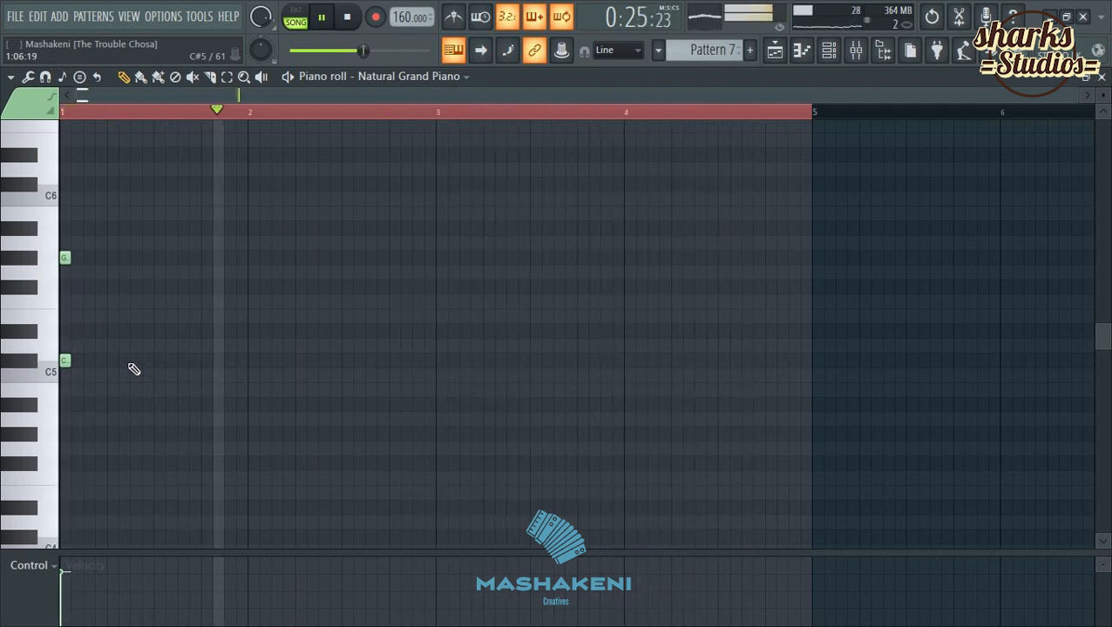
Add a short G#5 and C#5 pair and an F5 and C#5 pair around the middle of bar 1.
{"action": "key", "text": "space"}
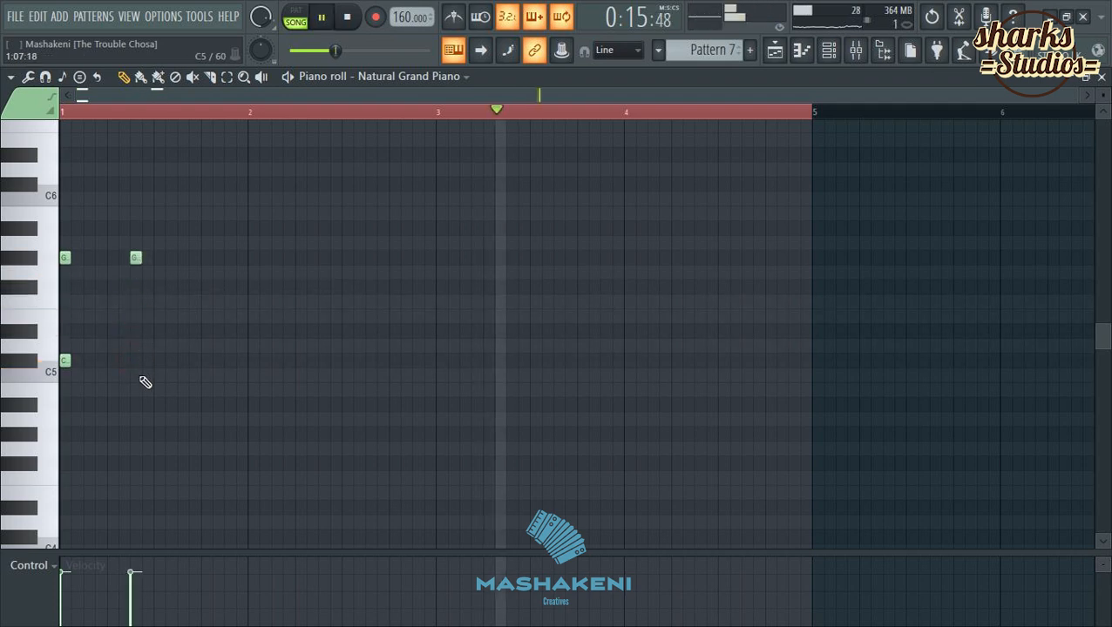
{"action": "left_click", "coordinate": [158, 301]}
{"action": "left_click", "coordinate": [135, 360]}
{"action": "left_click", "coordinate": [158, 360]}
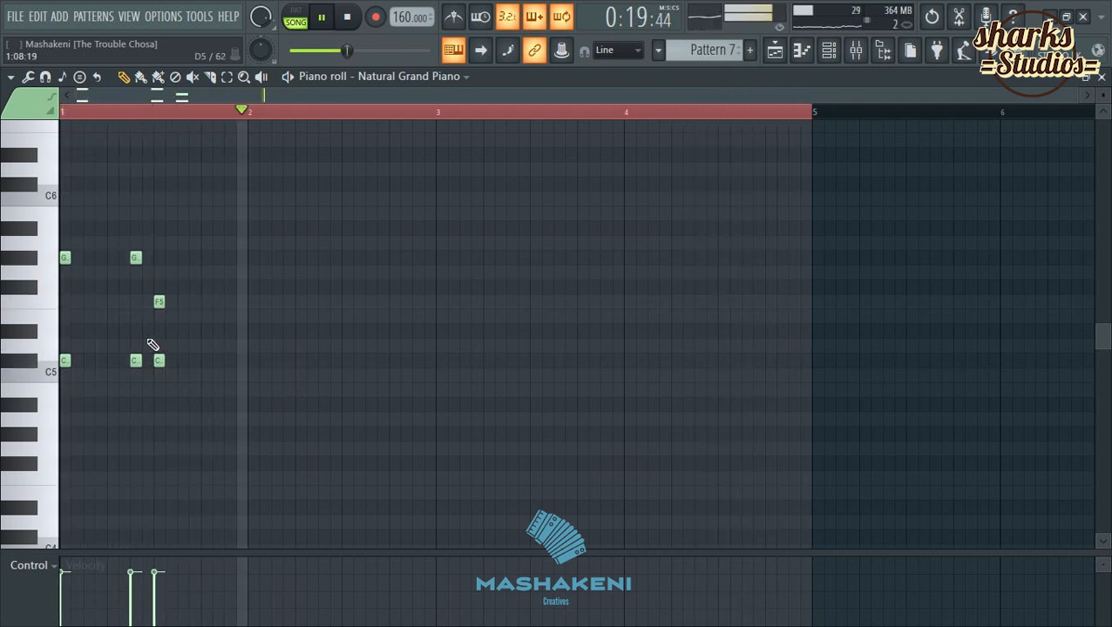
{"action": "key", "text": "space"}
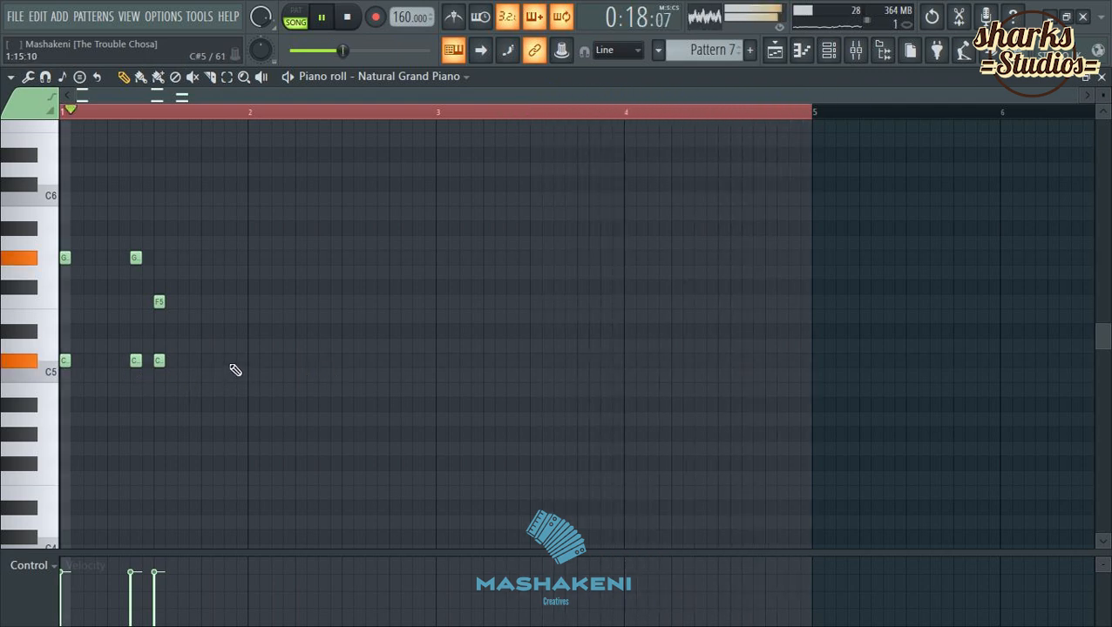
Add a two-step-long G#4 at the end of bar 1 and a C#5 of the same length at the start of bar 2.
{"action": "key", "text": "space"}
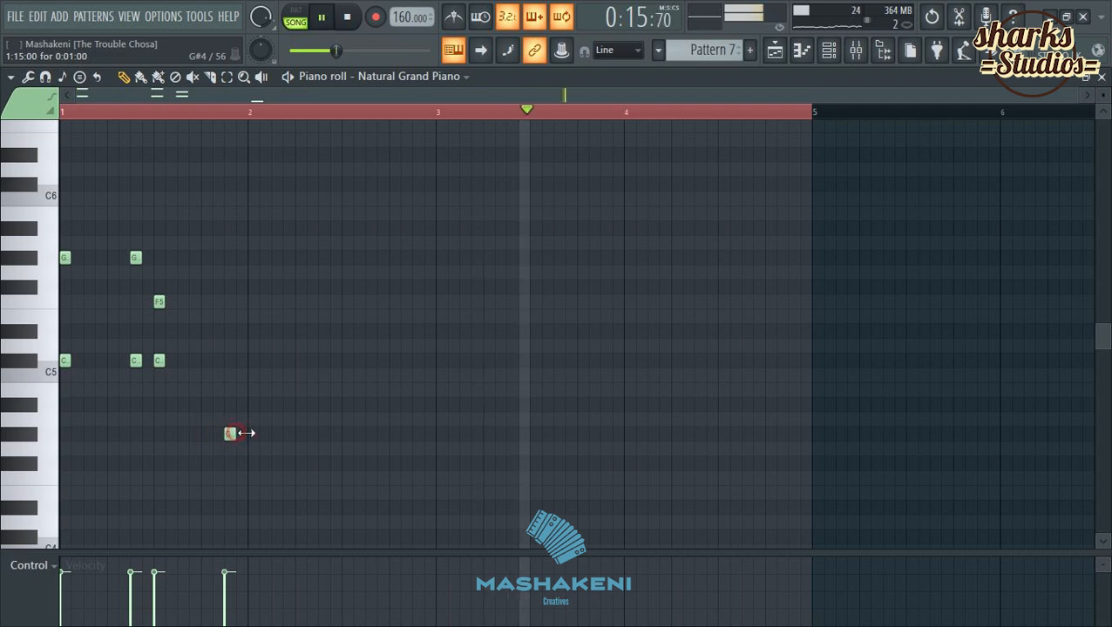
{"action": "left_click_drag", "start_coordinate": [242, 433], "coordinate": [247, 433]}
{"action": "left_click", "coordinate": [251, 360]}
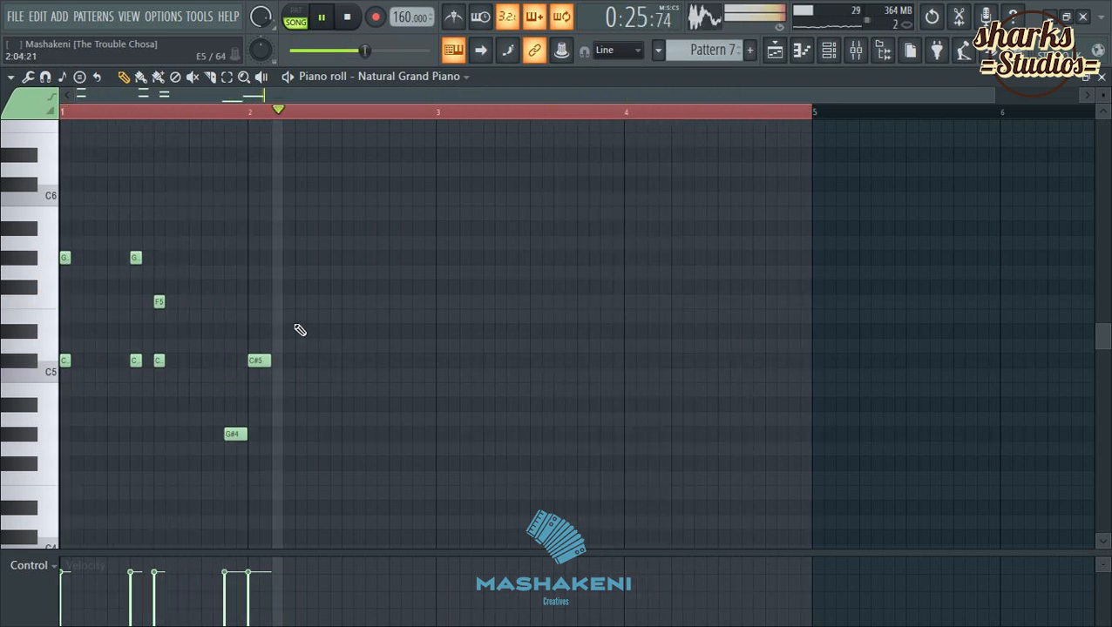
{"action": "key", "text": "space"}
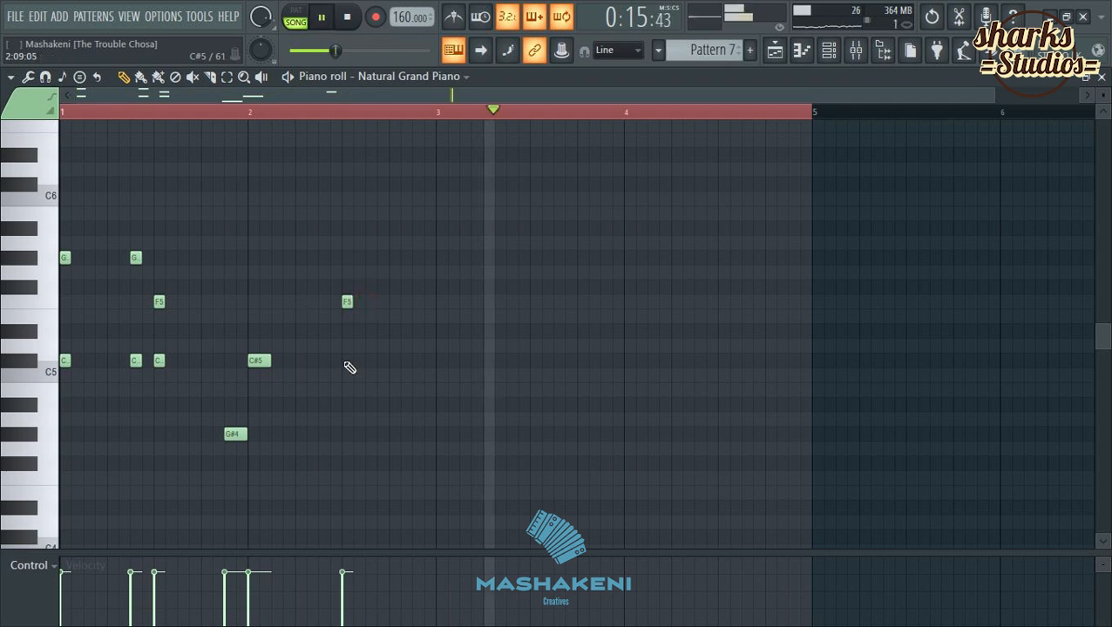
Add short G#5 and C#5 and F5 and C#5 note pairs around the middle of bar 2.
{"action": "left_click", "coordinate": [347, 361]}
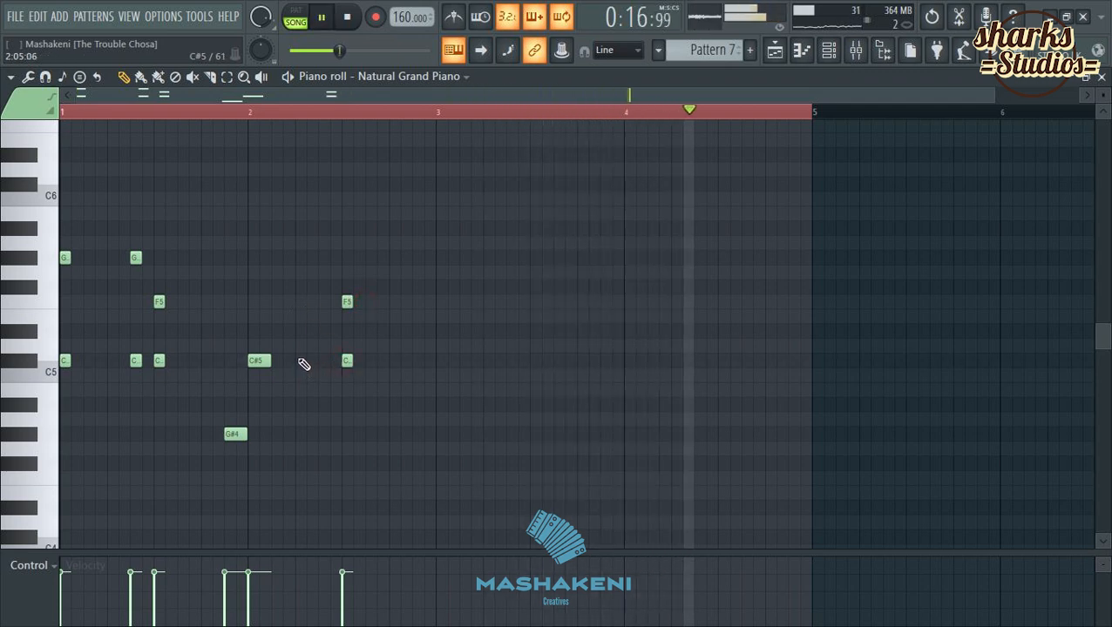
{"action": "left_click", "coordinate": [322, 258]}
{"action": "left_click", "coordinate": [319, 301]}
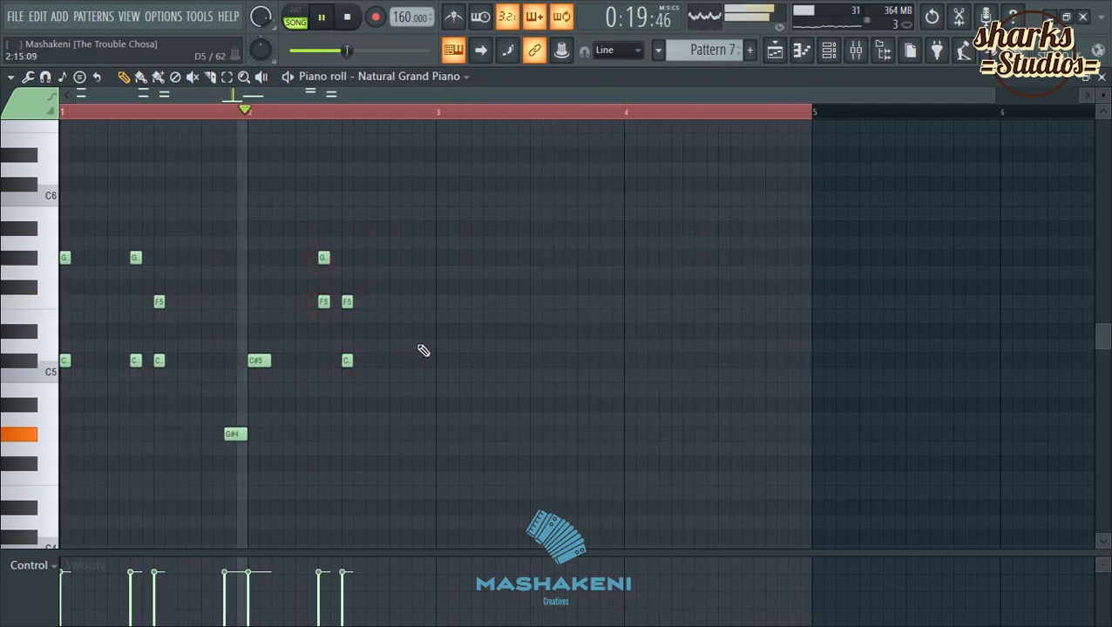
{"action": "key", "text": "space"}
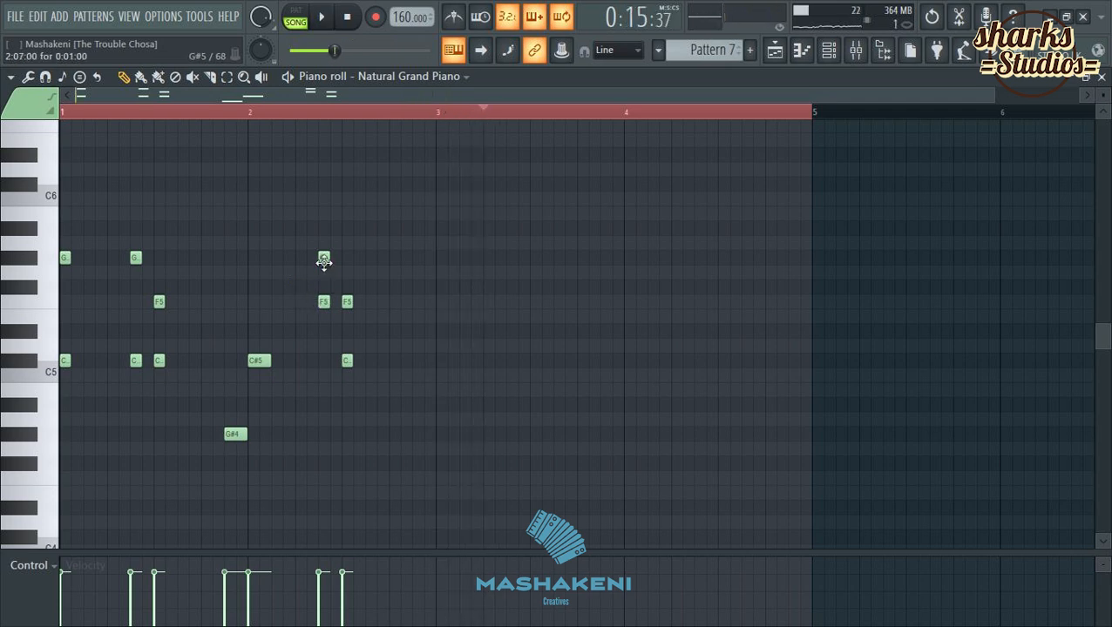
{"action": "left_click", "coordinate": [323, 360]}
{"action": "key", "text": "space"}
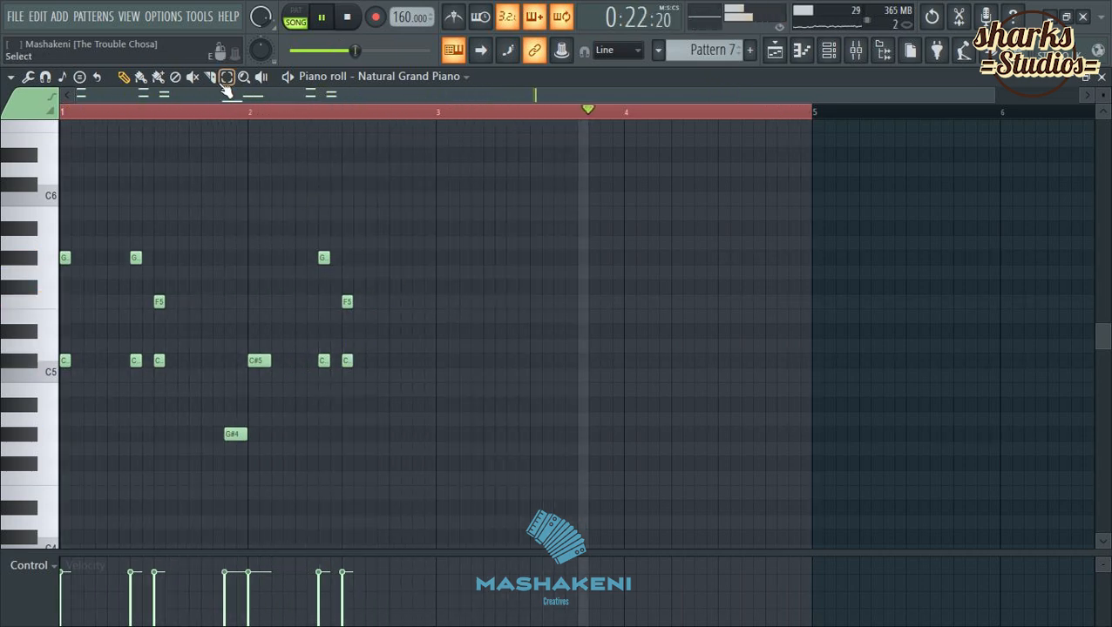
Duplicate the two-bar phrase into bars 3 and 4 and repitch the copied notes using A#5, F#5, F#4, D#5 and B4.
{"action": "left_click_drag", "start_coordinate": [436, 110], "coordinate": [45, 241]}
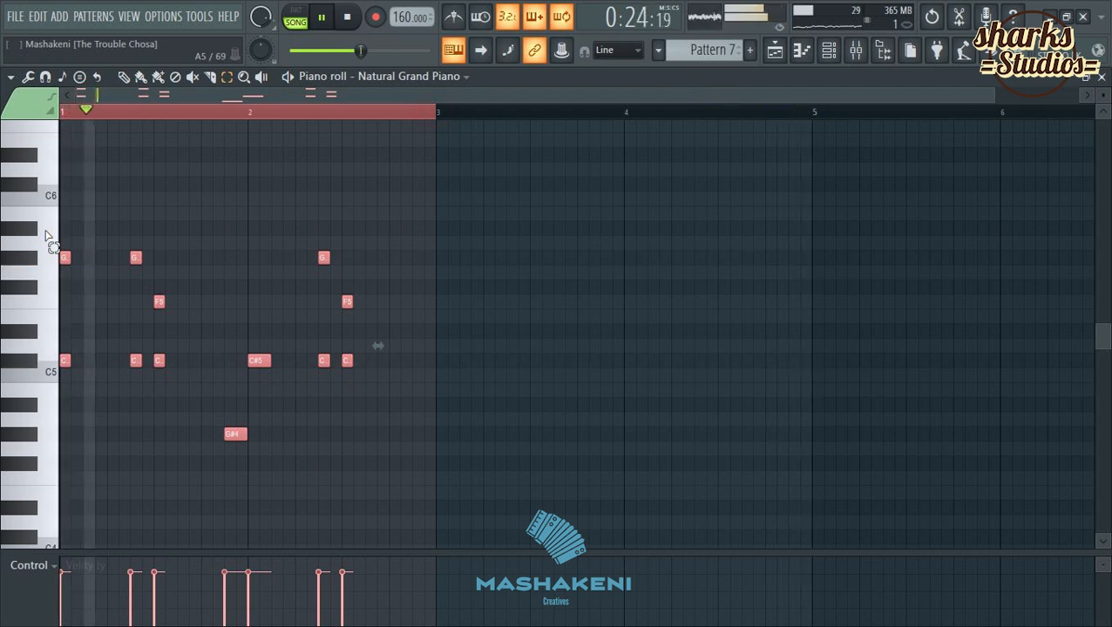
{"action": "key", "text": "ctrl+b"}
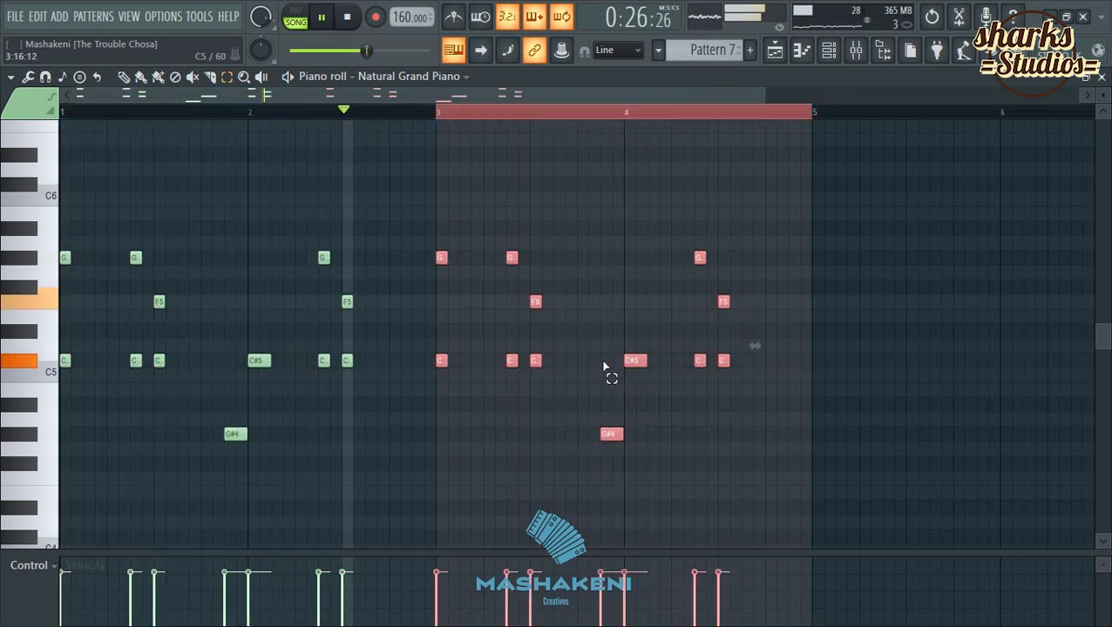
{"action": "key", "text": "space"}
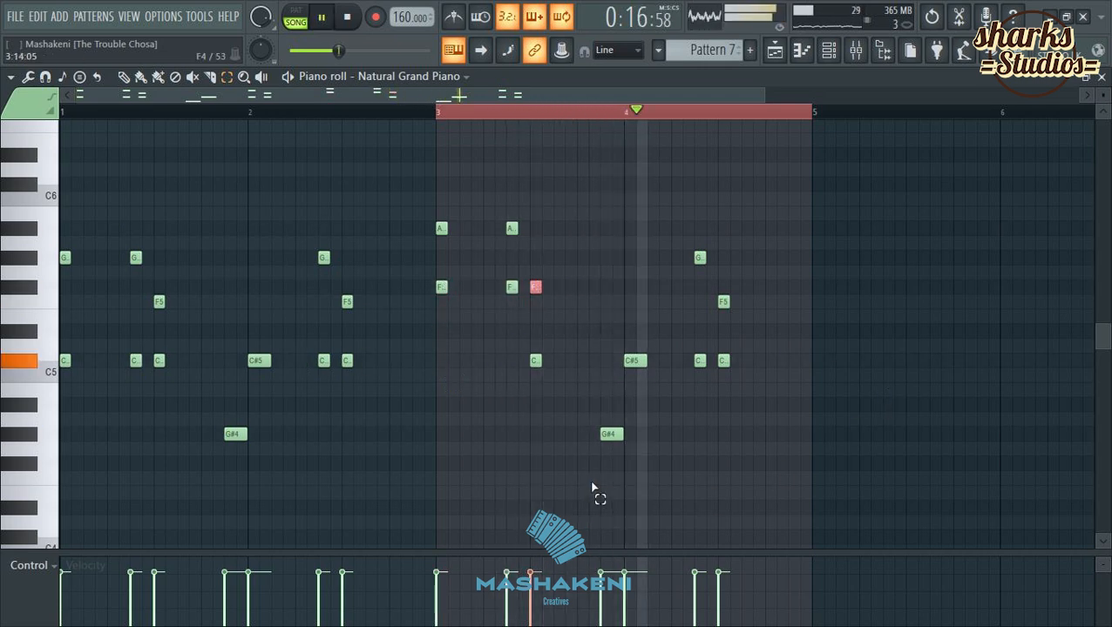
{"action": "key", "text": "space"}
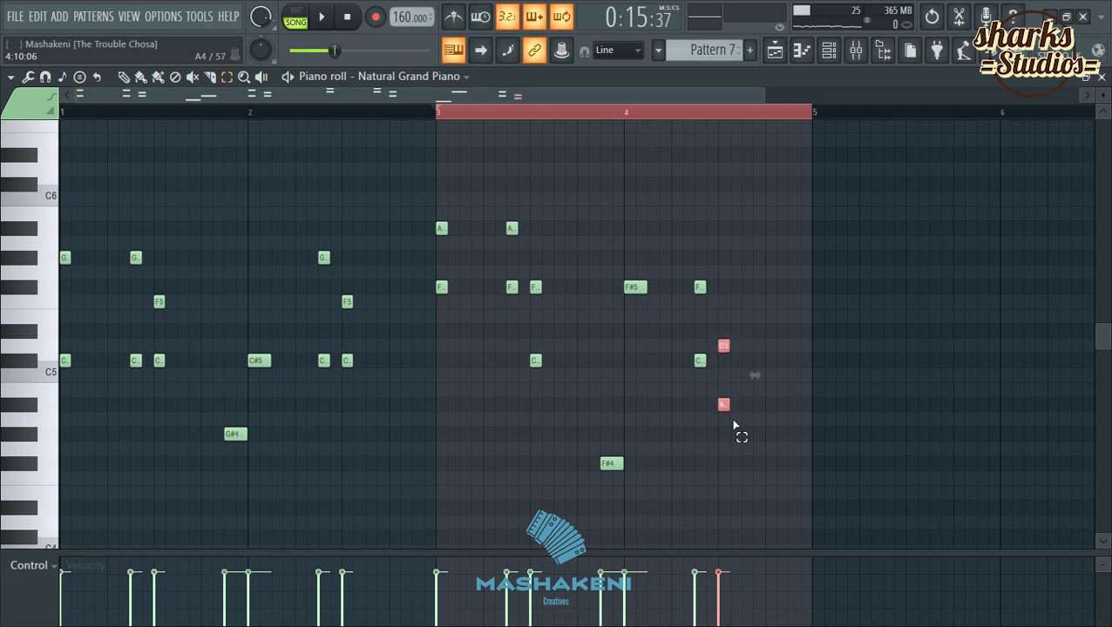
{"action": "key", "text": "space"}
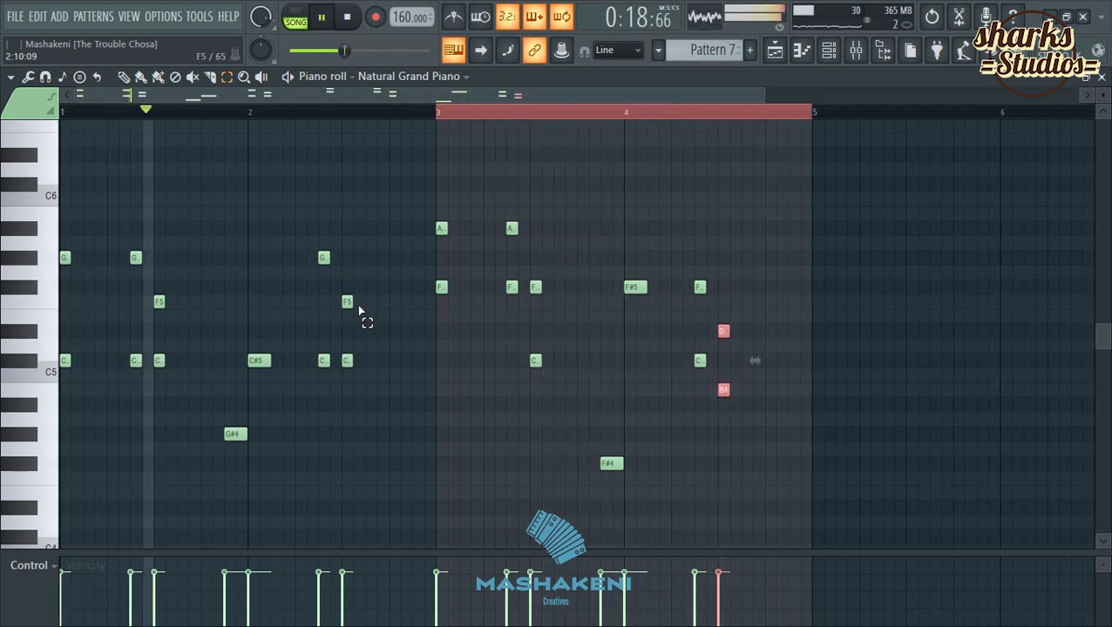
Save the project under the name Giyani.
{"action": "key", "text": "ctrl+s"}
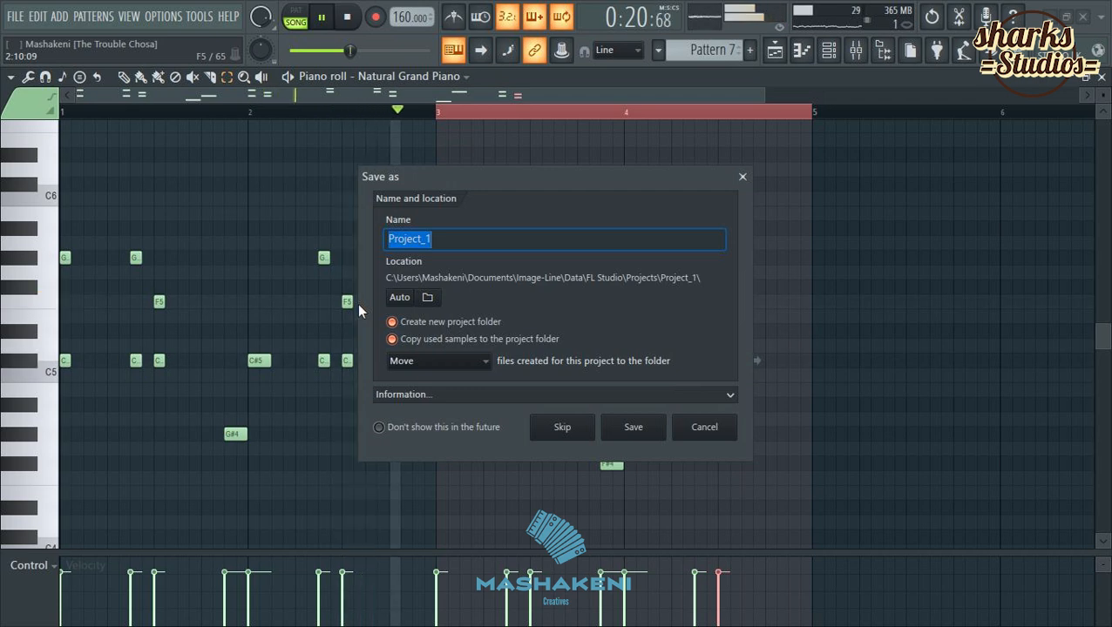
{"action": "type", "text": "Mala"}
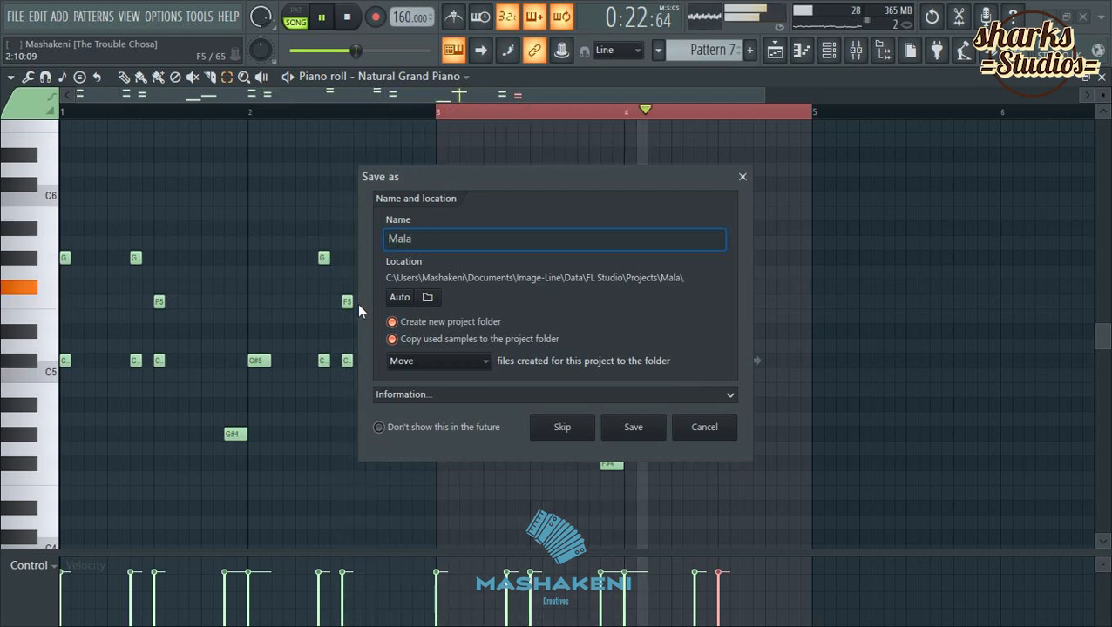
{"action": "type", "text": "mile"}
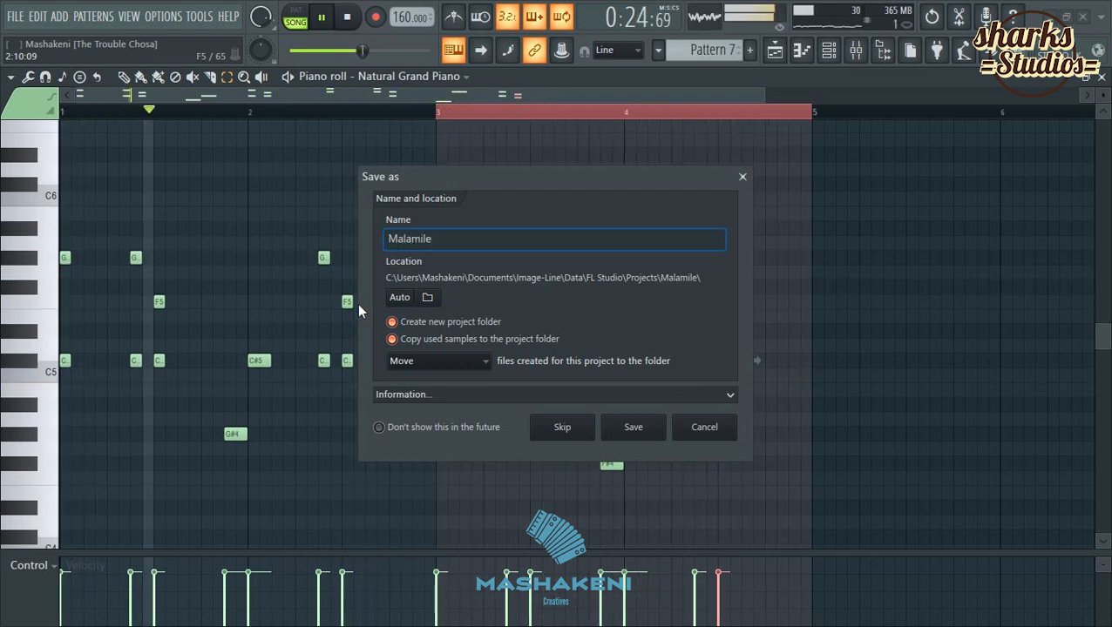
{"action": "key", "text": "BackSpace"}
{"action": "key", "text": "BackSpace"}
{"action": "key", "text": "BackSpace"}
{"action": "key", "text": "BackSpace"}
{"action": "key", "text": "BackSpace"}
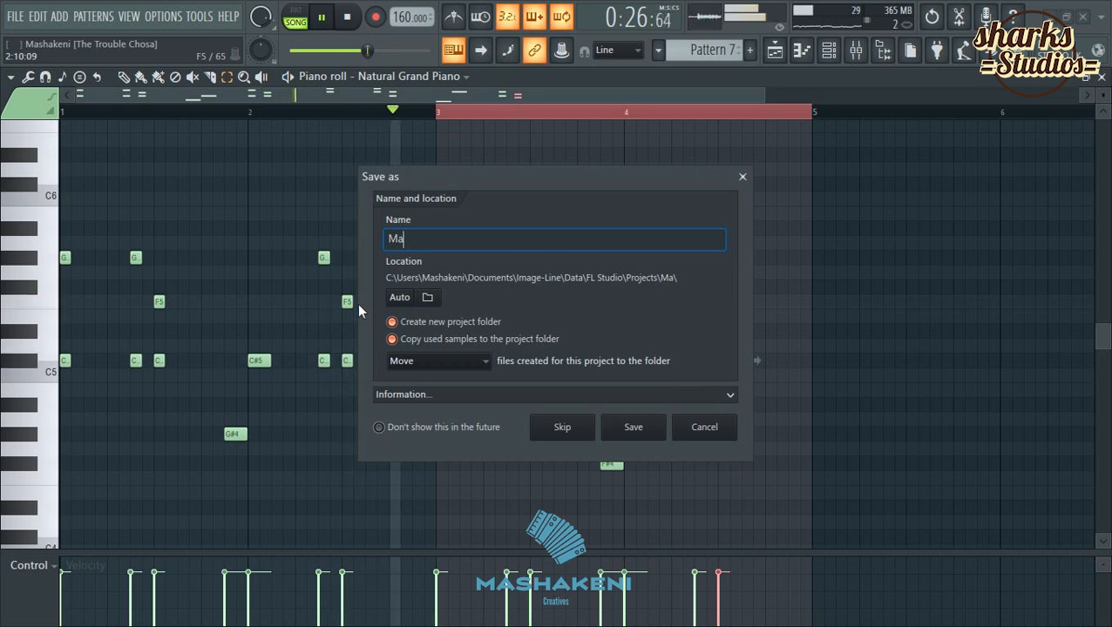
{"action": "type", "text": "G"}
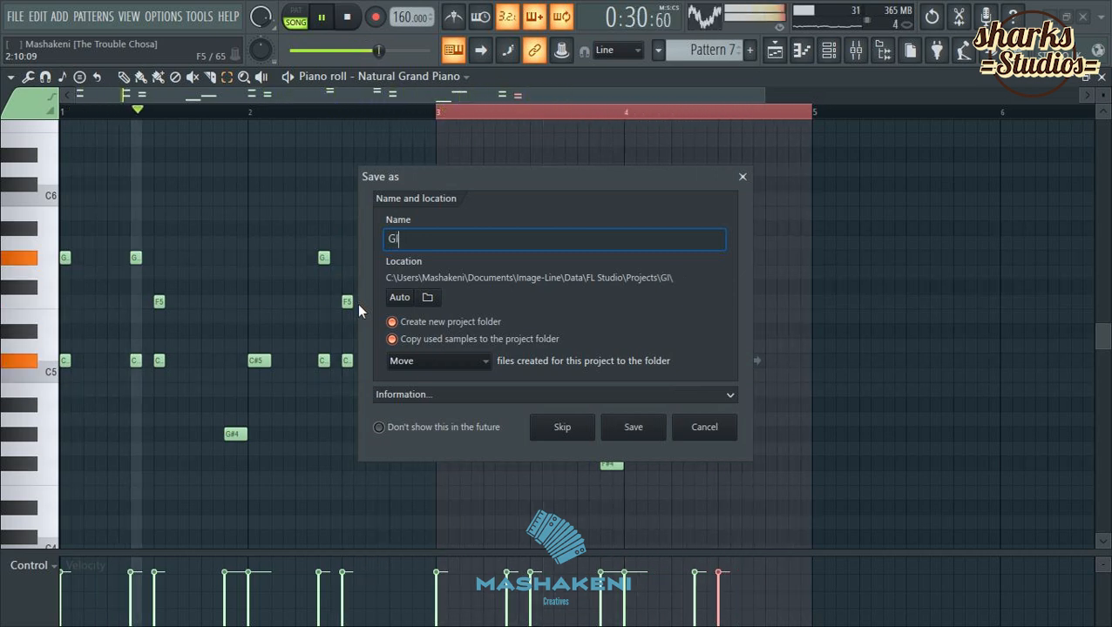
{"action": "type", "text": "l"}
{"action": "key", "text": "BackSpace"}
{"action": "type", "text": "iyani"}
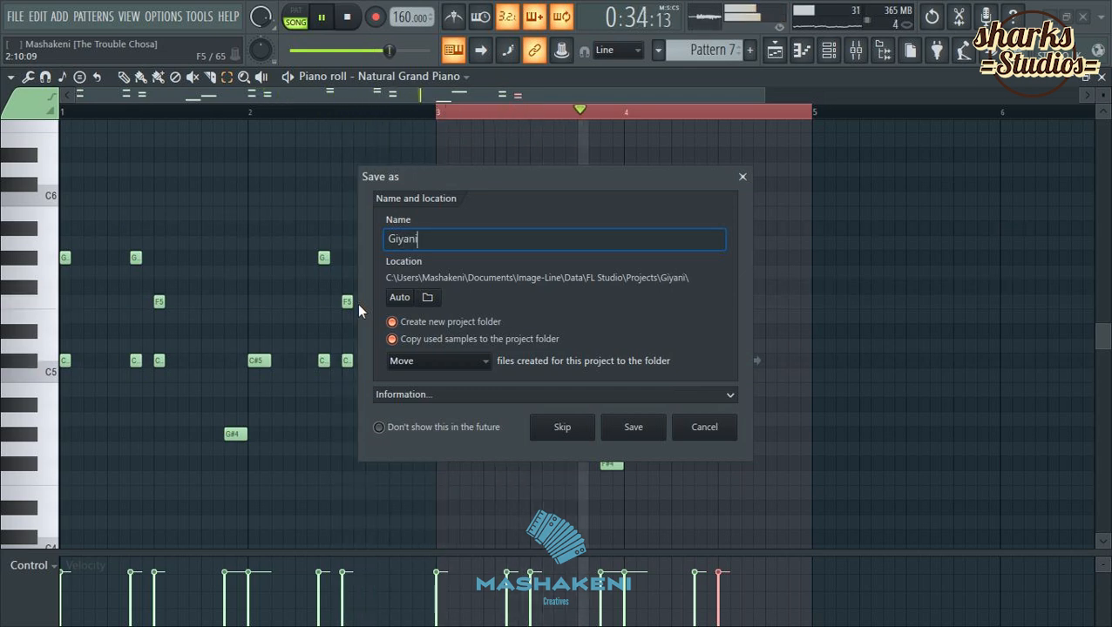
{"action": "key", "text": "Return"}
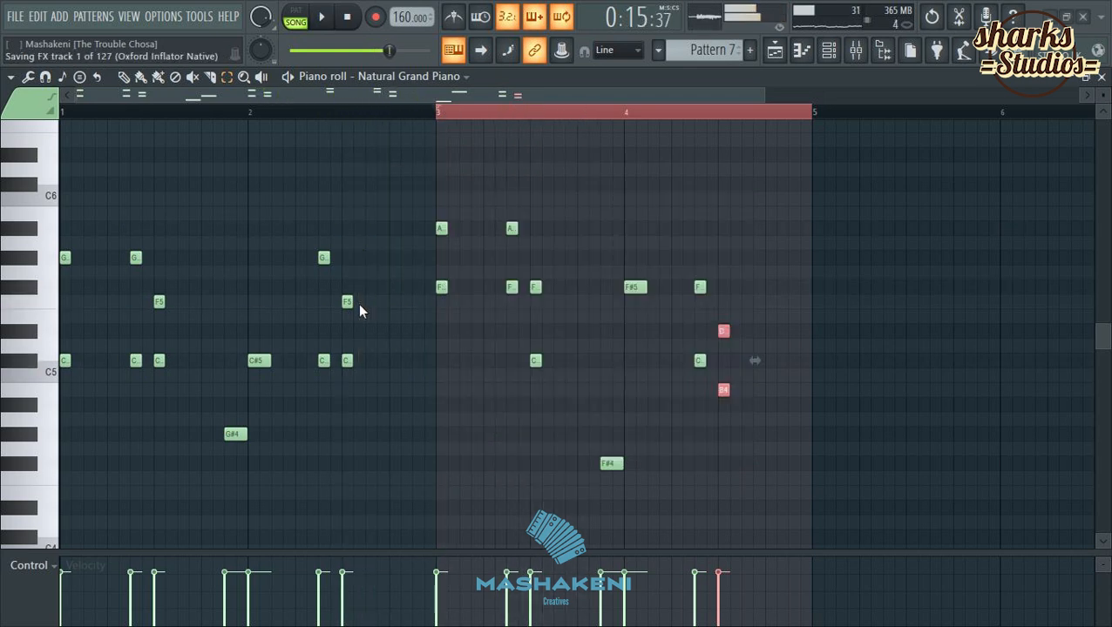
Try replacing the G#5 and C#5 pair in bar 2 with a single G#4 and with a G#5 and D#5 pair.
{"action": "key", "text": "space"}
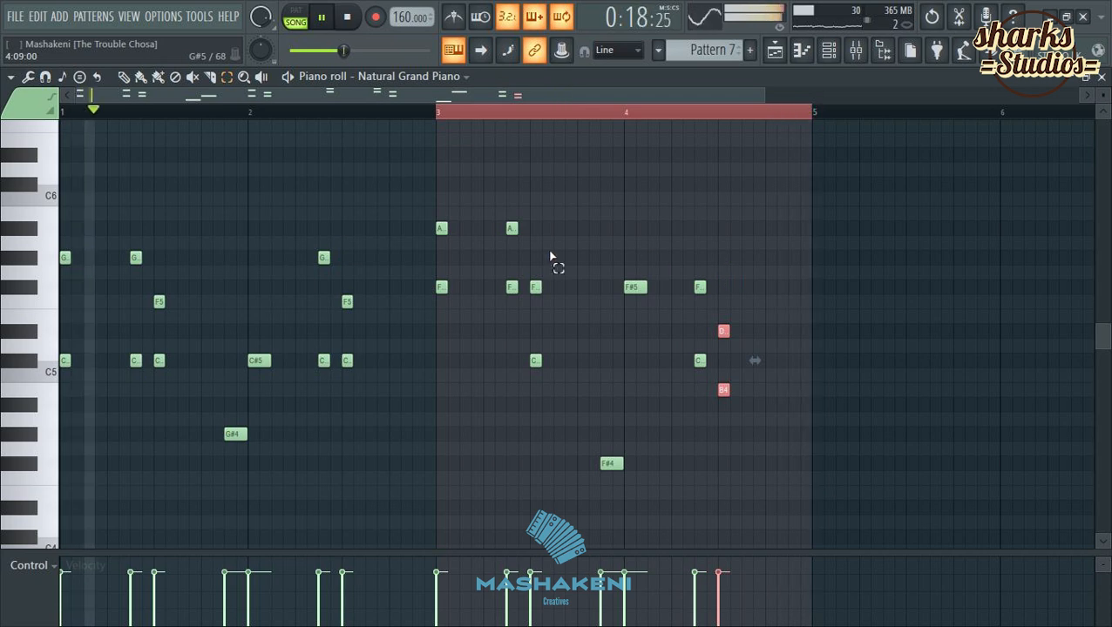
{"action": "left_click", "coordinate": [894, 276], "text": "ctrl"}
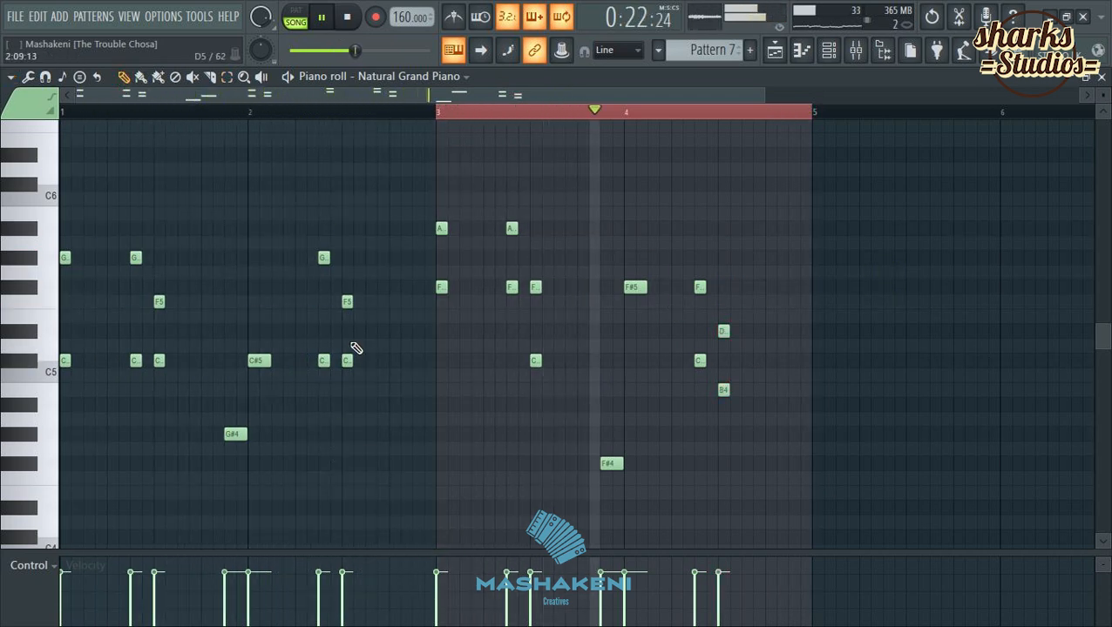
{"action": "left_click", "coordinate": [324, 437]}
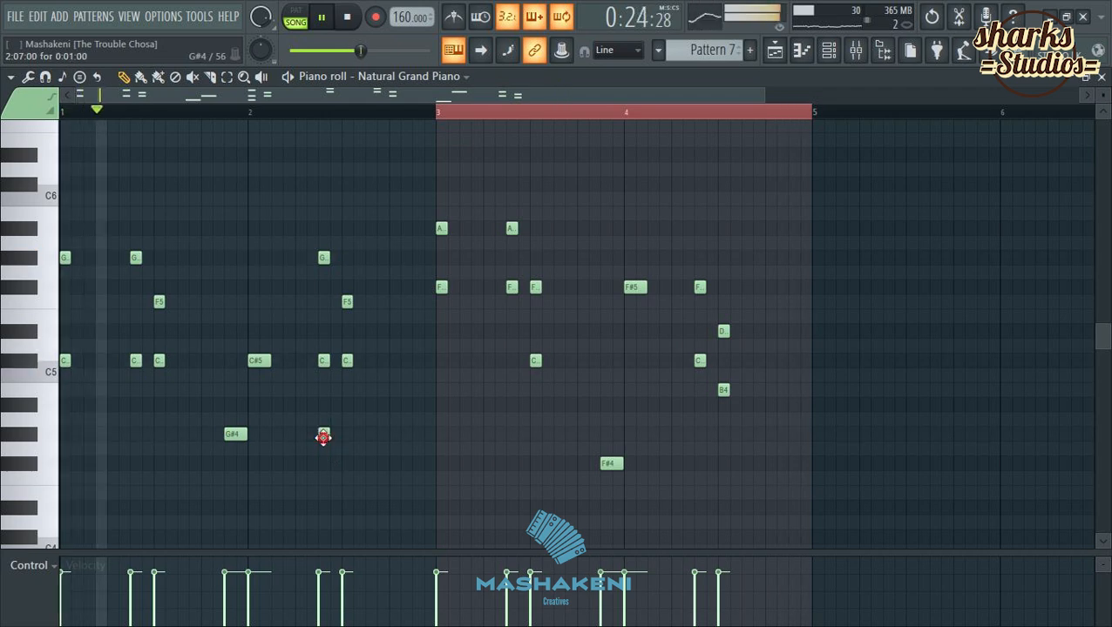
{"action": "right_click", "coordinate": [324, 360]}
{"action": "right_click", "coordinate": [323, 257]}
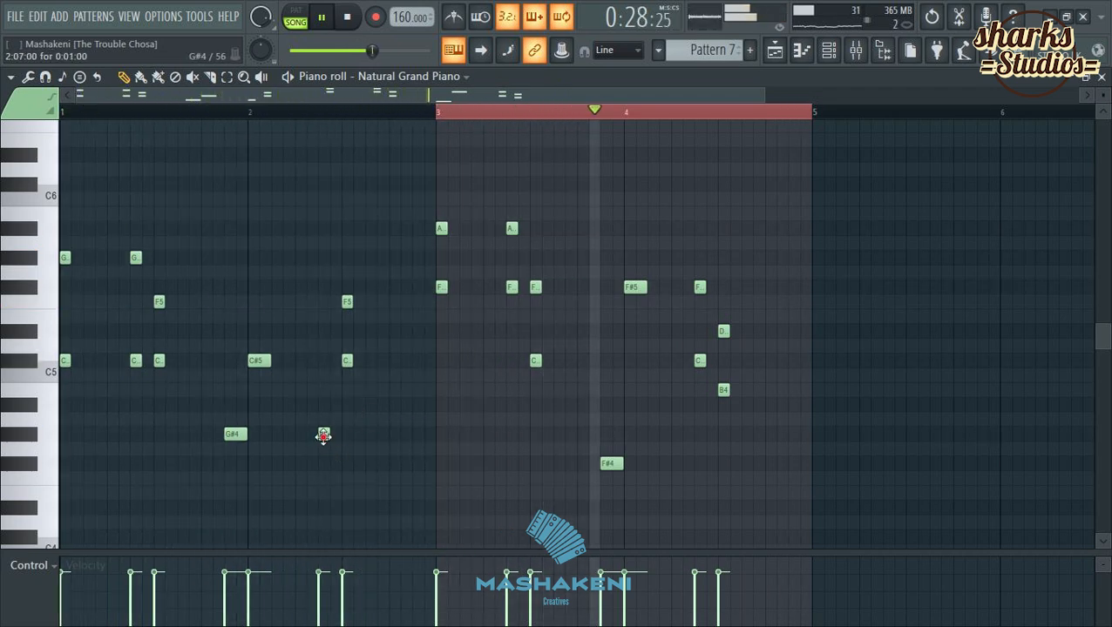
{"action": "left_click_drag", "start_coordinate": [323, 436], "coordinate": [323, 257]}
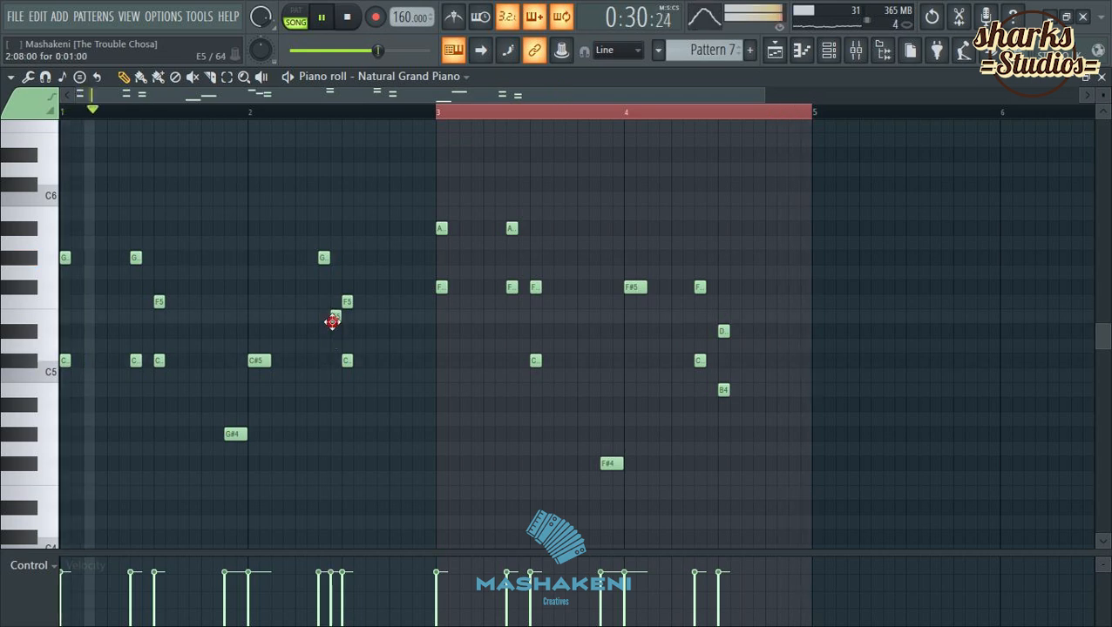
{"action": "left_click", "coordinate": [321, 332]}
{"action": "right_click", "coordinate": [335, 318]}
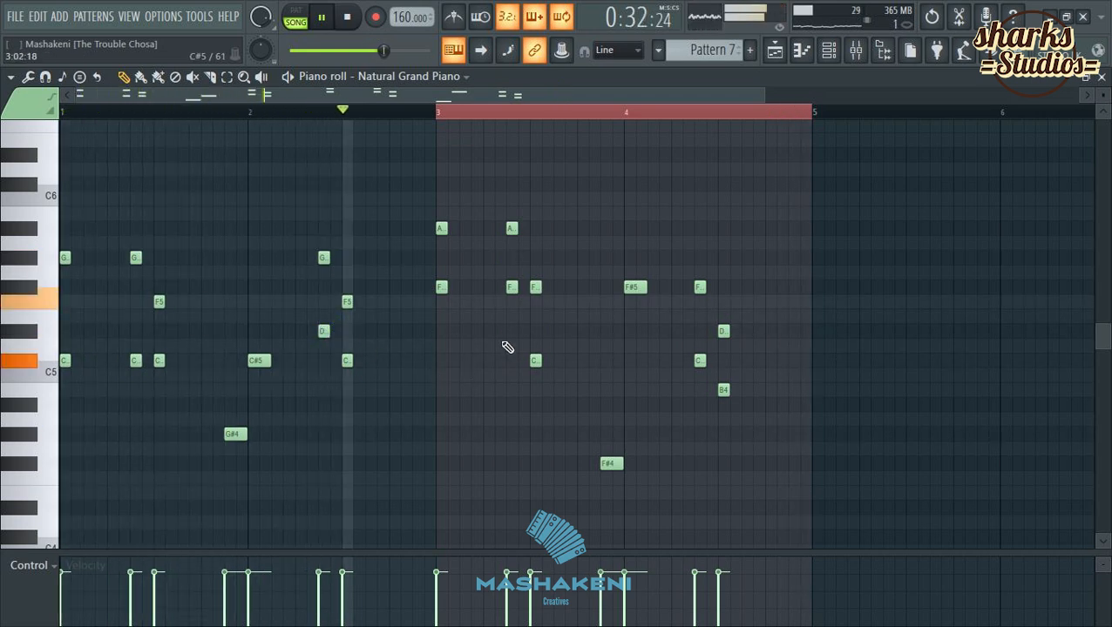
{"action": "right_click", "coordinate": [327, 330]}
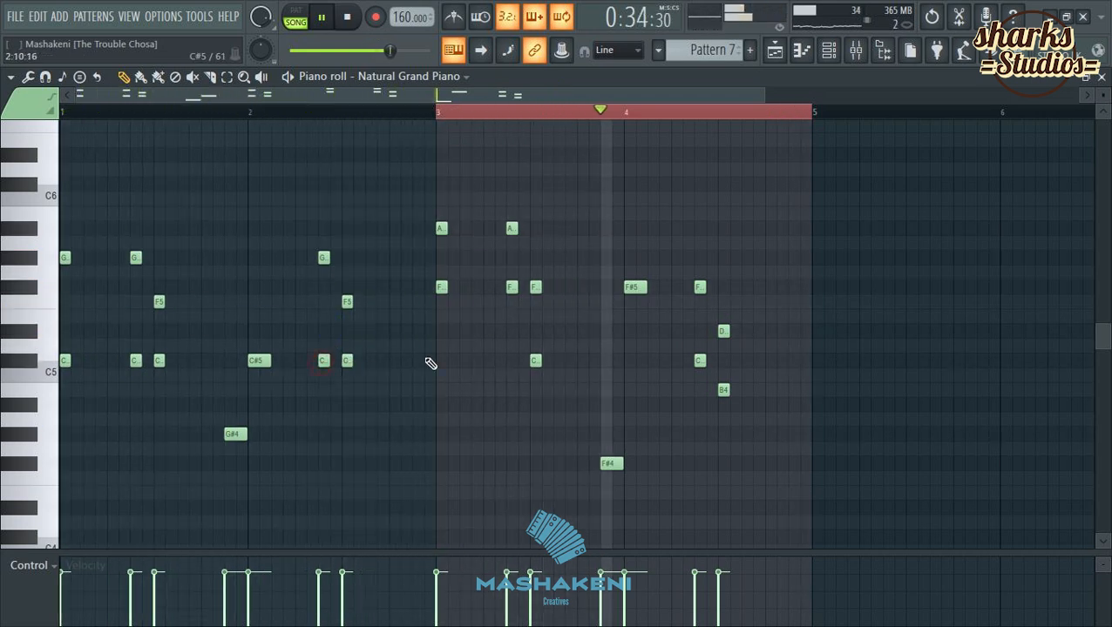
Add a C#5 and F5 pair at the end of bar 4 and a C#5 and F#5 pair at the end of bar 2.
{"action": "left_click", "coordinate": [793, 360]}
{"action": "left_click", "coordinate": [791, 301]}
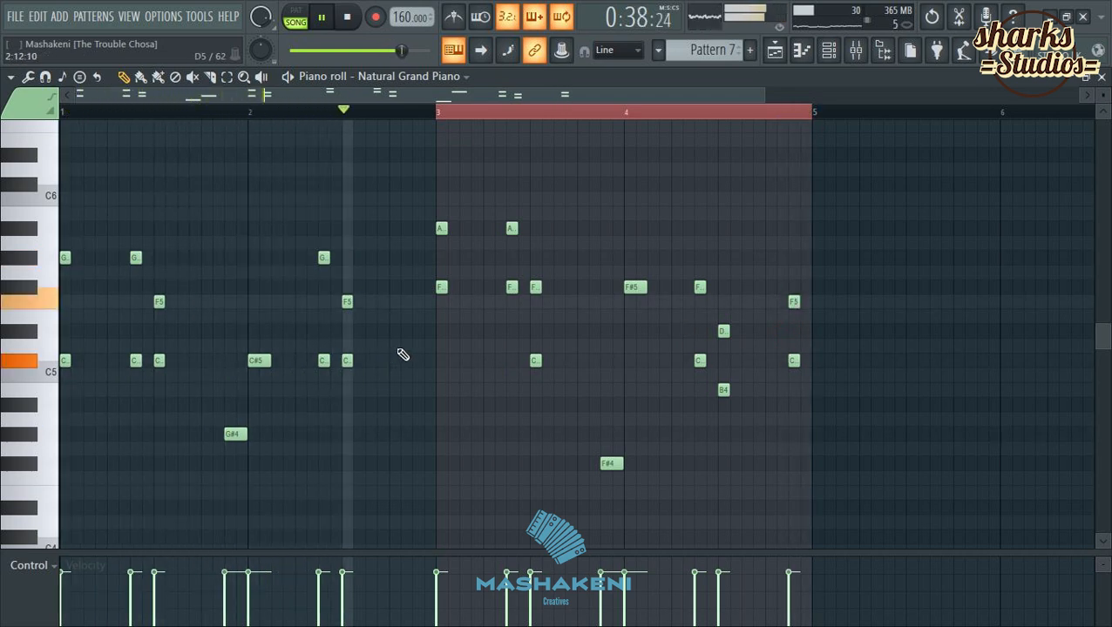
{"action": "left_click", "coordinate": [417, 360]}
{"action": "left_click", "coordinate": [417, 317]}
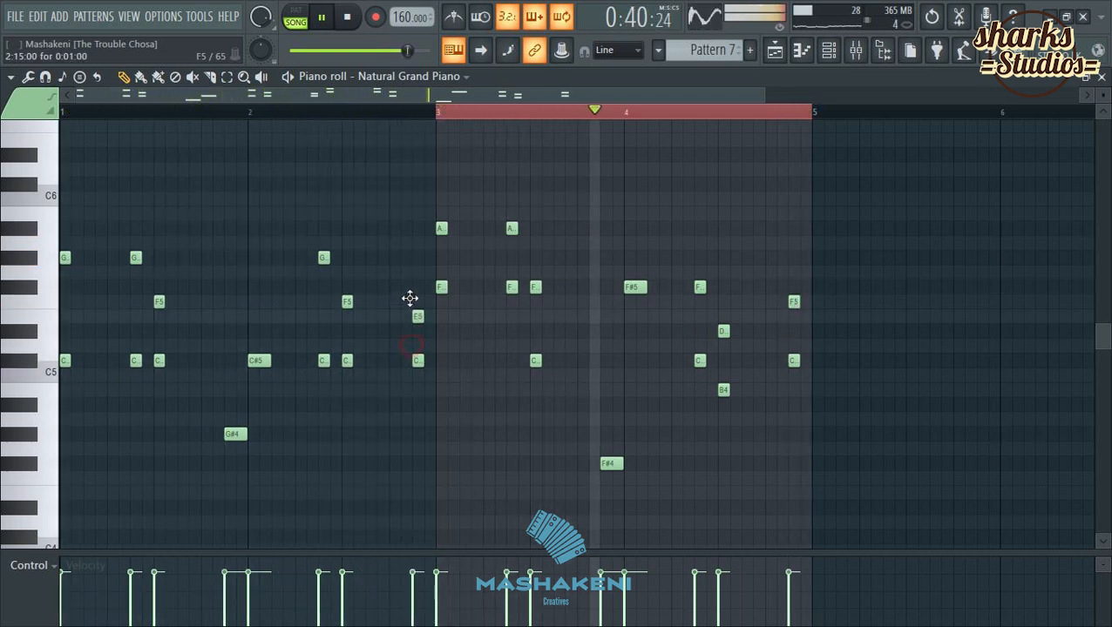
{"action": "left_click_drag", "start_coordinate": [410, 298], "coordinate": [415, 287]}
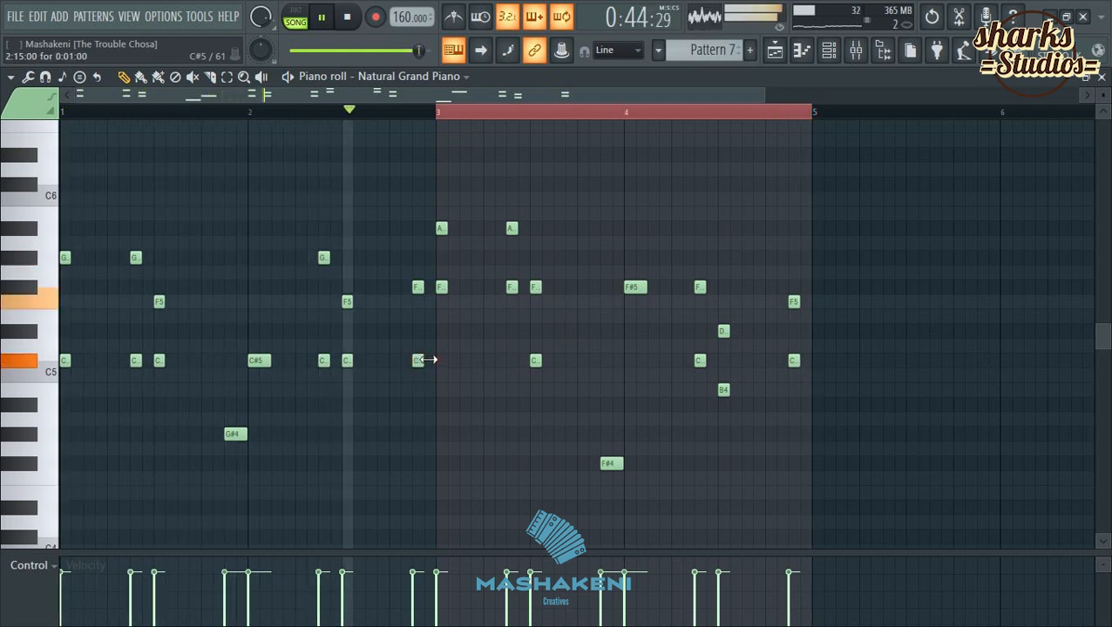
Lengthen the note pairs at the ends of bars 2 and 4 so they reach the bar ends.
{"action": "left_click_drag", "start_coordinate": [426, 360], "coordinate": [437, 360]}
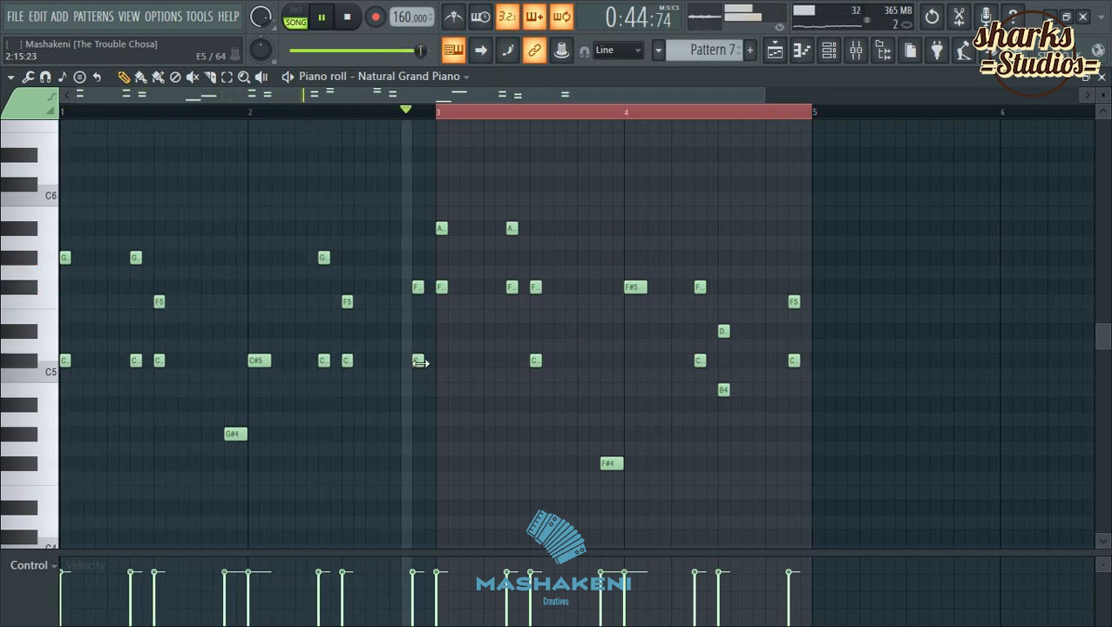
{"action": "right_click", "coordinate": [414, 292]}
{"action": "left_click", "coordinate": [414, 291]}
{"action": "right_click", "coordinate": [790, 363]}
{"action": "left_click", "coordinate": [789, 363]}
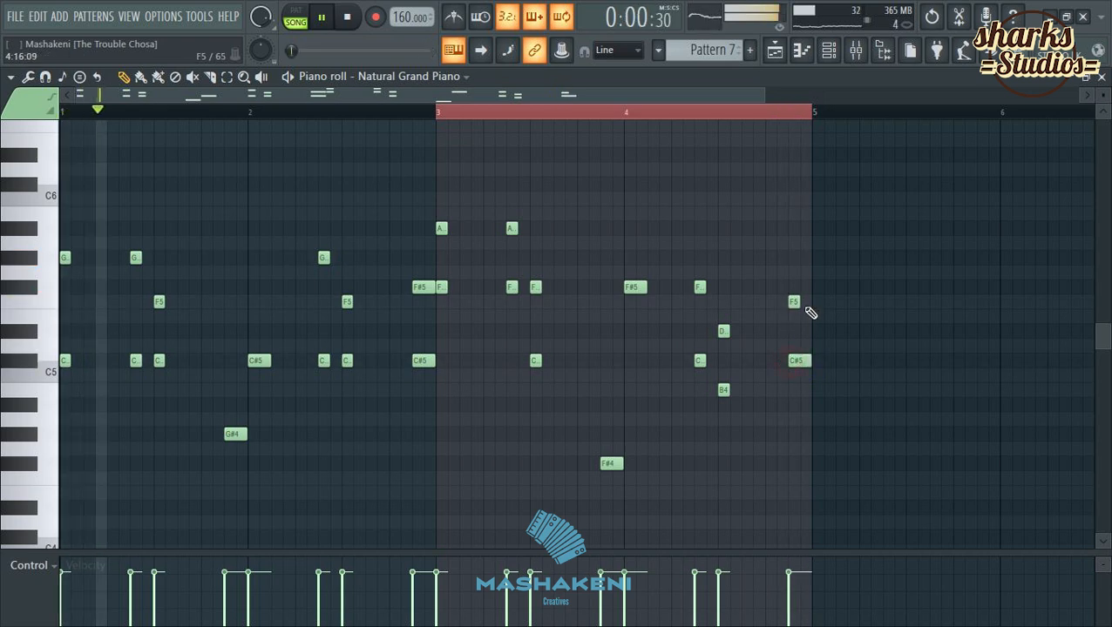
{"action": "right_click", "coordinate": [794, 303]}
{"action": "left_click", "coordinate": [791, 304]}
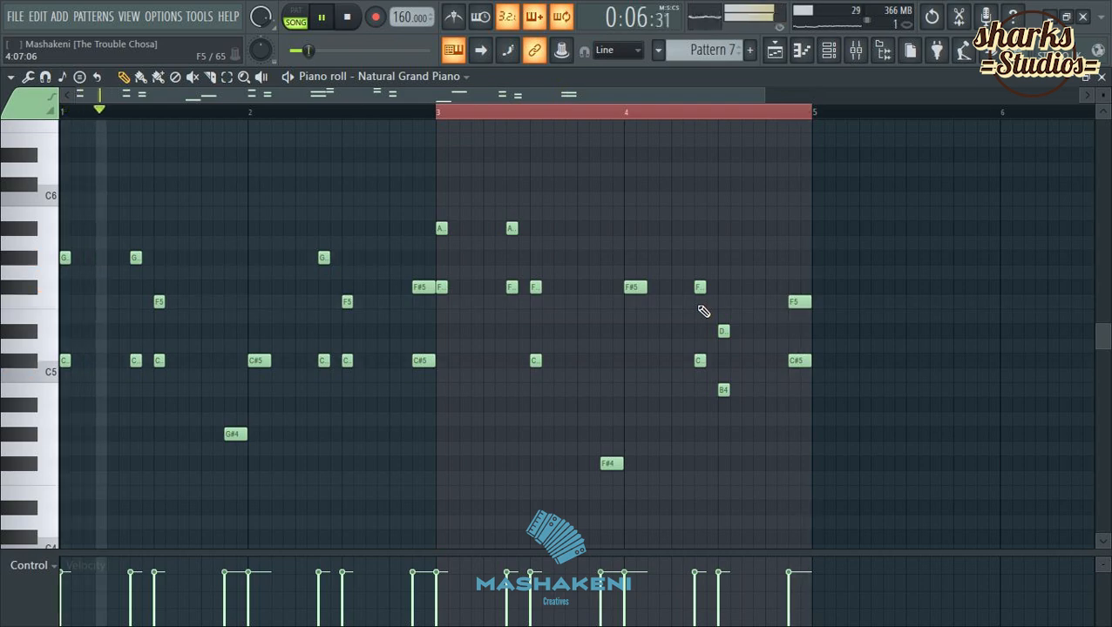
Leave the piano melody and open the Hats pattern in the piano roll at its hi-hat rows.
{"action": "scroll", "coordinate": [352, 313], "scroll_direction": "down", "scroll_amount": 1}
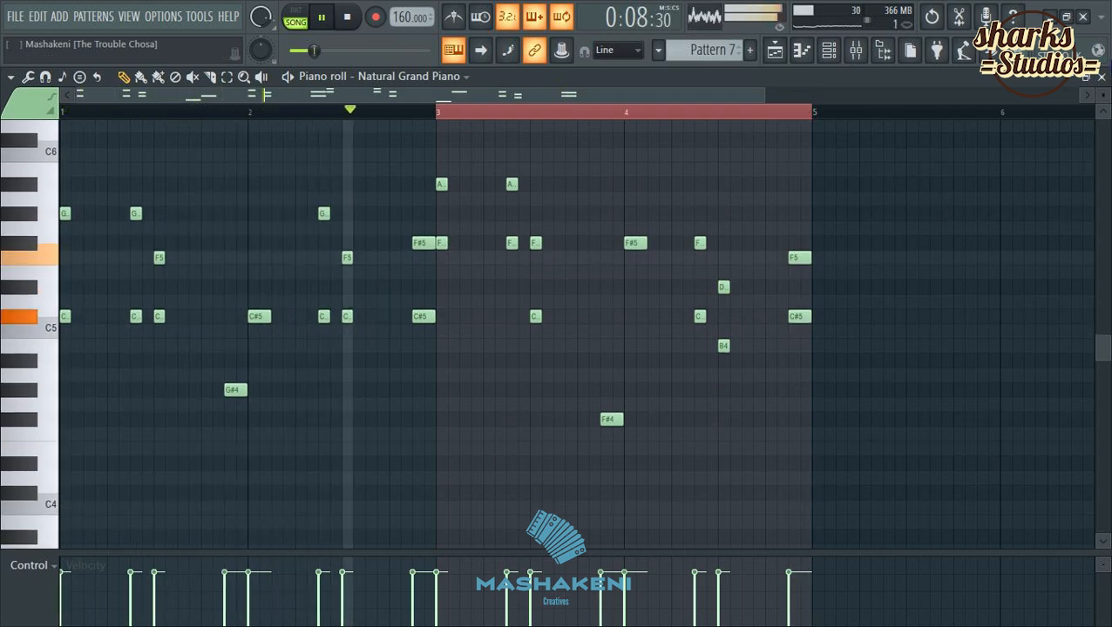
{"action": "left_click", "coordinate": [1101, 77]}
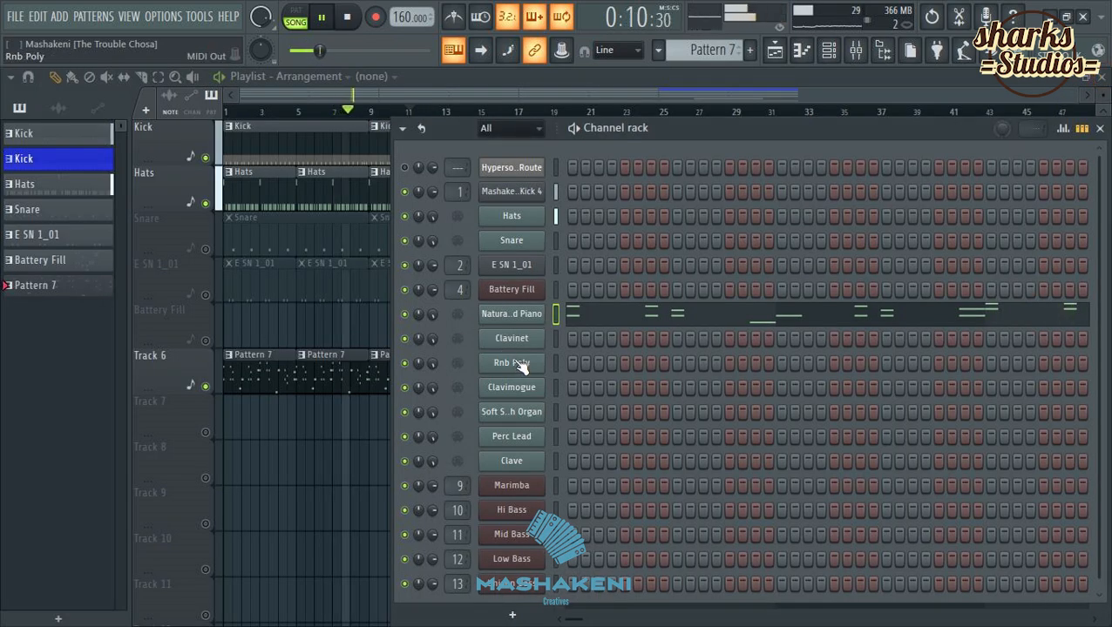
{"action": "double_click", "coordinate": [248, 191]}
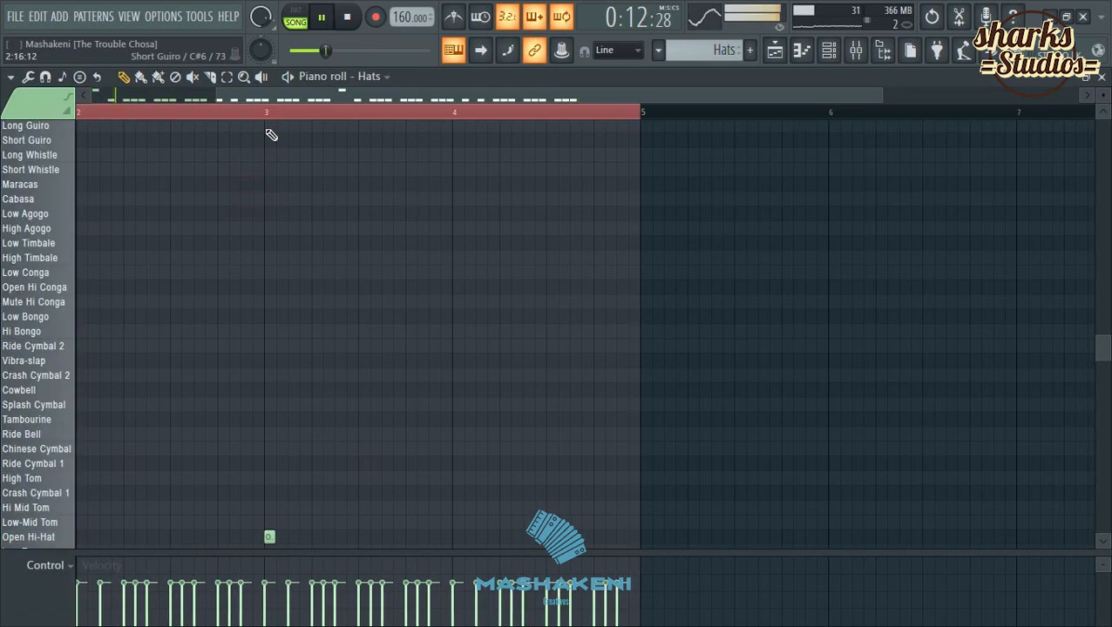
{"action": "scroll", "coordinate": [375, 365], "scroll_direction": "down", "scroll_amount": 6}
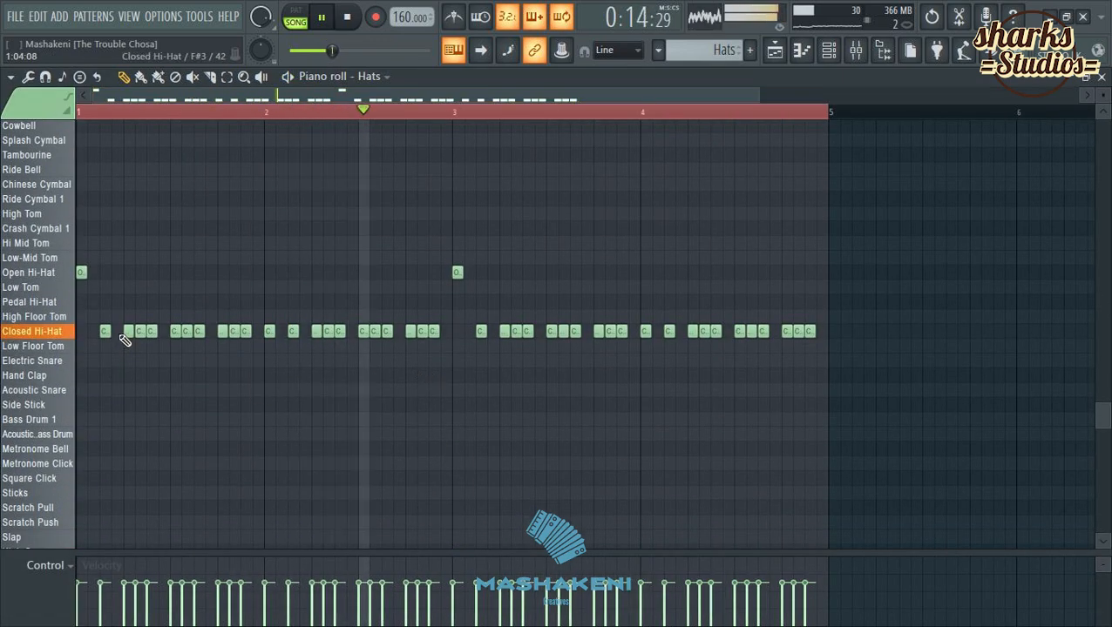
In bar 1, move the first hit of the first three-hit closed hi-hat group to Open Hi-Hat and delete each group's middle hit.
{"action": "left_click_drag", "start_coordinate": [124, 331], "coordinate": [128, 271]}
{"action": "right_click", "coordinate": [139, 331]}
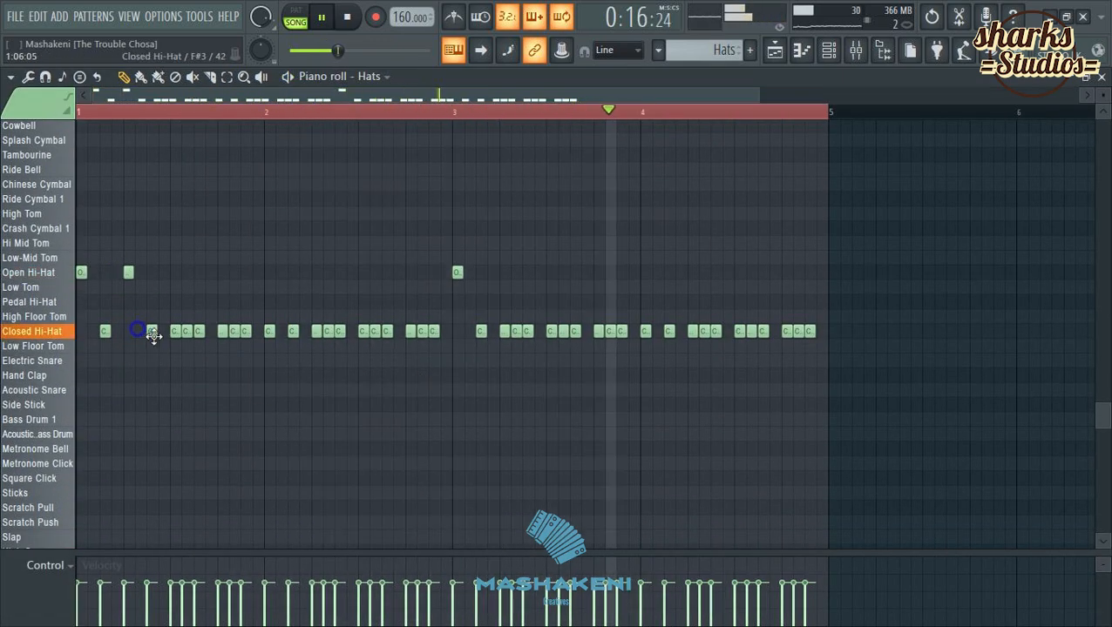
{"action": "right_click", "coordinate": [188, 332]}
{"action": "right_click", "coordinate": [234, 332]}
In bar 2, turn the opening hit and the last group's first hit into Open Hi-Hat notes, and delete each group's middle closed hit.
{"action": "left_click_drag", "start_coordinate": [269, 331], "coordinate": [269, 266]}
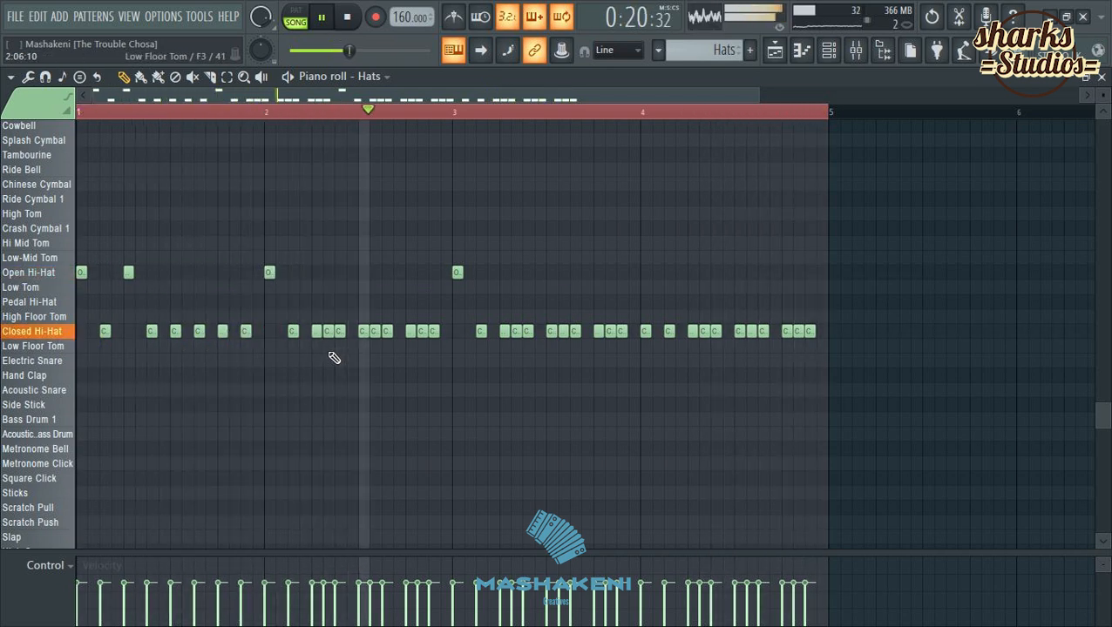
{"action": "right_click", "coordinate": [328, 332]}
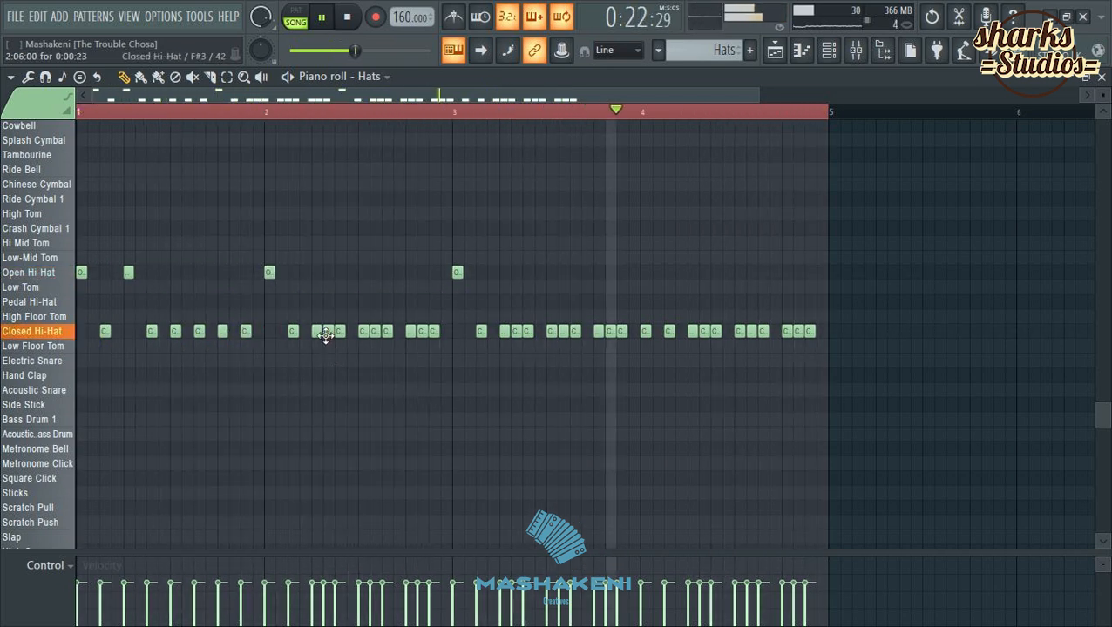
{"action": "right_click", "coordinate": [375, 332]}
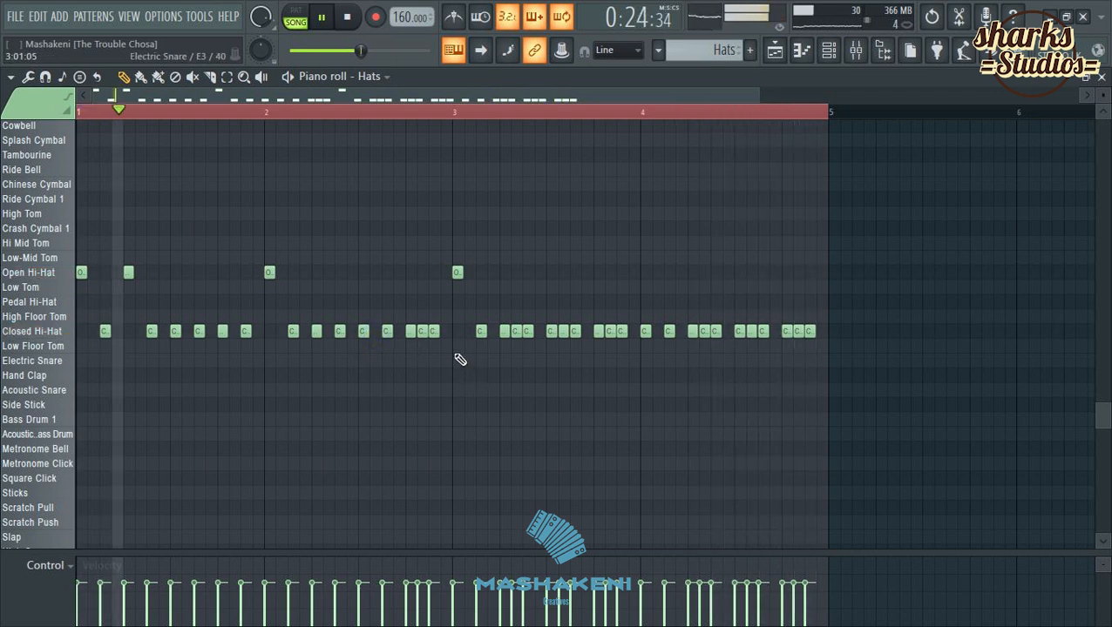
{"action": "right_click", "coordinate": [411, 332]}
{"action": "left_click", "coordinate": [411, 272]}
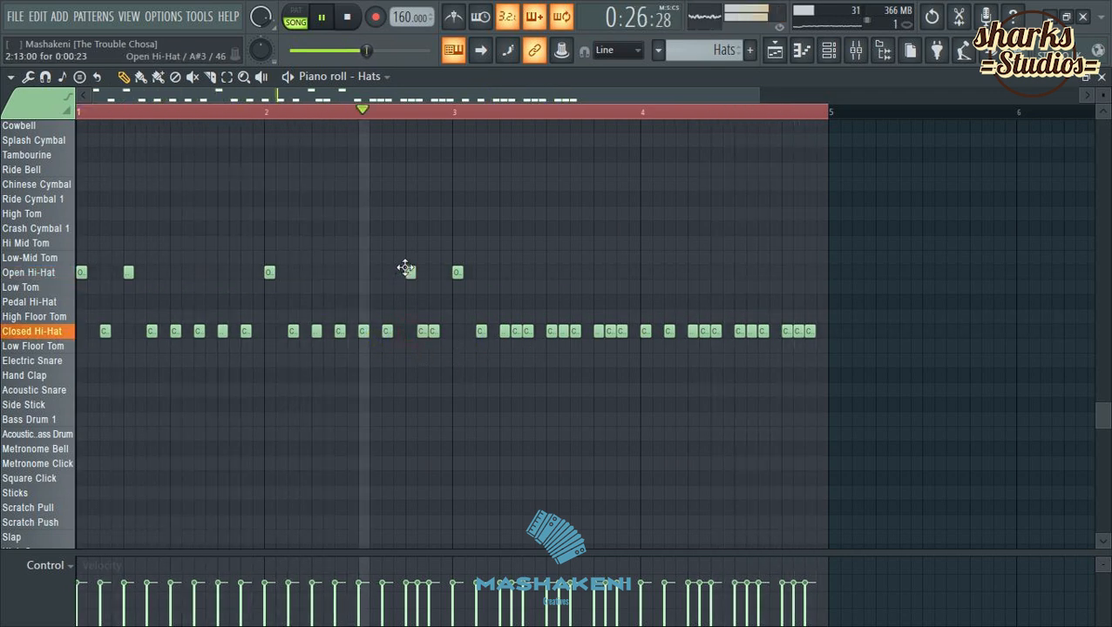
{"action": "right_click", "coordinate": [423, 332]}
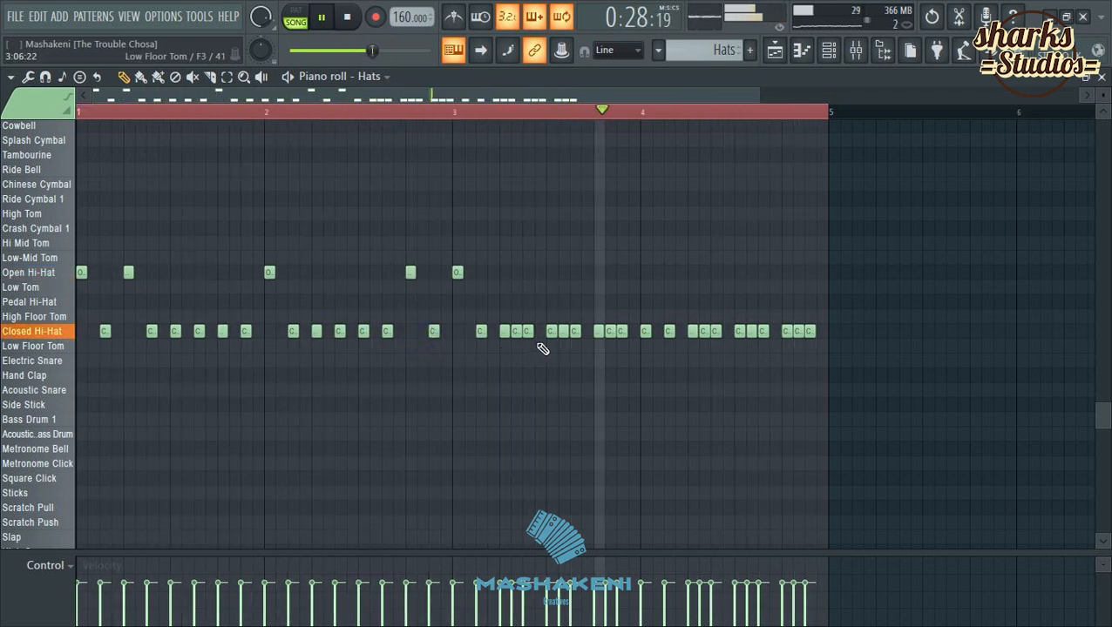
In bar 3, delete the middle hit of each closed hi-hat group and replace the last group's first hit with an Open Hi-Hat.
{"action": "right_click", "coordinate": [517, 332]}
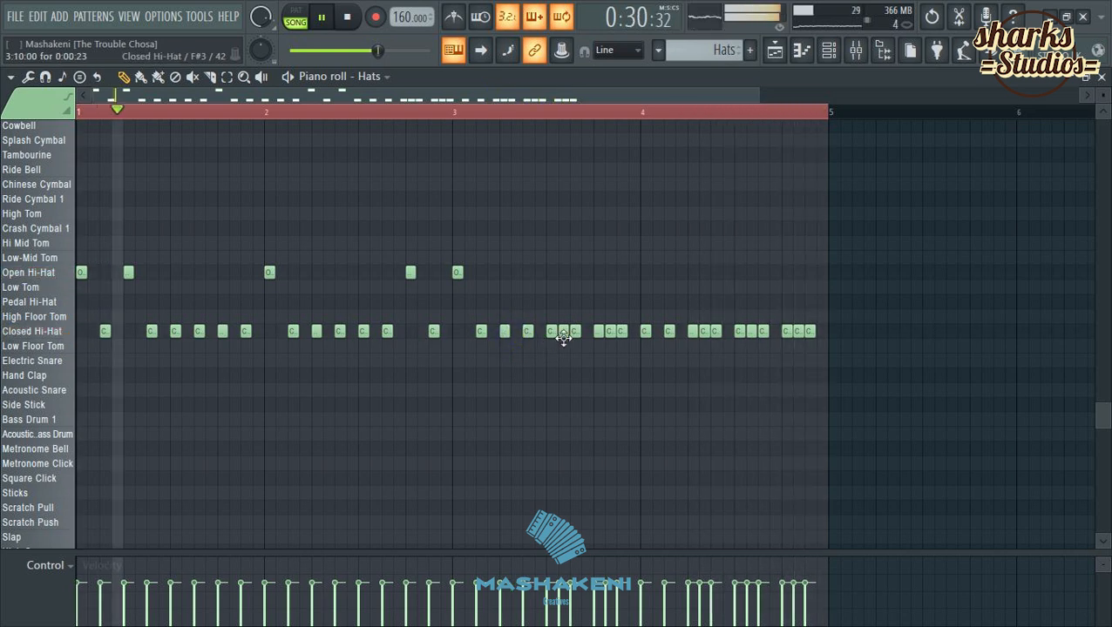
{"action": "right_click", "coordinate": [563, 332]}
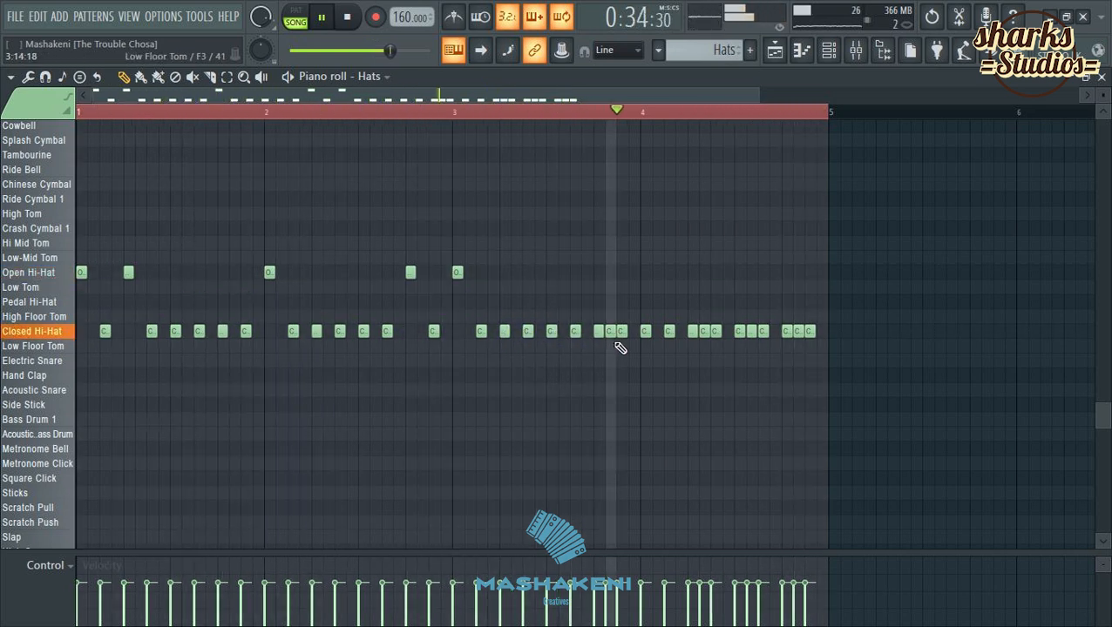
{"action": "right_click", "coordinate": [599, 331]}
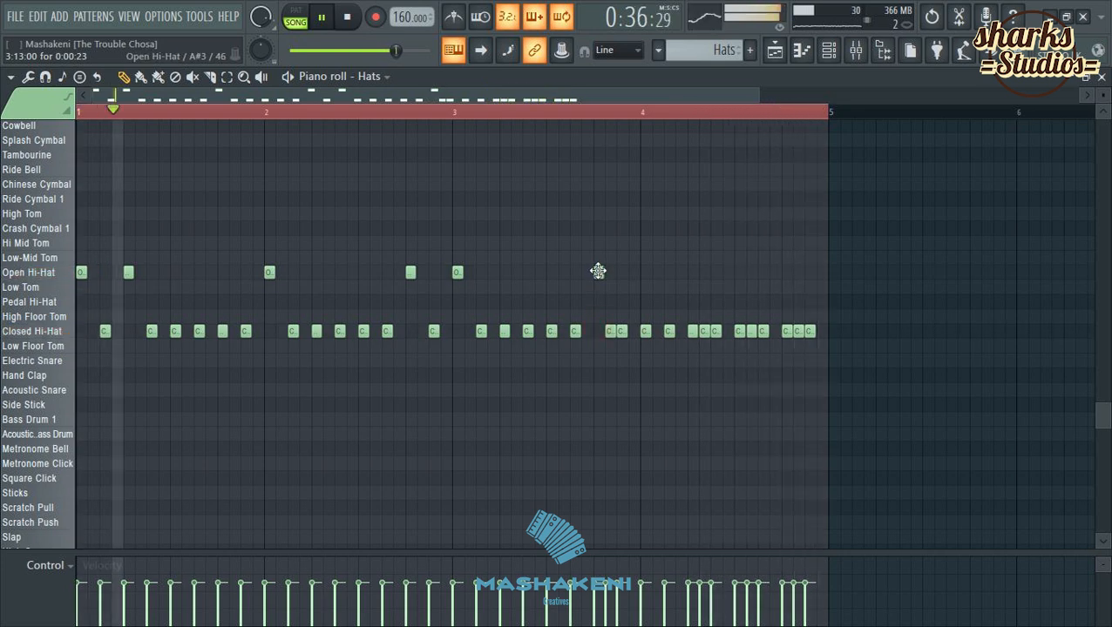
{"action": "right_click", "coordinate": [611, 332]}
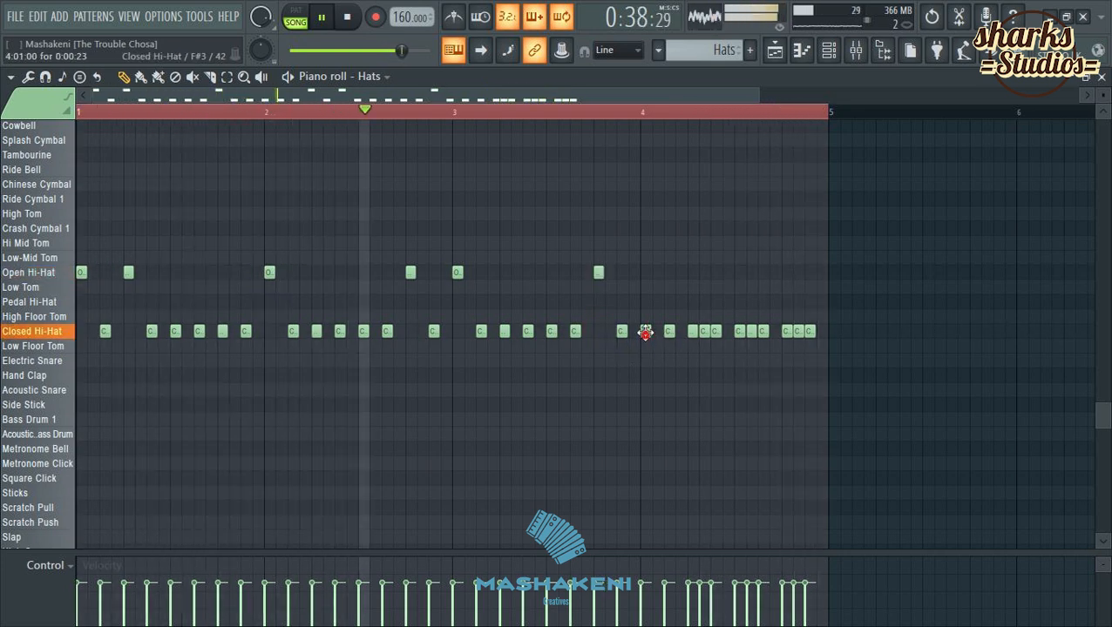
In bar 4, replace the opening closed hit with an Open Hi-Hat, delete the first and last groups' middle hits, and return to the playlist.
{"action": "right_click", "coordinate": [645, 332]}
{"action": "left_click", "coordinate": [645, 272]}
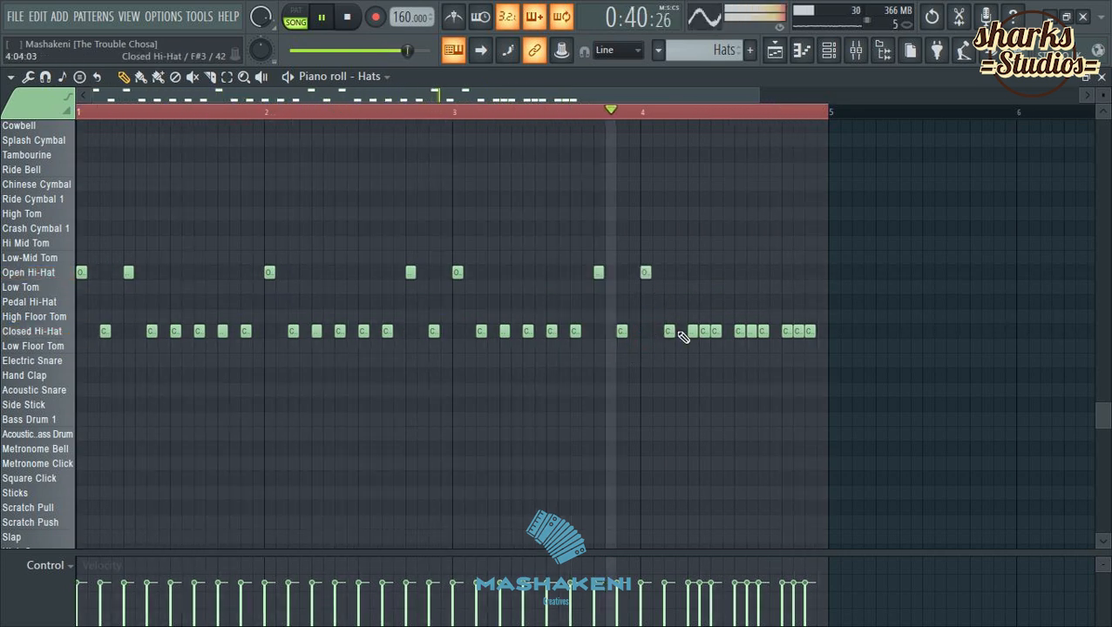
{"action": "right_click", "coordinate": [703, 335]}
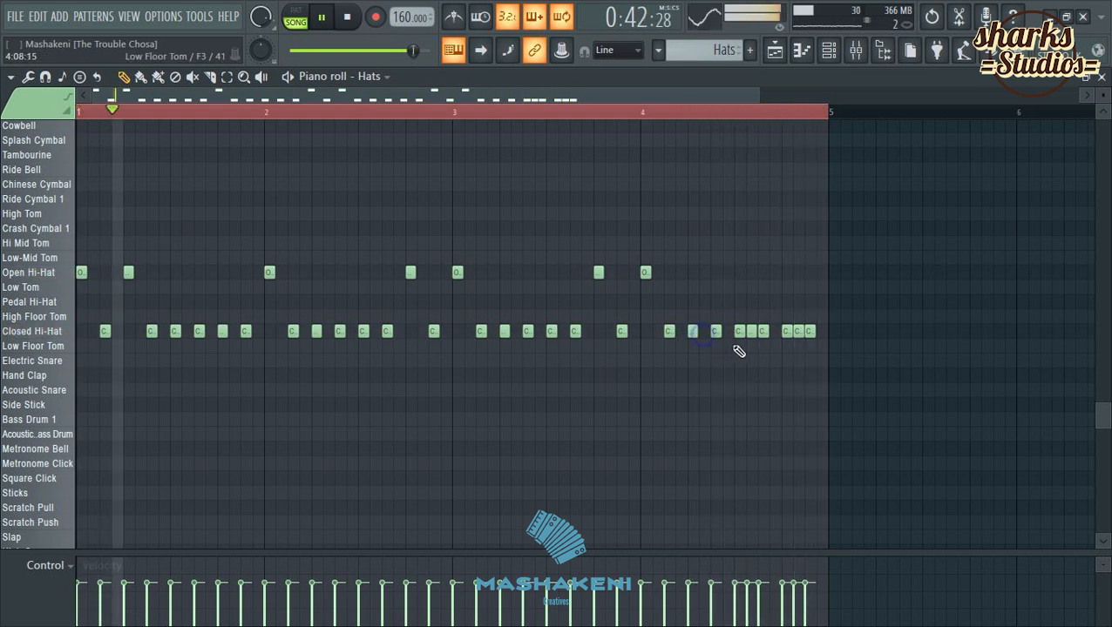
{"action": "right_click", "coordinate": [798, 332]}
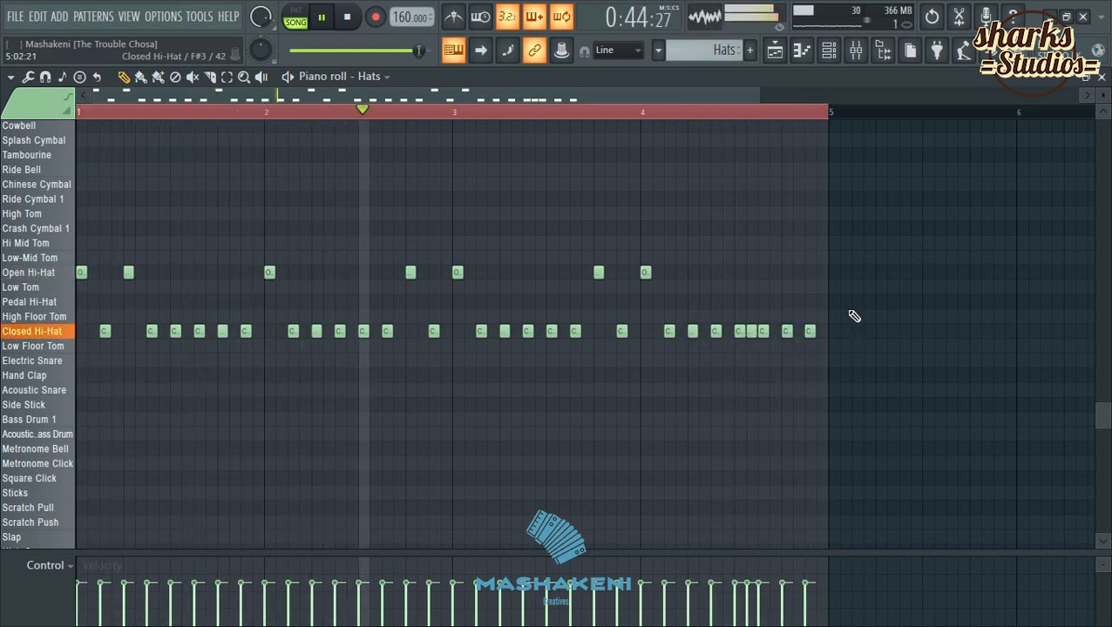
{"action": "key", "text": "F5"}
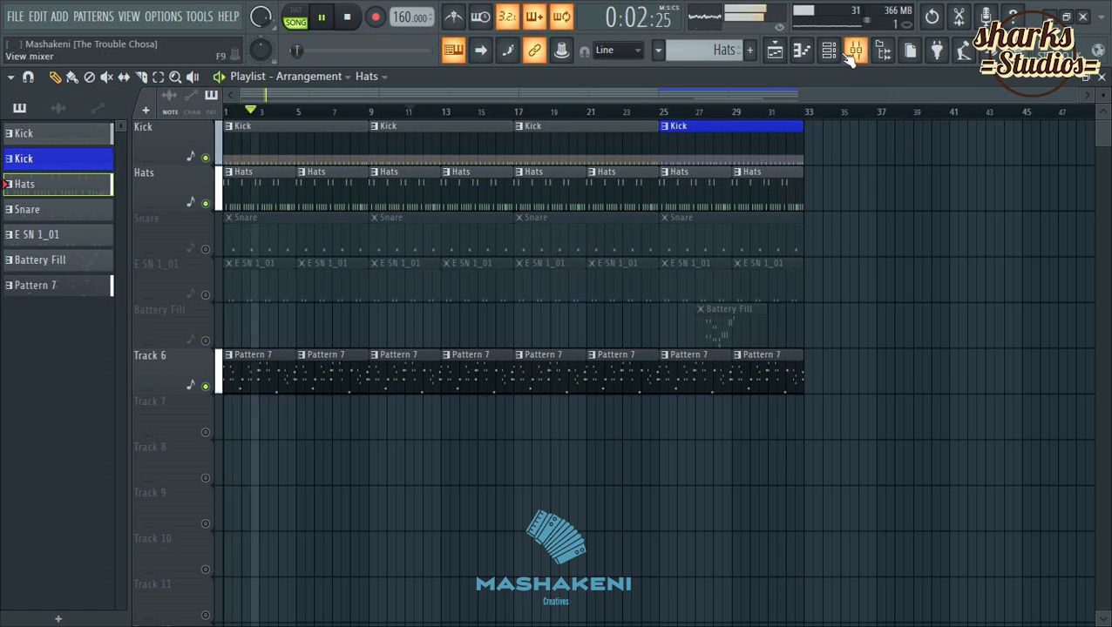
Unmute the Snare track and add short D3 notes just before the snare hits in bars 2 and 4 of its pattern.
{"action": "left_click", "coordinate": [209, 249]}
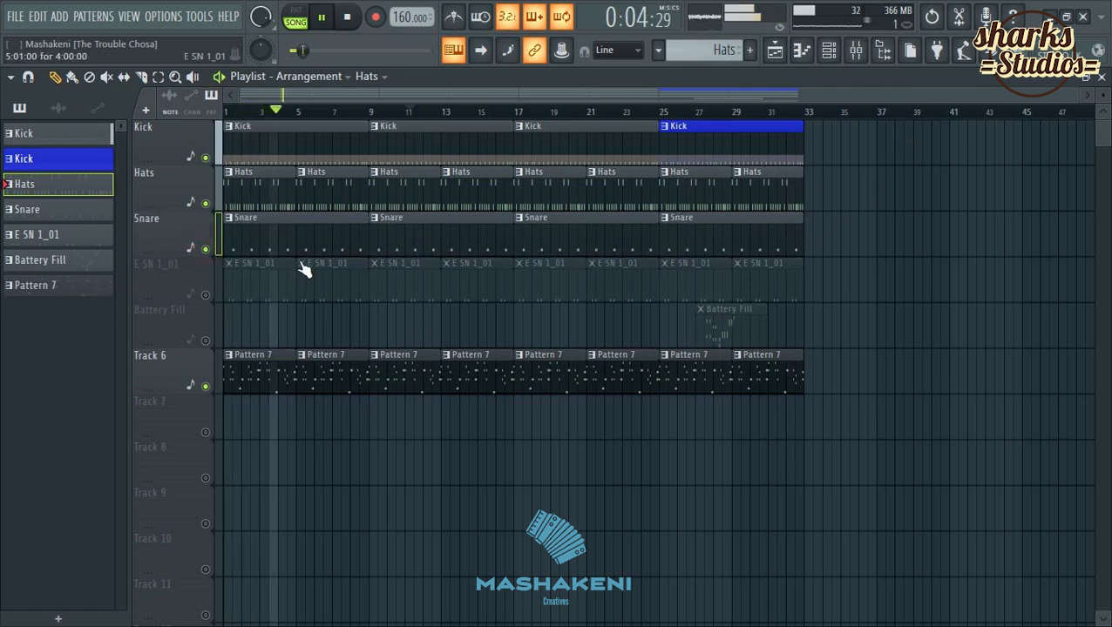
{"action": "double_click", "coordinate": [267, 249]}
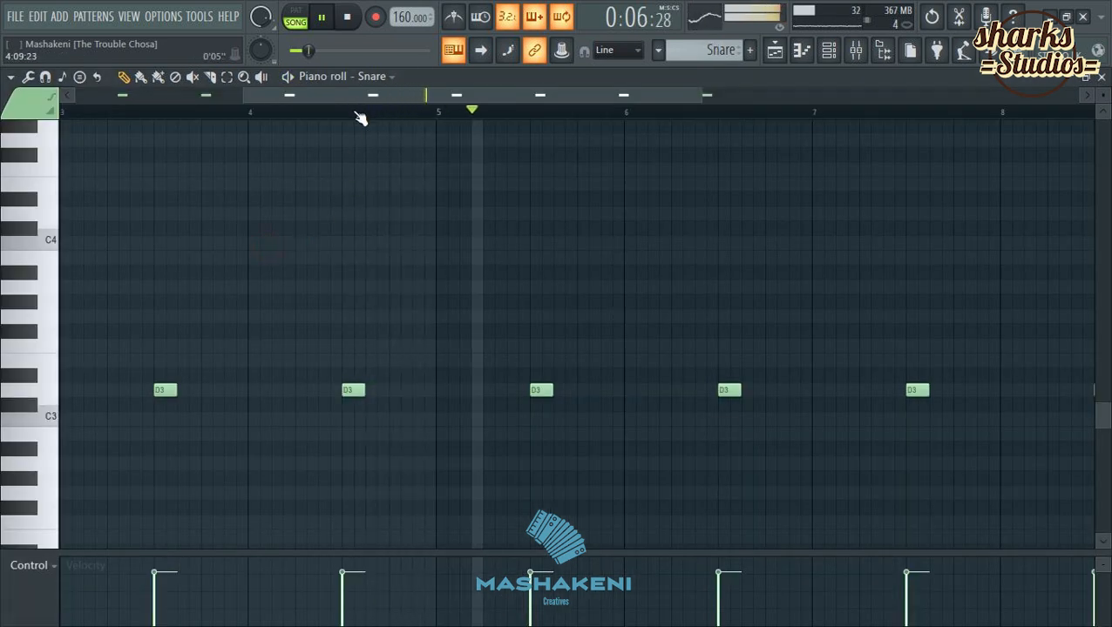
{"action": "left_click_drag", "start_coordinate": [360, 100], "coordinate": [305, 99]}
{"action": "scroll", "coordinate": [435, 271], "scroll_direction": "down", "scroll_amount": 2}
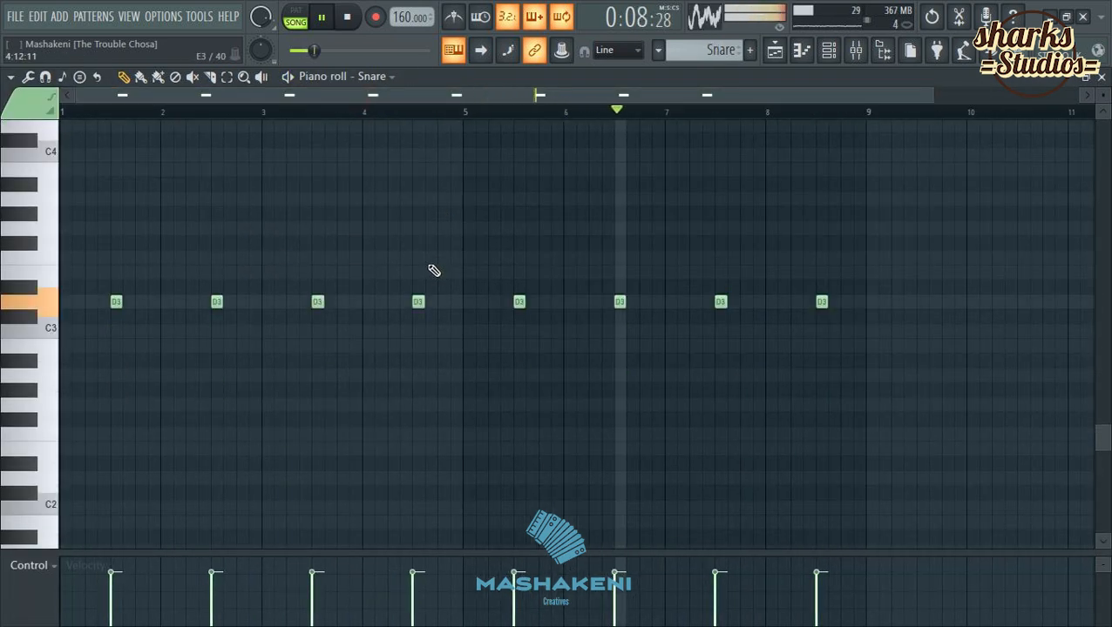
{"action": "scroll", "coordinate": [135, 98], "scroll_direction": "up", "scroll_amount": 2}
{"action": "left_click_drag", "start_coordinate": [158, 96], "coordinate": [143, 95]}
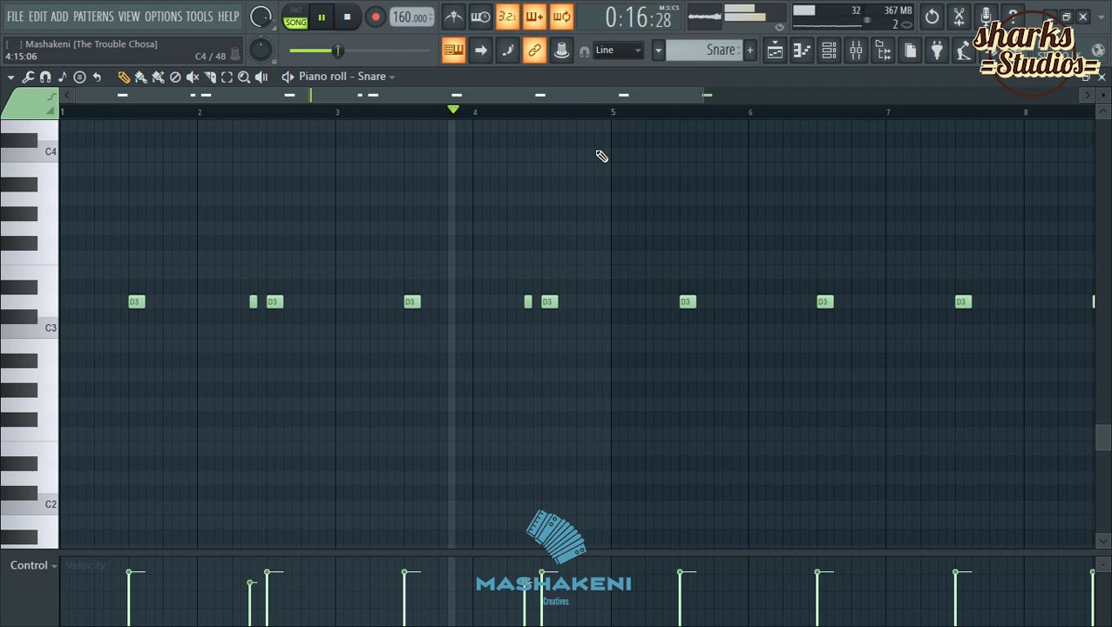
Add short D3 notes just before the snare hits in bars 6 and 8, and return to the playlist.
{"action": "left_click_drag", "start_coordinate": [608, 106], "coordinate": [756, 111]}
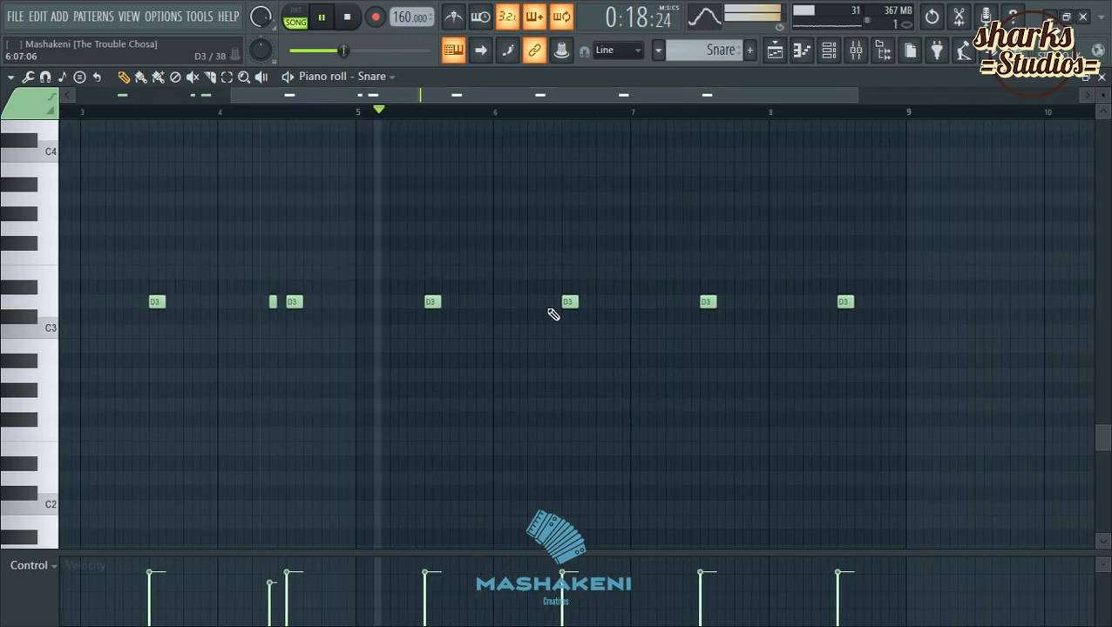
{"action": "left_click", "coordinate": [829, 302]}
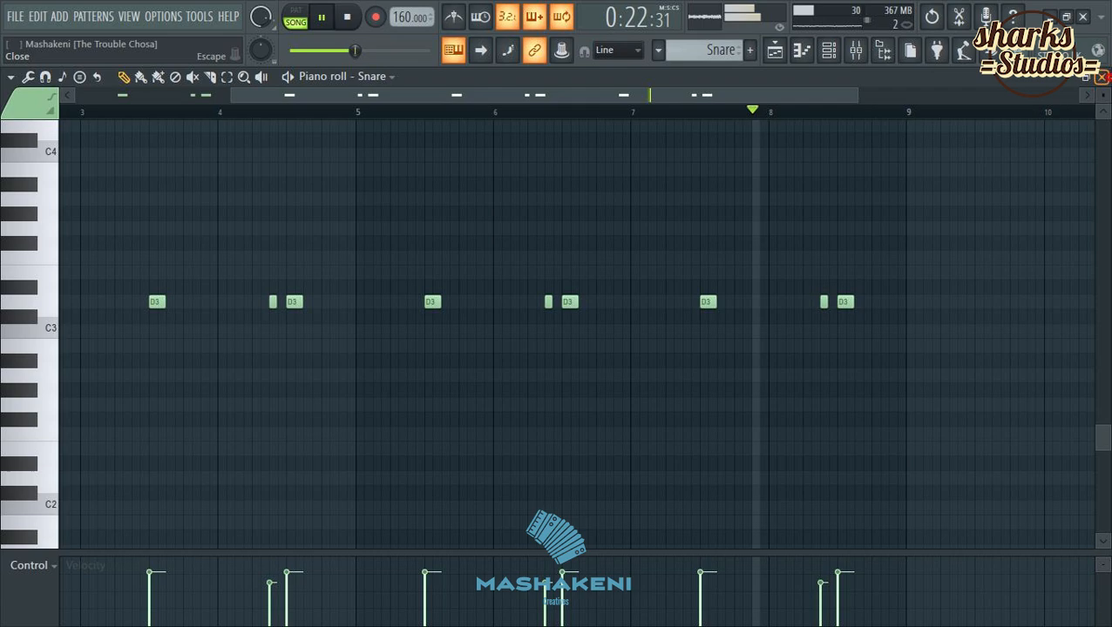
{"action": "key", "text": "F5"}
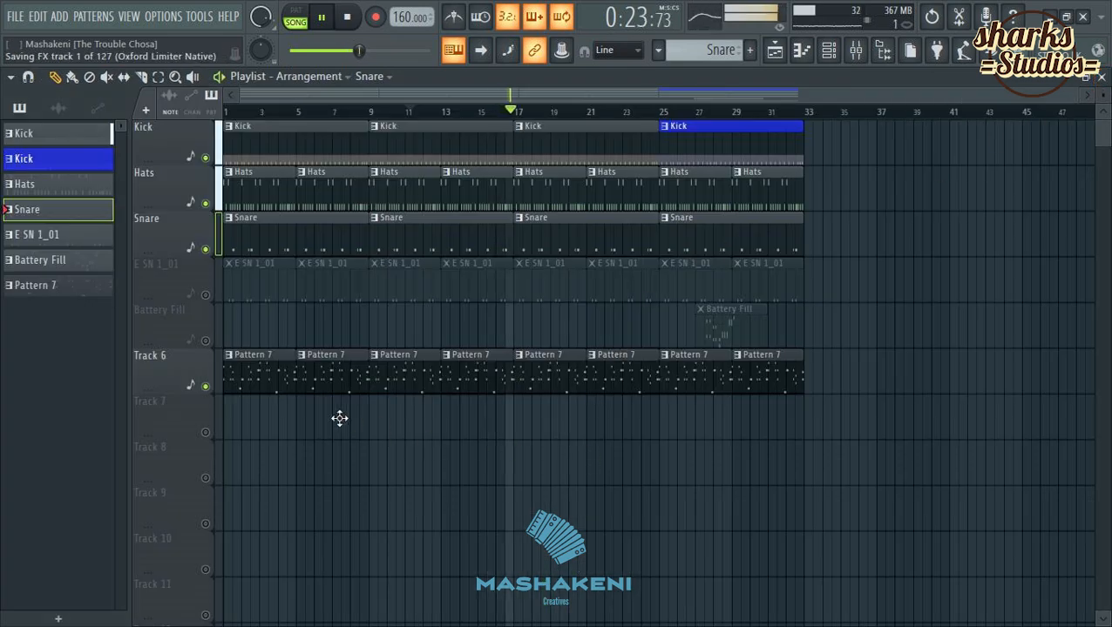
Select Pattern 7 and open the Hypersonic 2 Route instrument from the channel rack.
{"action": "left_click", "coordinate": [252, 382]}
{"action": "left_click", "coordinate": [828, 52]}
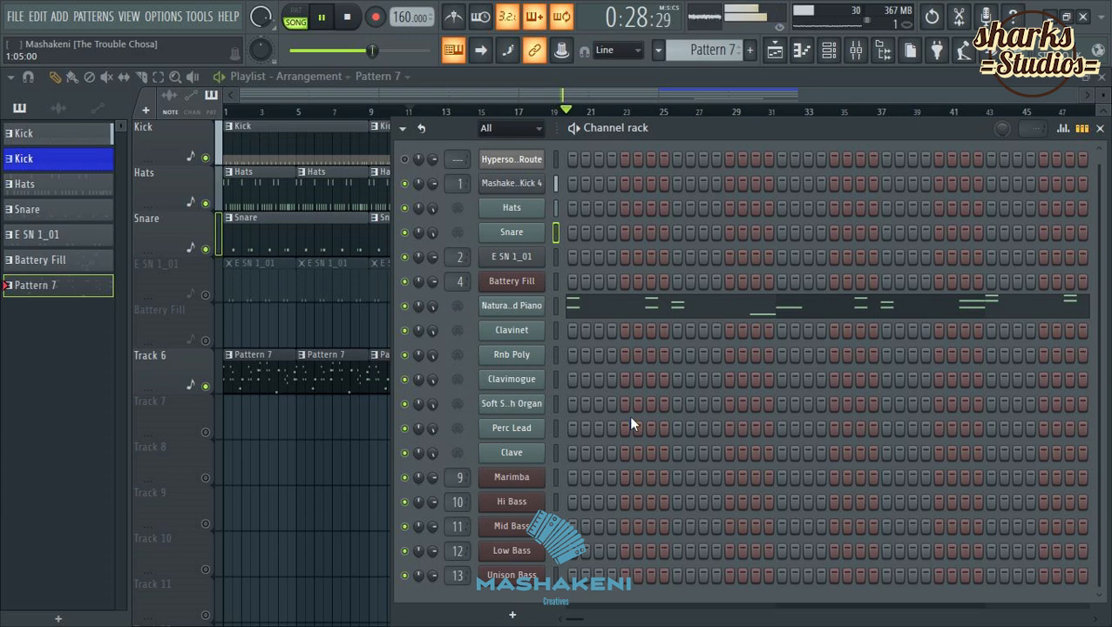
{"action": "scroll", "coordinate": [522, 273], "scroll_direction": "up", "scroll_amount": 1}
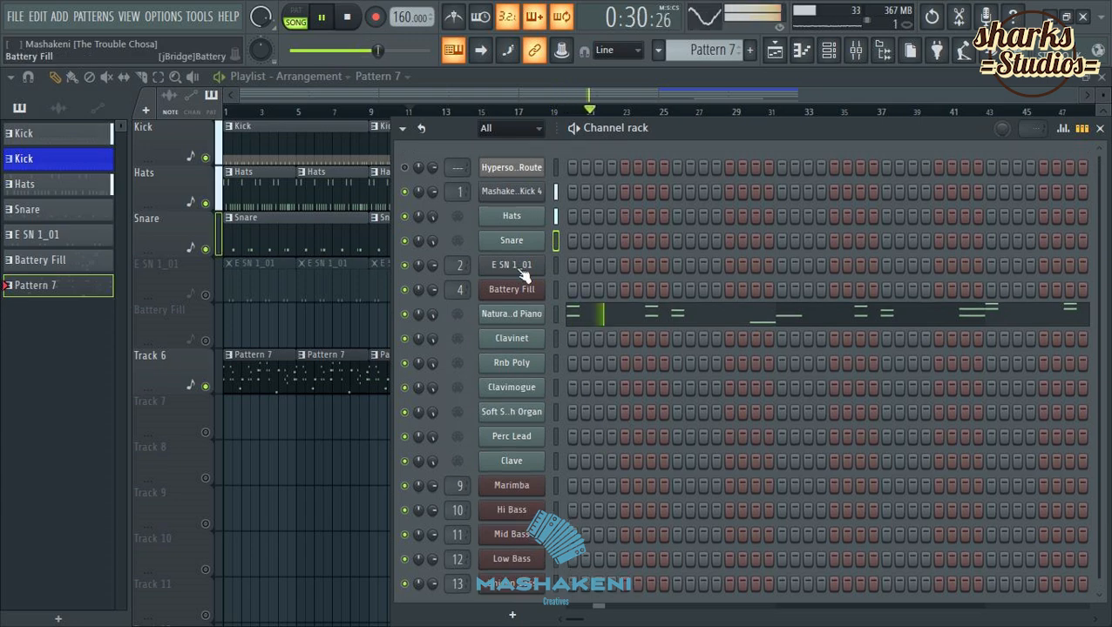
{"action": "left_click", "coordinate": [514, 167]}
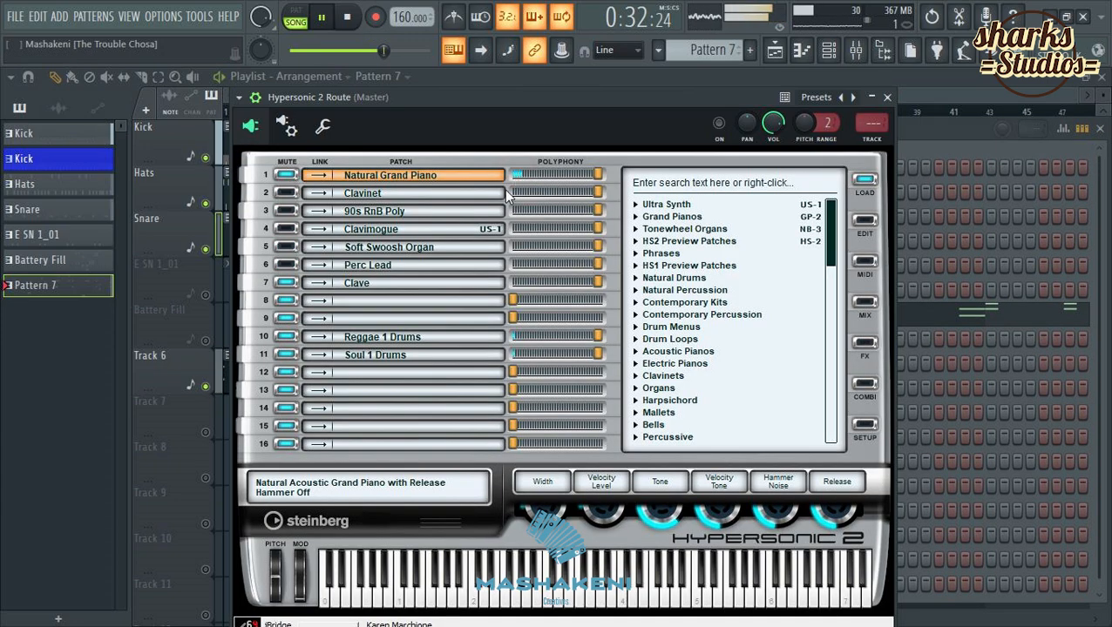
Examine the Clave patch's edit settings and browse the Hypersonic 2 patch categories.
{"action": "left_click", "coordinate": [381, 284]}
{"action": "left_click", "coordinate": [864, 223]}
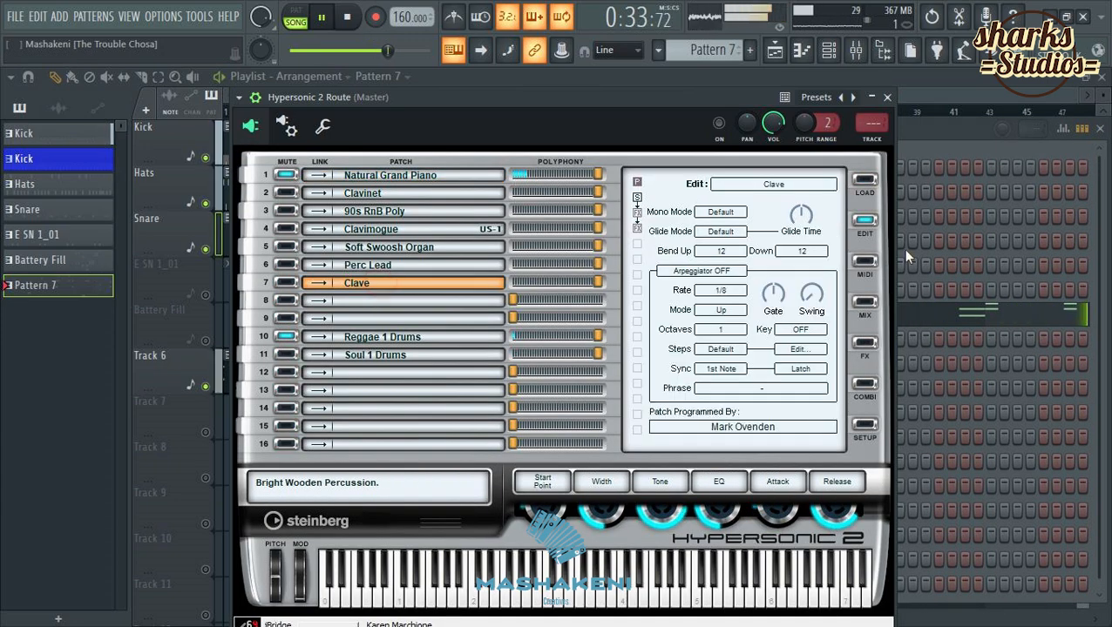
{"action": "left_click", "coordinate": [863, 183]}
{"action": "left_click_drag", "start_coordinate": [832, 252], "coordinate": [841, 378]}
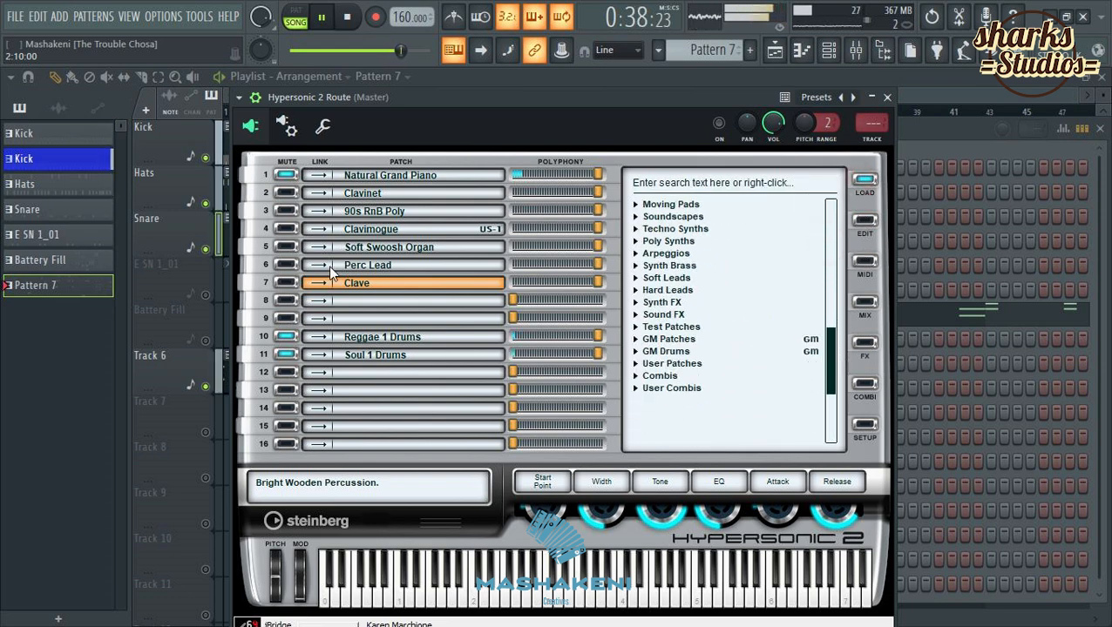
Load the Trance Lead patch from Techno Synths into slot 3 in place of 90s RnB Poly, and close the instrument window.
{"action": "left_click", "coordinate": [381, 212]}
{"action": "left_click", "coordinate": [864, 181]}
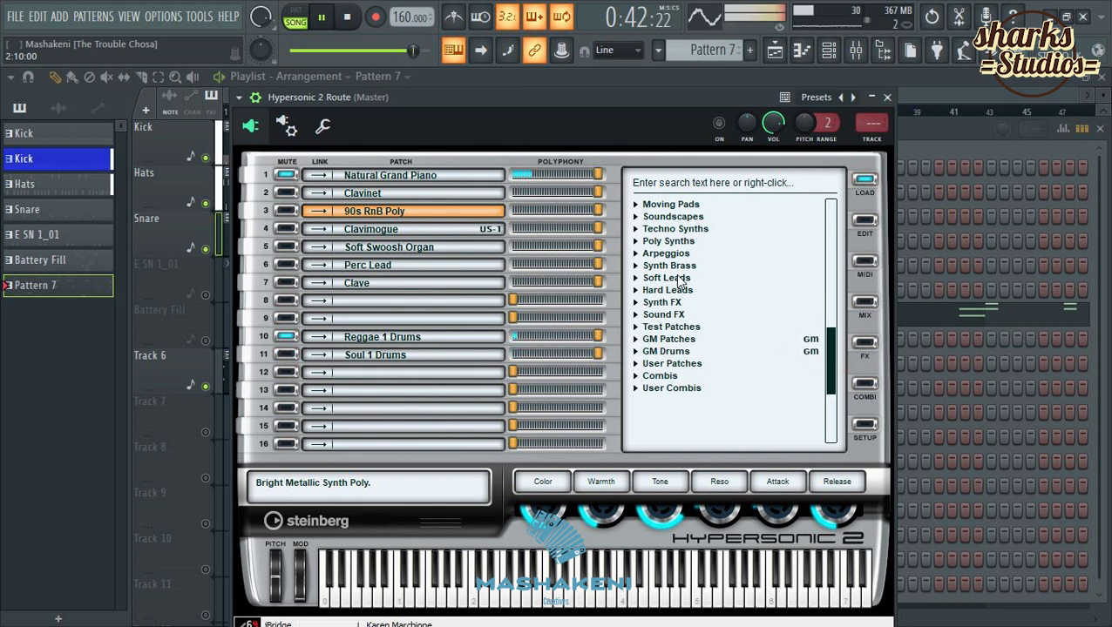
{"action": "left_click", "coordinate": [684, 230]}
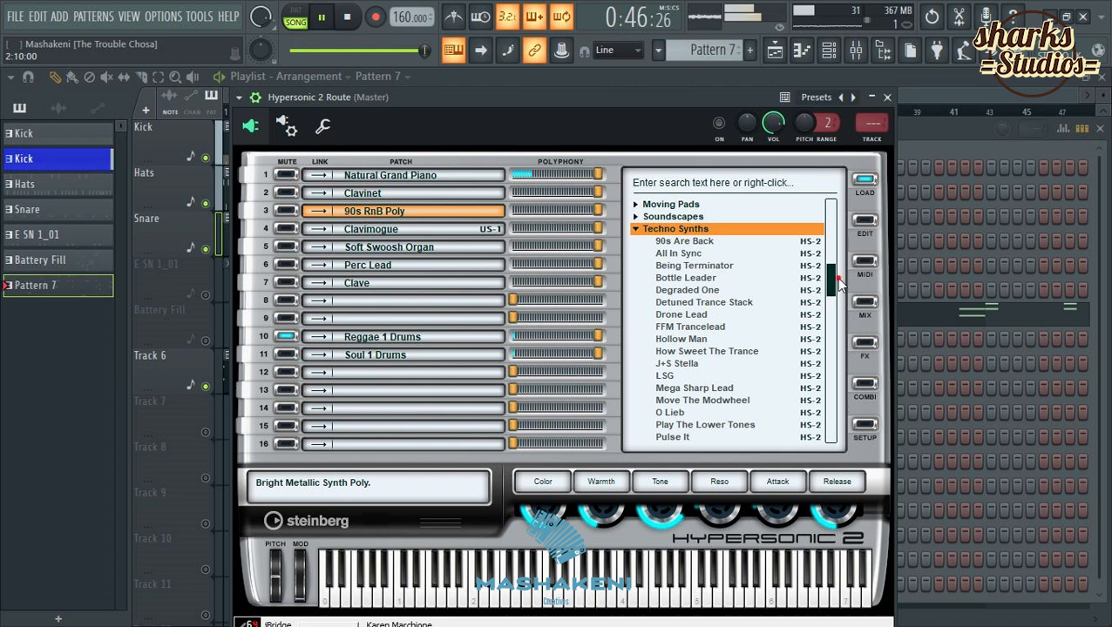
{"action": "left_click_drag", "start_coordinate": [838, 278], "coordinate": [838, 360]}
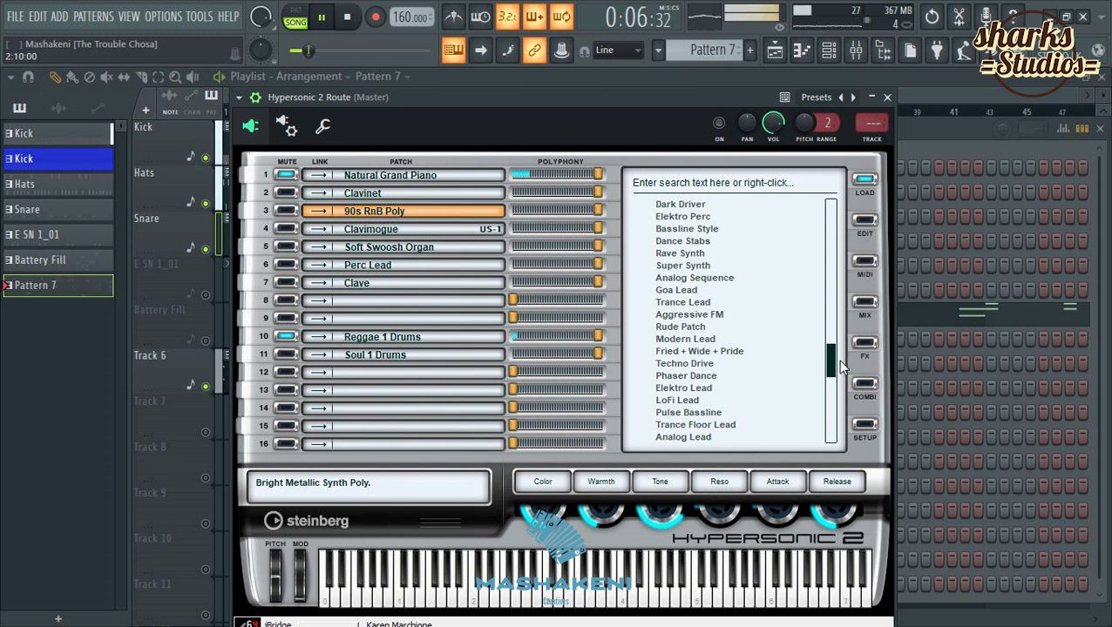
{"action": "left_click_drag", "start_coordinate": [836, 360], "coordinate": [833, 355]}
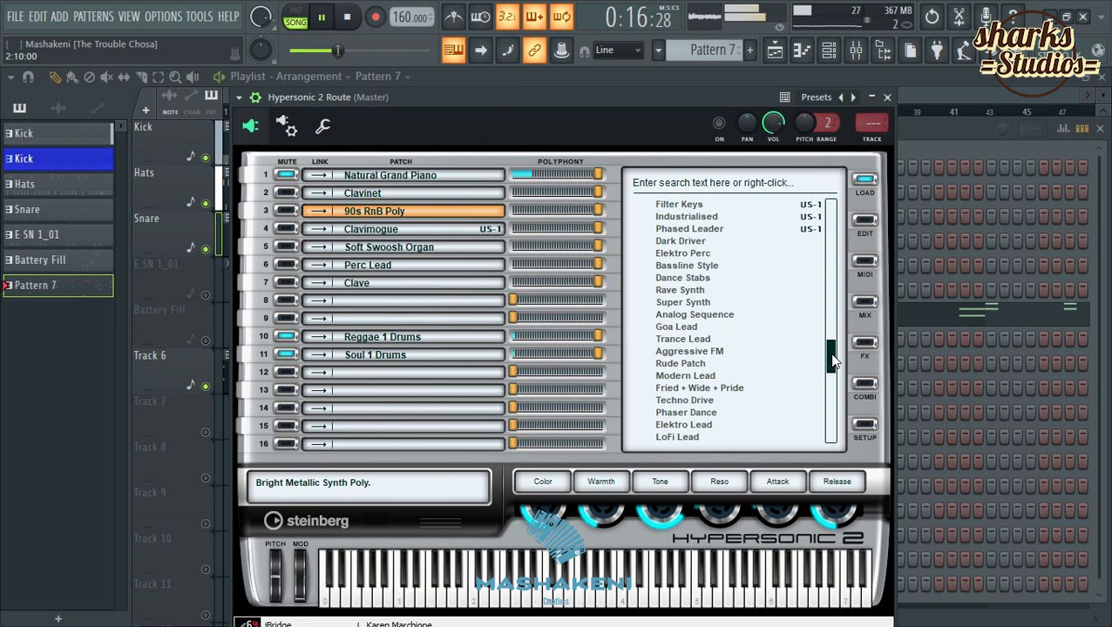
{"action": "mouse_move", "coordinate": [833, 360]}
{"action": "left_mouse_down"}
{"action": "mouse_move", "coordinate": [835, 372]}
{"action": "mouse_move", "coordinate": [834, 353]}
{"action": "left_mouse_up"}
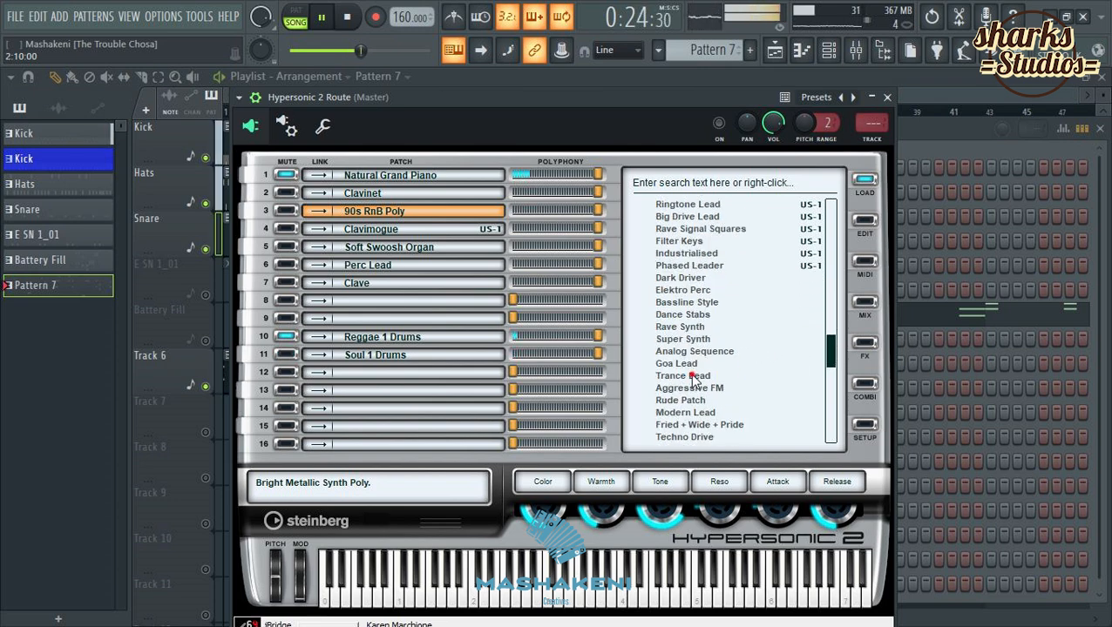
{"action": "left_click", "coordinate": [887, 97]}
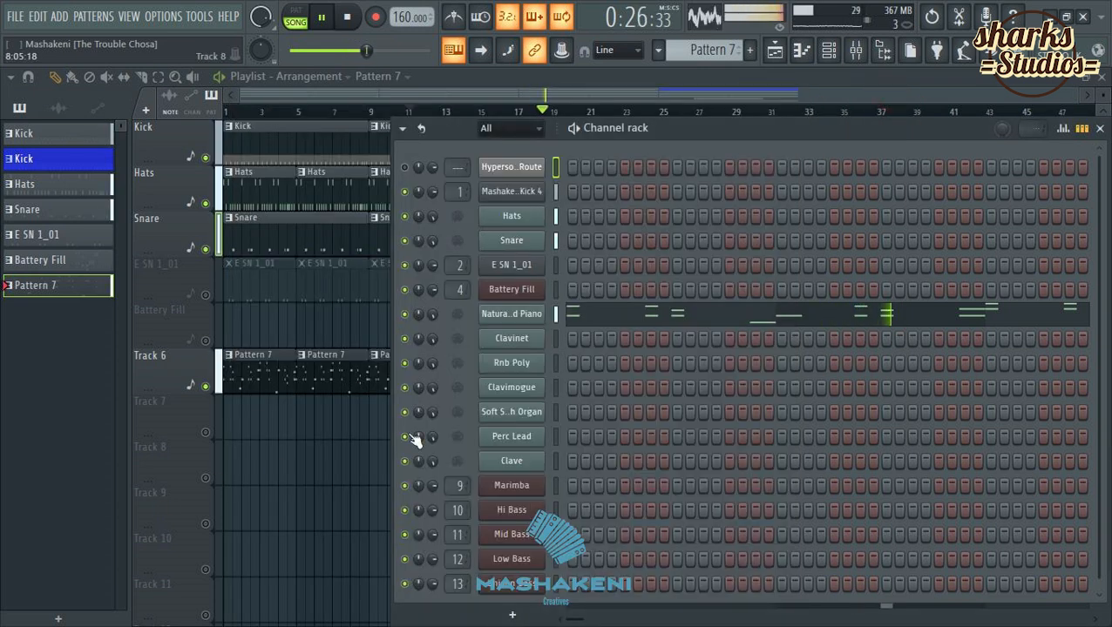
Rename the Rnb Poly channel as Trance Lead.
{"action": "right_click", "coordinate": [512, 376]}
{"action": "left_click", "coordinate": [610, 399]}
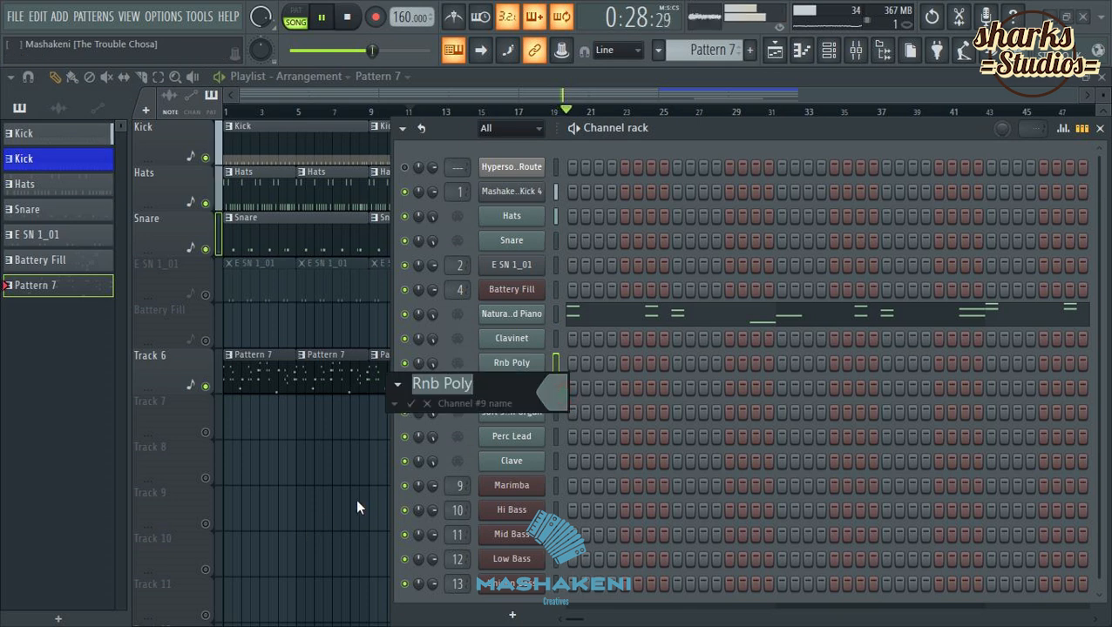
{"action": "type", "text": "Tran"}
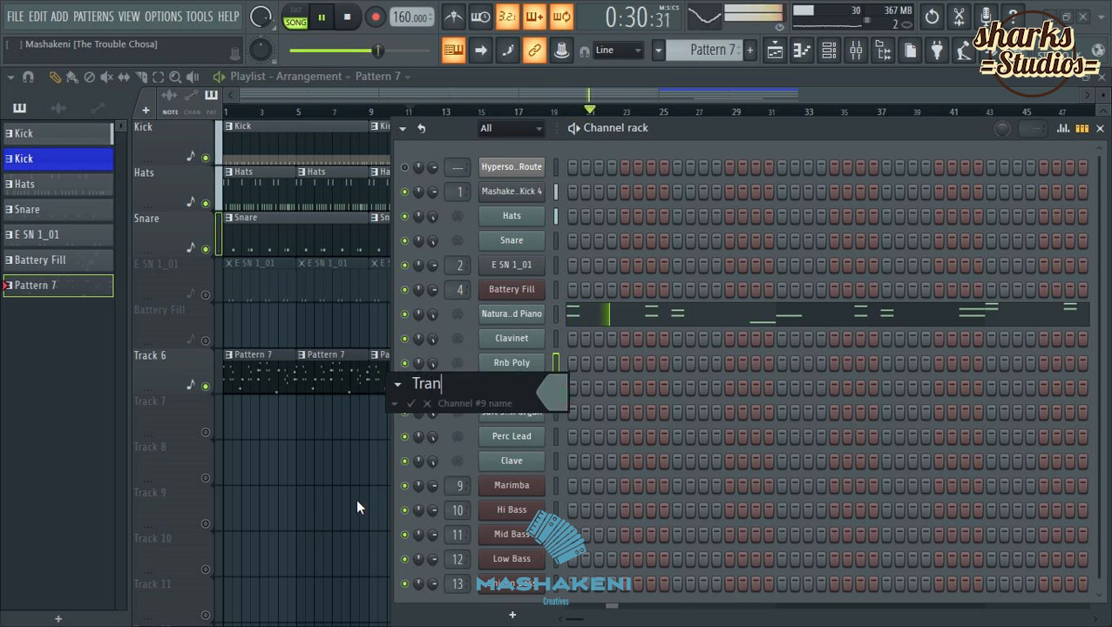
{"action": "type", "text": "ce Lead"}
{"action": "key", "text": "Return"}
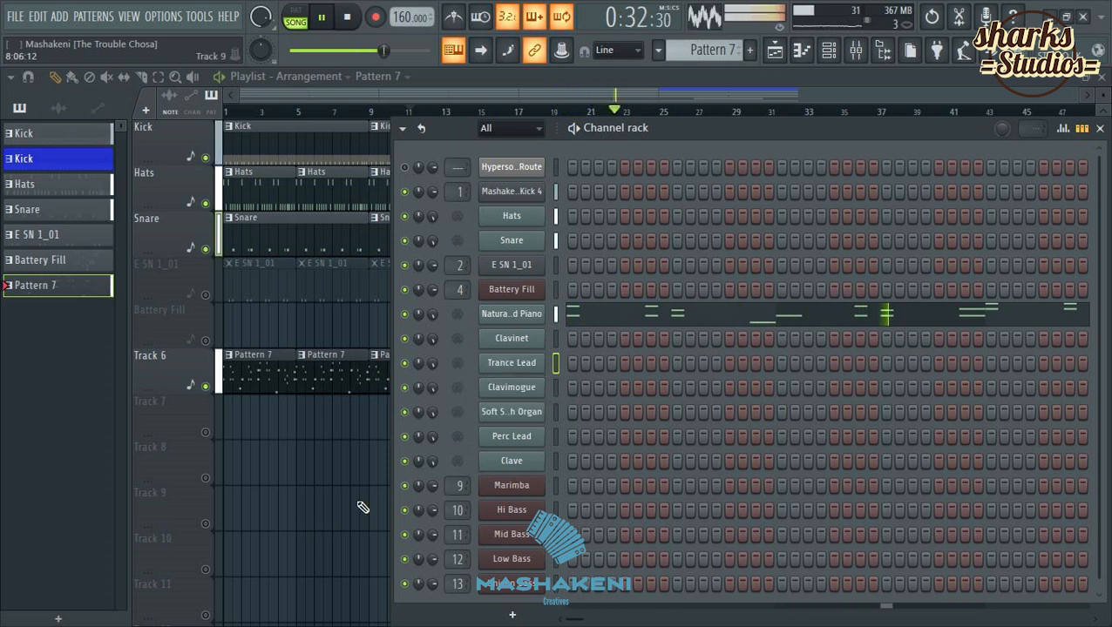
Open the Trance Lead channel's piano roll and place three short C#4 notes followed by a longer C#4 note in bar 1.
{"action": "right_click", "coordinate": [525, 366]}
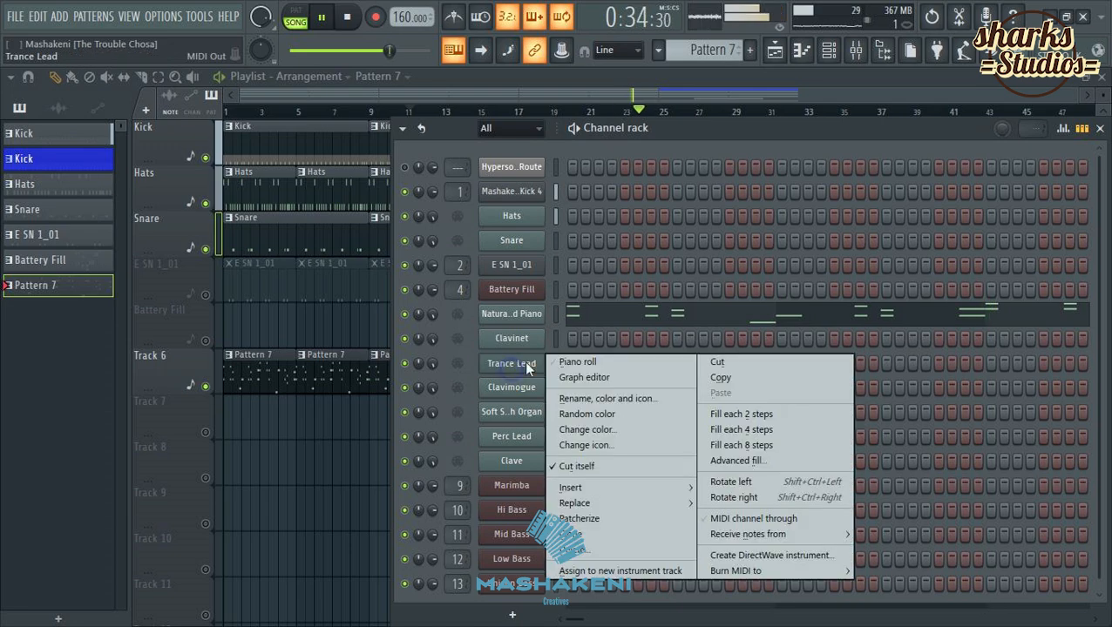
{"action": "left_click", "coordinate": [615, 367]}
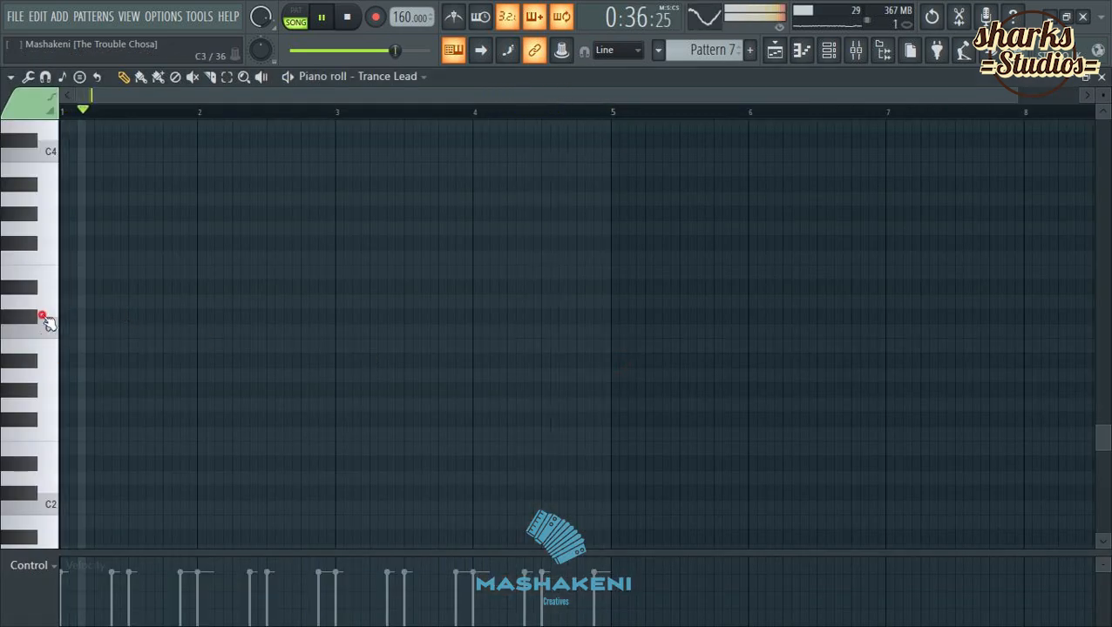
{"action": "scroll", "coordinate": [91, 349], "scroll_direction": "up", "scroll_amount": 5}
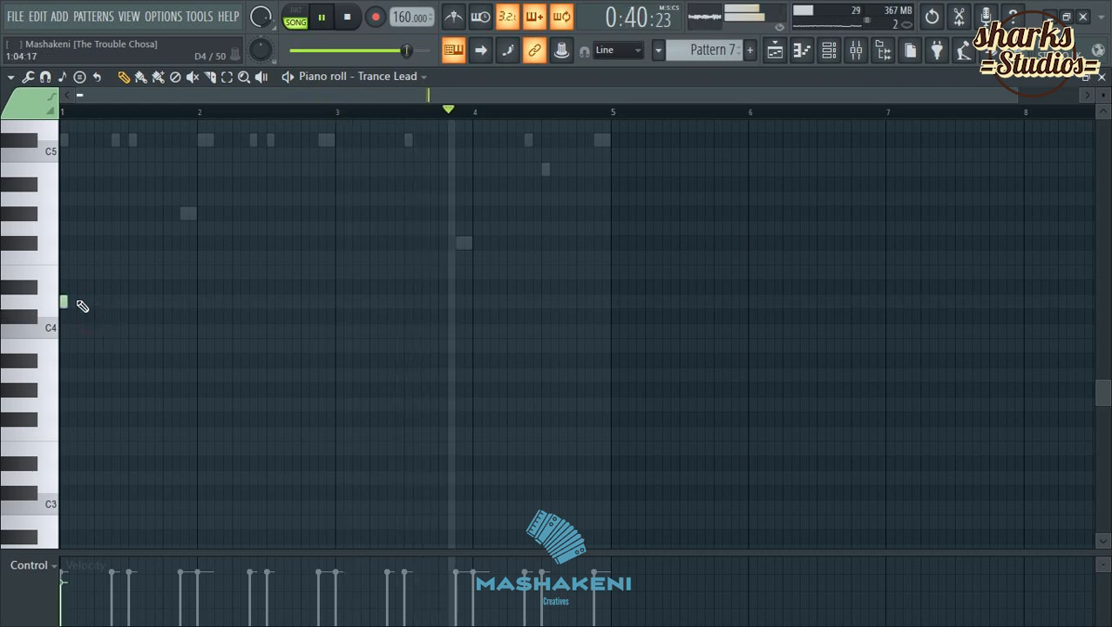
{"action": "left_click", "coordinate": [63, 315]}
{"action": "scroll", "coordinate": [121, 98], "scroll_direction": "up", "scroll_amount": 3}
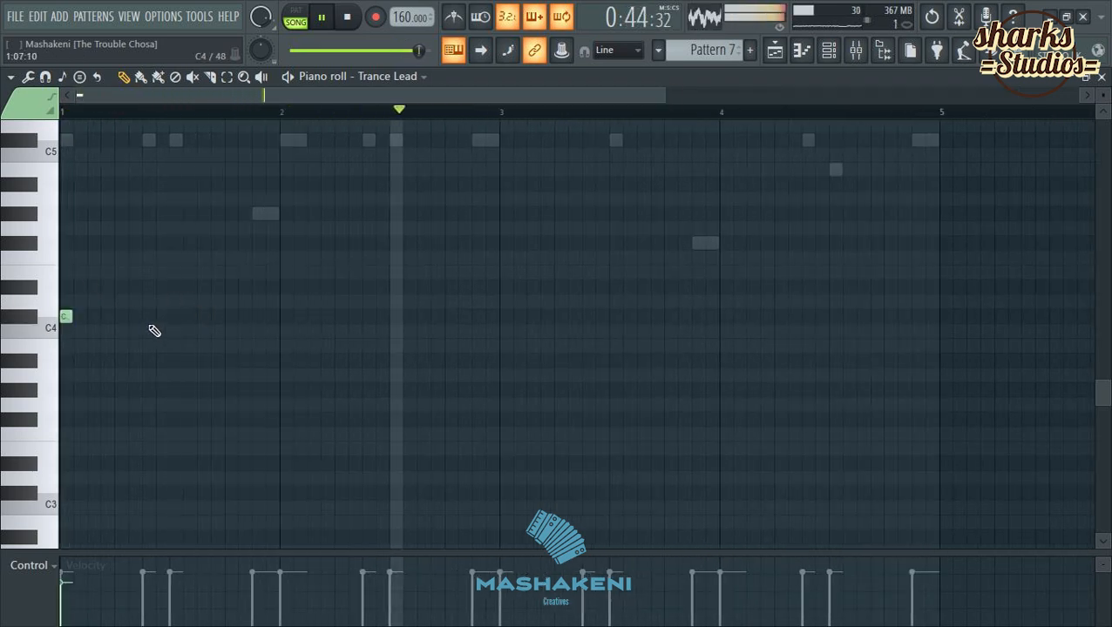
{"action": "scroll", "coordinate": [209, 109], "scroll_direction": "down", "scroll_amount": 3}
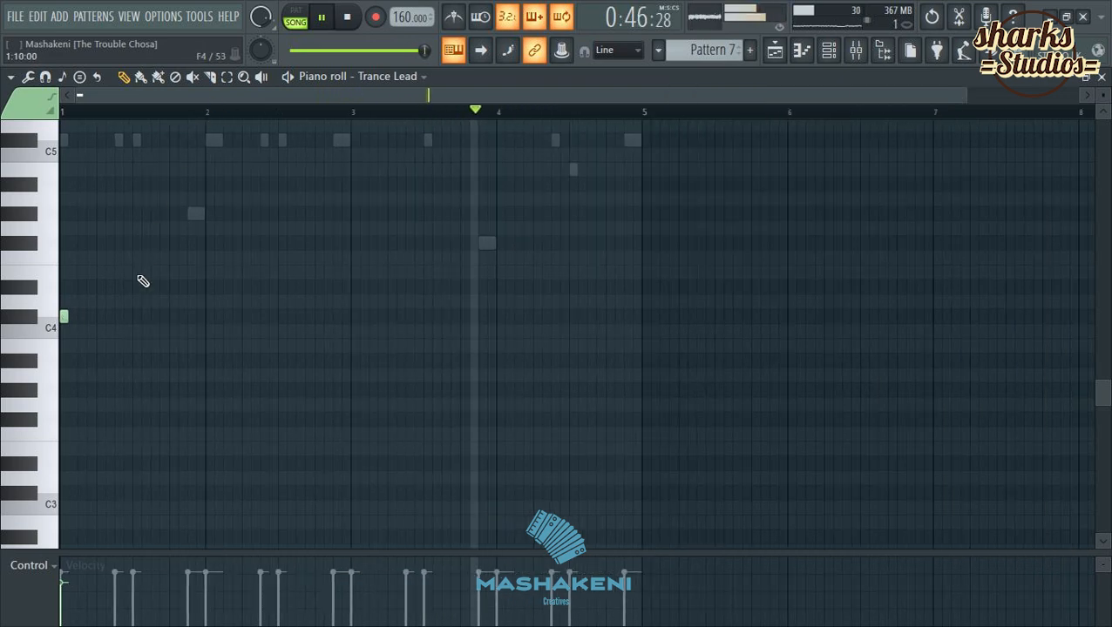
{"action": "left_click", "coordinate": [100, 318]}
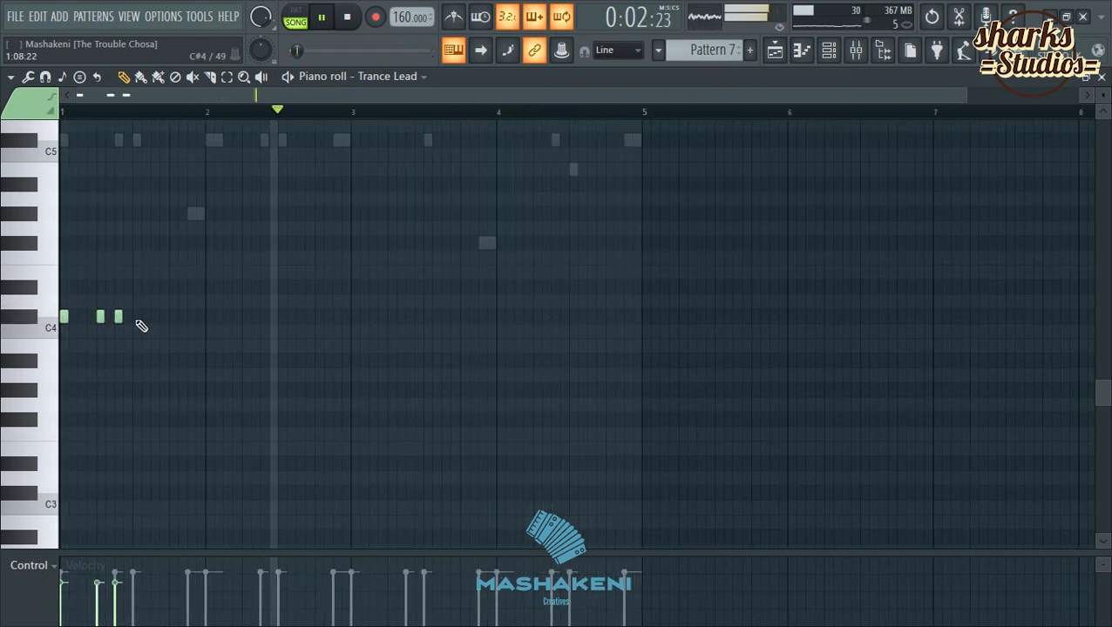
{"action": "left_click_drag", "start_coordinate": [136, 320], "coordinate": [176, 329]}
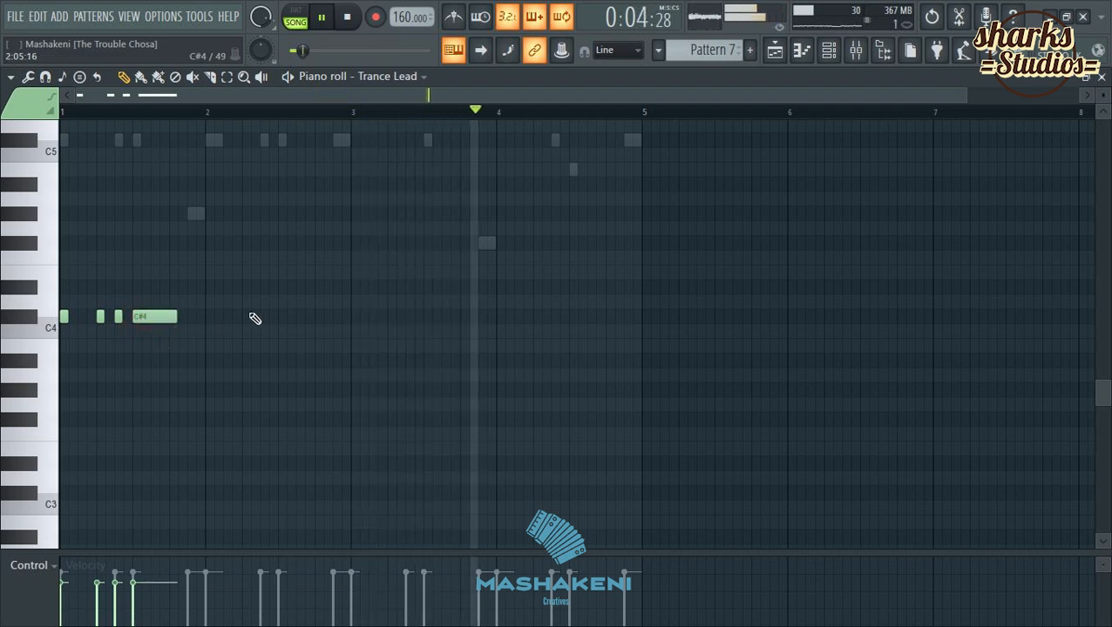
Add long notes around the middle of the remaining bars: C#4 in bar 2, F#4 in bar 3 and B3 in bar 4.
{"action": "left_click", "coordinate": [280, 318]}
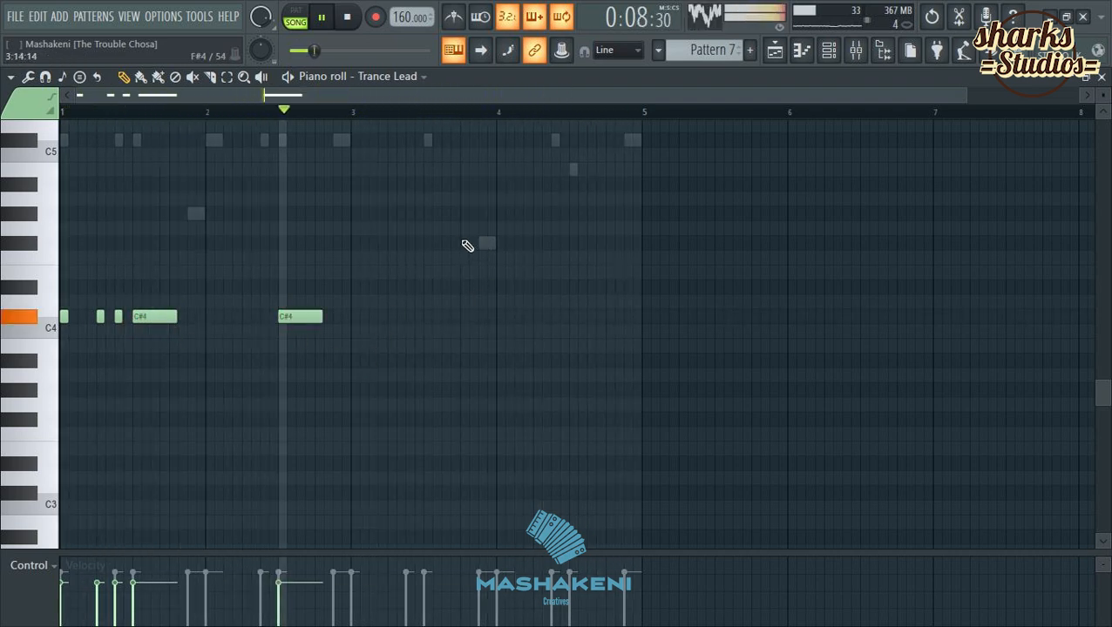
{"action": "left_click", "coordinate": [423, 244]}
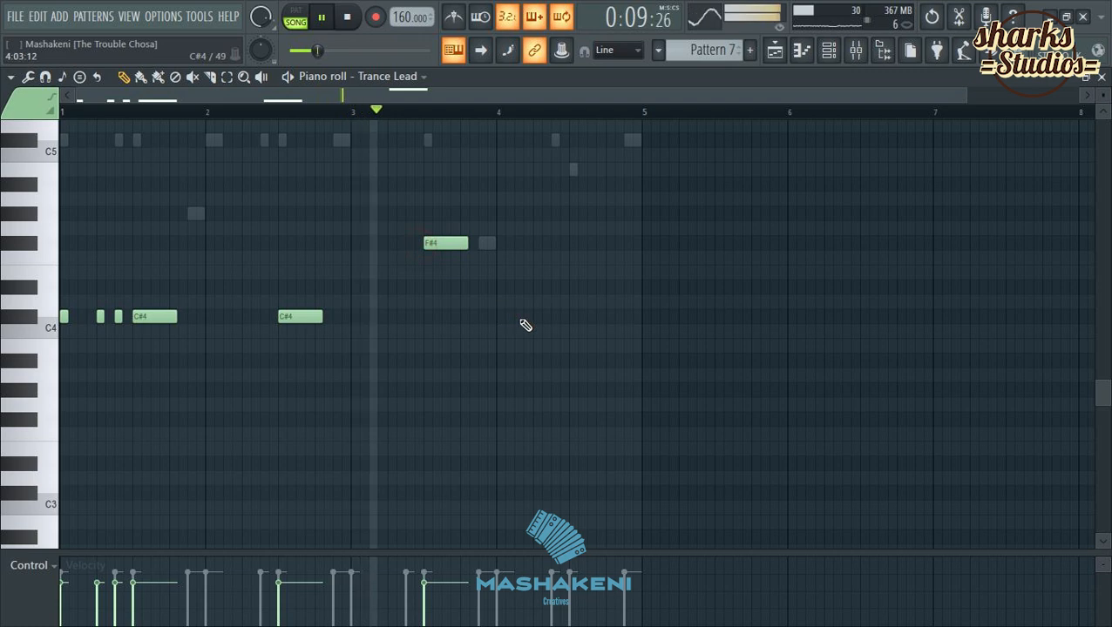
{"action": "left_click", "coordinate": [573, 347]}
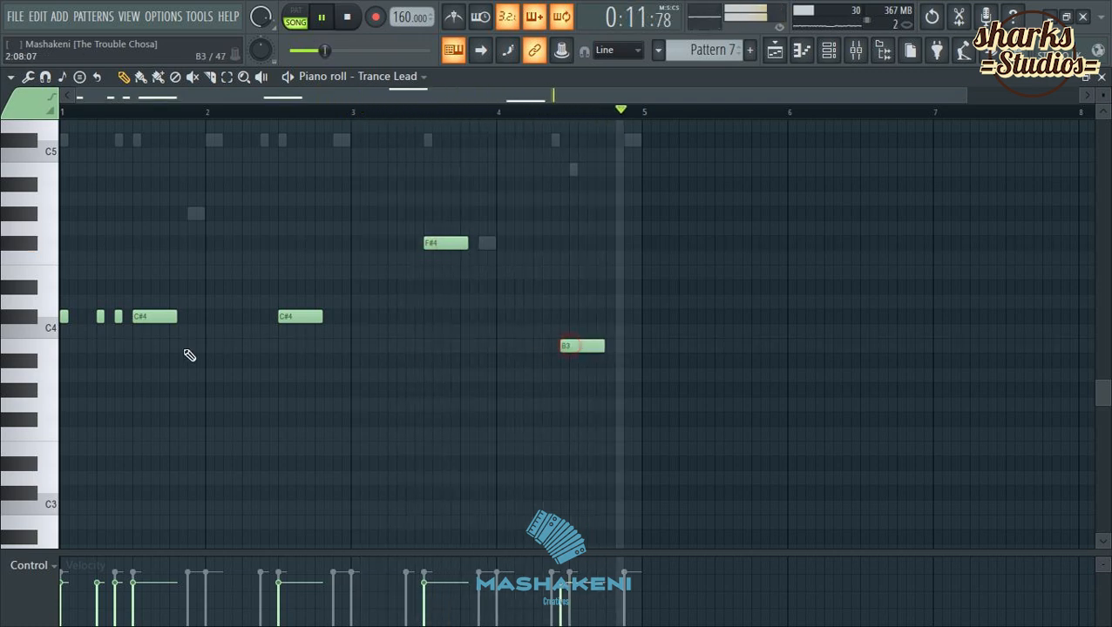
Delete the first two short C#4 notes in bar 1 of the lead pattern.
{"action": "right_click", "coordinate": [100, 317]}
{"action": "right_click", "coordinate": [65, 317]}
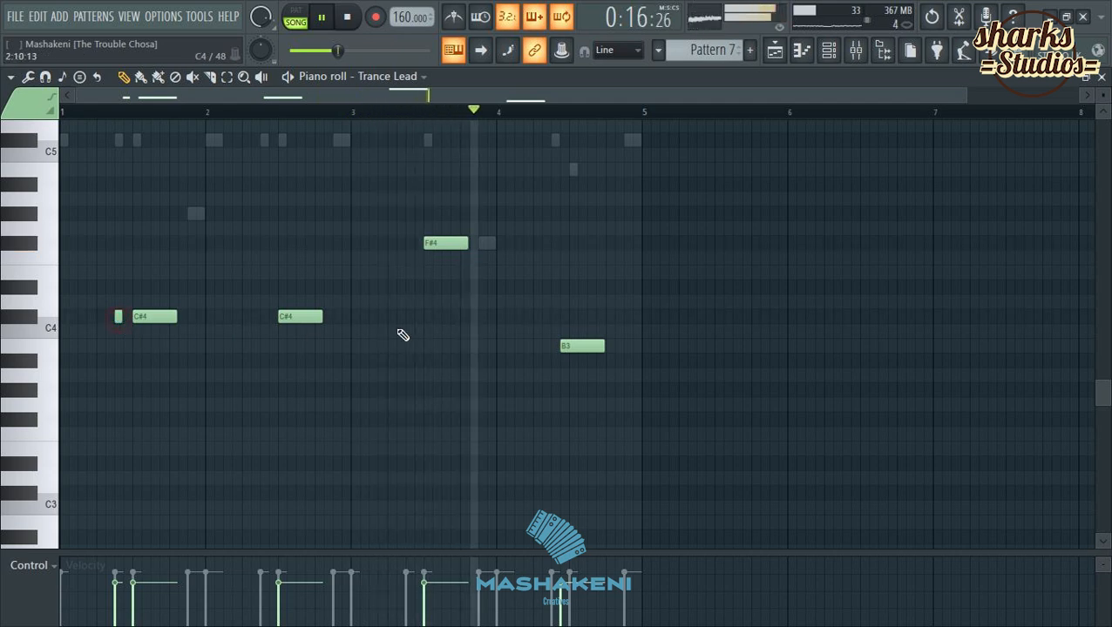
Add a short F#4 before the long F#4 in bar 3 and shift the B3 note to start at the middle of bar 4.
{"action": "left_click", "coordinate": [410, 243]}
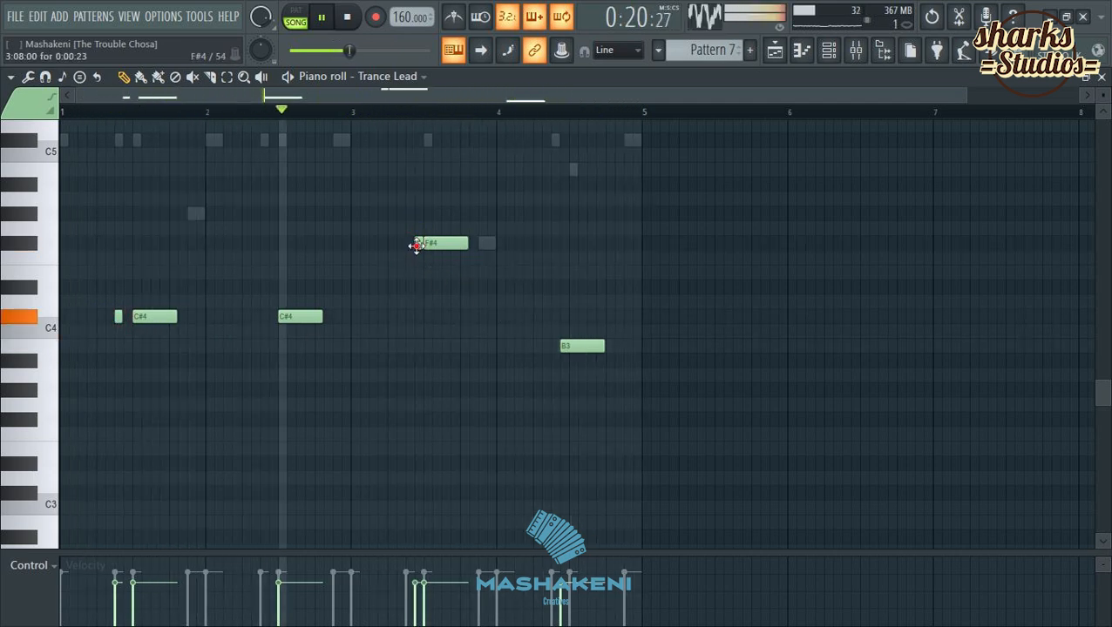
{"action": "left_click_drag", "start_coordinate": [564, 349], "coordinate": [583, 348]}
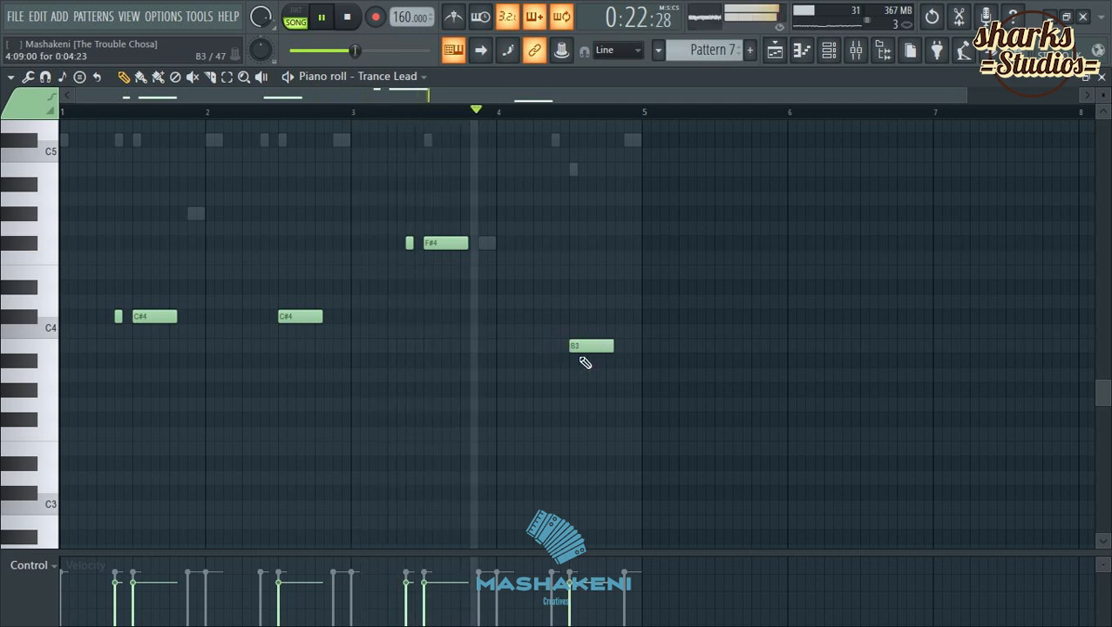
Try the lead notes one octave lower and bring them back to their original octave.
{"action": "key", "text": "ctrl+Down"}
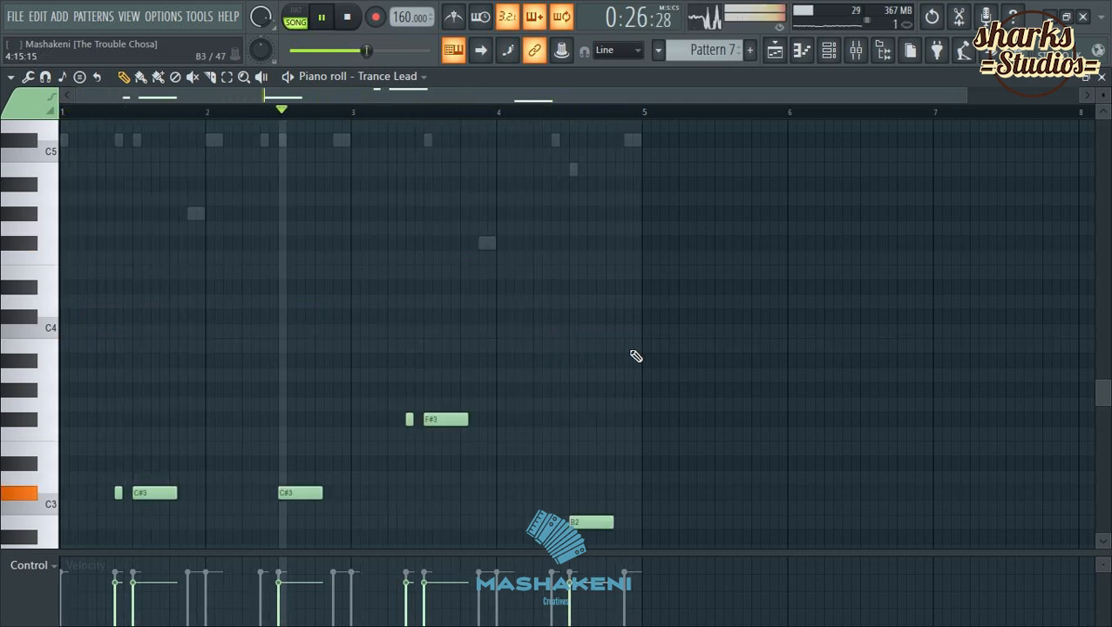
{"action": "key", "text": "ctrl+Up"}
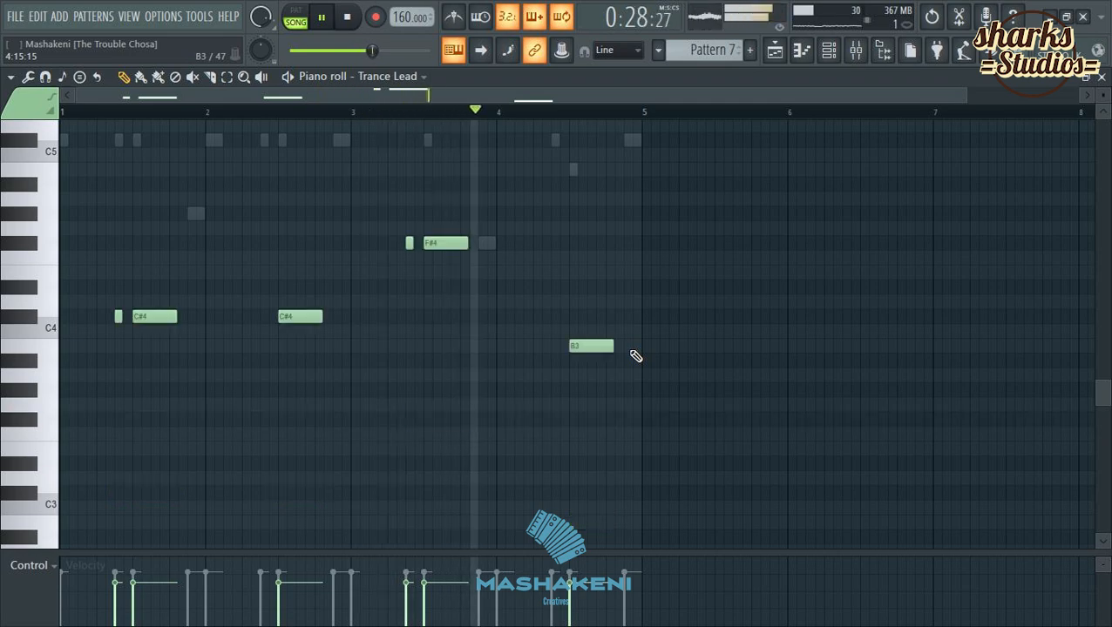
Return to Hypersonic 2 Route, try the Goa Lead patch in slot 3, and load the Pulse It patch from Techno Synths instead.
{"action": "left_click", "coordinate": [1101, 77]}
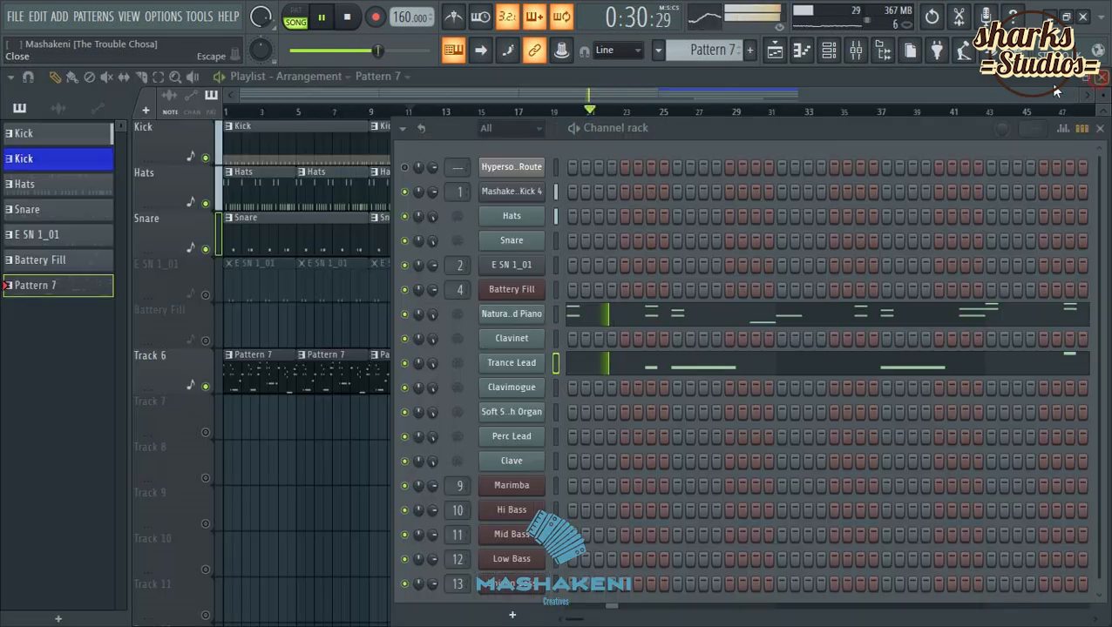
{"action": "left_click", "coordinate": [515, 170]}
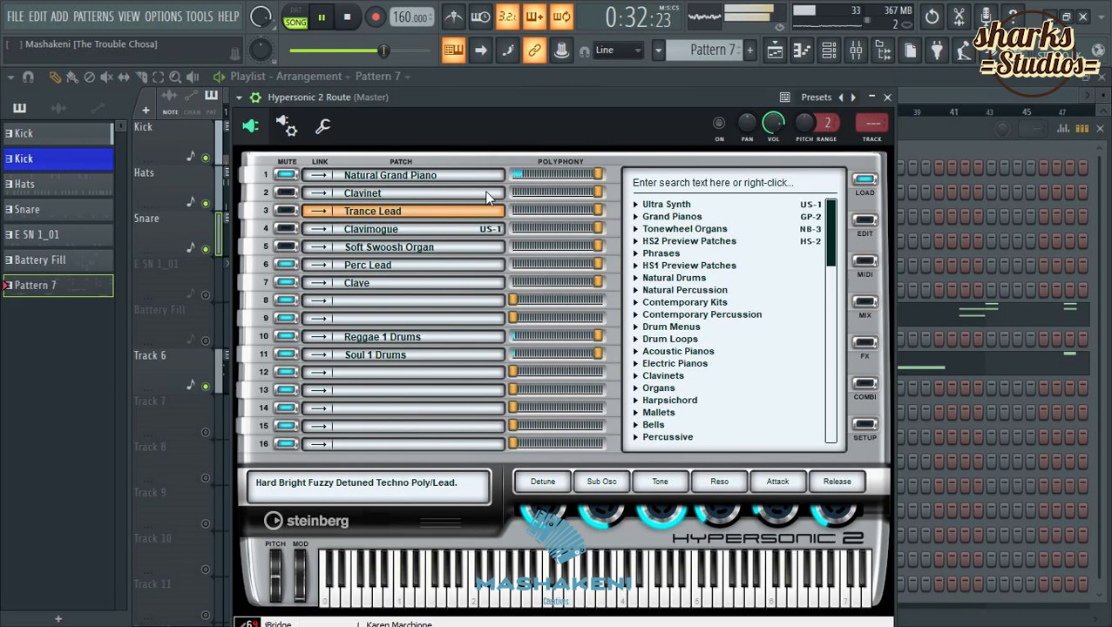
{"action": "right_click", "coordinate": [381, 220]}
{"action": "left_click", "coordinate": [399, 229]}
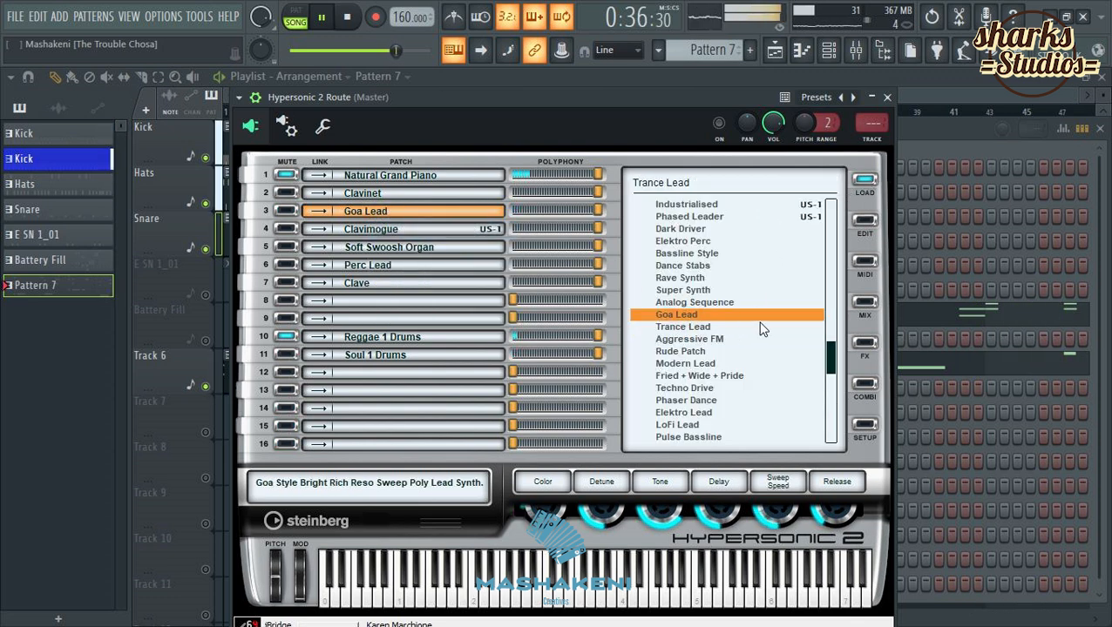
{"action": "left_click_drag", "start_coordinate": [832, 366], "coordinate": [834, 294]}
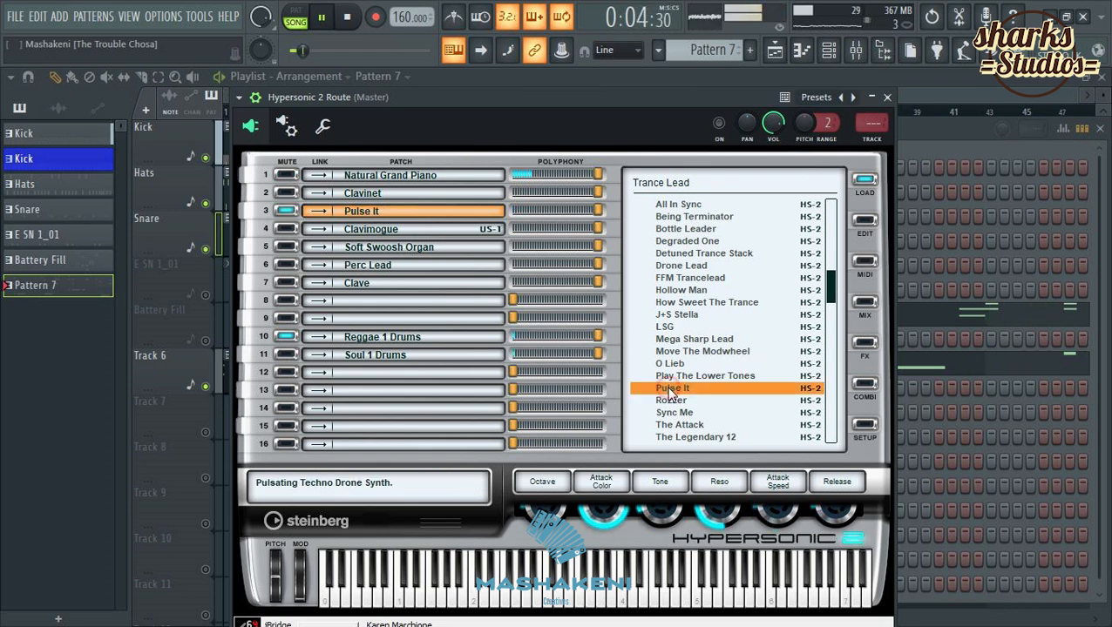
{"action": "left_click", "coordinate": [888, 98]}
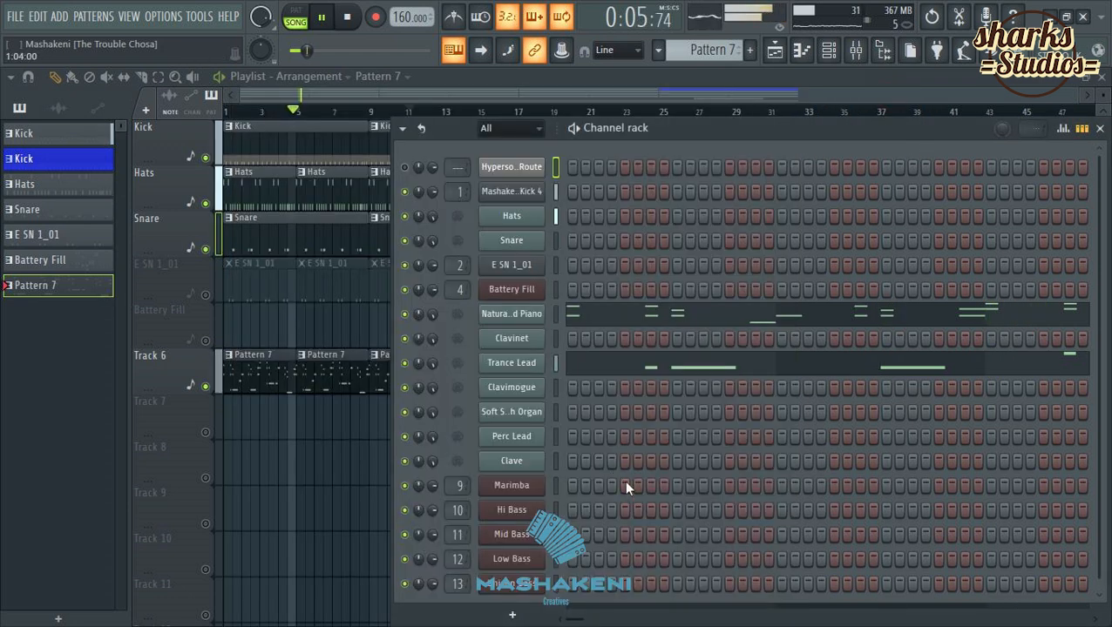
Rename the Trance Lead channel as Pulse Lead.
{"action": "right_click", "coordinate": [523, 371]}
{"action": "left_click", "coordinate": [532, 397]}
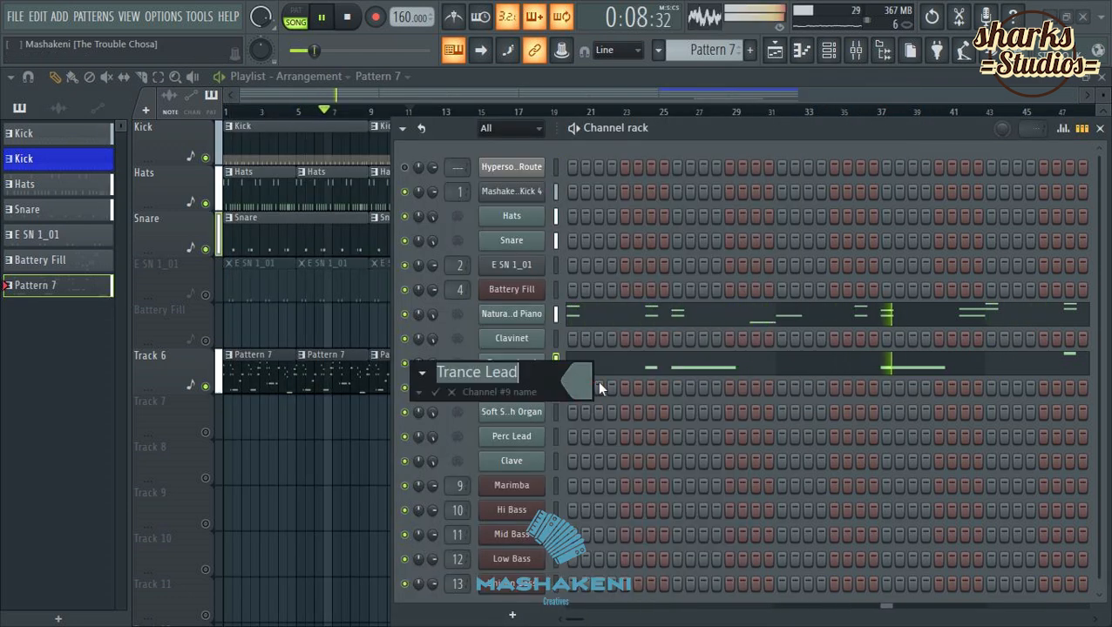
{"action": "type", "text": "Po"}
{"action": "key", "text": "BackSpace"}
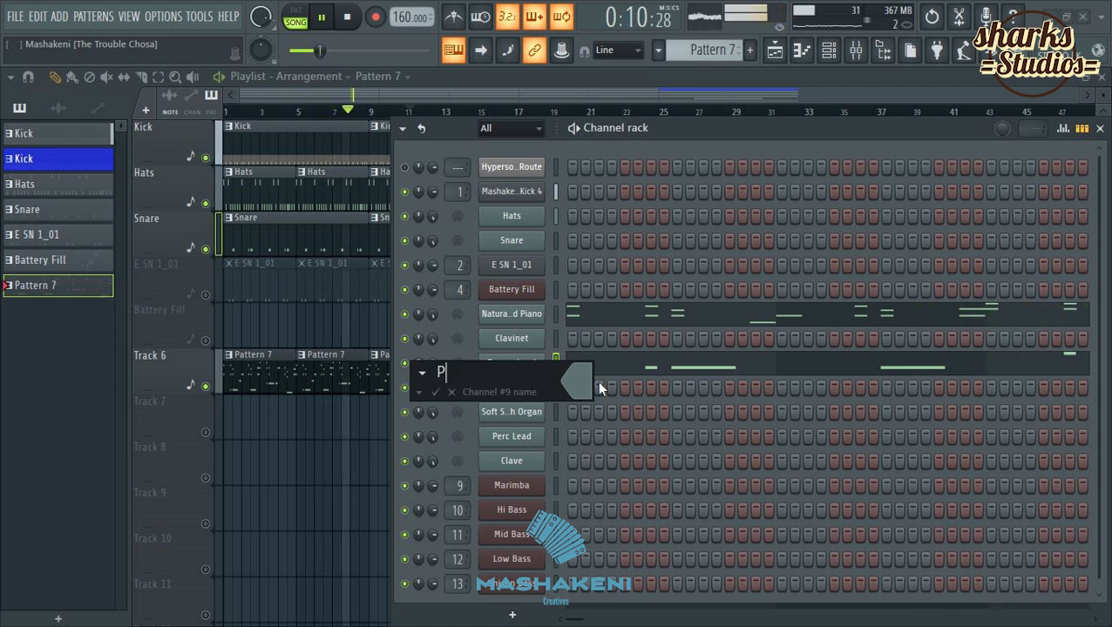
{"action": "type", "text": "u"}
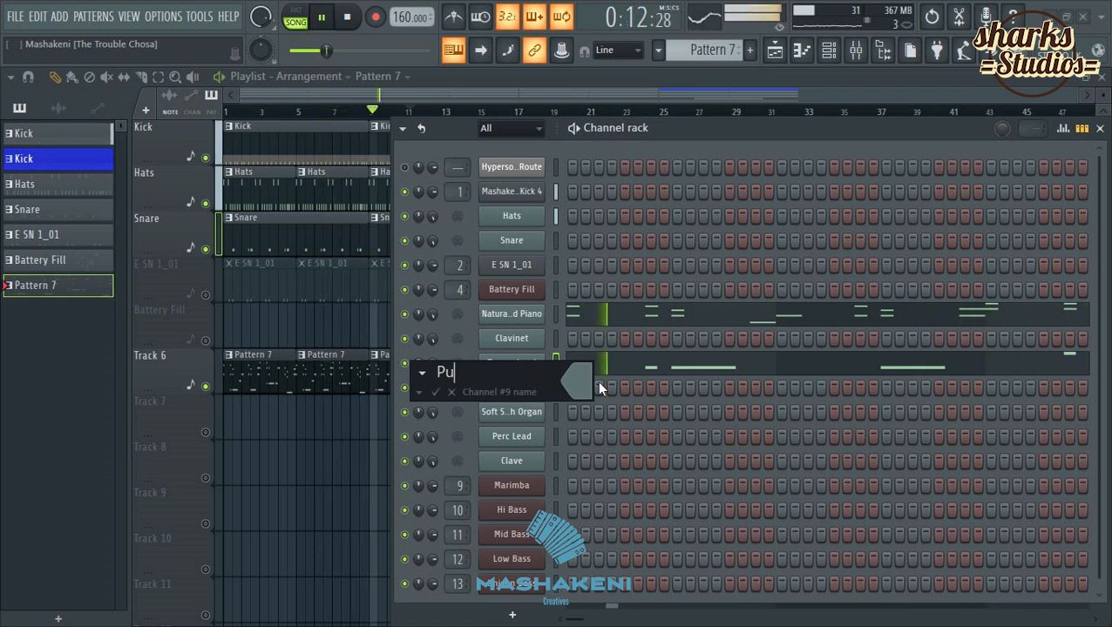
{"action": "type", "text": "lse vLea"}
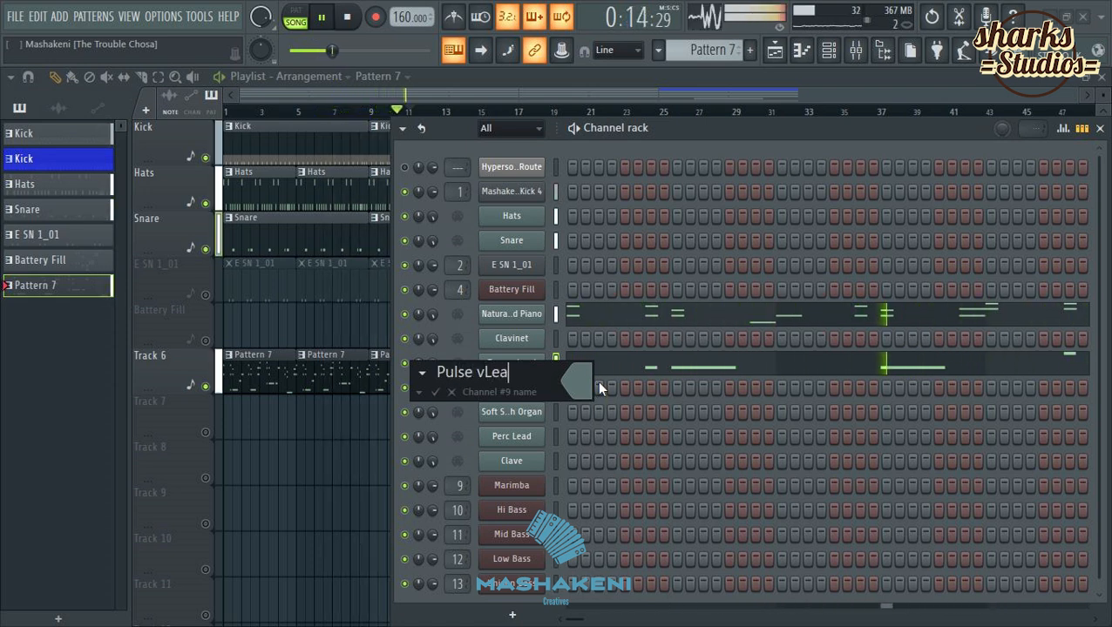
{"action": "type", "text": "d"}
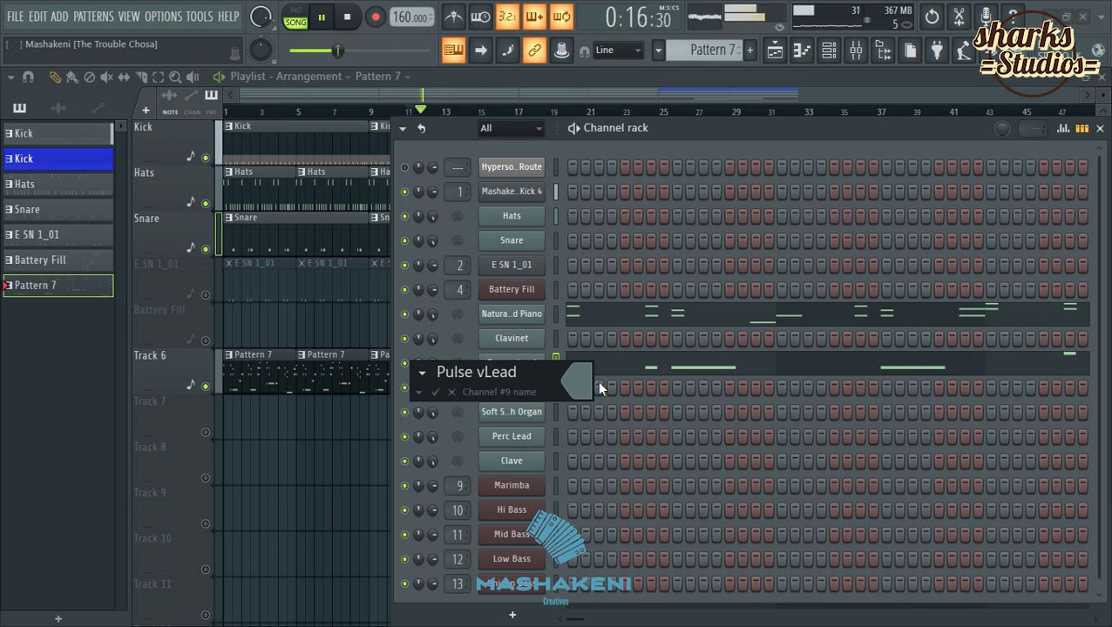
{"action": "key", "text": "Left"}
{"action": "key", "text": "Left"}
{"action": "key", "text": "Left"}
{"action": "key", "text": "Left"}
{"action": "key", "text": "BackSpace"}
{"action": "key", "text": "Return"}
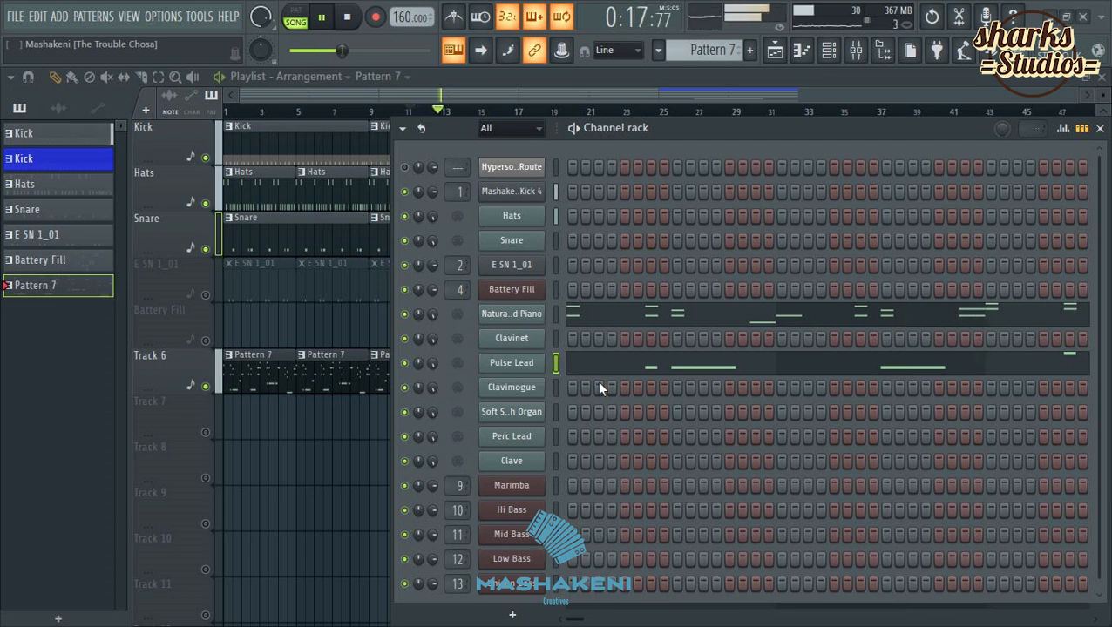
Raise all the Pulse Lead notes by one octave.
{"action": "left_click", "coordinate": [650, 365]}
{"action": "key", "text": "ctrl+Up"}
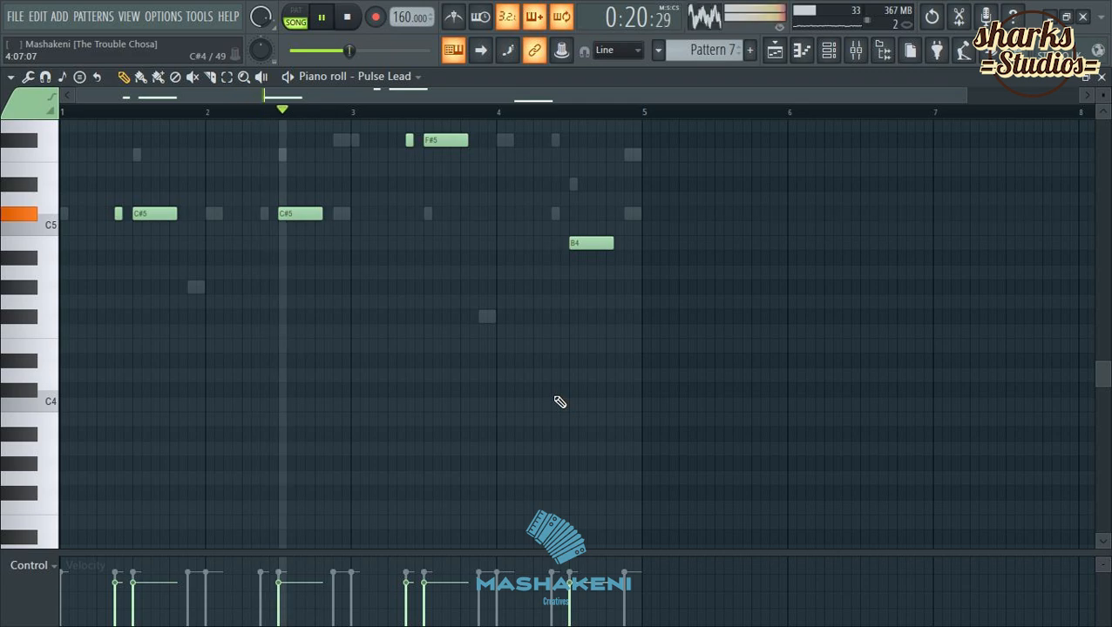
{"action": "scroll", "coordinate": [557, 396], "scroll_direction": "up", "scroll_amount": 2}
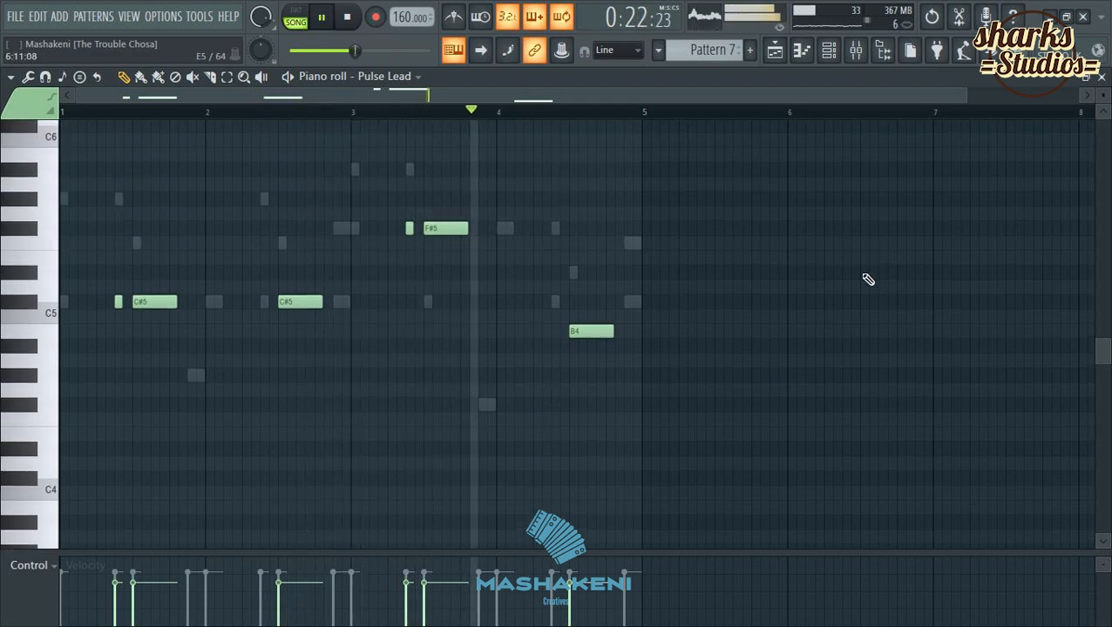
{"action": "key", "text": "F7"}
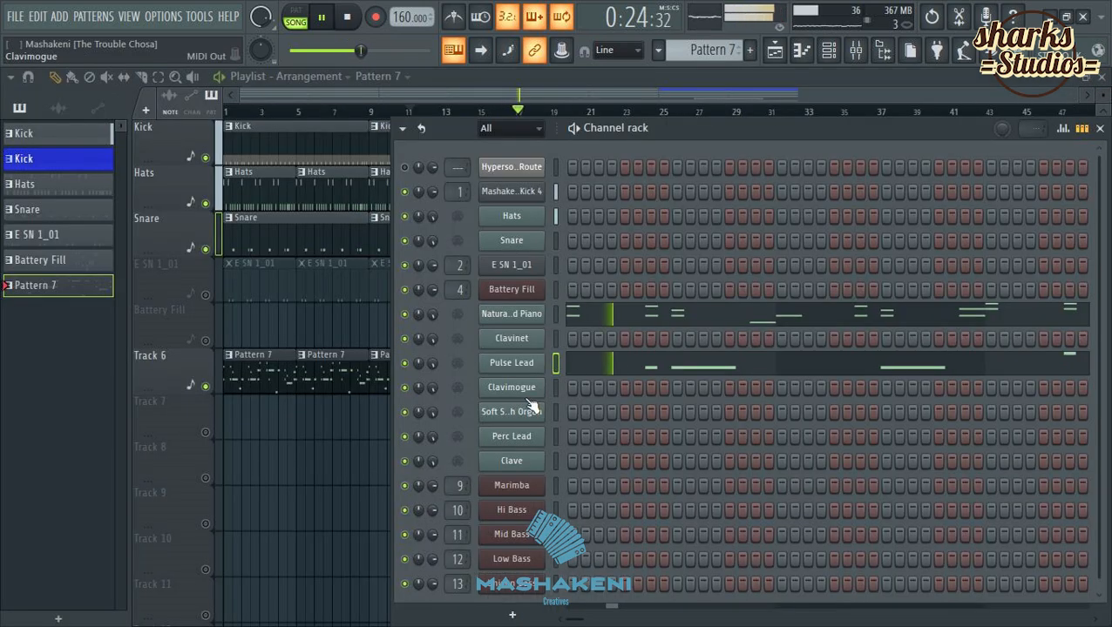
In the Clavinet part, add short C#5 and F5 note pairs on beats 2 and 4 of bar 1.
{"action": "right_click", "coordinate": [519, 338]}
{"action": "left_click", "coordinate": [575, 337]}
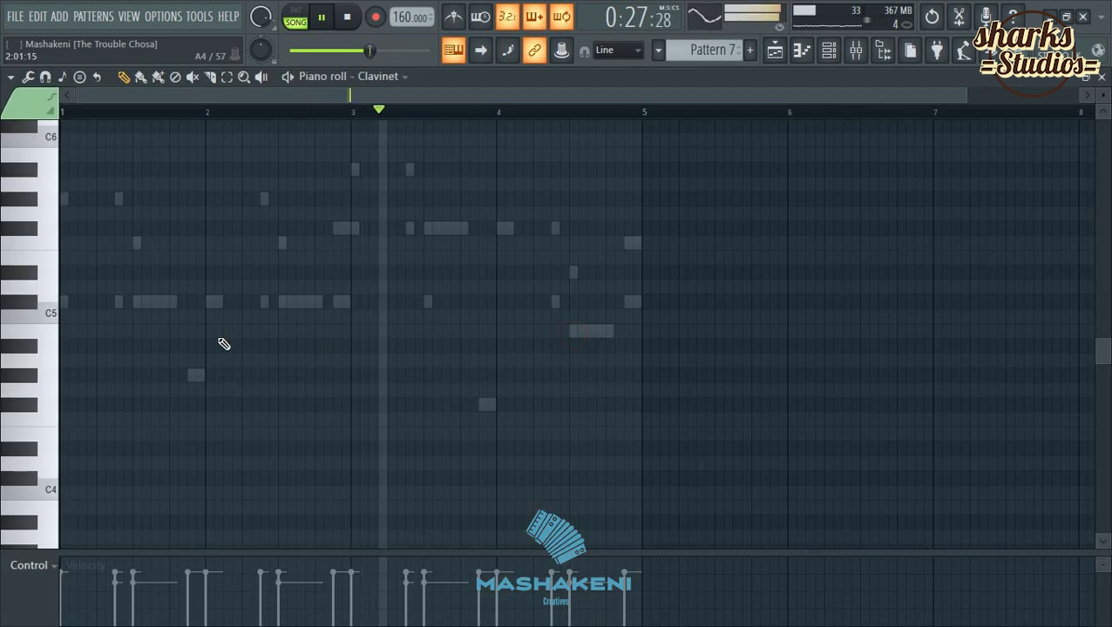
{"action": "left_click", "coordinate": [96, 304]}
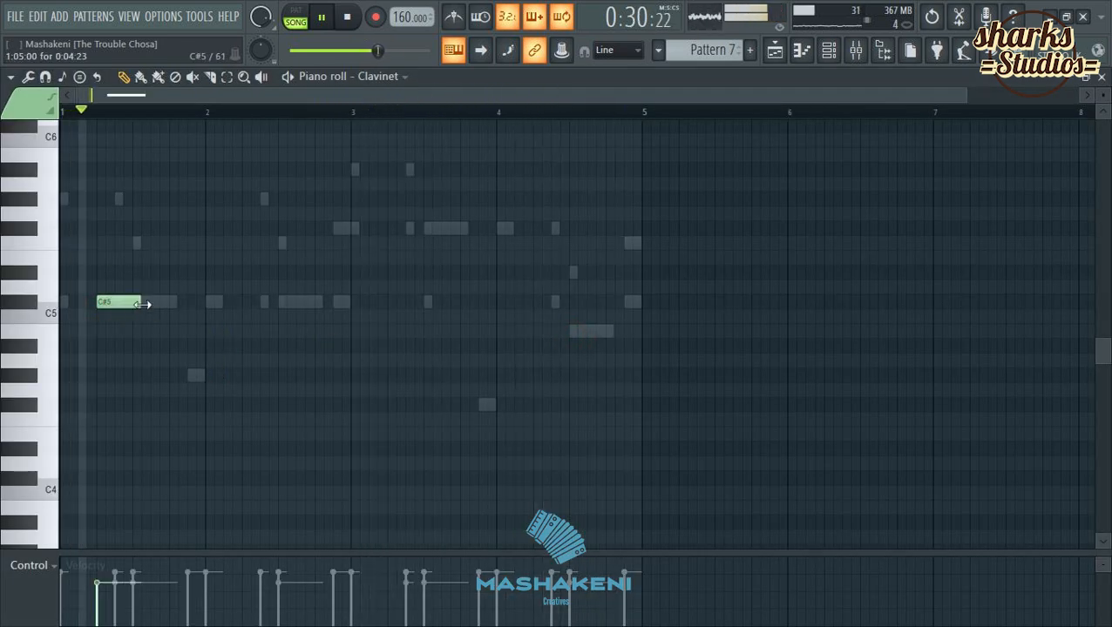
{"action": "left_click_drag", "start_coordinate": [142, 303], "coordinate": [104, 304]}
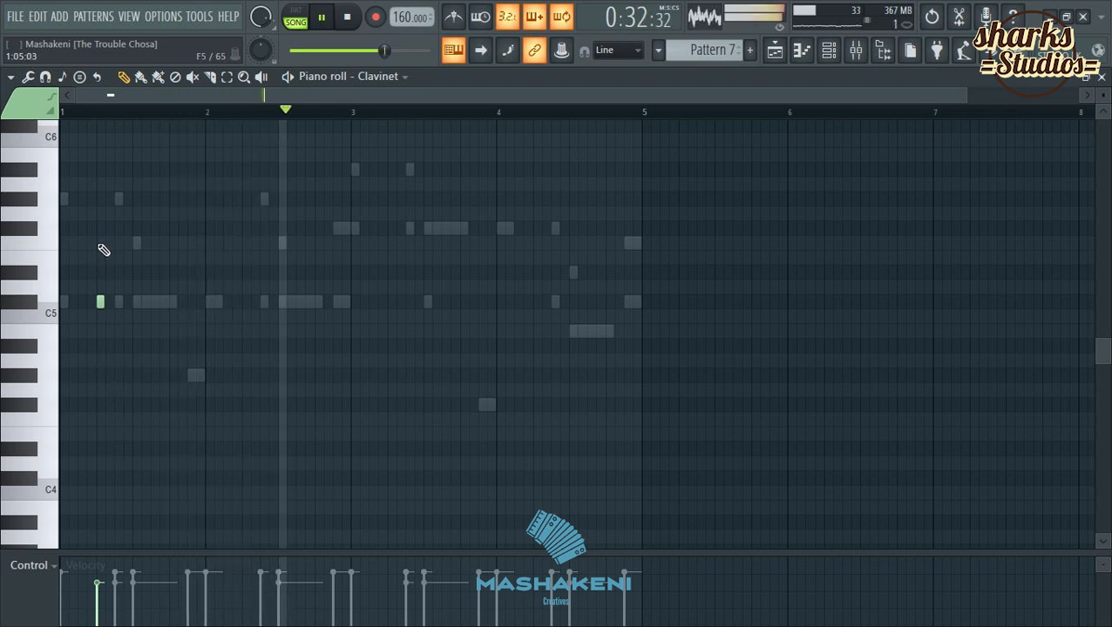
{"action": "left_click", "coordinate": [99, 243]}
{"action": "left_click", "coordinate": [179, 304]}
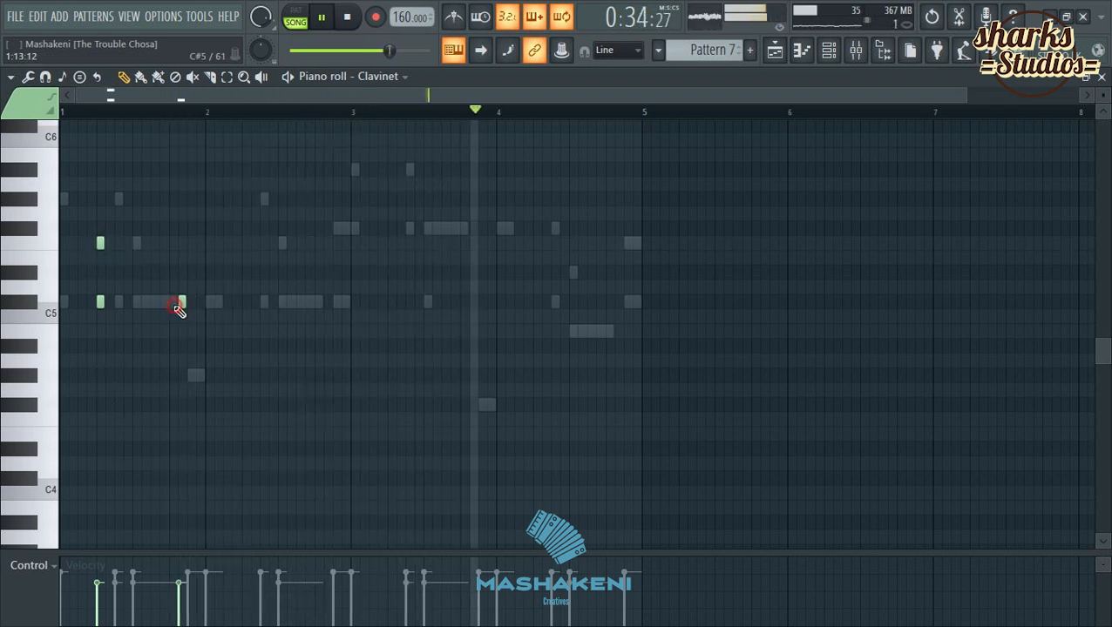
{"action": "left_click_drag", "start_coordinate": [180, 305], "coordinate": [170, 302]}
{"action": "left_click", "coordinate": [173, 244]}
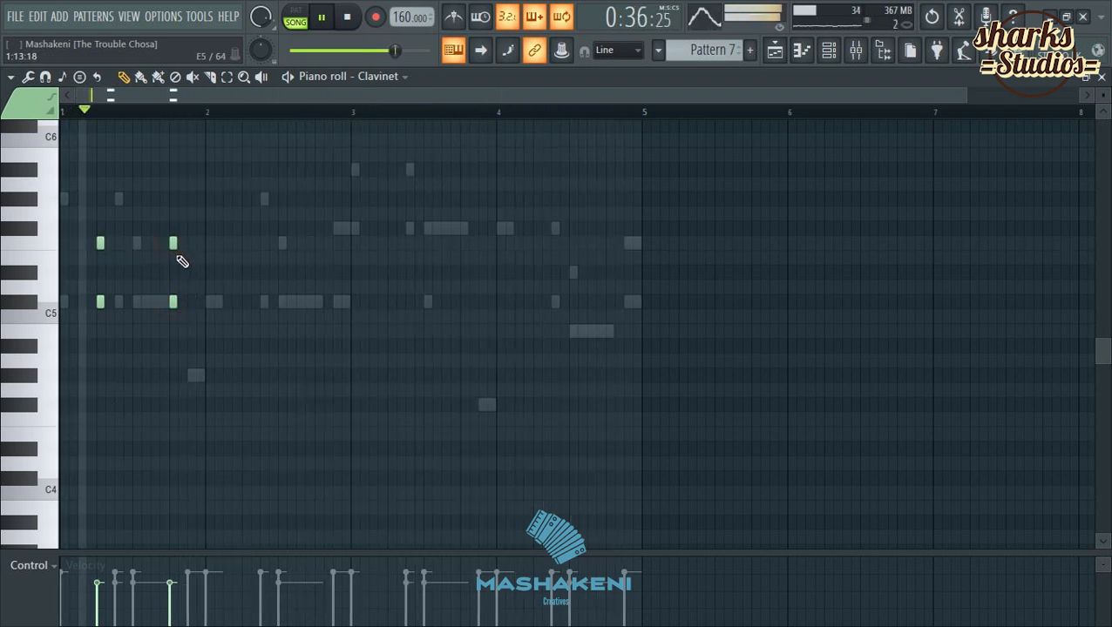
Add short C#5 and F5 Clavinet pairs on beats 2 and 4 of bar 2.
{"action": "left_click", "coordinate": [244, 303]}
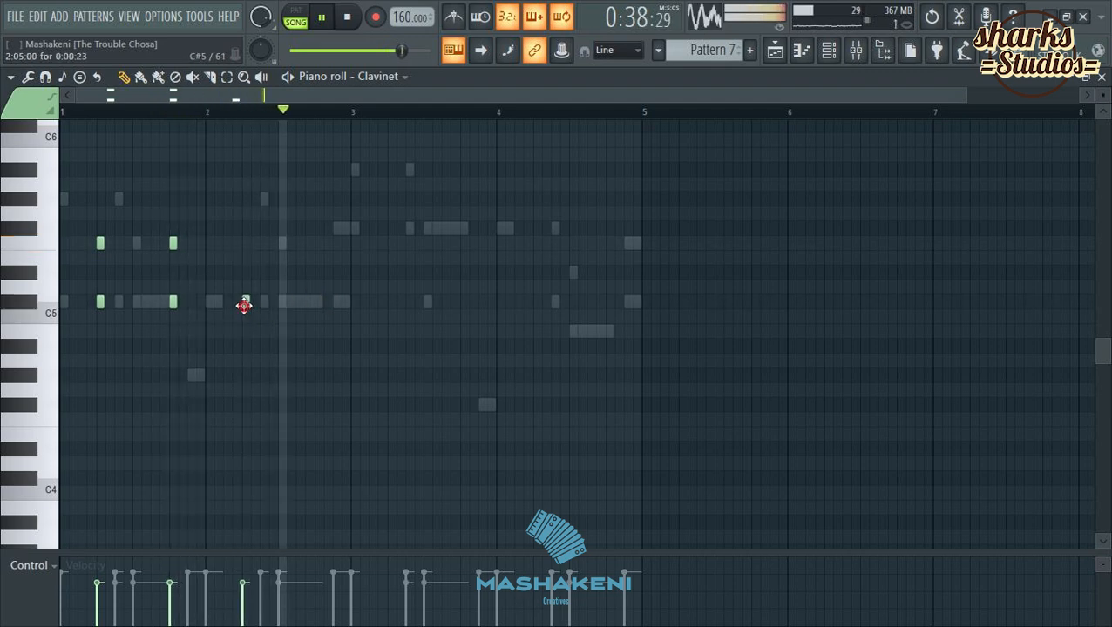
{"action": "left_click", "coordinate": [246, 228]}
{"action": "left_click", "coordinate": [318, 302]}
{"action": "left_click", "coordinate": [318, 243]}
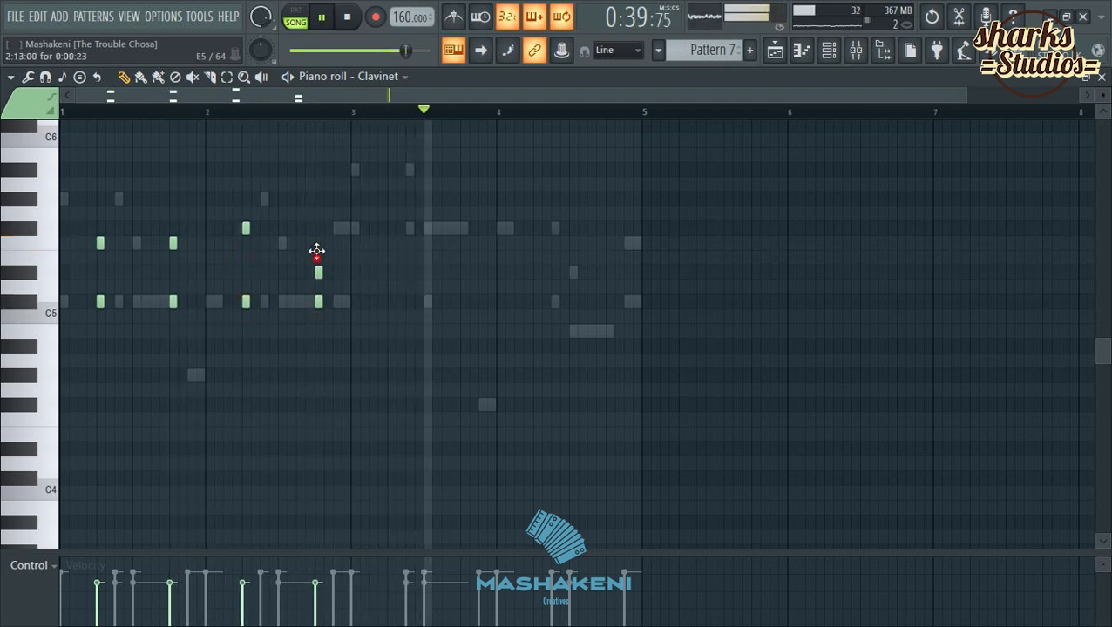
{"action": "right_click", "coordinate": [246, 229]}
{"action": "left_click", "coordinate": [246, 243]}
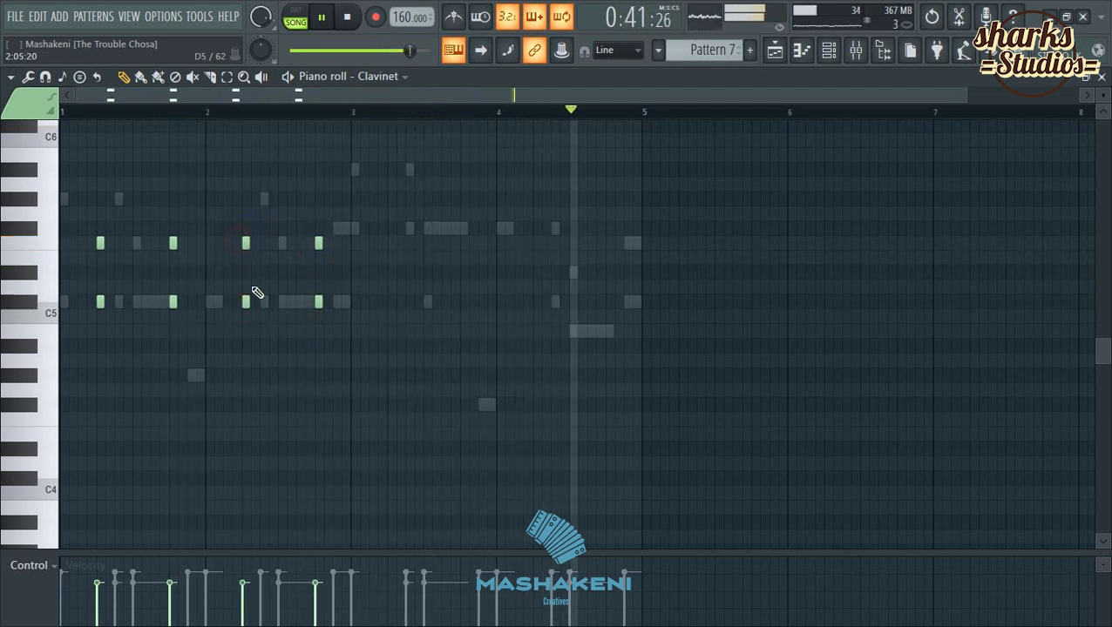
Add short C#5 and F#5 Clavinet pairs on beats 2 and 4 of bar 3.
{"action": "left_click", "coordinate": [391, 302]}
{"action": "left_click", "coordinate": [391, 228]}
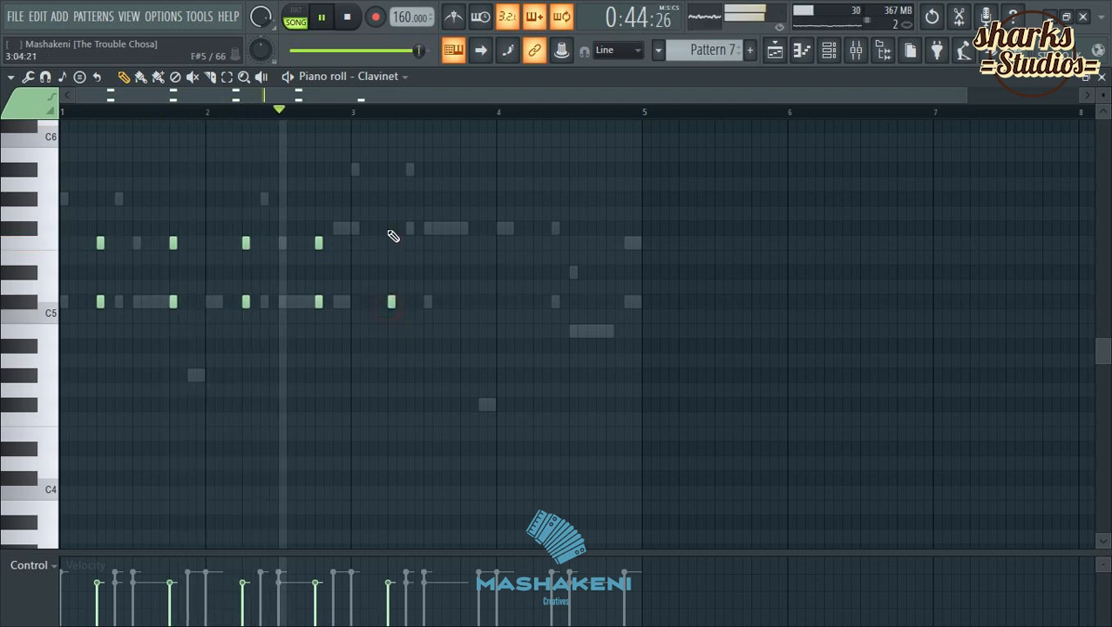
{"action": "left_click", "coordinate": [464, 228]}
{"action": "left_click", "coordinate": [464, 302]}
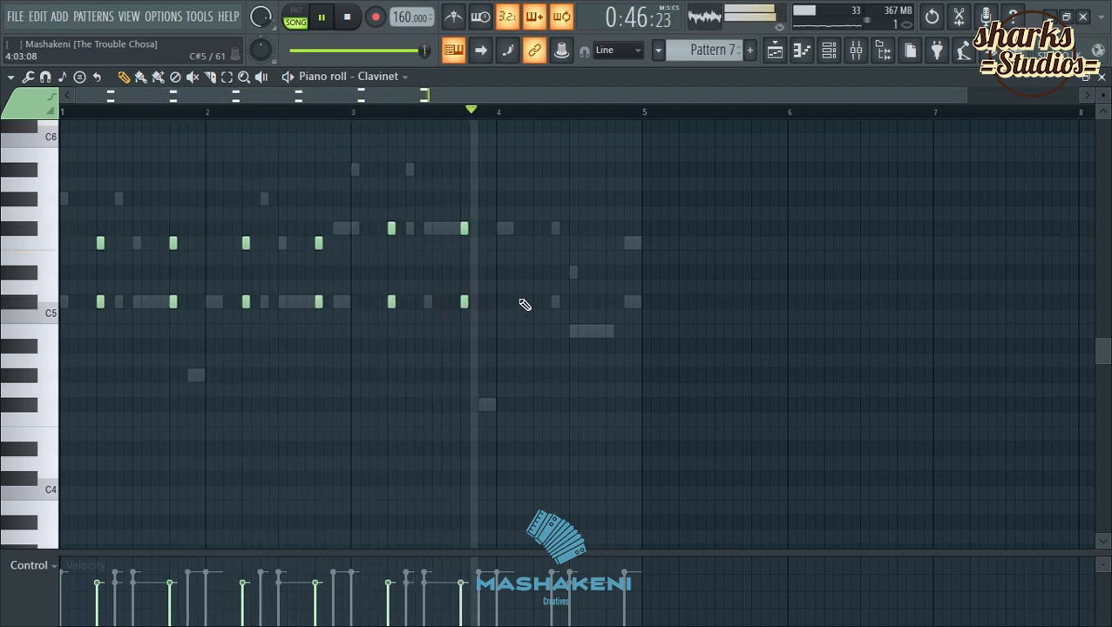
Add a C#5–F#5 pair on beat 2 and a B4–D#5 pair on beat 4 of bar 4, and save the project.
{"action": "left_click", "coordinate": [536, 302]}
{"action": "left_click", "coordinate": [537, 229]}
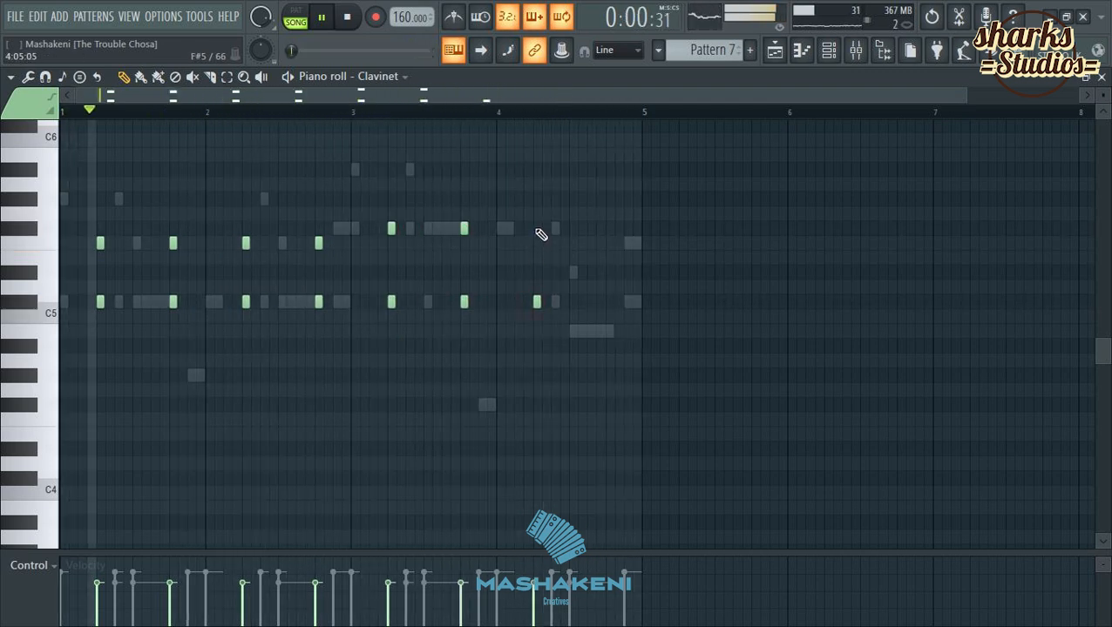
{"action": "left_click", "coordinate": [609, 331]}
{"action": "left_click", "coordinate": [603, 273]}
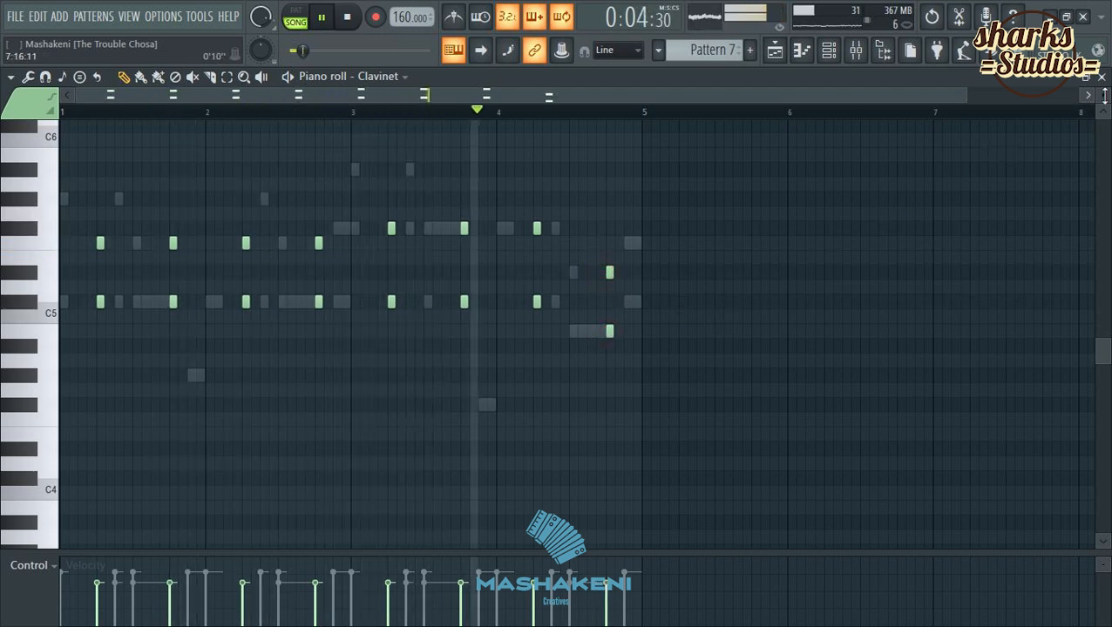
{"action": "left_click", "coordinate": [1099, 77]}
{"action": "scroll", "coordinate": [599, 384], "scroll_direction": "down", "scroll_amount": 1}
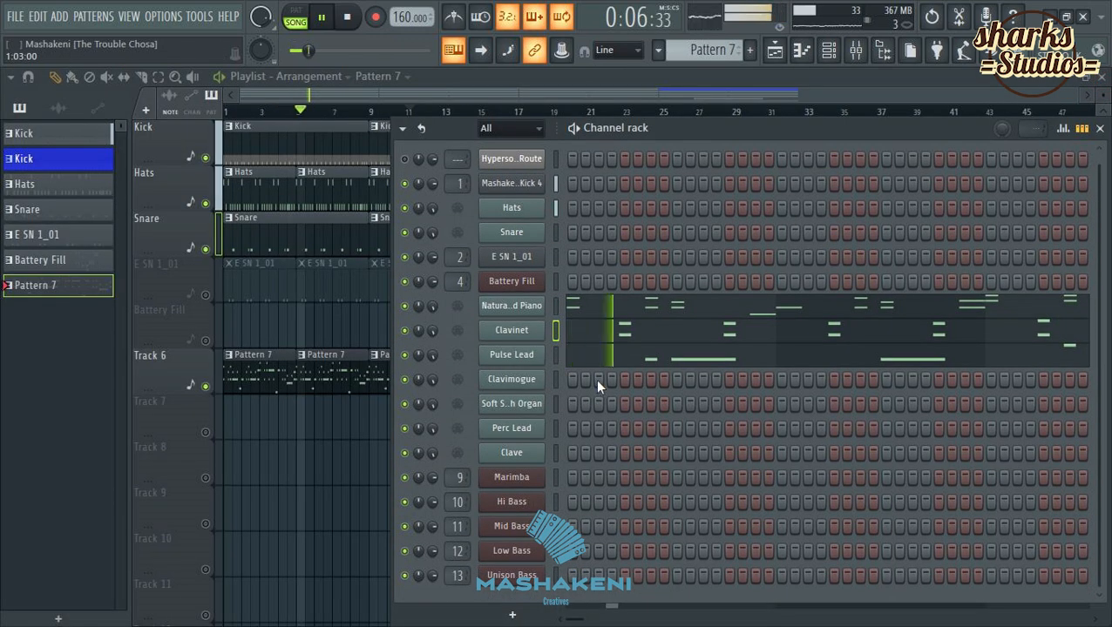
{"action": "key", "text": "ctrl+s"}
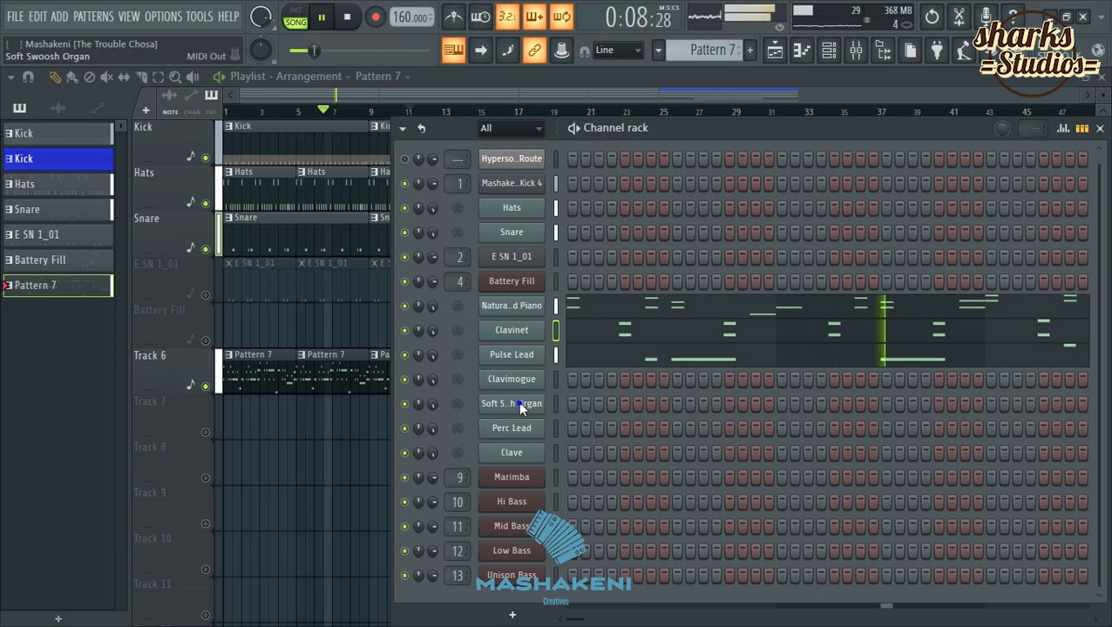
In the Soft Swoosh Organ part, place a descending run from mid bar 2 into bar 3: a long F5, then D#5, C#5 and A#4.
{"action": "right_click", "coordinate": [518, 402]}
{"action": "left_click", "coordinate": [575, 394]}
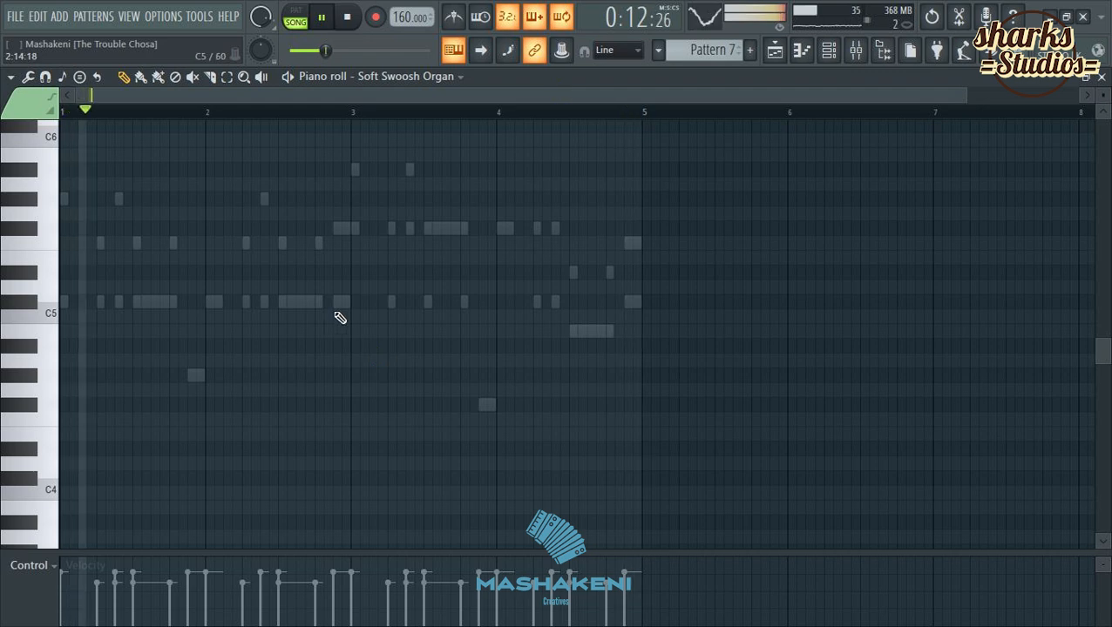
{"action": "left_click", "coordinate": [322, 272]}
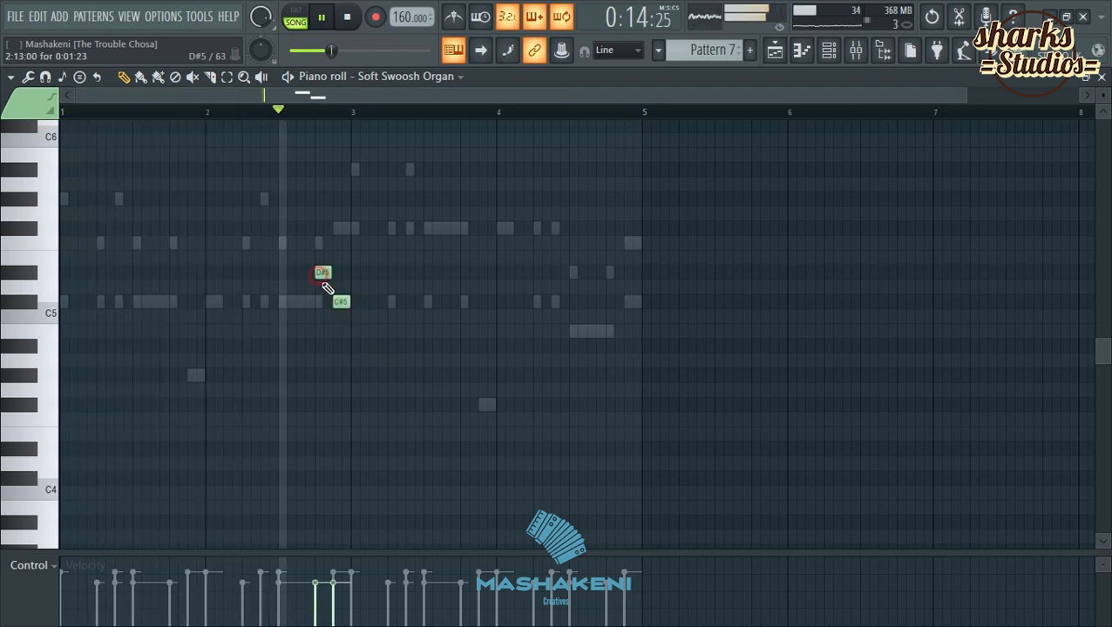
{"action": "left_click", "coordinate": [358, 346]}
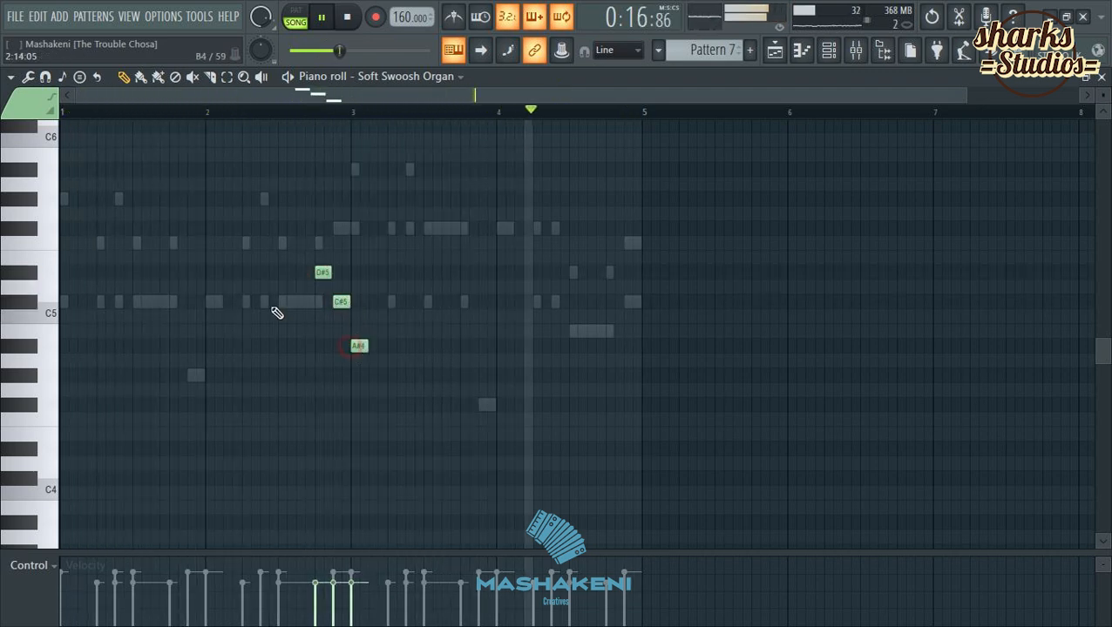
{"action": "left_click", "coordinate": [292, 242]}
{"action": "left_click_drag", "start_coordinate": [293, 242], "coordinate": [308, 247]}
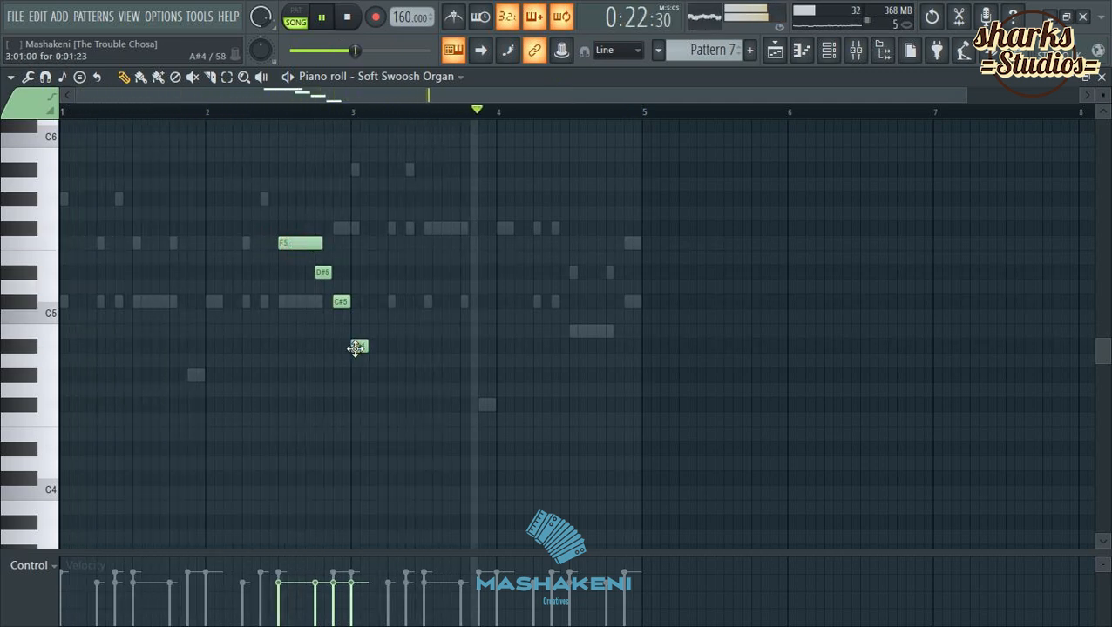
Try a long B4–D#5 organ chord from the middle of bar 4 and a short C#5–F5 chord at the bar's end.
{"action": "left_click", "coordinate": [572, 331]}
{"action": "left_click_drag", "start_coordinate": [585, 331], "coordinate": [610, 330]}
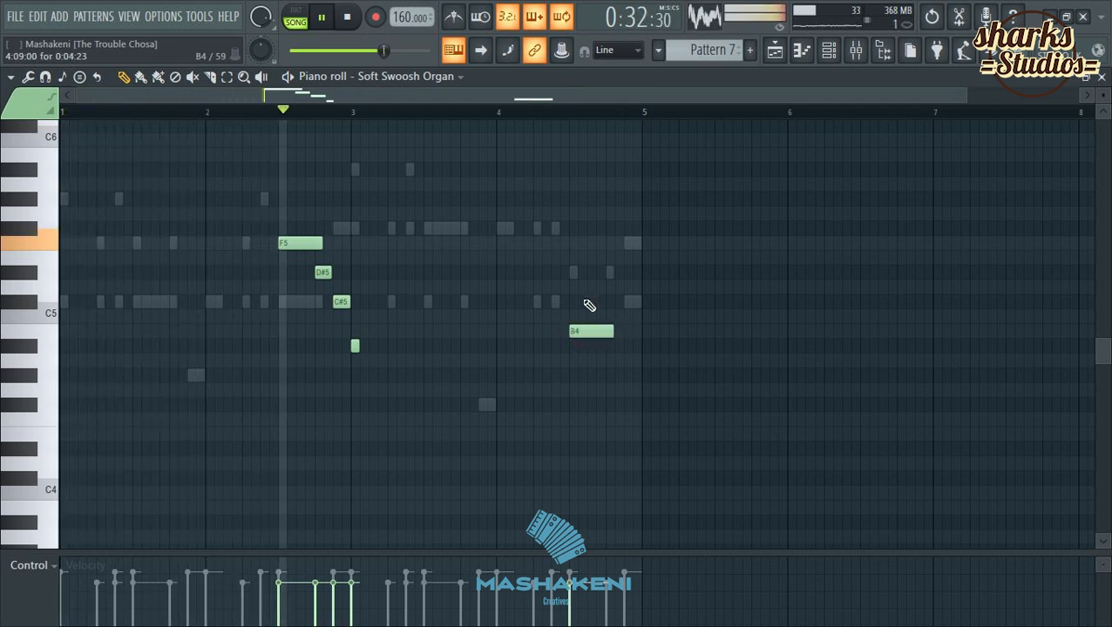
{"action": "left_click", "coordinate": [575, 271]}
{"action": "left_click", "coordinate": [627, 302]}
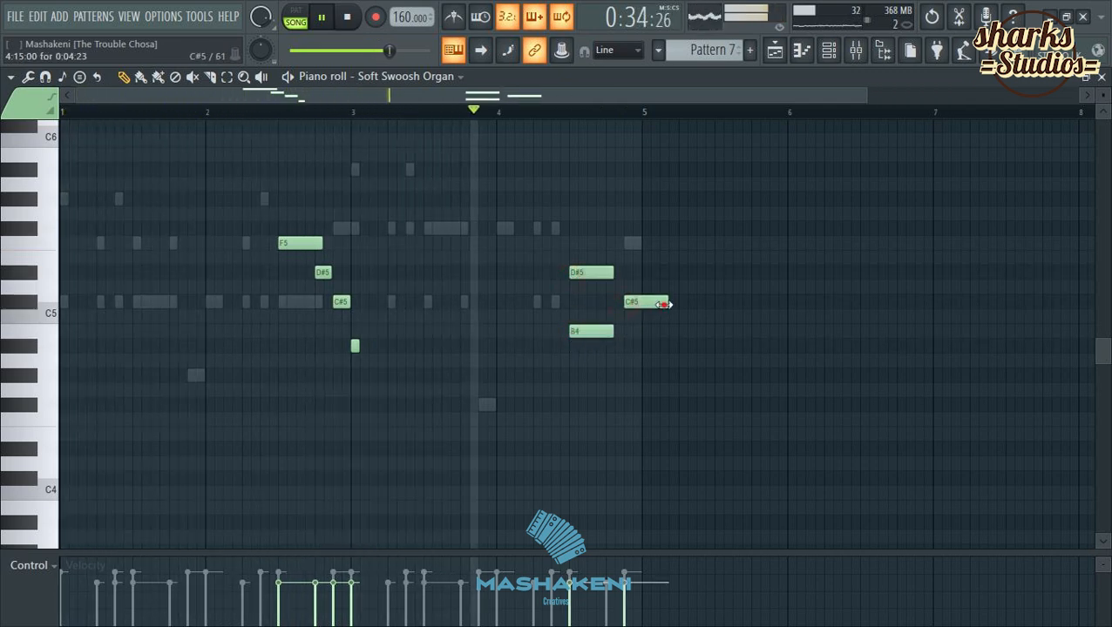
{"action": "left_click_drag", "start_coordinate": [664, 301], "coordinate": [639, 302]}
{"action": "left_click", "coordinate": [628, 244]}
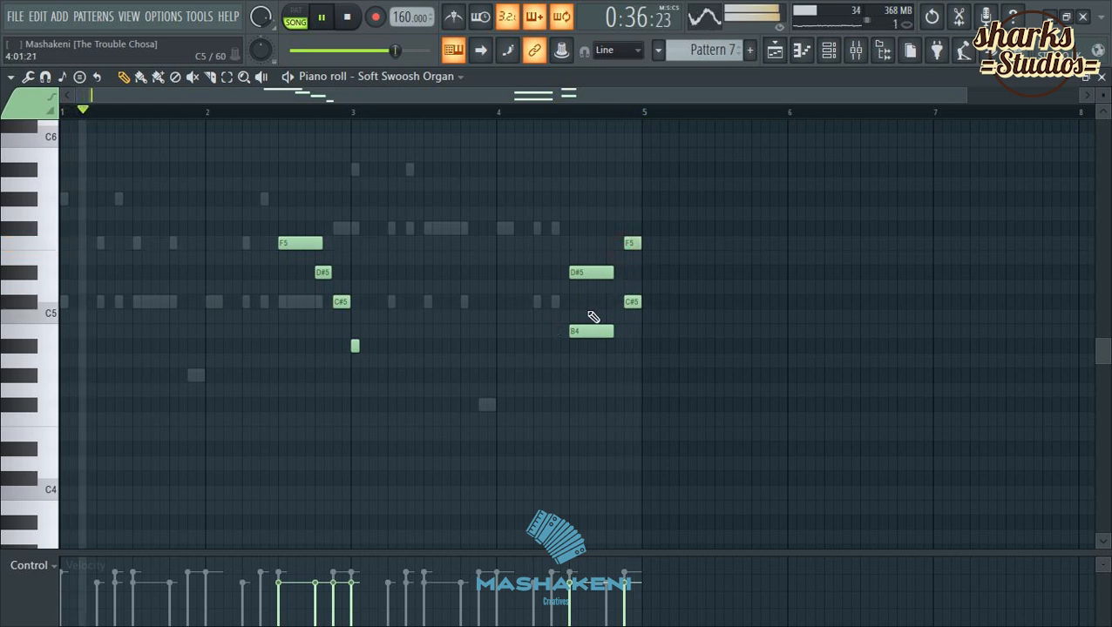
Delete the two trial organ chords in bar 4.
{"action": "right_click", "coordinate": [632, 243]}
{"action": "right_click", "coordinate": [632, 301]}
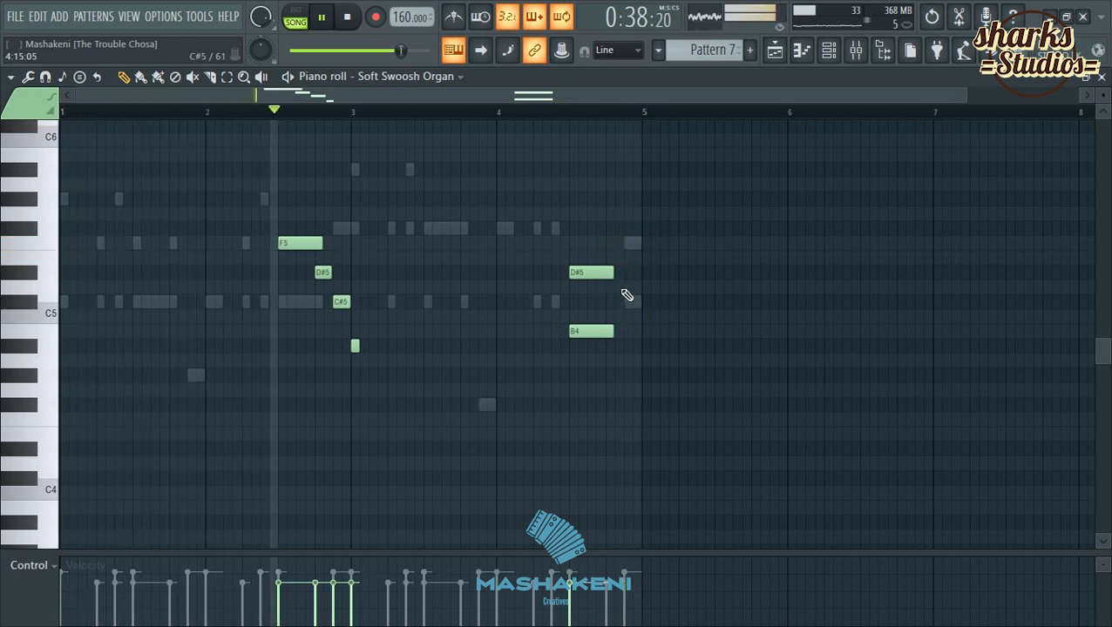
{"action": "right_click", "coordinate": [583, 331]}
{"action": "right_click", "coordinate": [592, 271]}
Place a long F#5 followed by a shorter F5 from mid bar 4, and a short C#5 at the start of bar 1.
{"action": "left_click", "coordinate": [289, 242]}
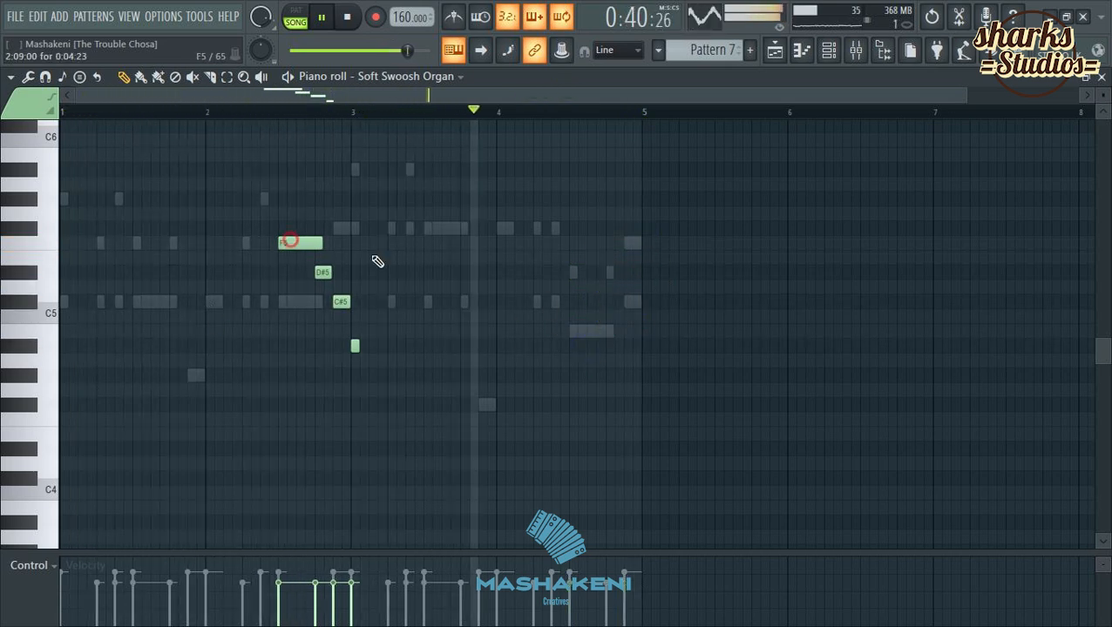
{"action": "left_click", "coordinate": [569, 227]}
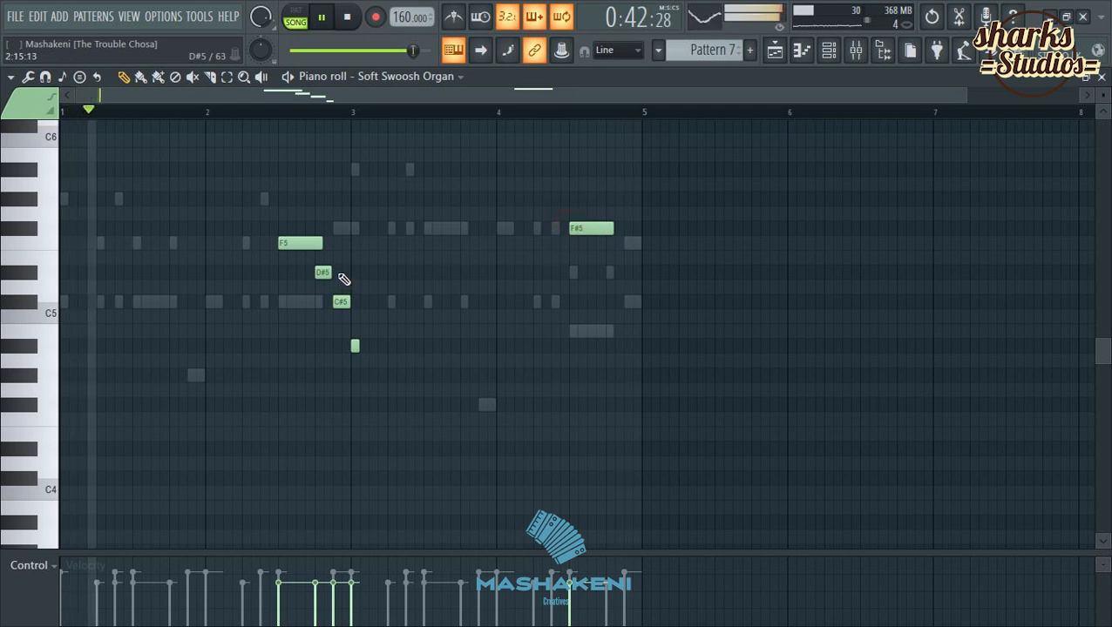
{"action": "left_click", "coordinate": [607, 272]}
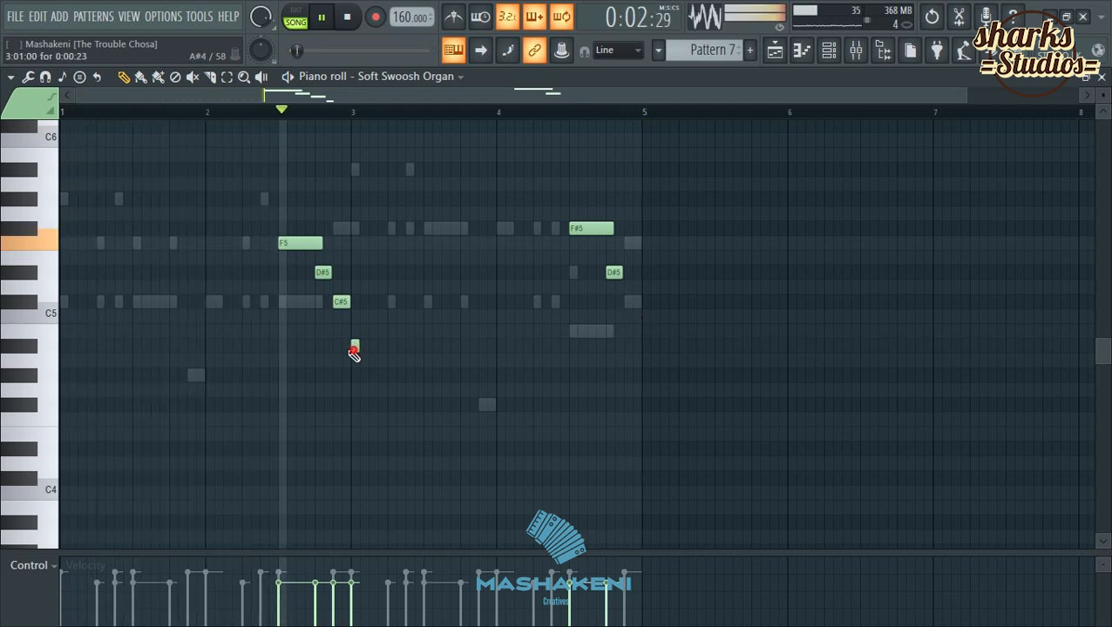
{"action": "left_click", "coordinate": [63, 302]}
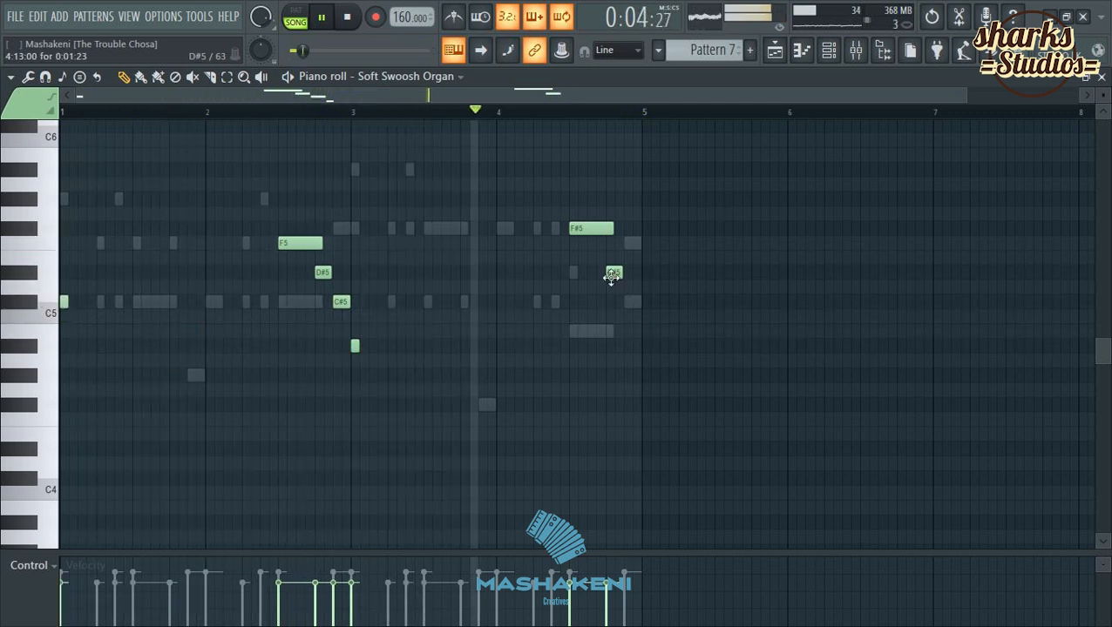
{"action": "left_click_drag", "start_coordinate": [611, 276], "coordinate": [608, 243]}
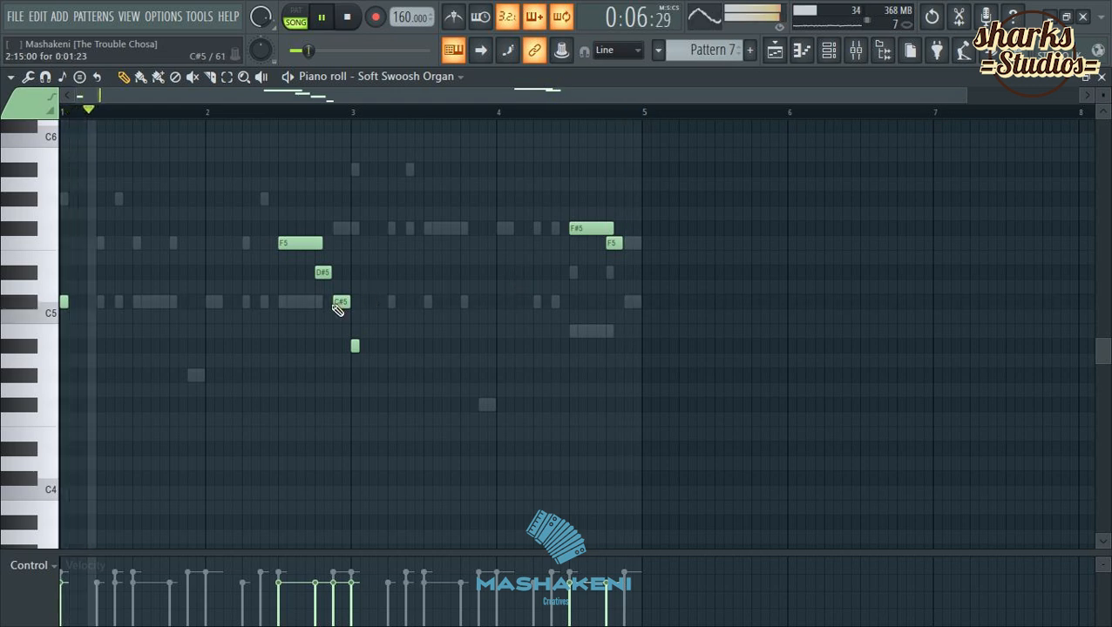
Complete the bar 4 organ run with a D#5 at the end and a G#5 just before the long F#5.
{"action": "left_click", "coordinate": [449, 331]}
{"action": "left_click_drag", "start_coordinate": [643, 325], "coordinate": [627, 269]}
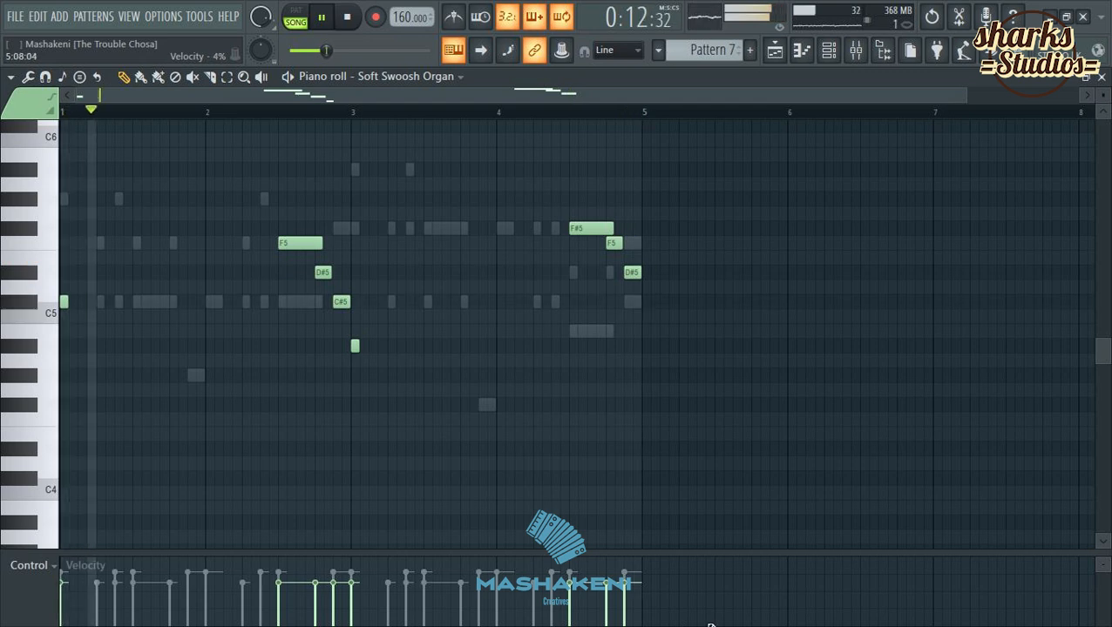
{"action": "left_click", "coordinate": [556, 199]}
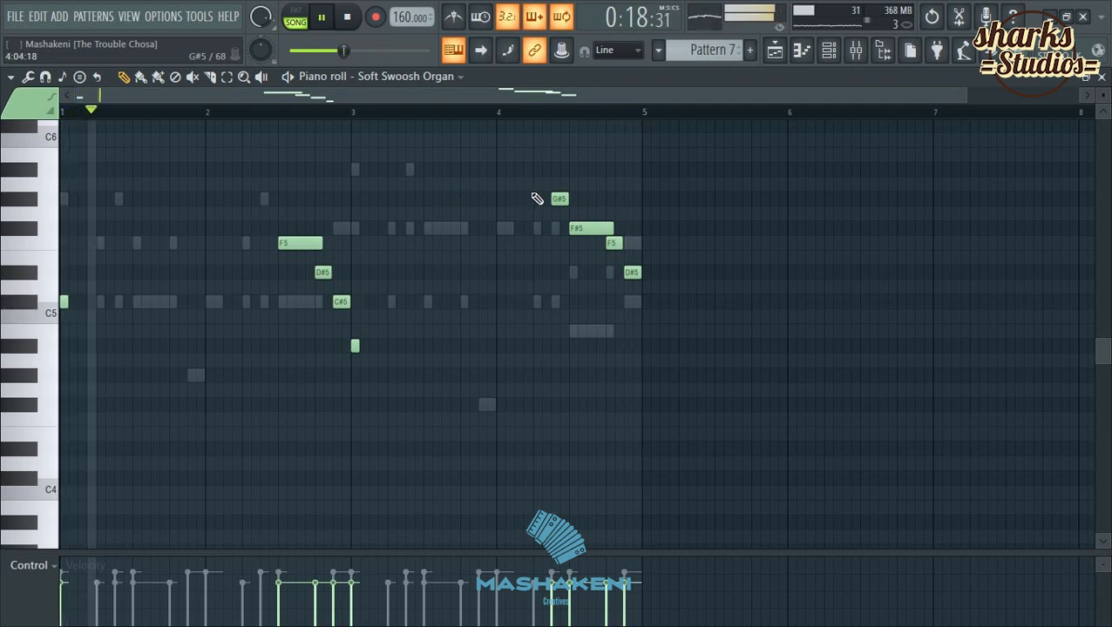
{"action": "left_click", "coordinate": [1101, 77]}
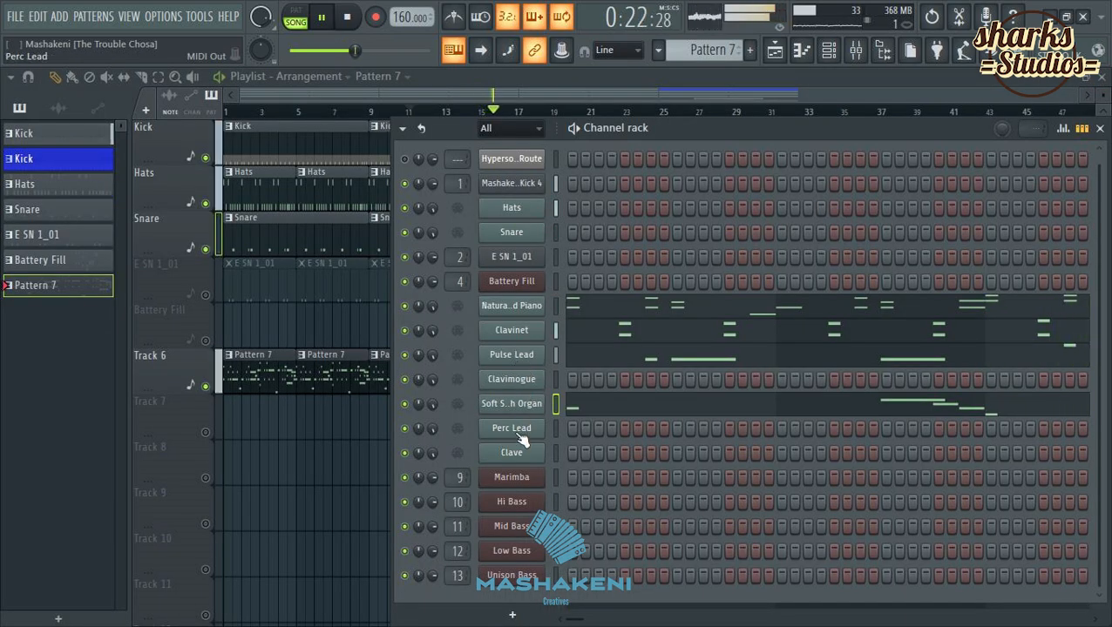
Clone the Soft Swoosh Organ channel.
{"action": "right_click", "coordinate": [527, 407]}
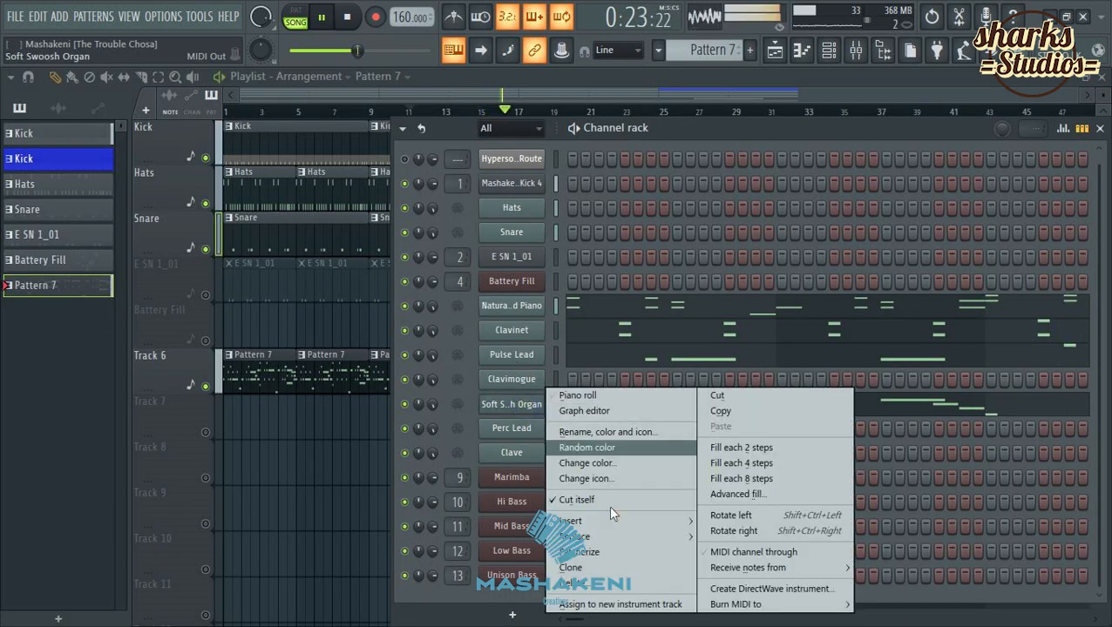
{"action": "left_click", "coordinate": [594, 568]}
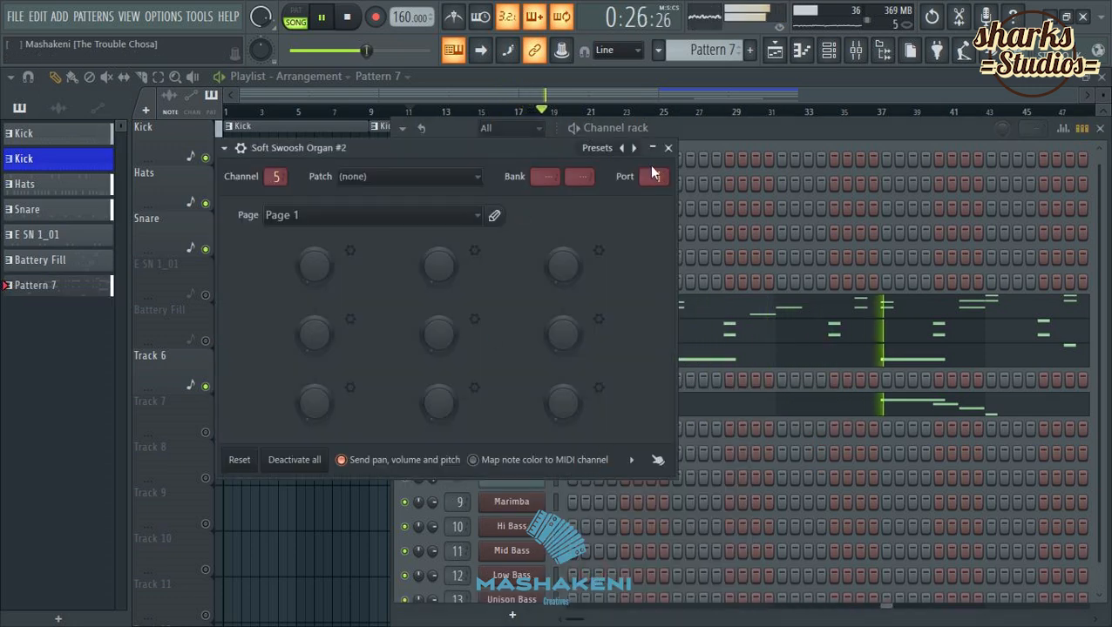
Close the organ clone's settings window and open the piano roll of Soft Swoosh Organ #2.
{"action": "left_click", "coordinate": [668, 149]}
{"action": "right_click", "coordinate": [528, 431]}
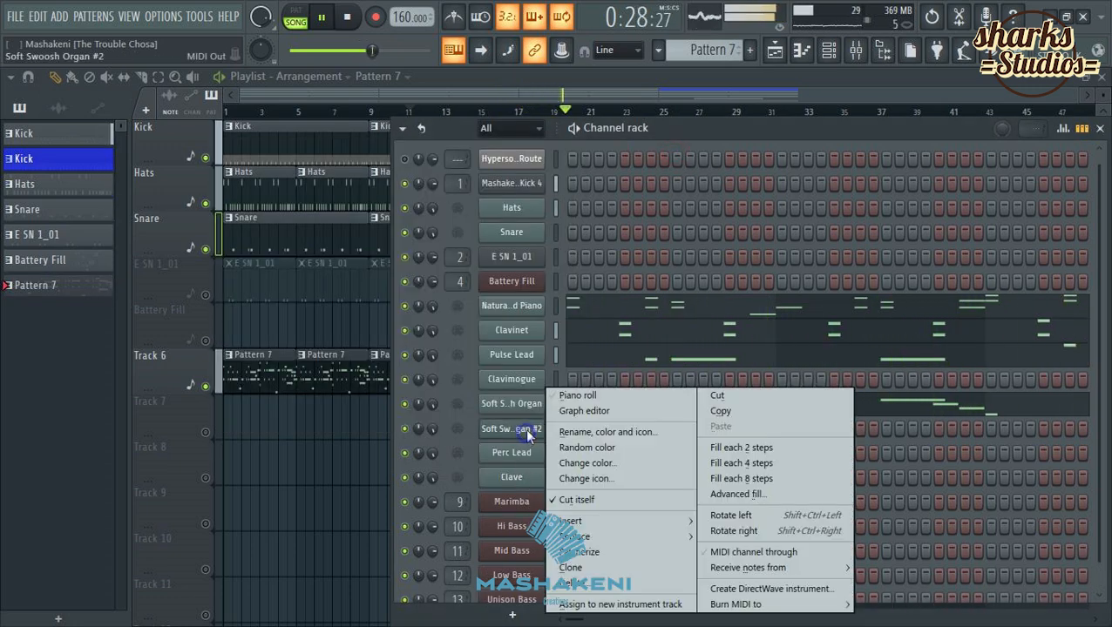
{"action": "right_click", "coordinate": [526, 428]}
{"action": "right_click", "coordinate": [527, 429]}
{"action": "left_click", "coordinate": [577, 395]}
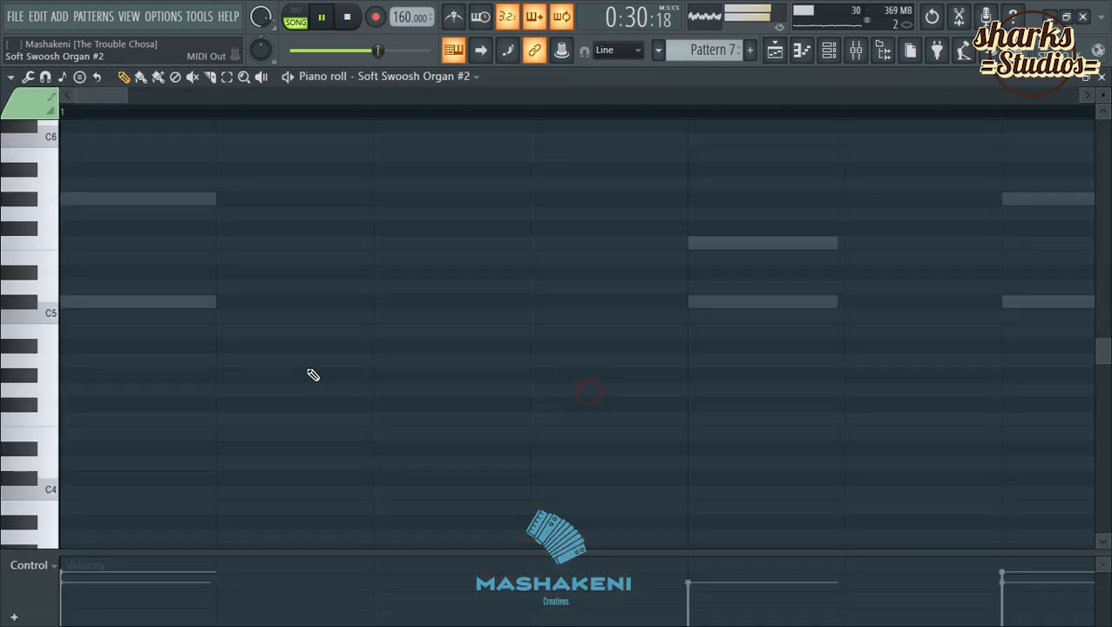
{"action": "left_click", "coordinate": [194, 375]}
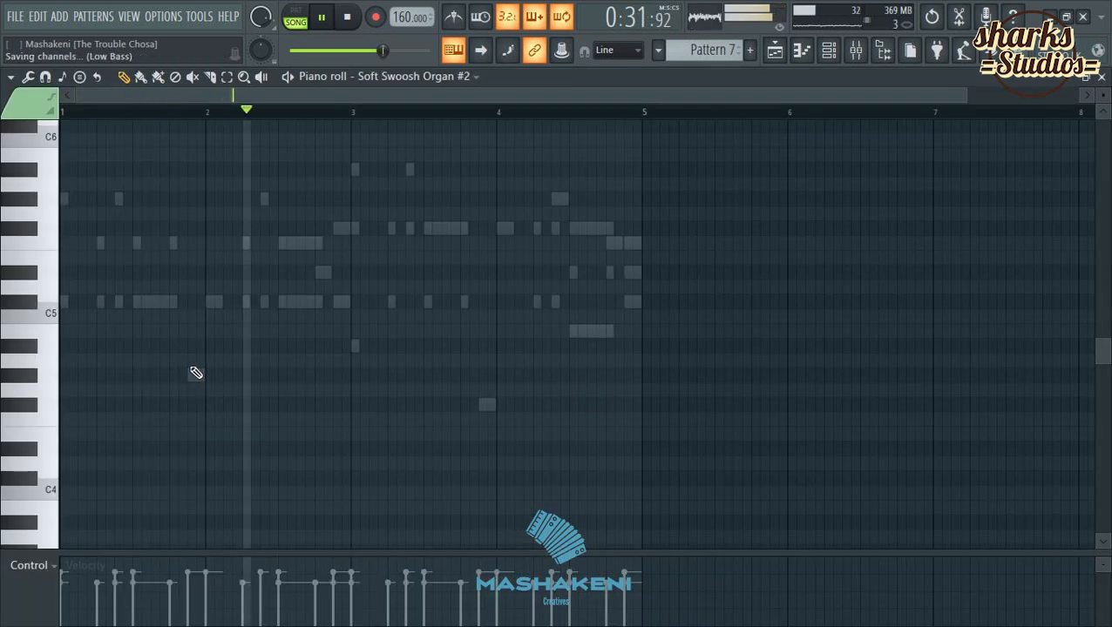
Place a chord of G#4, C#5 and F5 at step 9 of bar 1 for Soft Swoosh Organ #2.
{"action": "key", "text": "alt+Tab"}
{"action": "key", "text": "alt+Tab"}
{"action": "key", "text": "alt+Tab"}
{"action": "key", "text": "alt+Tab"}
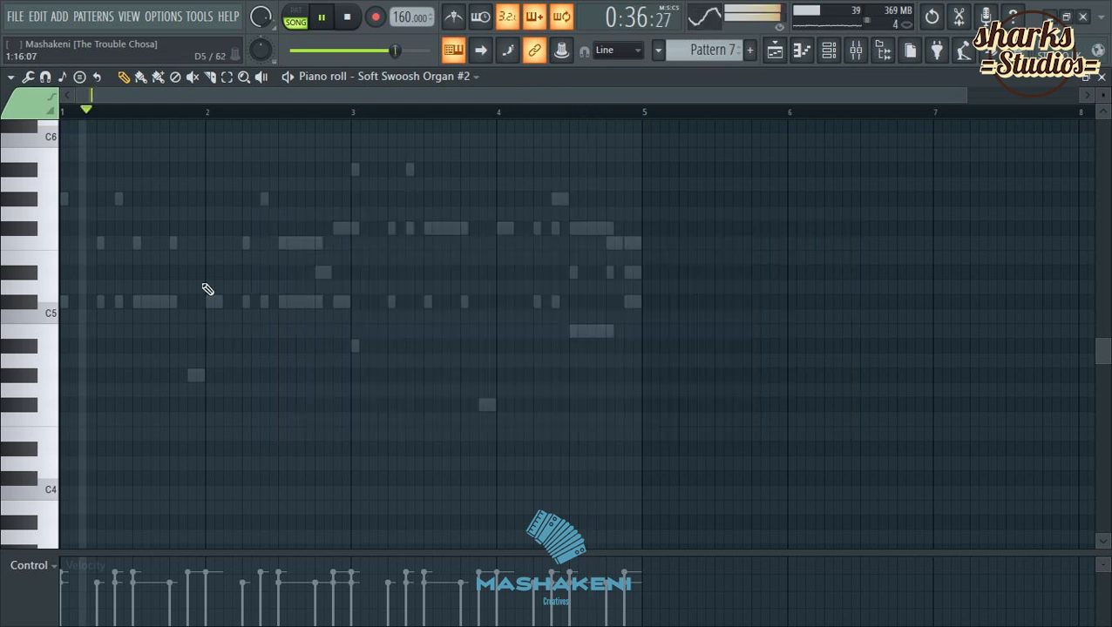
{"action": "left_click", "coordinate": [140, 301]}
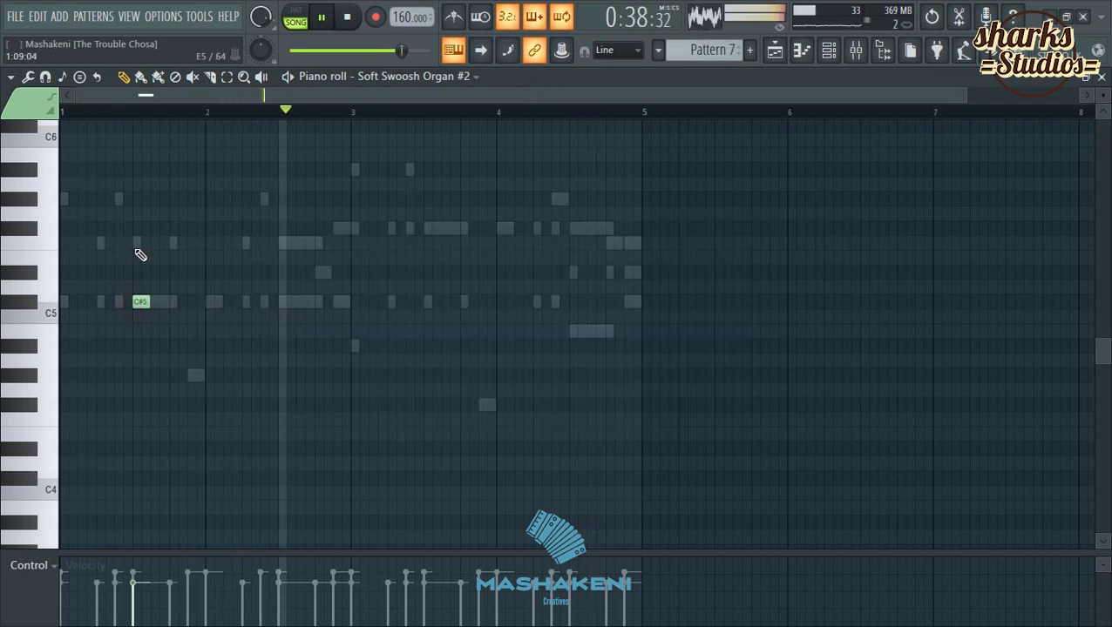
{"action": "left_click", "coordinate": [140, 375]}
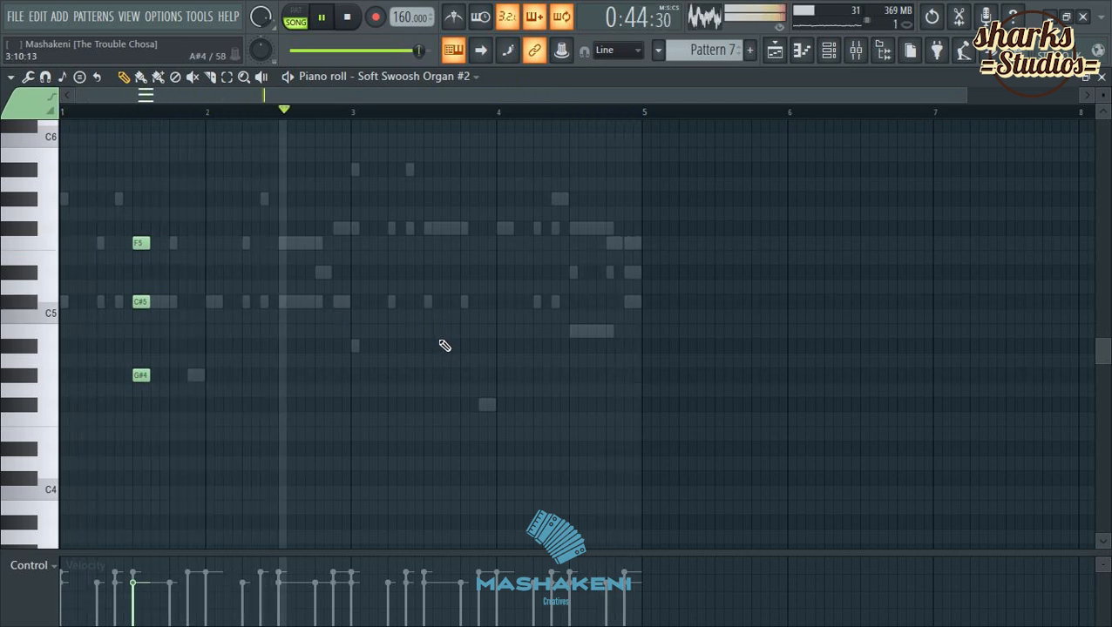
Place a second organ chord of A#4, C#5 and F#5 at step 9 of bar 3, and close the piano roll.
{"action": "left_click", "coordinate": [438, 304]}
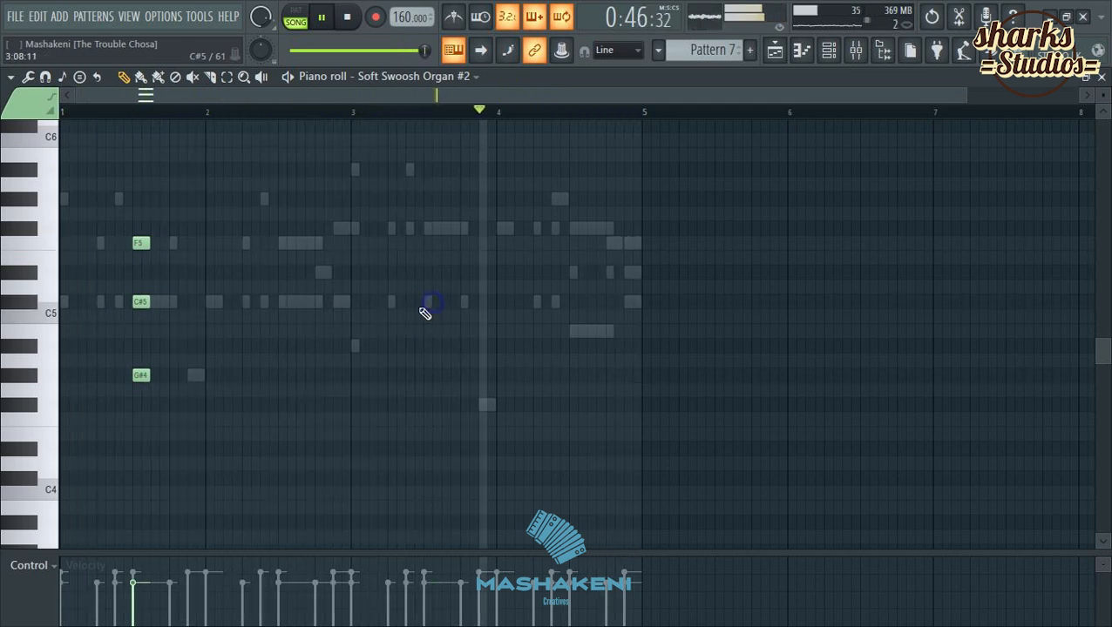
{"action": "left_click", "coordinate": [423, 305]}
{"action": "right_click", "coordinate": [424, 303]}
{"action": "left_click", "coordinate": [427, 315]}
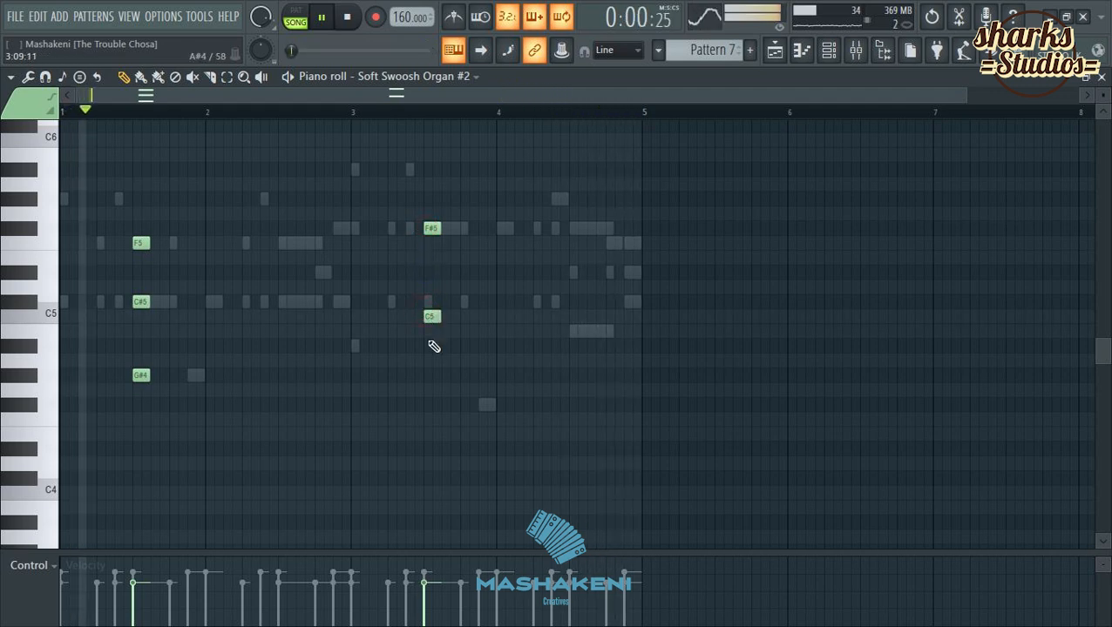
{"action": "right_click", "coordinate": [428, 315]}
{"action": "left_click", "coordinate": [426, 305]}
{"action": "left_click", "coordinate": [429, 345]}
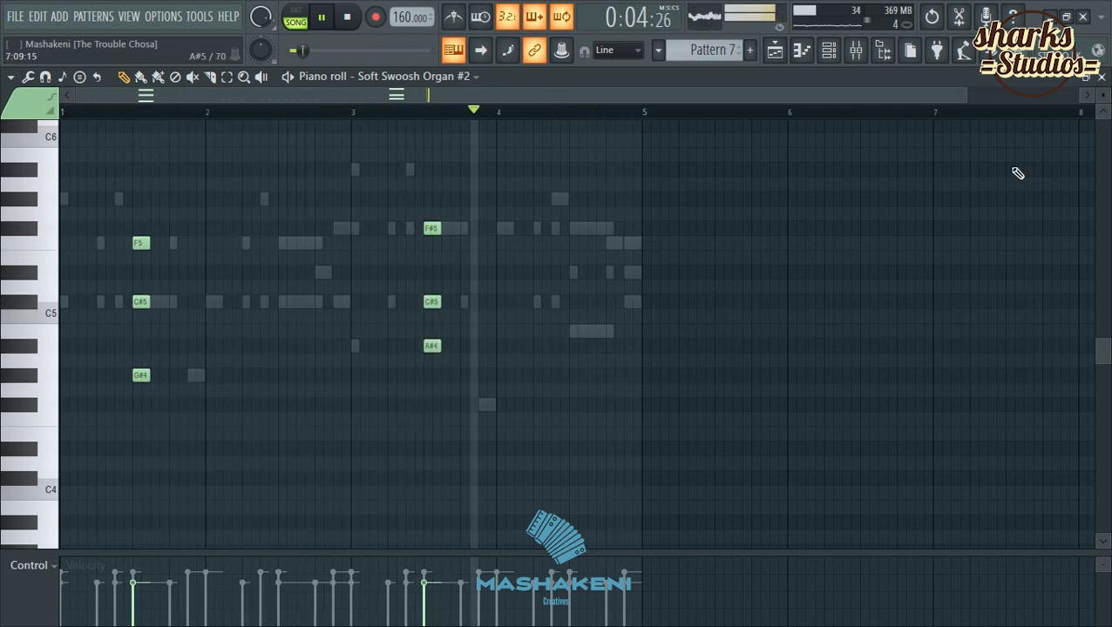
{"action": "left_click", "coordinate": [1102, 77]}
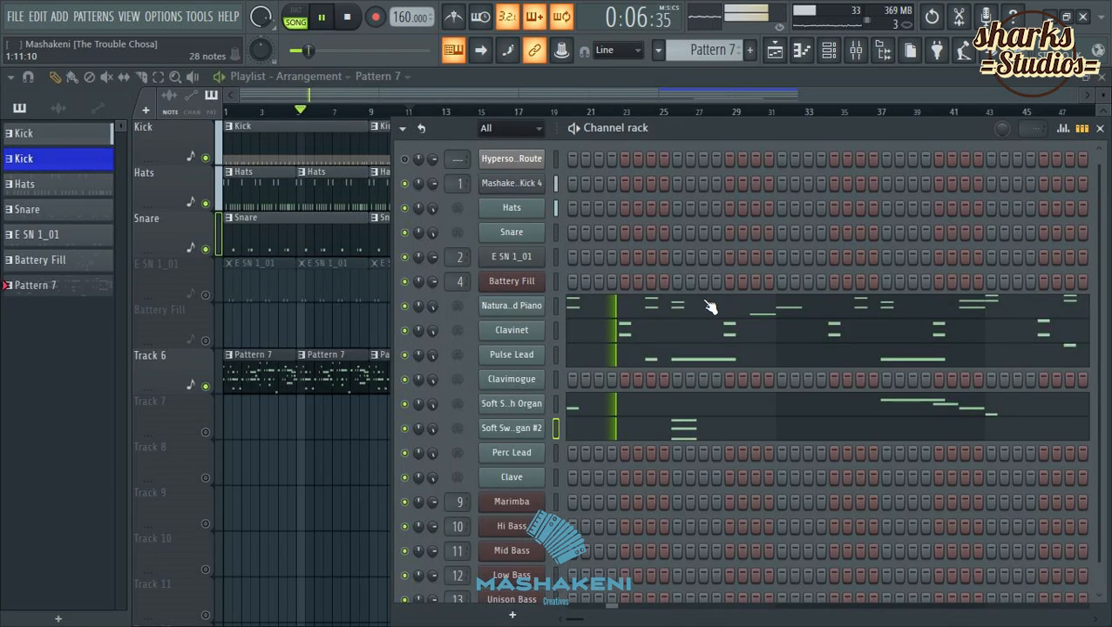
Open the Clave channel's piano roll and place five notes alternating between C#5 and C#4 from the start of bar 1.
{"action": "right_click", "coordinate": [540, 477]}
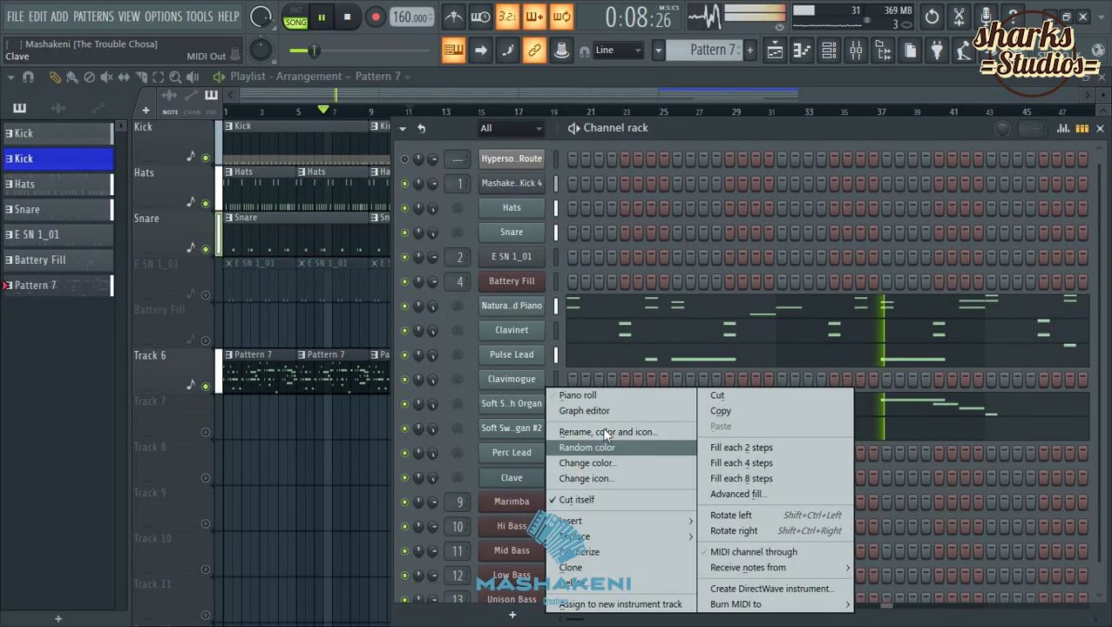
{"action": "left_click", "coordinate": [612, 399]}
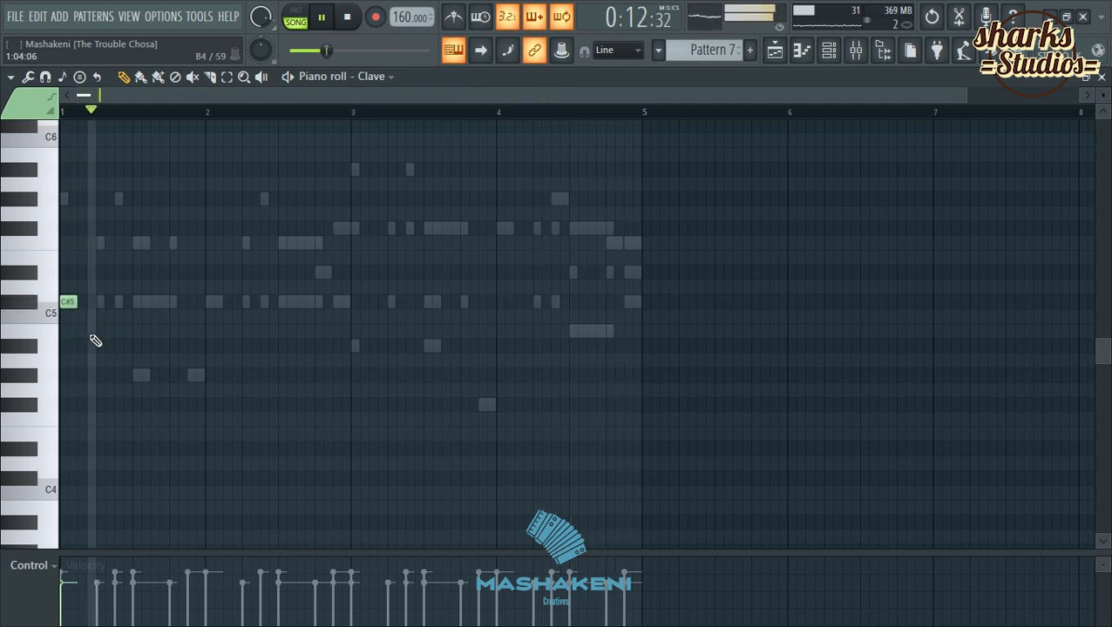
{"action": "left_click", "coordinate": [86, 478]}
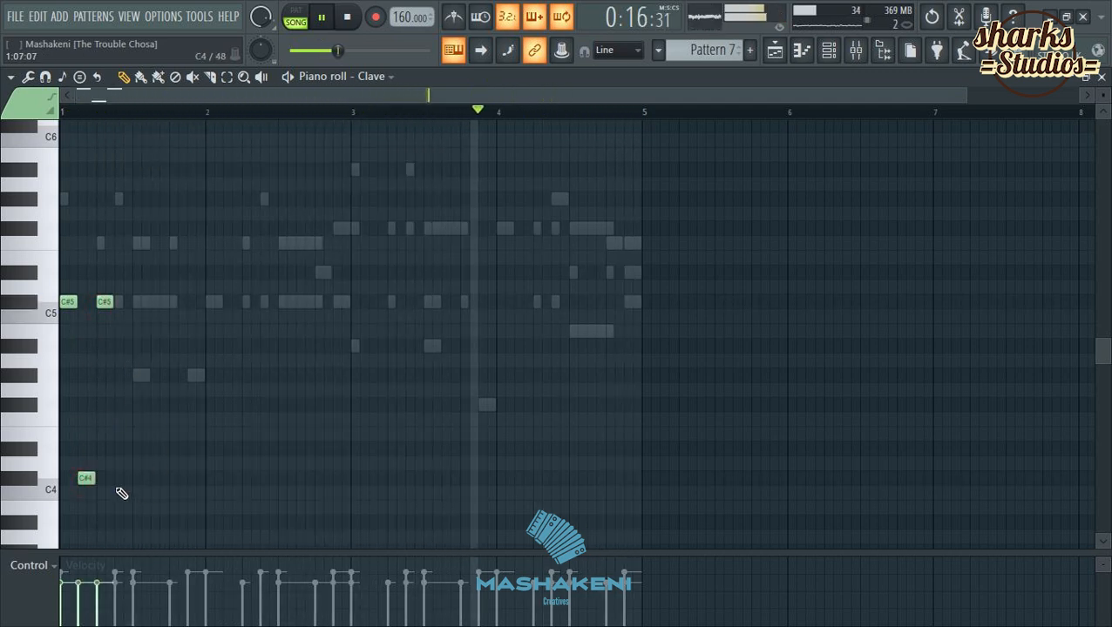
{"action": "left_click", "coordinate": [121, 479]}
{"action": "left_click", "coordinate": [133, 303]}
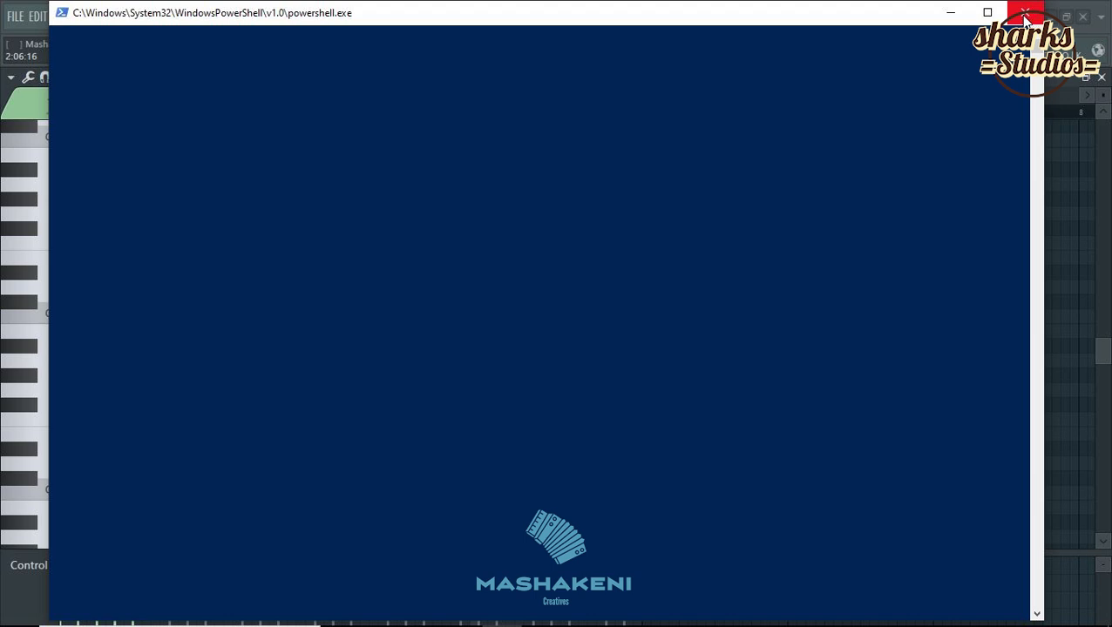
Close the PowerShell window and transpose the Clave notes down one octave.
{"action": "left_click", "coordinate": [1026, 14]}
{"action": "key", "text": "ctrl+Down"}
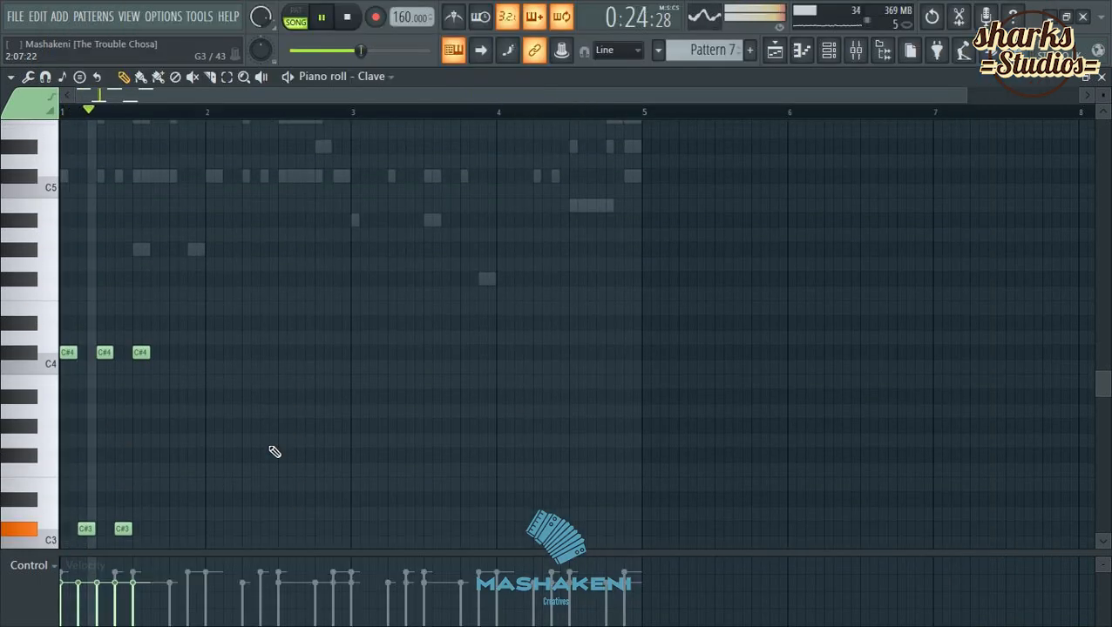
{"action": "scroll", "coordinate": [345, 424], "scroll_direction": "down", "scroll_amount": 2}
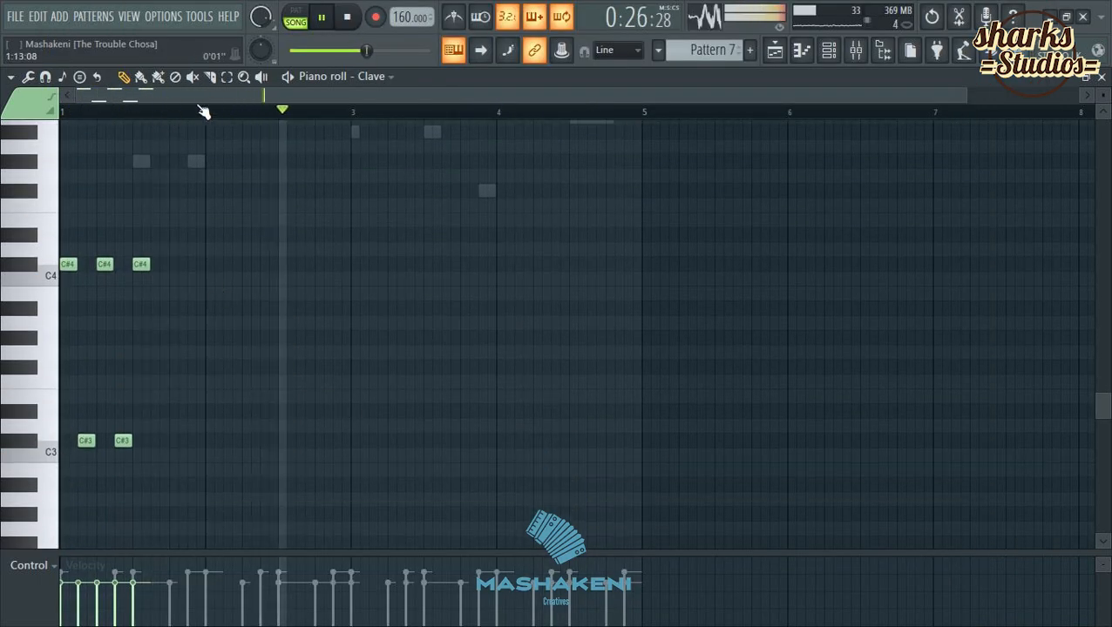
{"action": "left_click", "coordinate": [226, 77]}
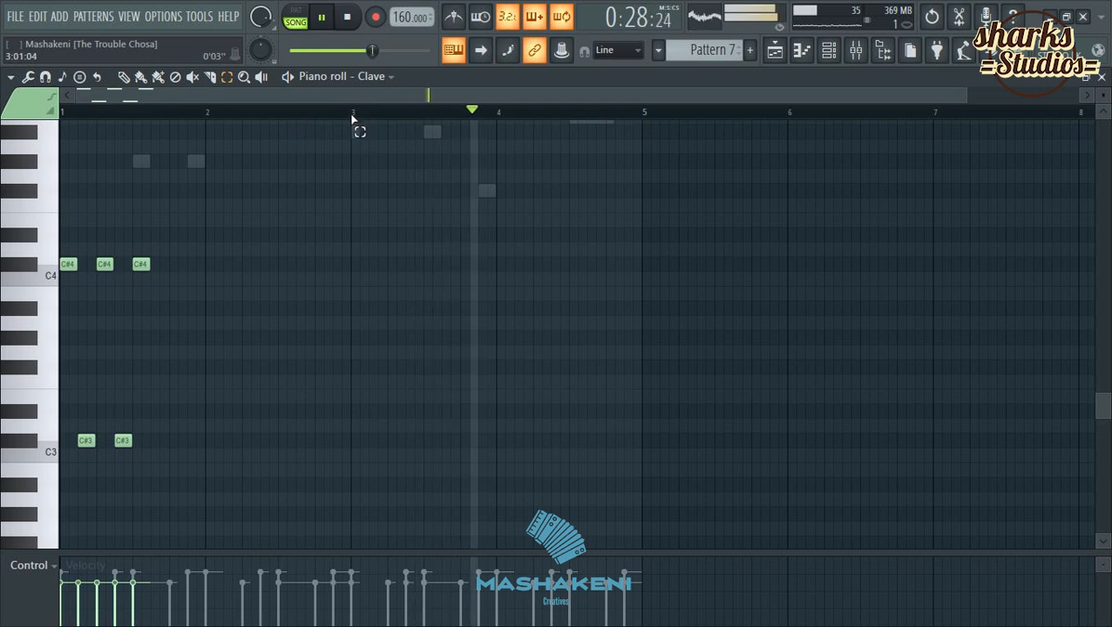
{"action": "left_click_drag", "start_coordinate": [352, 114], "coordinate": [67, 114]}
{"action": "key", "text": "ctrl+v"}
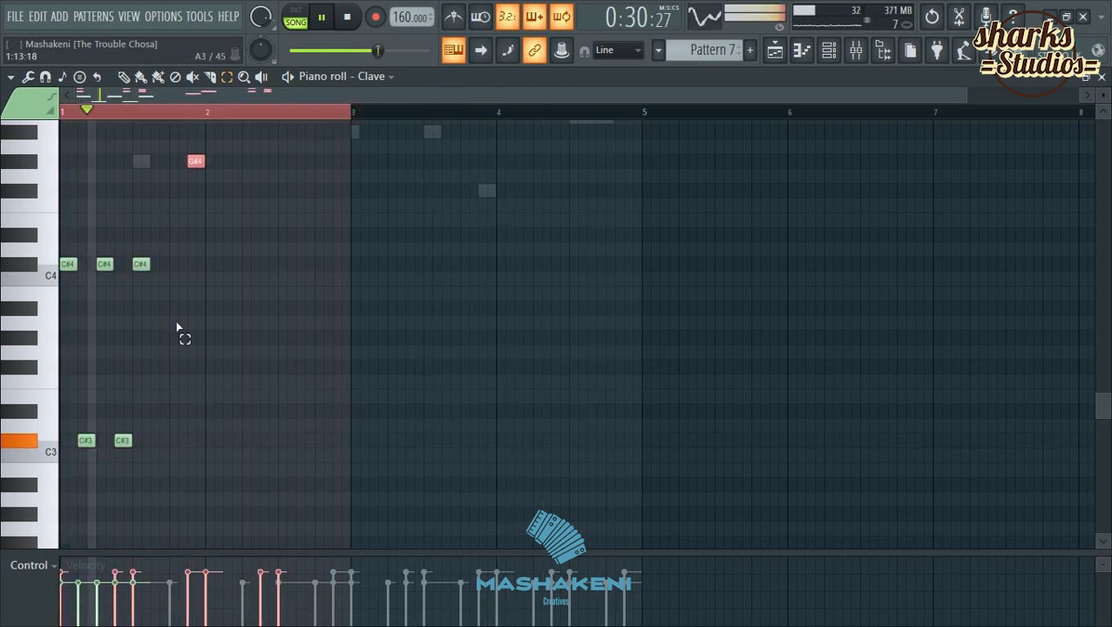
{"action": "key", "text": "Delete"}
{"action": "scroll", "coordinate": [176, 328], "scroll_direction": "up", "scroll_amount": 2}
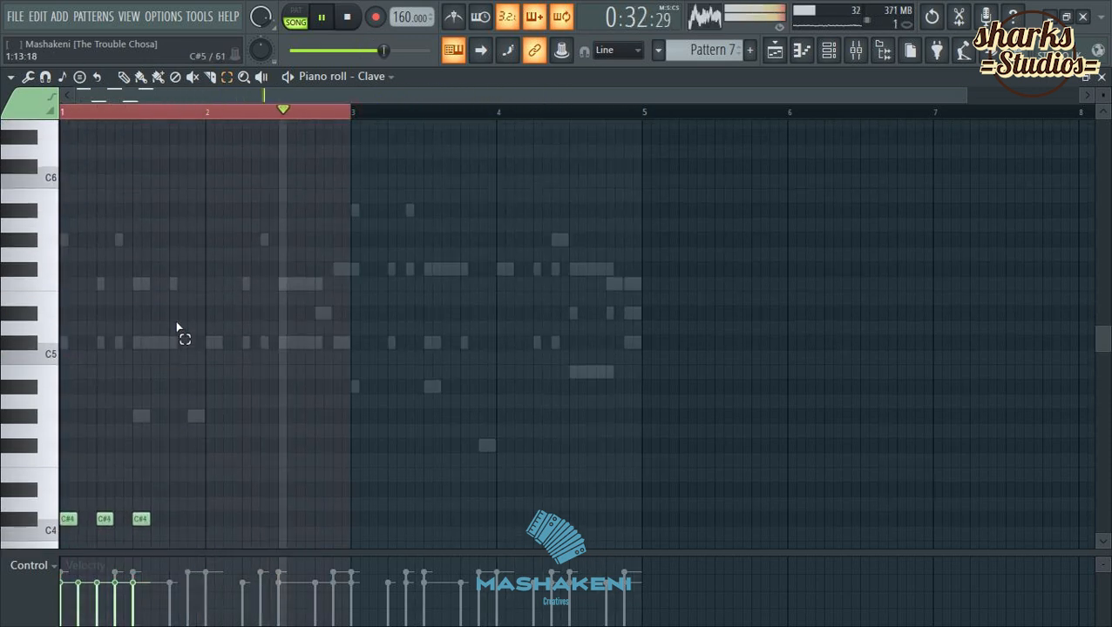
{"action": "scroll", "coordinate": [179, 320], "scroll_direction": "down", "scroll_amount": 1}
{"action": "scroll", "coordinate": [247, 236], "scroll_direction": "down", "scroll_amount": 3}
Duplicate the five Clave notes to the start of bar 3, transposed to F#4 and F#3, and close the piano roll.
{"action": "key", "text": "ctrl+a"}
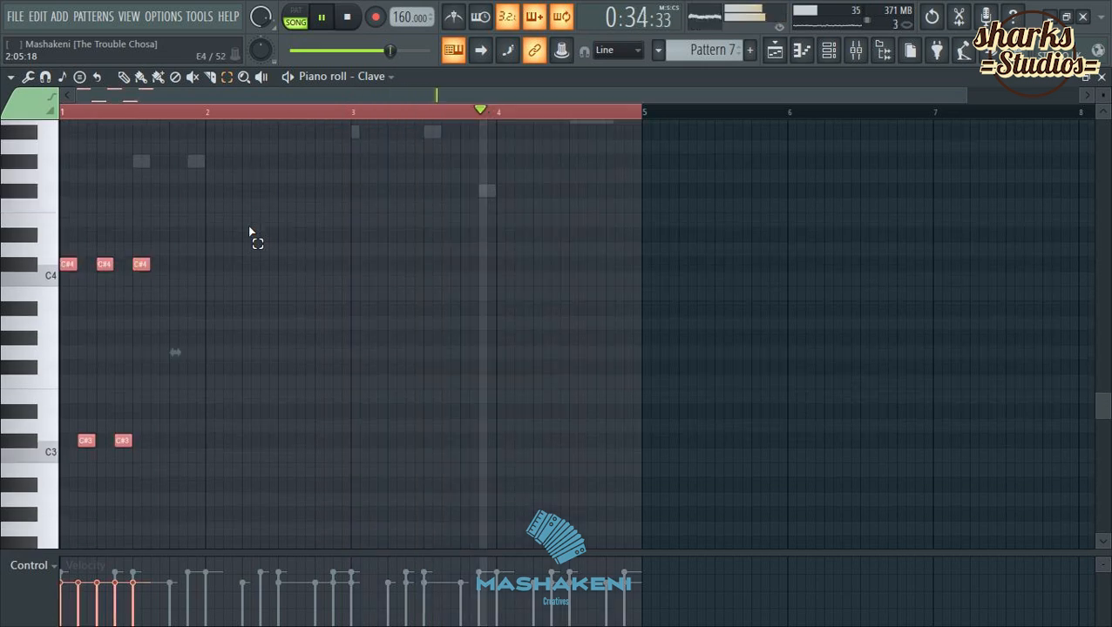
{"action": "key", "text": "ctrl+b"}
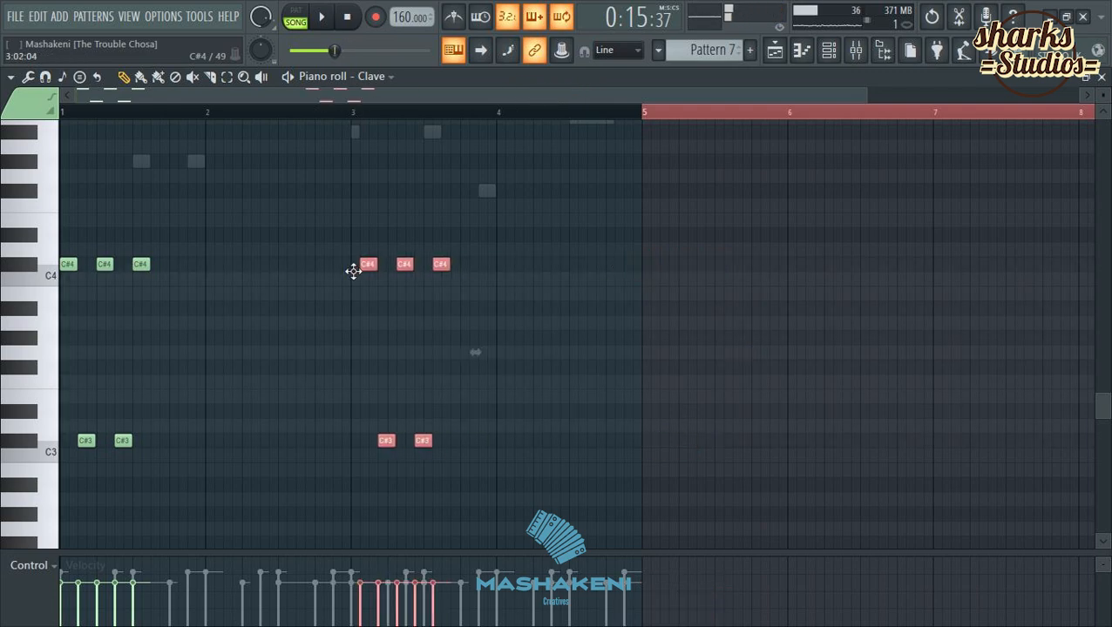
{"action": "double_click", "coordinate": [301, 115]}
{"action": "scroll", "coordinate": [301, 115], "scroll_direction": "down", "scroll_amount": 1}
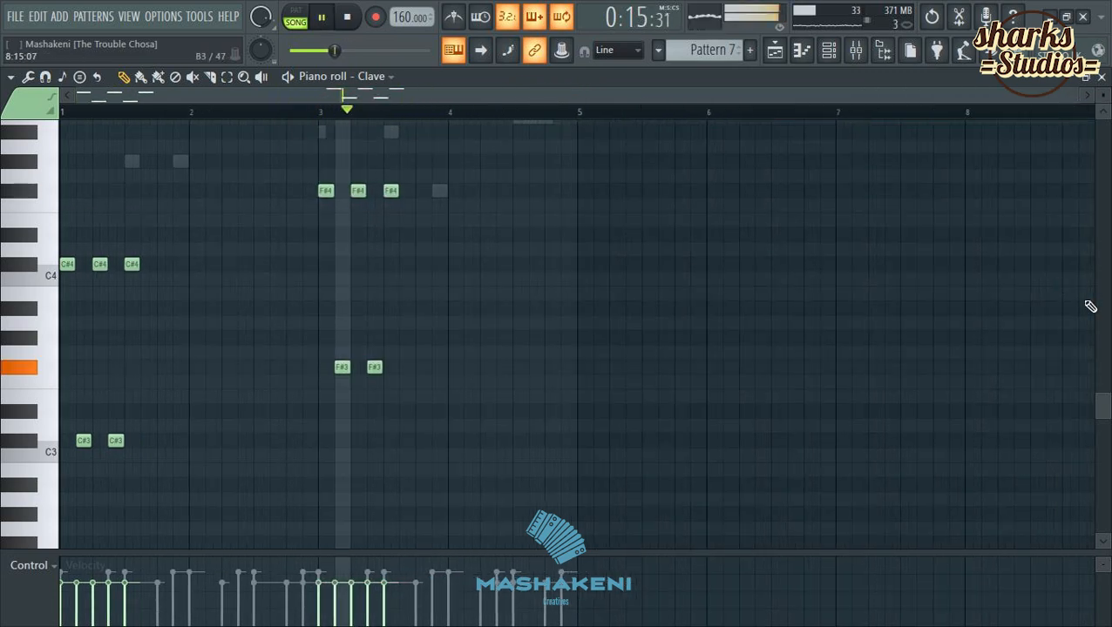
{"action": "left_click", "coordinate": [1102, 78]}
Copy the piano channel's notes into the Marimba channel.
{"action": "scroll", "coordinate": [628, 377], "scroll_direction": "down", "scroll_amount": 1}
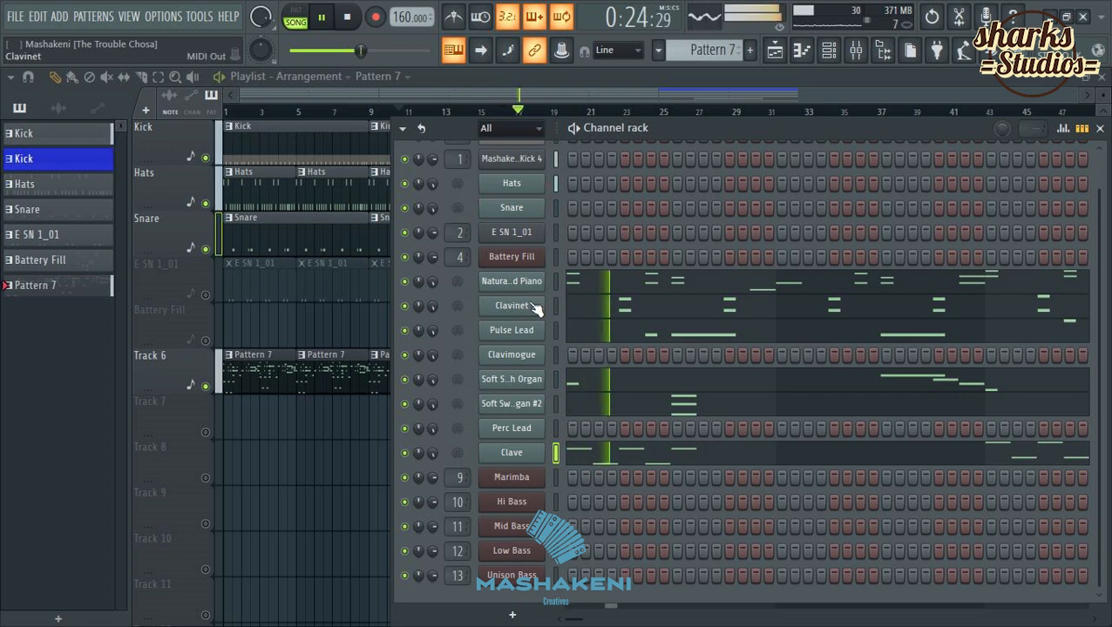
{"action": "right_click", "coordinate": [505, 283]}
{"action": "left_click", "coordinate": [727, 299]}
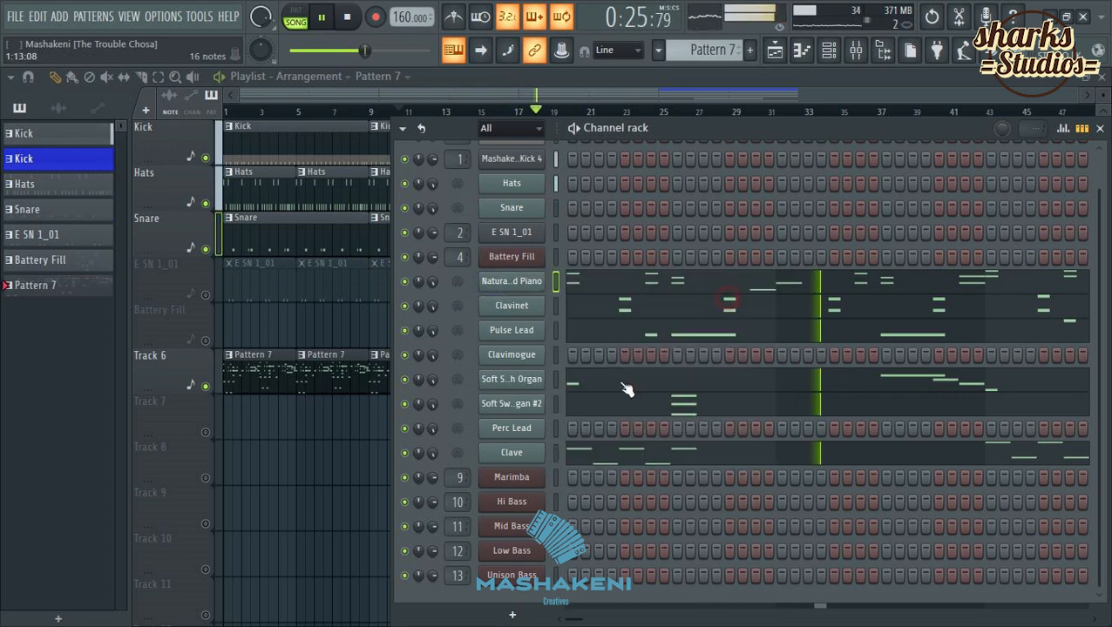
{"action": "right_click", "coordinate": [516, 481]}
{"action": "right_click", "coordinate": [515, 480]}
{"action": "left_click", "coordinate": [719, 428]}
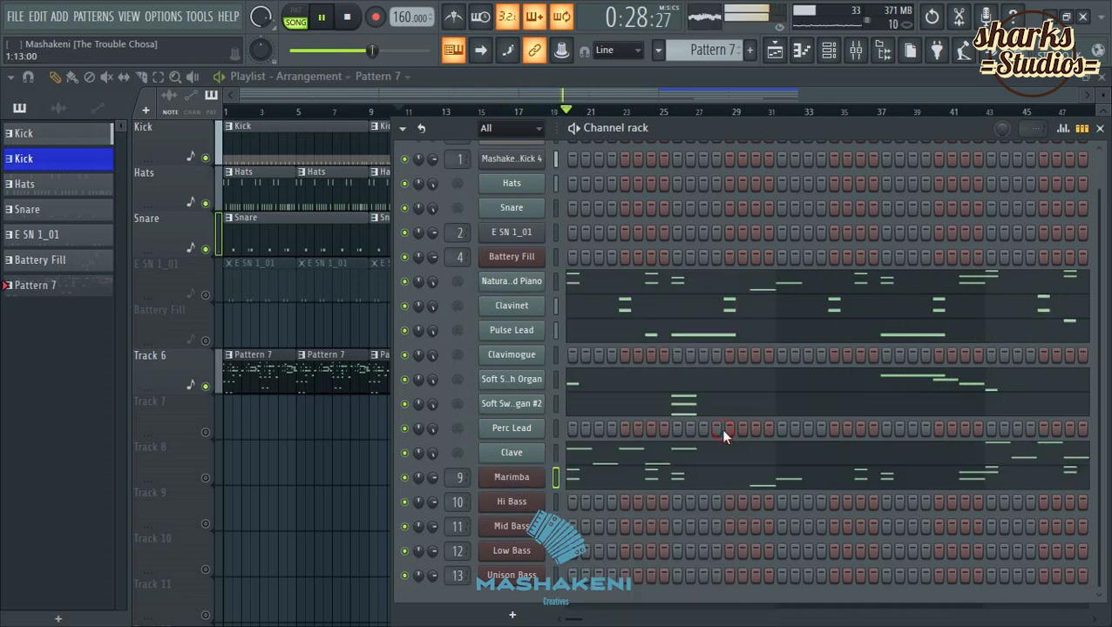
Open the Marimba notes in the piano roll and transpose them up one octave.
{"action": "left_click", "coordinate": [636, 475]}
{"action": "key", "text": "ctrl+Up"}
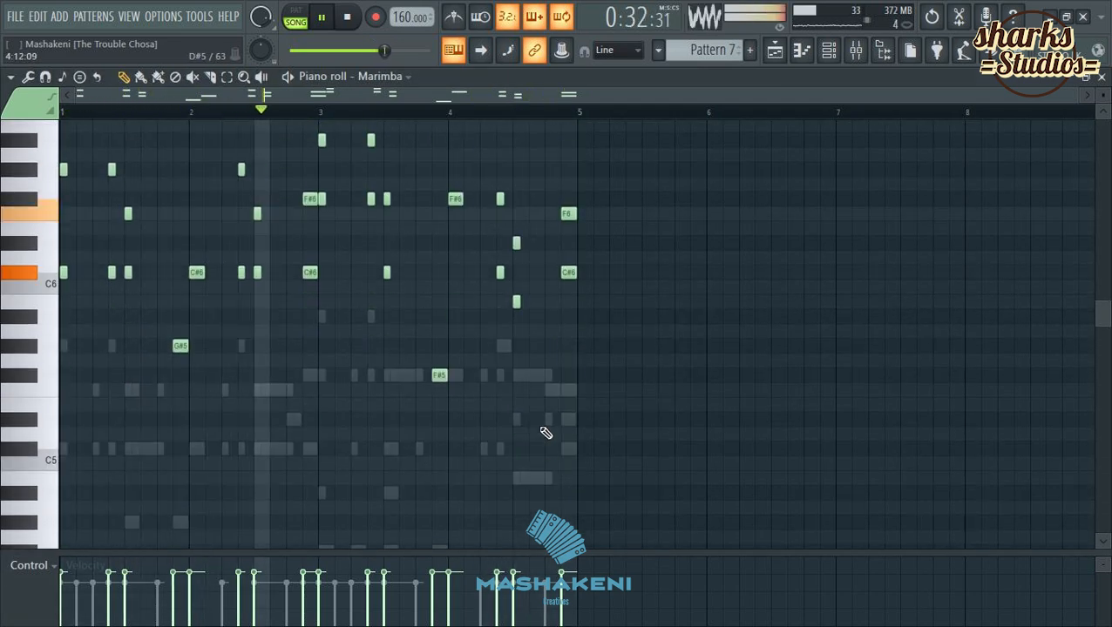
{"action": "scroll", "coordinate": [378, 157], "scroll_direction": "up", "scroll_amount": 3}
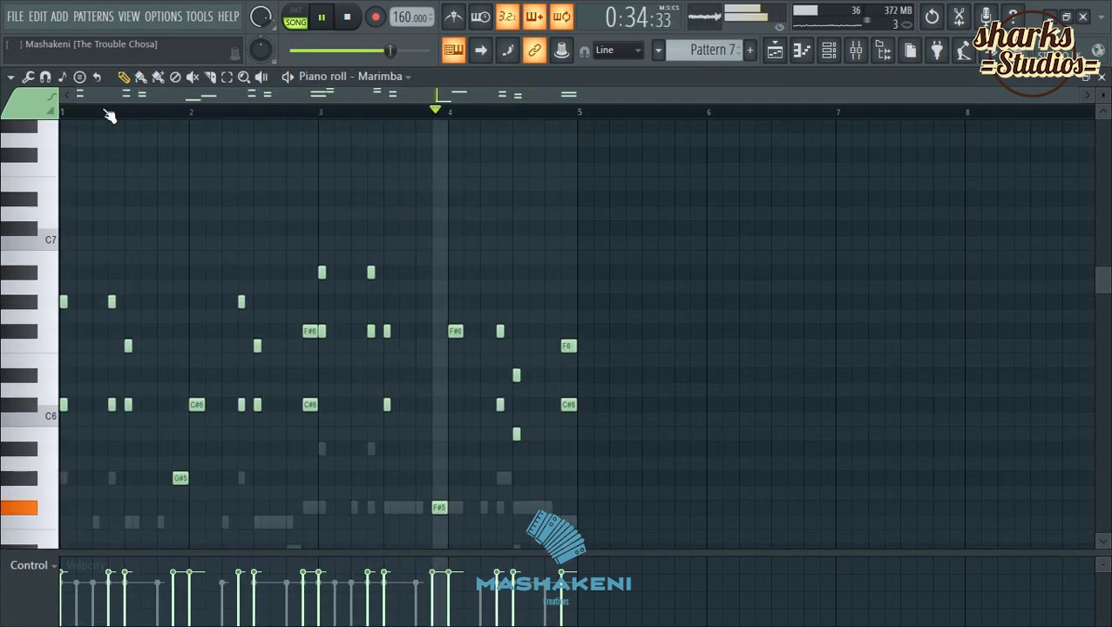
{"action": "scroll", "coordinate": [109, 113], "scroll_direction": "up", "scroll_amount": 4}
Add an A#6 at step 5 of the Marimba's bar 1 and delete the C#6 notes under the following G#6 and F6.
{"action": "left_click_drag", "start_coordinate": [155, 114], "coordinate": [9, 113]}
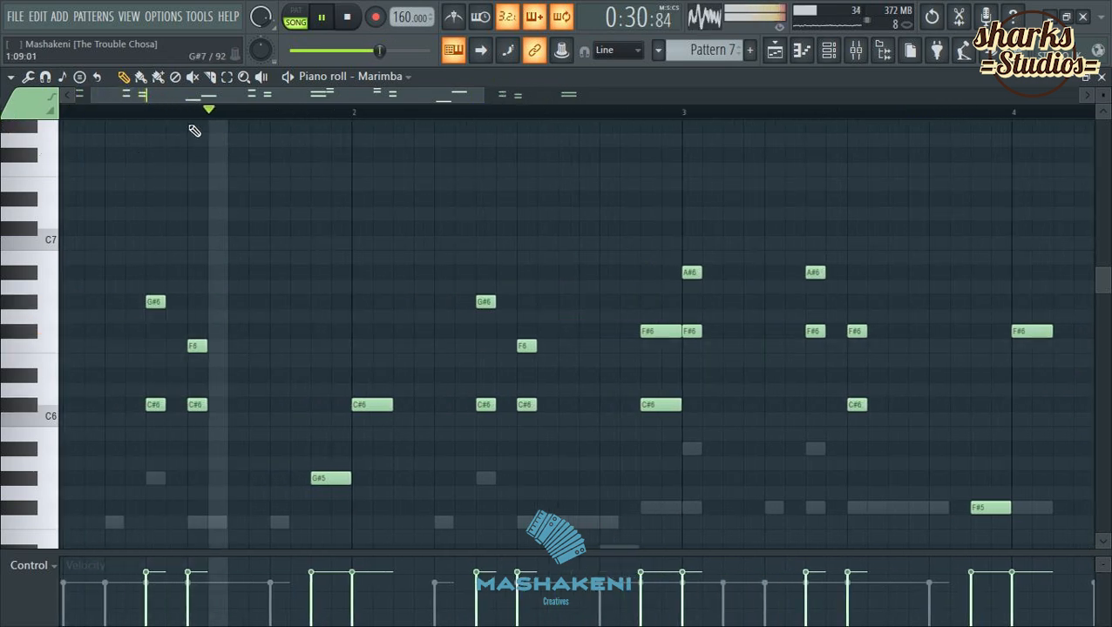
{"action": "left_click_drag", "start_coordinate": [185, 95], "coordinate": [5, 167]}
{"action": "key", "text": "space"}
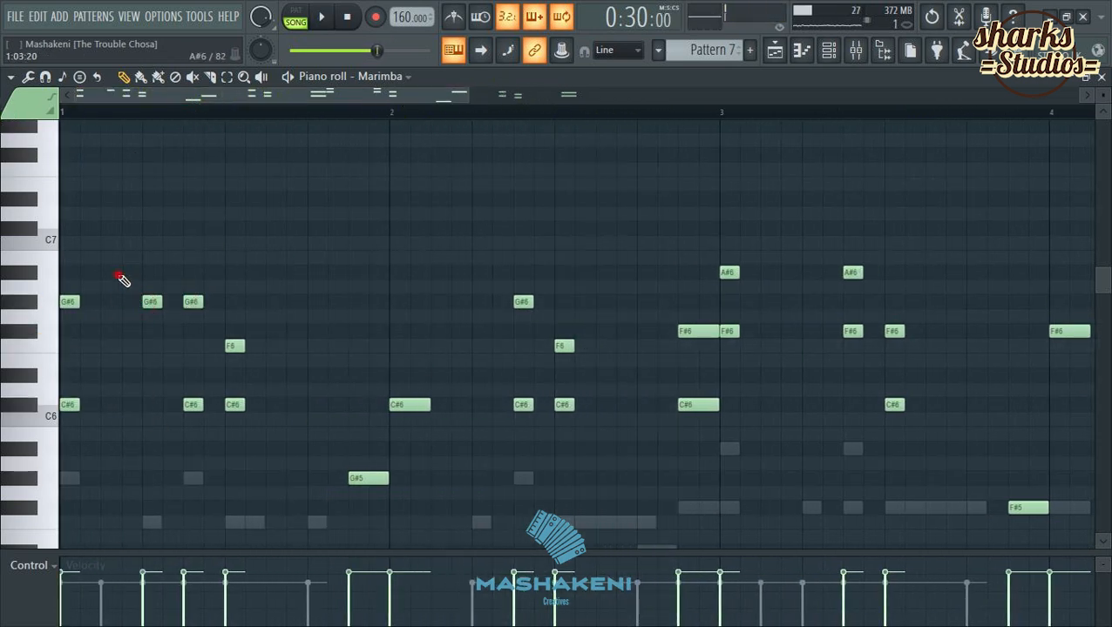
{"action": "left_click", "coordinate": [126, 274]}
{"action": "key", "text": "space"}
{"action": "right_click", "coordinate": [193, 405]}
{"action": "right_click", "coordinate": [233, 406]}
{"action": "right_click", "coordinate": [132, 272]}
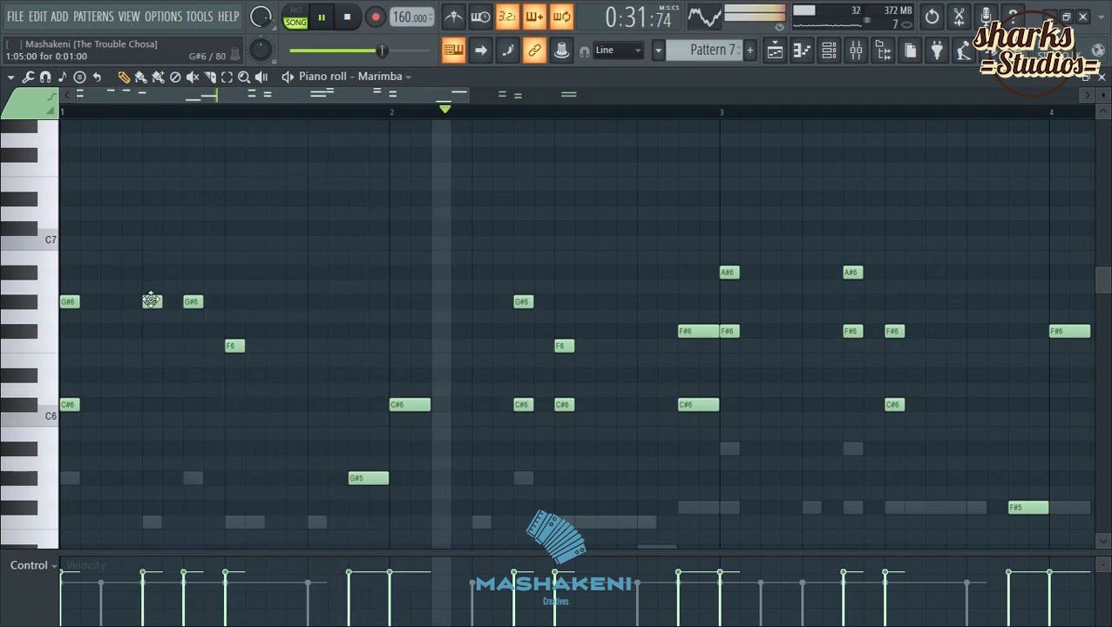
{"action": "left_click", "coordinate": [150, 274]}
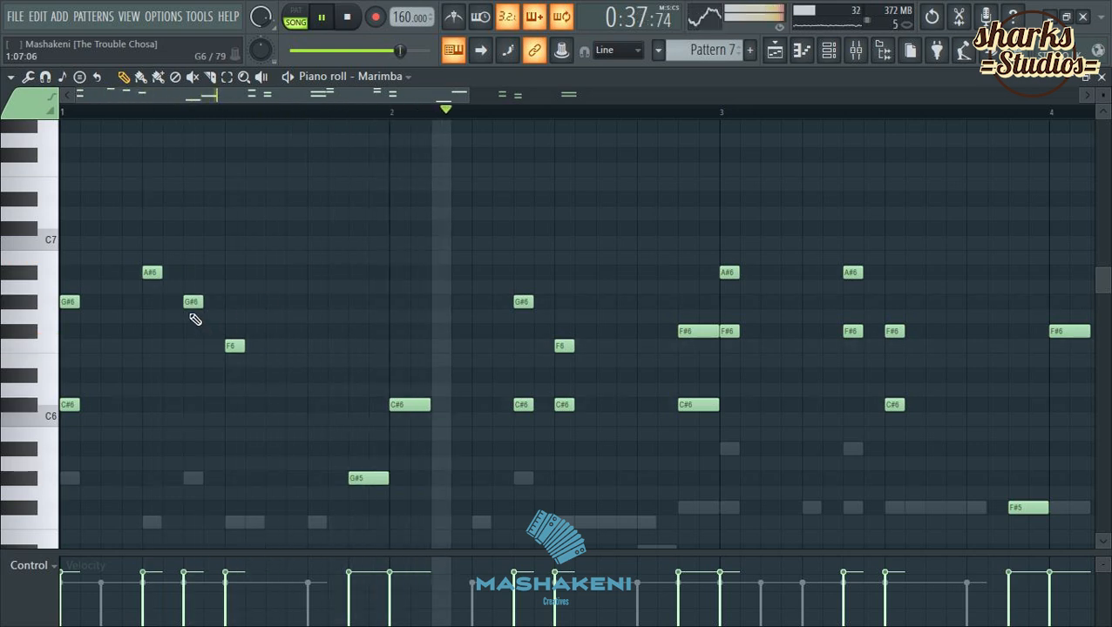
Move the second A#6 in the Marimba's bar 3 to step 5 and replace the F#6 at step 7 with G#6.
{"action": "scroll", "coordinate": [249, 121], "scroll_direction": "down", "scroll_amount": 2}
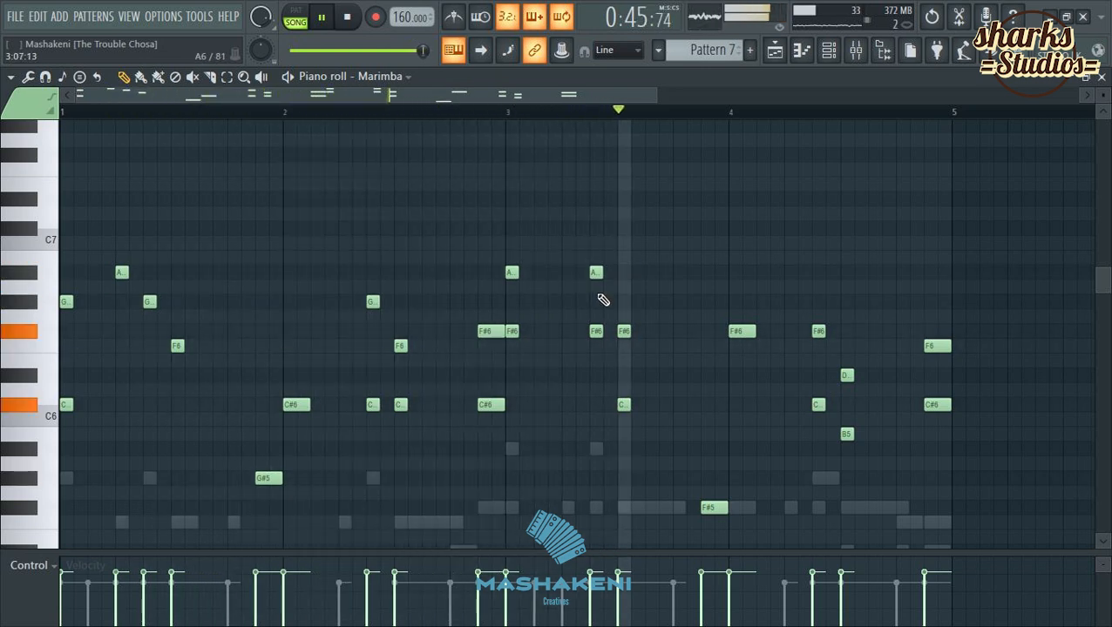
{"action": "left_click_drag", "start_coordinate": [595, 272], "coordinate": [571, 272]}
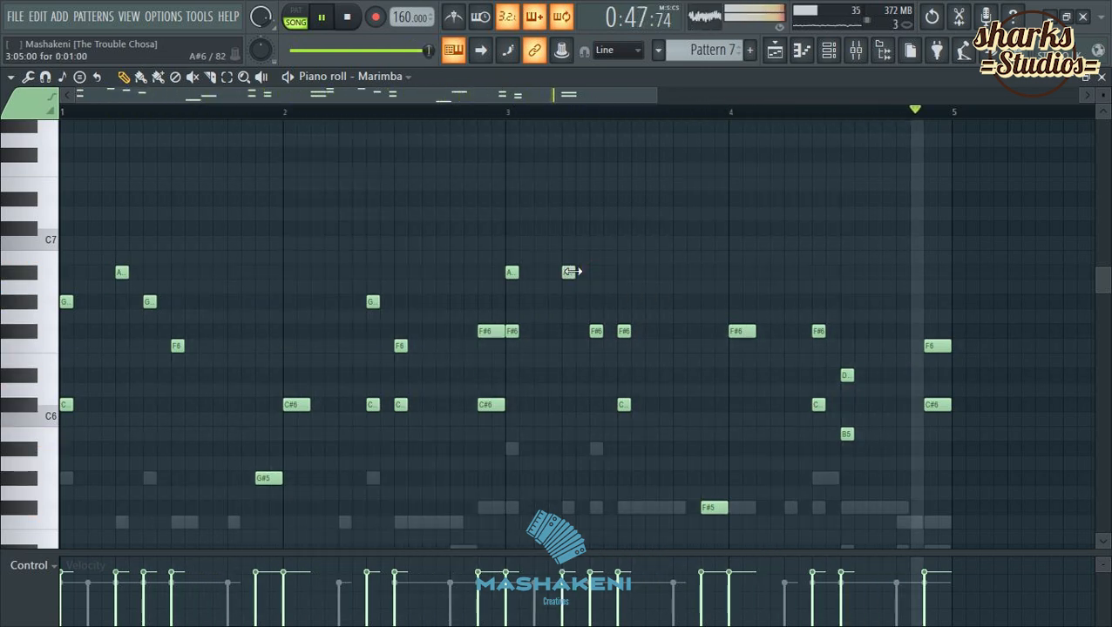
{"action": "right_click", "coordinate": [595, 331]}
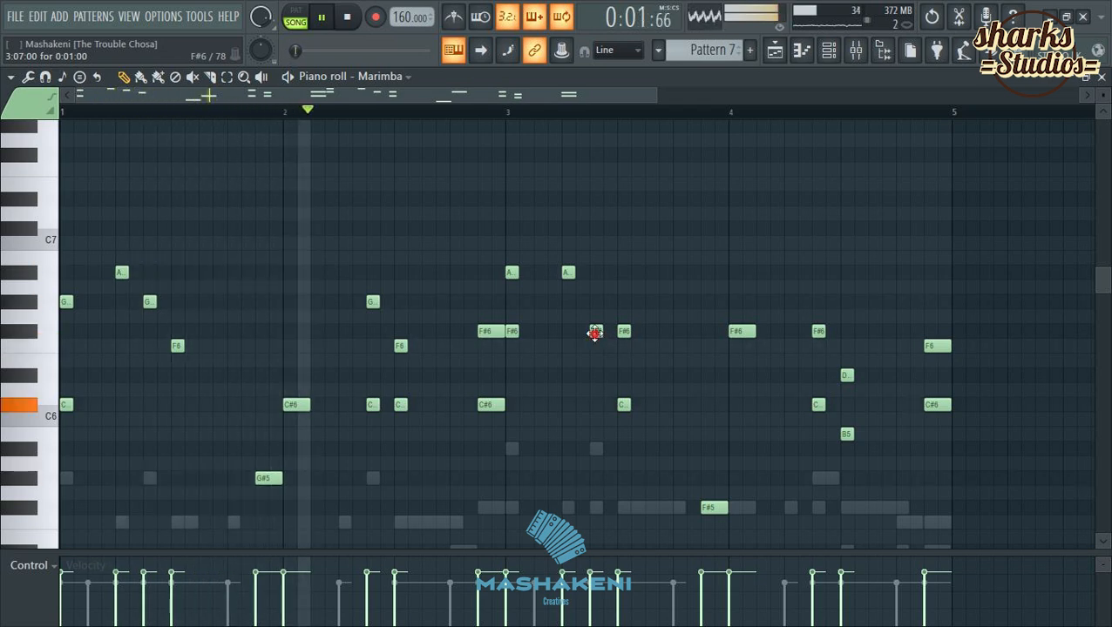
{"action": "left_click", "coordinate": [595, 302]}
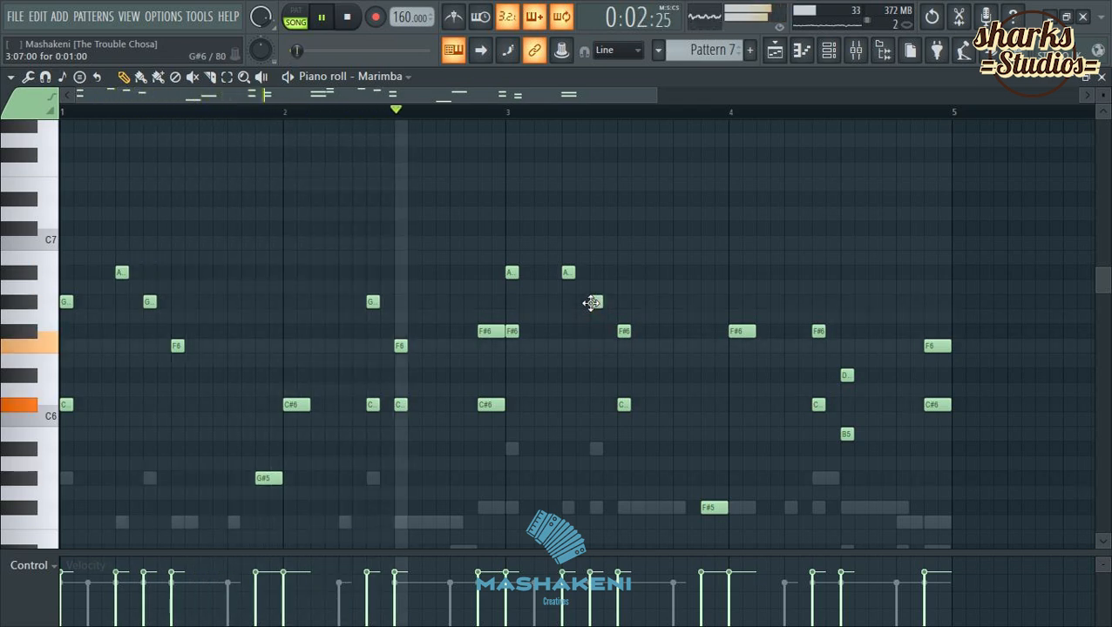
Add a C#6 under the F6 in the Marimba's bar 1 and delete the note pairs ending bar 2 and starting bar 3.
{"action": "left_click", "coordinate": [176, 405]}
{"action": "scroll", "coordinate": [342, 392], "scroll_direction": "down", "scroll_amount": 1}
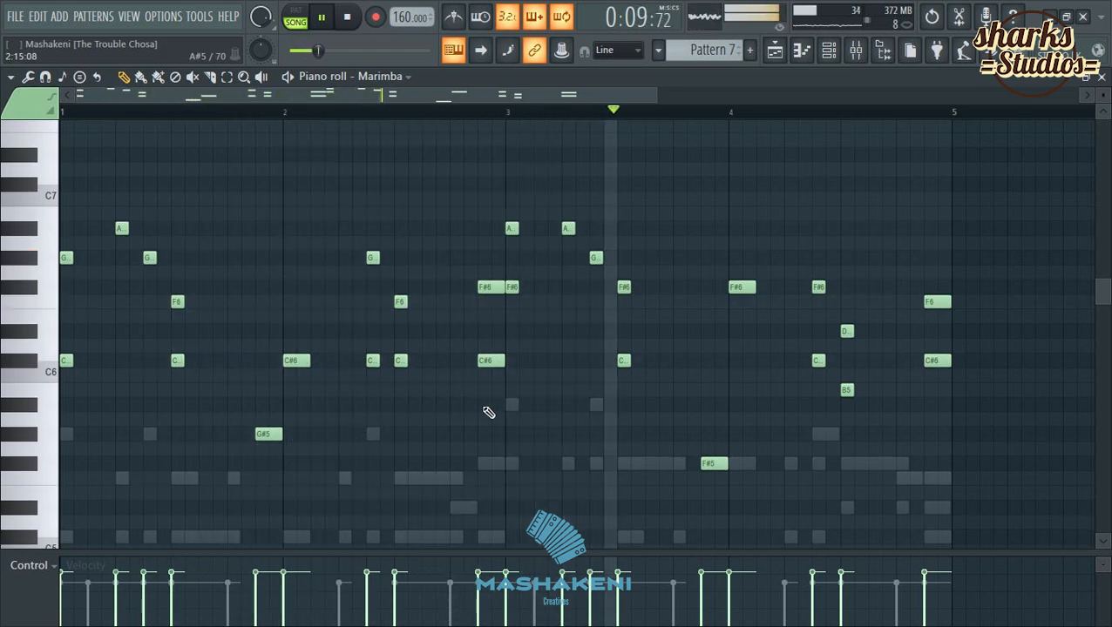
{"action": "right_click", "coordinate": [492, 360]}
{"action": "right_click", "coordinate": [511, 287]}
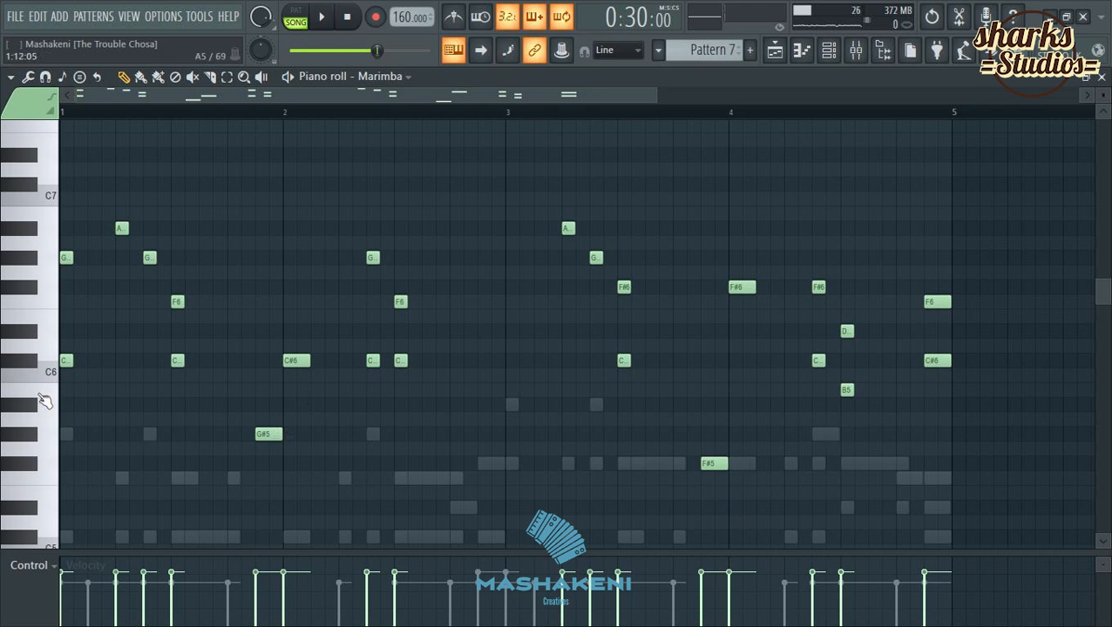
Delete the Marimba's F6 and C#6 at the end of bar 4 and its opening G#6 and C#6, and close the piano roll.
{"action": "key", "text": "space"}
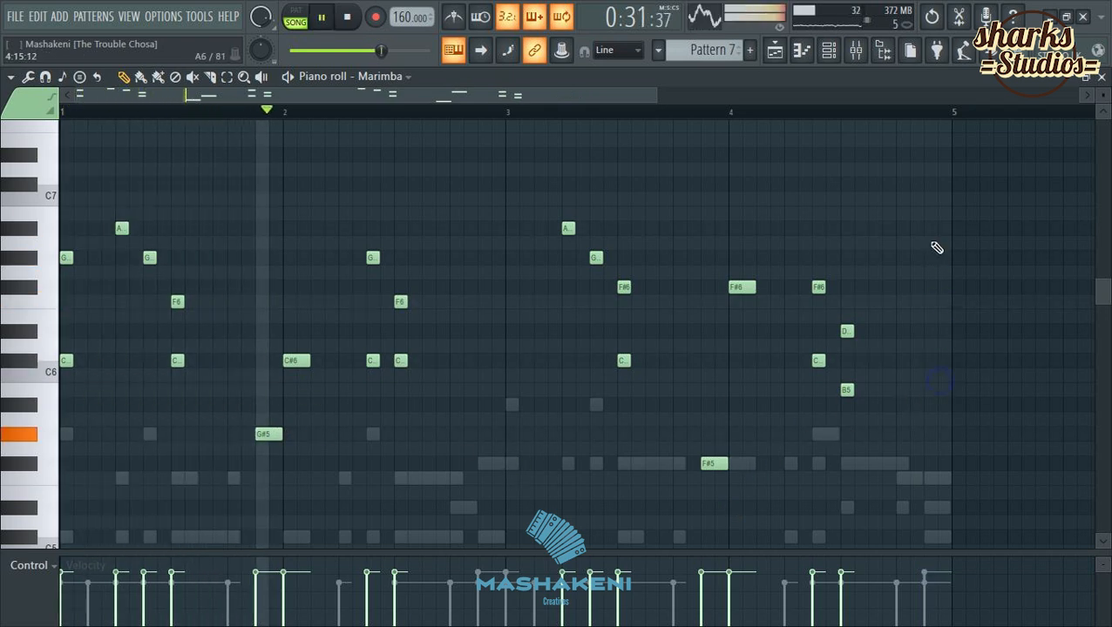
{"action": "right_click", "coordinate": [67, 360]}
{"action": "right_click", "coordinate": [67, 259]}
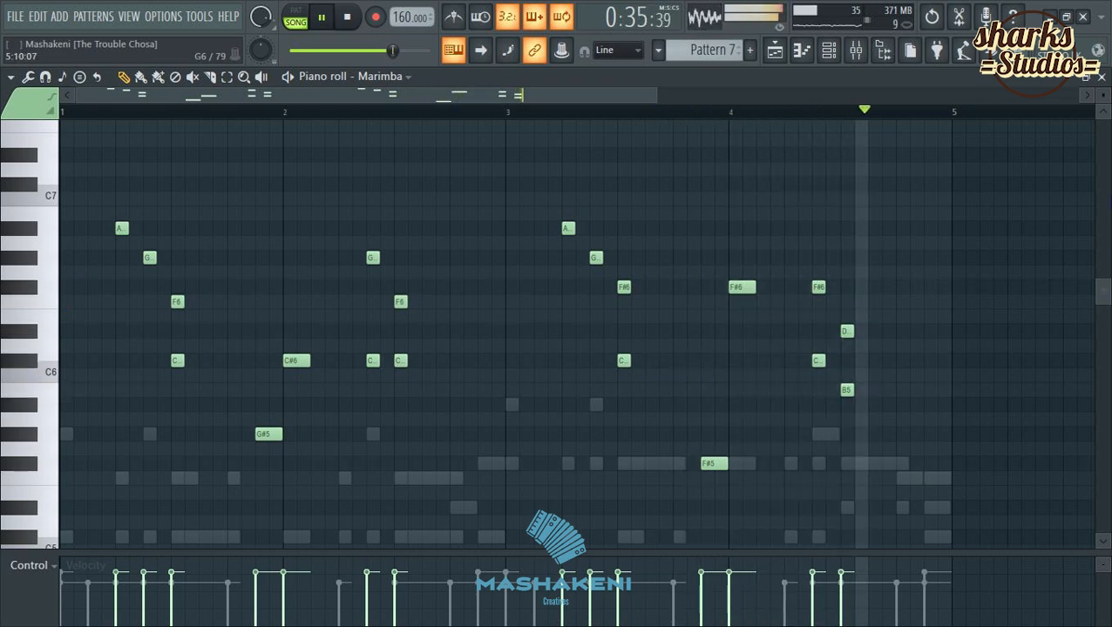
{"action": "left_click", "coordinate": [1102, 78]}
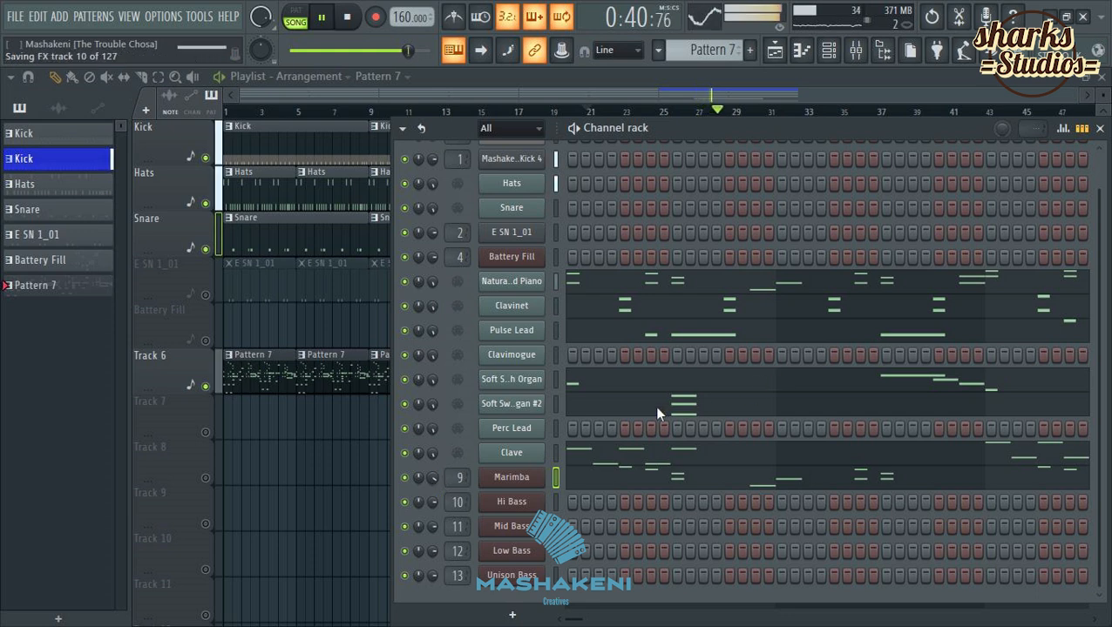
Open the Hi Bass channel's piano roll and add one-step C#5 notes at steps 1, 3, 5 and 7 of bar 1.
{"action": "right_click", "coordinate": [518, 508]}
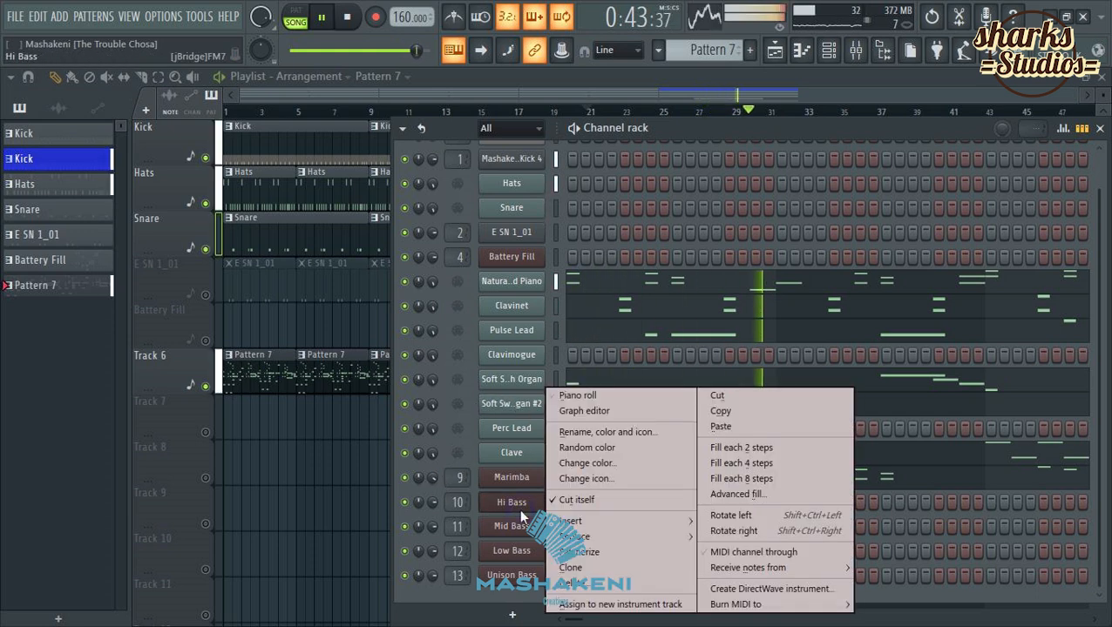
{"action": "left_click", "coordinate": [593, 394]}
{"action": "right_click", "coordinate": [520, 503]}
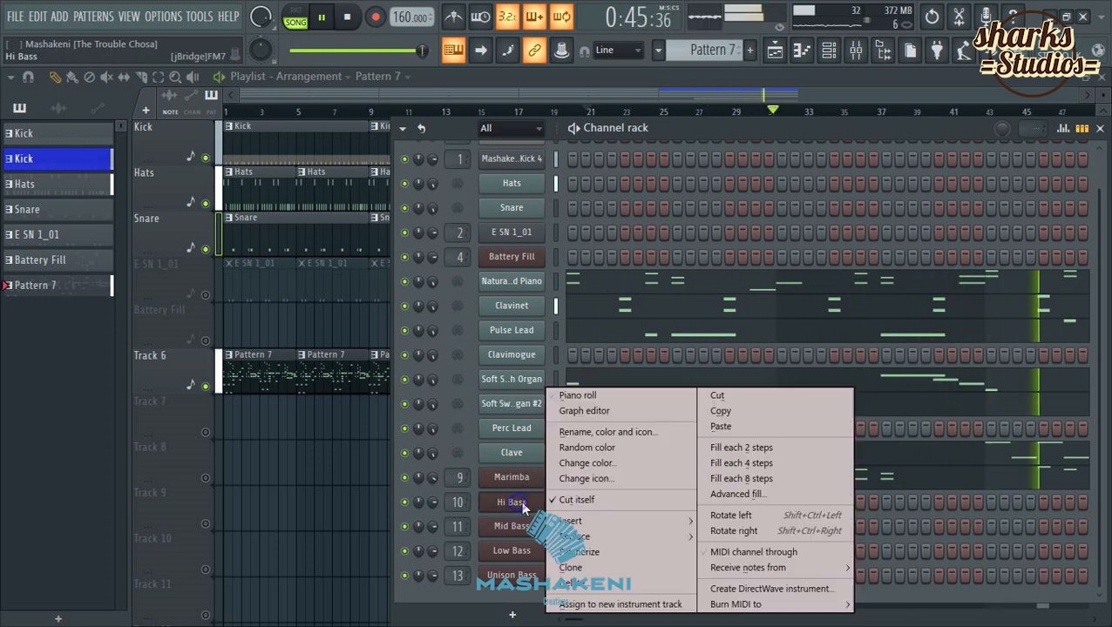
{"action": "left_click", "coordinate": [594, 397]}
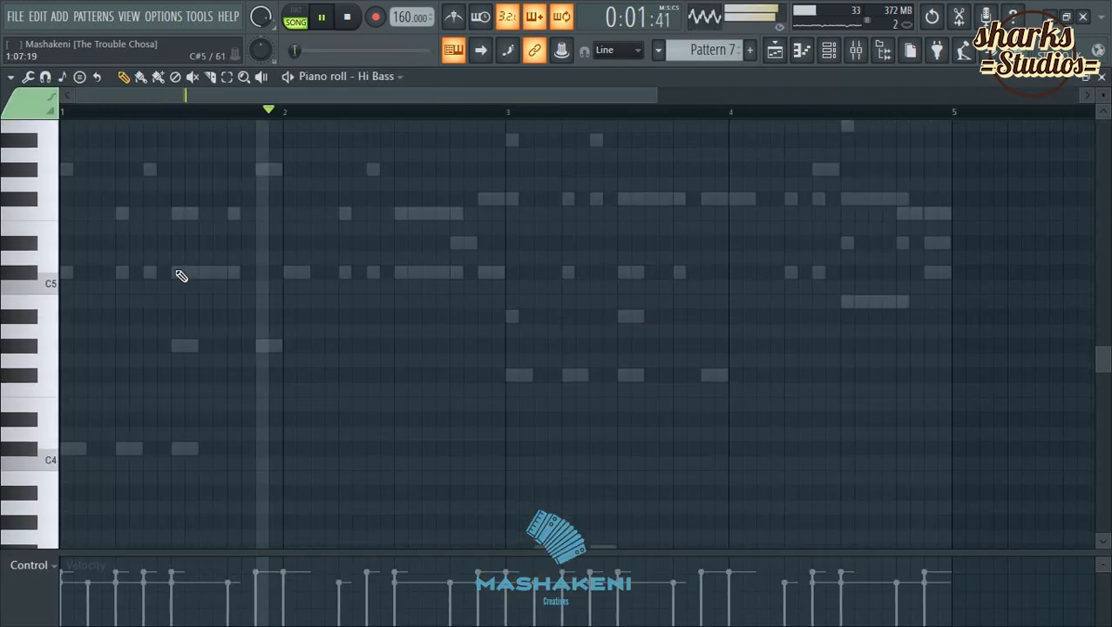
{"action": "left_click", "coordinate": [93, 273]}
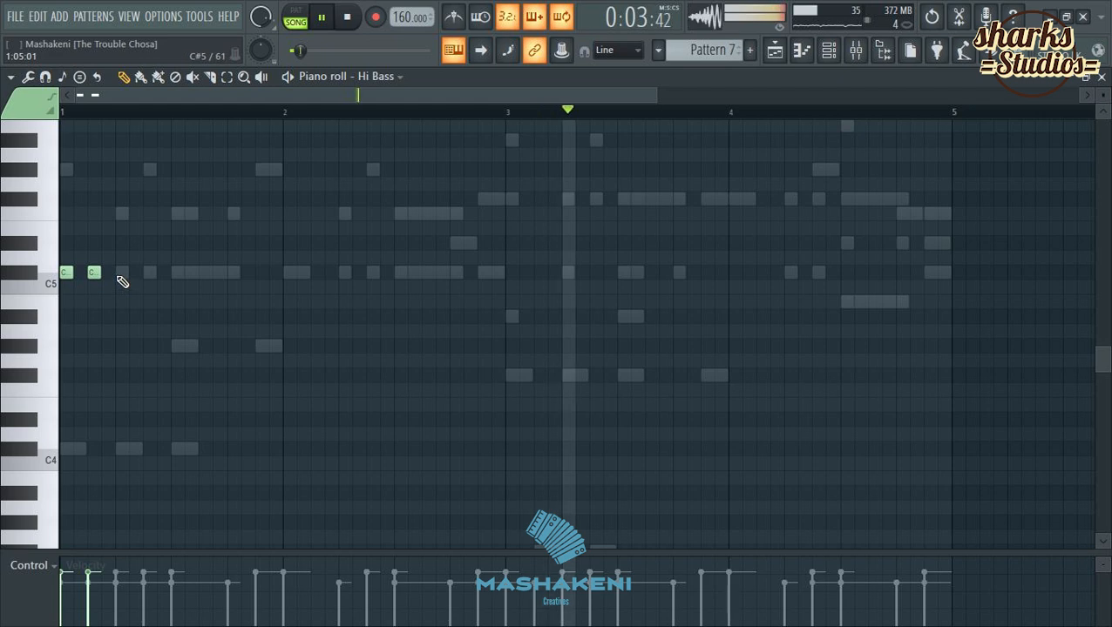
{"action": "left_click", "coordinate": [121, 272]}
{"action": "left_click", "coordinate": [144, 273]}
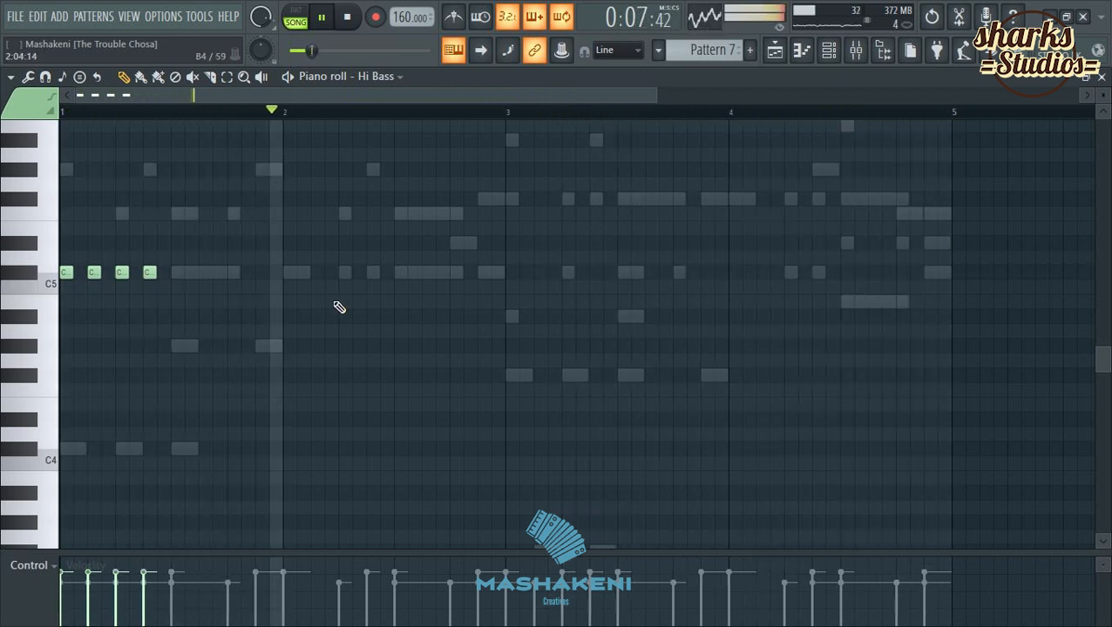
Add C#5 notes at steps 1, 3, 5 and 7 of the Hi Bass's bar 2 and a C#6 at step 9.
{"action": "scroll", "coordinate": [336, 307], "scroll_direction": "up", "scroll_amount": 2}
{"action": "scroll", "coordinate": [304, 334], "scroll_direction": "up", "scroll_amount": 2}
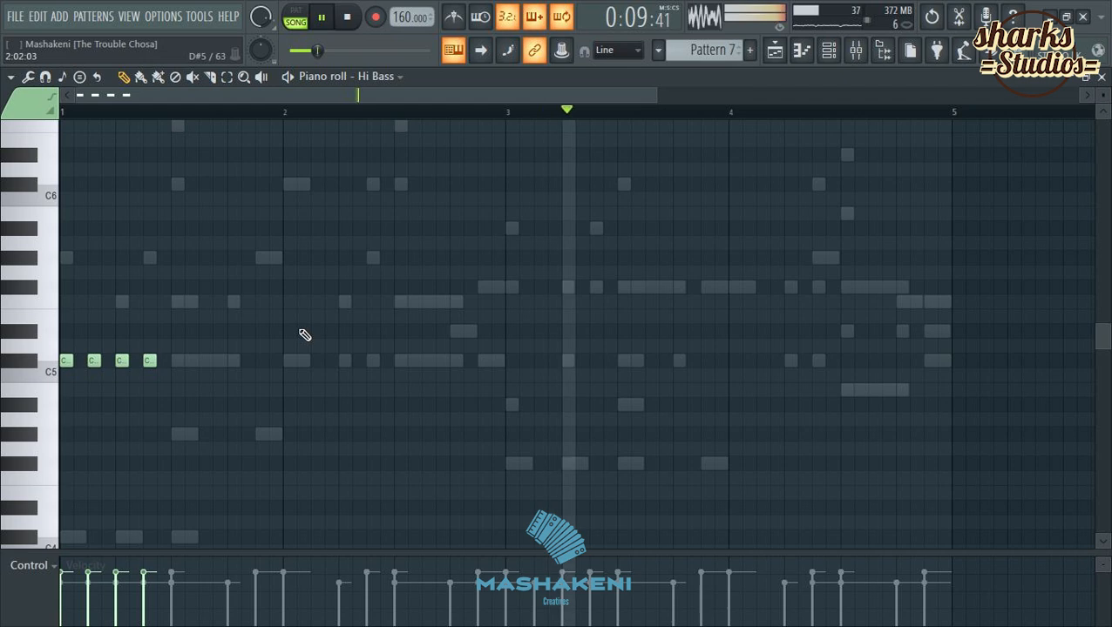
{"action": "left_click", "coordinate": [287, 360]}
{"action": "left_click", "coordinate": [316, 360]}
{"action": "left_click", "coordinate": [344, 360]}
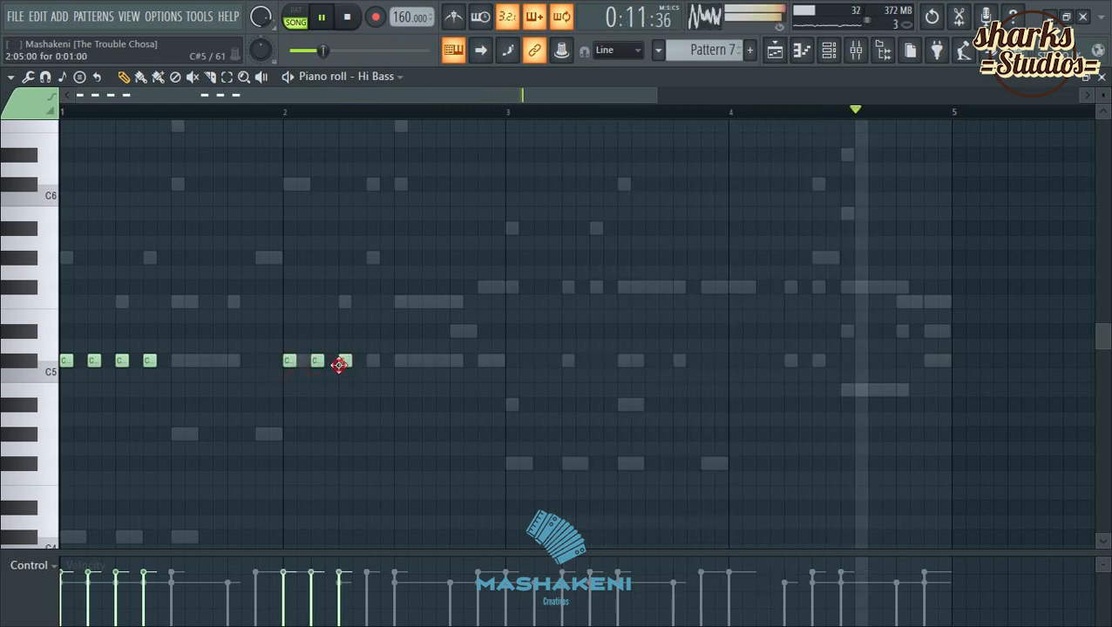
{"action": "left_click", "coordinate": [372, 361]}
{"action": "left_click", "coordinate": [400, 183]}
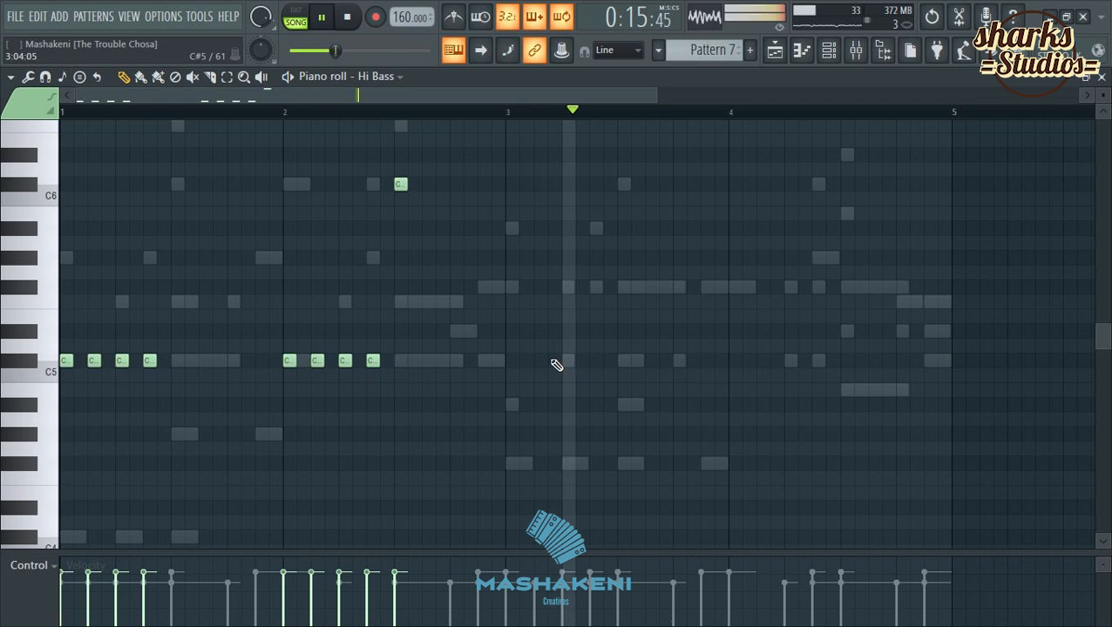
{"action": "left_click", "coordinate": [510, 286]}
{"action": "left_click", "coordinate": [538, 286]}
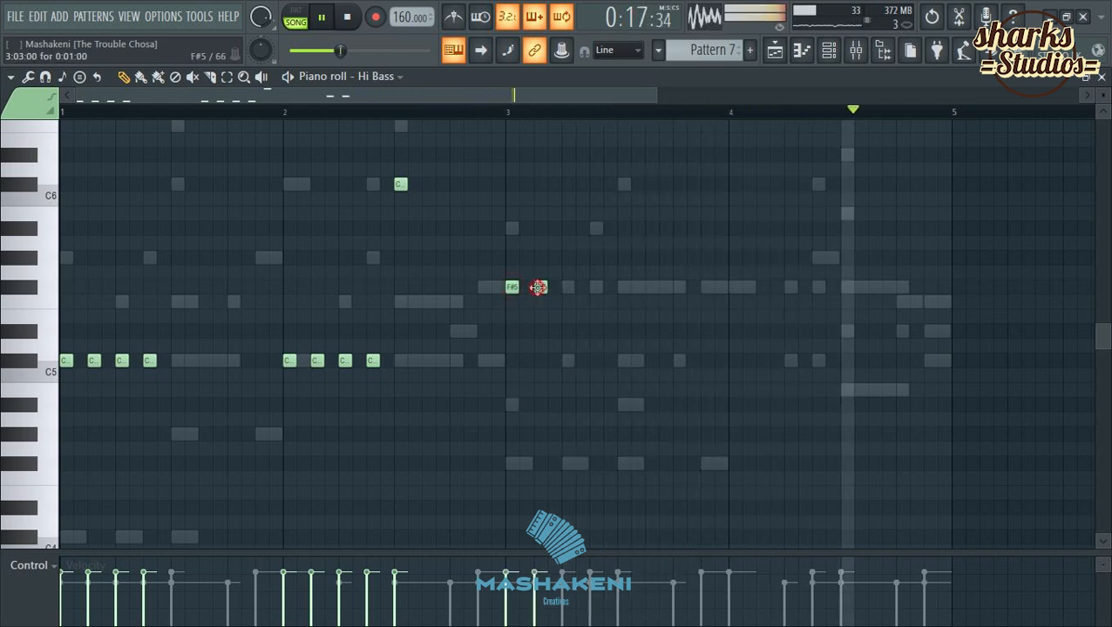
{"action": "left_click", "coordinate": [567, 288]}
{"action": "right_click", "coordinate": [513, 287]}
{"action": "right_click", "coordinate": [539, 291]}
{"action": "right_click", "coordinate": [568, 289]}
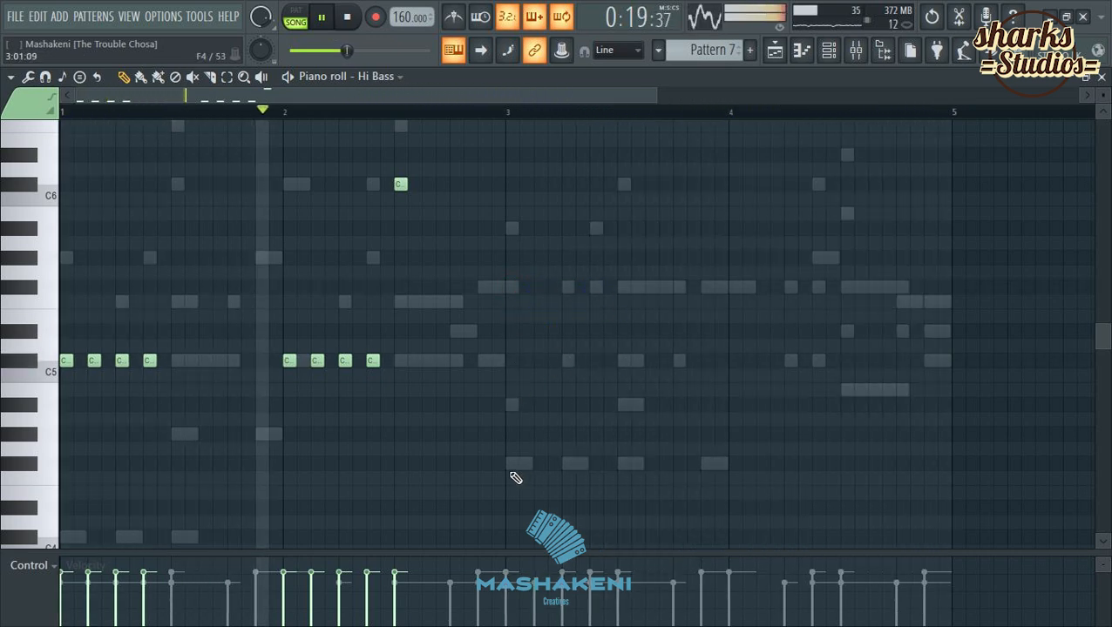
Add F#4 notes at steps 1, 3, 5 and 7 of the Hi Bass's bars 3 and 4, plus a B4 at step 9 of bar 4.
{"action": "left_click", "coordinate": [512, 463]}
{"action": "left_click", "coordinate": [538, 462]}
{"action": "left_click", "coordinate": [567, 463]}
{"action": "left_click", "coordinate": [596, 462]}
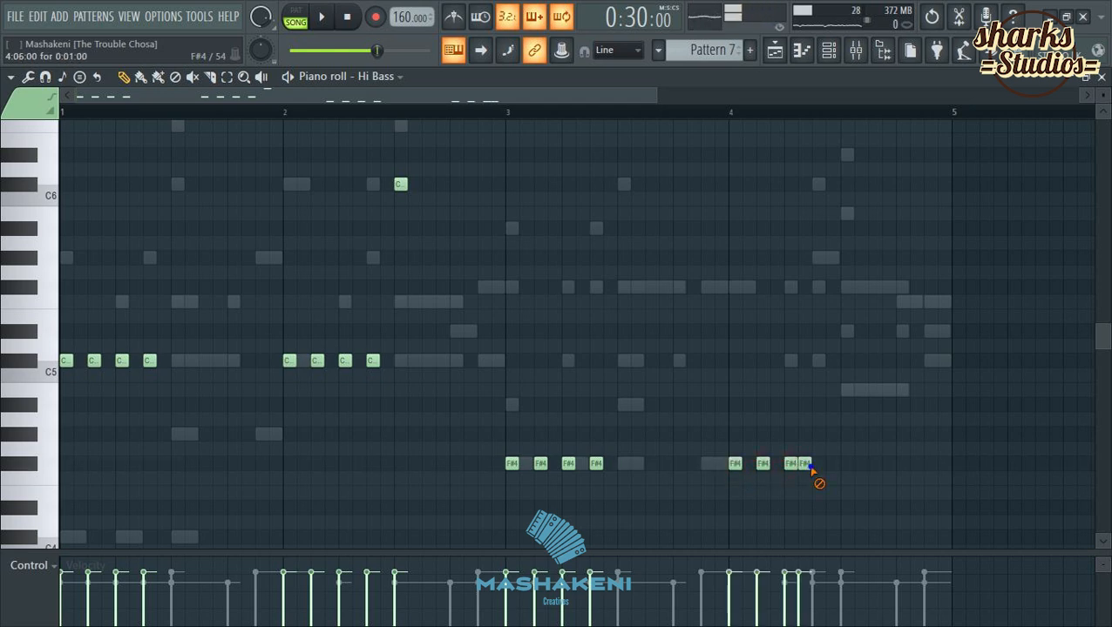
{"action": "key", "text": "space"}
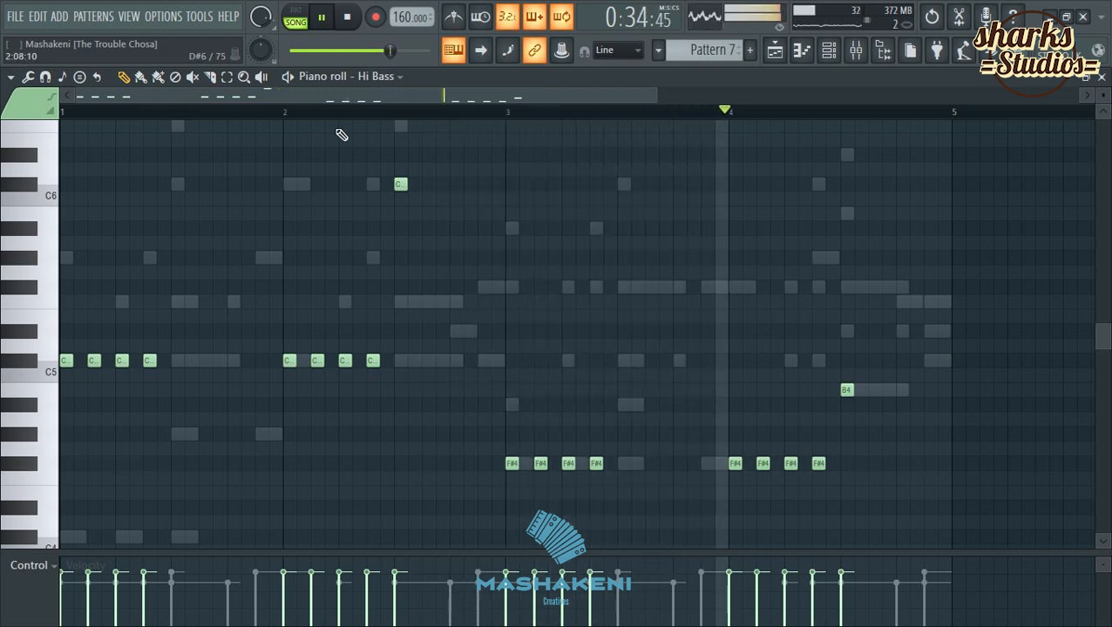
Raise the Hi Bass notes in bar 4 one octave, but put the second and fourth F# notes back on F#4.
{"action": "left_click", "coordinate": [226, 76]}
{"action": "left_click_drag", "start_coordinate": [888, 353], "coordinate": [726, 488]}
{"action": "key", "text": "ctrl+Up"}
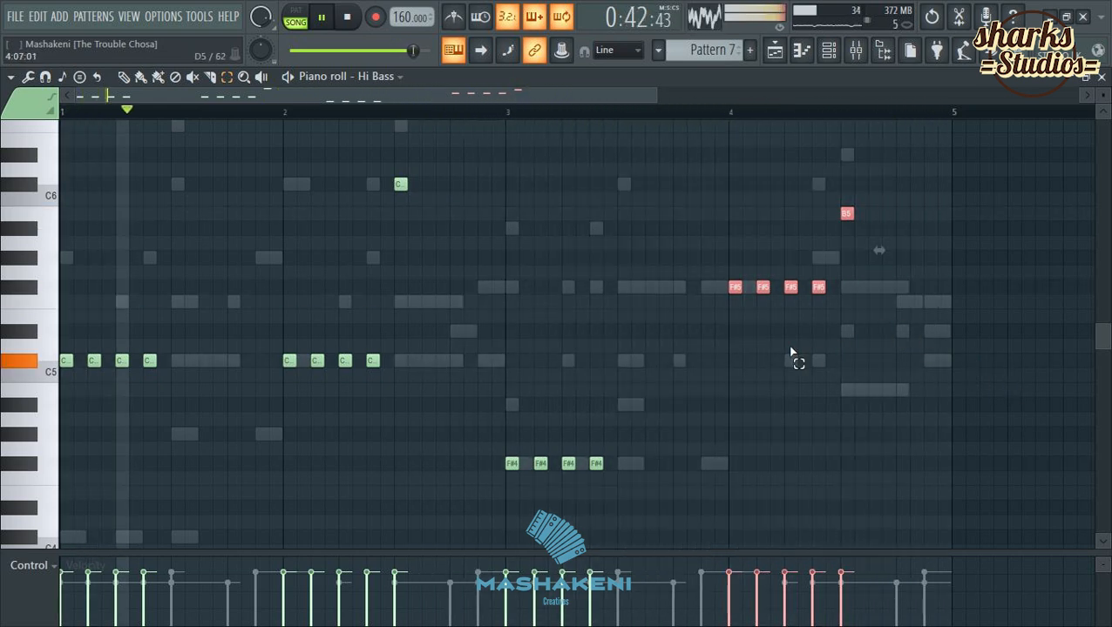
{"action": "left_click", "coordinate": [816, 286]}
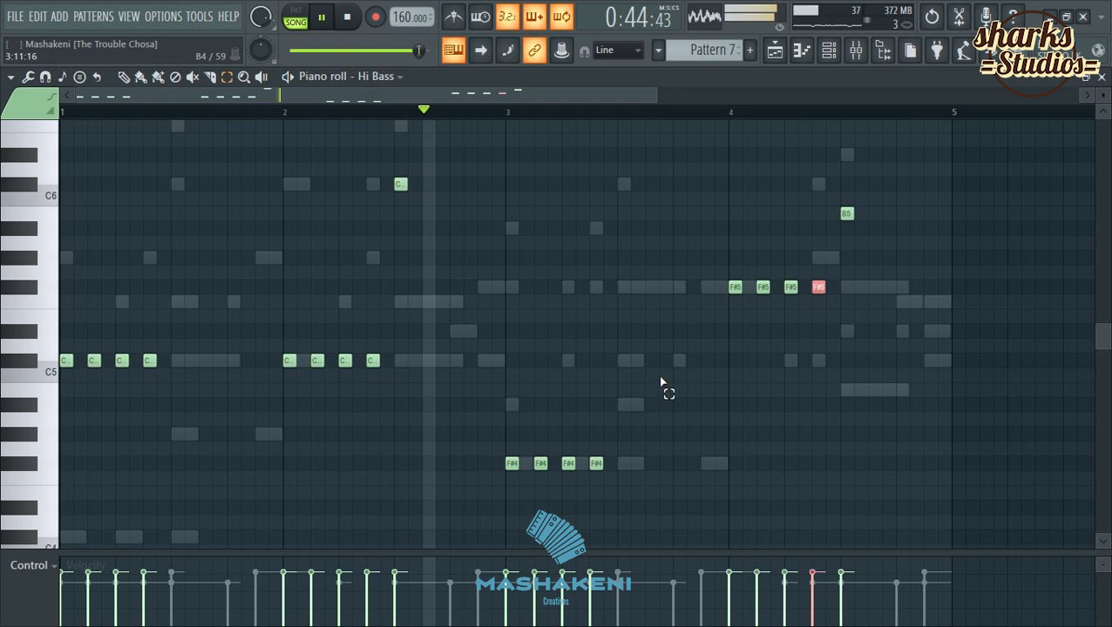
{"action": "left_click", "coordinate": [762, 288], "text": "ctrl"}
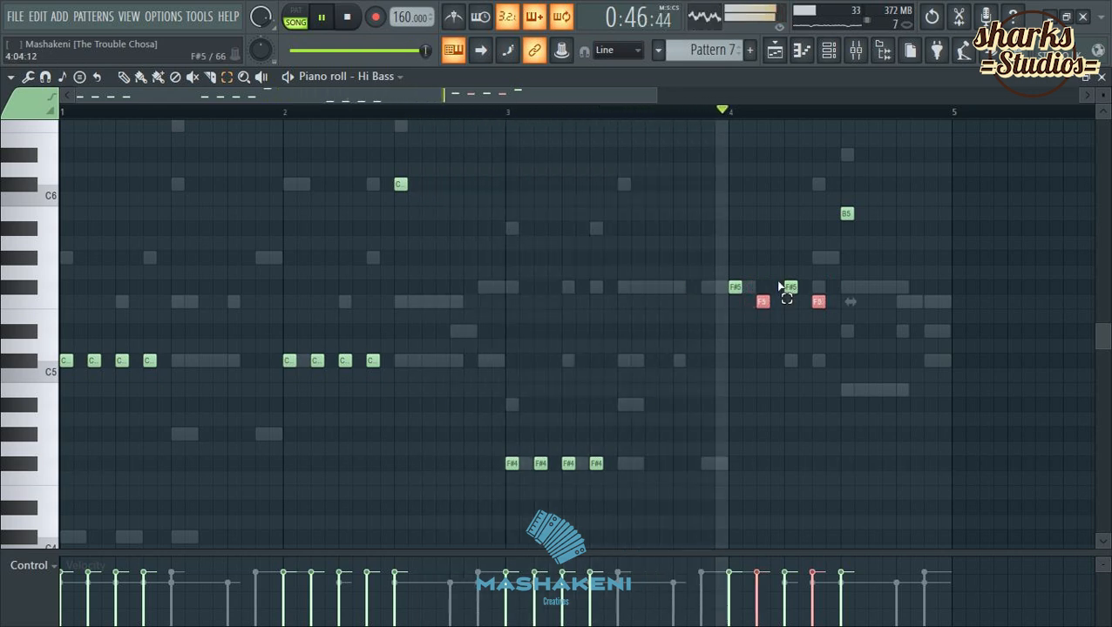
{"action": "key", "text": "ctrl+Down"}
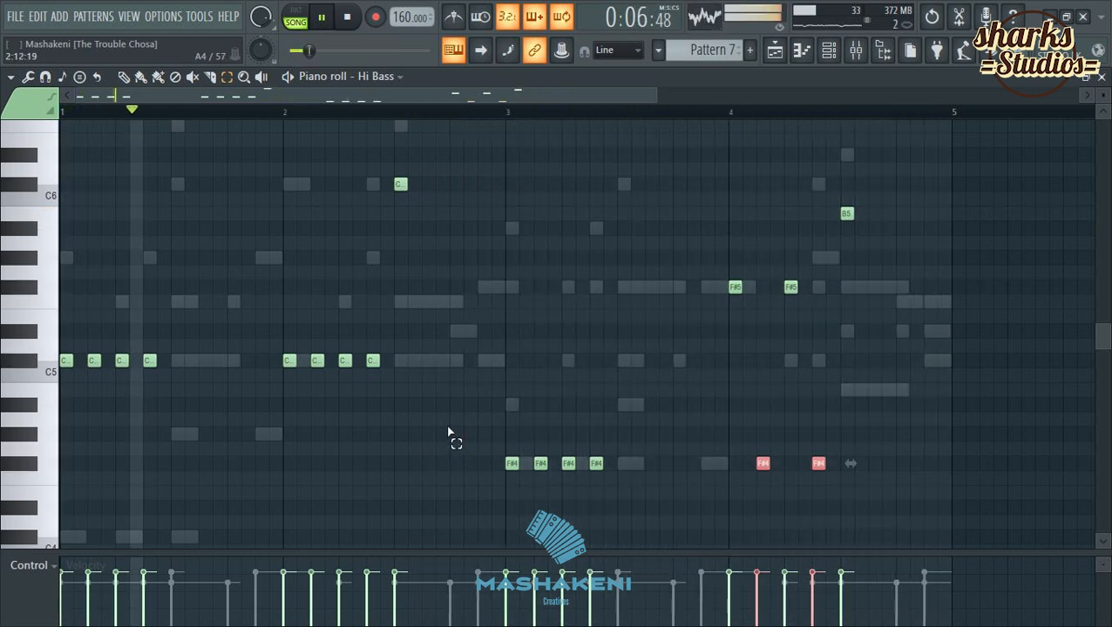
Raise the first and third C#5 notes in the Hi Bass's bar 2 one octave to C#6.
{"action": "left_click", "coordinate": [347, 361]}
{"action": "left_click", "coordinate": [289, 361], "text": "shift"}
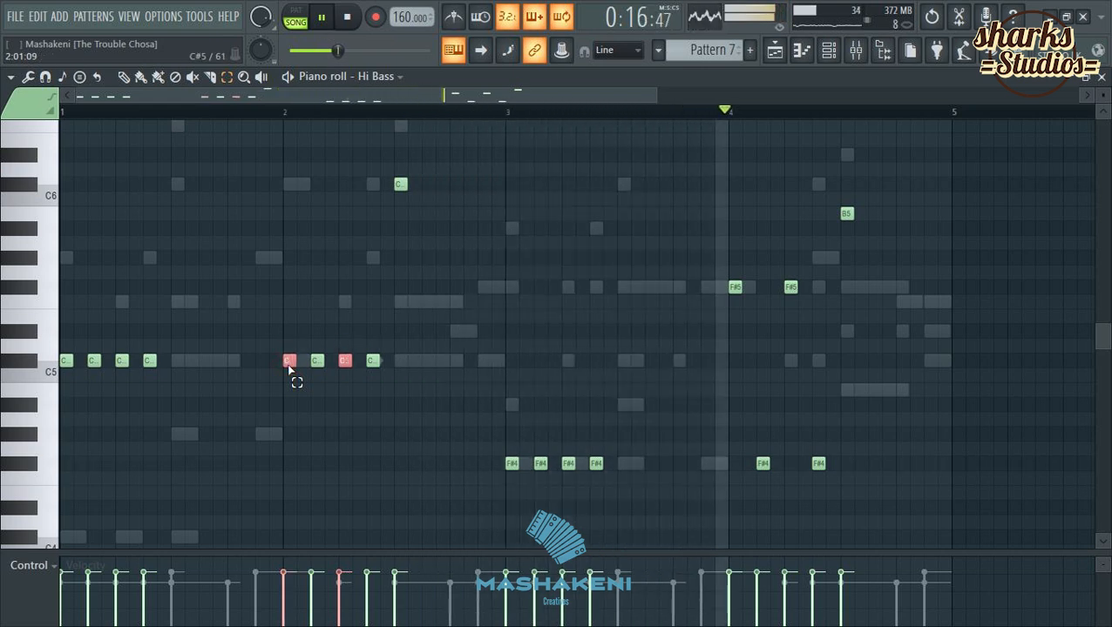
{"action": "key", "text": "ctrl+Up"}
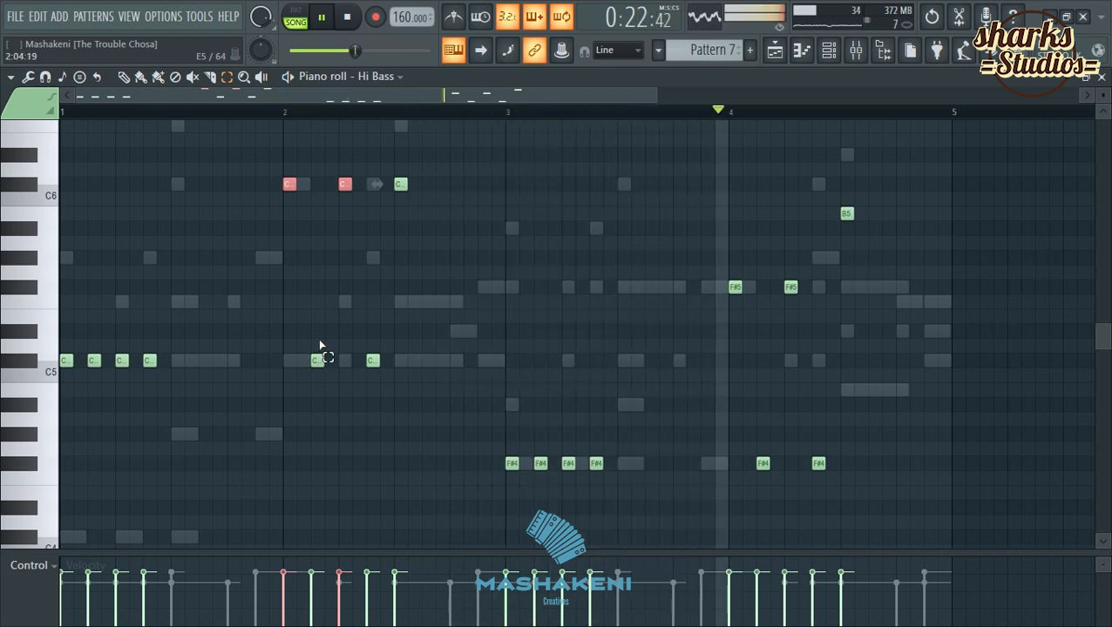
Move the Hi Bass's first bar 3 note to F#5 and add D#5 notes at steps 13–15 of bar 2 and step 15 of bar 4.
{"action": "left_click", "coordinate": [126, 78]}
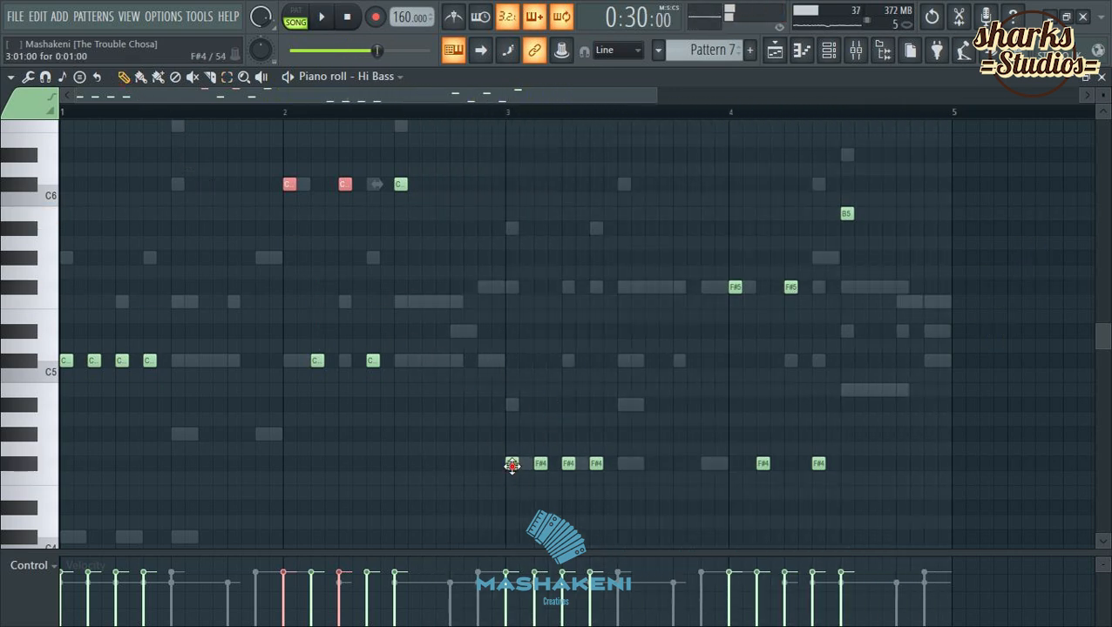
{"action": "left_click", "coordinate": [469, 332]}
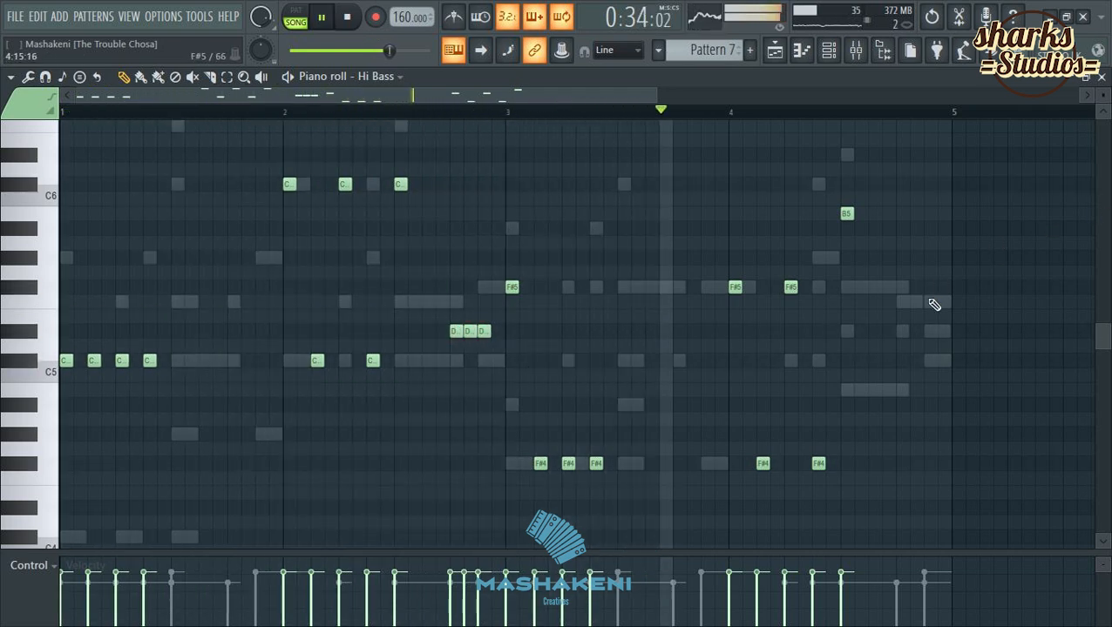
{"action": "left_click", "coordinate": [930, 346]}
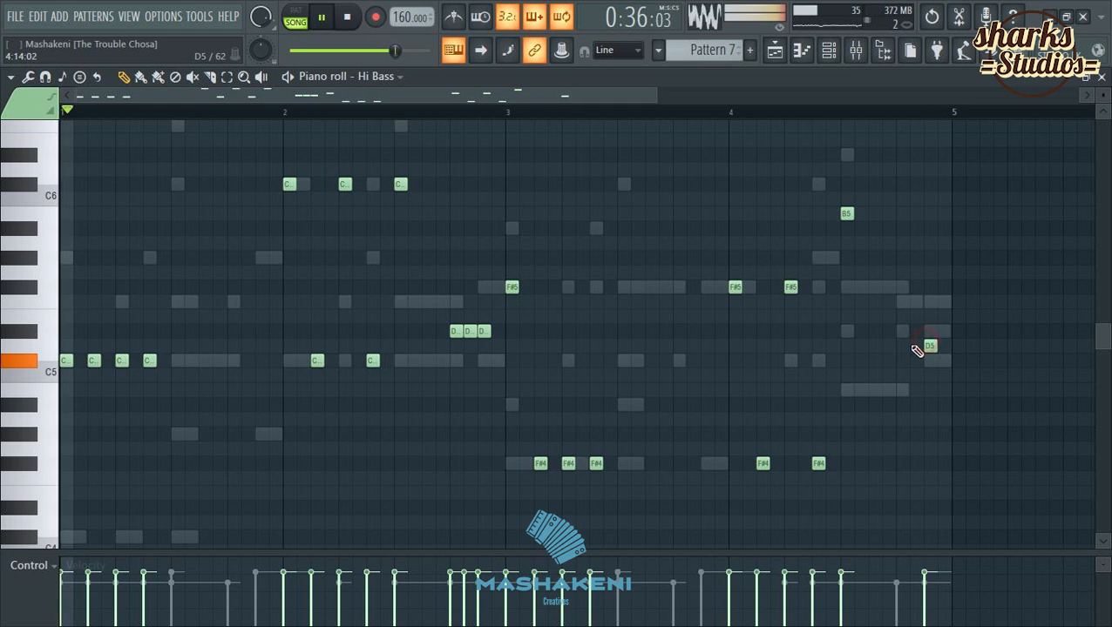
{"action": "right_click", "coordinate": [928, 346]}
{"action": "left_click", "coordinate": [930, 332]}
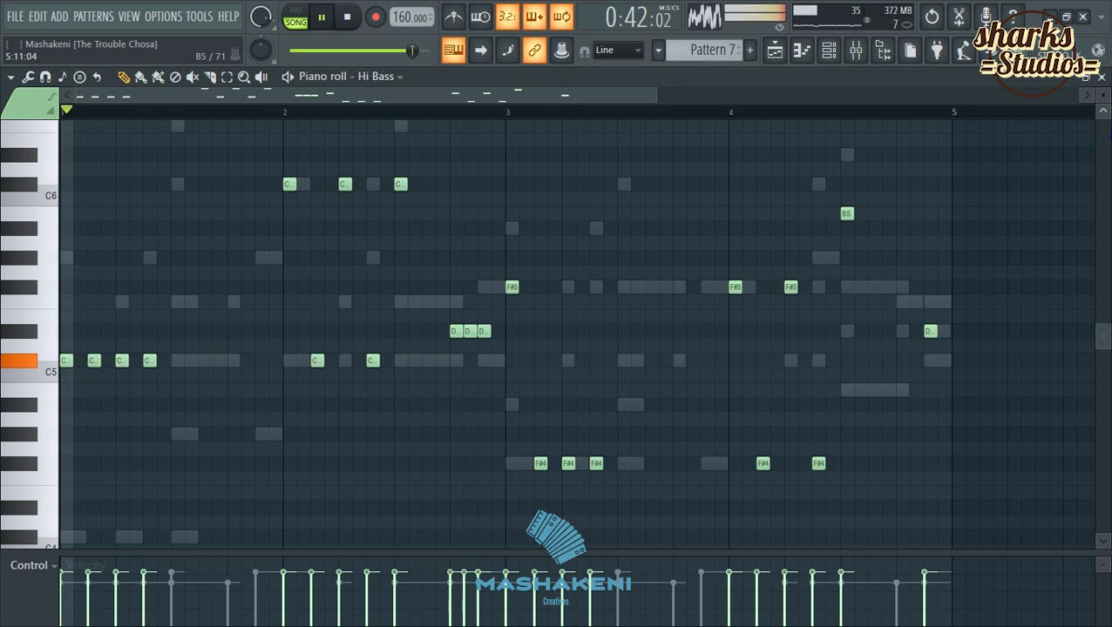
Close the piano roll and copy the Hi Bass notes into the Mid Bass and Low Bass channels.
{"action": "left_click", "coordinate": [1100, 77]}
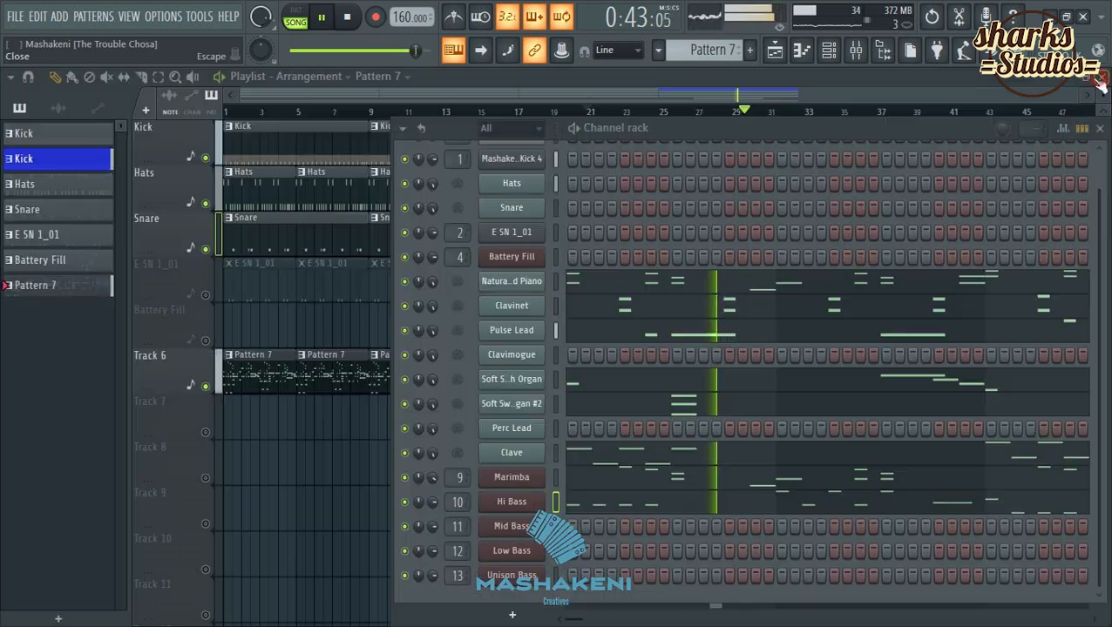
{"action": "right_click", "coordinate": [529, 505]}
{"action": "left_click", "coordinate": [720, 411]}
{"action": "right_click", "coordinate": [529, 526]}
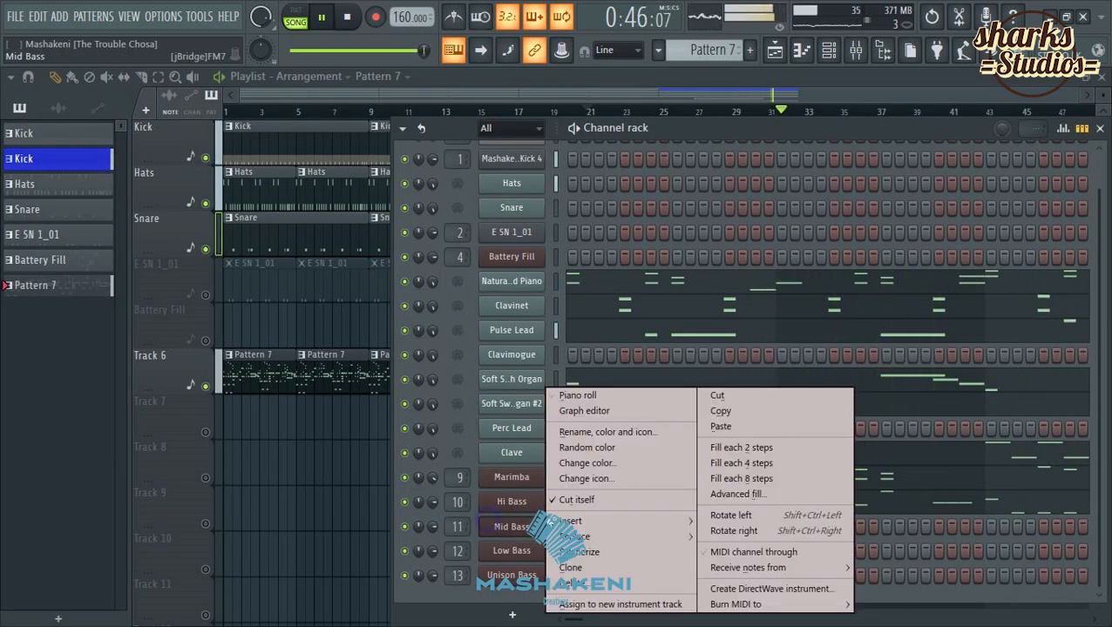
{"action": "left_click", "coordinate": [721, 427]}
{"action": "right_click", "coordinate": [523, 551]}
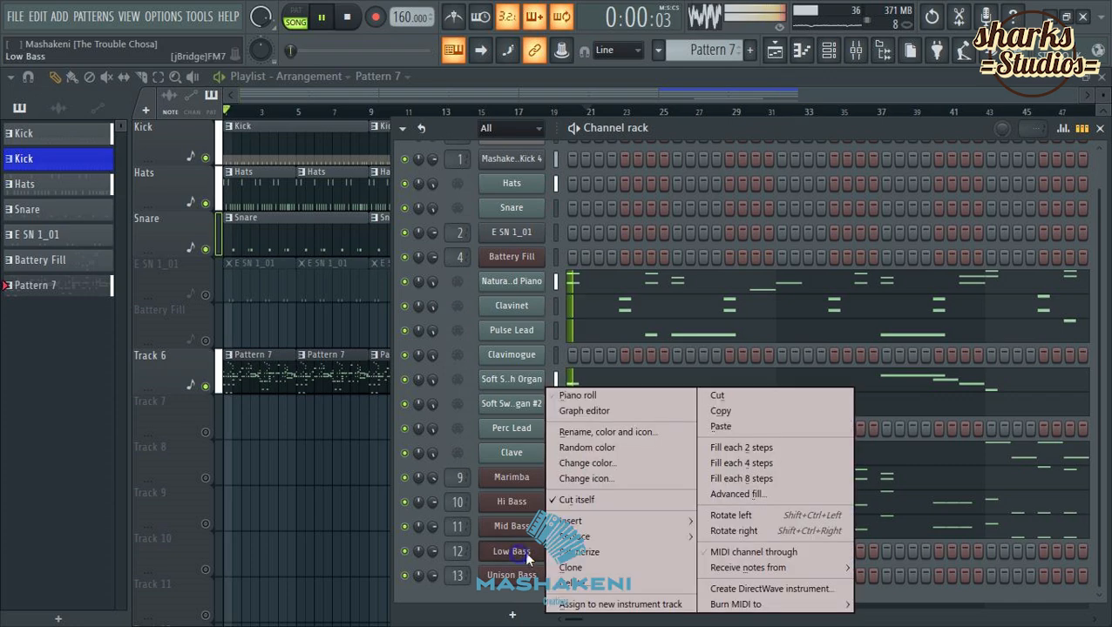
{"action": "left_click", "coordinate": [720, 427]}
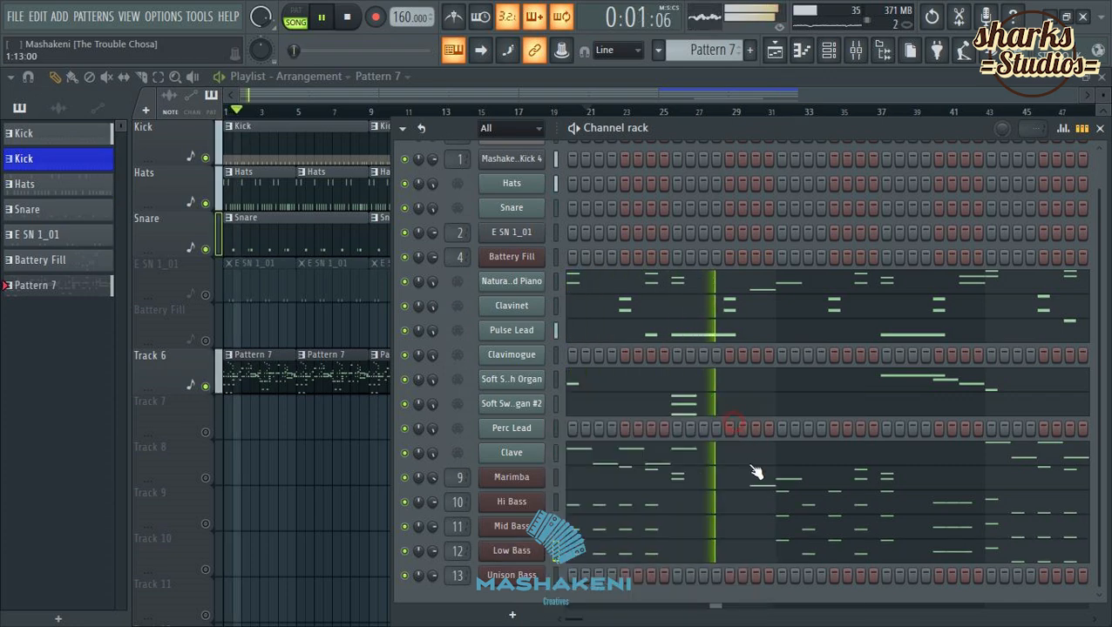
Load the Yamaha bank that begins with BRASS 1 into the Low Bass's FM7 and open its Easy Edit page before closing the plugin.
{"action": "left_click", "coordinate": [518, 551]}
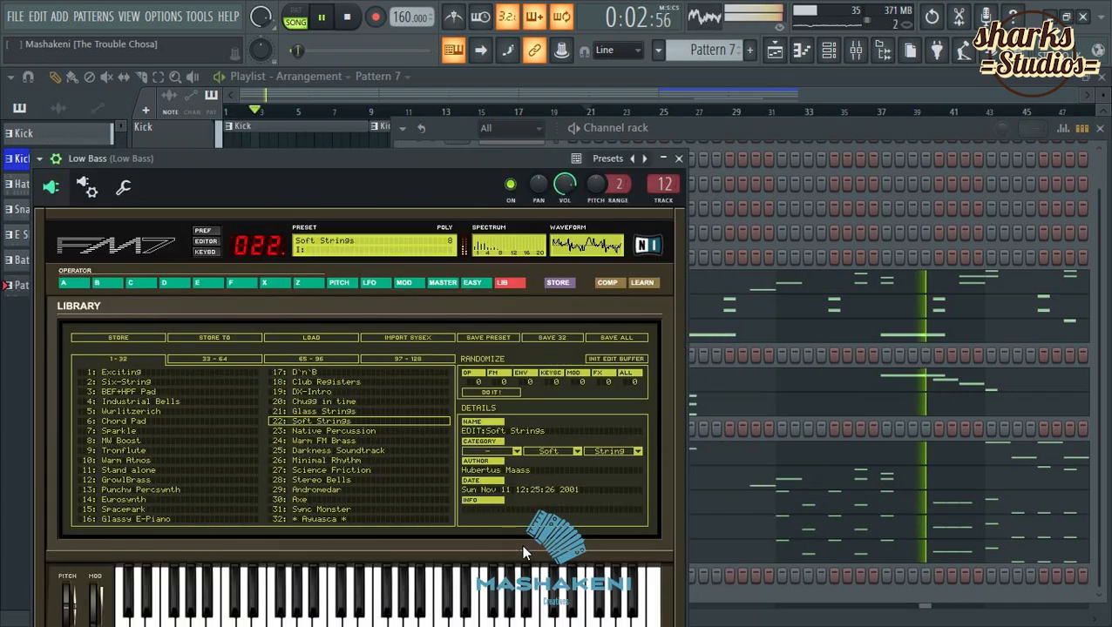
{"action": "left_click", "coordinate": [338, 339]}
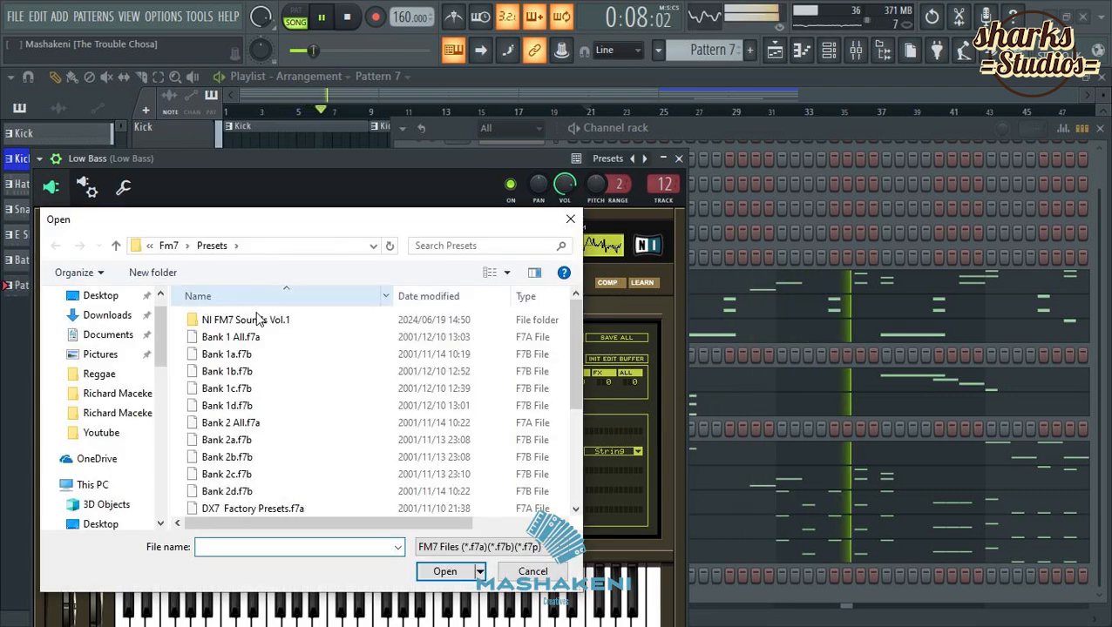
{"action": "scroll", "coordinate": [292, 405], "scroll_direction": "down", "scroll_amount": 1}
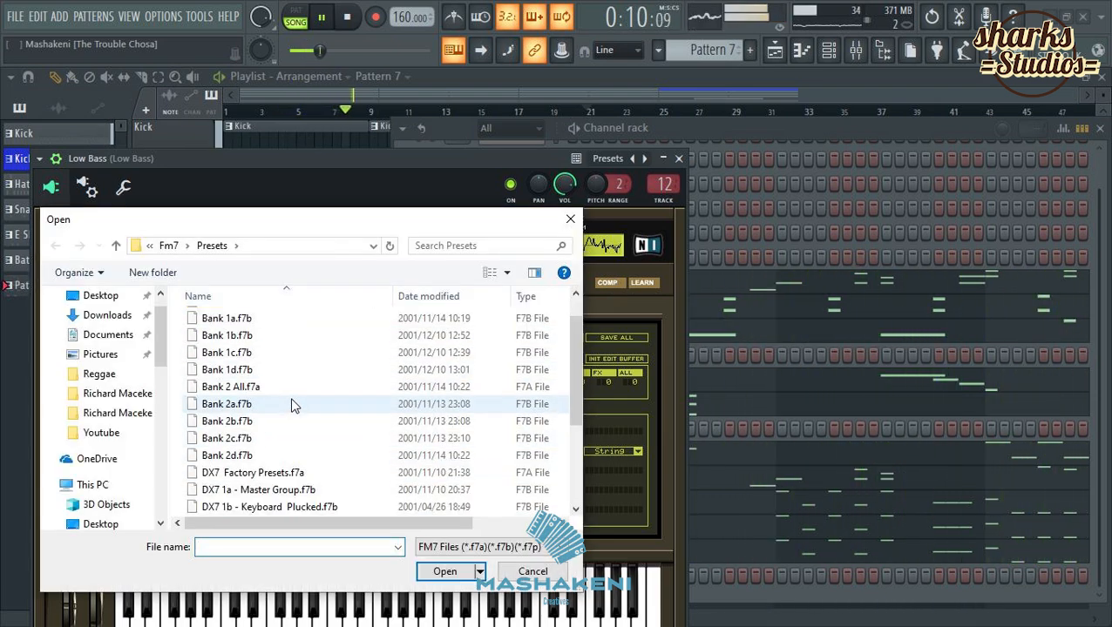
{"action": "scroll", "coordinate": [293, 405], "scroll_direction": "up", "scroll_amount": 1}
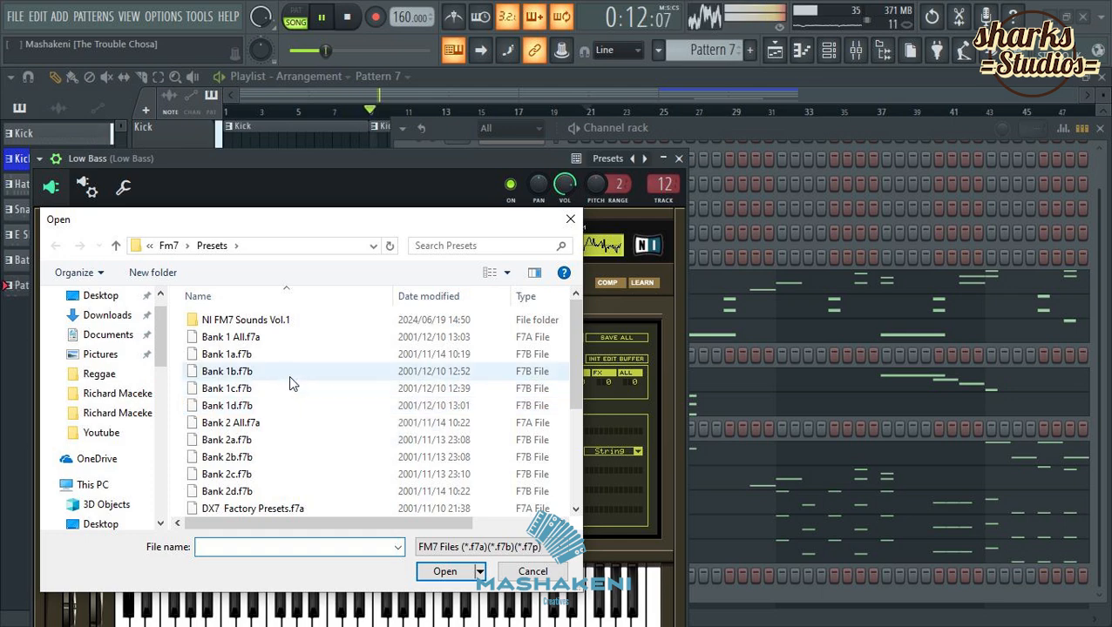
{"action": "scroll", "coordinate": [290, 380], "scroll_direction": "down", "scroll_amount": 2}
{"action": "left_click", "coordinate": [288, 439]}
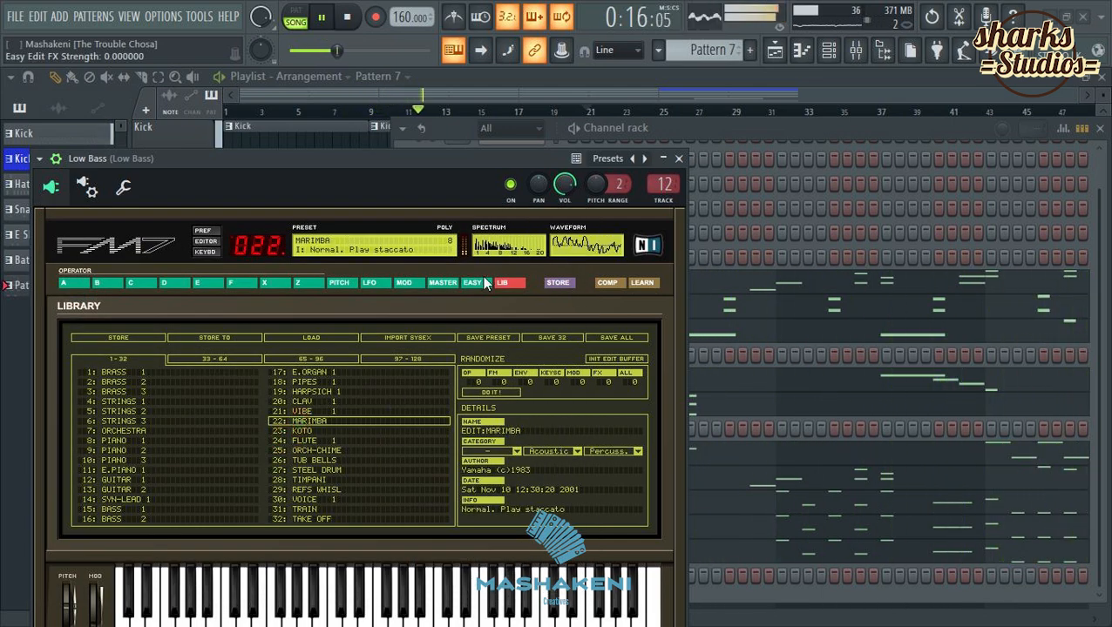
{"action": "left_click", "coordinate": [472, 284]}
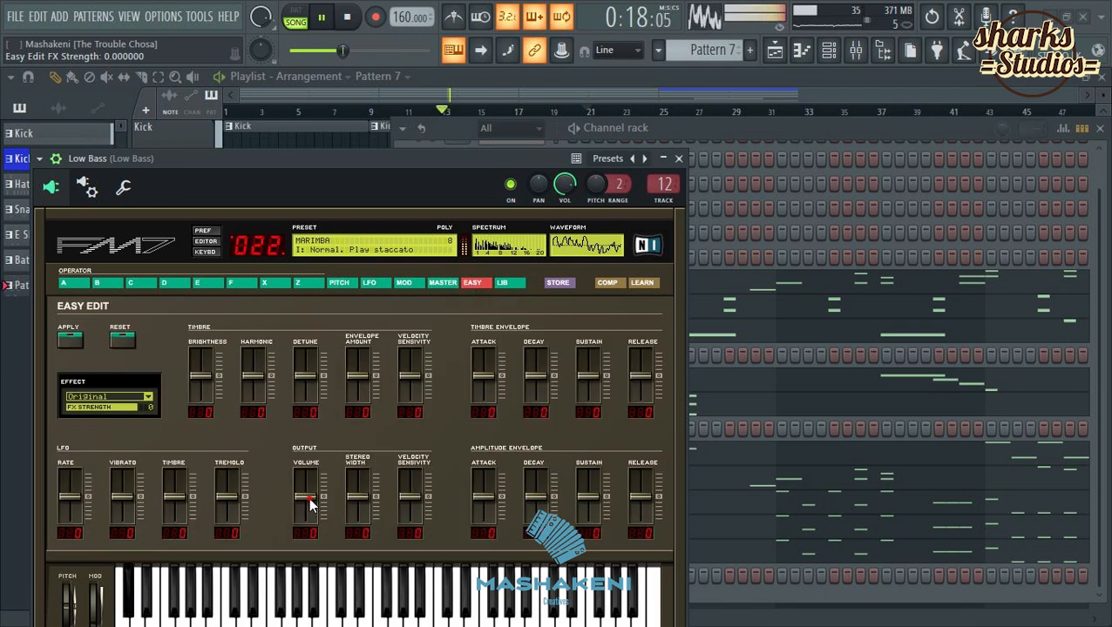
{"action": "left_click", "coordinate": [678, 160]}
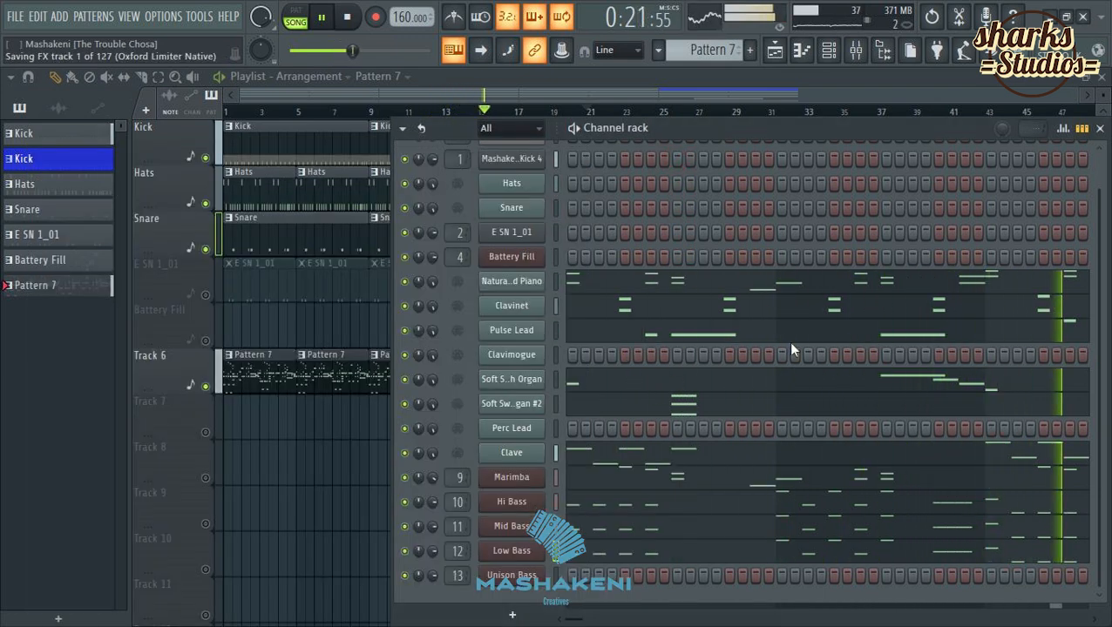
Draw a C#5 note spanning all of bar 2 in the Unison Bass channel's piano roll.
{"action": "left_click_drag", "start_coordinate": [731, 139], "coordinate": [660, 91]}
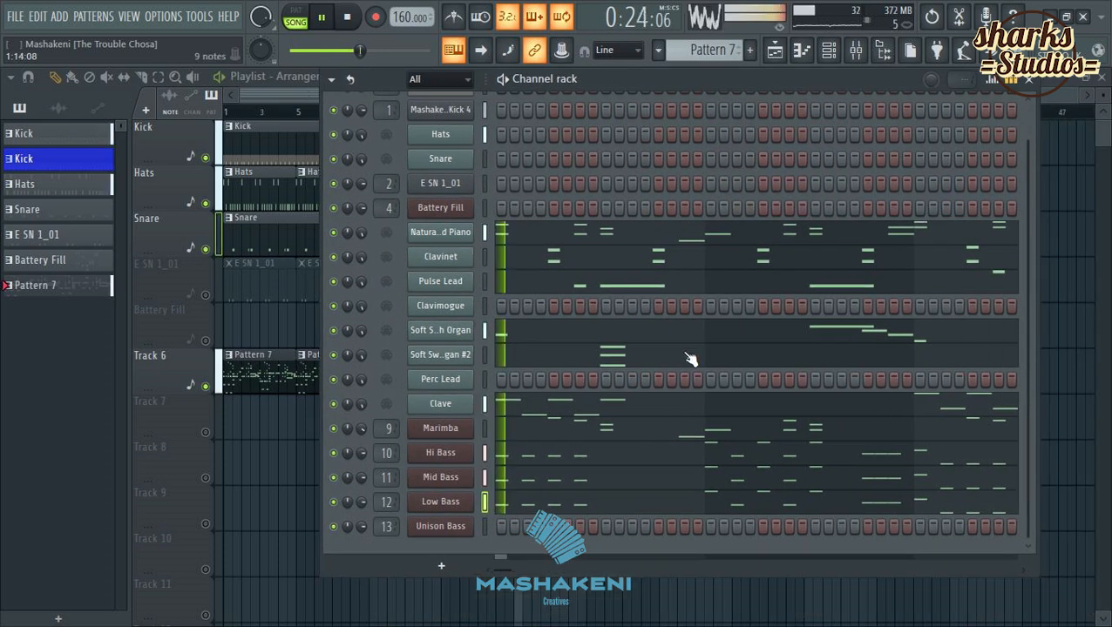
{"action": "right_click", "coordinate": [445, 528]}
{"action": "left_click", "coordinate": [541, 396]}
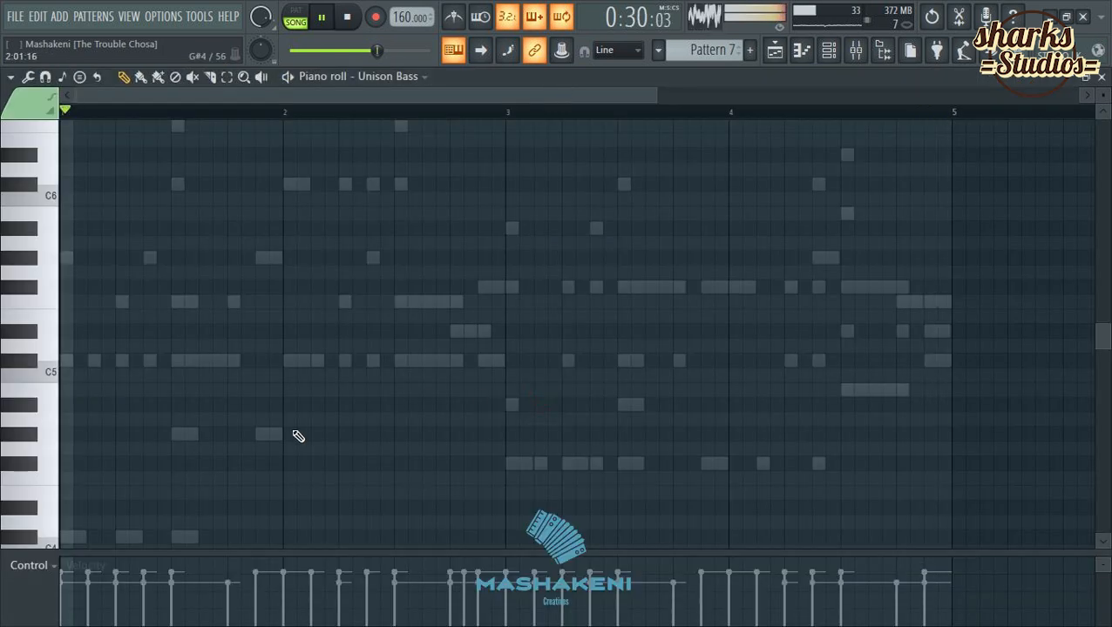
{"action": "right_click", "coordinate": [293, 350]}
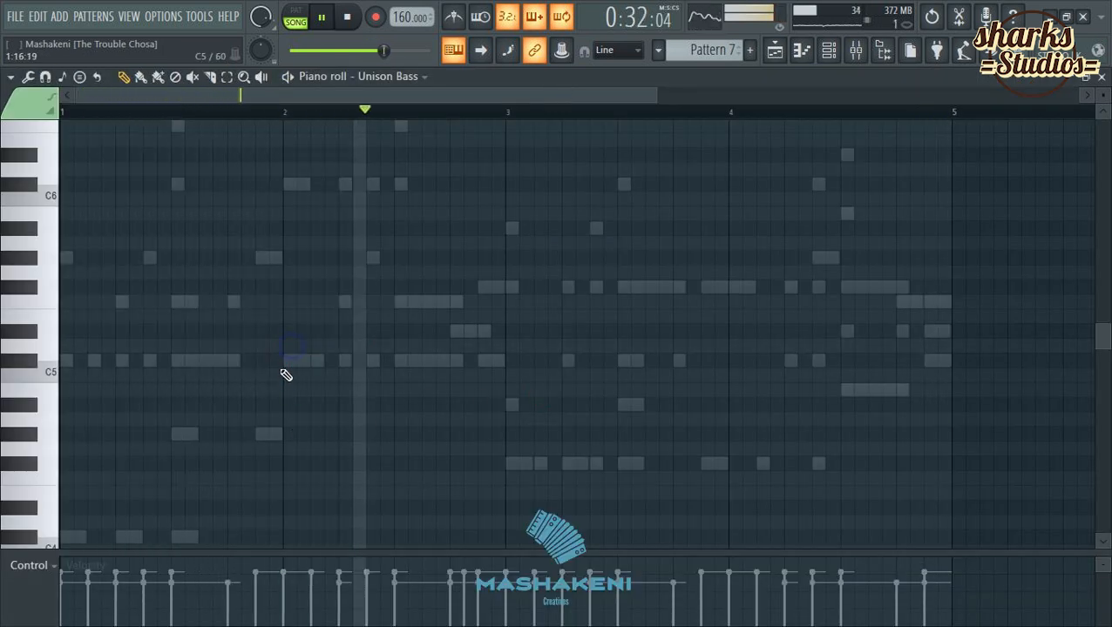
{"action": "left_click", "coordinate": [289, 364]}
{"action": "left_click_drag", "start_coordinate": [297, 363], "coordinate": [507, 369]}
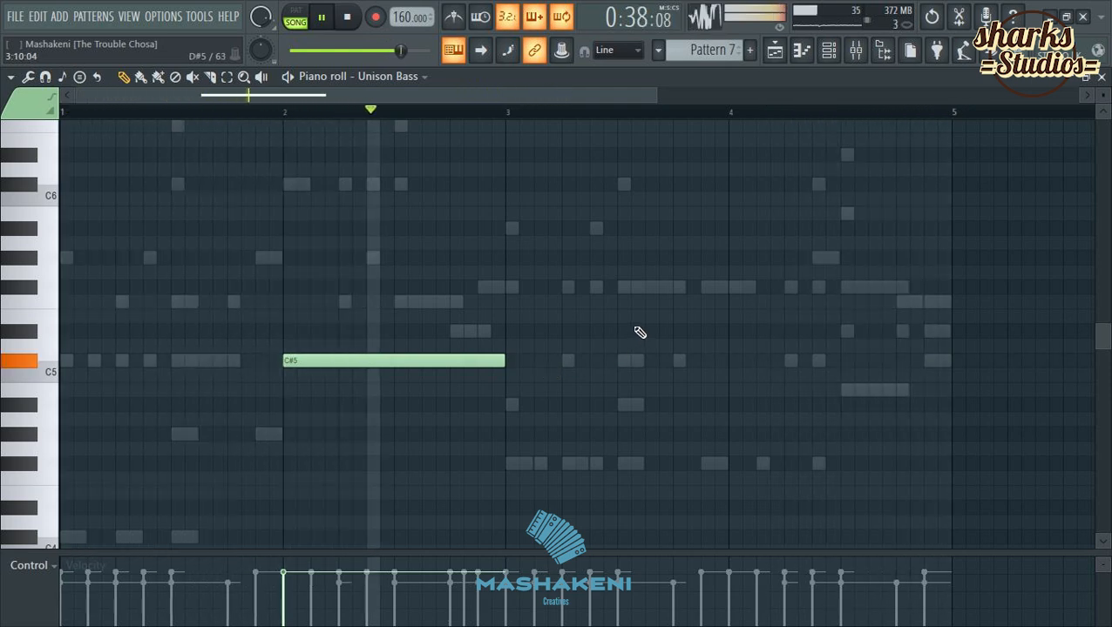
Fill the Unison Bass's bar 4 with an F#4 note over the first half and a B4 note over the second half.
{"action": "left_click", "coordinate": [730, 392]}
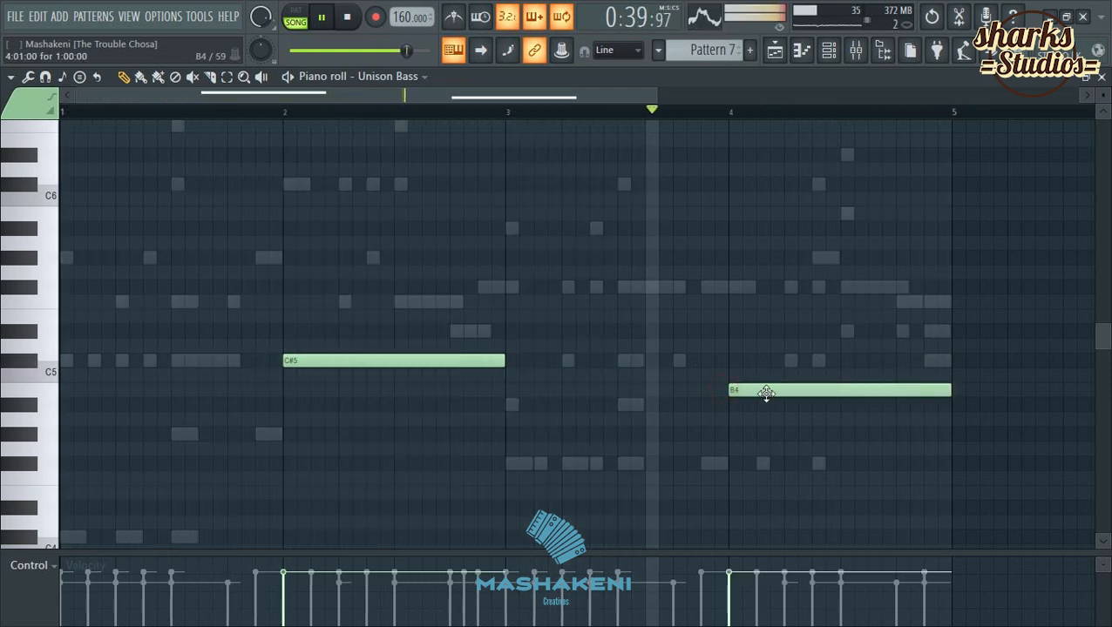
{"action": "right_click", "coordinate": [764, 391]}
{"action": "left_click", "coordinate": [737, 463]}
{"action": "left_click_drag", "start_coordinate": [946, 467], "coordinate": [839, 465]}
{"action": "left_click", "coordinate": [843, 390]}
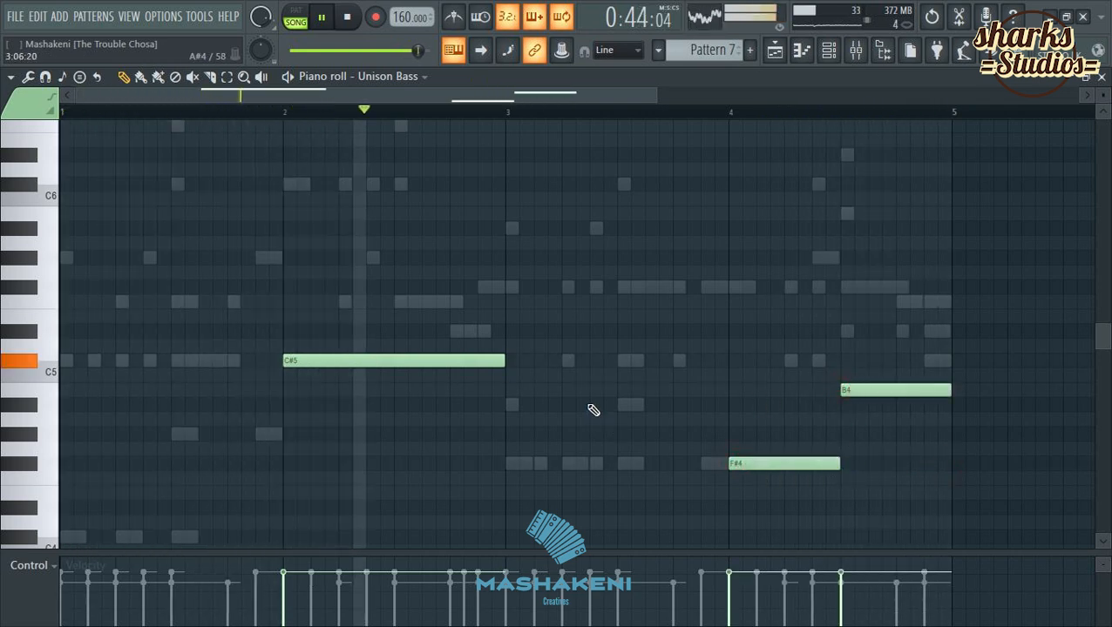
{"action": "scroll", "coordinate": [808, 124], "scroll_direction": "down", "scroll_amount": 1}
{"action": "scroll", "coordinate": [810, 122], "scroll_direction": "down", "scroll_amount": 2}
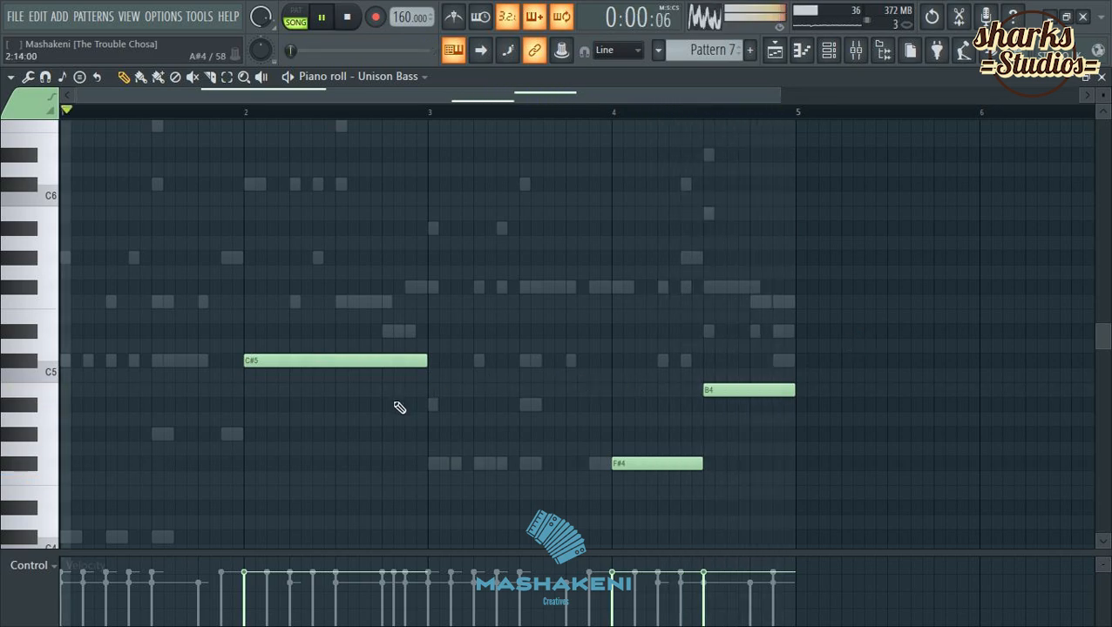
Replace the Unison Bass channel's instrument with LegacyCell and show its plugin interface.
{"action": "left_click", "coordinate": [1100, 77]}
{"action": "right_click", "coordinate": [444, 528]}
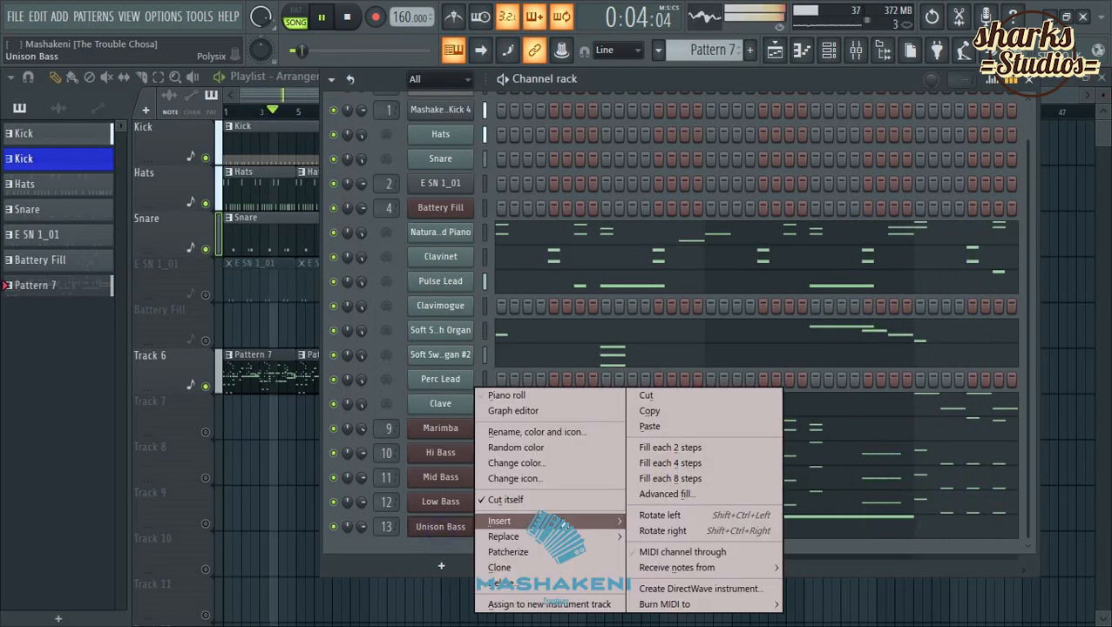
{"action": "mouse_move", "coordinate": [542, 537]}
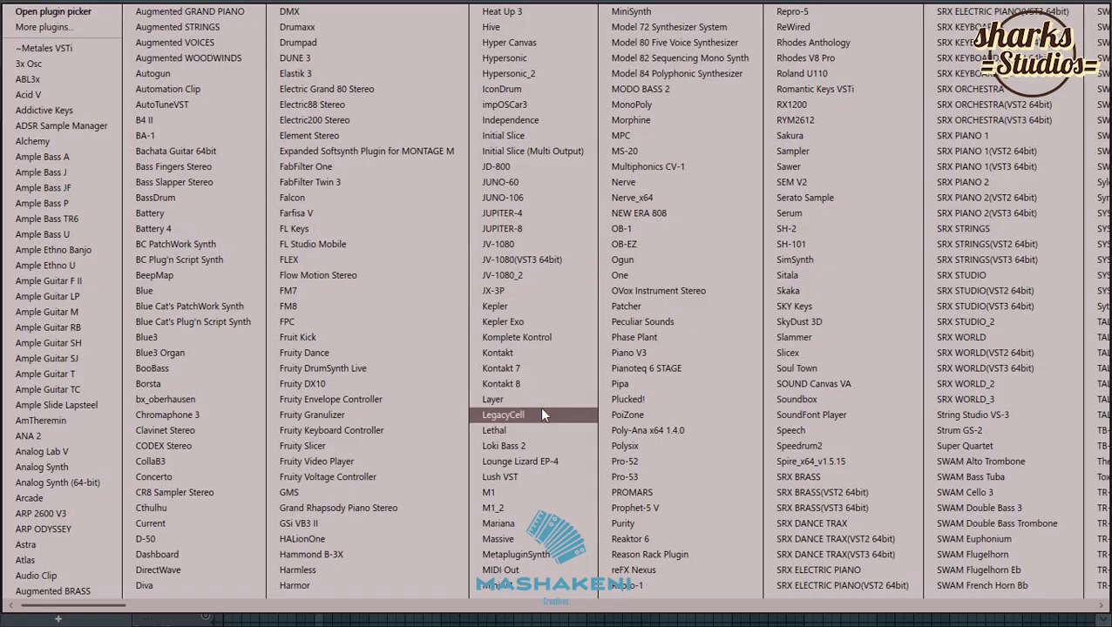
{"action": "left_click", "coordinate": [508, 417]}
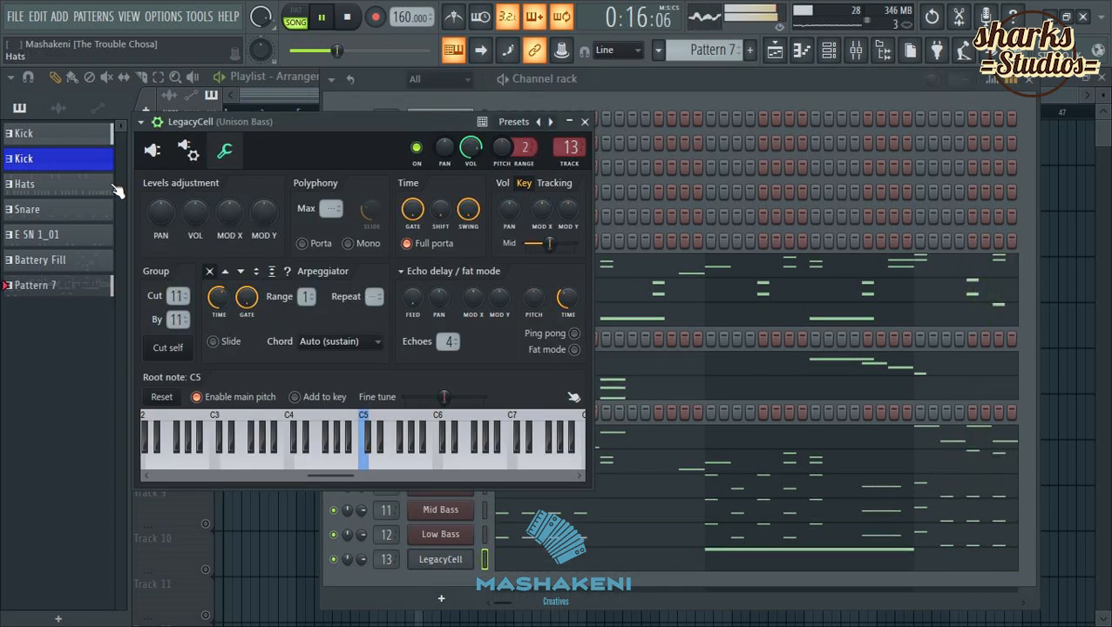
{"action": "left_click", "coordinate": [153, 151]}
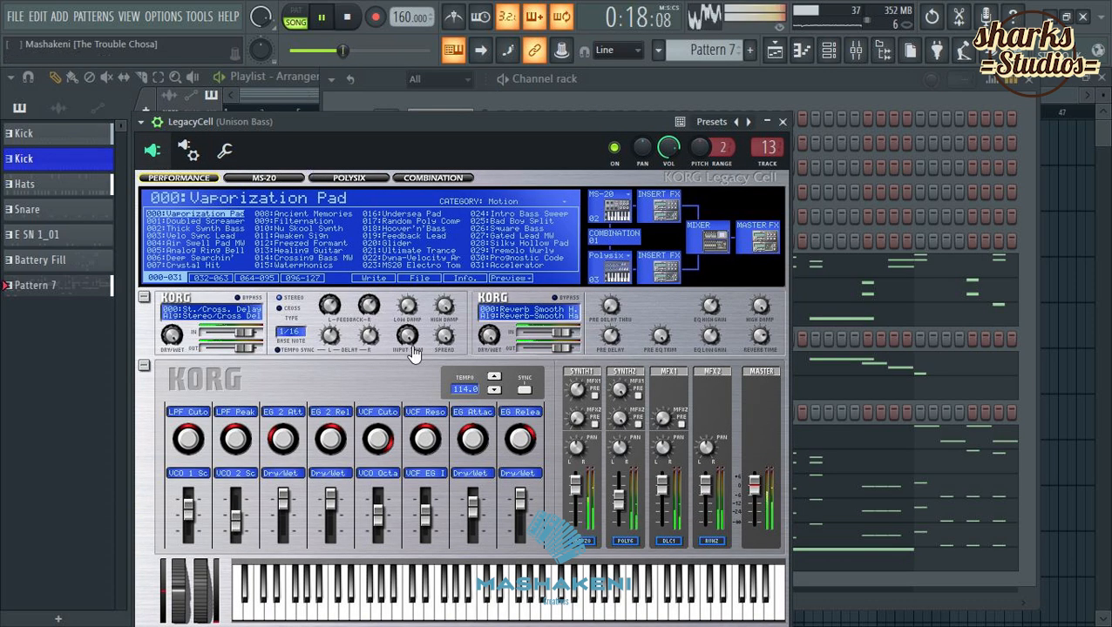
Audition LegacyCell's presets one after another as far as Ancient Memories.
{"action": "left_click", "coordinate": [749, 123]}
{"action": "left_click", "coordinate": [749, 123]}
{"action": "left_click", "coordinate": [749, 123]}
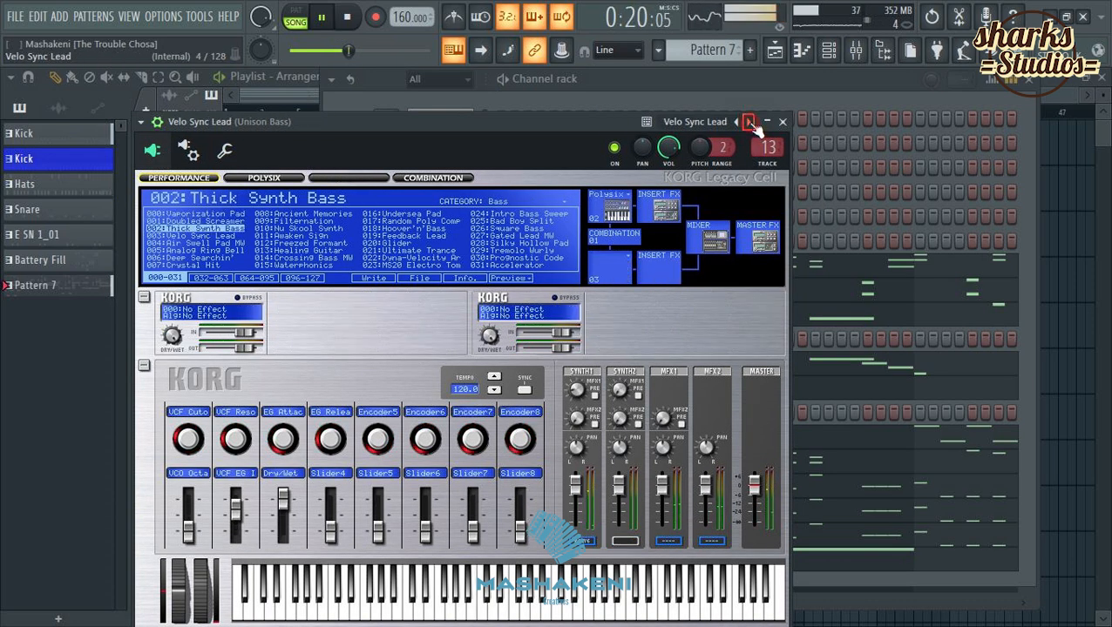
{"action": "left_click", "coordinate": [750, 122]}
{"action": "left_click", "coordinate": [749, 122]}
{"action": "left_click", "coordinate": [750, 122]}
{"action": "left_click", "coordinate": [749, 123]}
{"action": "left_click", "coordinate": [749, 123]}
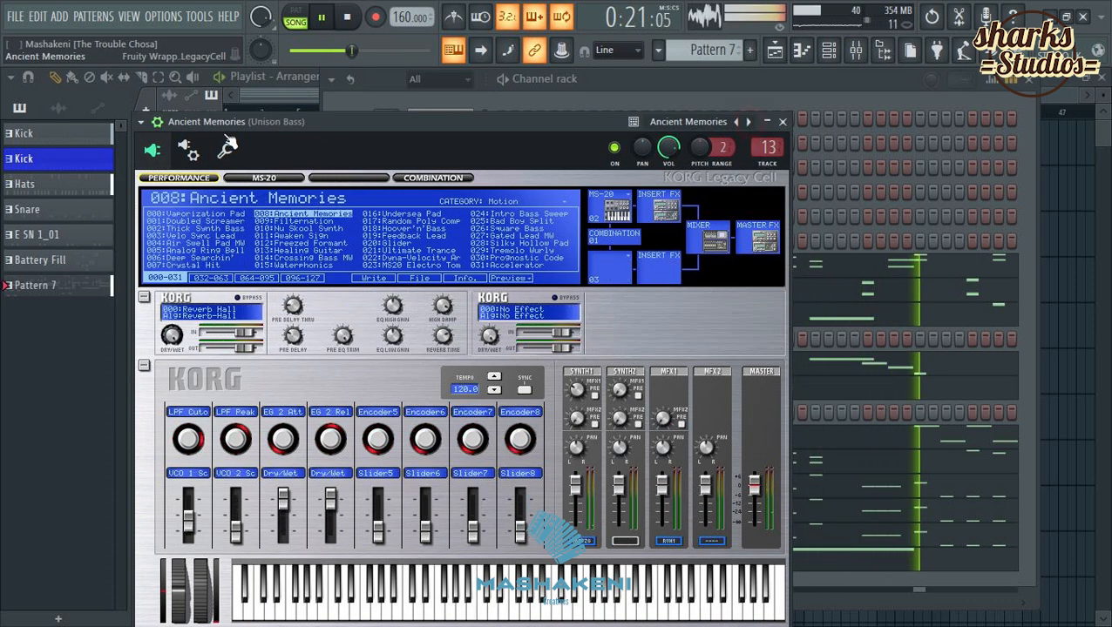
Load the Nu Breaks Drive preset in LegacyCell and close the plugin window.
{"action": "left_click", "coordinate": [140, 127]}
{"action": "mouse_move", "coordinate": [268, 172]}
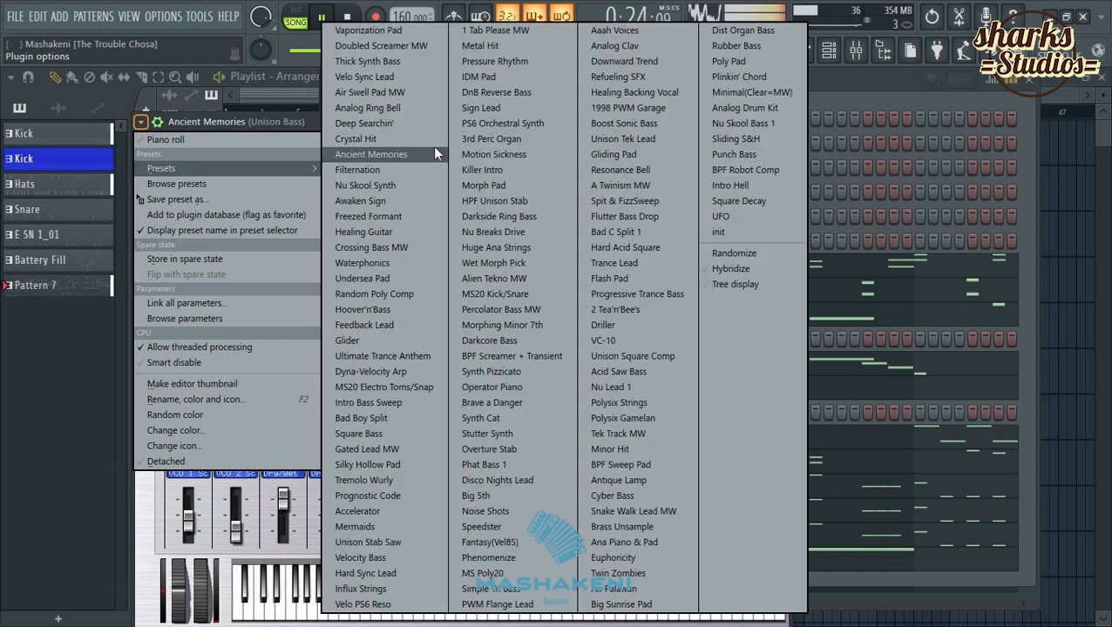
{"action": "key", "text": "n"}
{"action": "key", "text": "n"}
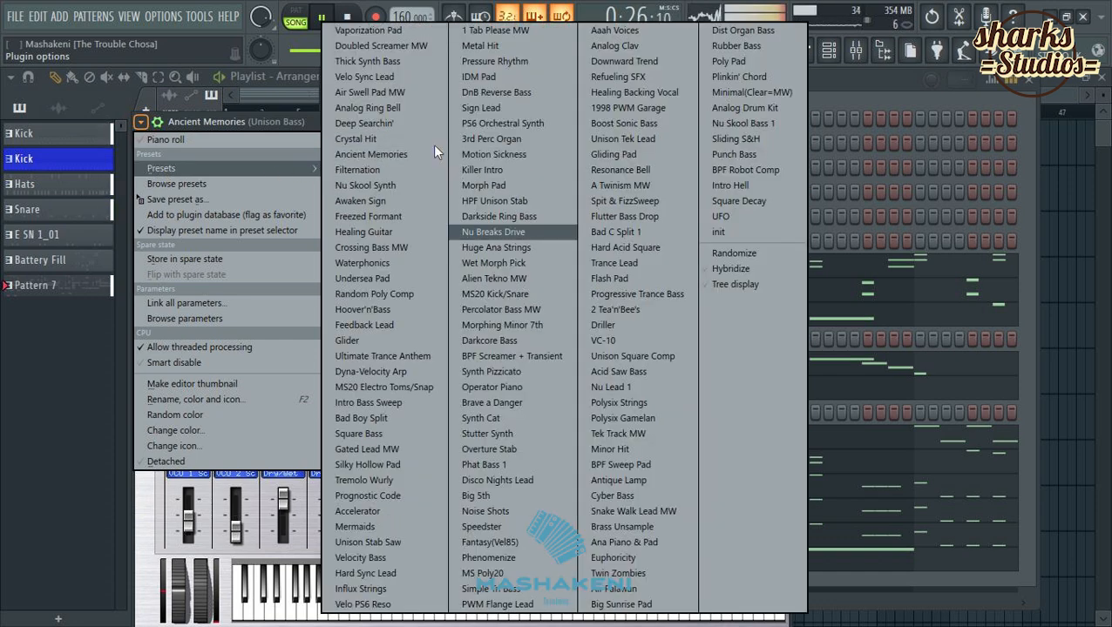
{"action": "left_click", "coordinate": [485, 232]}
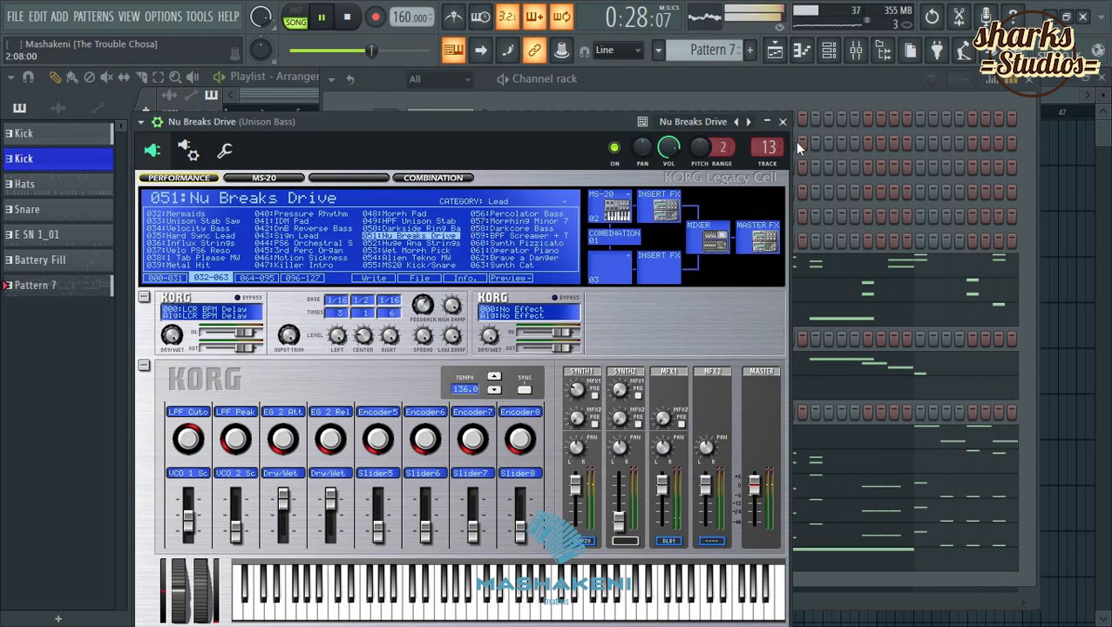
{"action": "left_click", "coordinate": [783, 123]}
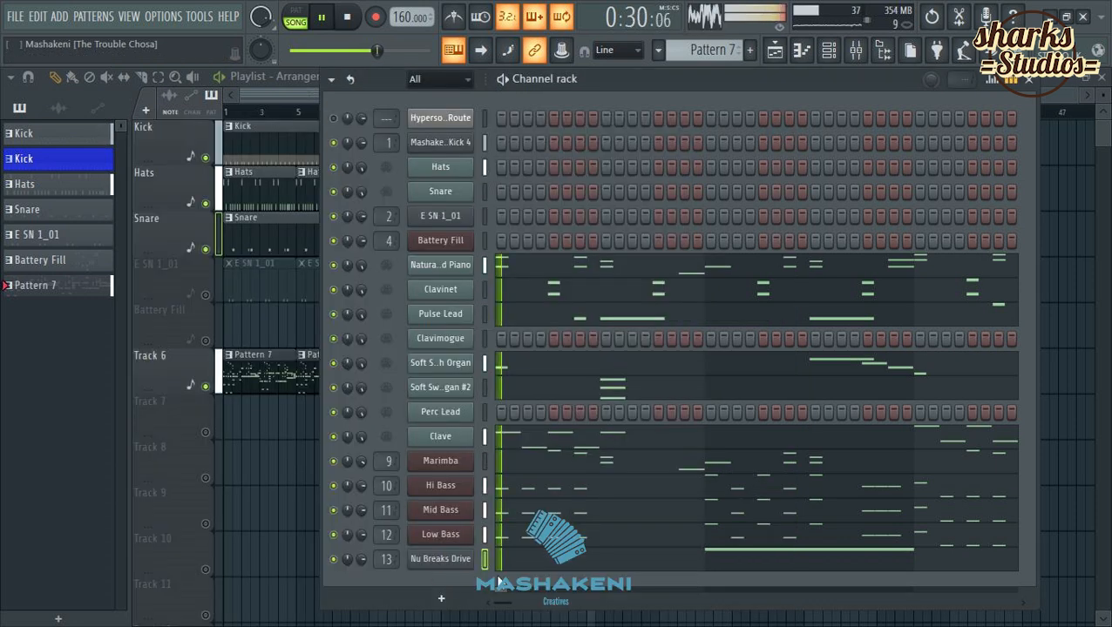
Add F#5, G#5 and A#5 notes at steps 9, 7 and 5 of bar 3 in the Nu Breaks Drive channel, with G#5 and A#5 softer.
{"action": "left_click", "coordinate": [564, 562]}
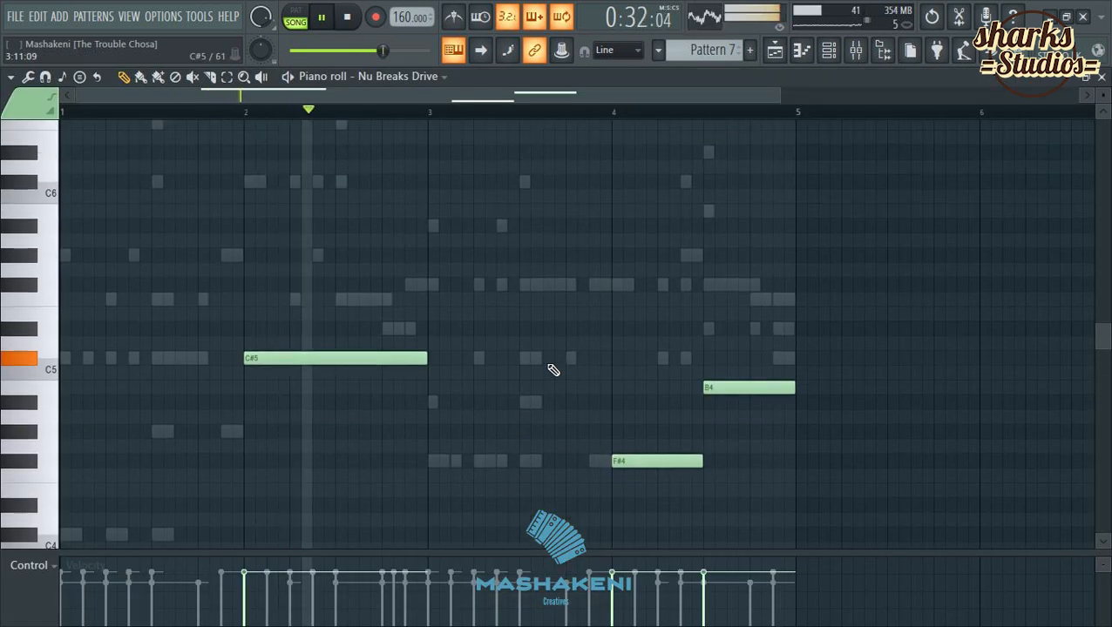
{"action": "left_click", "coordinate": [521, 287]}
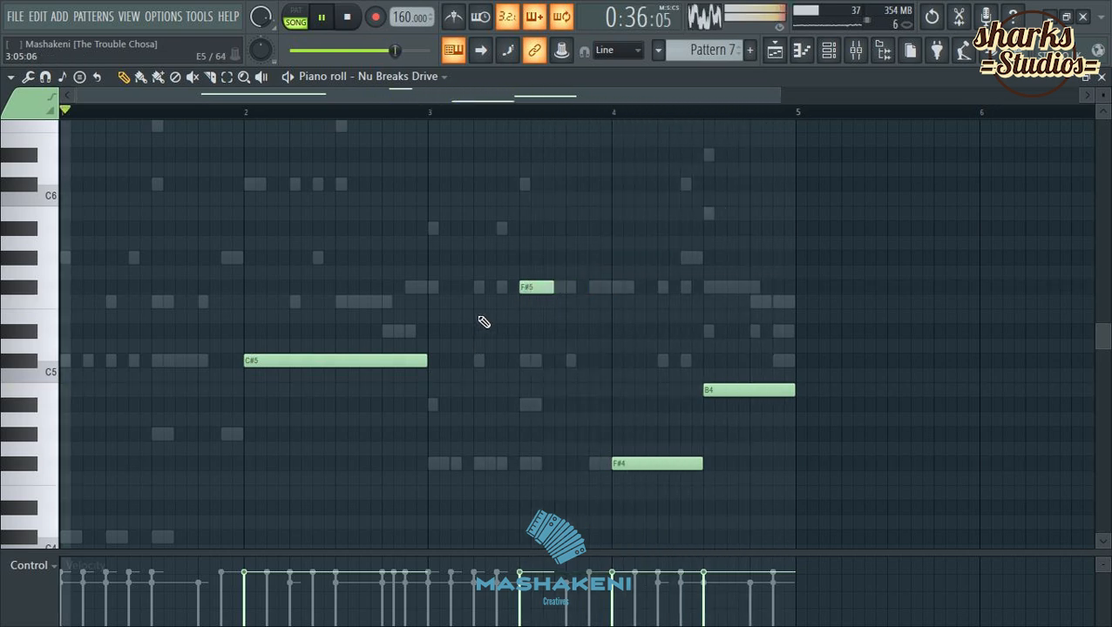
{"action": "left_click", "coordinate": [500, 259]}
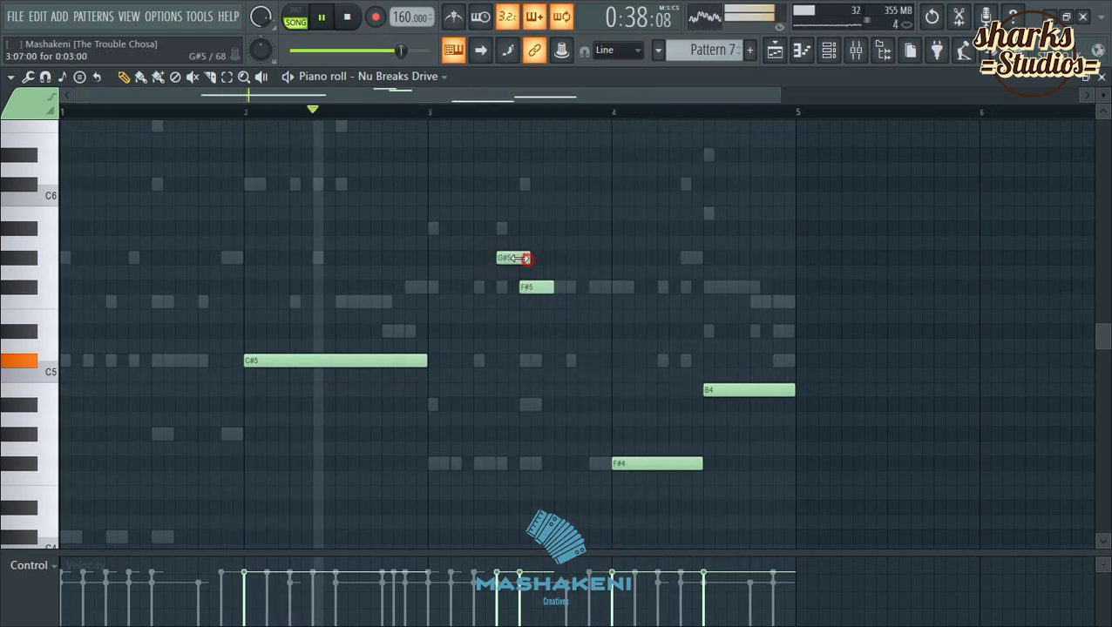
{"action": "left_click", "coordinate": [476, 228]}
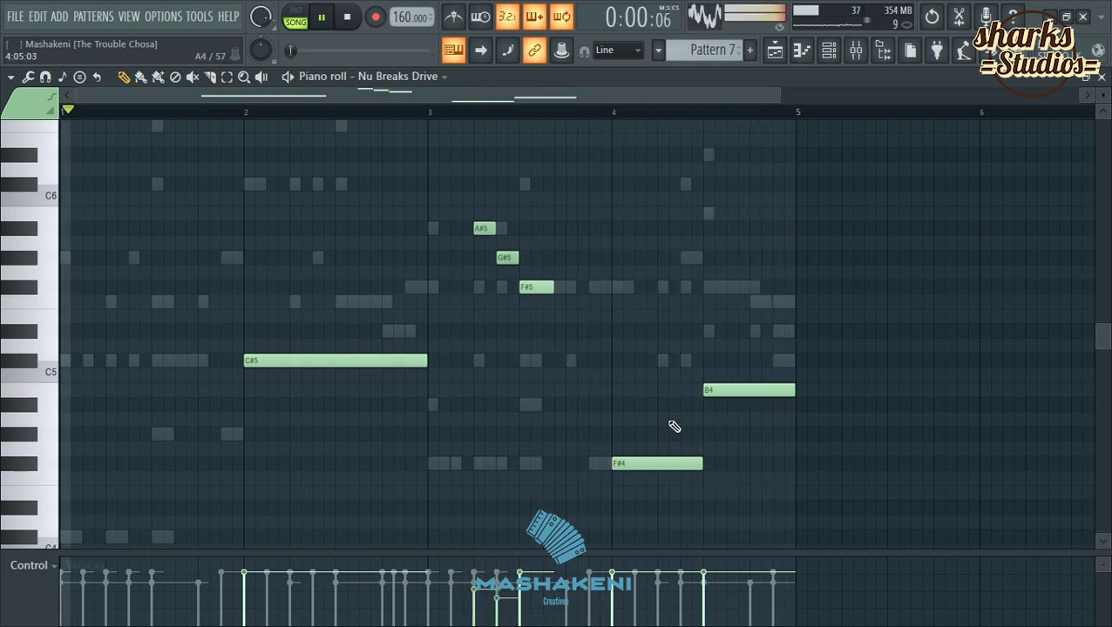
Lower the velocities of the F#4 and B4 notes in bar 4, close the piano roll and save the project.
{"action": "scroll", "coordinate": [672, 427], "scroll_direction": "down", "scroll_amount": 1}
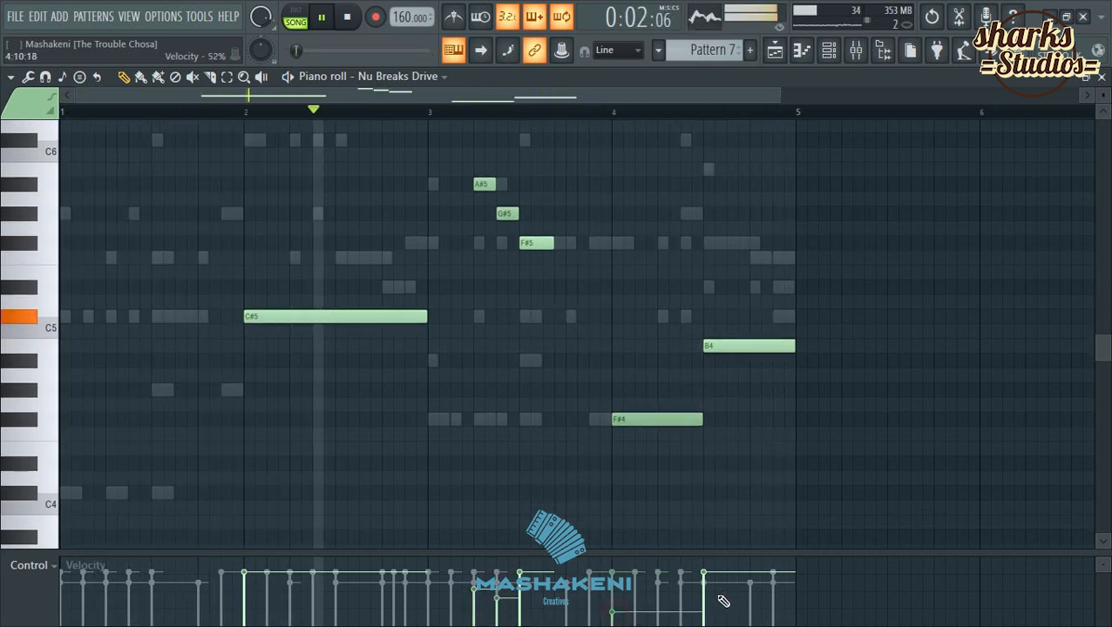
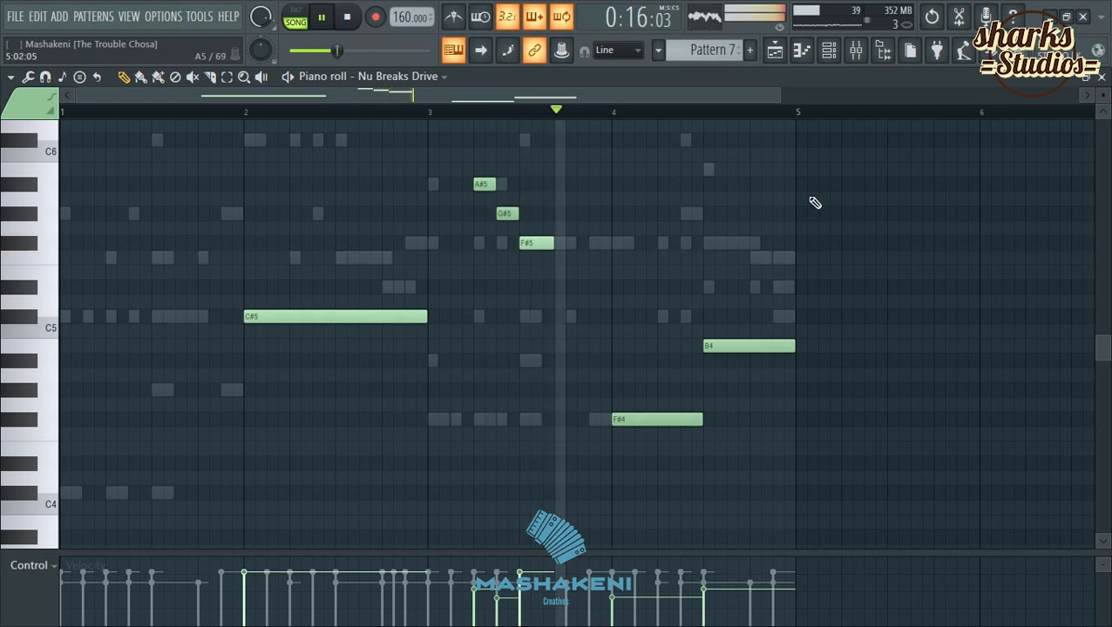
{"action": "left_click", "coordinate": [1102, 79]}
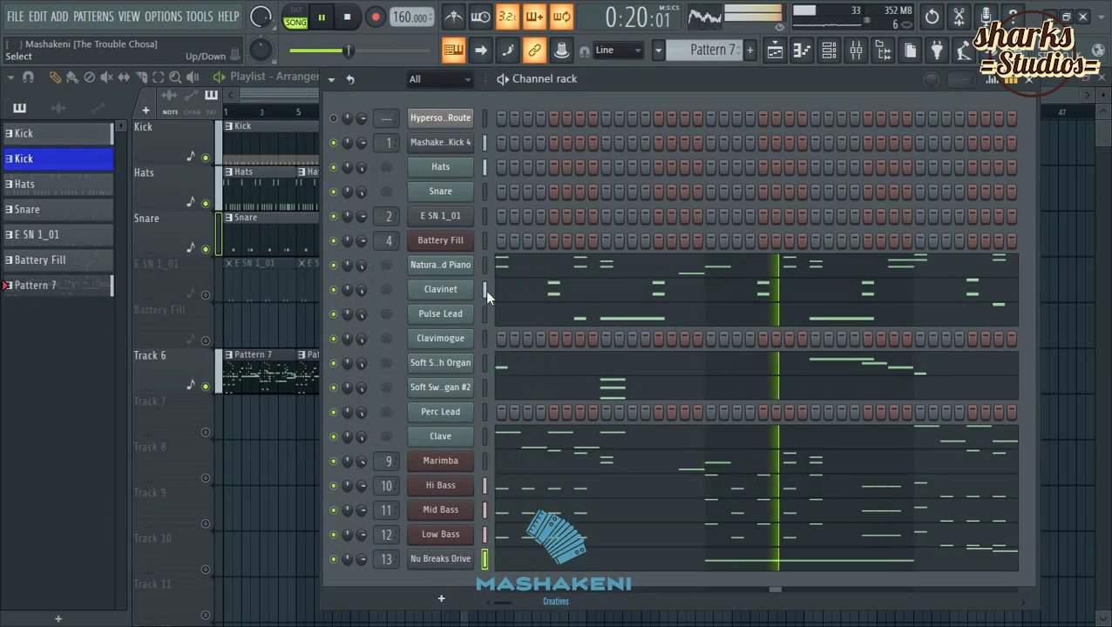
{"action": "key", "text": "ctrl+s"}
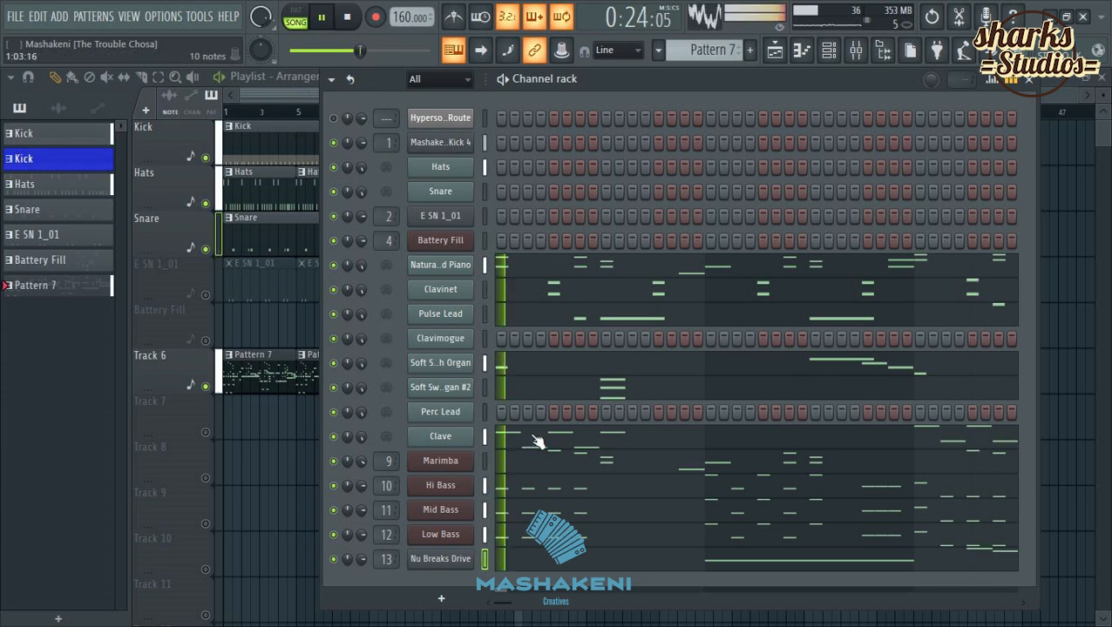
Add a six-step C#5 note at step 9 of bar 1 in the Perc Lead channel's piano roll.
{"action": "right_click", "coordinate": [461, 418]}
{"action": "left_click", "coordinate": [507, 397]}
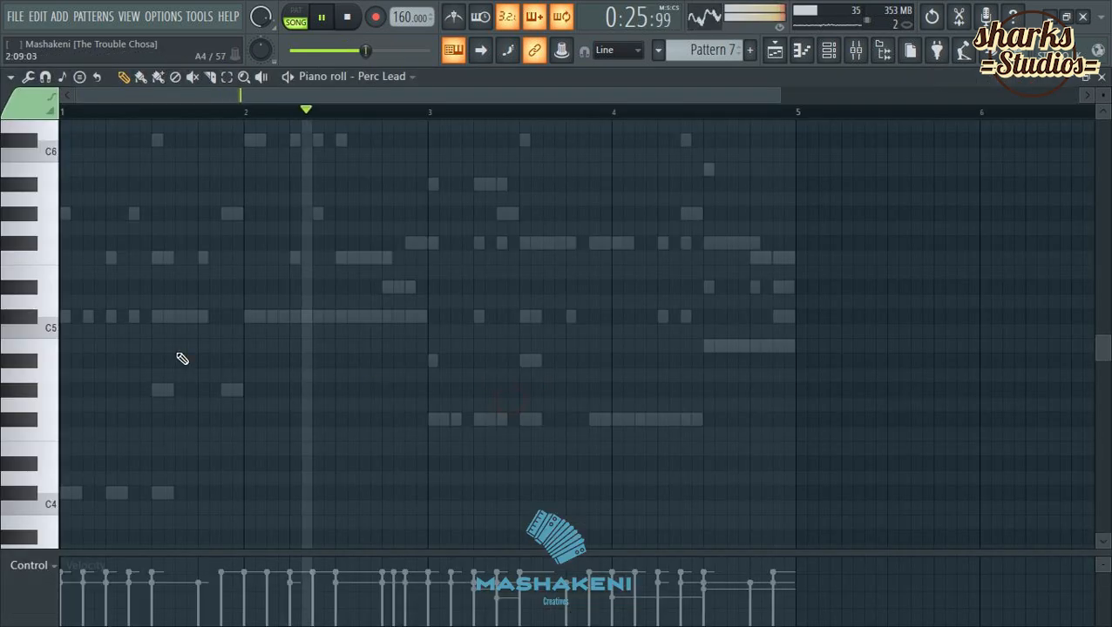
{"action": "left_click", "coordinate": [114, 317]}
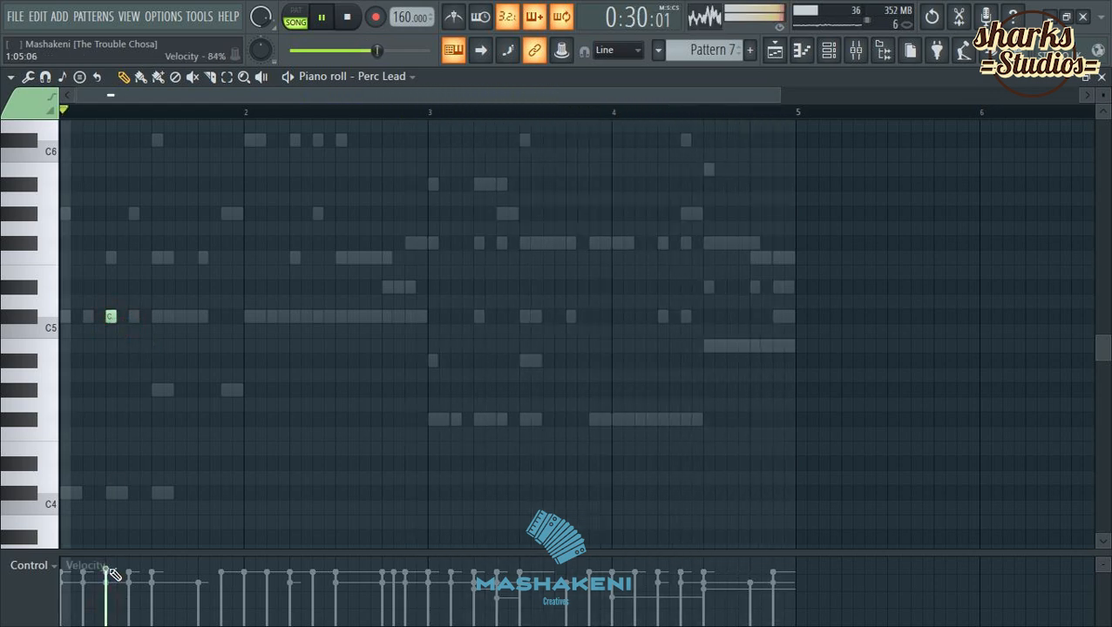
{"action": "left_click_drag", "start_coordinate": [112, 318], "coordinate": [220, 325]}
{"action": "left_click", "coordinate": [121, 114]}
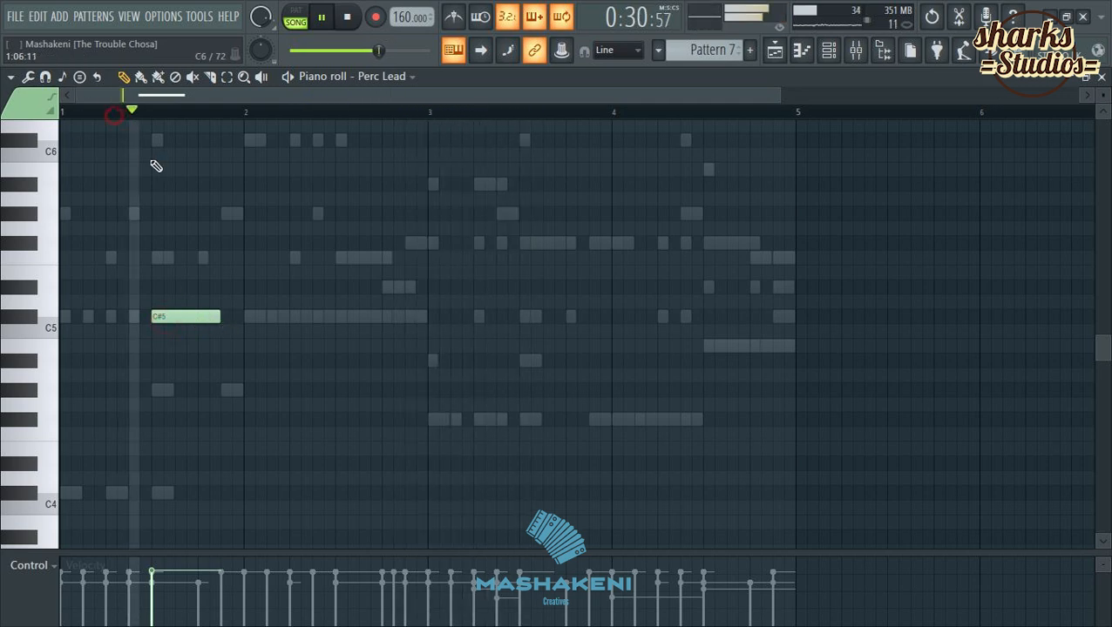
Replace the C#5 note in bar 1 with six-step C#6 notes at step 9 of all four bars.
{"action": "scroll", "coordinate": [170, 331], "scroll_direction": "up", "scroll_amount": 2}
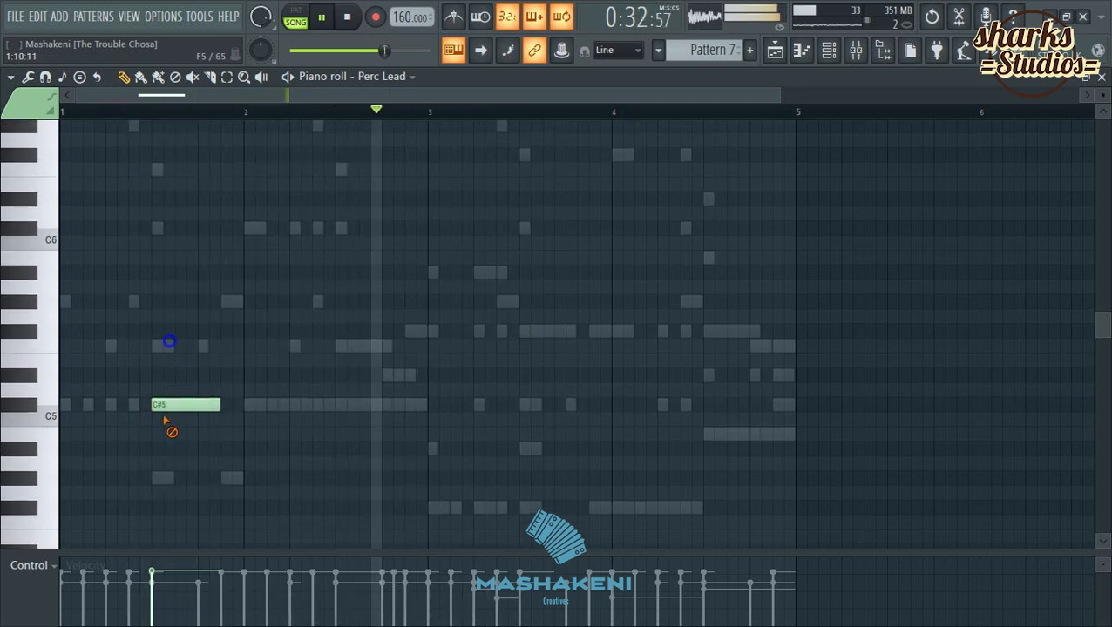
{"action": "right_click", "coordinate": [166, 406]}
{"action": "left_click", "coordinate": [156, 226]}
{"action": "left_click", "coordinate": [351, 228]}
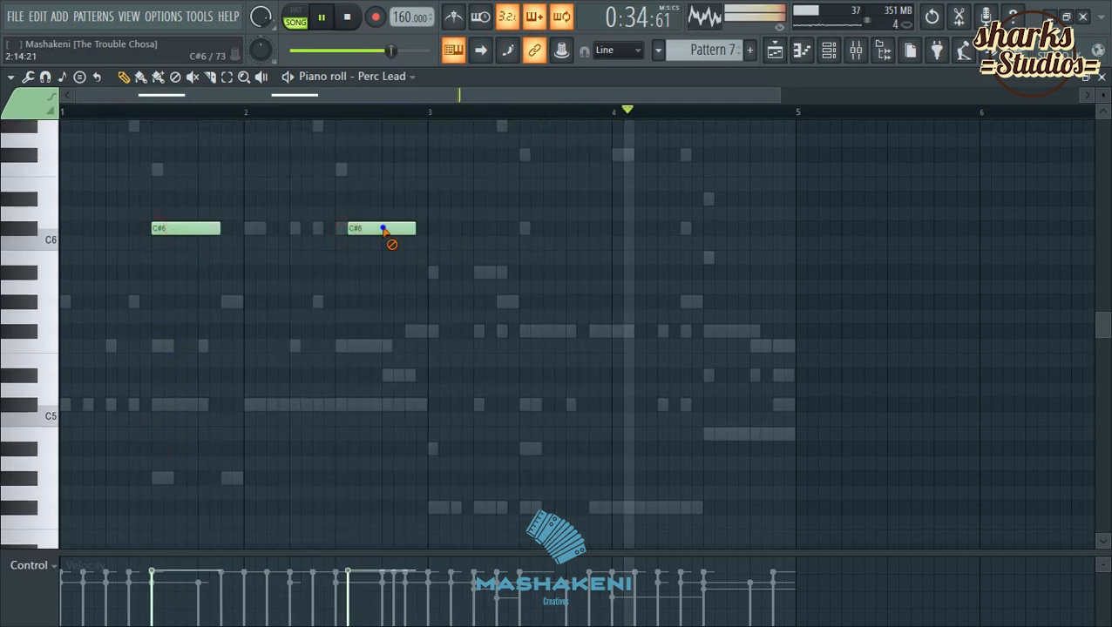
{"action": "right_click", "coordinate": [375, 230]}
{"action": "left_click", "coordinate": [330, 228]}
{"action": "right_click", "coordinate": [344, 230]}
{"action": "left_click", "coordinate": [340, 228]}
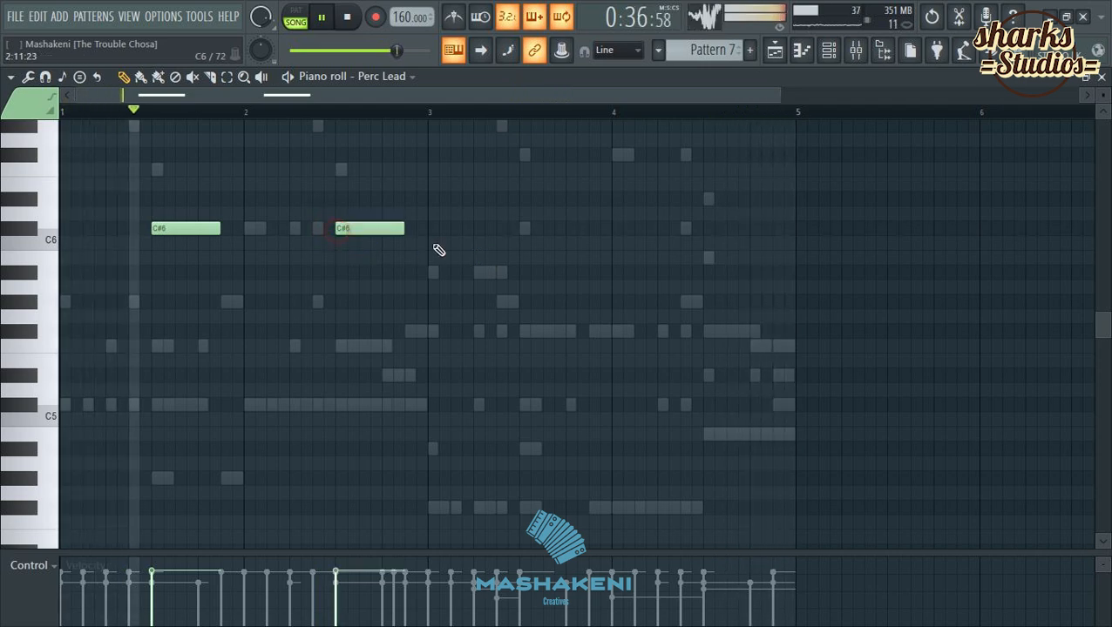
{"action": "left_click", "coordinate": [520, 229]}
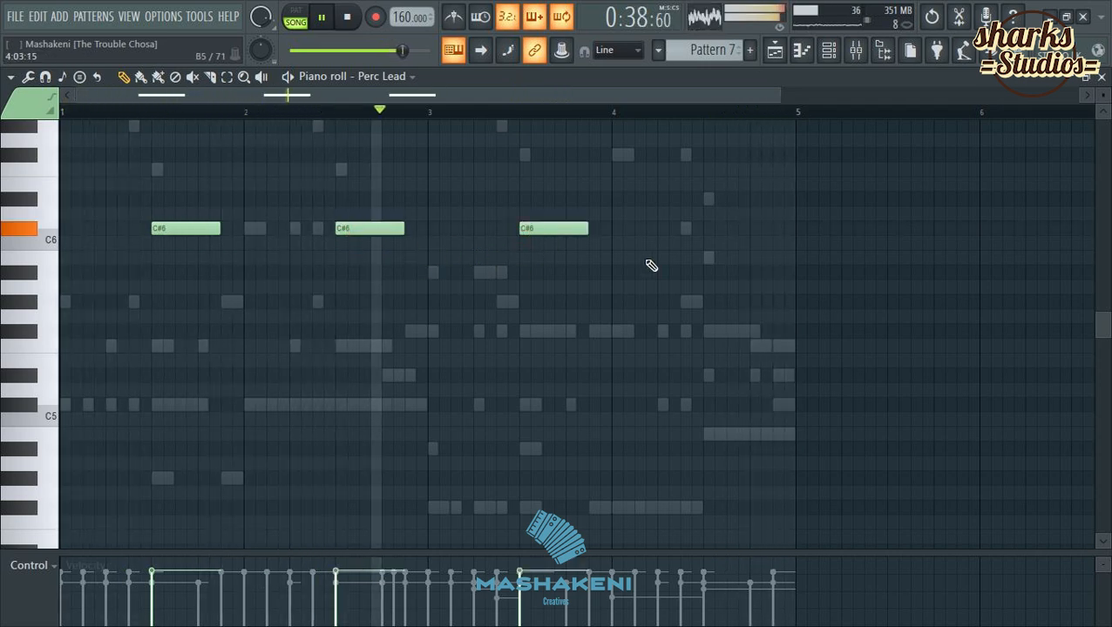
{"action": "left_click", "coordinate": [706, 229]}
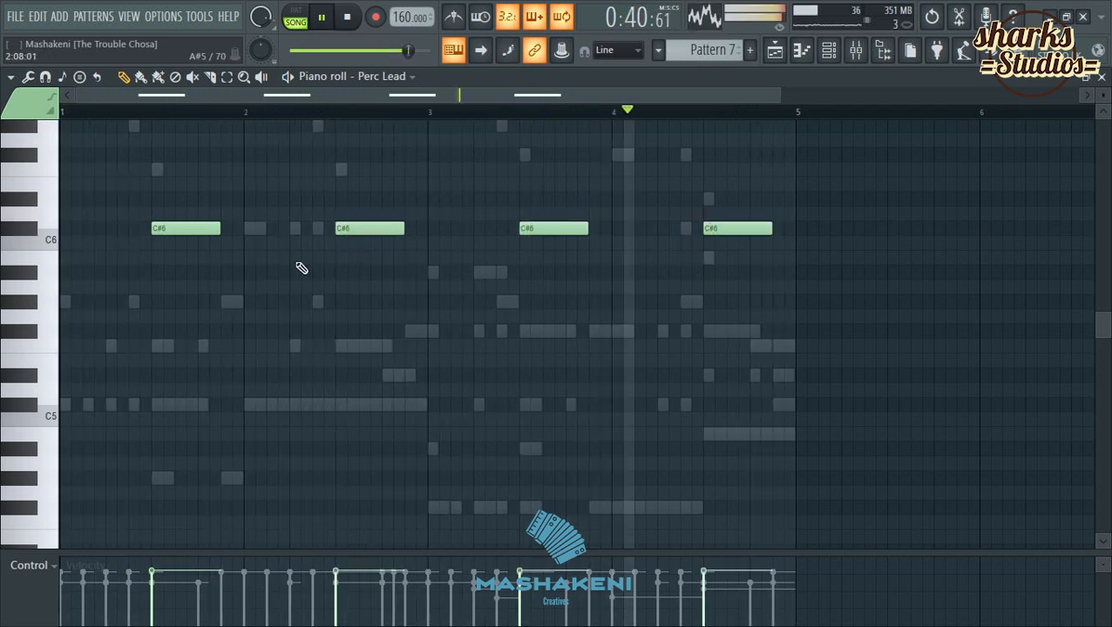
Select all the C#6 notes and shorten them to three steps each.
{"action": "key", "text": "ctrl+a"}
{"action": "left_click", "coordinate": [213, 230]}
{"action": "left_click_drag", "start_coordinate": [195, 229], "coordinate": [160, 229]}
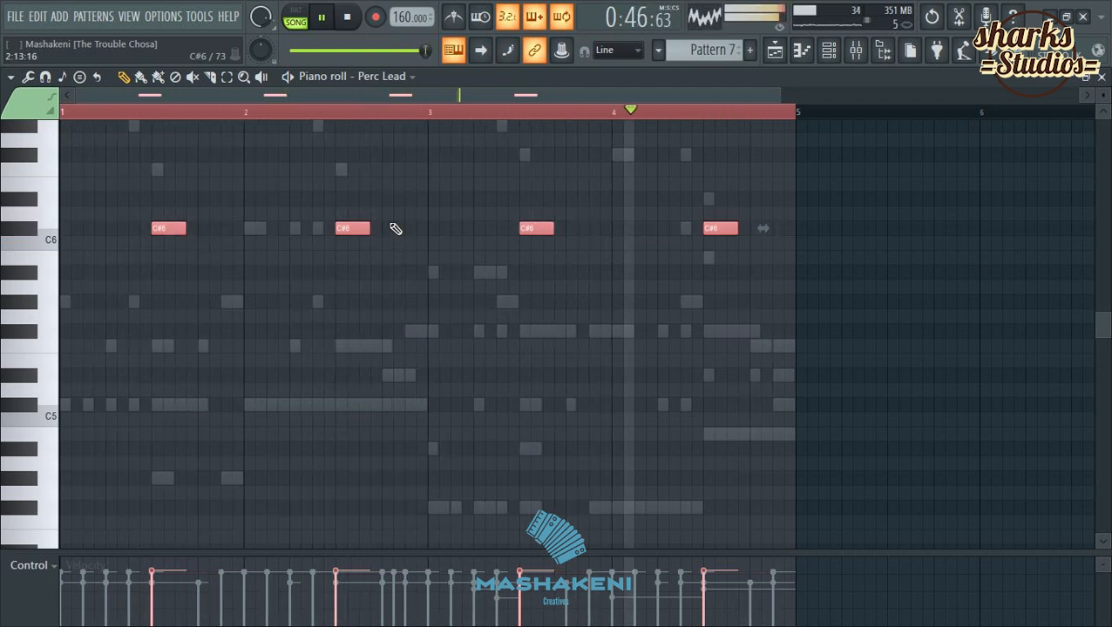
Rework bars 1 and 2 with three-step C#6 notes at step 7 and two-step notes at step 9: F6 in bar 1, G#6 in bar 2.
{"action": "scroll", "coordinate": [213, 253], "scroll_direction": "up", "scroll_amount": 5}
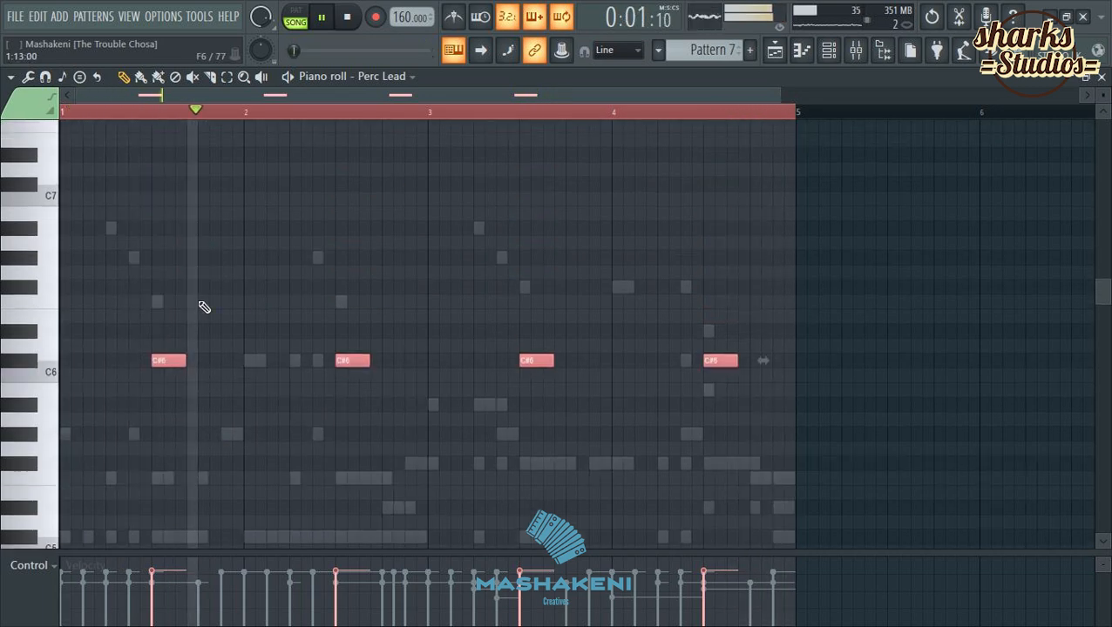
{"action": "left_click", "coordinate": [200, 373]}
{"action": "key", "text": "space"}
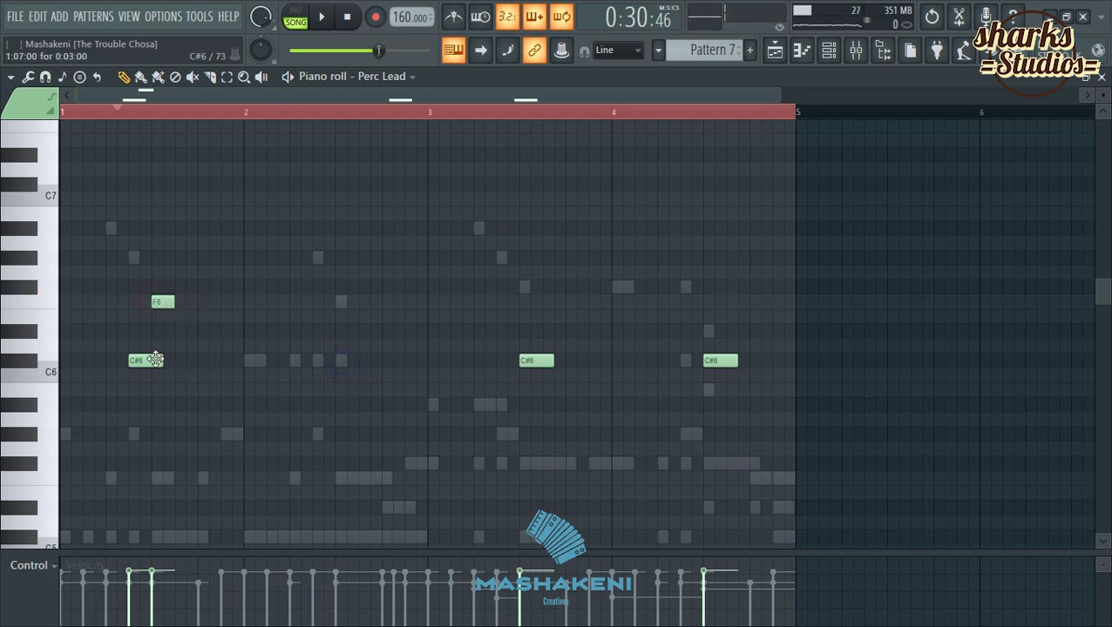
{"action": "left_click", "coordinate": [330, 361]}
{"action": "left_click", "coordinate": [353, 303]}
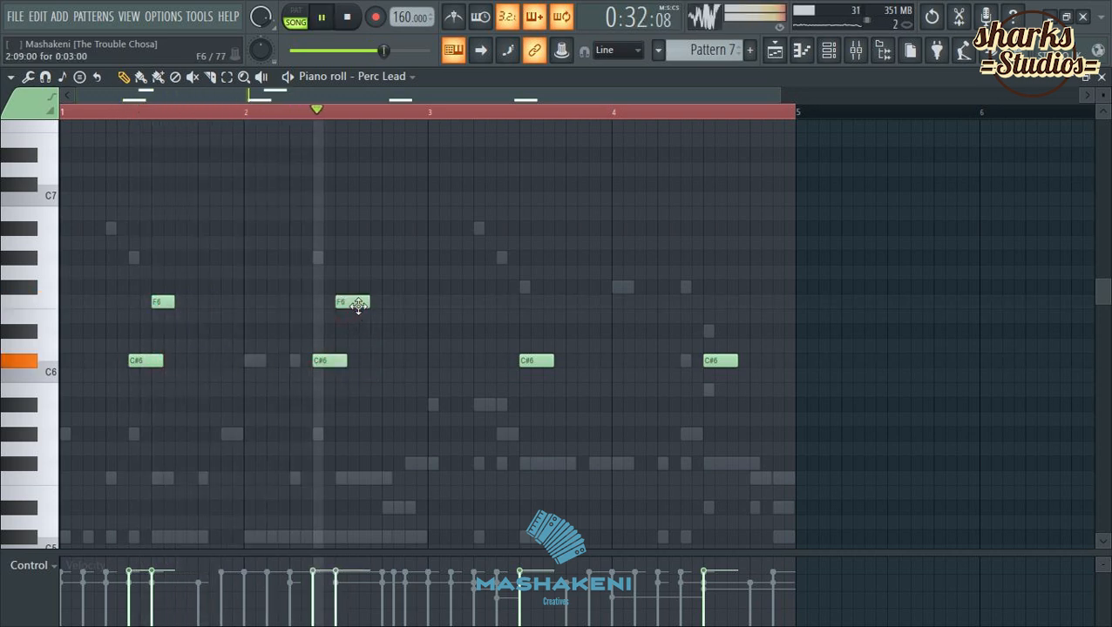
{"action": "left_click_drag", "start_coordinate": [369, 303], "coordinate": [348, 304]}
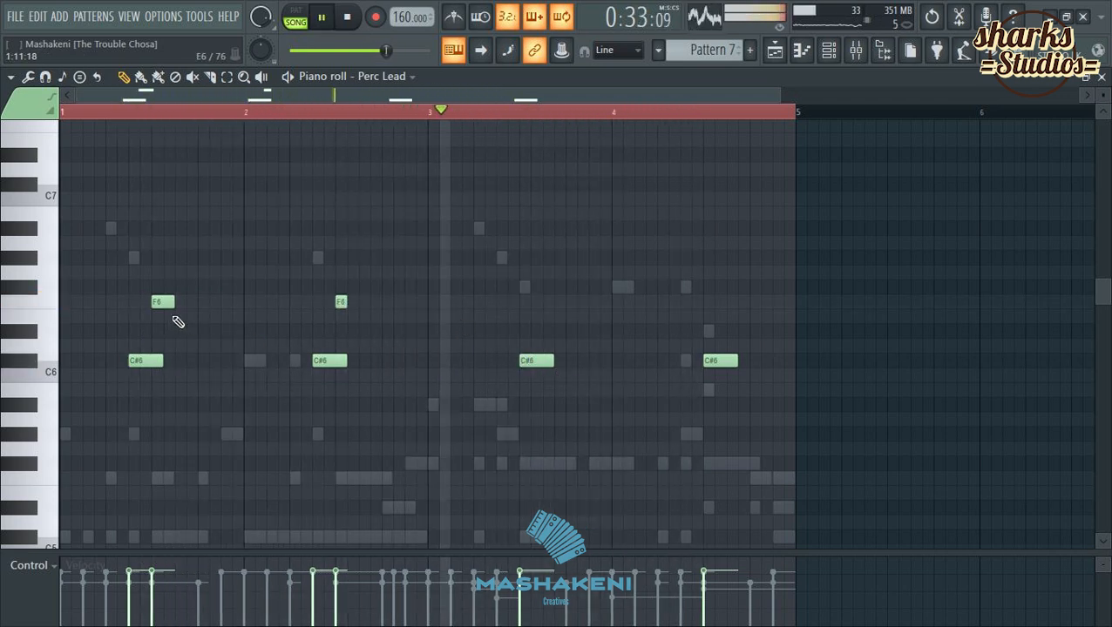
{"action": "right_click", "coordinate": [340, 302]}
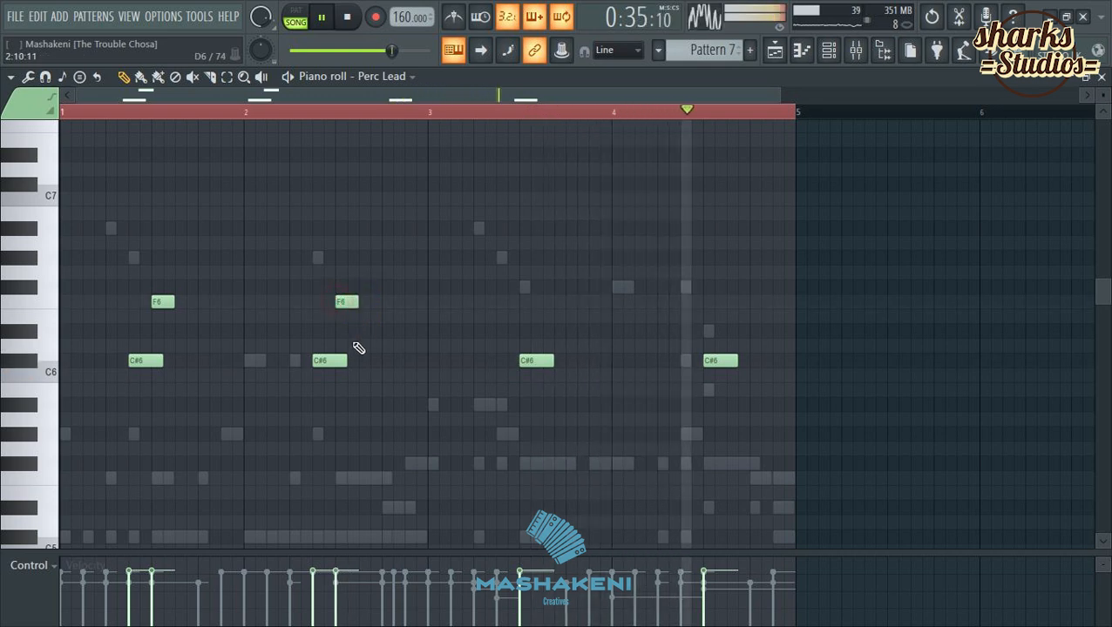
{"action": "left_click_drag", "start_coordinate": [341, 302], "coordinate": [345, 257]}
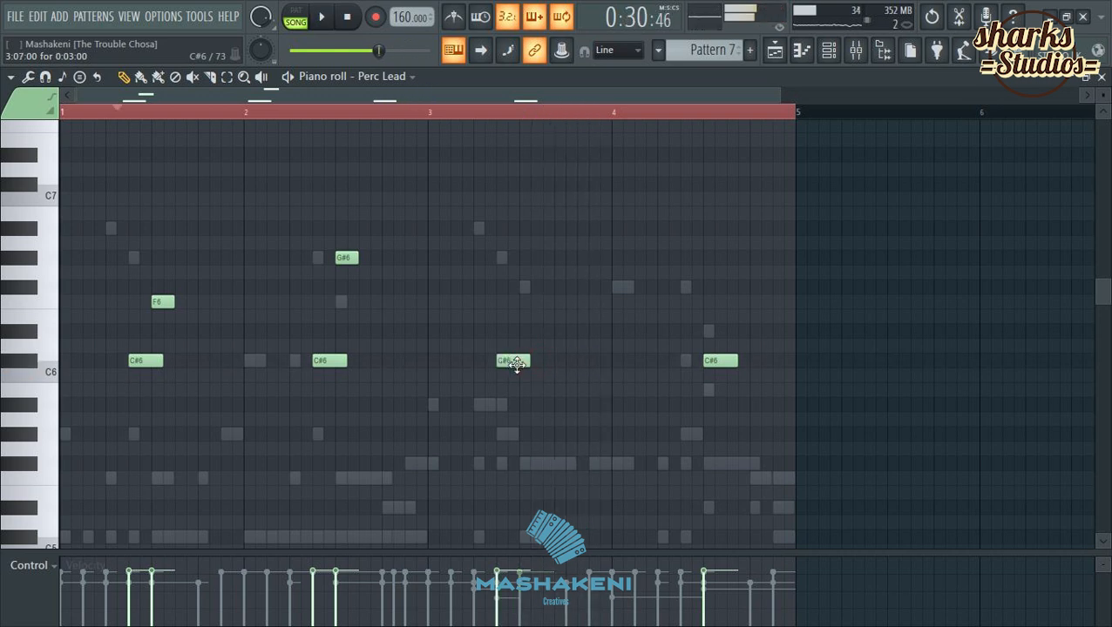
Place C#6 at step 7 and F#6 at step 9 in bar 3, and F#6 at step 7 and B6 at step 9 in bar 4.
{"action": "key", "text": "space"}
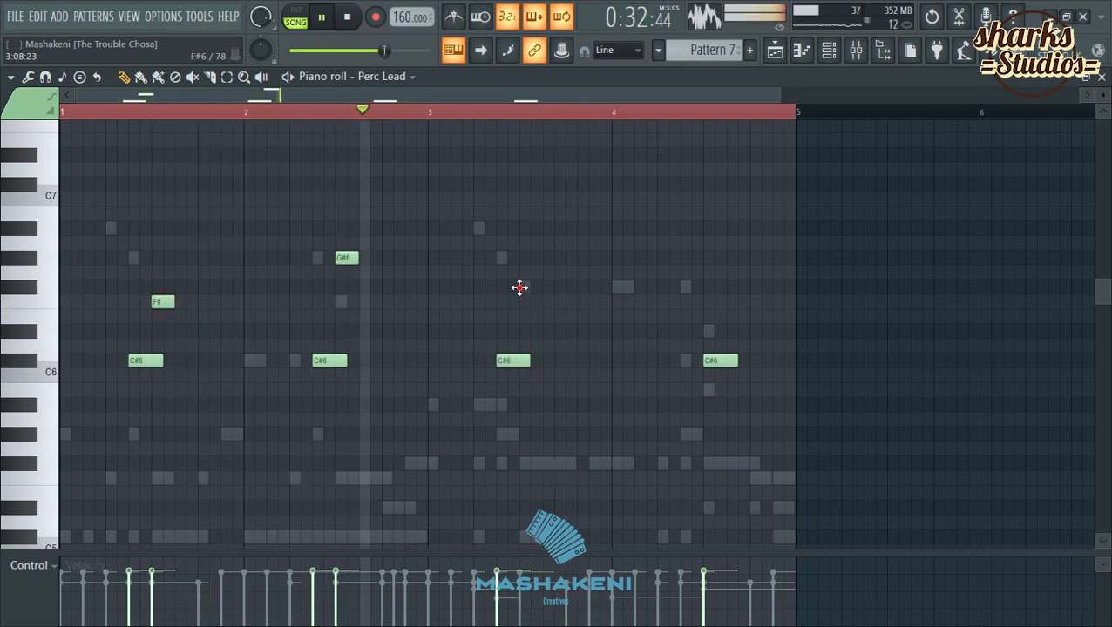
{"action": "left_click", "coordinate": [519, 288]}
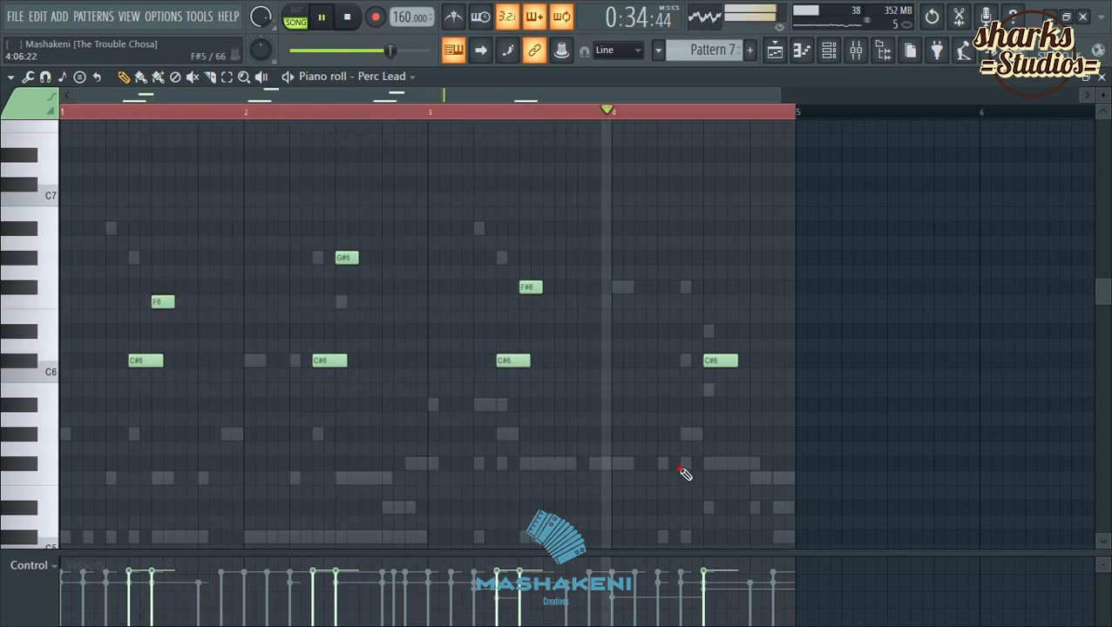
{"action": "left_click", "coordinate": [684, 463]}
{"action": "key", "text": "space"}
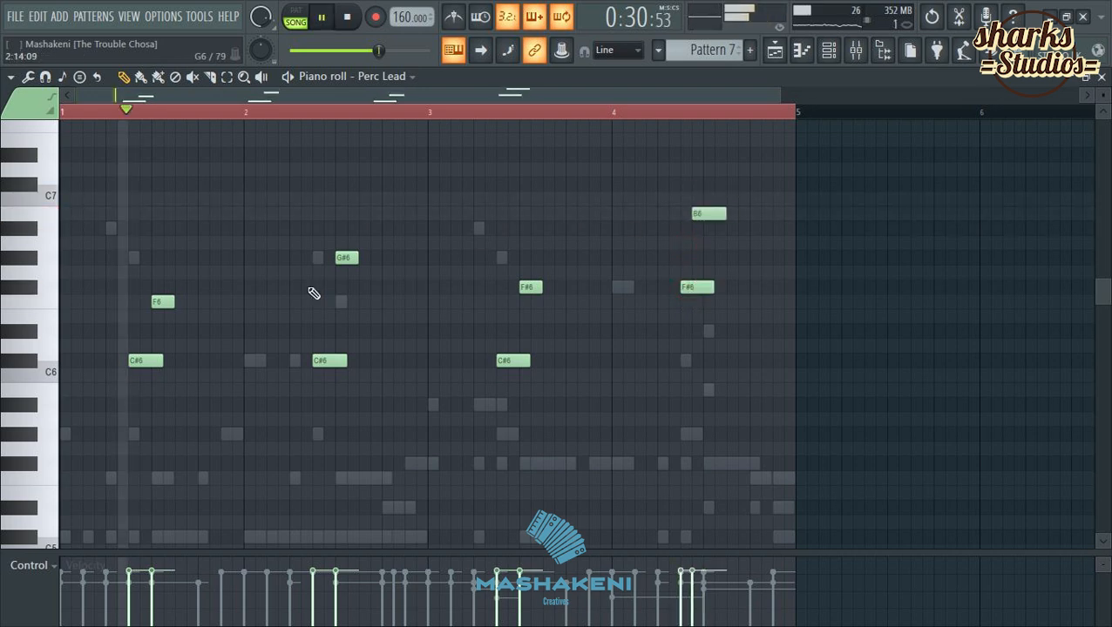
{"action": "right_click", "coordinate": [707, 214]}
{"action": "left_click", "coordinate": [707, 213]}
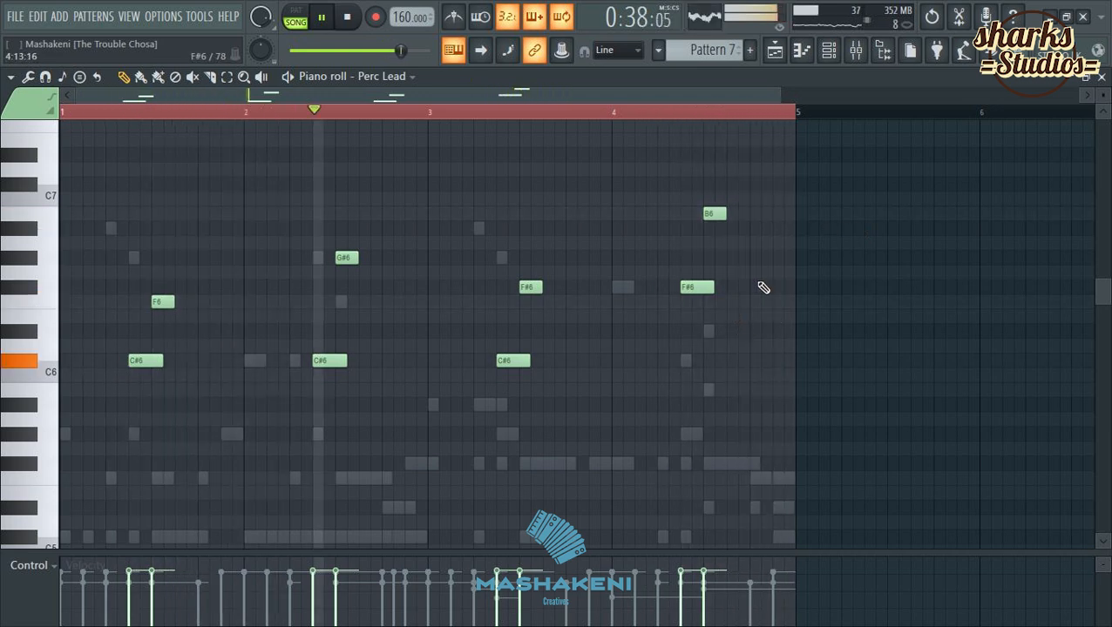
Transpose all the Perc Lead notes down one octave and close the piano roll.
{"action": "key", "text": "ctrl+Down"}
{"action": "scroll", "coordinate": [776, 249], "scroll_direction": "down", "scroll_amount": 3}
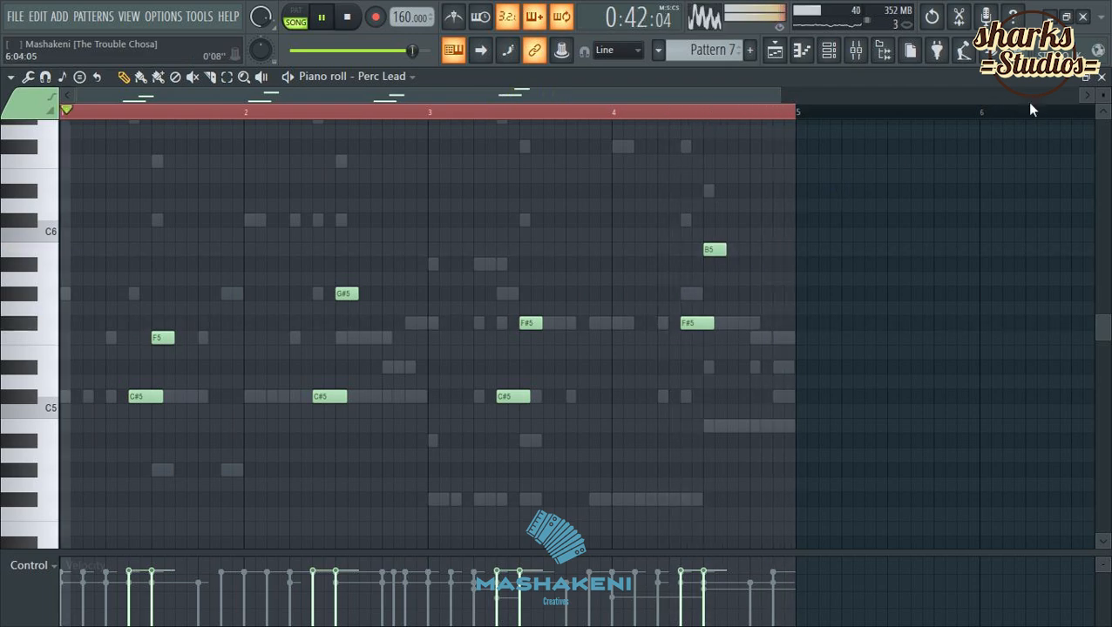
{"action": "left_click", "coordinate": [1102, 77]}
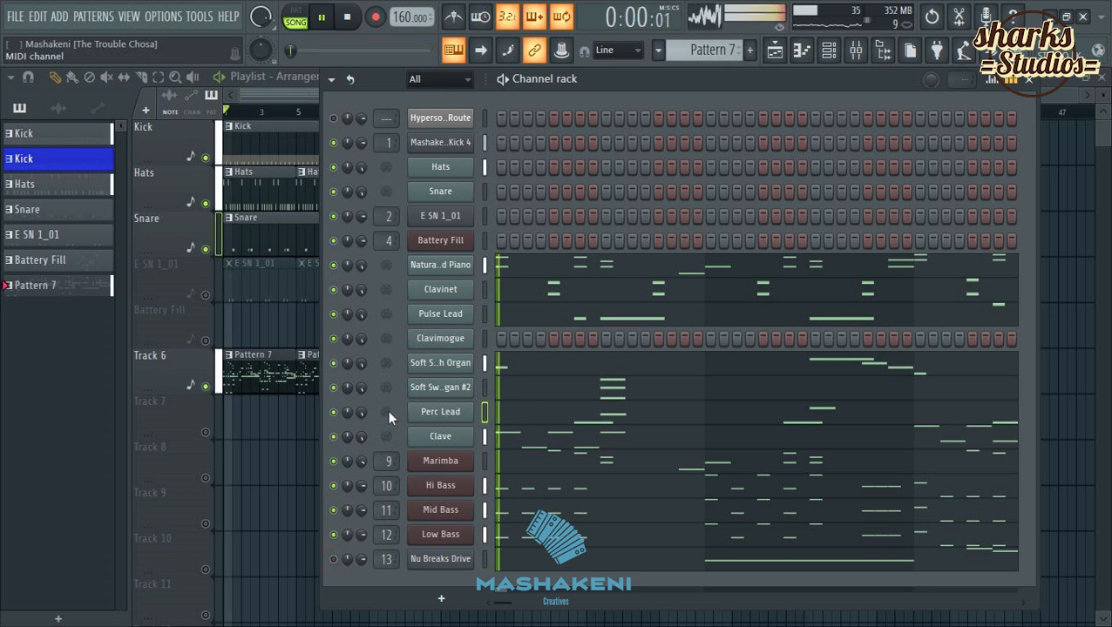
Mute the Pulse Lead channel and load the Velo Stabs patch from Brass Sections into part 4 of Hypersonic 2.
{"action": "left_click", "coordinate": [334, 314]}
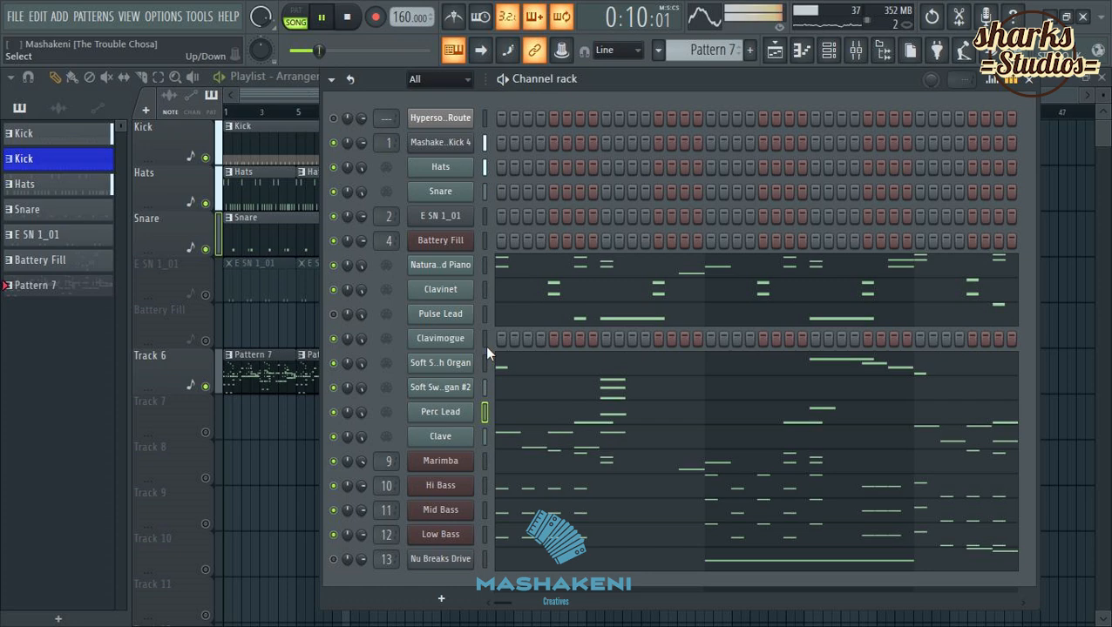
{"action": "left_click", "coordinate": [454, 125]}
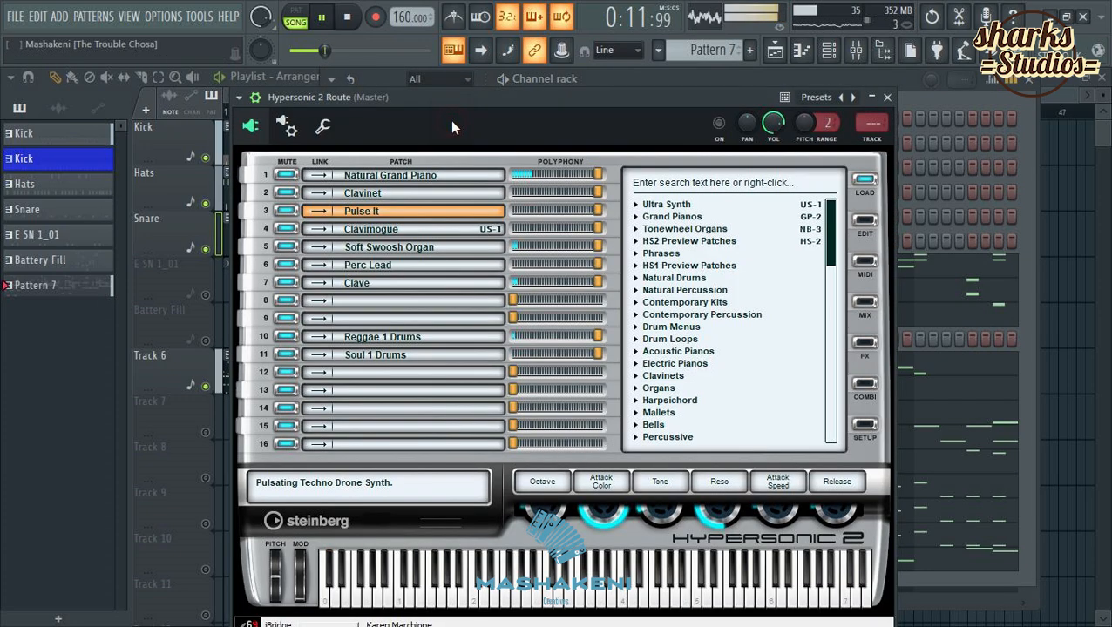
{"action": "left_click", "coordinate": [425, 228]}
{"action": "left_click", "coordinate": [864, 180]}
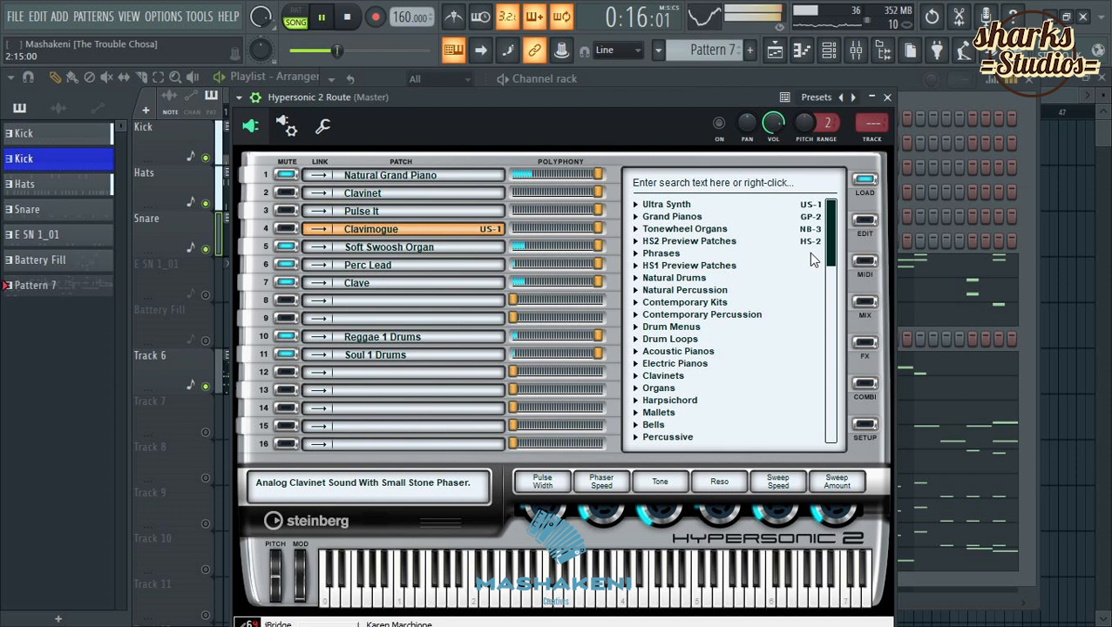
{"action": "left_click_drag", "start_coordinate": [834, 244], "coordinate": [839, 292]}
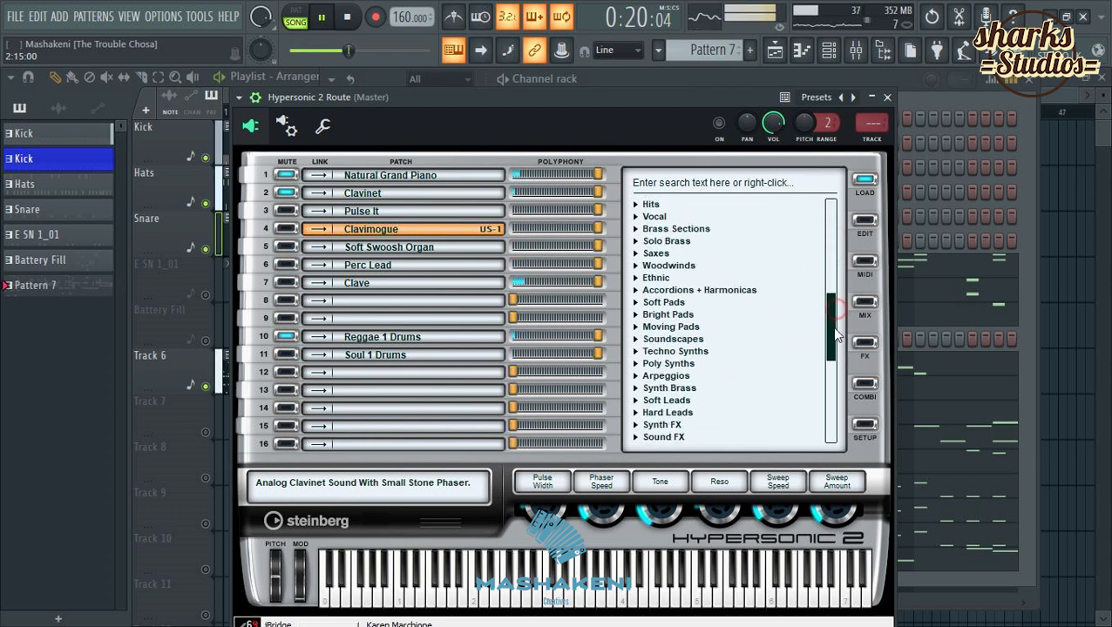
{"action": "left_click", "coordinate": [688, 242]}
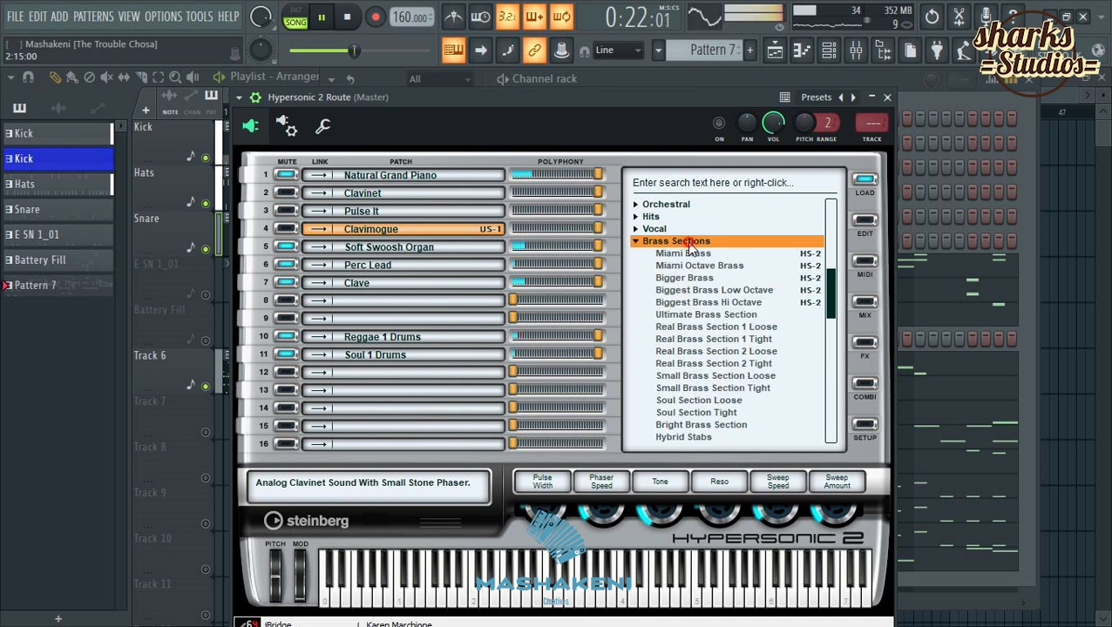
{"action": "left_click_drag", "start_coordinate": [828, 296], "coordinate": [834, 333]}
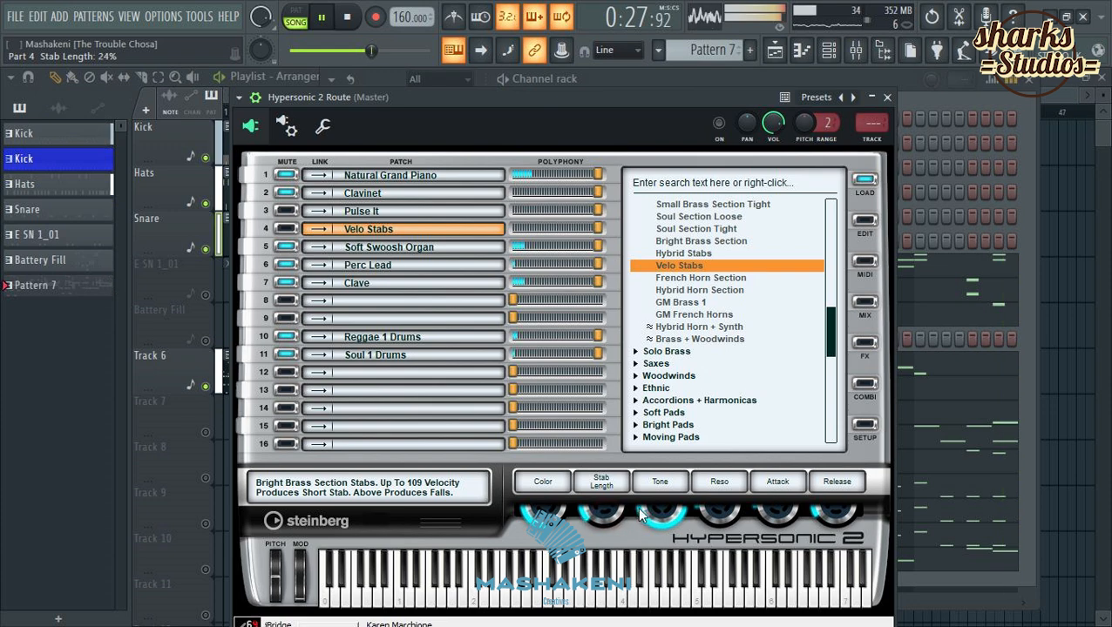
{"action": "left_click", "coordinate": [886, 97]}
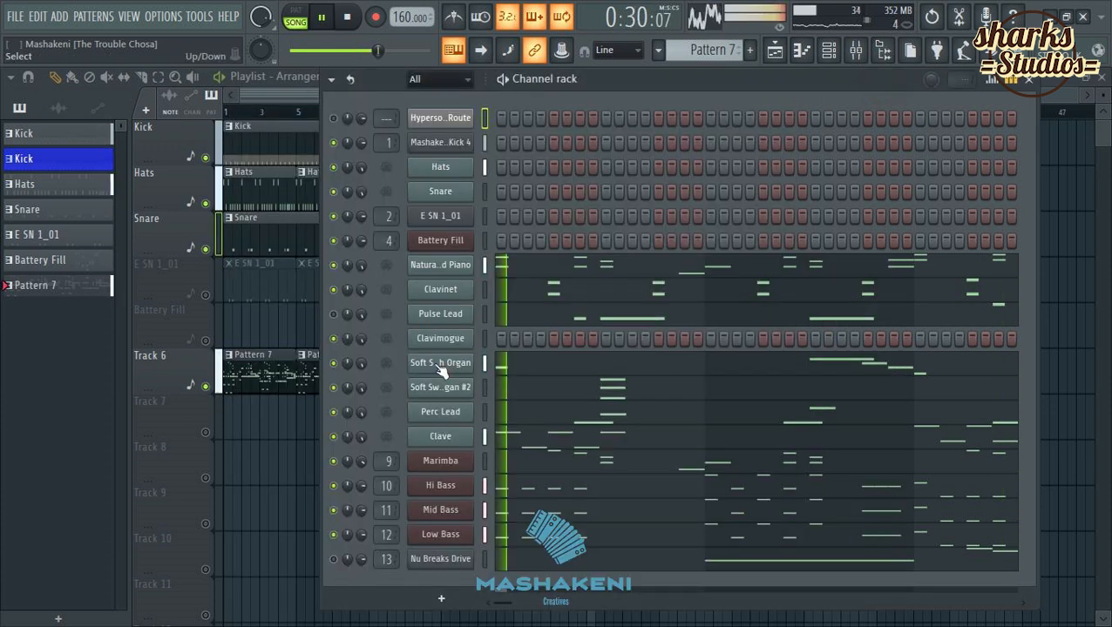
Rename the Clavimogue channel as Stab and save the project.
{"action": "right_click", "coordinate": [453, 339]}
{"action": "left_click", "coordinate": [523, 372]}
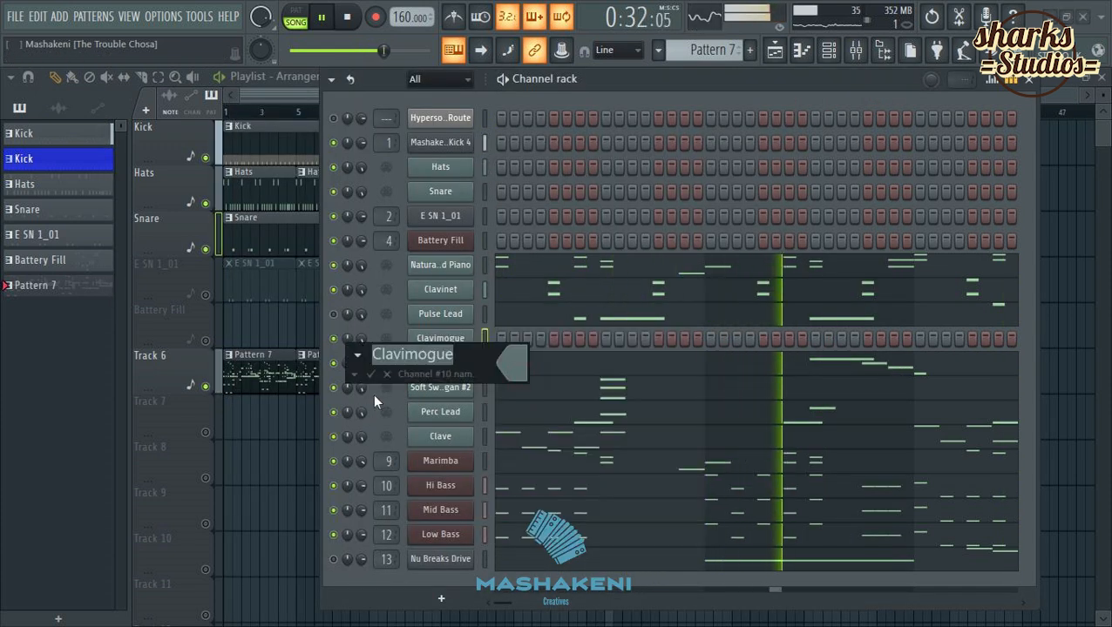
{"action": "type", "text": "Stab"}
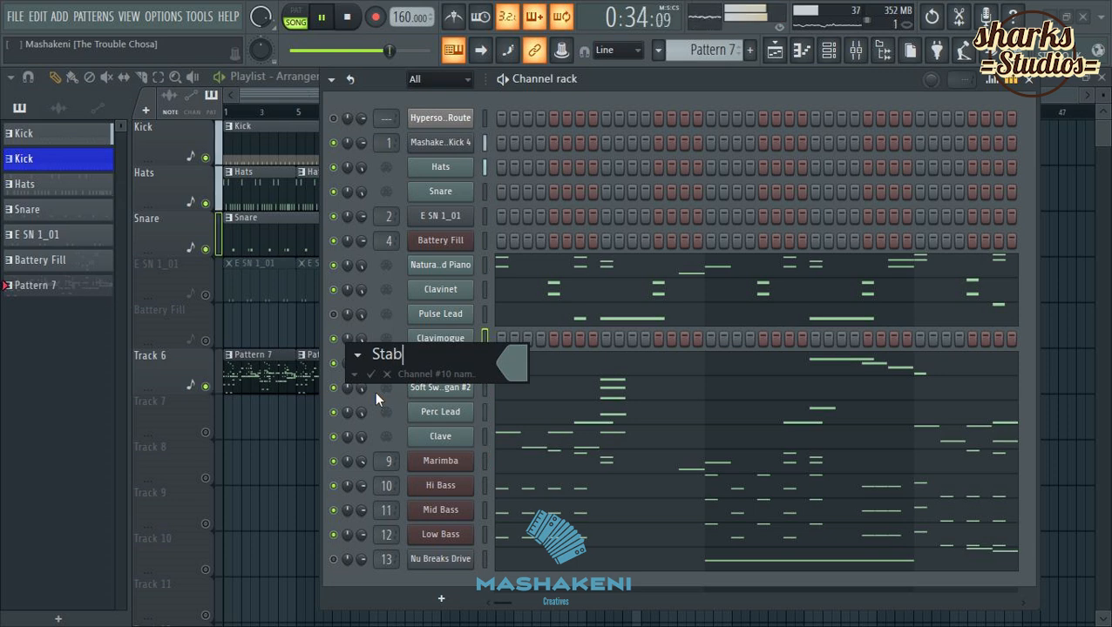
{"action": "key", "text": "Return"}
{"action": "key", "text": "ctrl+s"}
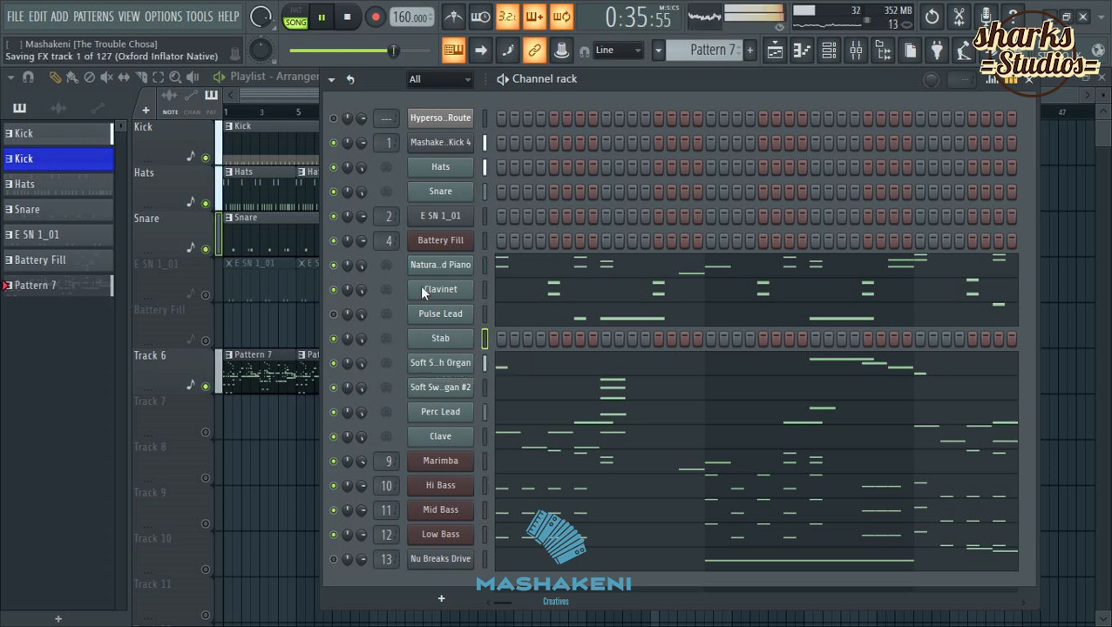
In the Stab channel's piano roll, add two-step C#5 and F5 notes at the start of bar 2, and C#5 and F#5 at the start of bar 4.
{"action": "right_click", "coordinate": [459, 340]}
{"action": "left_click", "coordinate": [514, 338]}
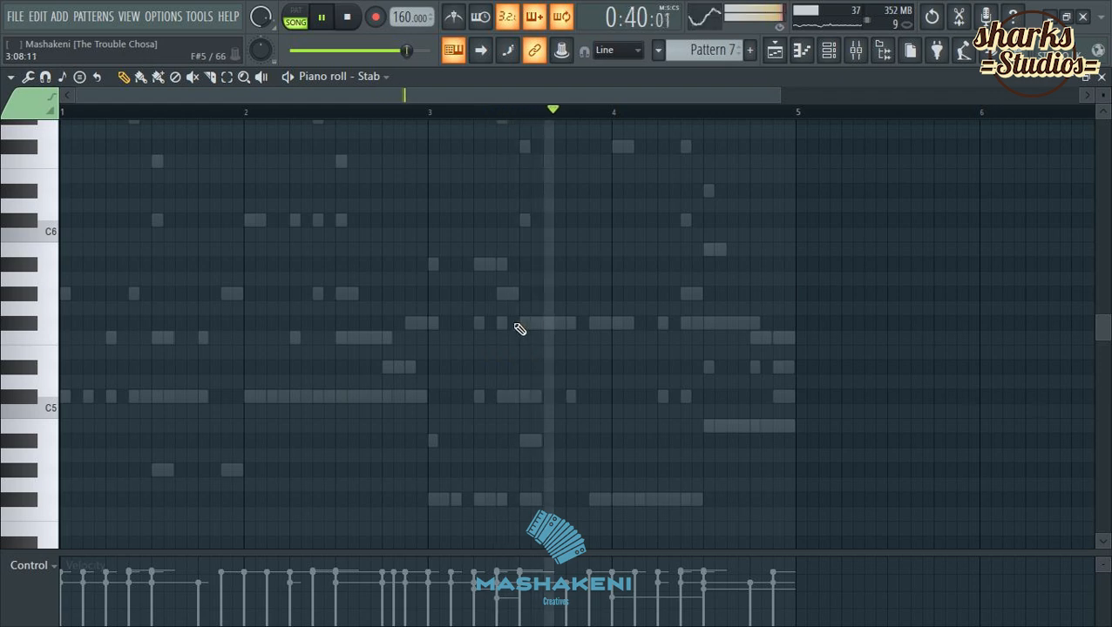
{"action": "left_click", "coordinate": [252, 399]}
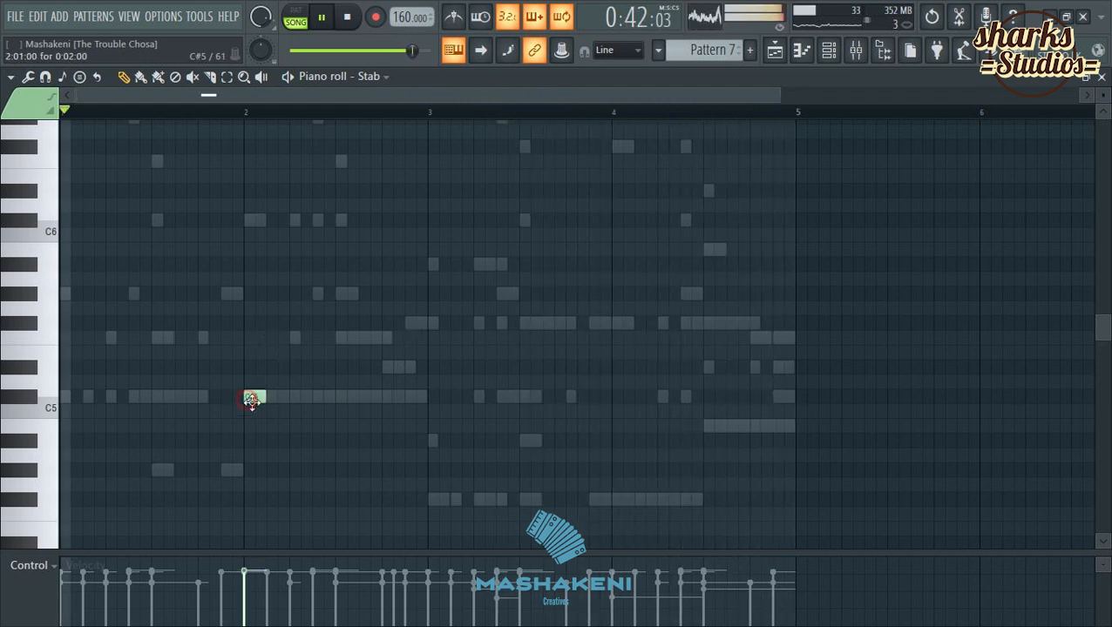
{"action": "left_click", "coordinate": [251, 338]}
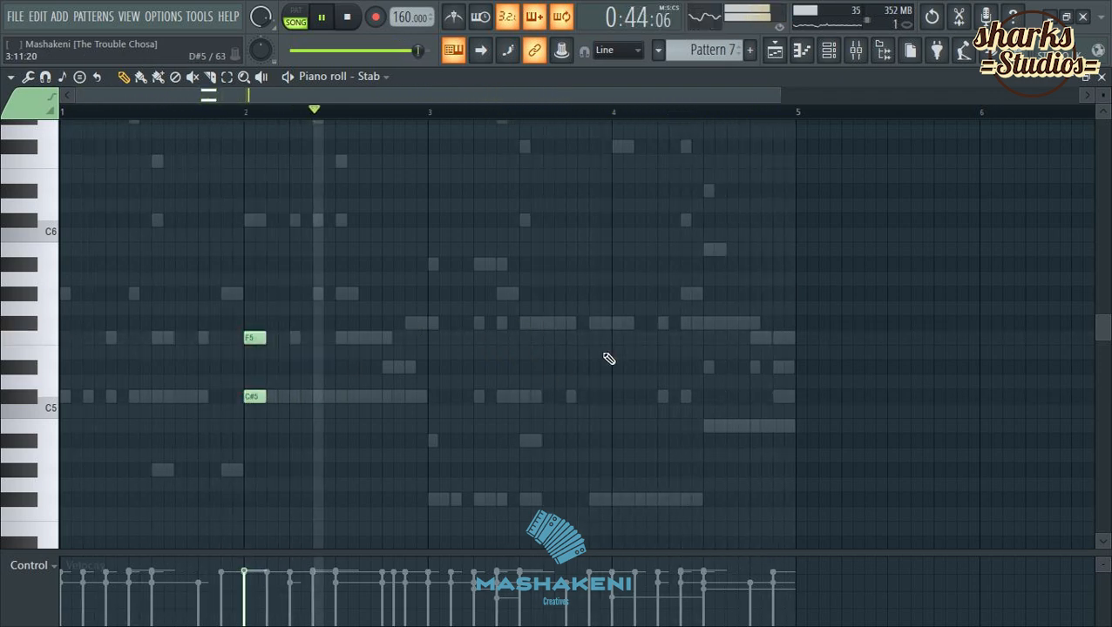
{"action": "left_click", "coordinate": [616, 396]}
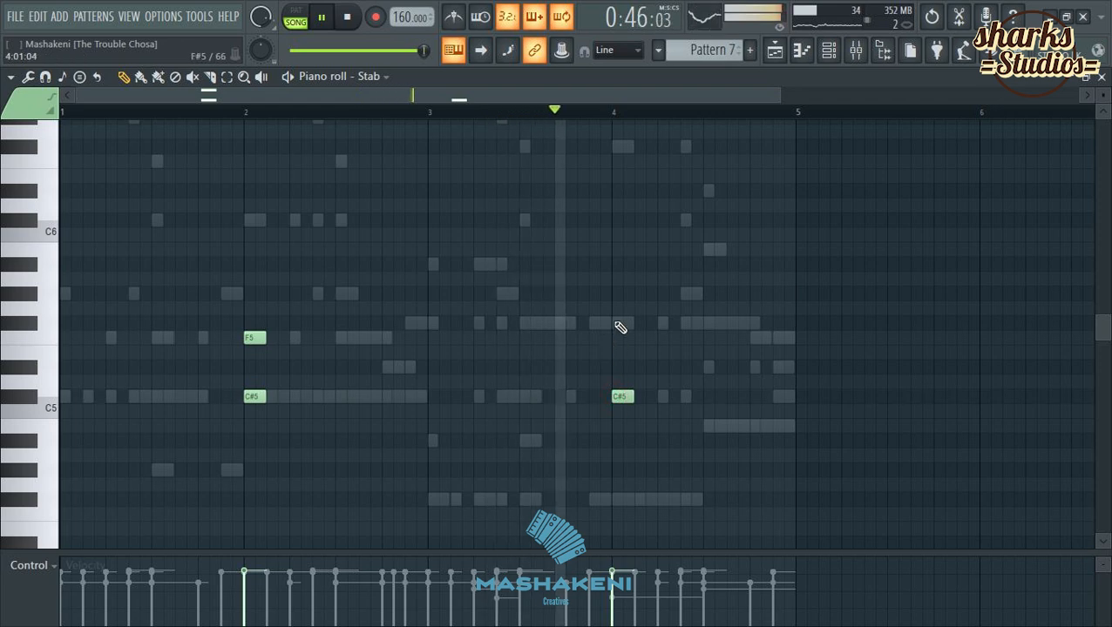
{"action": "left_click", "coordinate": [620, 324]}
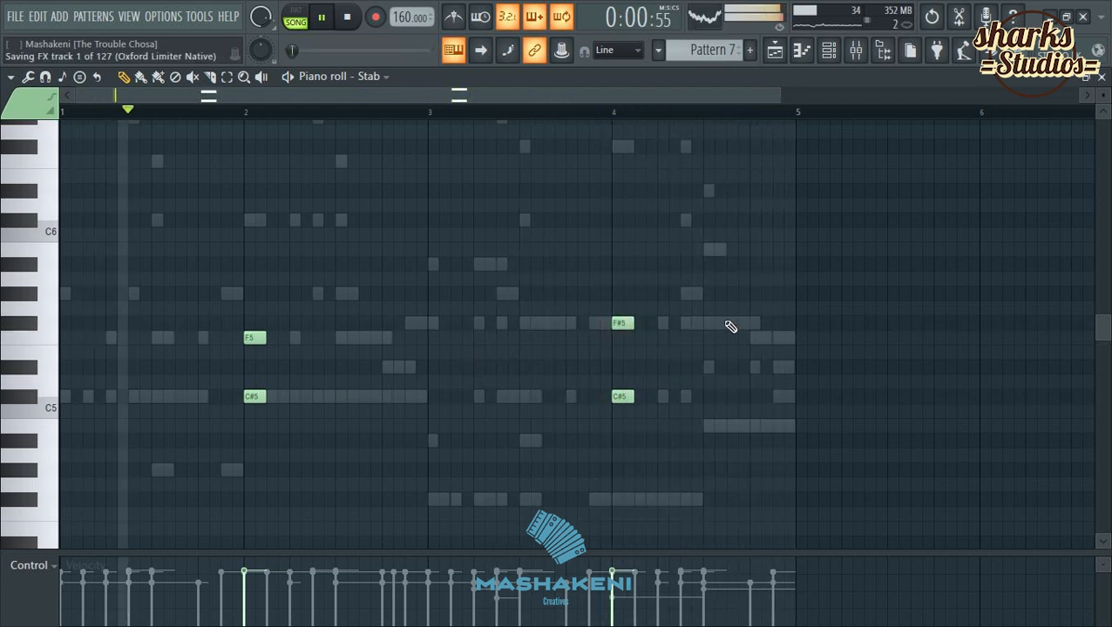
Try two-step F#5 and A#5 notes at step 9 of bar 3 in the Stab channel and delete them.
{"action": "left_click", "coordinate": [526, 323]}
{"action": "left_click", "coordinate": [527, 265]}
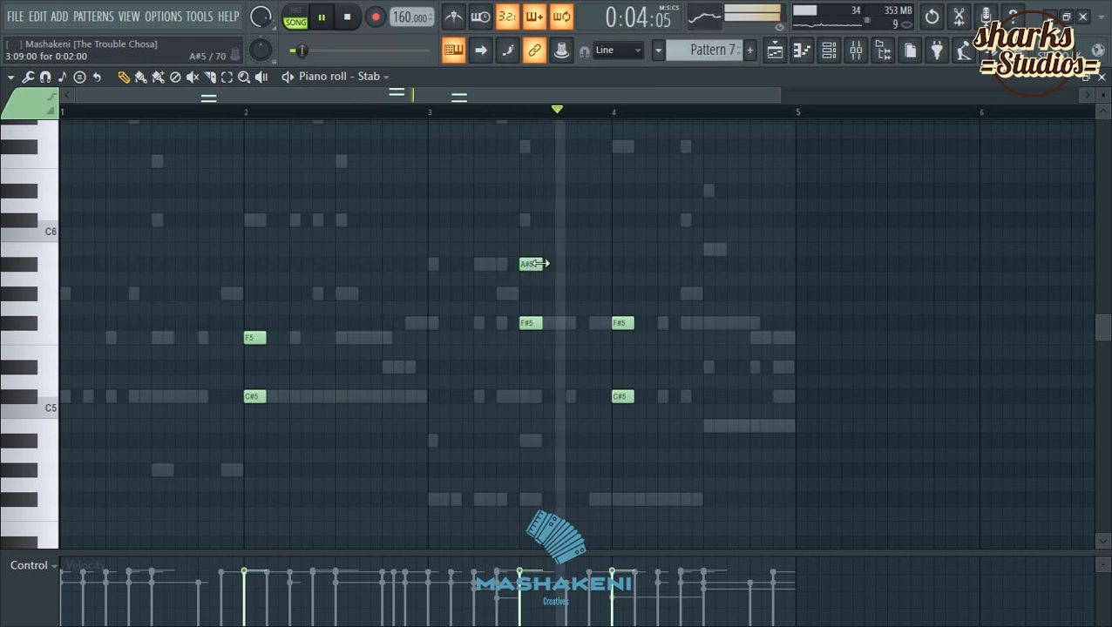
{"action": "right_click", "coordinate": [541, 264]}
{"action": "right_click", "coordinate": [528, 323]}
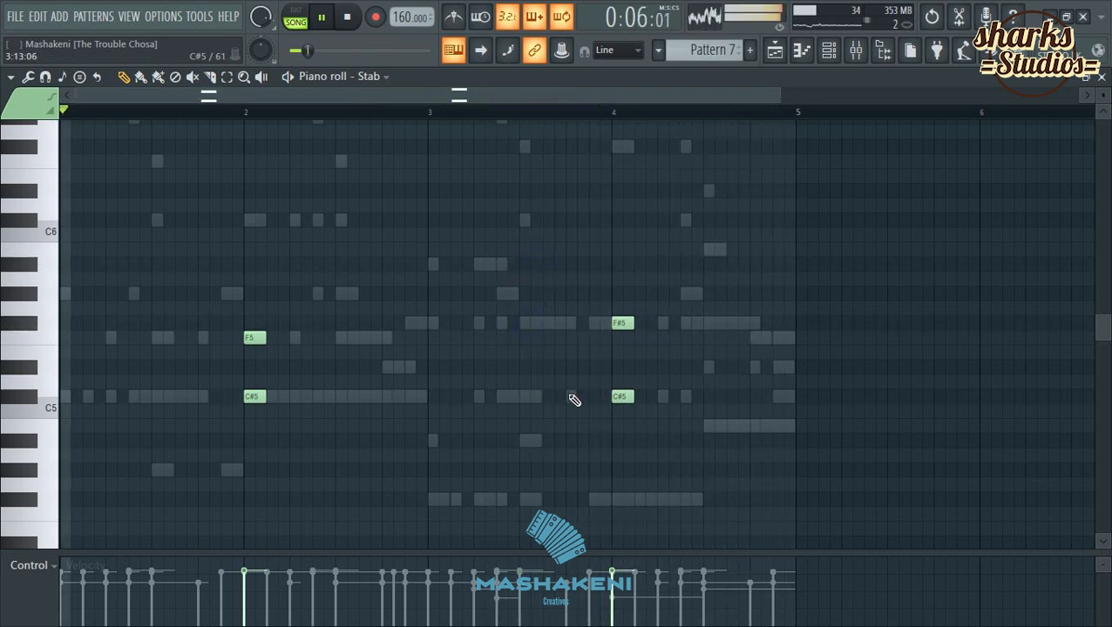
In bar 3 of the Stab channel, add two-step F#5 and A#5 notes at step 9 and D#5 and G#5 at step 13.
{"action": "left_click", "coordinate": [572, 367]}
{"action": "left_click", "coordinate": [568, 293]}
{"action": "left_click", "coordinate": [525, 322]}
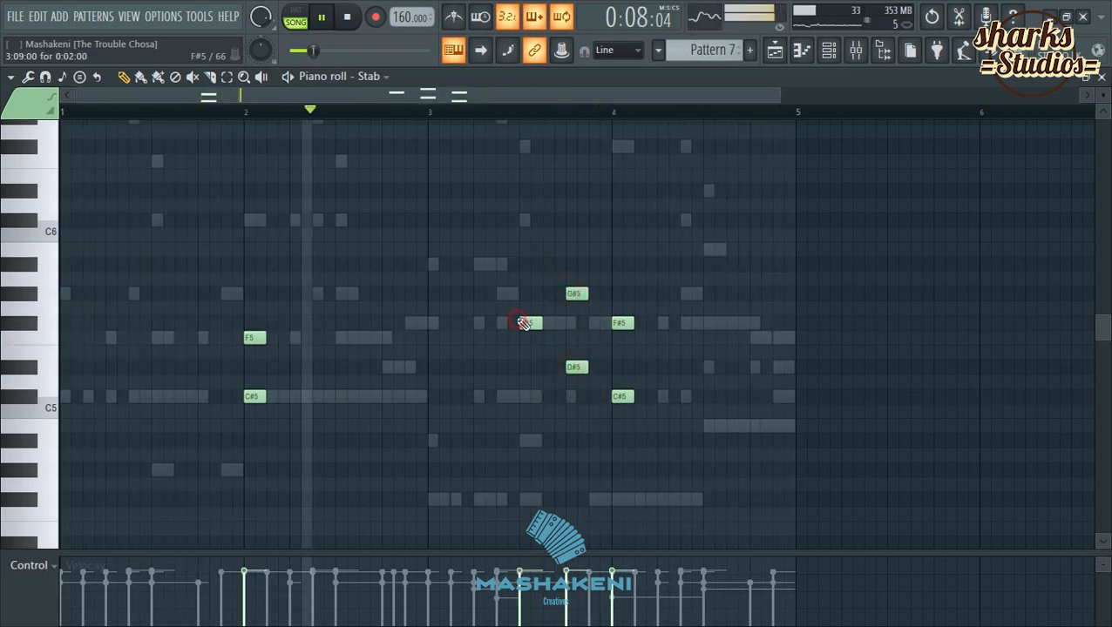
{"action": "left_click", "coordinate": [527, 264]}
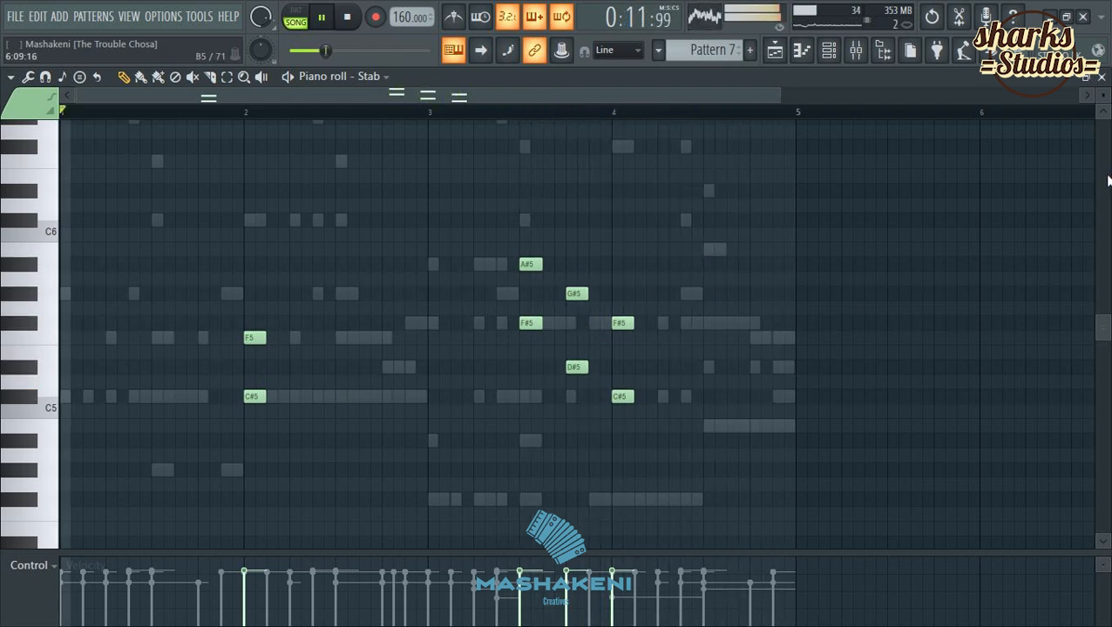
{"action": "left_click", "coordinate": [1103, 79]}
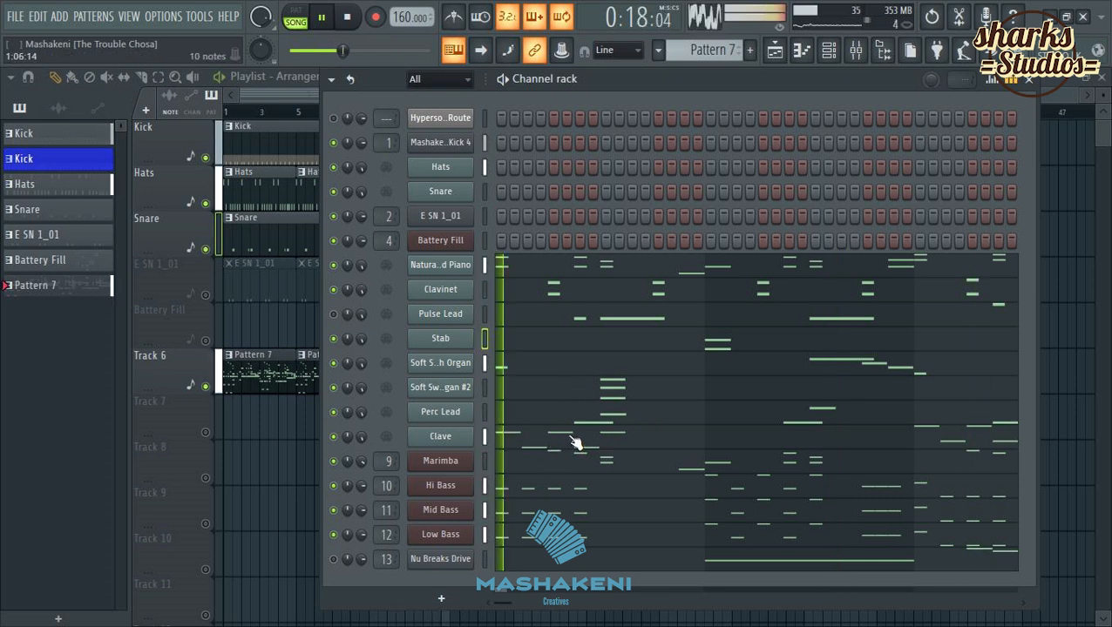
Try lengthening the Stab channel's C#5 and F5 notes at the start of bar 2 to five steps.
{"action": "left_click", "coordinate": [572, 345]}
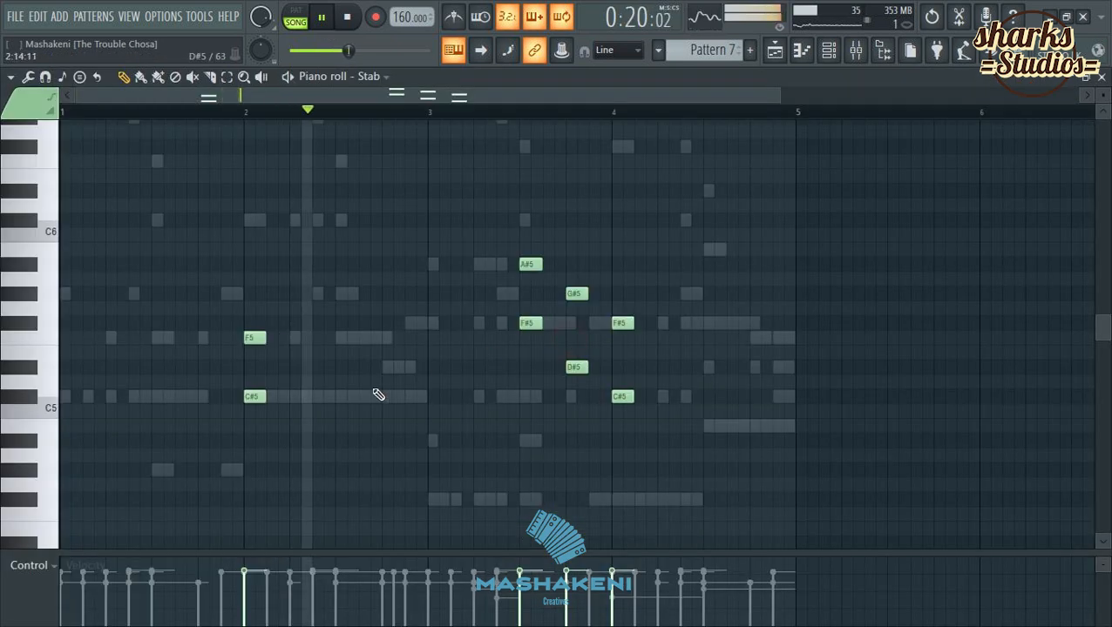
{"action": "left_click_drag", "start_coordinate": [266, 396], "coordinate": [322, 397]}
{"action": "right_click", "coordinate": [253, 340]}
{"action": "left_click", "coordinate": [246, 341]}
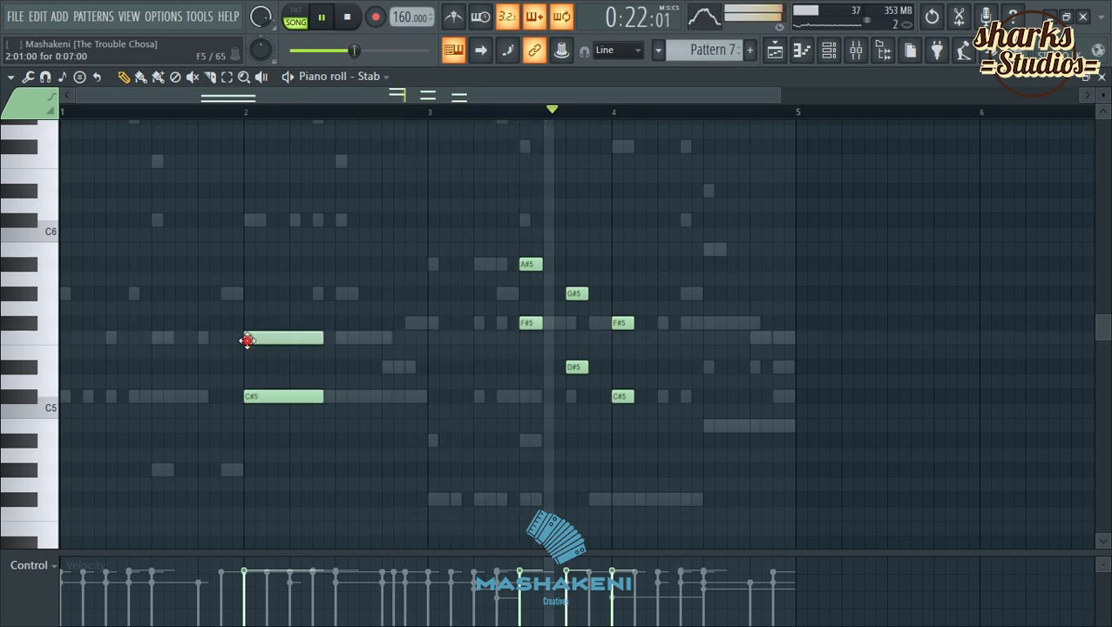
{"action": "left_click_drag", "start_coordinate": [322, 338], "coordinate": [303, 340]}
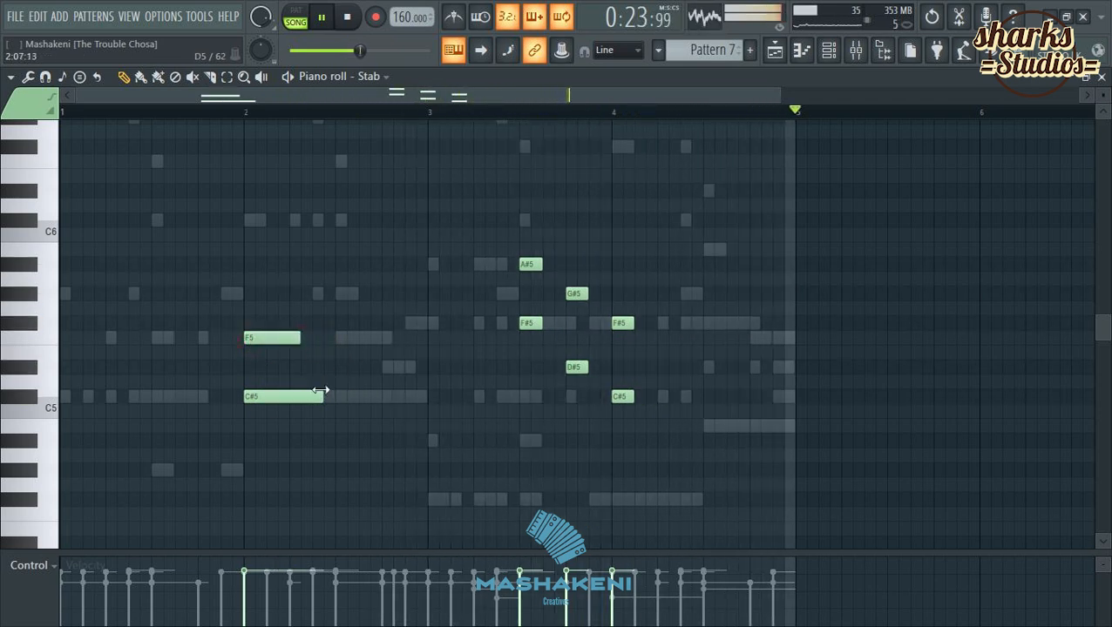
{"action": "left_click_drag", "start_coordinate": [323, 396], "coordinate": [301, 396]}
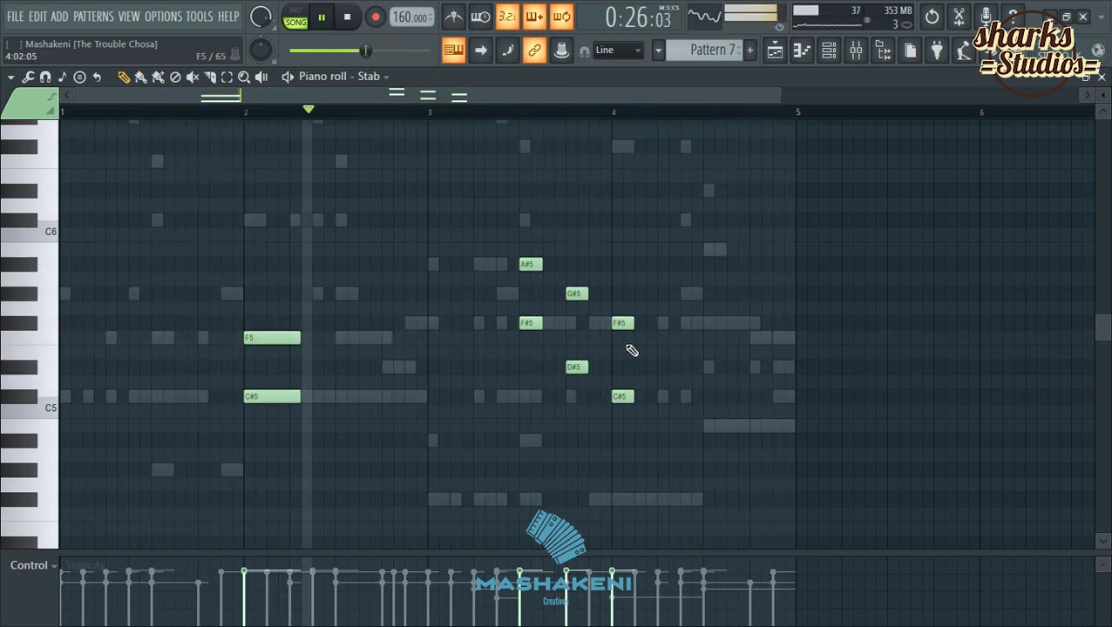
Replace the lengthened C#5 and F5 Stab notes in bar 2 with two-step notes and close the piano roll.
{"action": "left_click", "coordinate": [630, 395]}
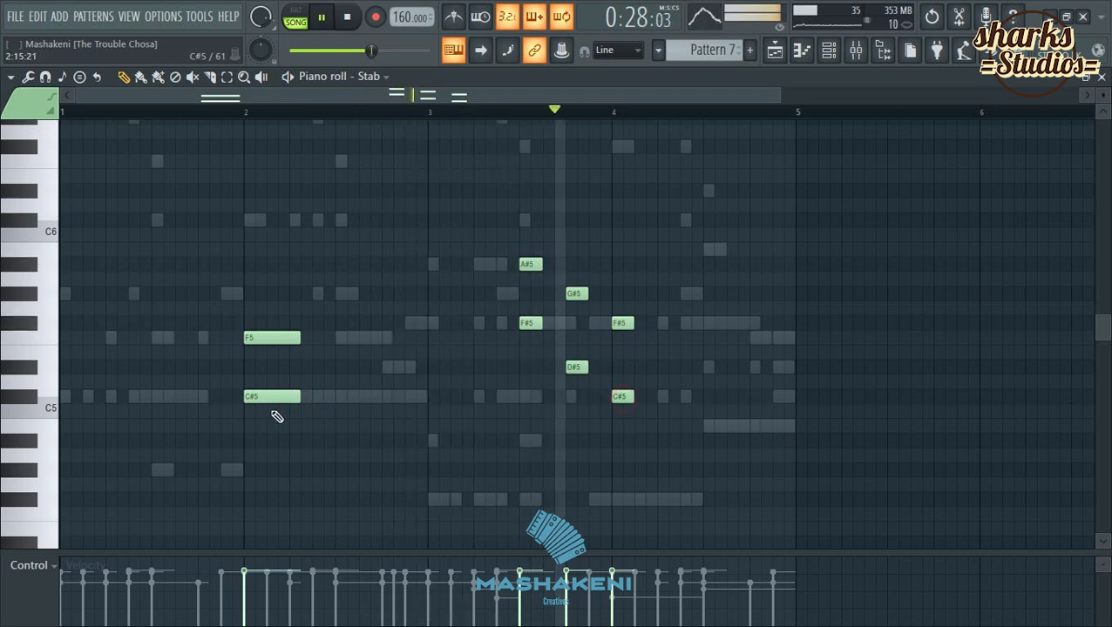
{"action": "right_click", "coordinate": [249, 398]}
{"action": "left_click", "coordinate": [249, 397]}
{"action": "right_click", "coordinate": [252, 334]}
{"action": "left_click", "coordinate": [251, 334]}
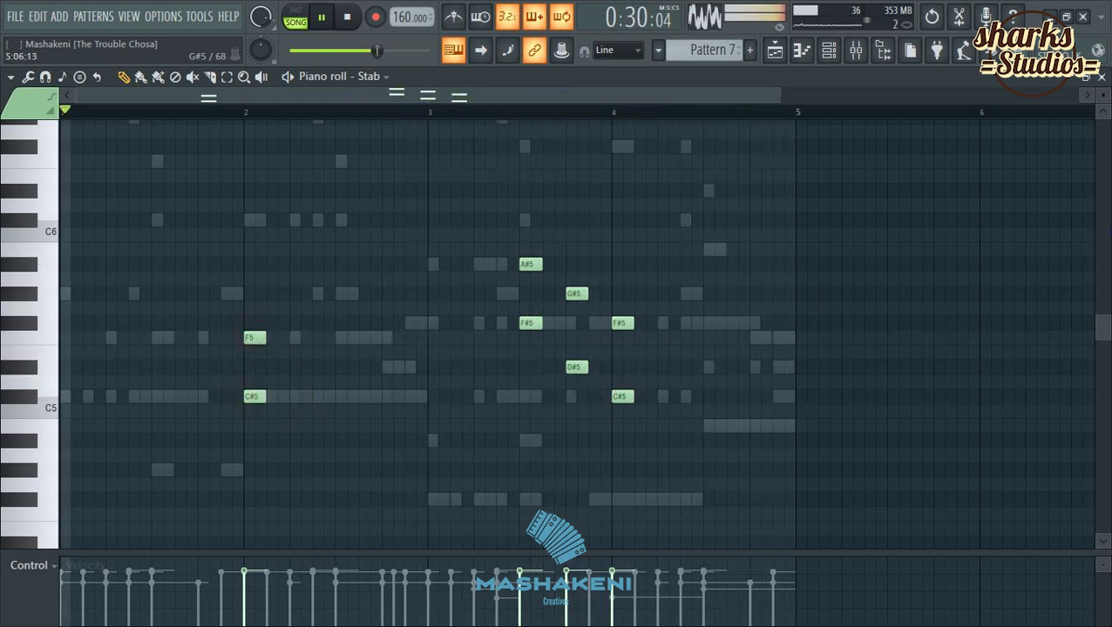
{"action": "left_click", "coordinate": [1101, 78]}
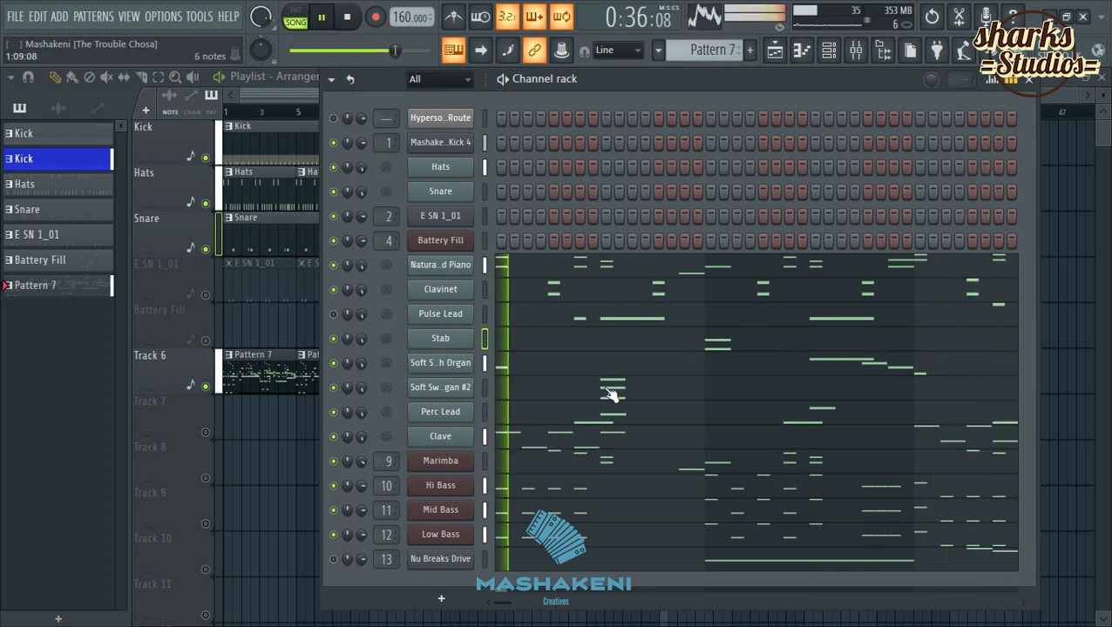
Insert an M1 instrument channel before Marimba and route it to a free mixer track.
{"action": "right_click", "coordinate": [445, 464]}
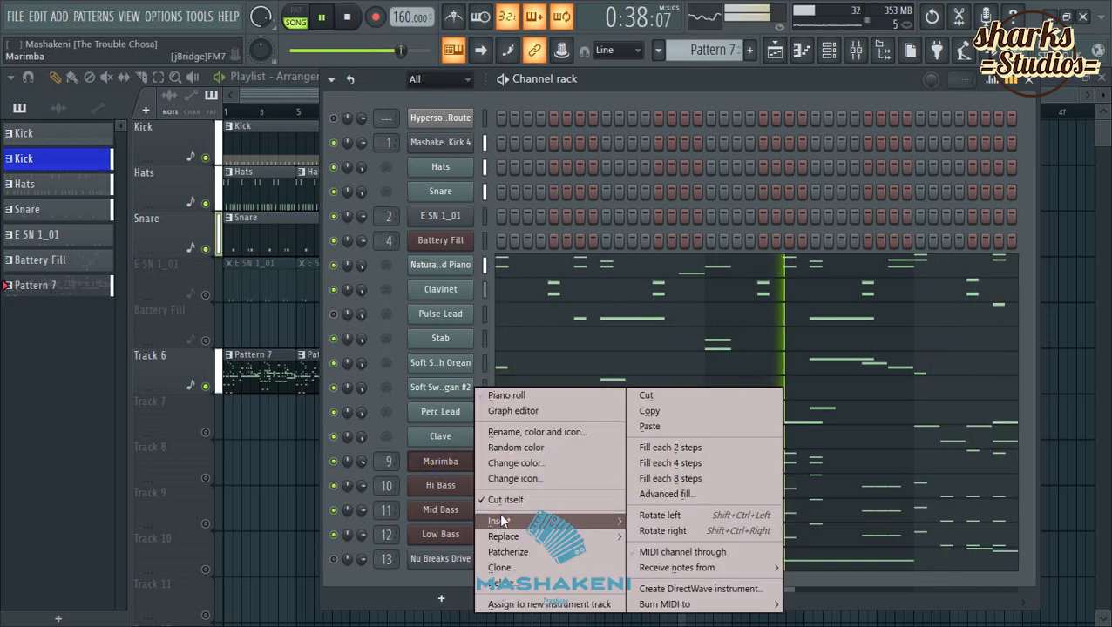
{"action": "mouse_move", "coordinate": [501, 519]}
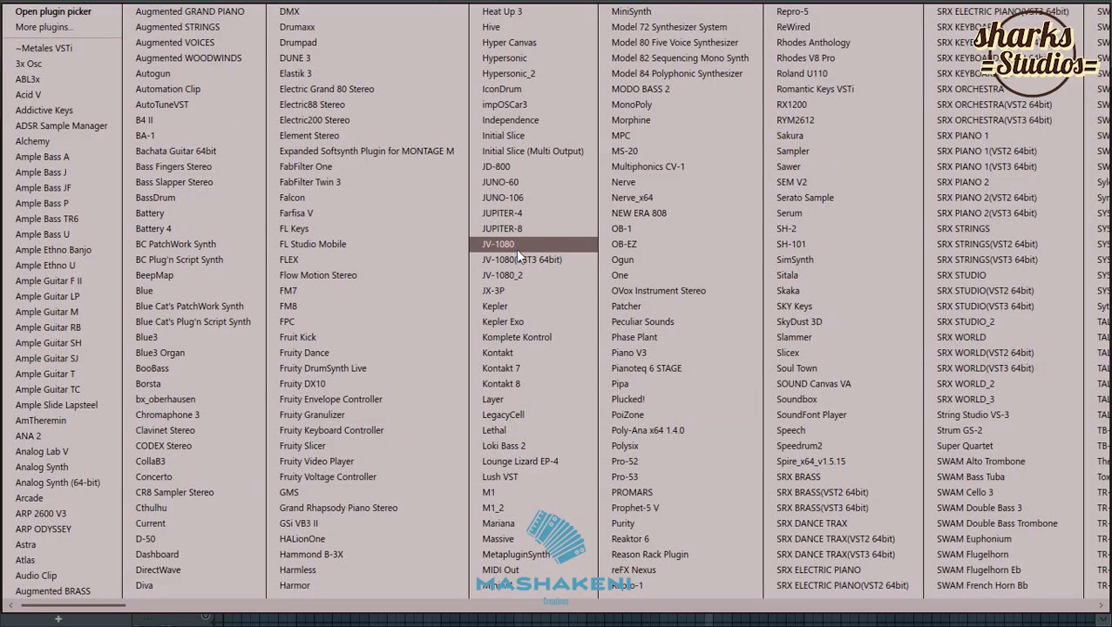
{"action": "left_click", "coordinate": [491, 494]}
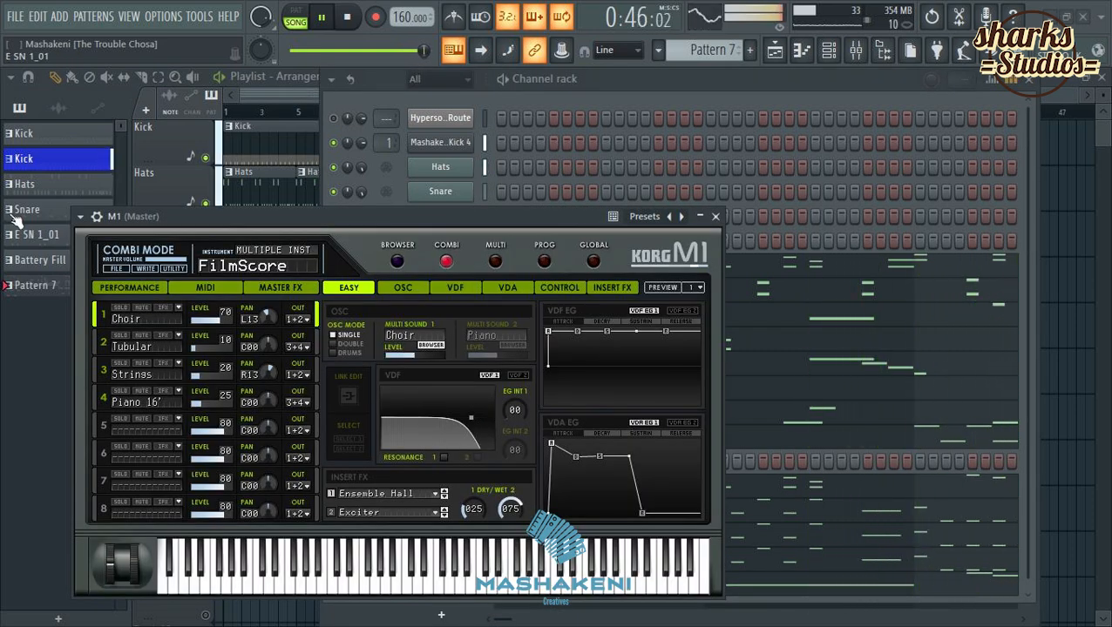
{"action": "left_click", "coordinate": [77, 217]}
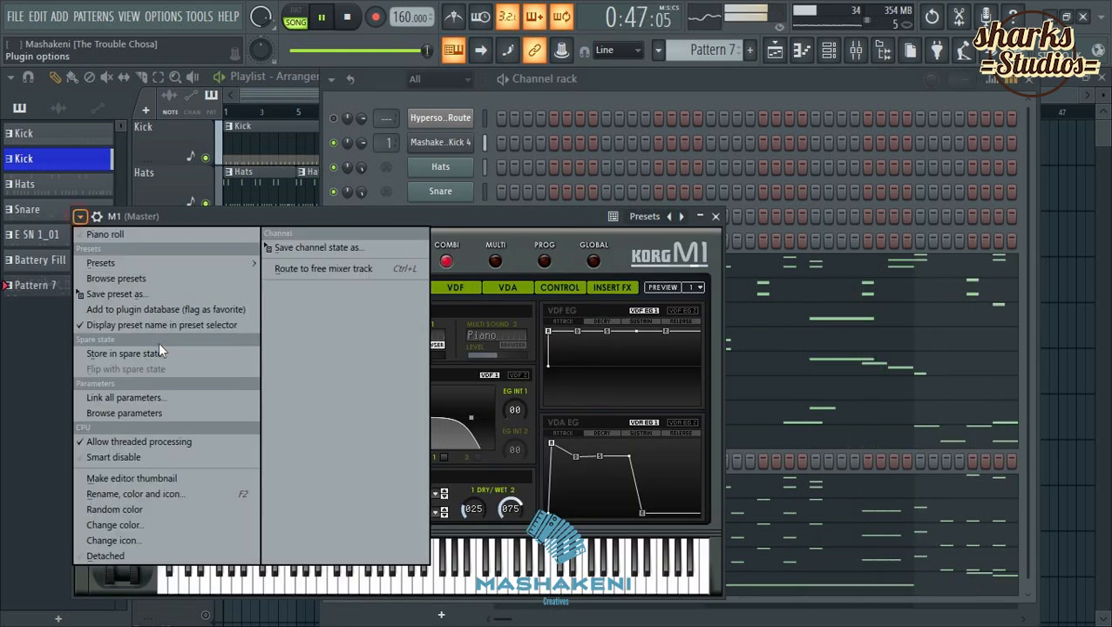
{"action": "left_click", "coordinate": [534, 218]}
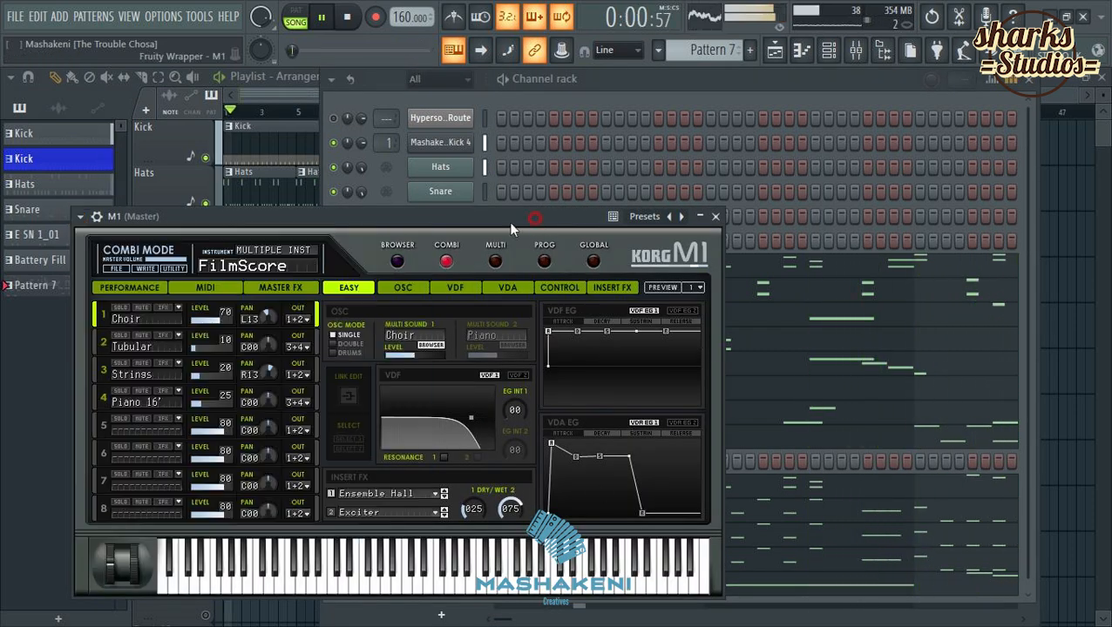
{"action": "left_click", "coordinate": [77, 217]}
{"action": "left_click", "coordinate": [340, 267]}
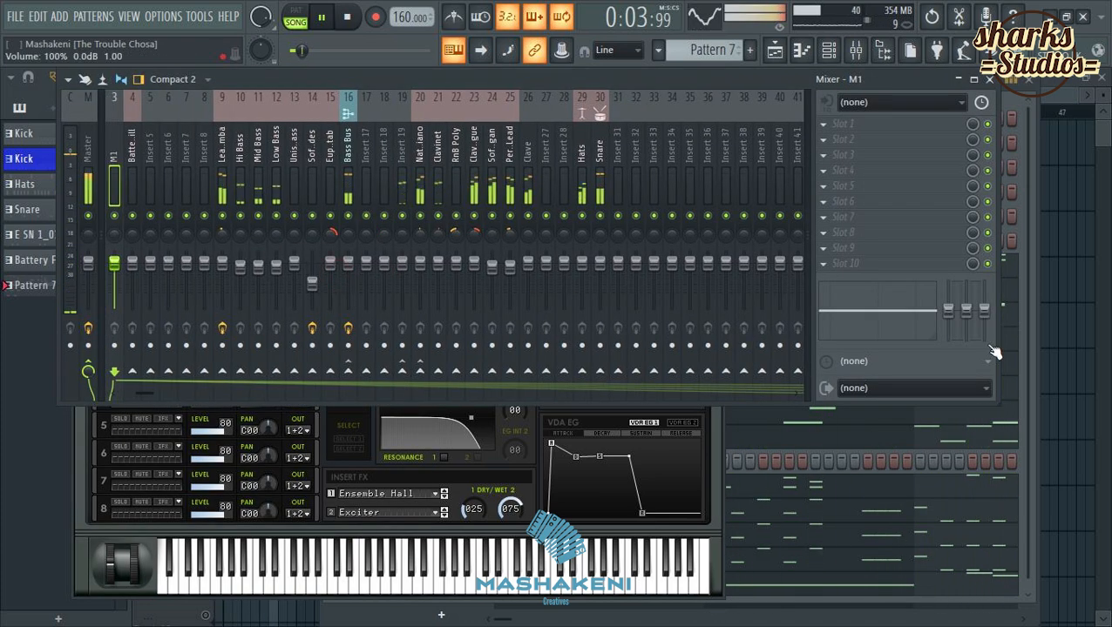
Move the mixer out of the way and load the Jamaica preset in the M1.
{"action": "left_click_drag", "start_coordinate": [789, 85], "coordinate": [812, 291]}
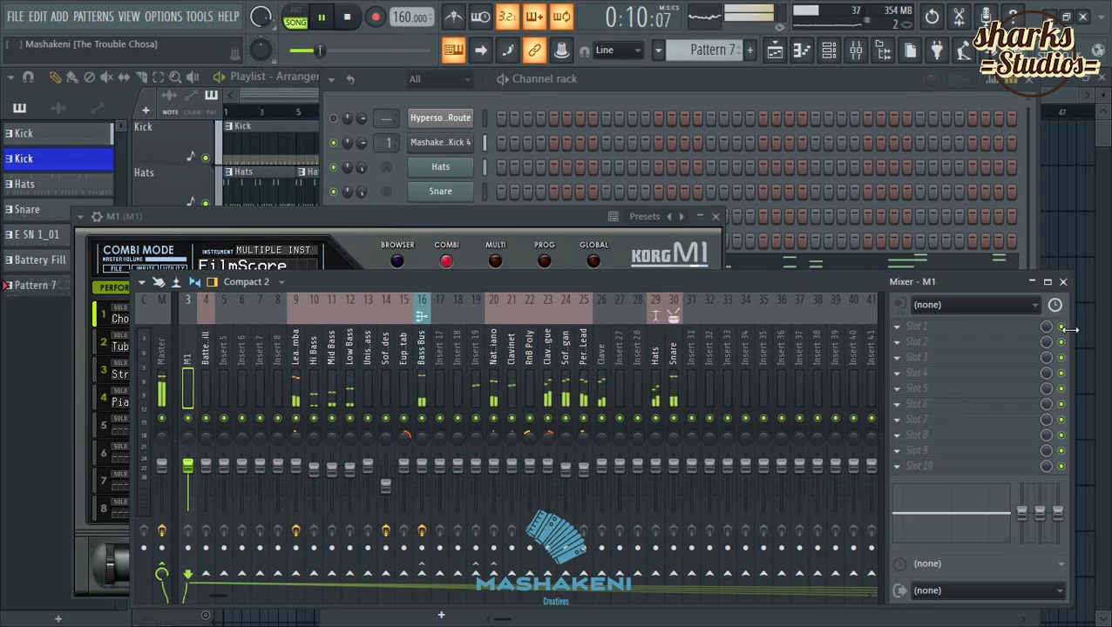
{"action": "left_click_drag", "start_coordinate": [985, 349], "coordinate": [846, 387]}
{"action": "left_click_drag", "start_coordinate": [593, 284], "coordinate": [813, 301]}
{"action": "left_click", "coordinate": [356, 227]}
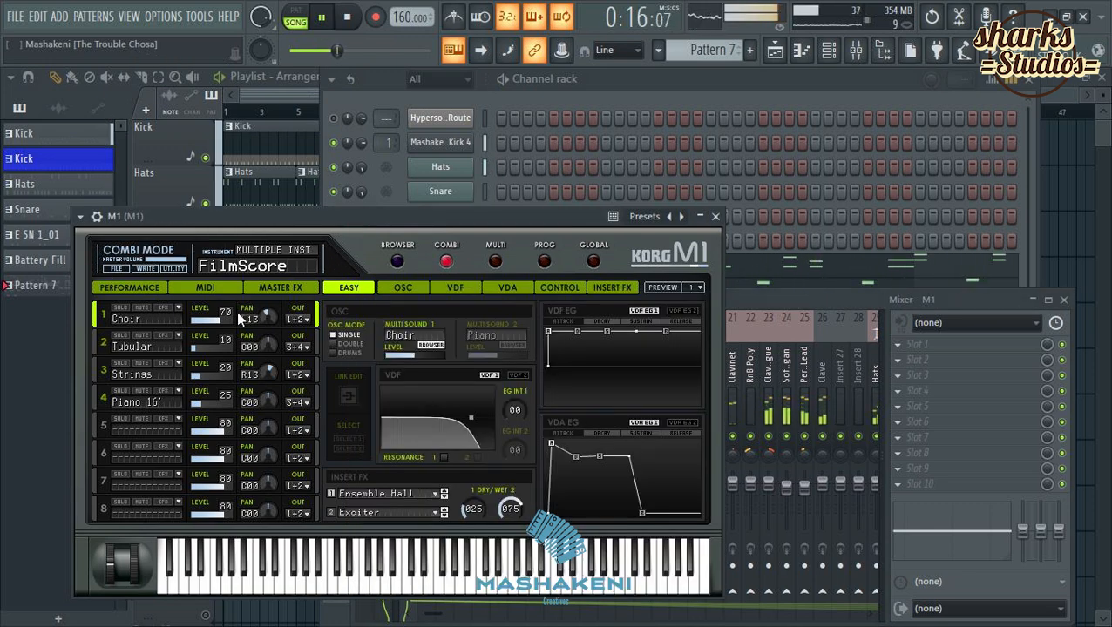
{"action": "left_click", "coordinate": [80, 218]}
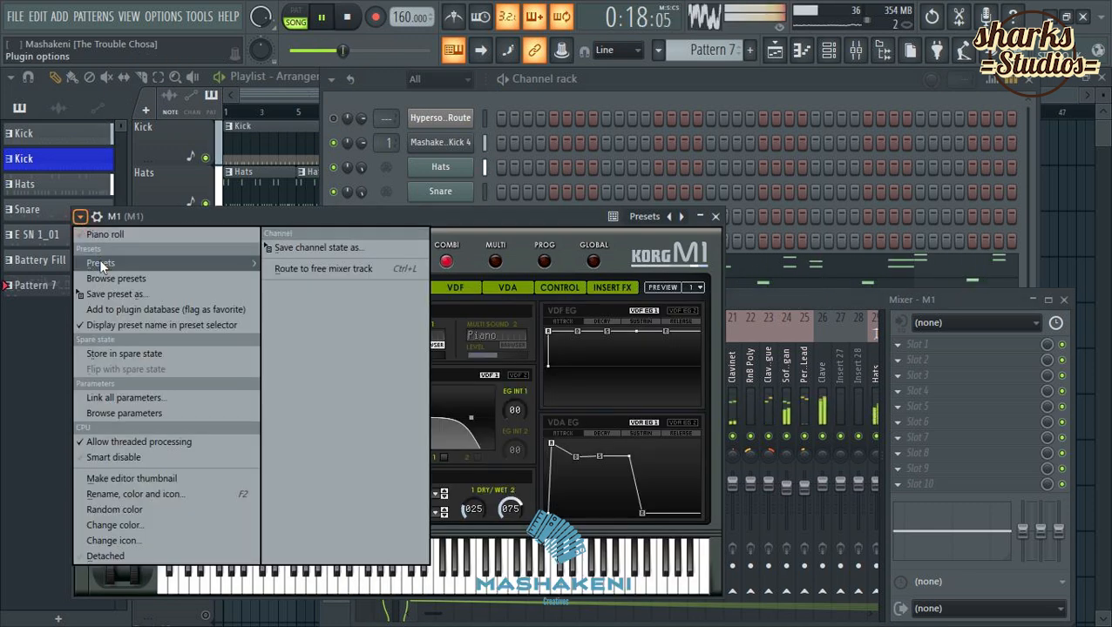
{"action": "mouse_move", "coordinate": [99, 261]}
{"action": "left_click", "coordinate": [427, 294]}
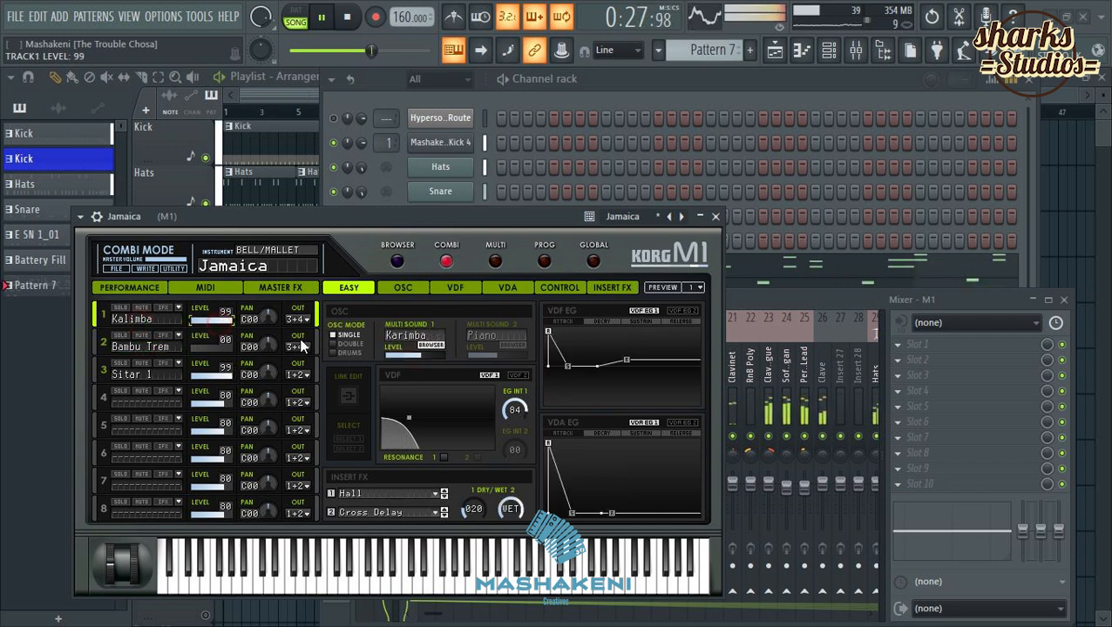
Open the Jamaica channel's piano roll with the four bars and the octave above C6 in view.
{"action": "left_click", "coordinate": [655, 80]}
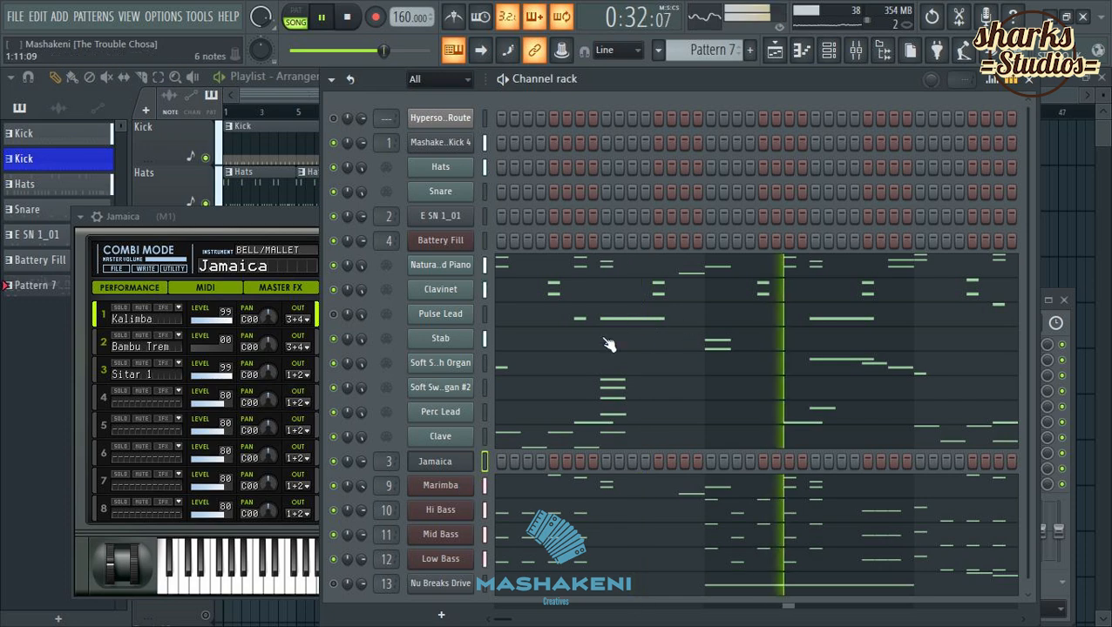
{"action": "right_click", "coordinate": [446, 466]}
{"action": "left_click", "coordinate": [509, 391]}
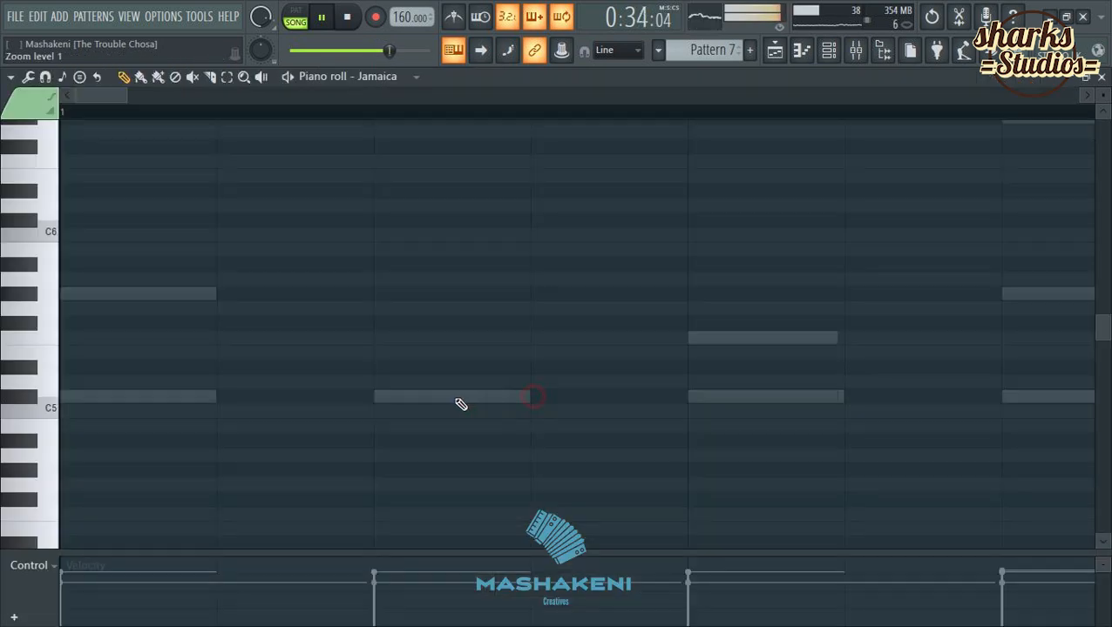
{"action": "scroll", "coordinate": [193, 246], "scroll_direction": "up", "scroll_amount": 5}
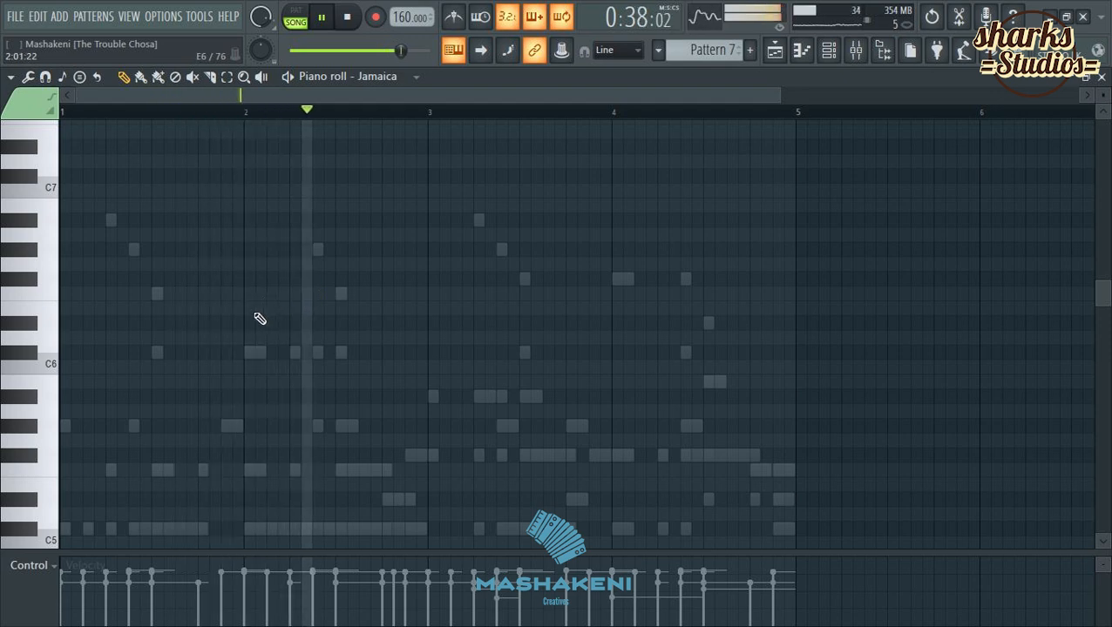
Try a descending A#6, G#6, F#6 run from the end of bar 1 into bar 2 in the Jamaica channel and delete it.
{"action": "left_click", "coordinate": [180, 219]}
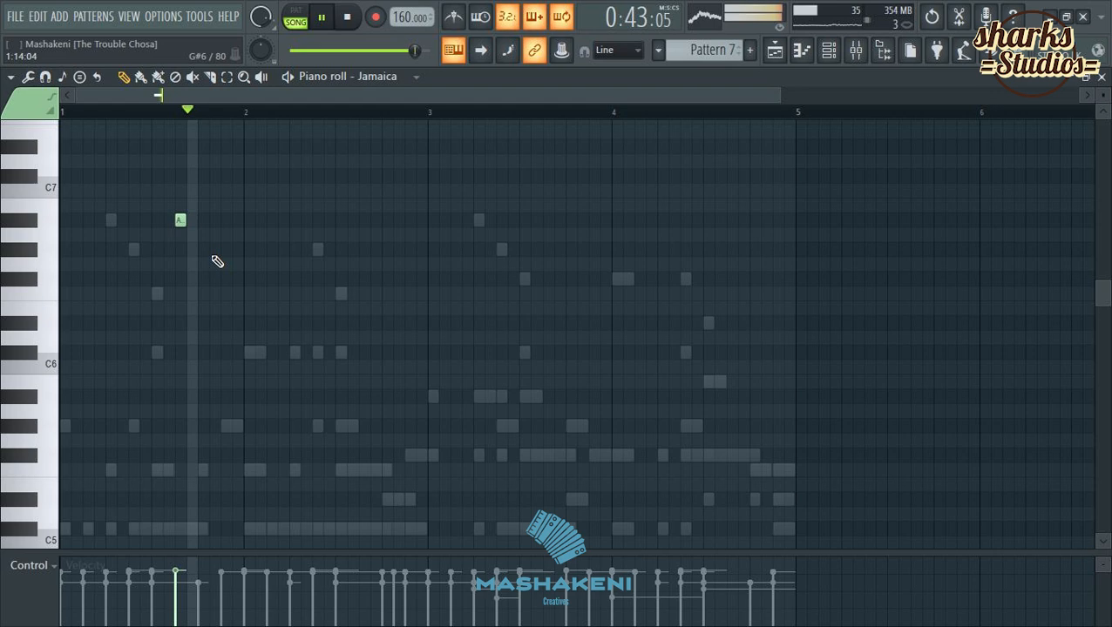
{"action": "right_click", "coordinate": [180, 221]}
{"action": "left_click", "coordinate": [203, 220]}
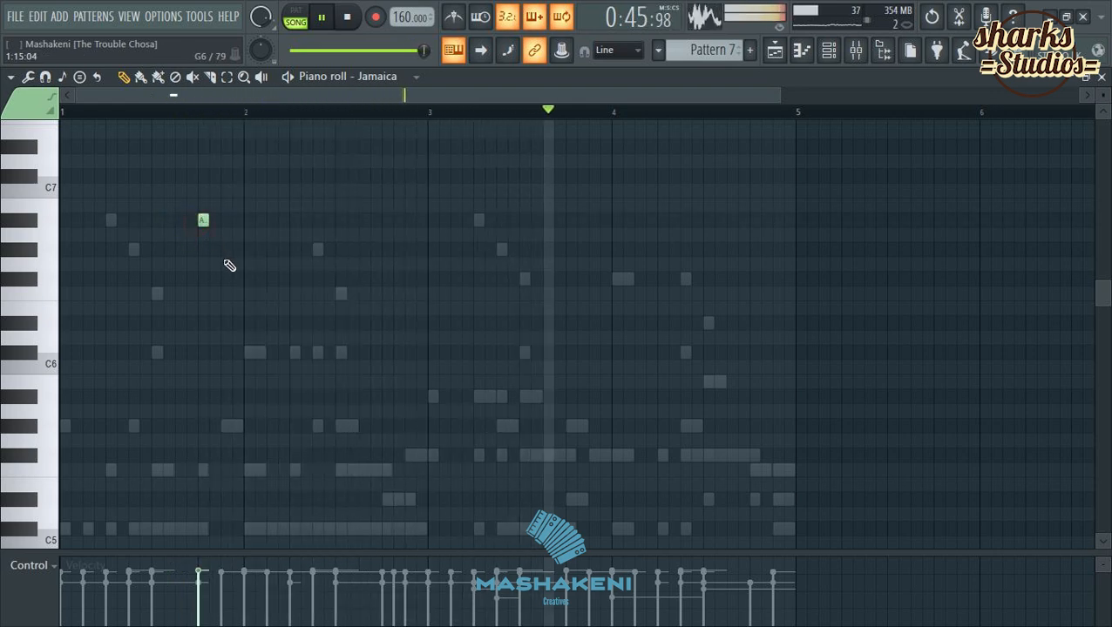
{"action": "left_click", "coordinate": [226, 250]}
{"action": "left_click", "coordinate": [249, 293]}
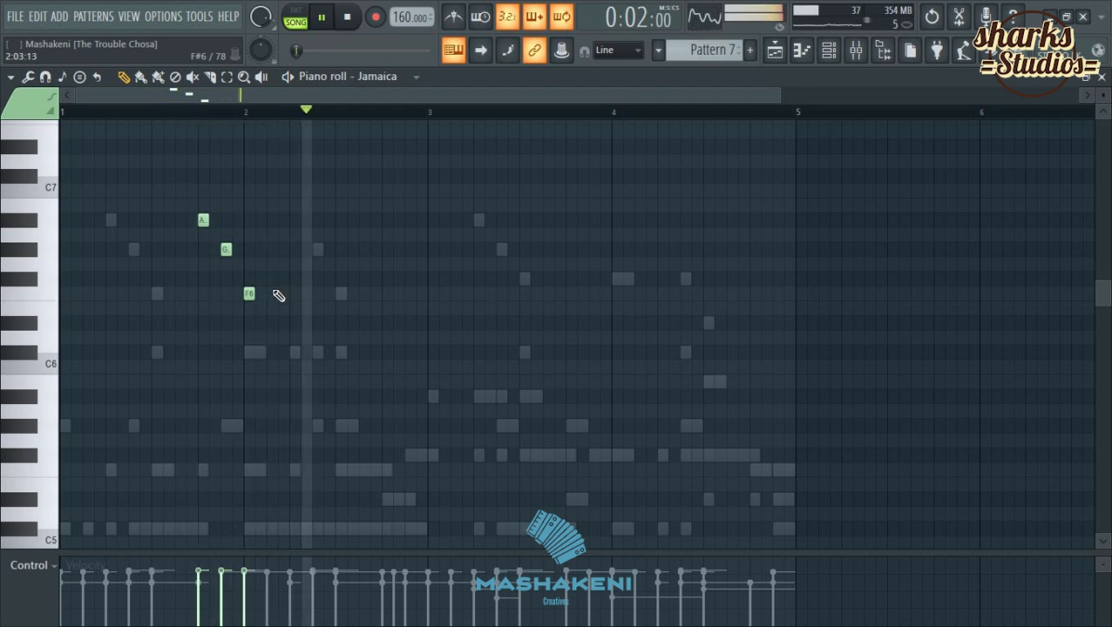
{"action": "left_click_drag", "start_coordinate": [249, 293], "coordinate": [249, 279]}
{"action": "key", "text": "space"}
{"action": "key", "text": "space"}
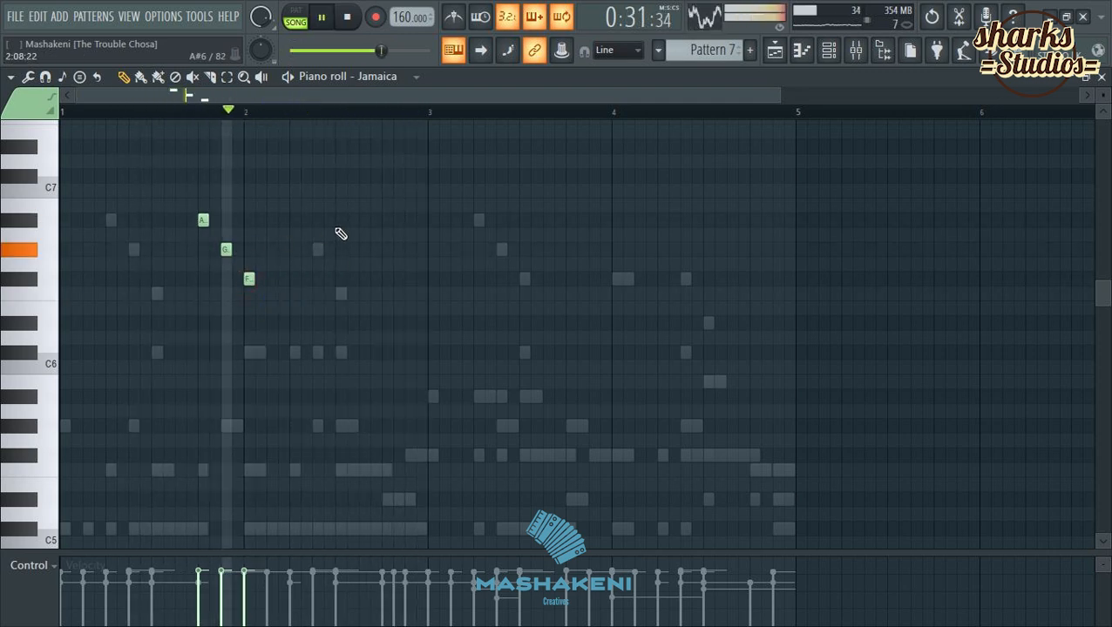
{"action": "right_click", "coordinate": [203, 220]}
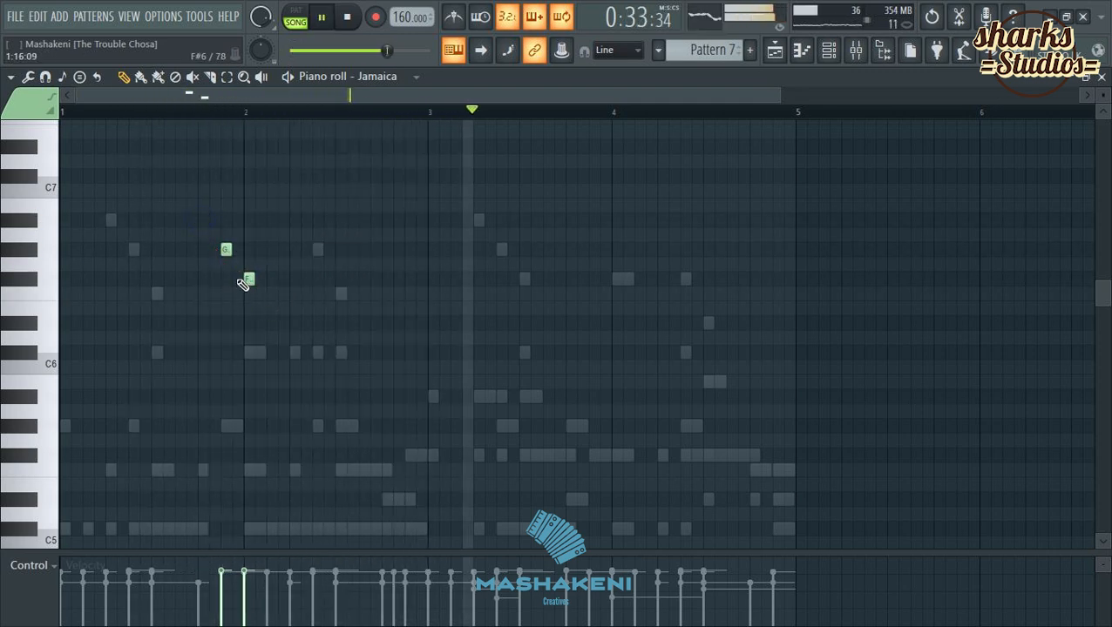
{"action": "right_click", "coordinate": [227, 250]}
{"action": "right_click", "coordinate": [250, 280]}
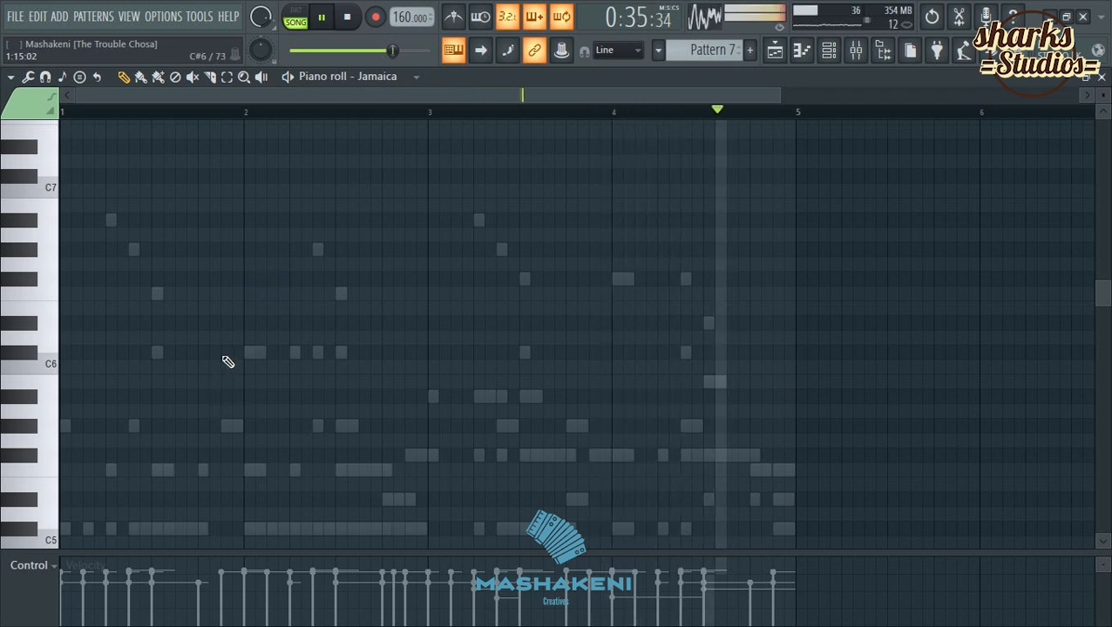
Add one-step notes: C#6 at step 15 of bar 1, and F6, G#6, F6, D#6, C#6 at steps 1, 7, 9, 11, 13 of bar 2.
{"action": "left_click", "coordinate": [226, 352]}
{"action": "left_click", "coordinate": [249, 293]}
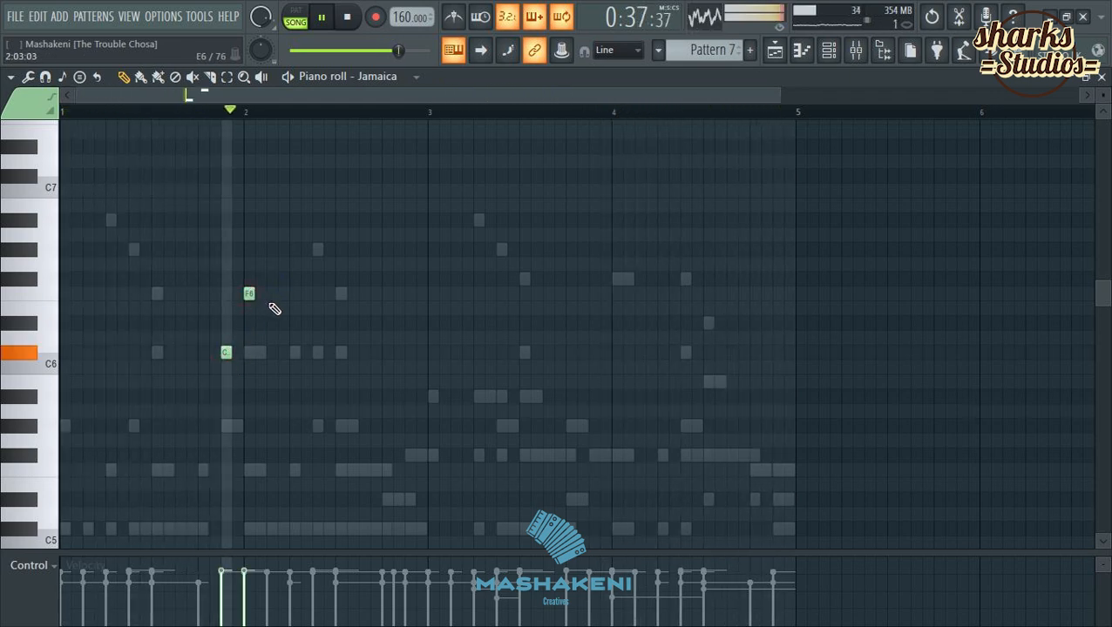
{"action": "left_click", "coordinate": [317, 250]}
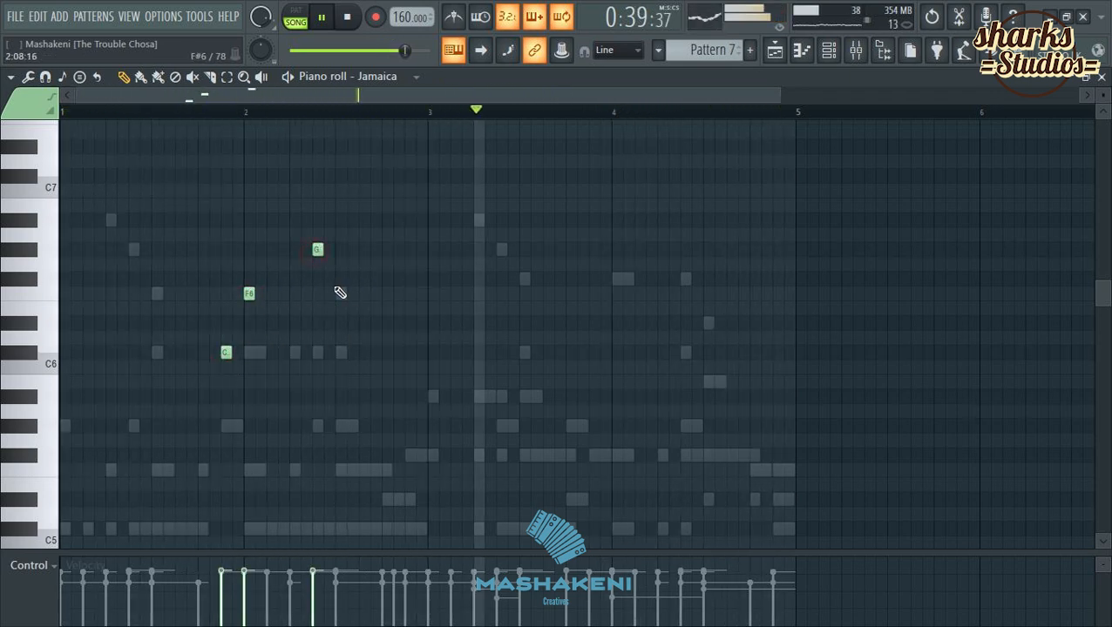
{"action": "left_click", "coordinate": [340, 293]}
{"action": "left_click", "coordinate": [364, 323]}
{"action": "left_click", "coordinate": [387, 352]}
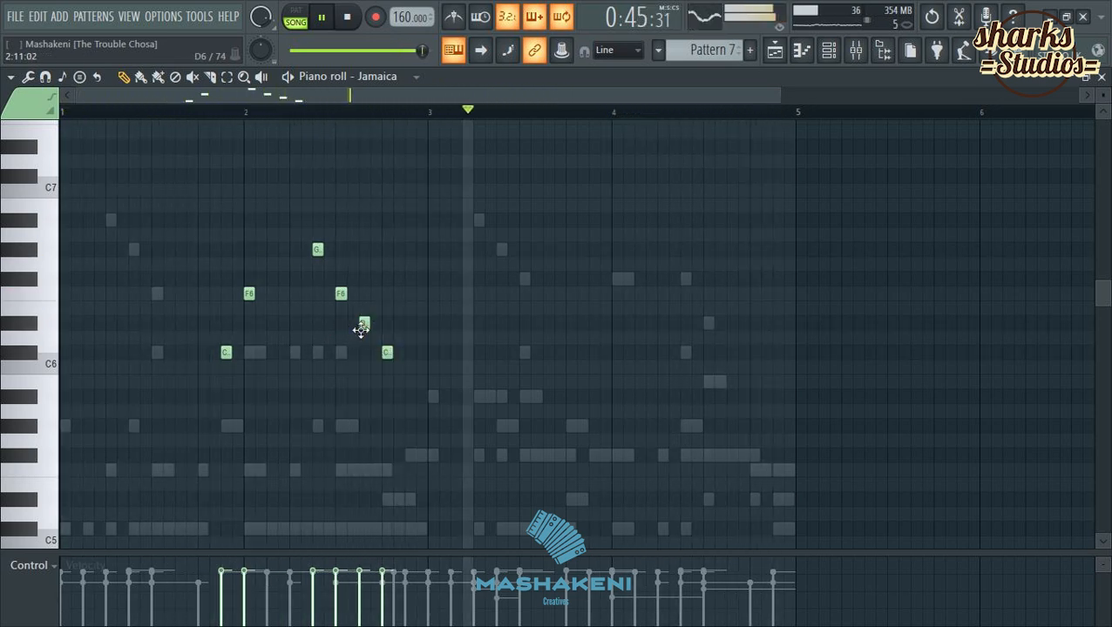
Lengthen bar 2's D#6 to two steps and its last C#6 to three, and add a four-step A#5 at the start of bar 3.
{"action": "left_click_drag", "start_coordinate": [365, 324], "coordinate": [421, 353]}
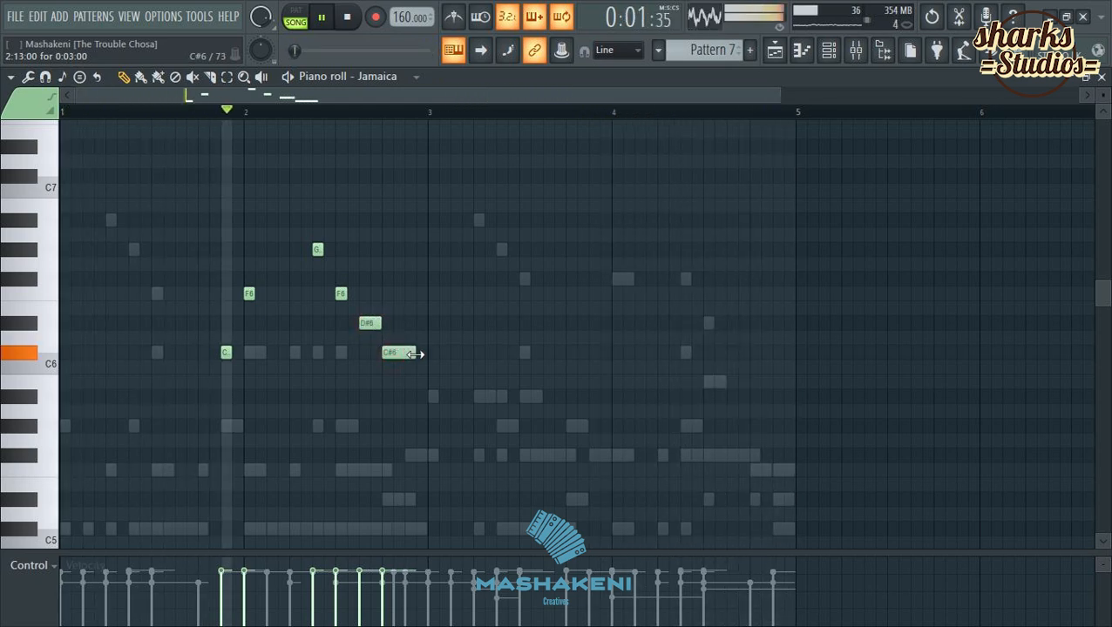
{"action": "left_click", "coordinate": [441, 398]}
{"action": "left_click_drag", "start_coordinate": [443, 397], "coordinate": [473, 398]}
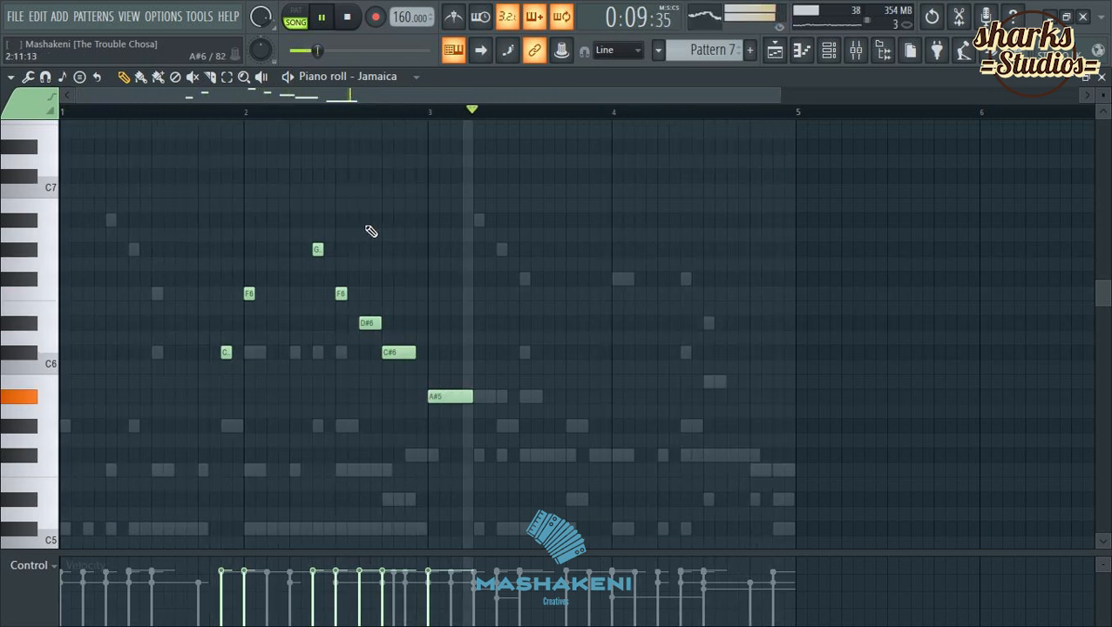
Lower the G#6 note at step 7 of bar 2 to D#6 in the Jamaica channel.
{"action": "left_click_drag", "start_coordinate": [317, 251], "coordinate": [318, 324]}
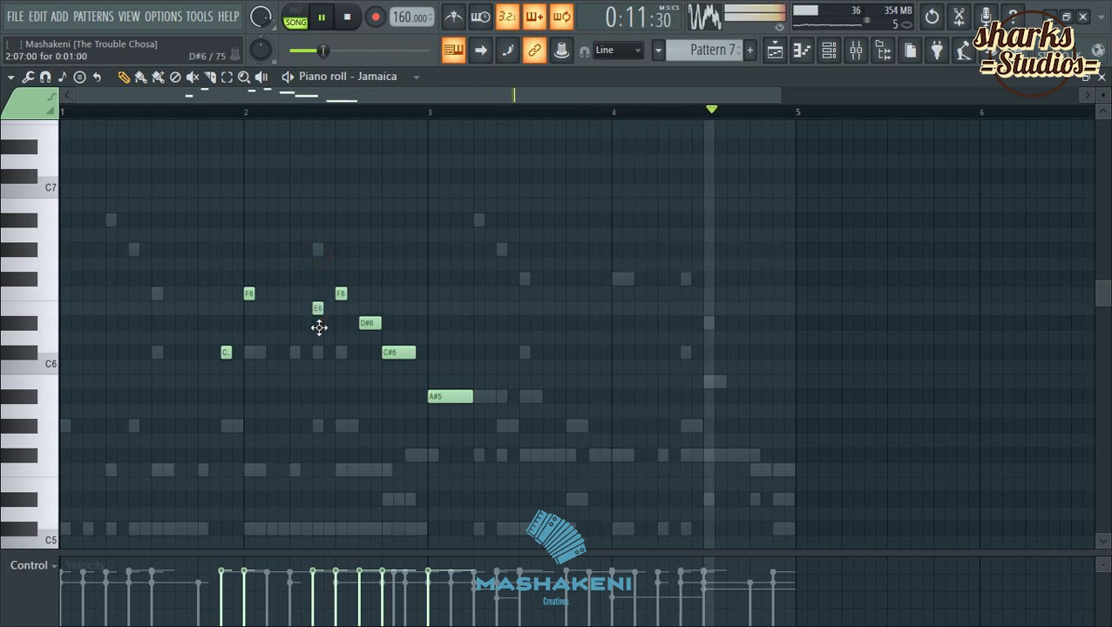
Replace the Jamaica notes before bar 2's step 9 with one-step F#6 at steps 7 and 5 and G#6 at steps 3 and 1.
{"action": "right_click", "coordinate": [250, 294]}
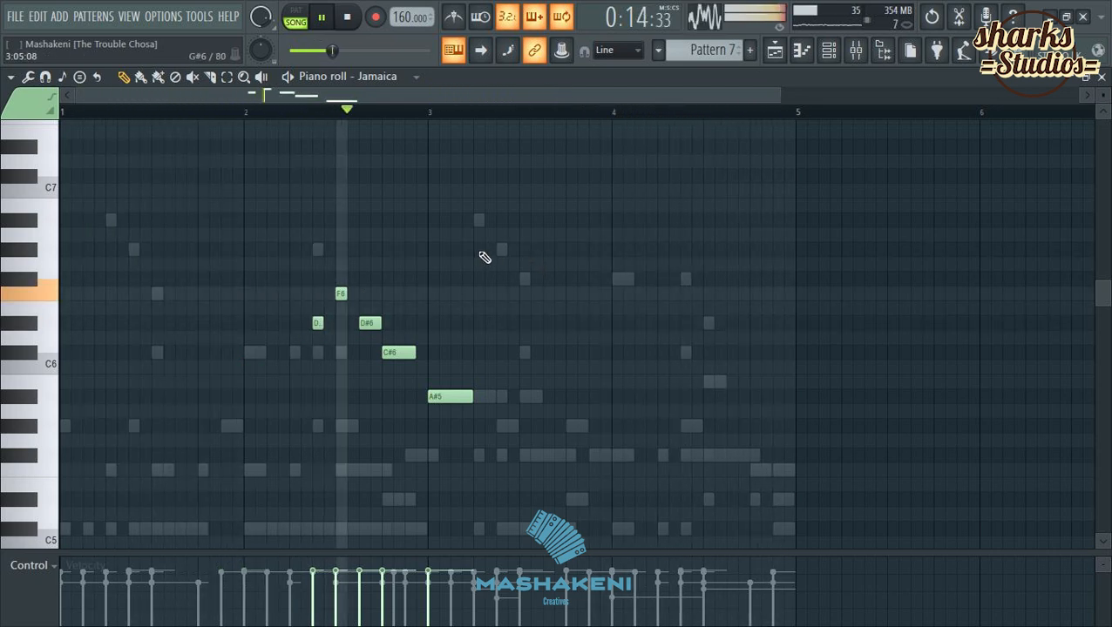
{"action": "right_click", "coordinate": [317, 324]}
{"action": "left_click", "coordinate": [318, 279]}
{"action": "left_click", "coordinate": [293, 279]}
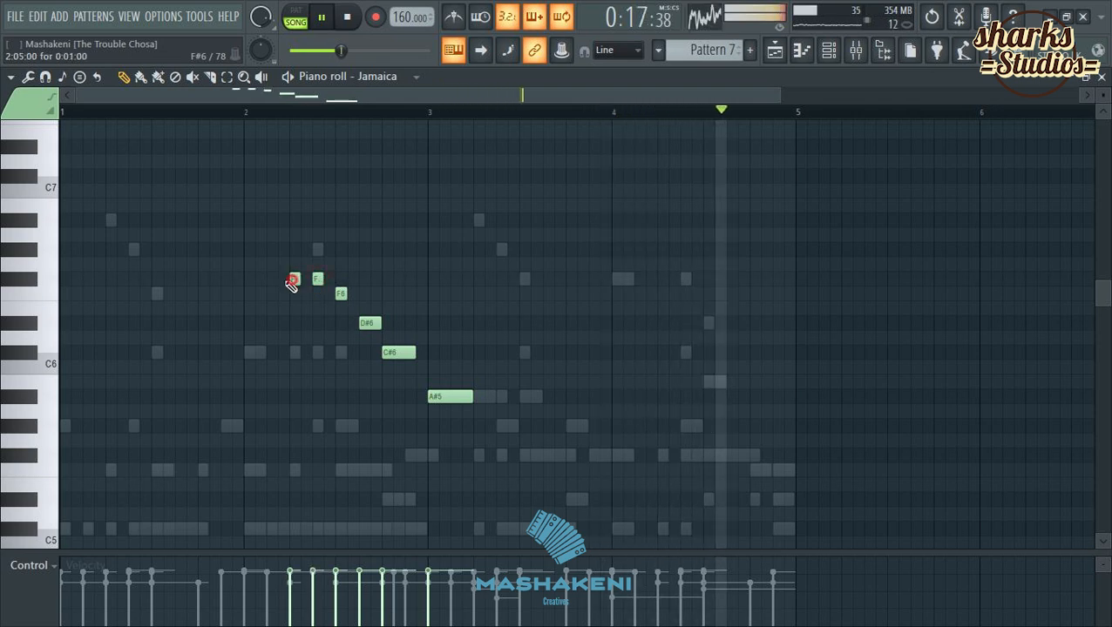
{"action": "left_click", "coordinate": [281, 250]}
{"action": "left_click_drag", "start_coordinate": [271, 250], "coordinate": [258, 250]}
{"action": "left_click", "coordinate": [249, 250]}
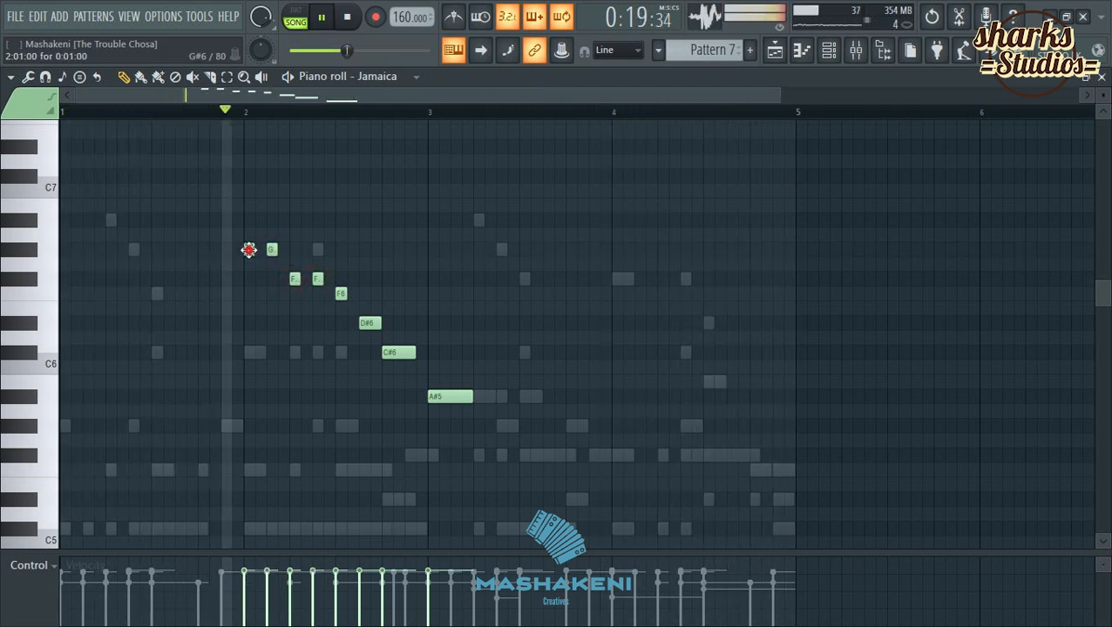
Change bar 2's step 5 note to G#6 and step 1 note to A#6, add C#7 at step 13 of bar 1, and close the piano roll.
{"action": "right_click", "coordinate": [293, 279]}
{"action": "left_click", "coordinate": [295, 250]}
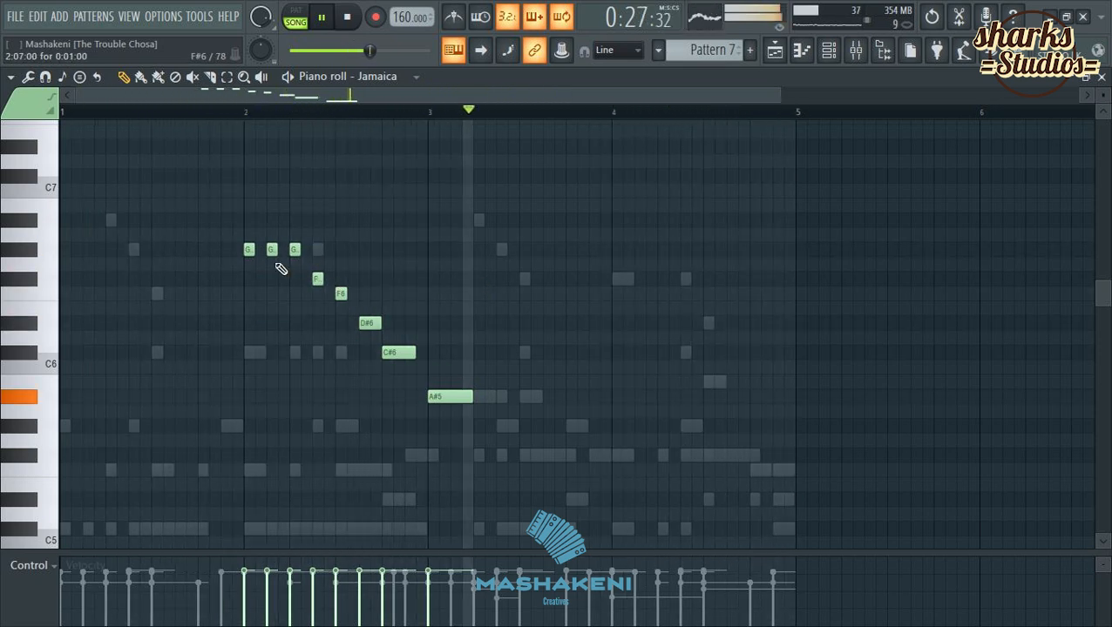
{"action": "left_click_drag", "start_coordinate": [248, 250], "coordinate": [247, 221]}
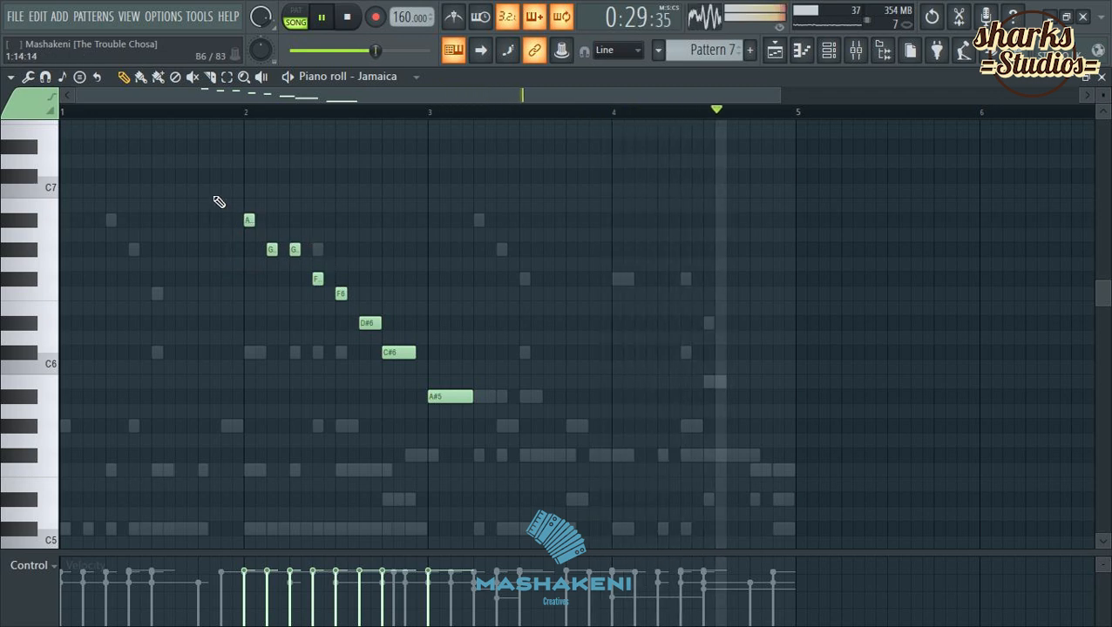
{"action": "left_click", "coordinate": [204, 177]}
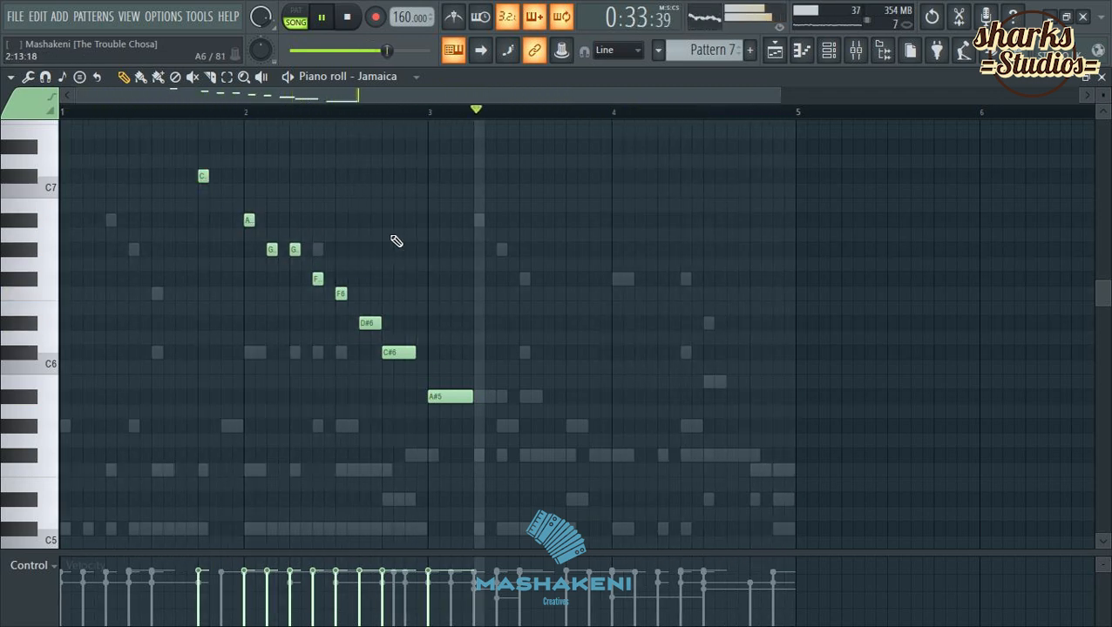
{"action": "left_click", "coordinate": [1101, 77]}
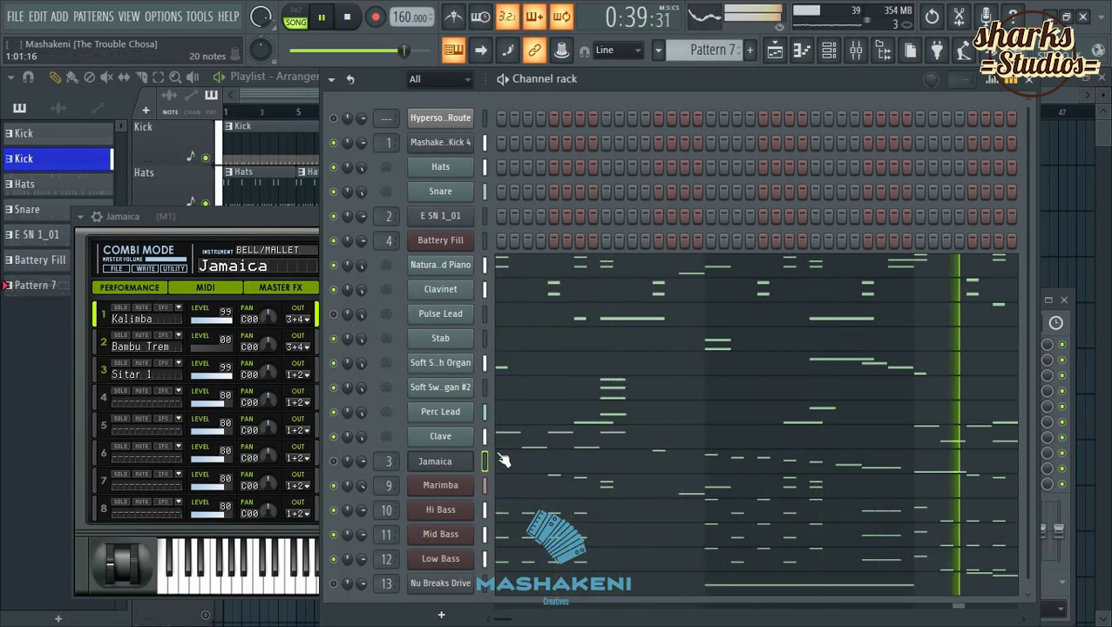
{"action": "right_click", "coordinate": [443, 490]}
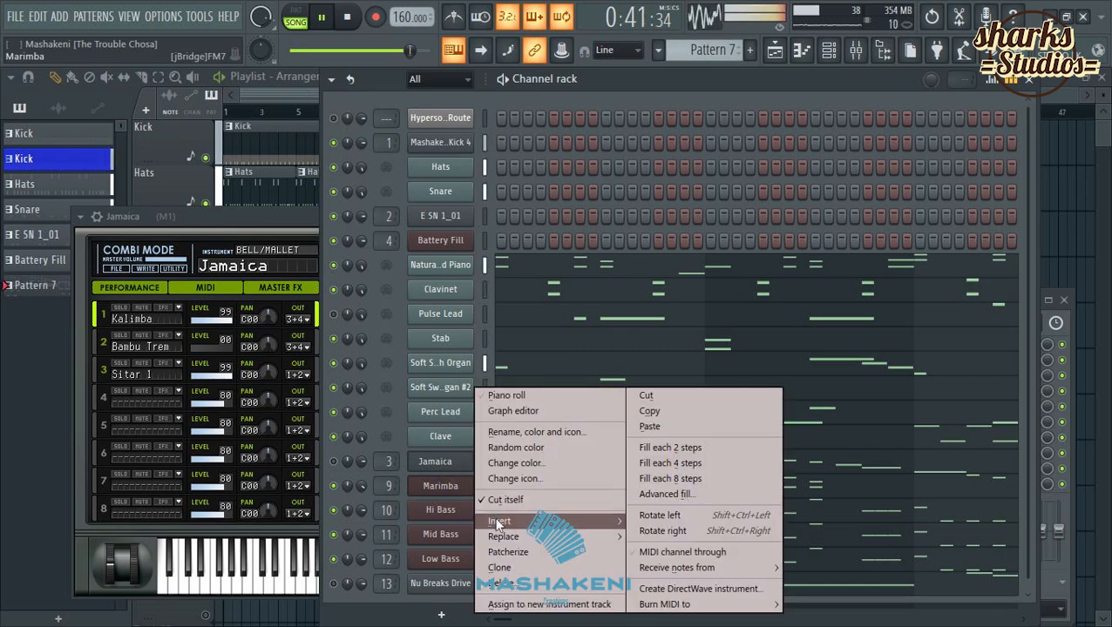
{"action": "mouse_move", "coordinate": [494, 516]}
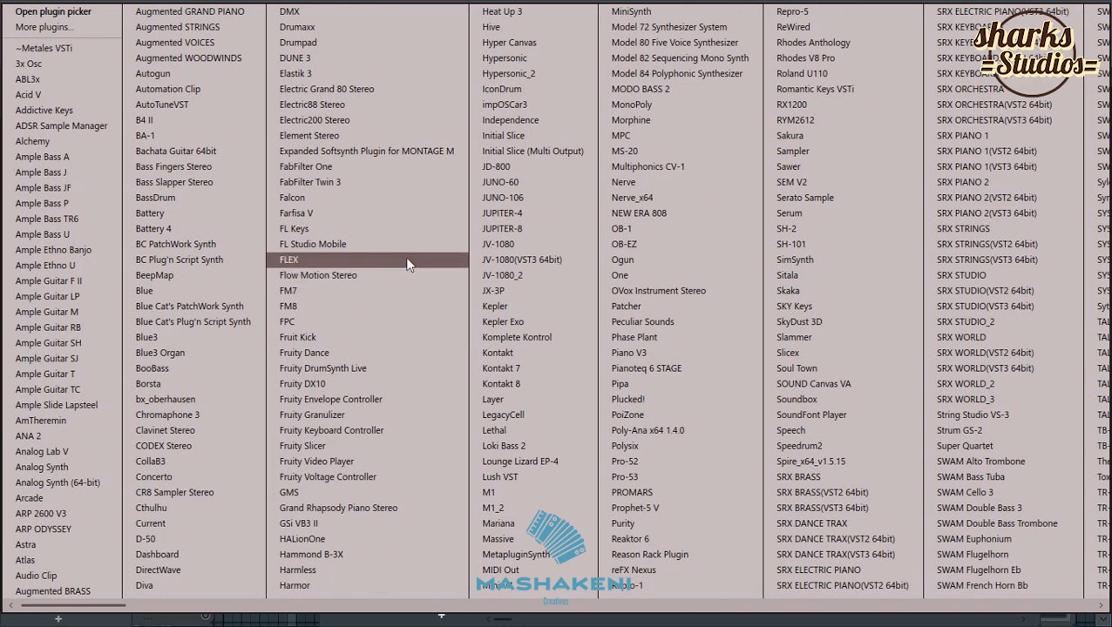
{"action": "left_click", "coordinate": [657, 619]}
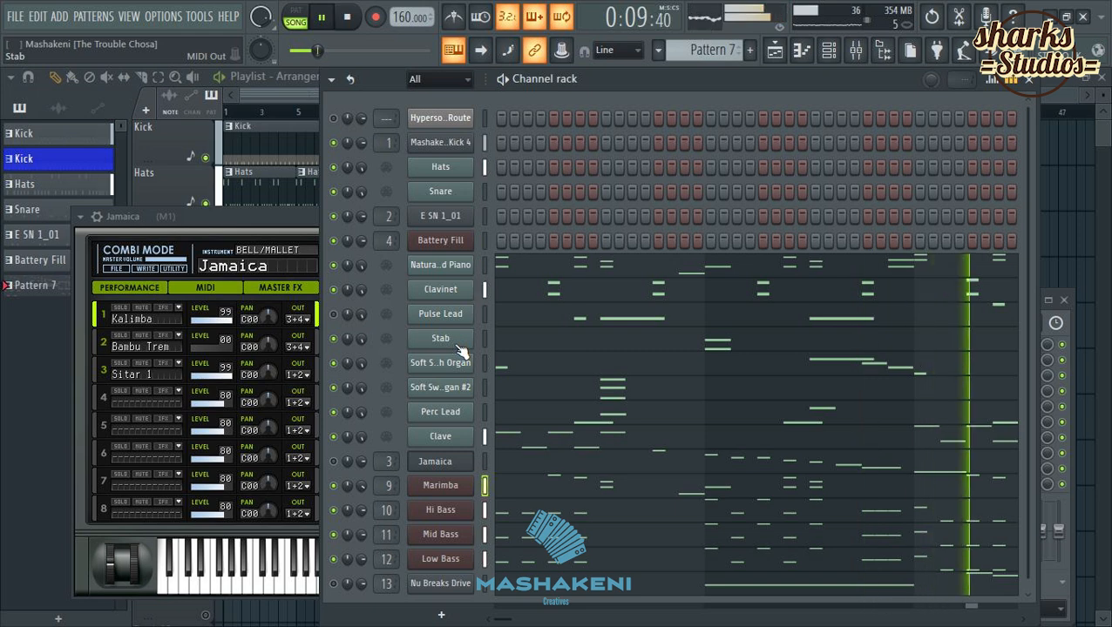
Clone the Clave channel and load the Lead Guitar Talkbox patch from Electric Guitars Distorted into slot 8 of Hypersonic 2.
{"action": "right_click", "coordinate": [441, 438]}
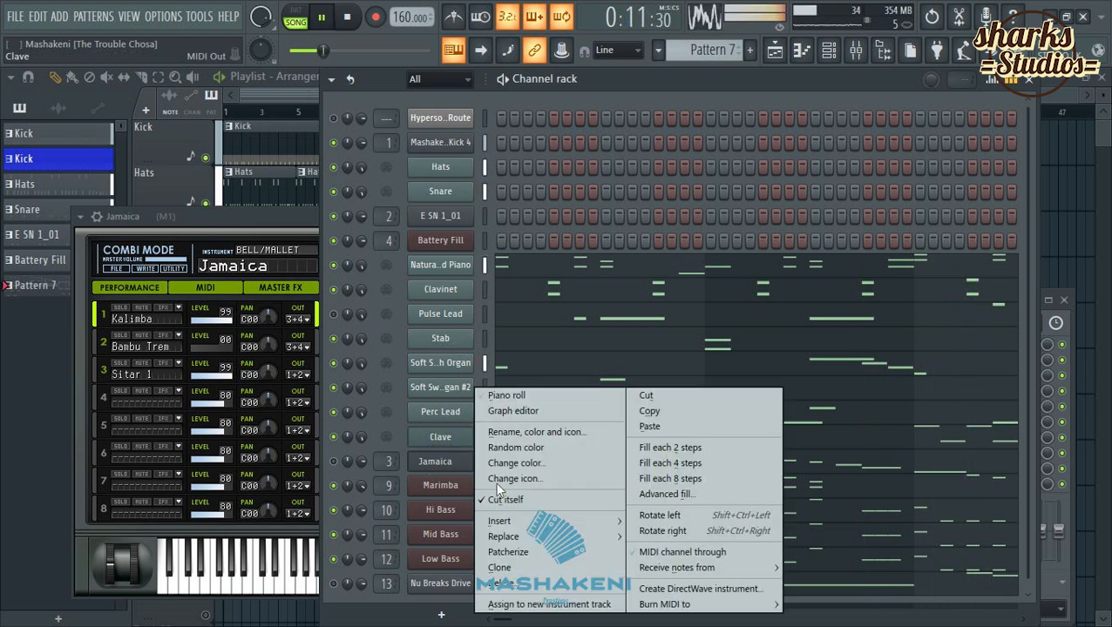
{"action": "left_click", "coordinate": [512, 569]}
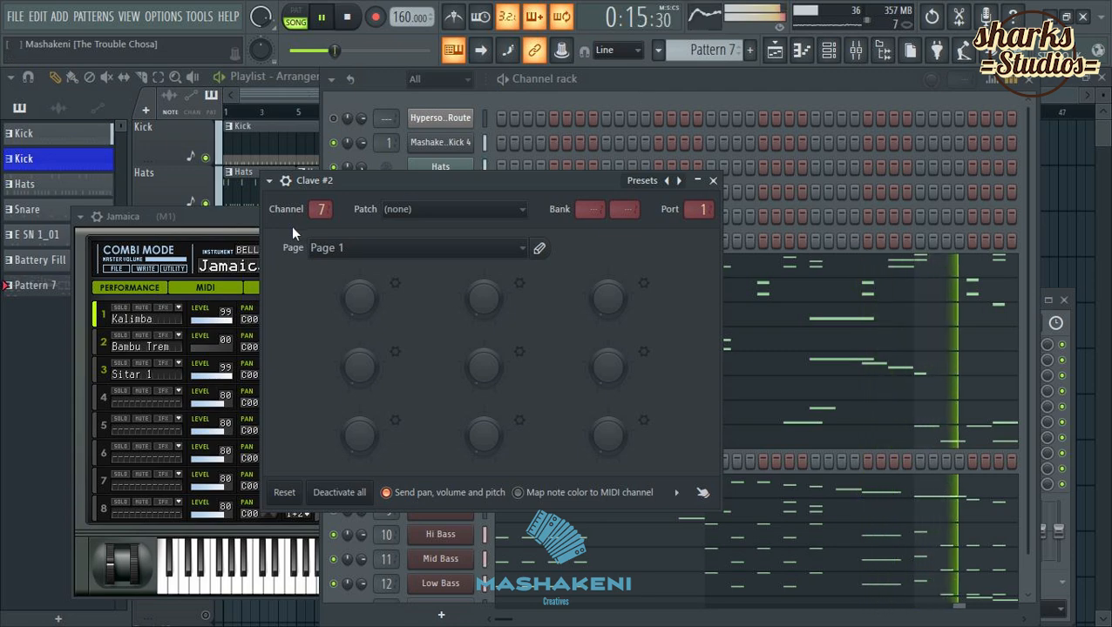
{"action": "left_click", "coordinate": [458, 122]}
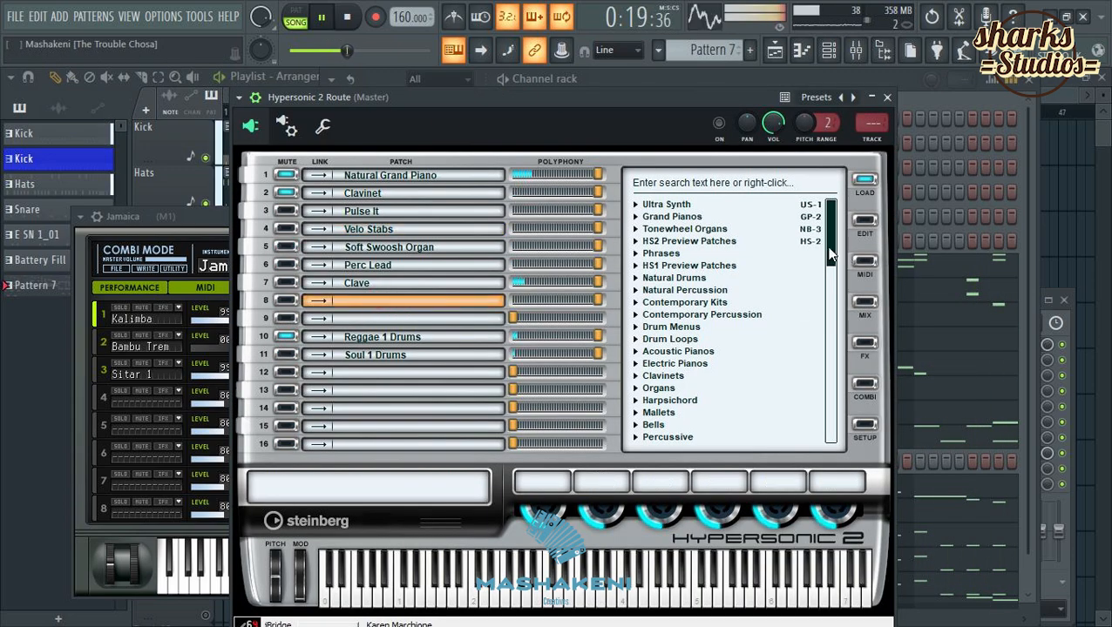
{"action": "left_click", "coordinate": [716, 318]}
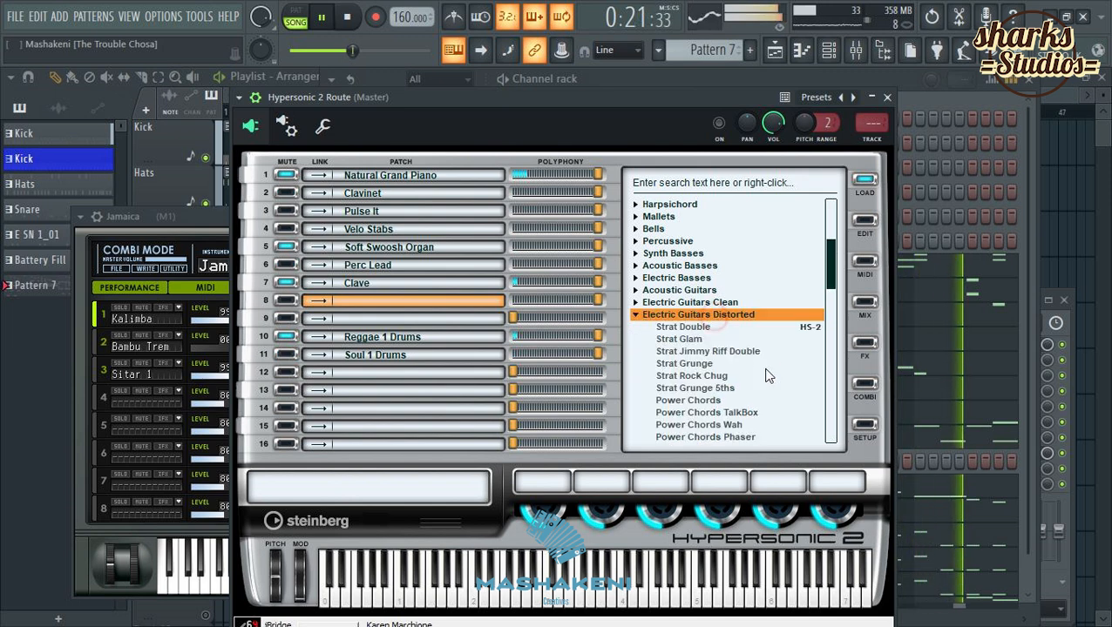
{"action": "left_click_drag", "start_coordinate": [829, 279], "coordinate": [832, 321]}
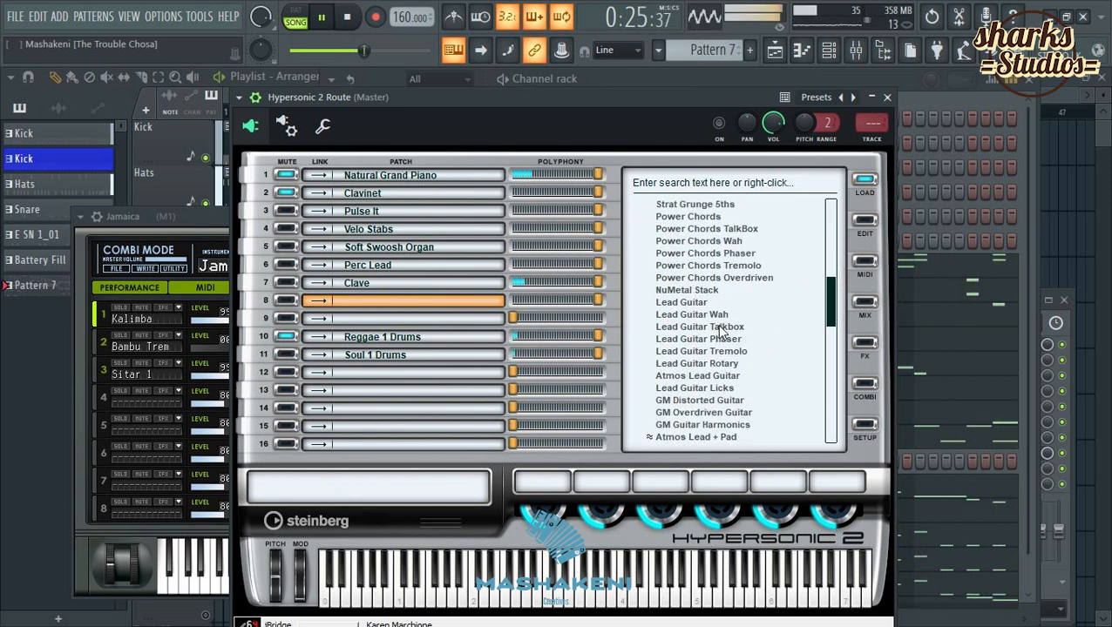
{"action": "left_click", "coordinate": [907, 91]}
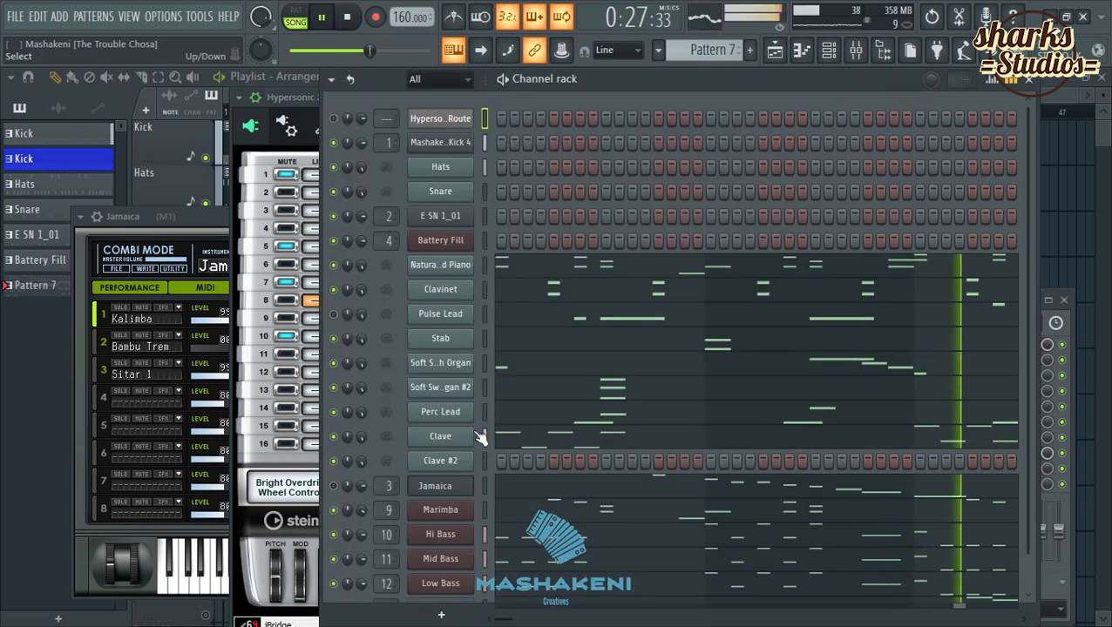
Rename the cloned Clave channel as Talk.
{"action": "right_click", "coordinate": [450, 464]}
{"action": "left_click", "coordinate": [519, 433]}
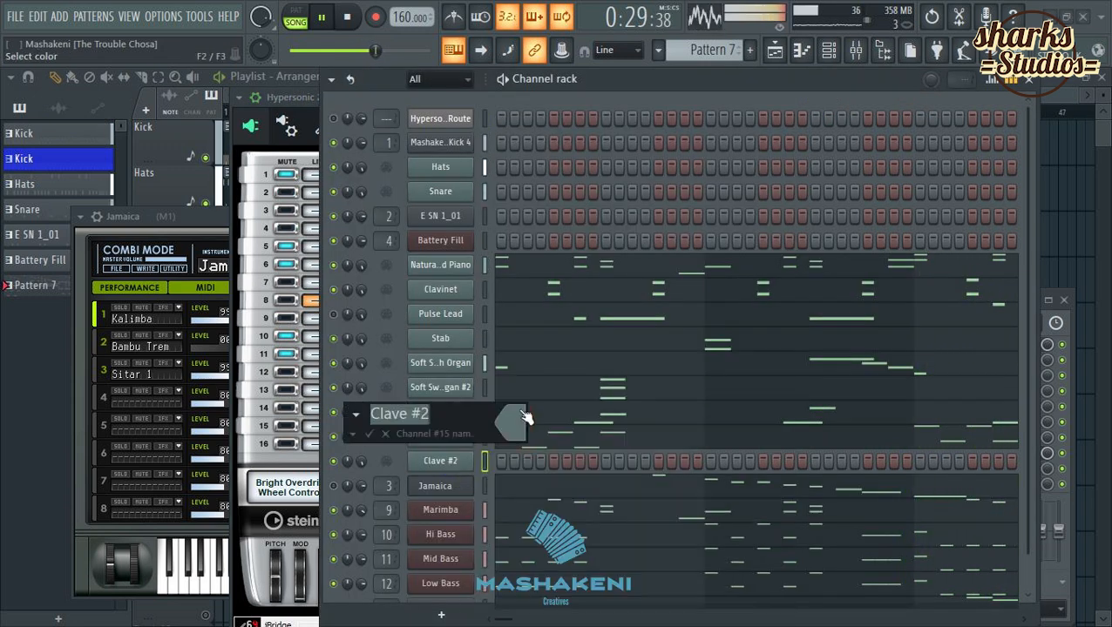
{"action": "key", "text": "Escape"}
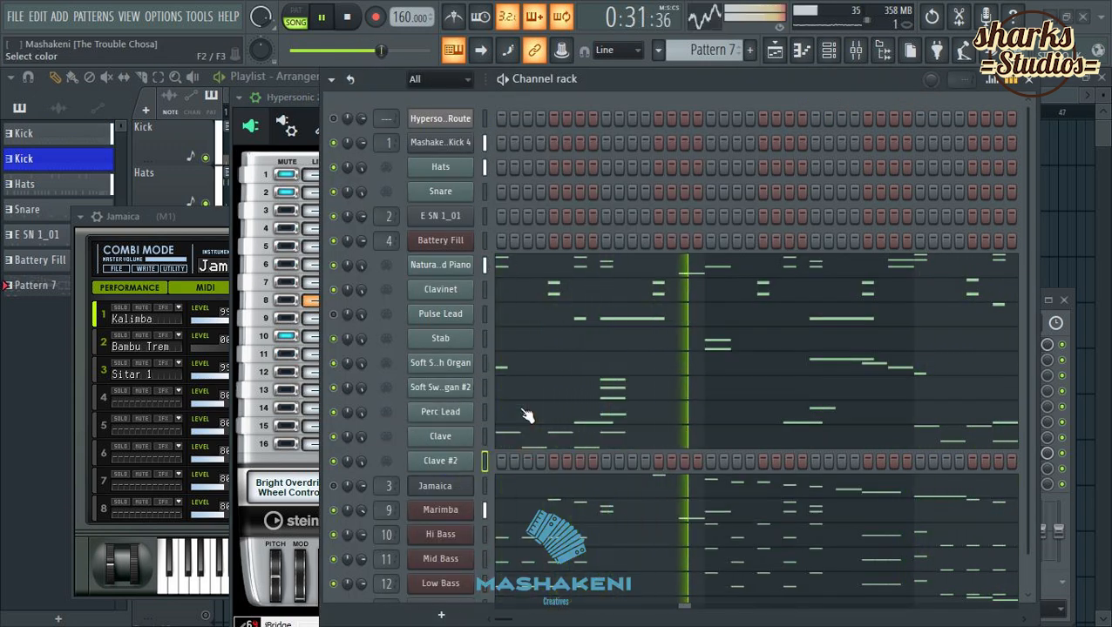
In the Talk channel's piano roll, draw a 15-step C#6 note from the start of bar 1 and lower it one octave.
{"action": "right_click", "coordinate": [451, 465]}
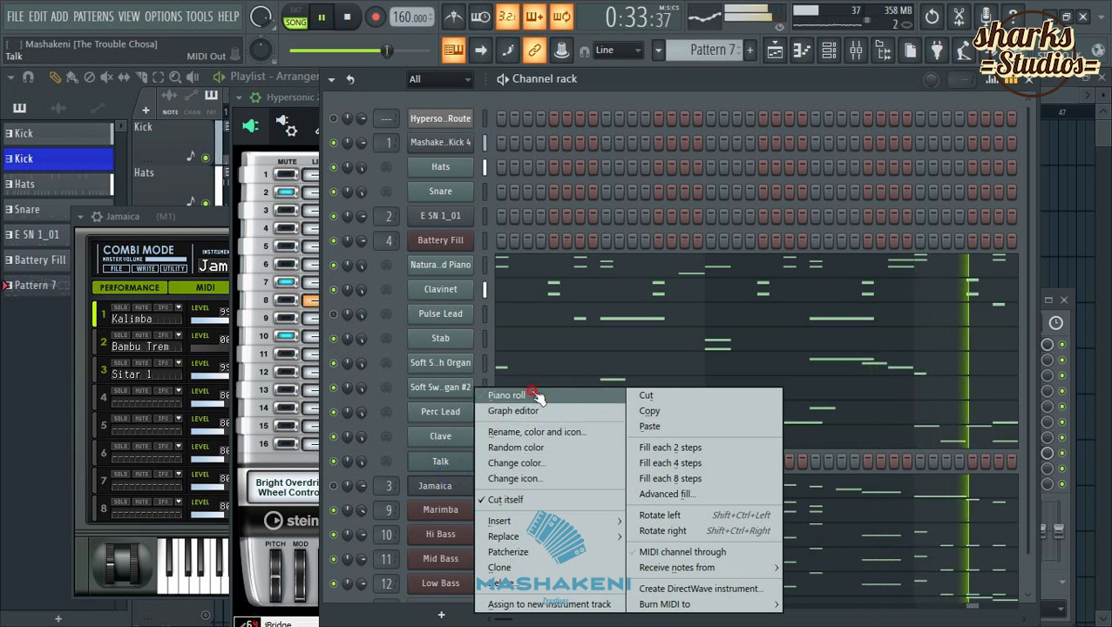
{"action": "left_click", "coordinate": [526, 392]}
{"action": "scroll", "coordinate": [200, 359], "scroll_direction": "down", "scroll_amount": 2}
{"action": "mouse_move", "coordinate": [154, 268]}
{"action": "left_mouse_down"}
{"action": "mouse_move", "coordinate": [67, 264]}
{"action": "mouse_move", "coordinate": [199, 275]}
{"action": "mouse_move", "coordinate": [168, 283]}
{"action": "mouse_move", "coordinate": [167, 266]}
{"action": "mouse_move", "coordinate": [248, 263]}
{"action": "mouse_move", "coordinate": [236, 300]}
{"action": "left_mouse_up"}
{"action": "scroll", "coordinate": [226, 328], "scroll_direction": "up", "scroll_amount": 2}
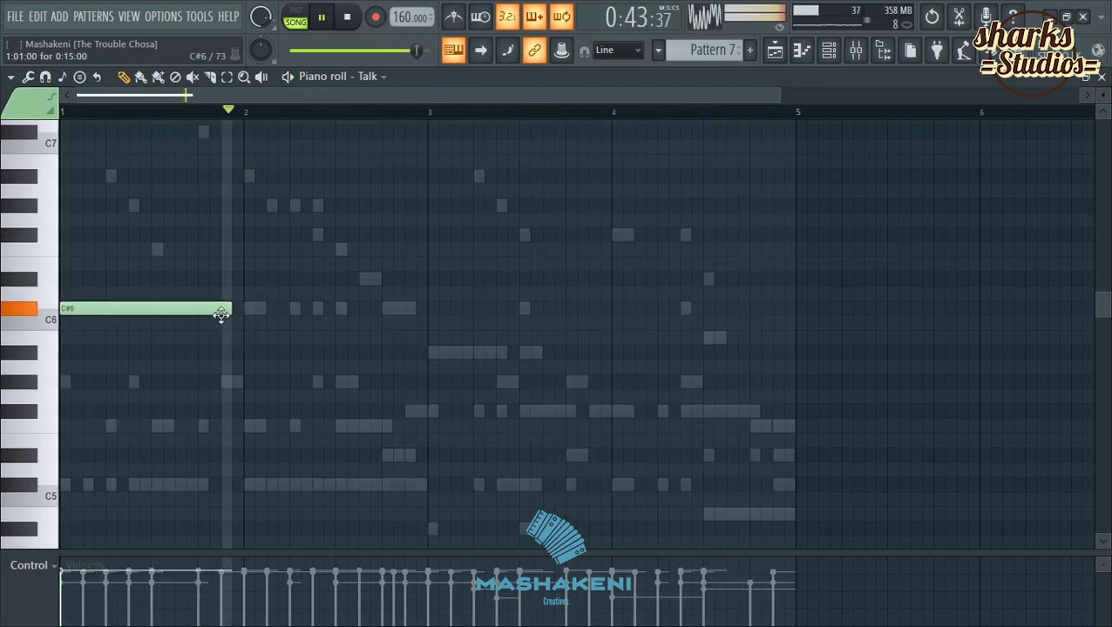
{"action": "key", "text": "ctrl+Down"}
{"action": "scroll", "coordinate": [249, 310], "scroll_direction": "down", "scroll_amount": 3}
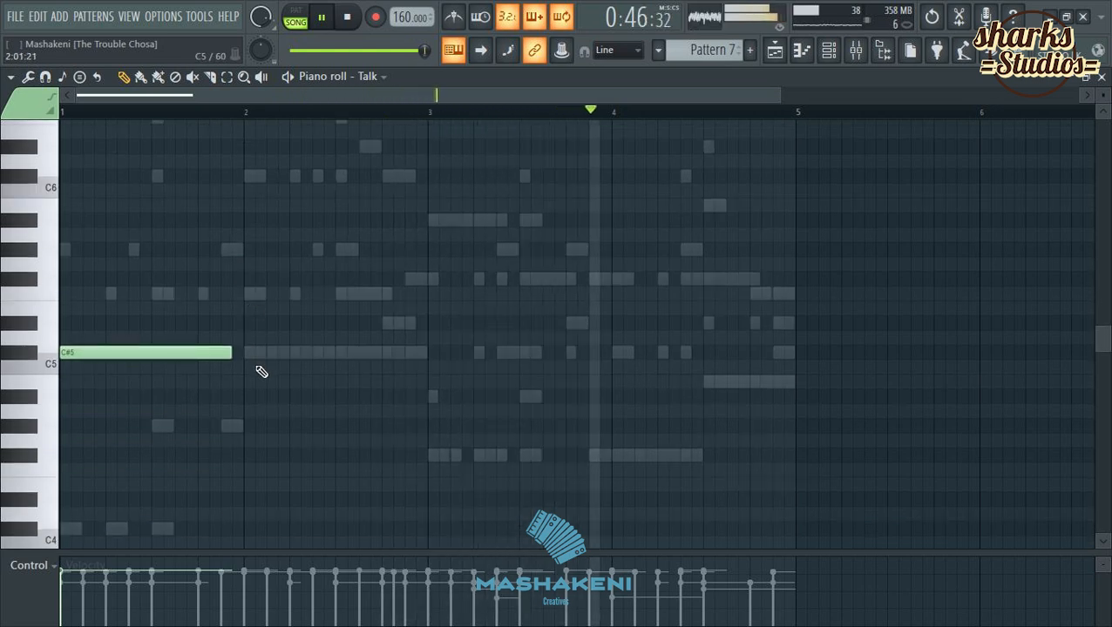
Add eight-step notes in the Talk channel: F5 at the start of bar 2, G#5 at its step 9, and F#5 at the start of bar 3.
{"action": "left_click", "coordinate": [251, 295]}
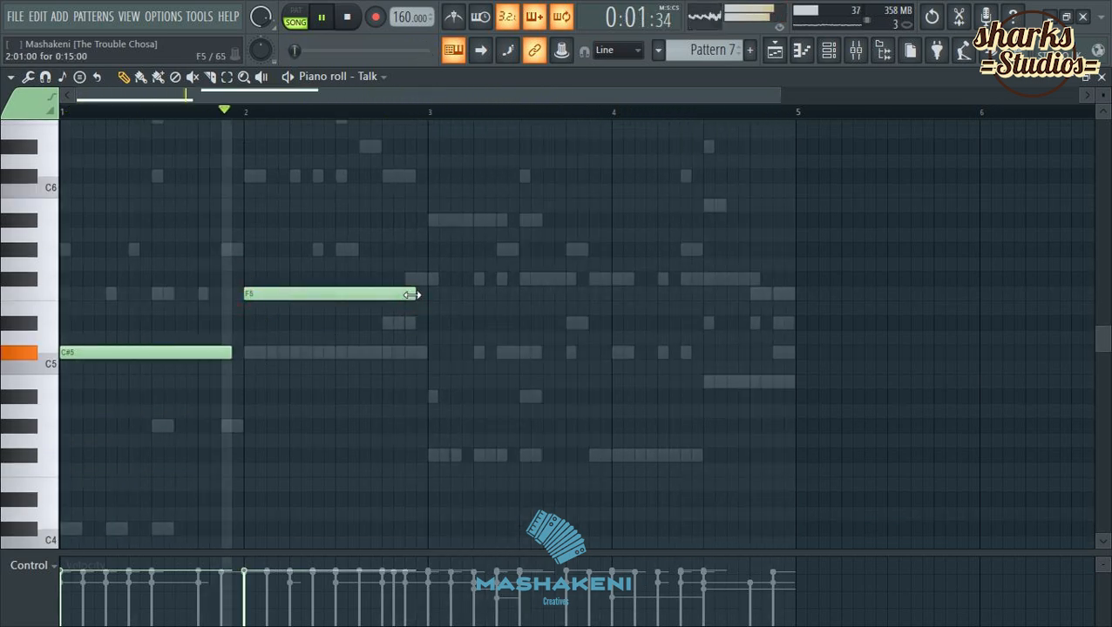
{"action": "left_click_drag", "start_coordinate": [411, 295], "coordinate": [328, 297]}
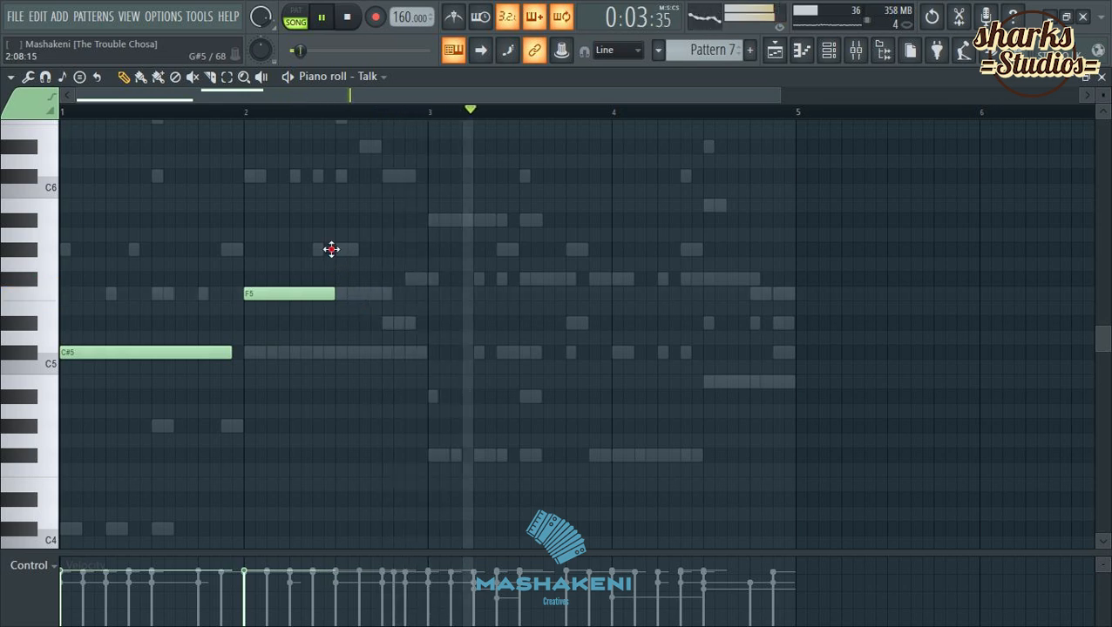
{"action": "left_click", "coordinate": [338, 251]}
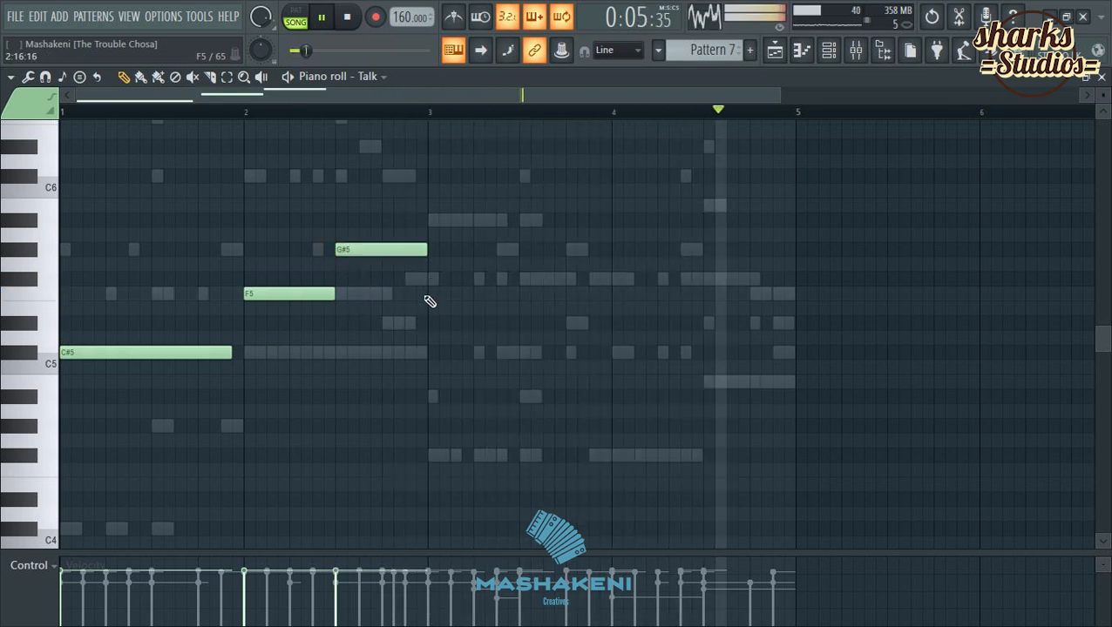
{"action": "left_click", "coordinate": [434, 280]}
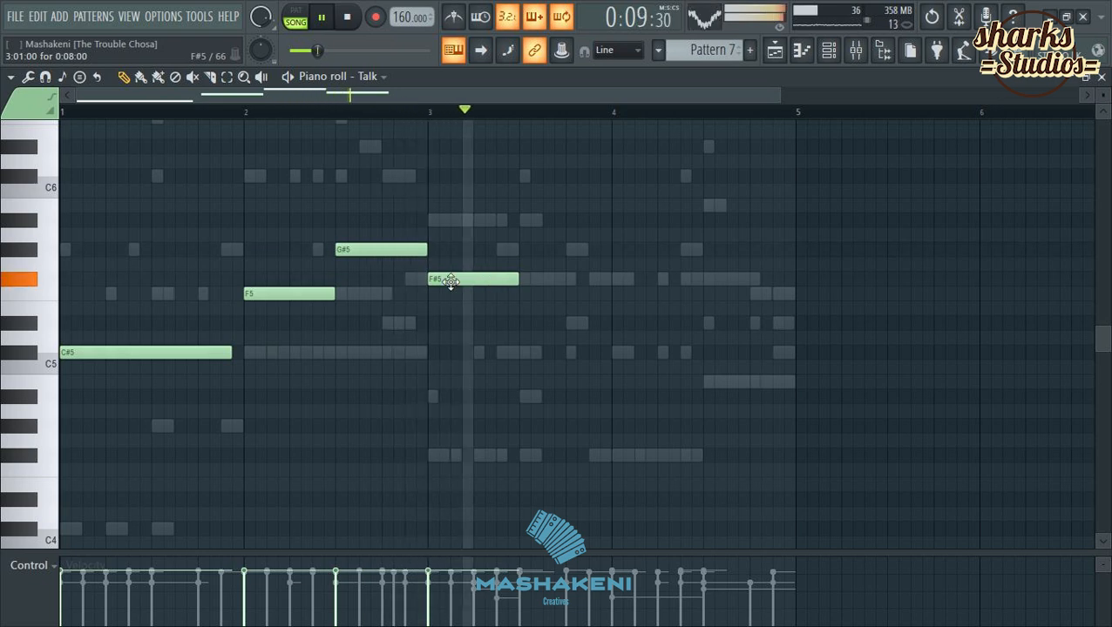
Try shortening bar 2's G#5 to two steps followed by two-step C#6, A#5 and G#5 notes, and revert to the eight-step G#5.
{"action": "left_click_drag", "start_coordinate": [424, 252], "coordinate": [355, 251]}
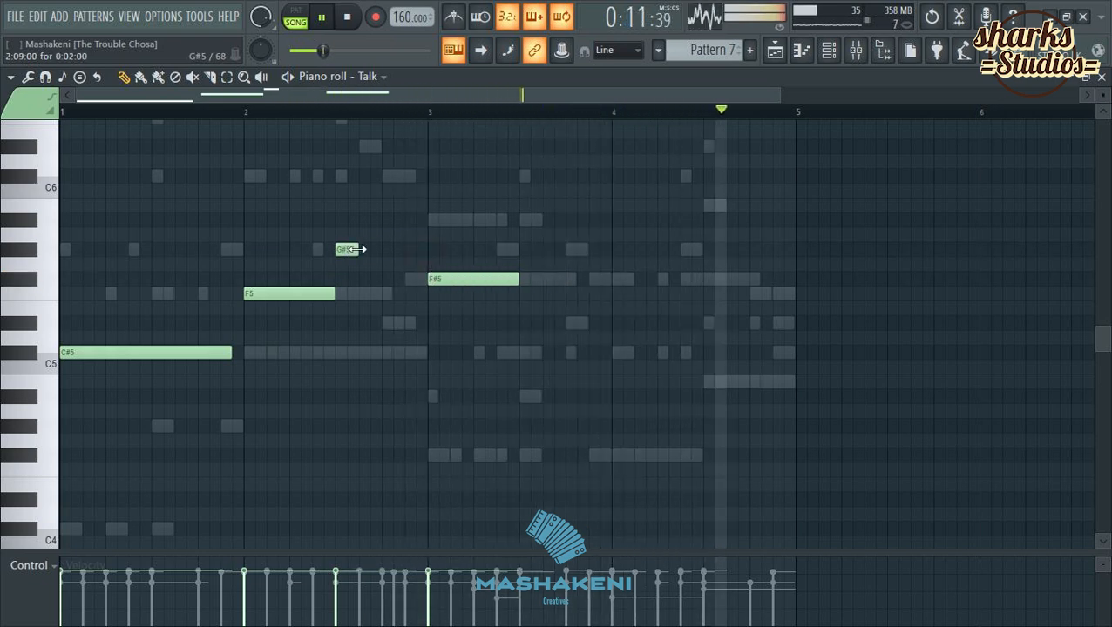
{"action": "left_click", "coordinate": [362, 177]}
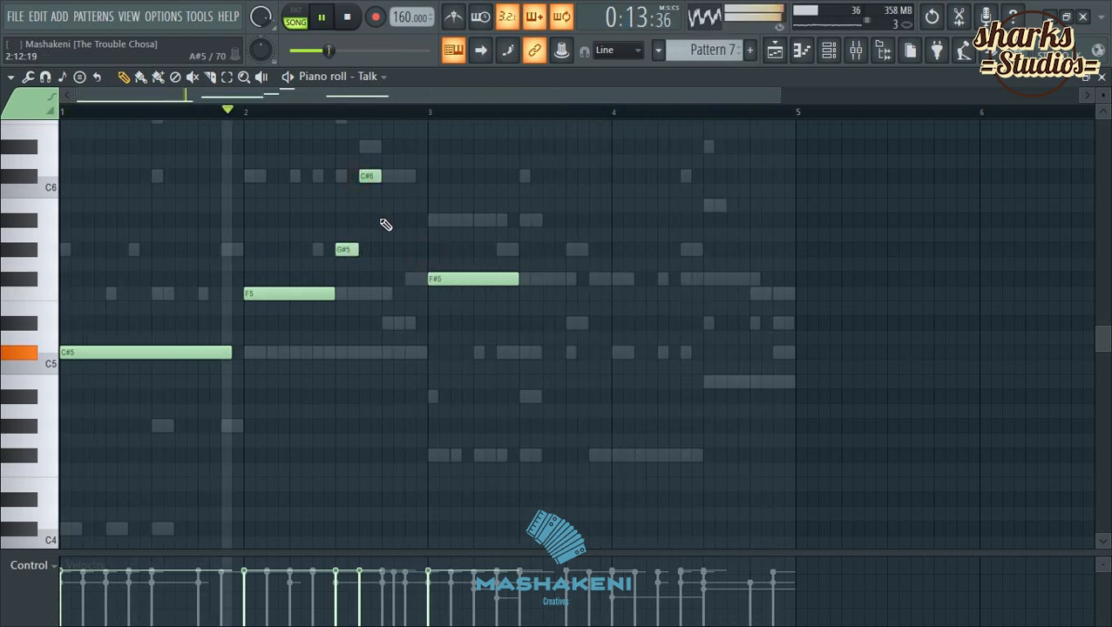
{"action": "left_click", "coordinate": [386, 220]}
{"action": "left_click", "coordinate": [409, 251]}
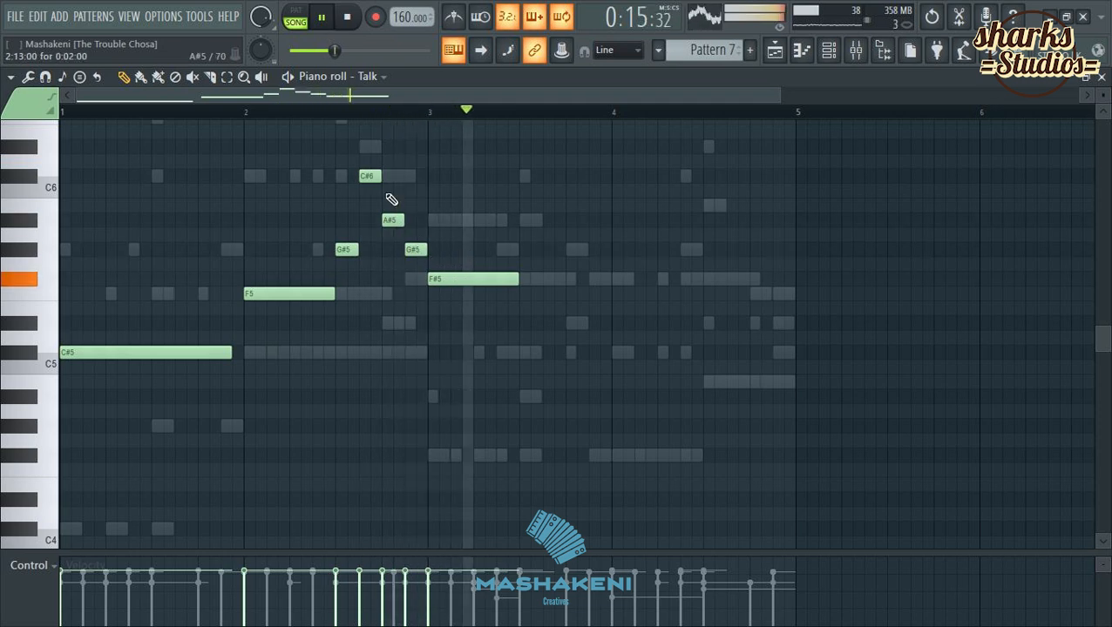
{"action": "right_click", "coordinate": [369, 175]}
{"action": "right_click", "coordinate": [394, 221]}
{"action": "right_click", "coordinate": [417, 252]}
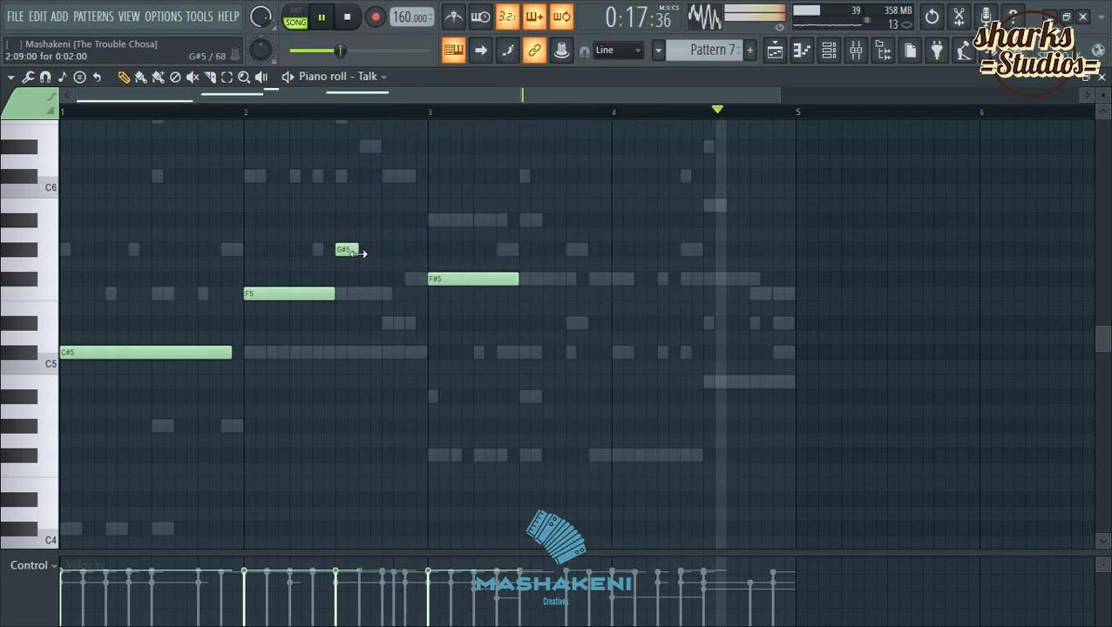
{"action": "left_click_drag", "start_coordinate": [356, 251], "coordinate": [426, 268]}
Lower all Talk notes by one octave and delete the F4 at the start of bar 2.
{"action": "key", "text": "ctrl+Down"}
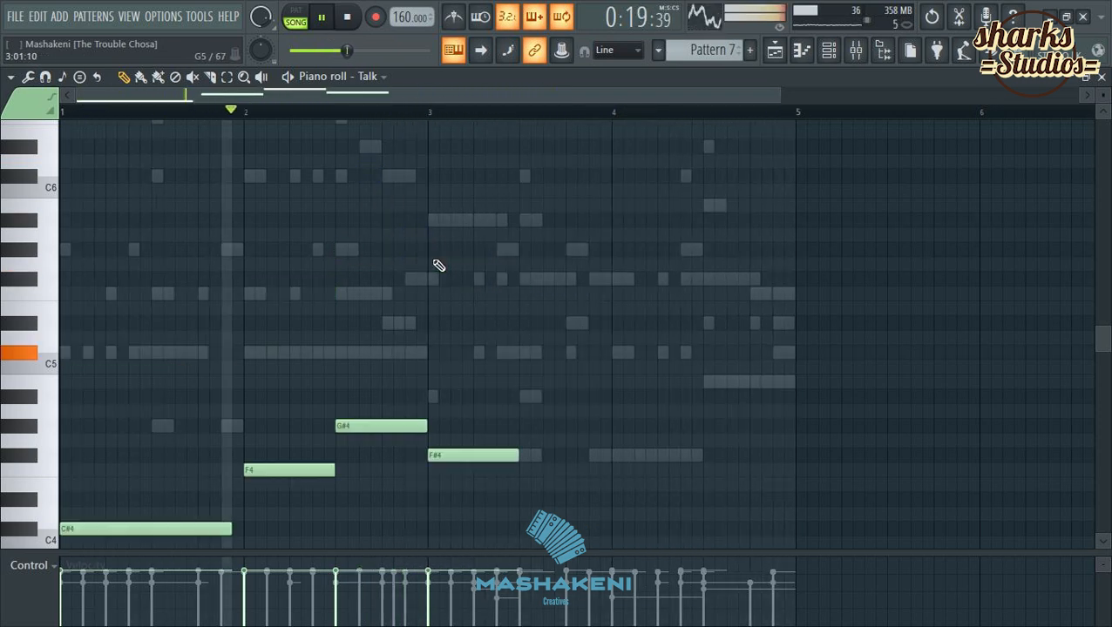
{"action": "scroll", "coordinate": [585, 201], "scroll_direction": "down", "scroll_amount": 3}
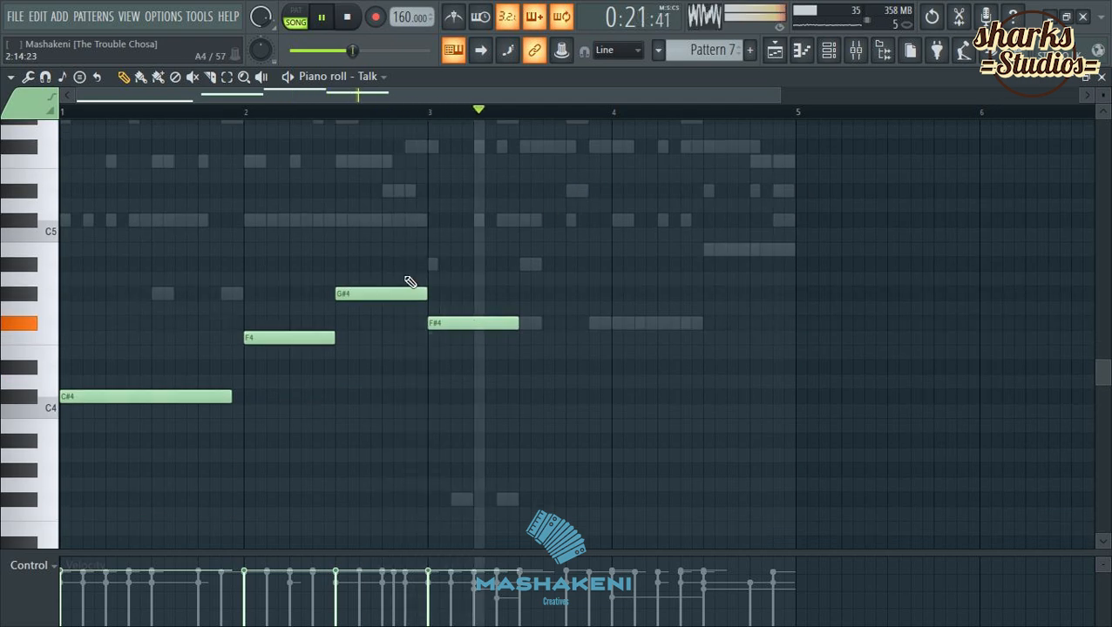
{"action": "right_click", "coordinate": [310, 337]}
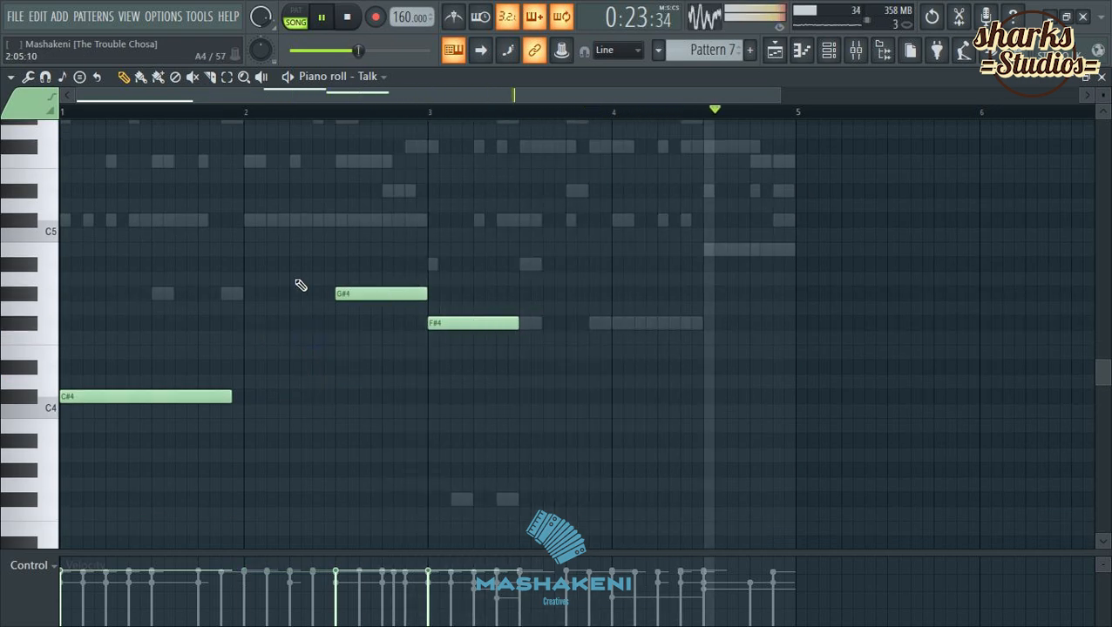
Try a four-step A#4 note at step 5 of bar 2 in the Talk channel and delete it.
{"action": "left_click", "coordinate": [301, 264]}
{"action": "left_click_drag", "start_coordinate": [381, 265], "coordinate": [335, 267]}
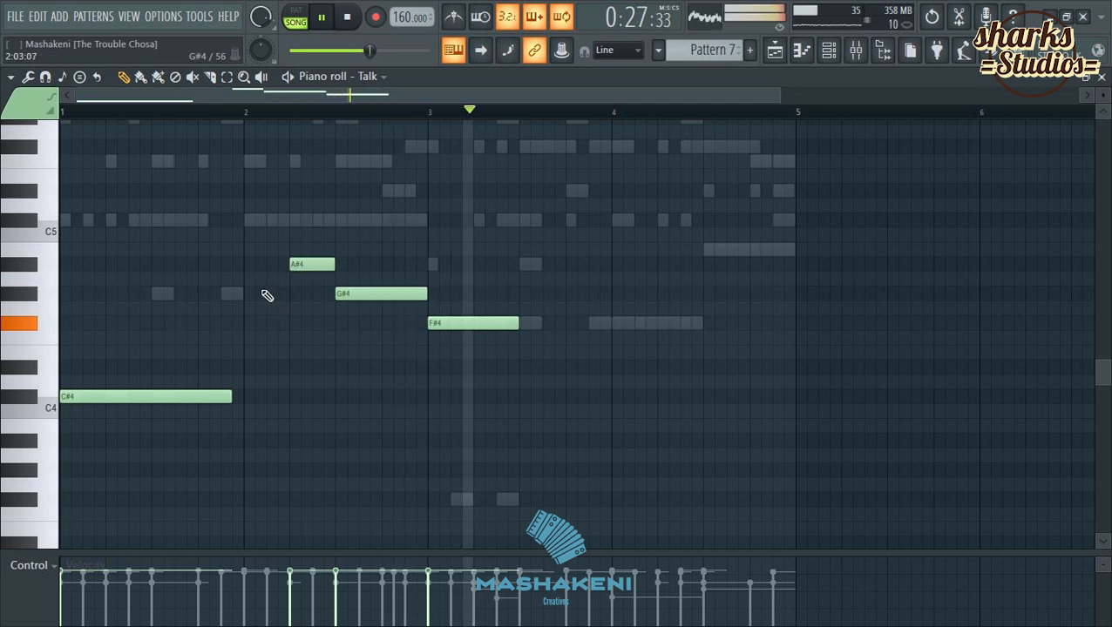
{"action": "right_click", "coordinate": [314, 265]}
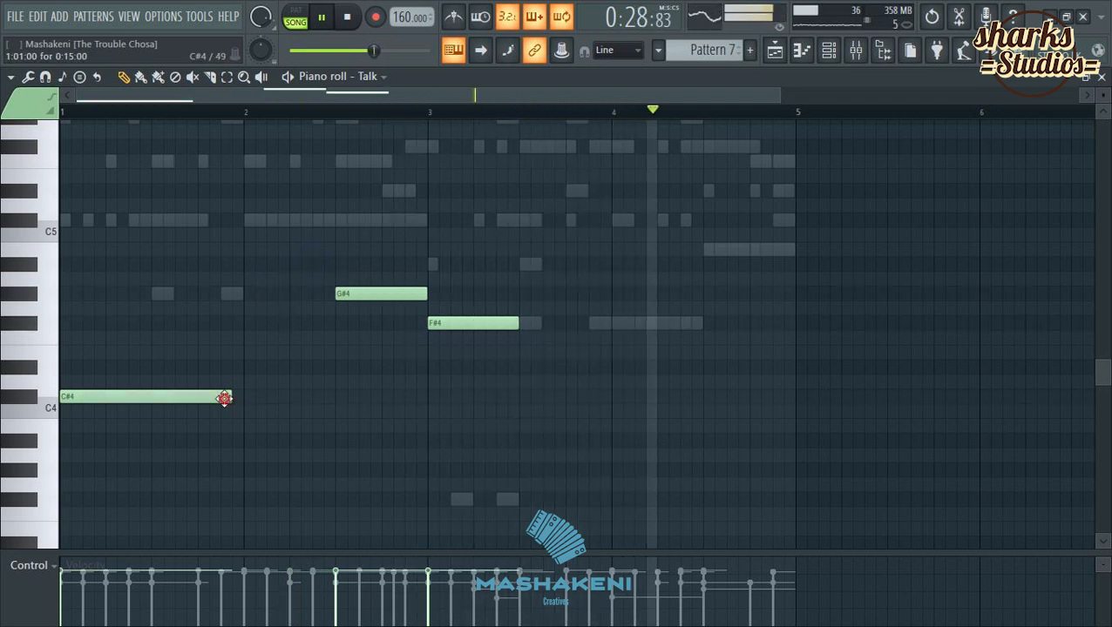
Replace the G#4 in the second half of bar 2 with a 15-step G#4 from the start of that bar.
{"action": "right_click", "coordinate": [383, 294]}
{"action": "left_click", "coordinate": [248, 293]}
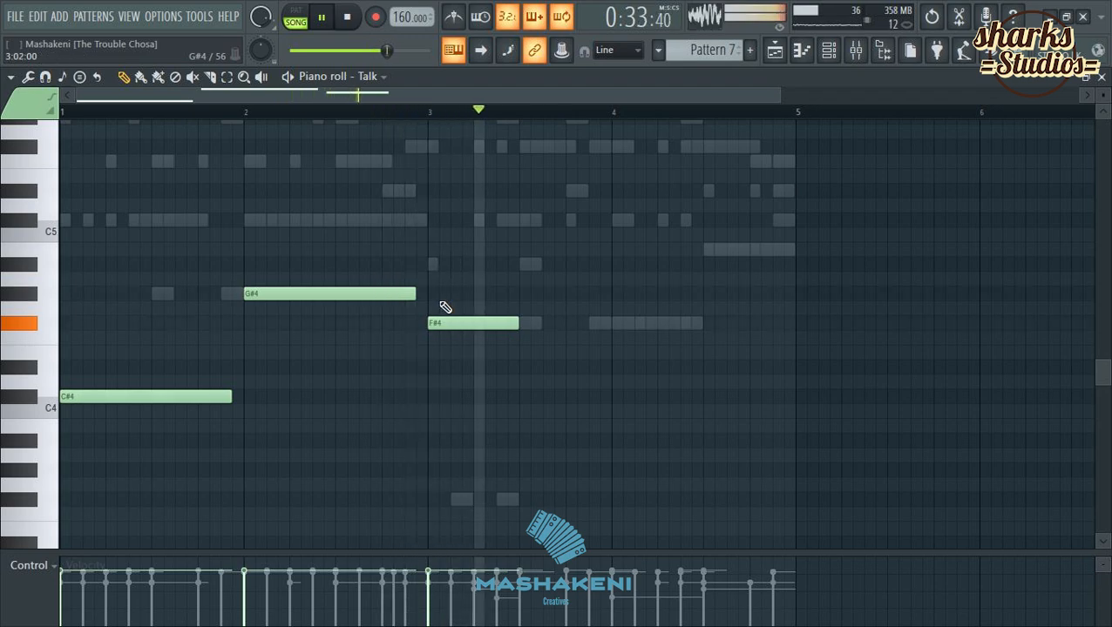
Clone the Talk channel and set the clone's MIDI channel to 9.
{"action": "left_click", "coordinate": [1101, 78]}
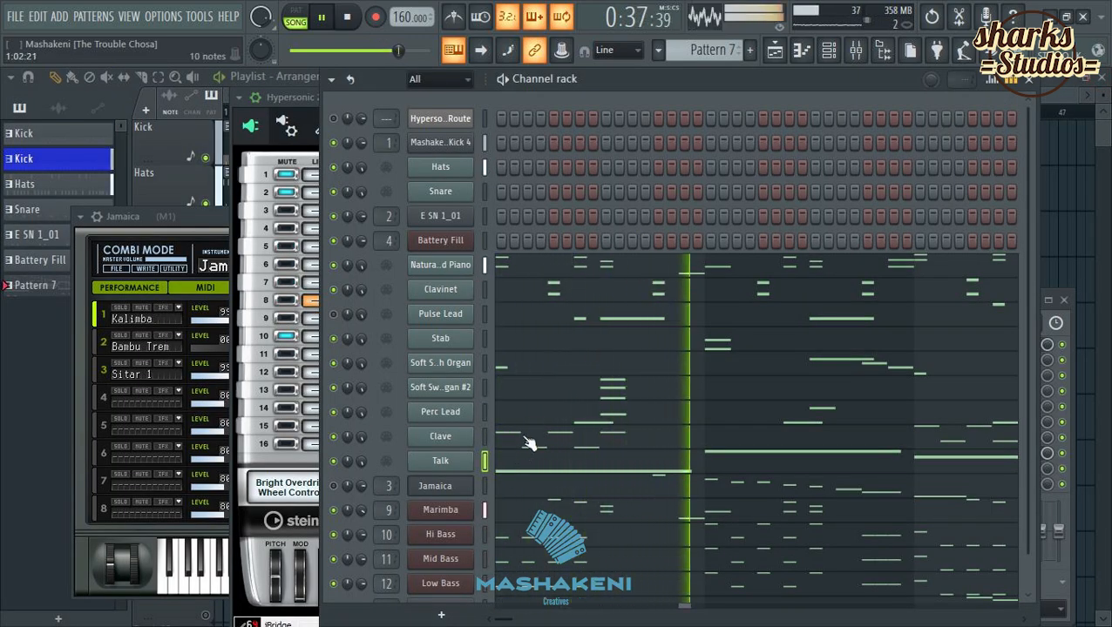
{"action": "scroll", "coordinate": [658, 425], "scroll_direction": "down", "scroll_amount": 1}
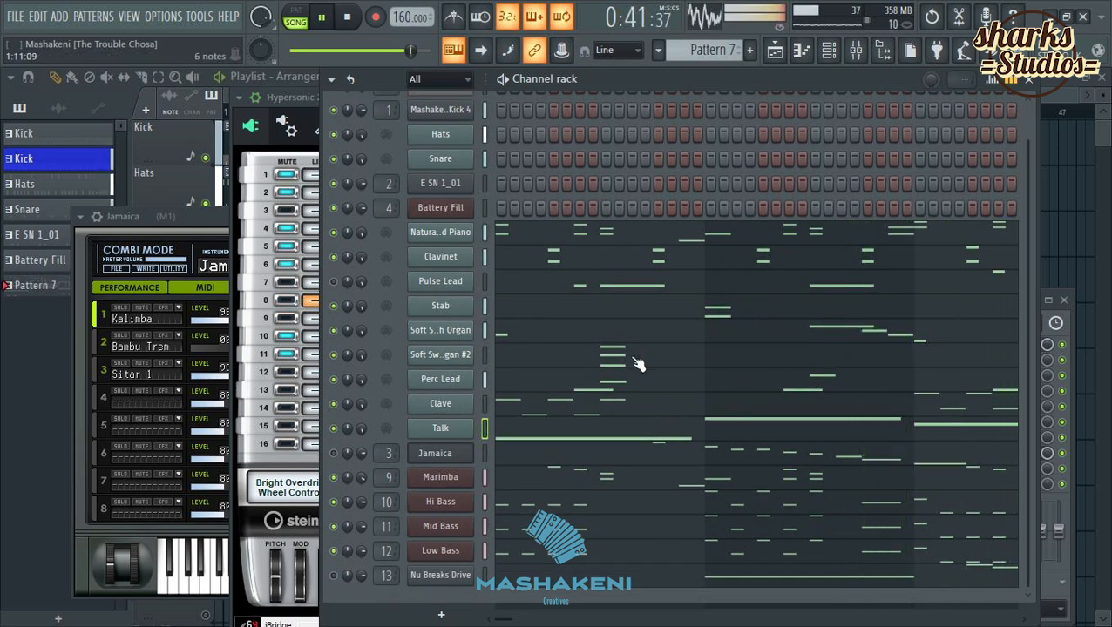
{"action": "right_click", "coordinate": [446, 429]}
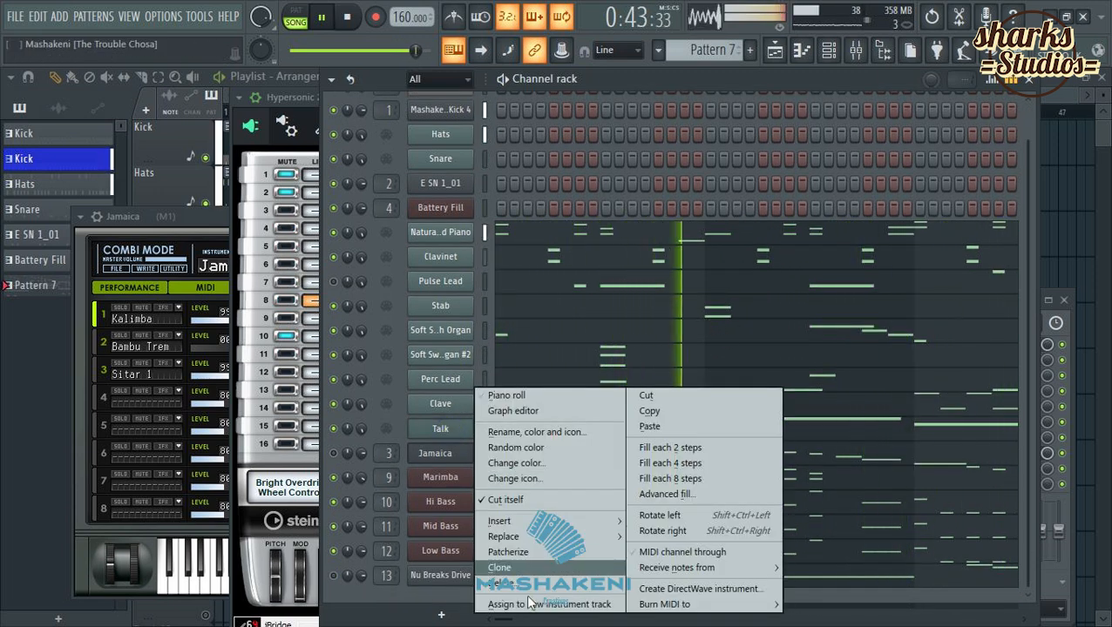
{"action": "left_click", "coordinate": [504, 568]}
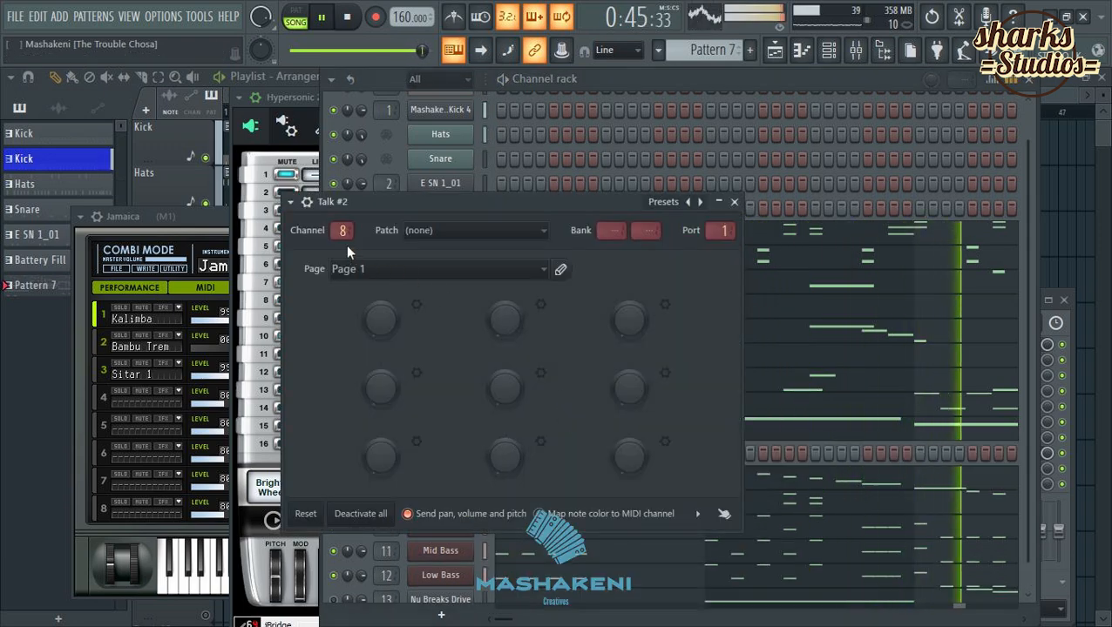
{"action": "left_click", "coordinate": [705, 79]}
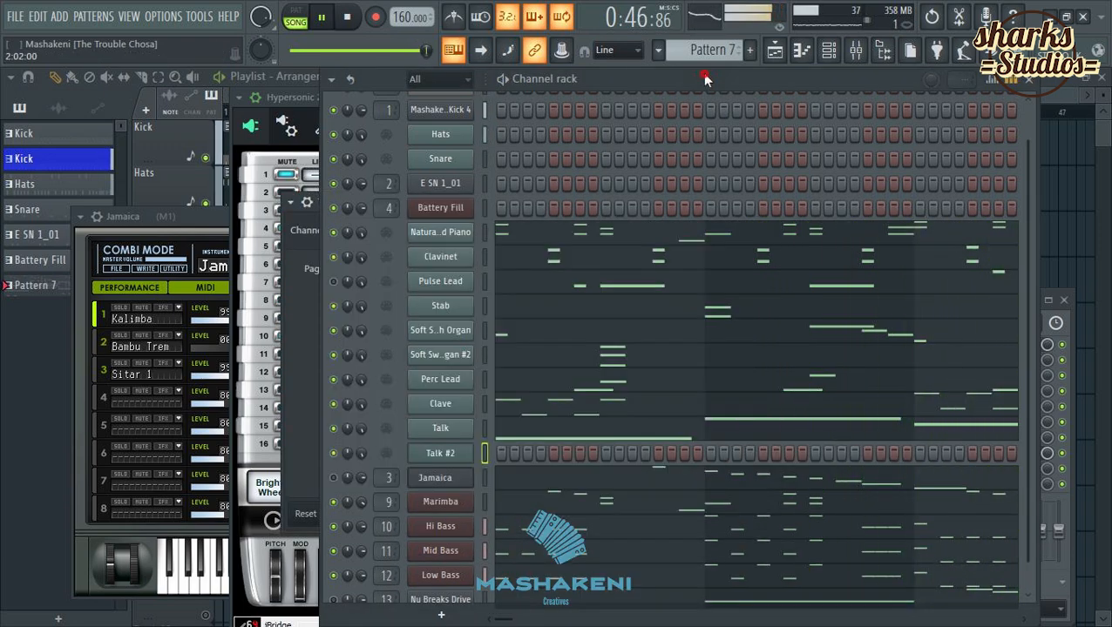
Rename the cloned Talk #2 channel as Bass slide.
{"action": "right_click", "coordinate": [443, 453]}
{"action": "left_click", "coordinate": [521, 430]}
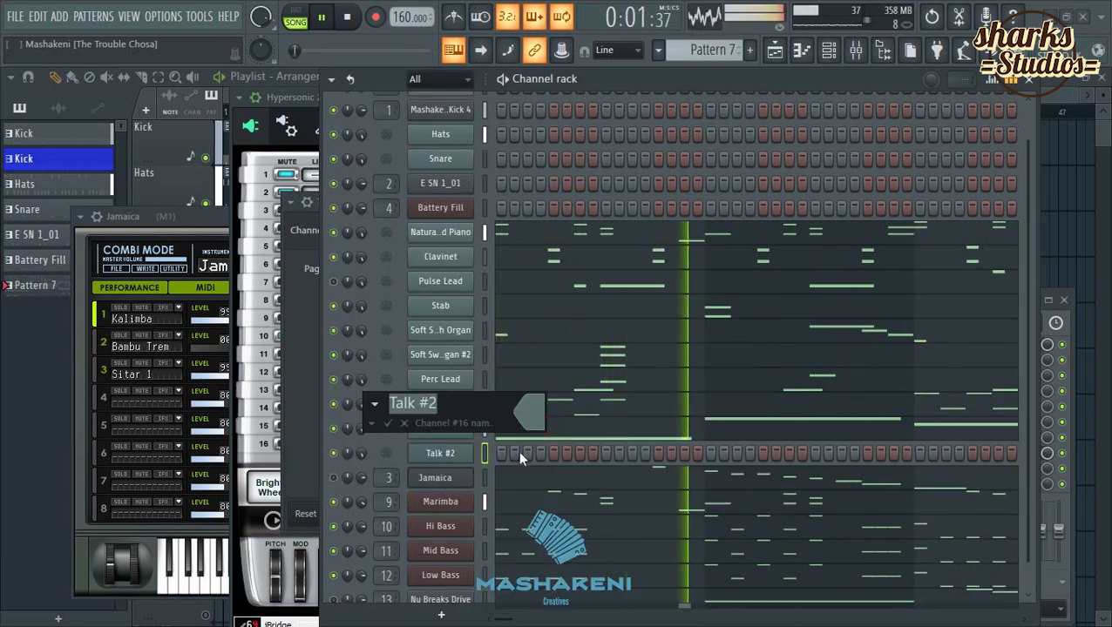
{"action": "type", "text": "Ba"}
{"action": "type", "text": "s "}
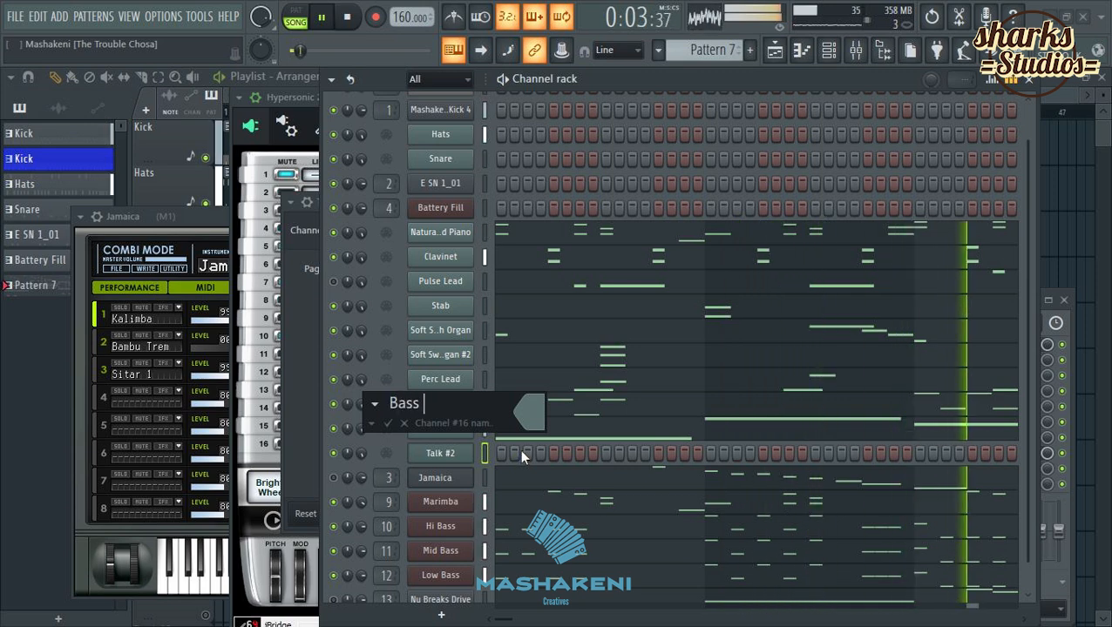
{"action": "type", "text": "slide"}
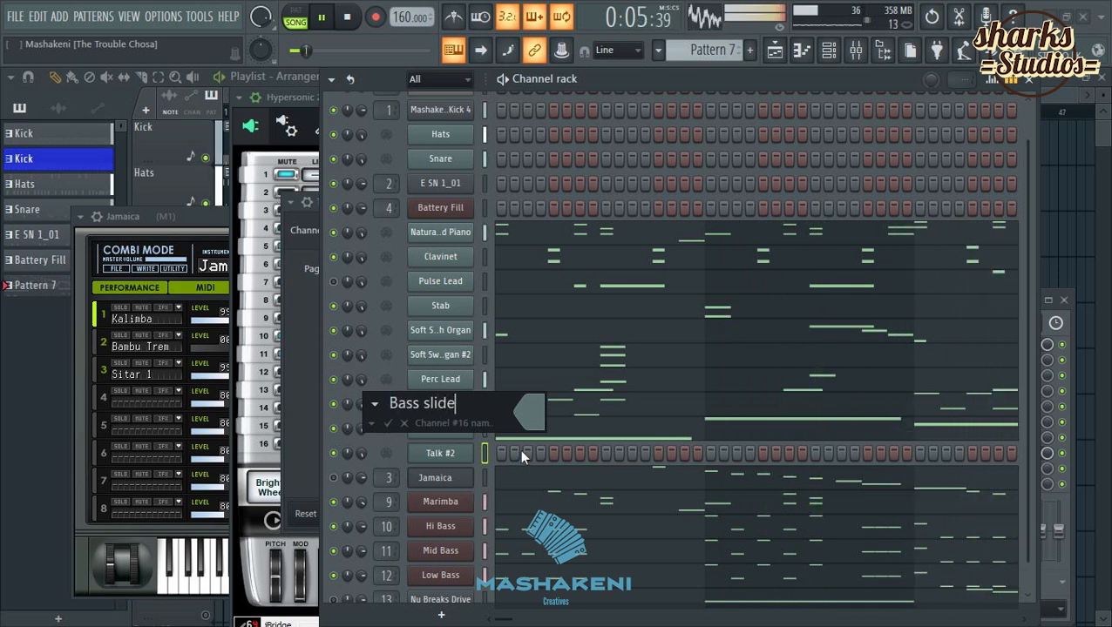
{"action": "key", "text": "Return"}
Search the Hypersonic 2 patches for "bass sli" and load Bass Slide into slot 9.
{"action": "scroll", "coordinate": [600, 426], "scroll_direction": "down", "scroll_amount": 1}
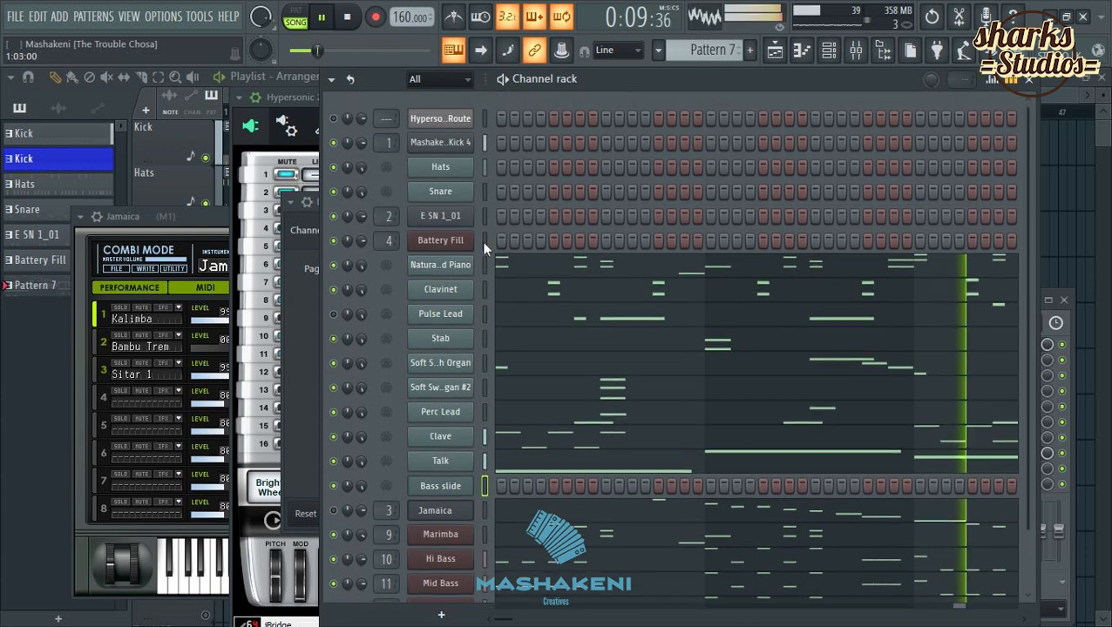
{"action": "left_click", "coordinate": [440, 122]}
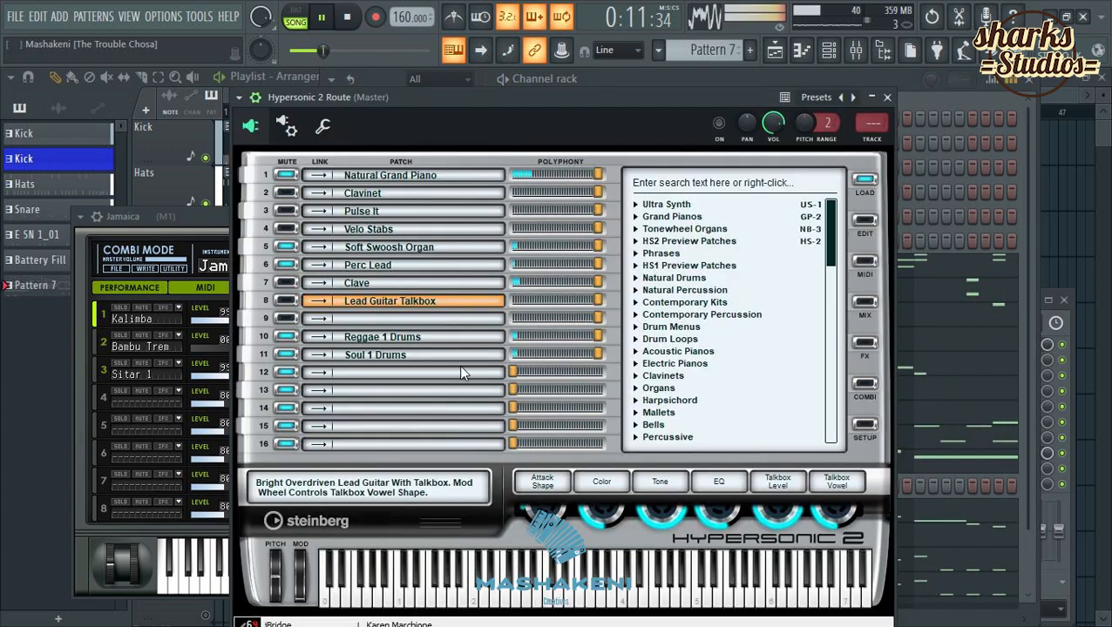
{"action": "left_click", "coordinate": [414, 319]}
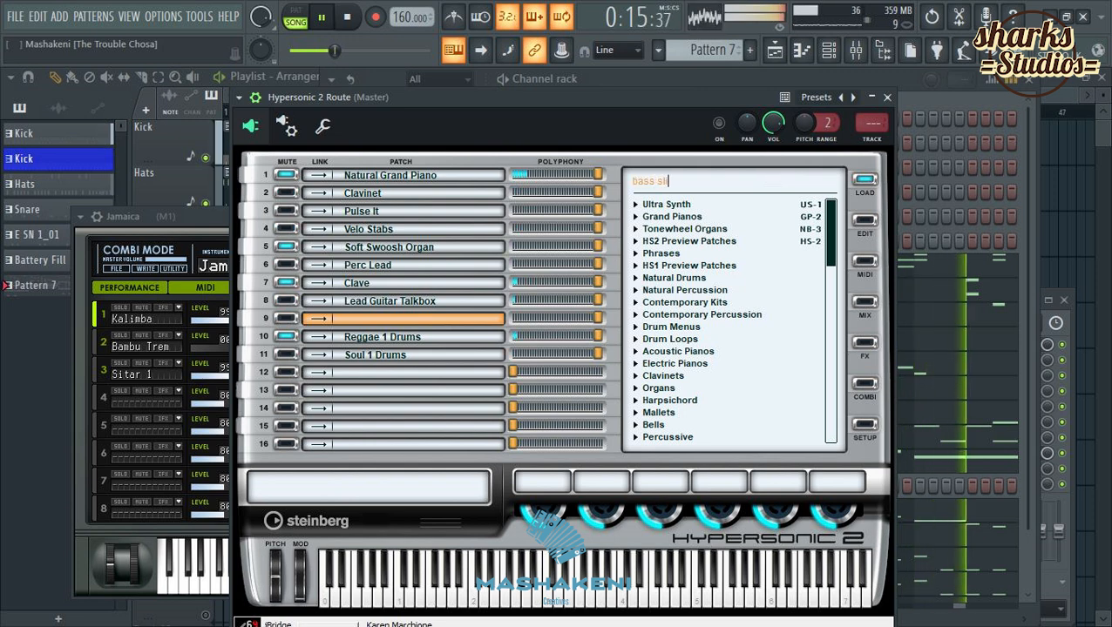
{"action": "key", "text": "Return"}
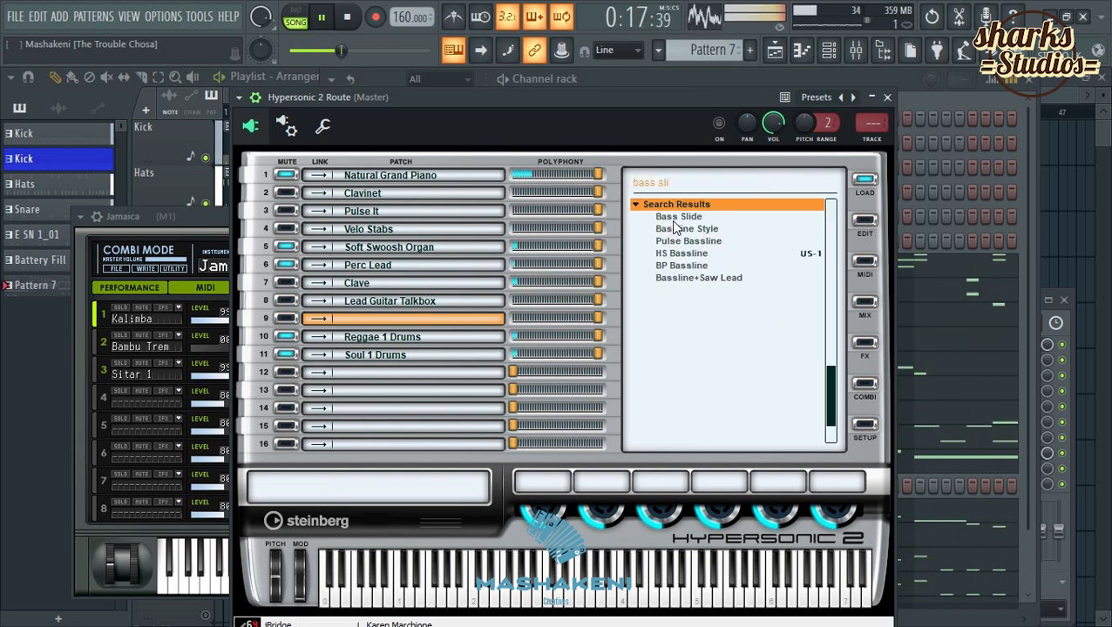
{"action": "left_click", "coordinate": [886, 98]}
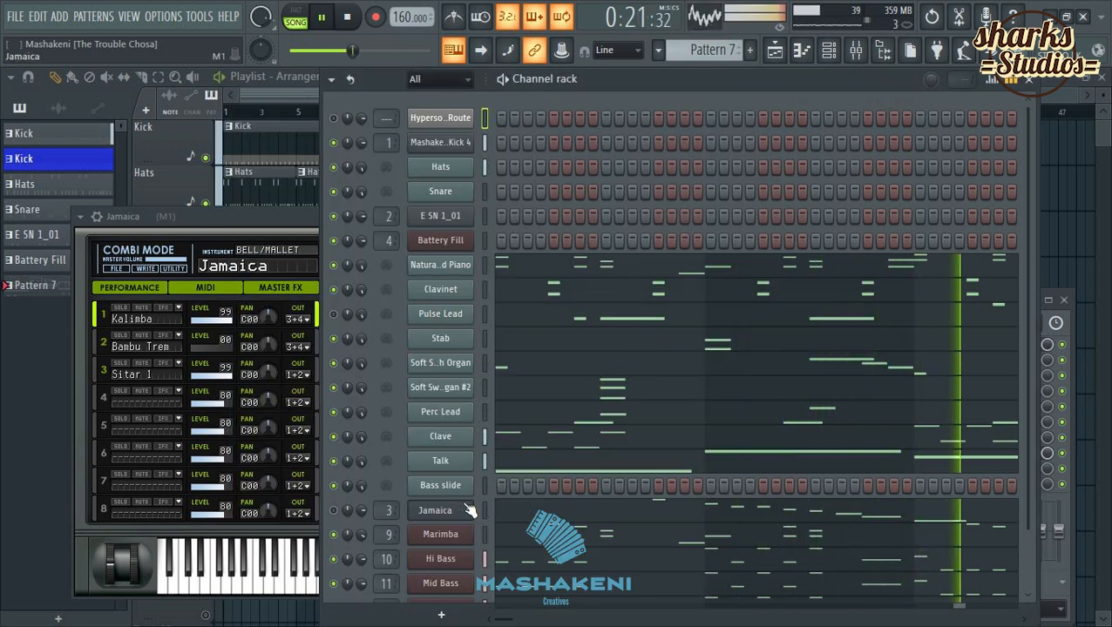
Draw a five-step C#6 note at the start of bar 2 in the Bass slide channel.
{"action": "scroll", "coordinate": [509, 495], "scroll_direction": "down", "scroll_amount": 2}
{"action": "right_click", "coordinate": [476, 428]}
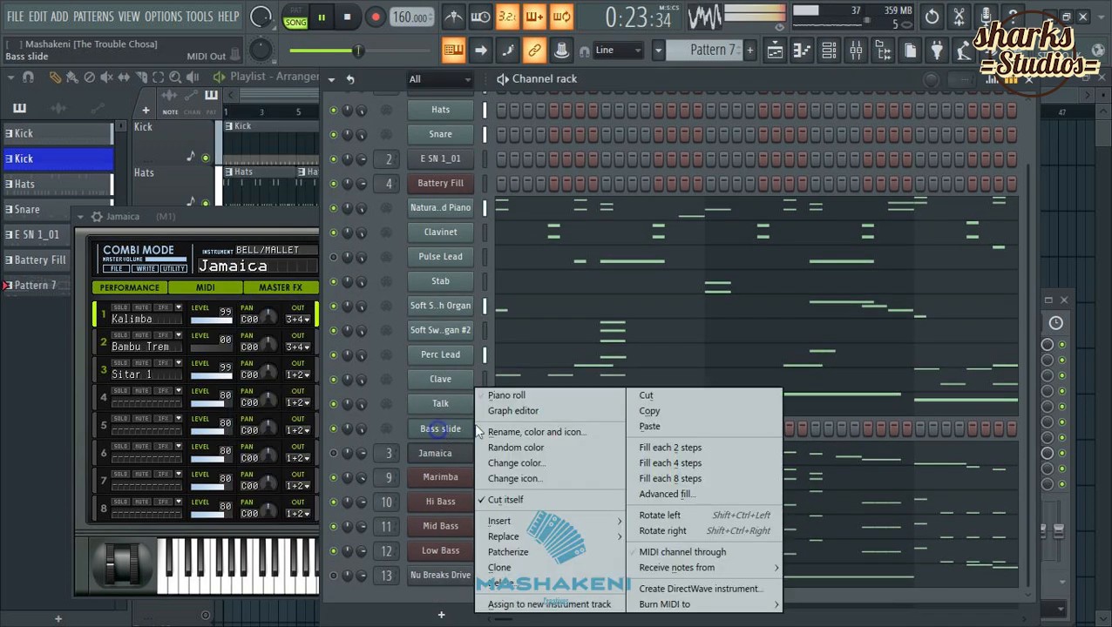
{"action": "left_click", "coordinate": [507, 395]}
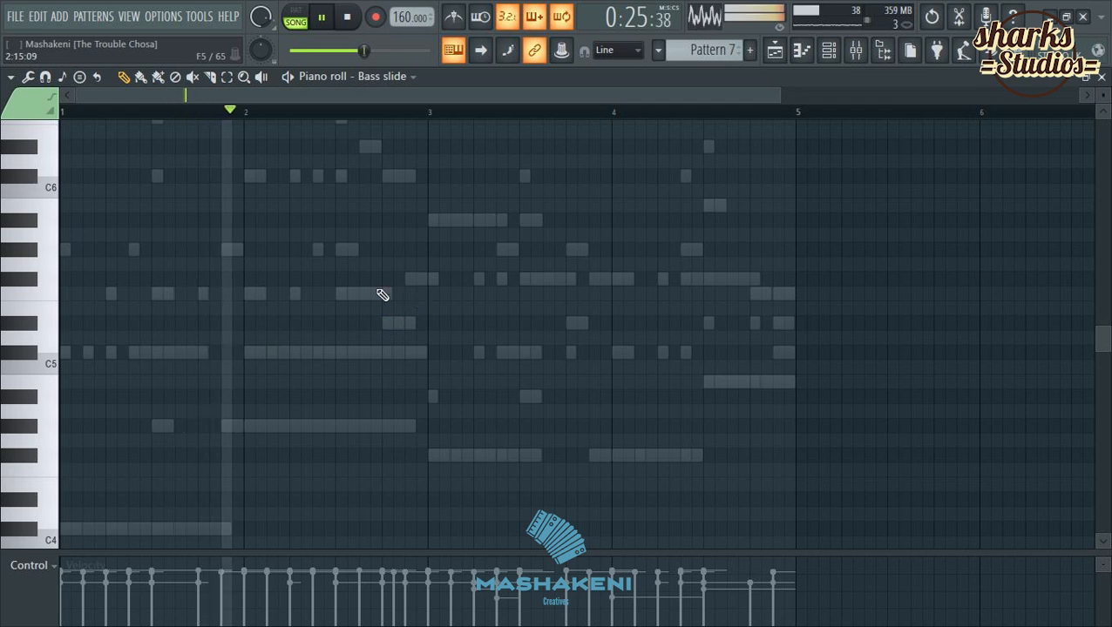
{"action": "scroll", "coordinate": [251, 331], "scroll_direction": "up", "scroll_amount": 3}
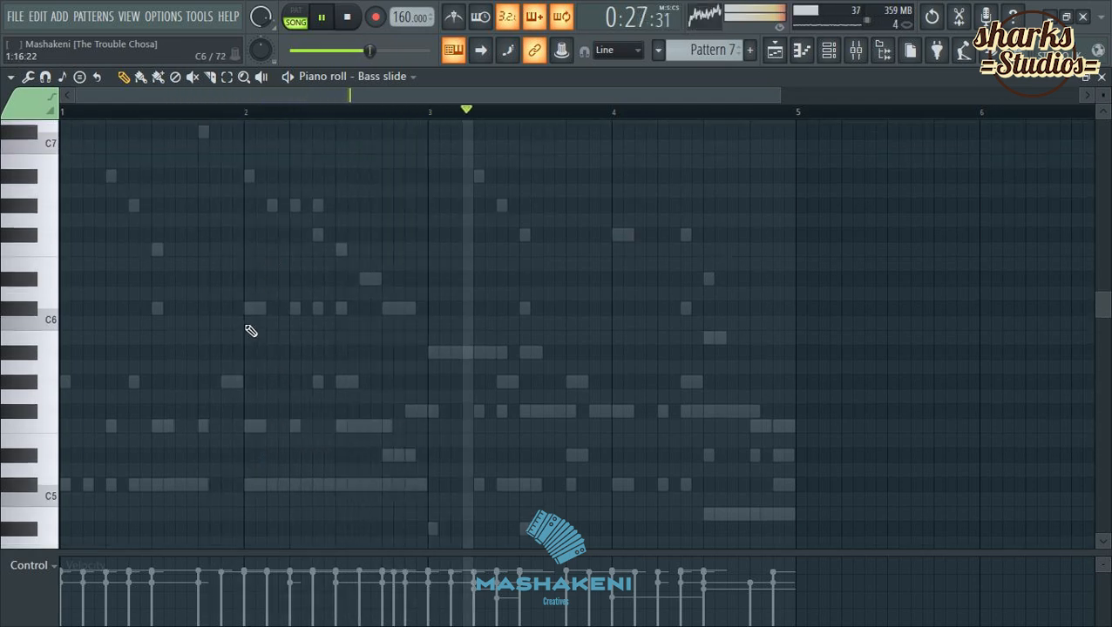
{"action": "left_click", "coordinate": [248, 311]}
{"action": "left_click_drag", "start_coordinate": [416, 311], "coordinate": [301, 312]}
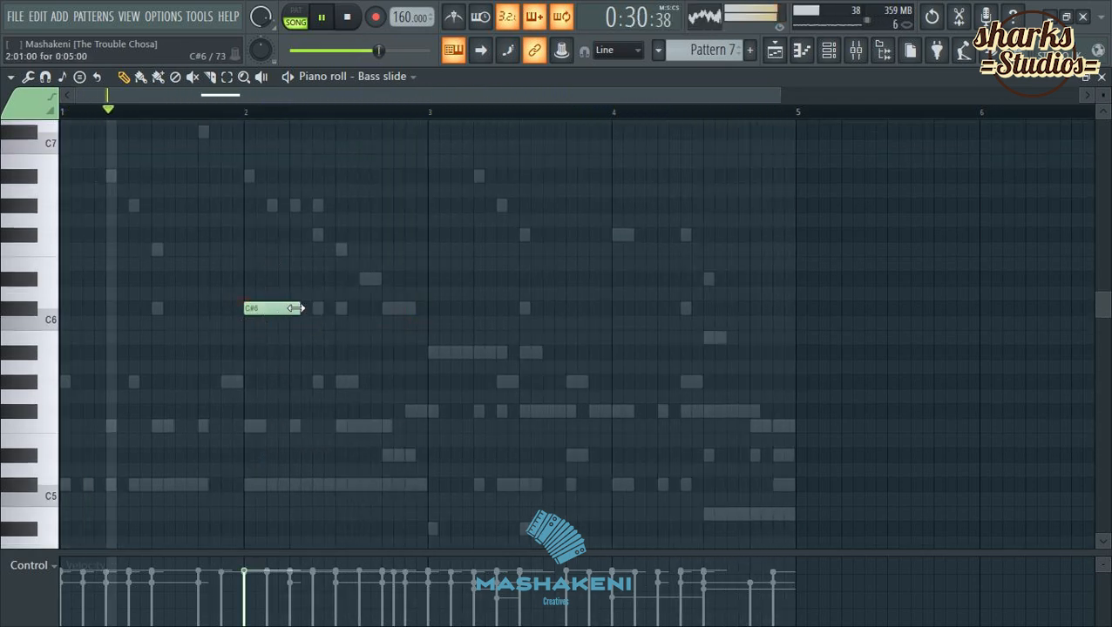
{"action": "left_click", "coordinate": [1102, 77]}
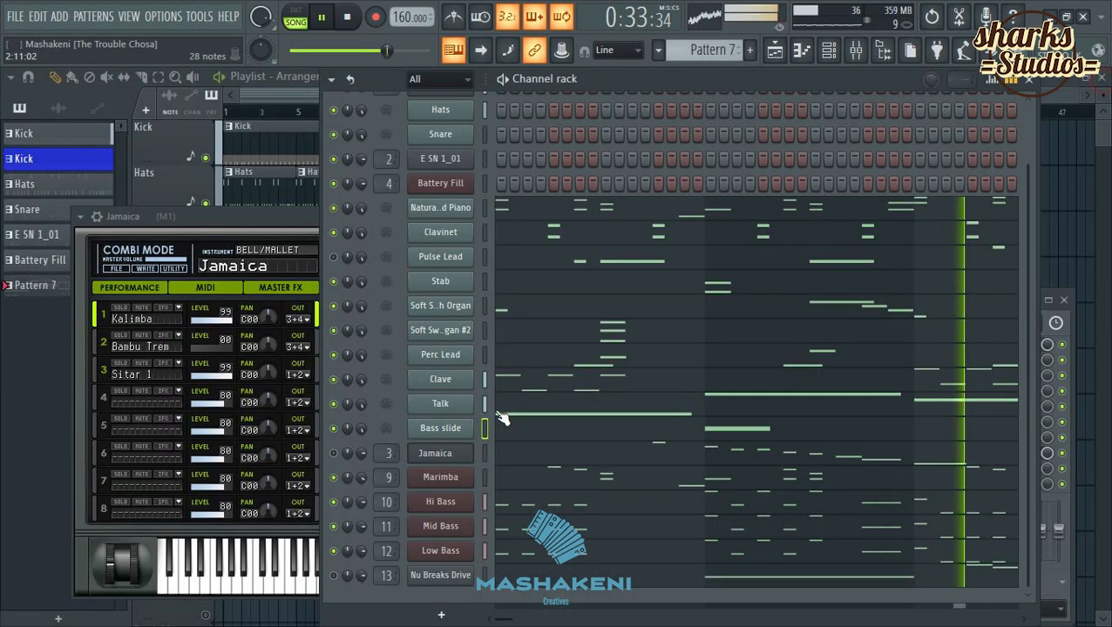
Solo the Jamaica channel and re-enable the natural piano, Soft Swoosh Organ #2 and Bass slide channels alongside it.
{"action": "right_click", "coordinate": [340, 458]}
{"action": "left_click", "coordinate": [370, 349]}
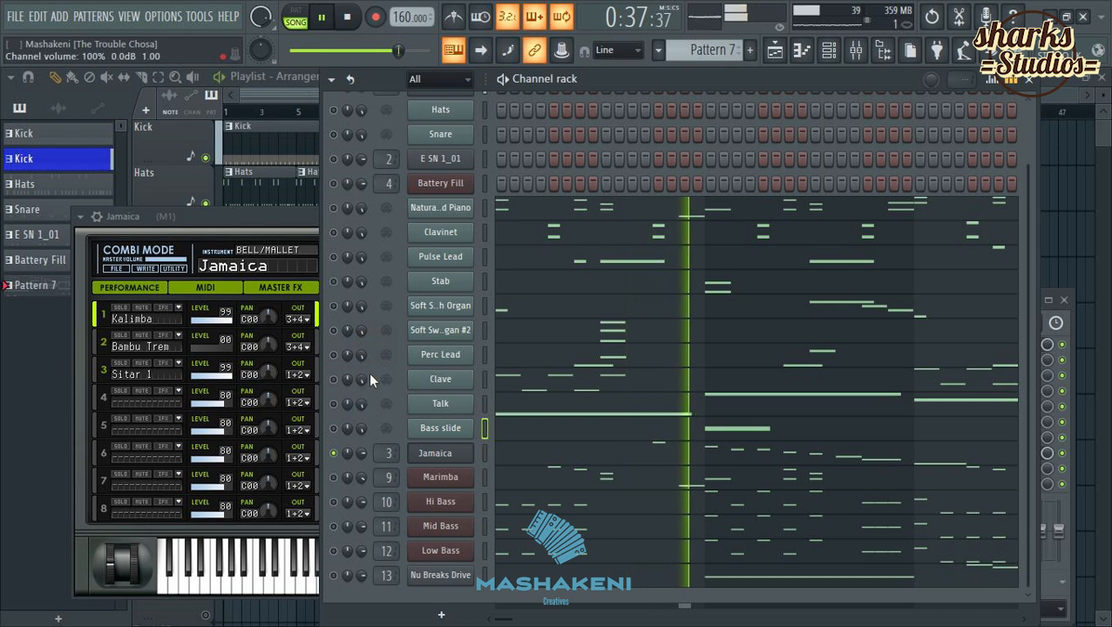
{"action": "scroll", "coordinate": [369, 372], "scroll_direction": "up", "scroll_amount": 3}
{"action": "scroll", "coordinate": [451, 388], "scroll_direction": "down", "scroll_amount": 3}
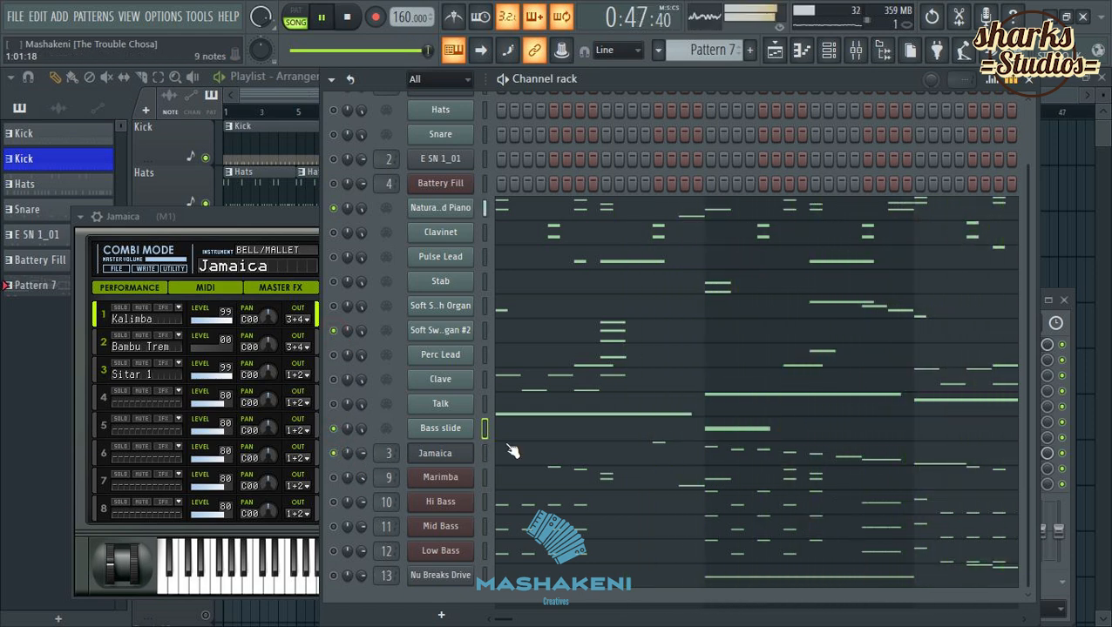
Add five-step Bass slide notes C#6 at step 9 of bar 2 and B5 at step 9 of bar 4; shorten bar 2's first C#6 to four.
{"action": "left_click", "coordinate": [551, 434]}
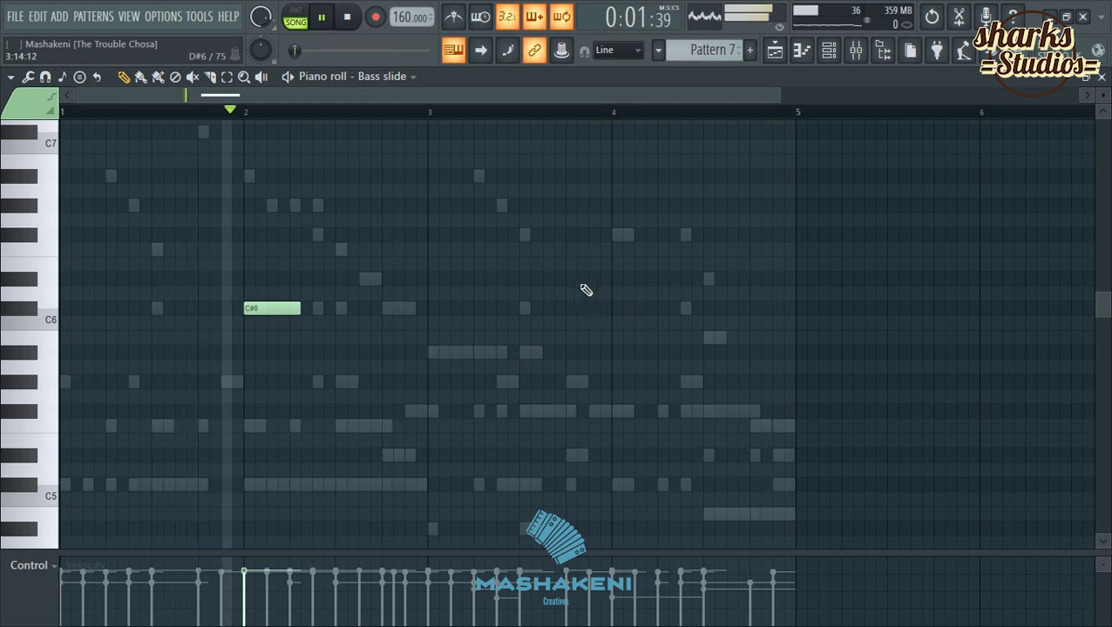
{"action": "left_click", "coordinate": [524, 236]}
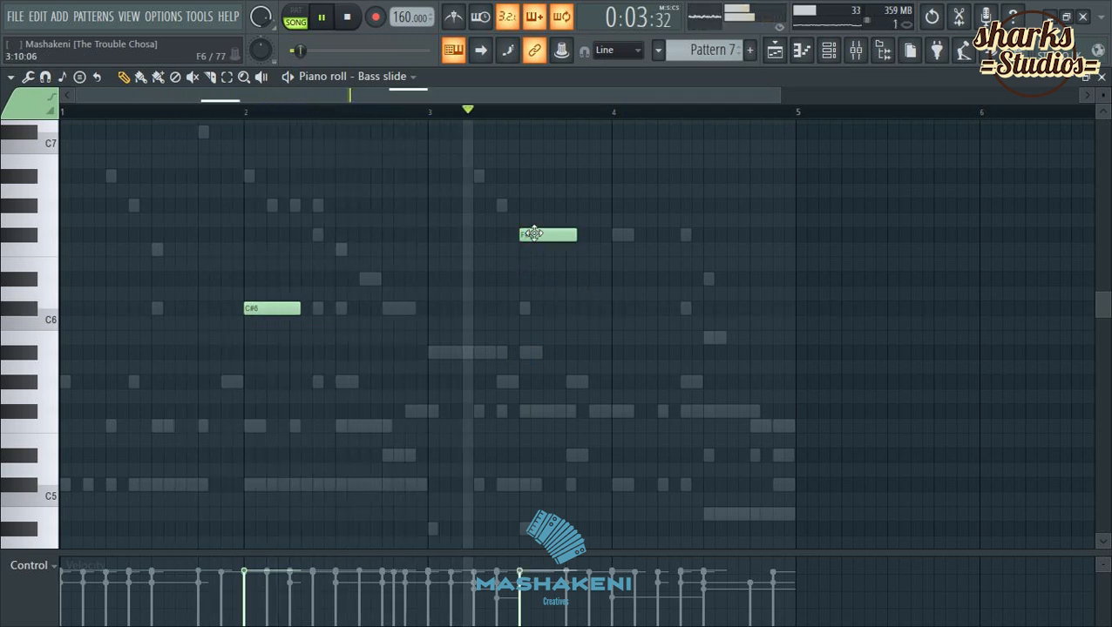
{"action": "right_click", "coordinate": [533, 234]}
{"action": "left_click", "coordinate": [704, 338]}
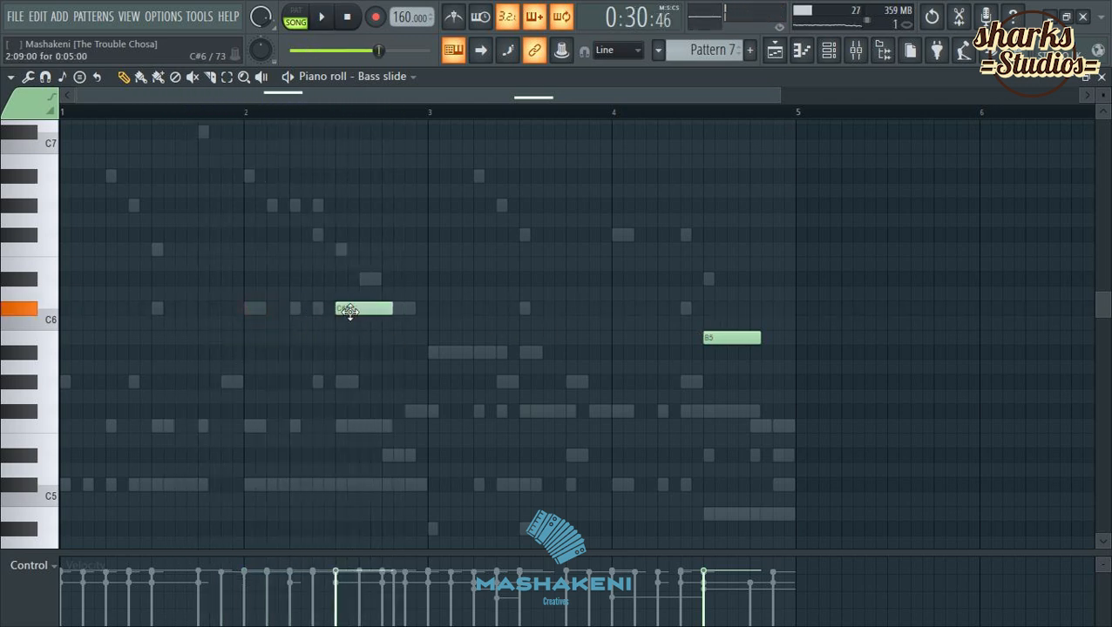
{"action": "key", "text": "space"}
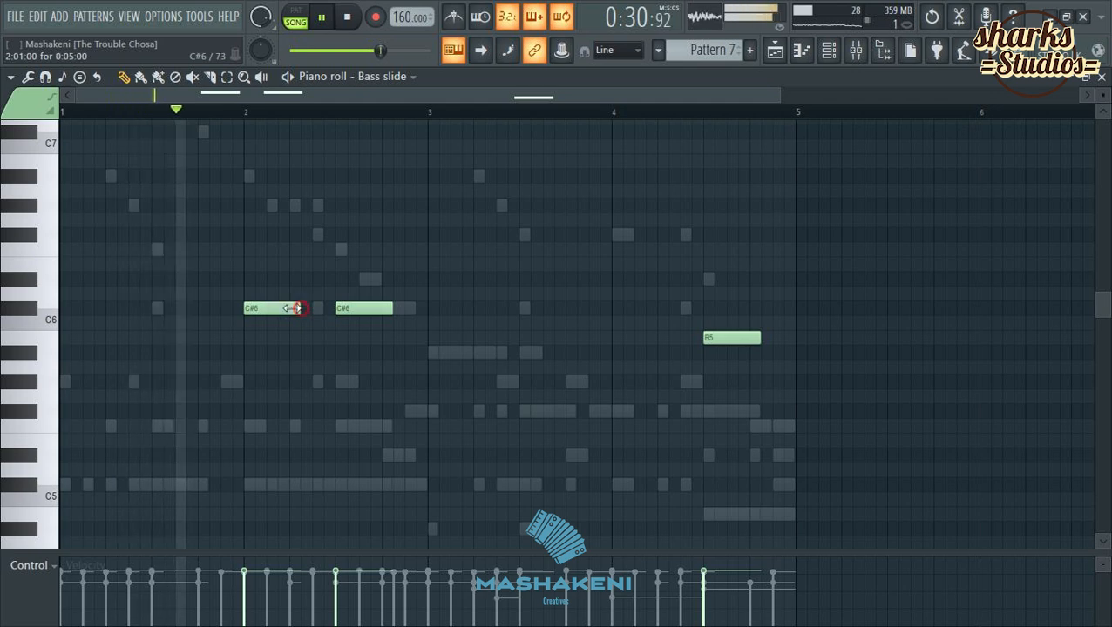
{"action": "left_click_drag", "start_coordinate": [299, 310], "coordinate": [285, 312]}
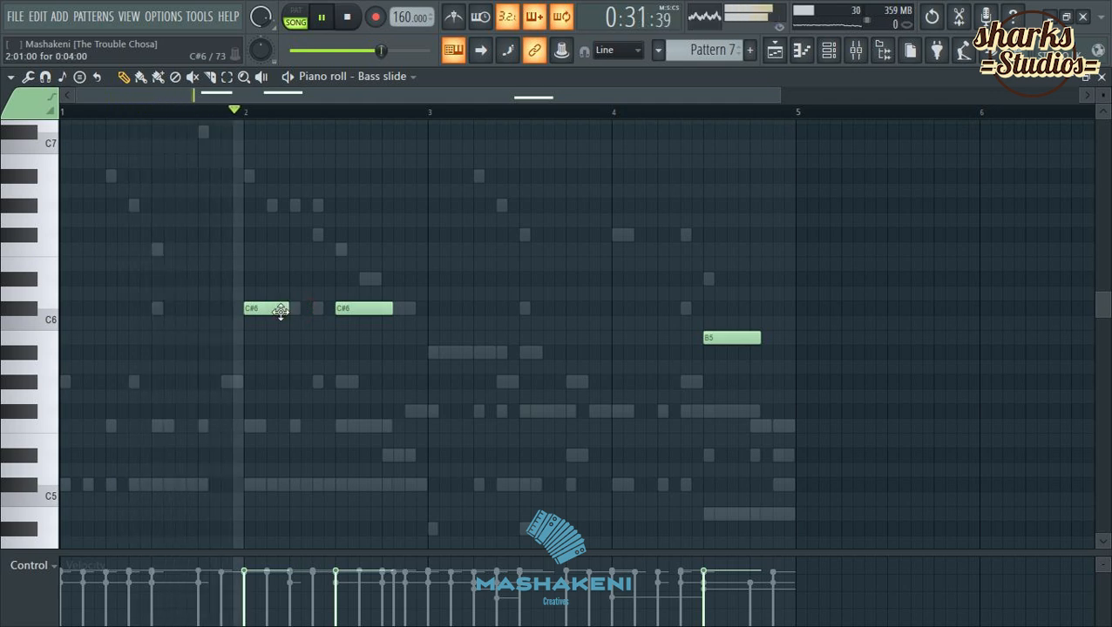
Try a G#5 note at step 15 of bar 1 in the Bass slide channel and delete it.
{"action": "left_click", "coordinate": [222, 311]}
{"action": "key", "text": "space"}
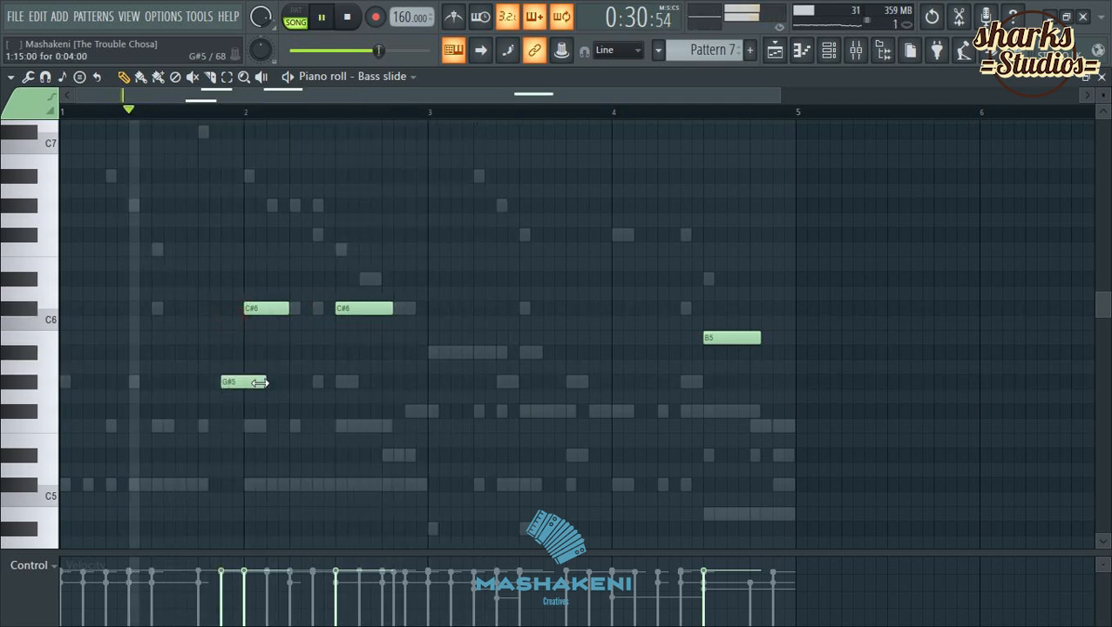
{"action": "left_click_drag", "start_coordinate": [260, 382], "coordinate": [236, 382]}
{"action": "right_click", "coordinate": [226, 383]}
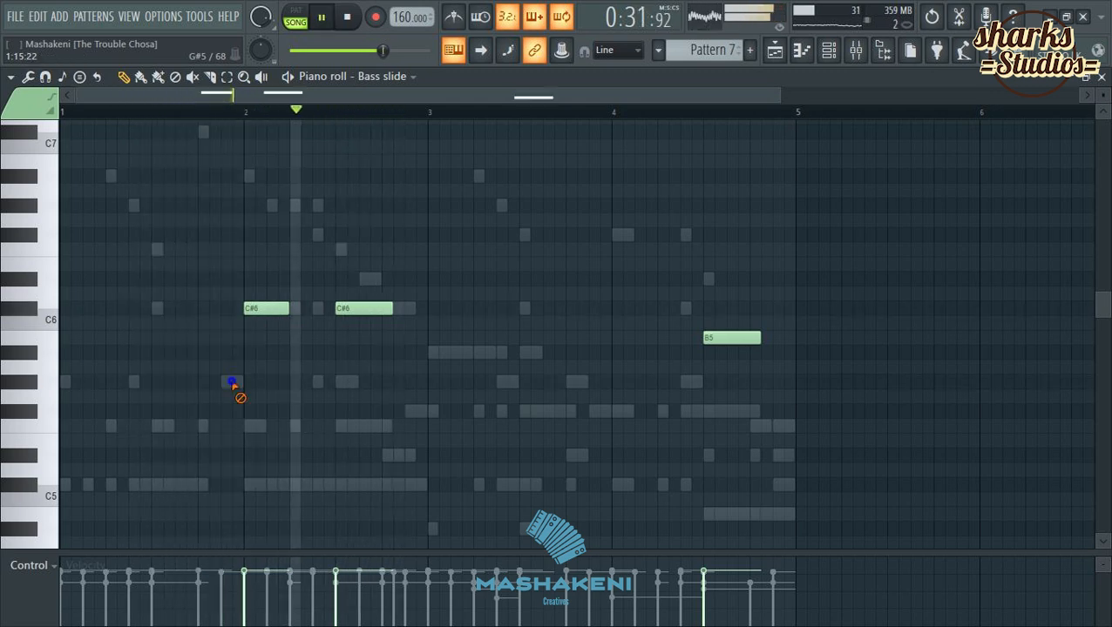
Add two-step Bass slide notes C#5 at step 15 of bar 1 and F#5 at step 7 of bar 4.
{"action": "left_click", "coordinate": [225, 486]}
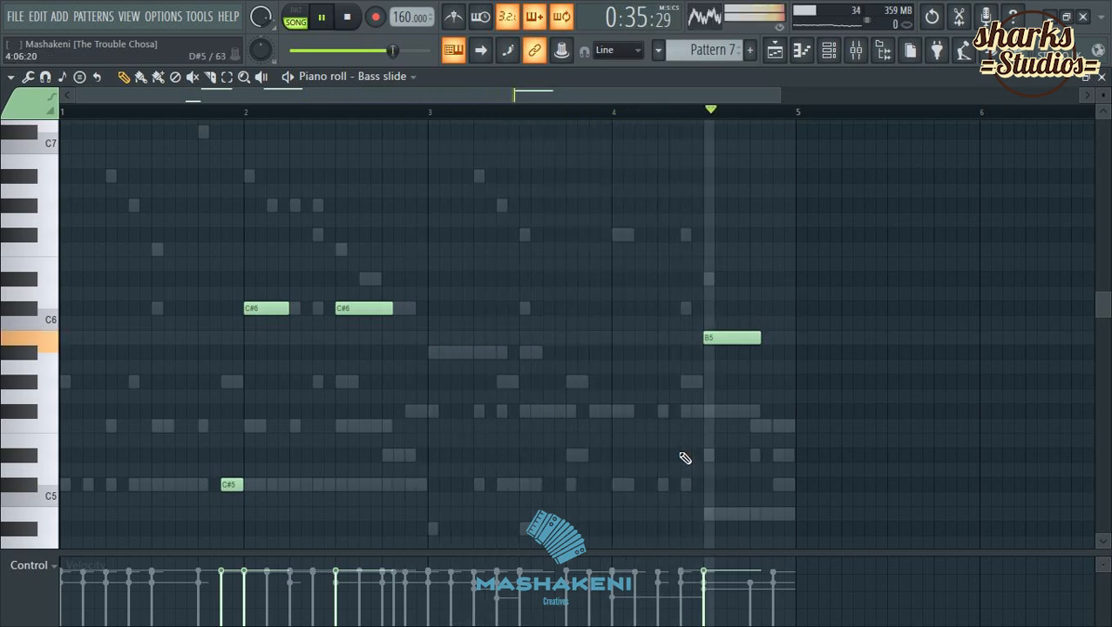
{"action": "left_click", "coordinate": [688, 411]}
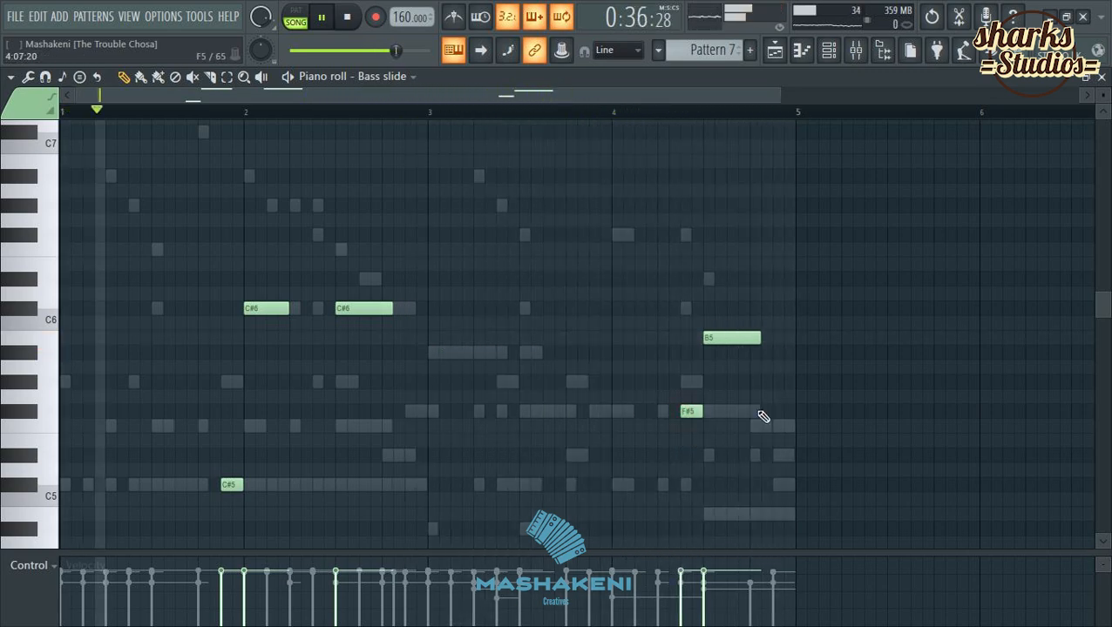
{"action": "left_click", "coordinate": [1101, 77]}
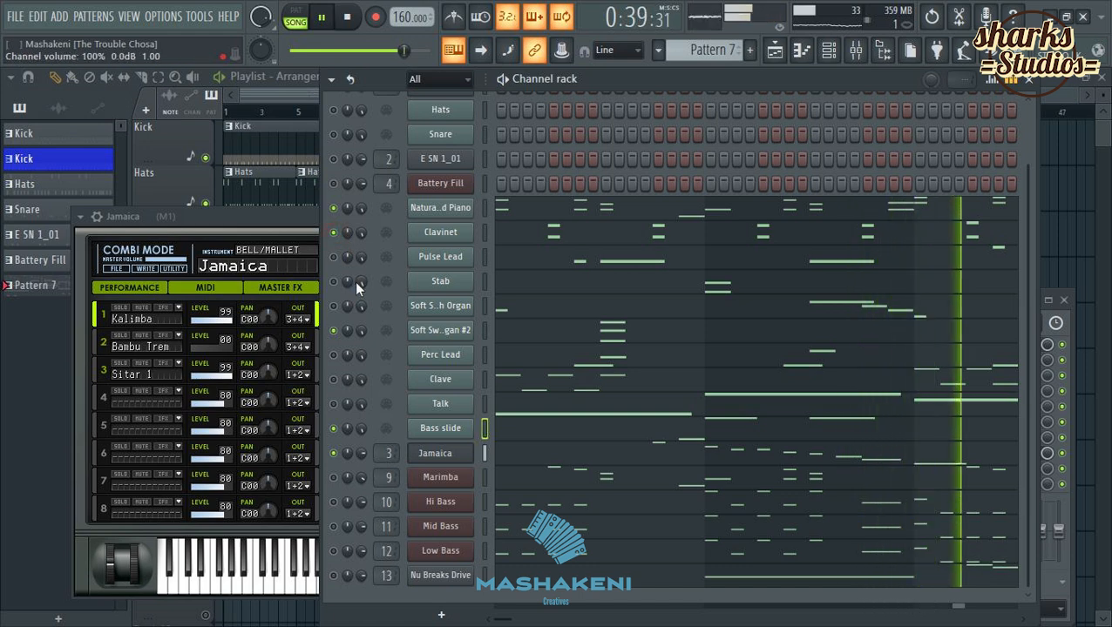
Re-enable the Nu Breaks Drive channel and the kick, hats, snare, E SN 1_01 and Battery Fill channels.
{"action": "left_click", "coordinate": [333, 258]}
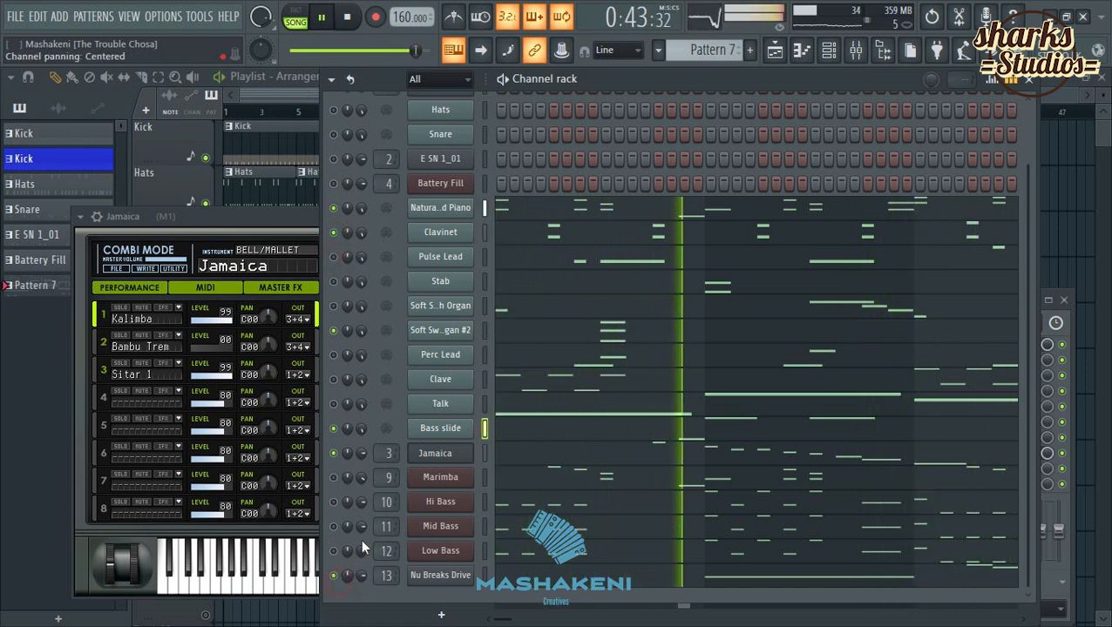
{"action": "scroll", "coordinate": [361, 538], "scroll_direction": "up", "scroll_amount": 2}
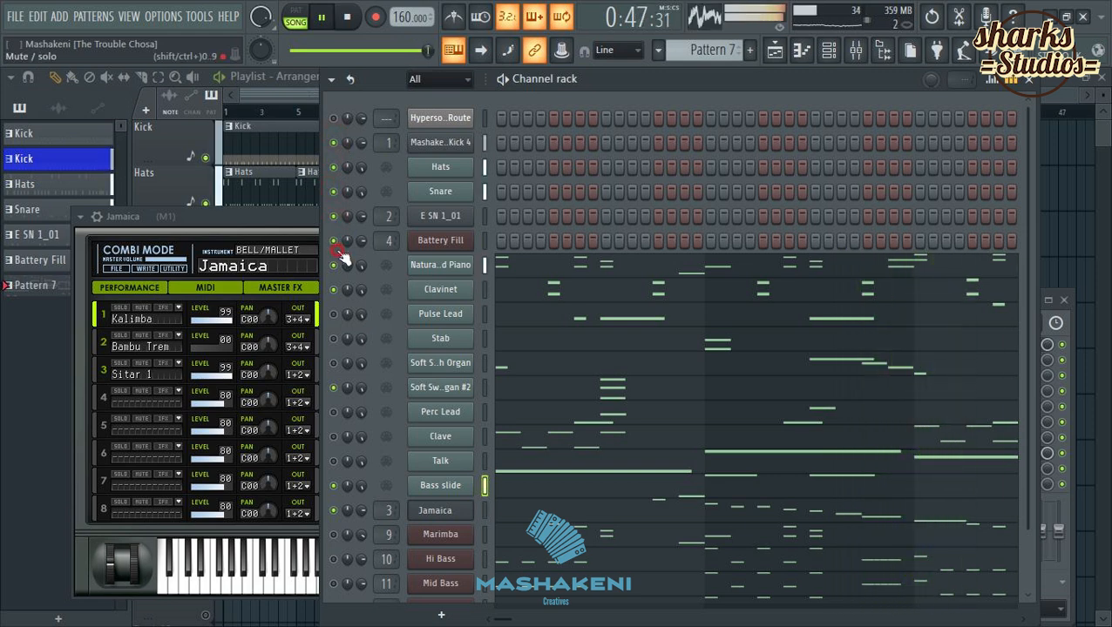
{"action": "scroll", "coordinate": [510, 276], "scroll_direction": "down", "scroll_amount": 2}
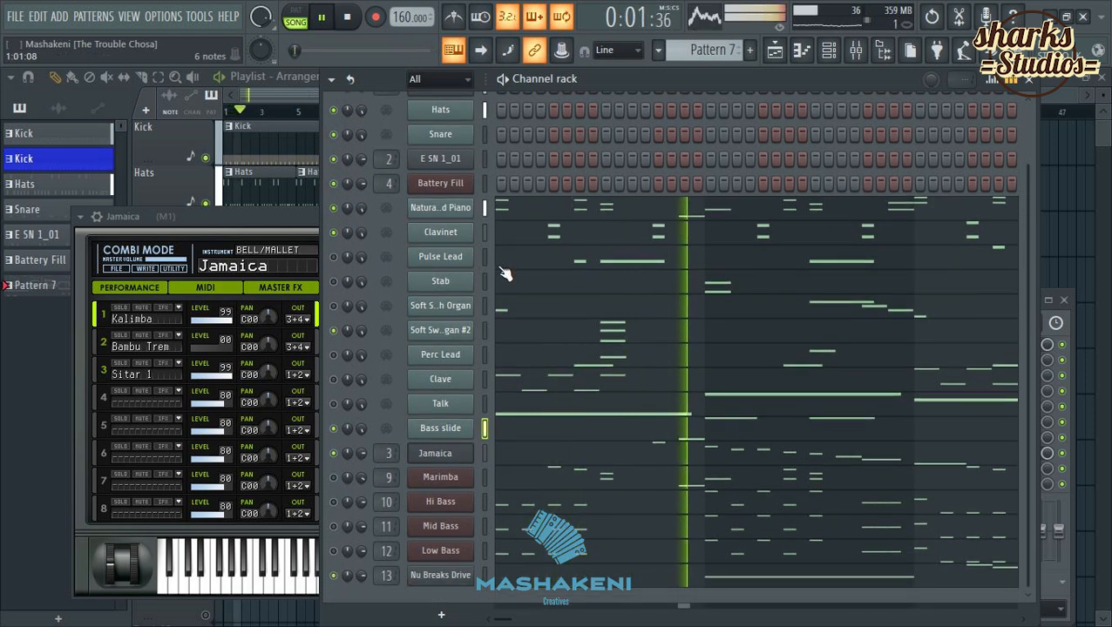
Check the MIDI channel settings of the Bass slide and Snare channels.
{"action": "left_click", "coordinate": [440, 428]}
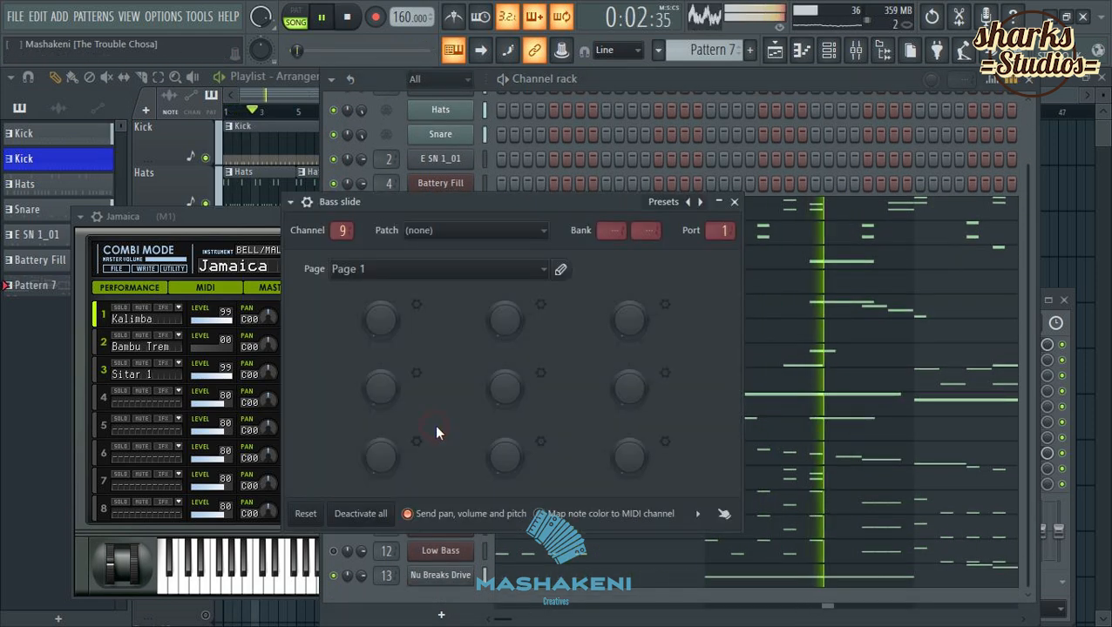
{"action": "left_click", "coordinate": [616, 92]}
{"action": "left_click", "coordinate": [441, 135]}
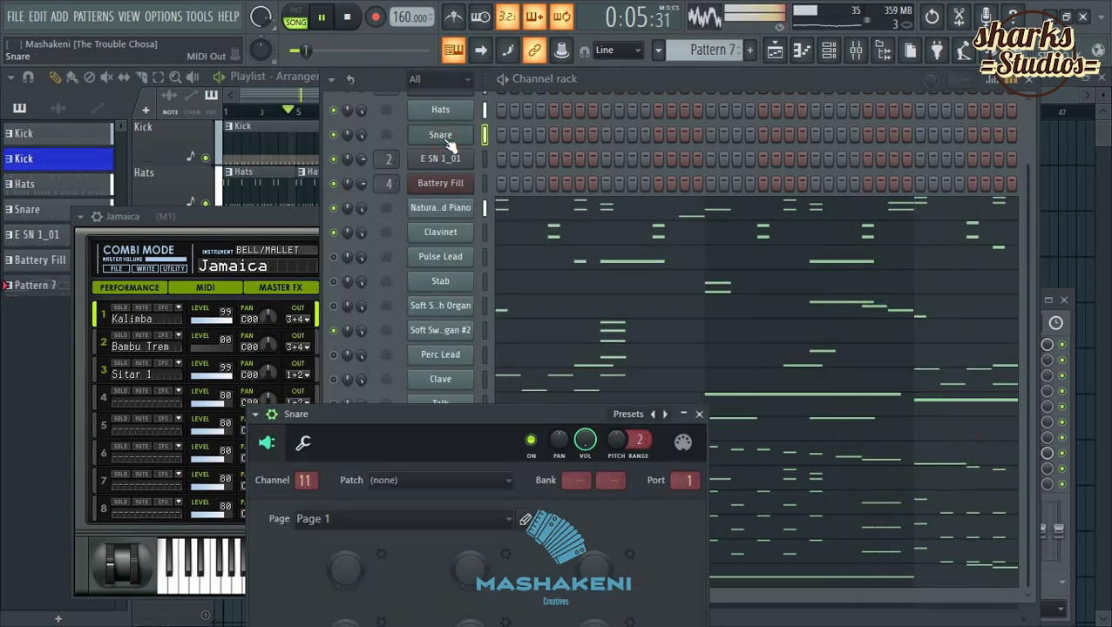
Clone the Snare channel and rename the copy Bongos.
{"action": "right_click", "coordinate": [447, 140]}
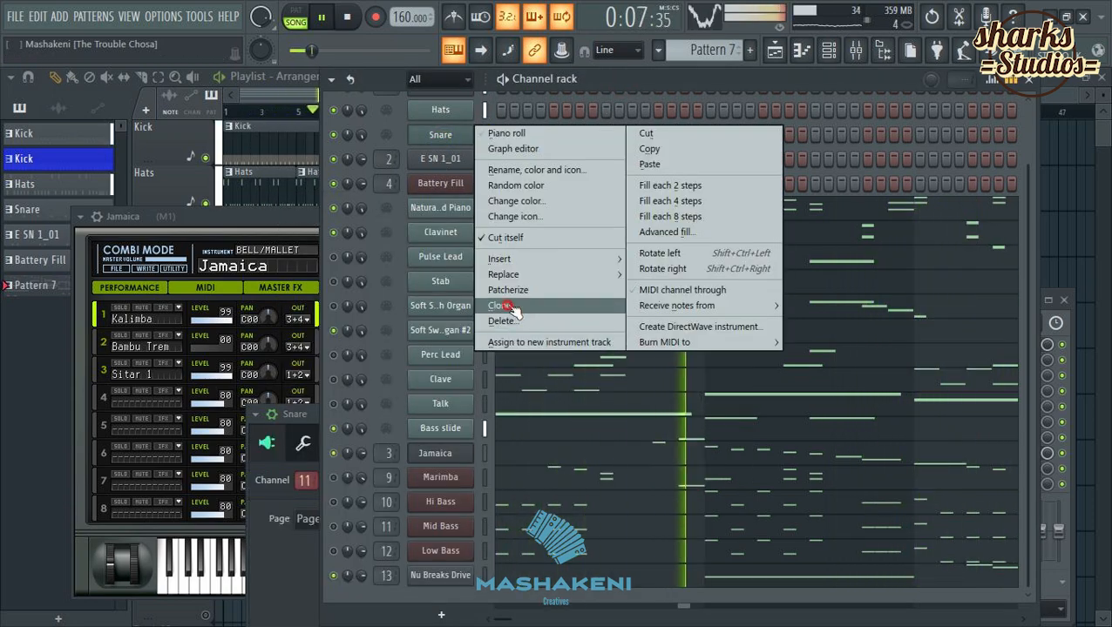
{"action": "left_click", "coordinate": [502, 306]}
{"action": "right_click", "coordinate": [437, 170]}
{"action": "left_click", "coordinate": [501, 209]}
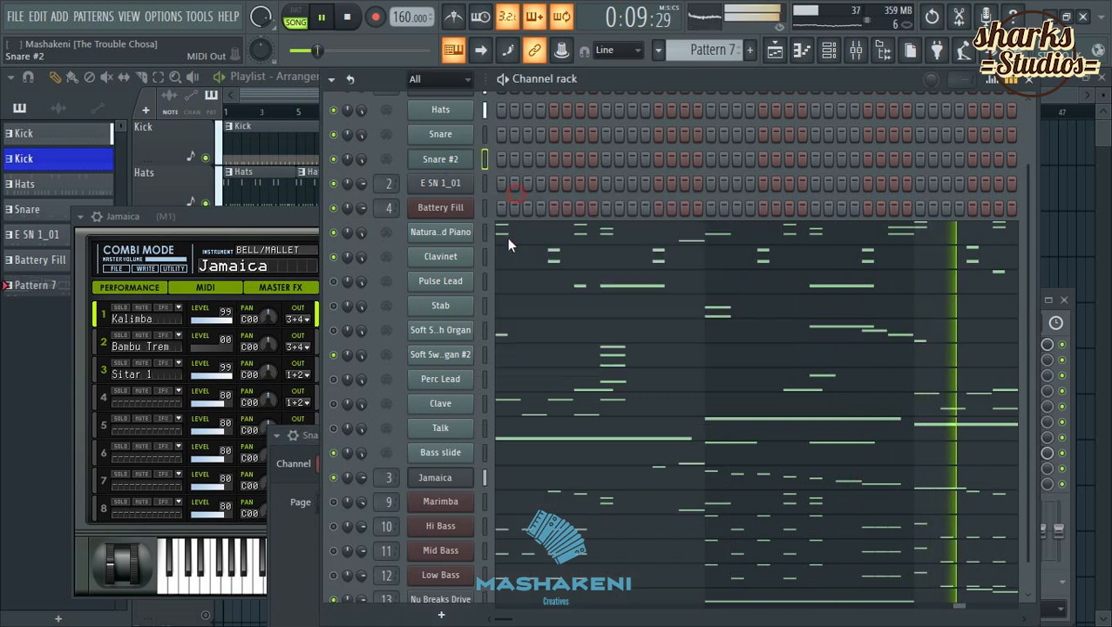
{"action": "type", "text": "Bongos"}
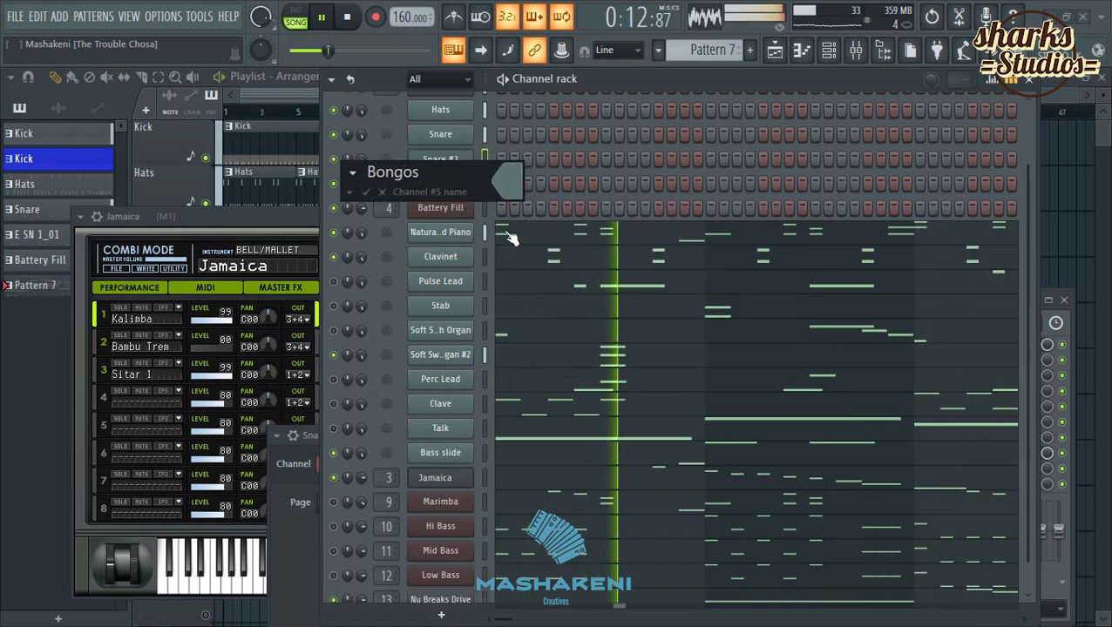
{"action": "key", "text": "Return"}
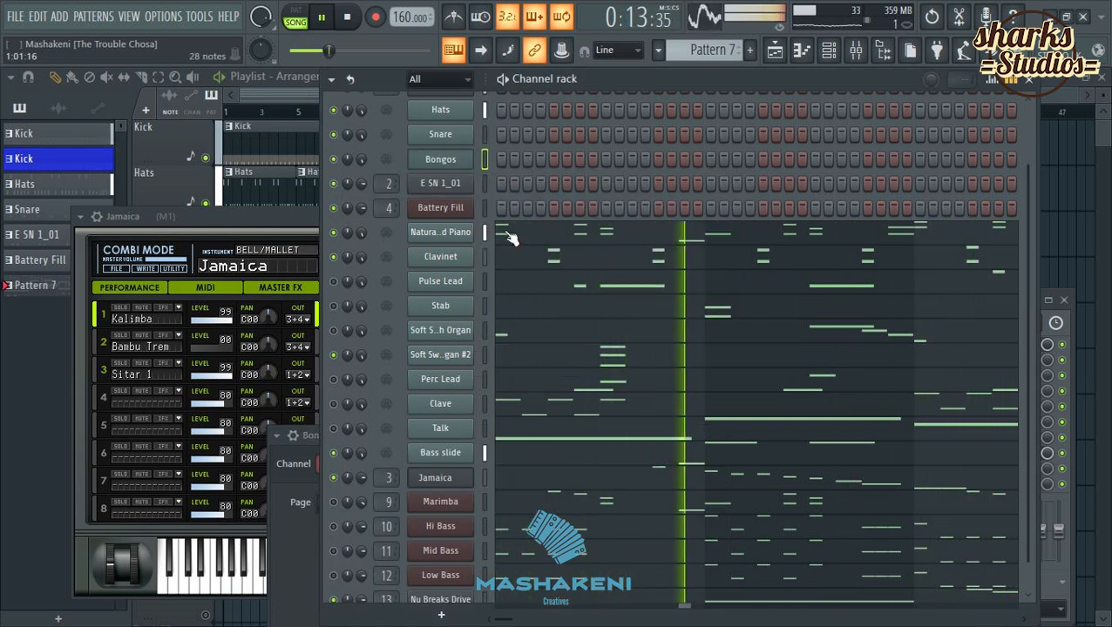
Adjust the MIDI channel number of the Bongos channel and load Bongos+Congas+Timbales 2 from Natural Percussion into Hypersonic slot 12.
{"action": "left_click", "coordinate": [433, 166]}
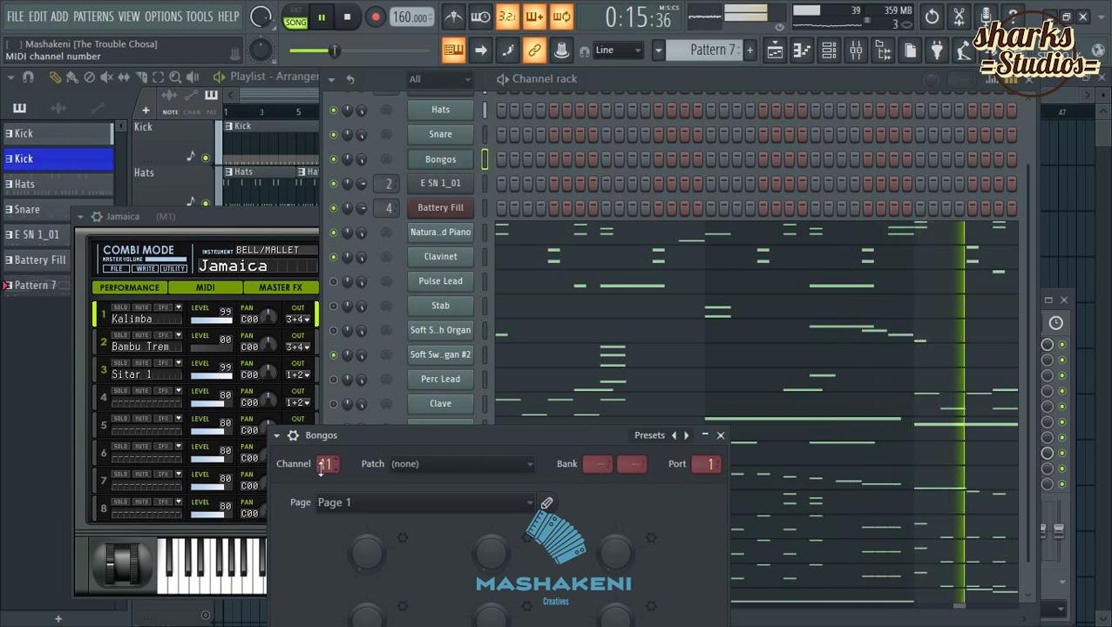
{"action": "left_click", "coordinate": [640, 87]}
{"action": "scroll", "coordinate": [480, 282], "scroll_direction": "up", "scroll_amount": 2}
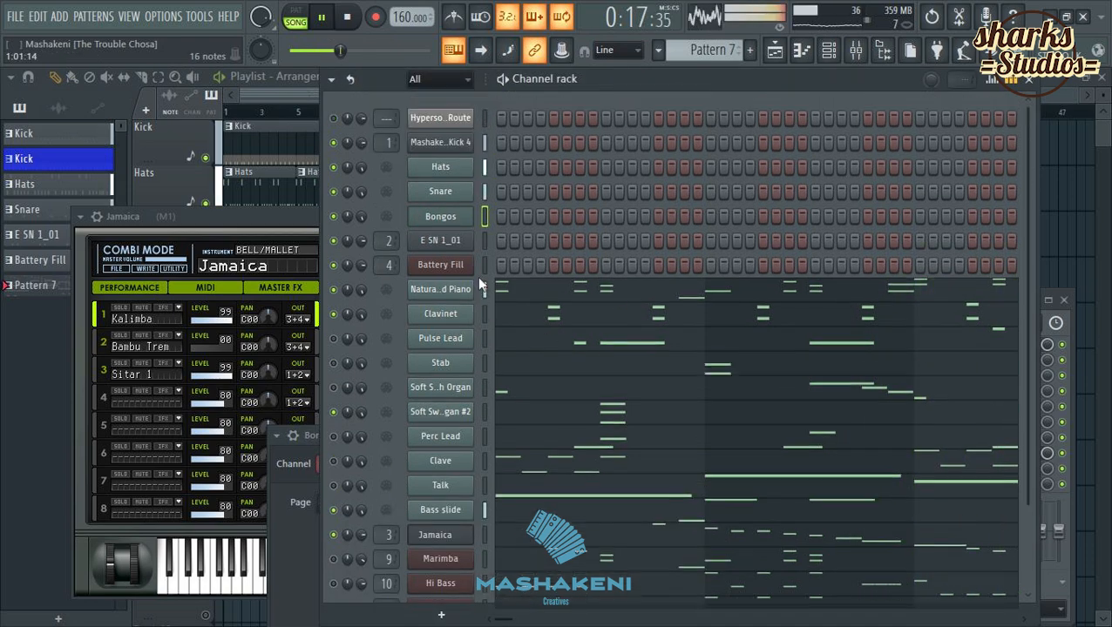
{"action": "left_click", "coordinate": [443, 119]}
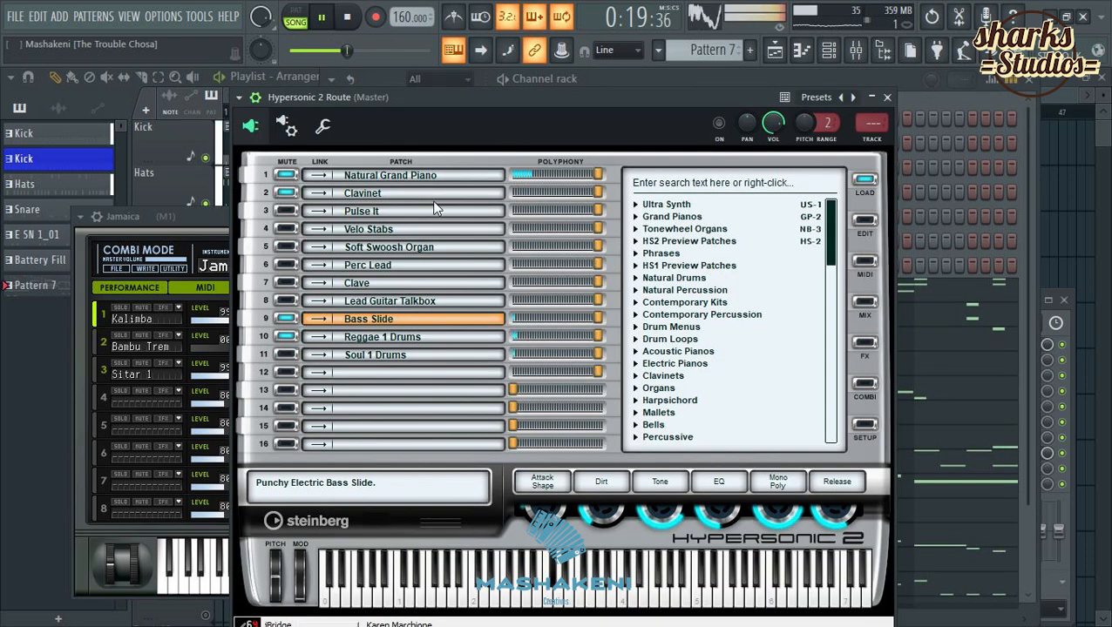
{"action": "mouse_move", "coordinate": [832, 241]}
{"action": "left_mouse_down"}
{"action": "mouse_move", "coordinate": [834, 265]}
{"action": "mouse_move", "coordinate": [832, 235]}
{"action": "left_mouse_up"}
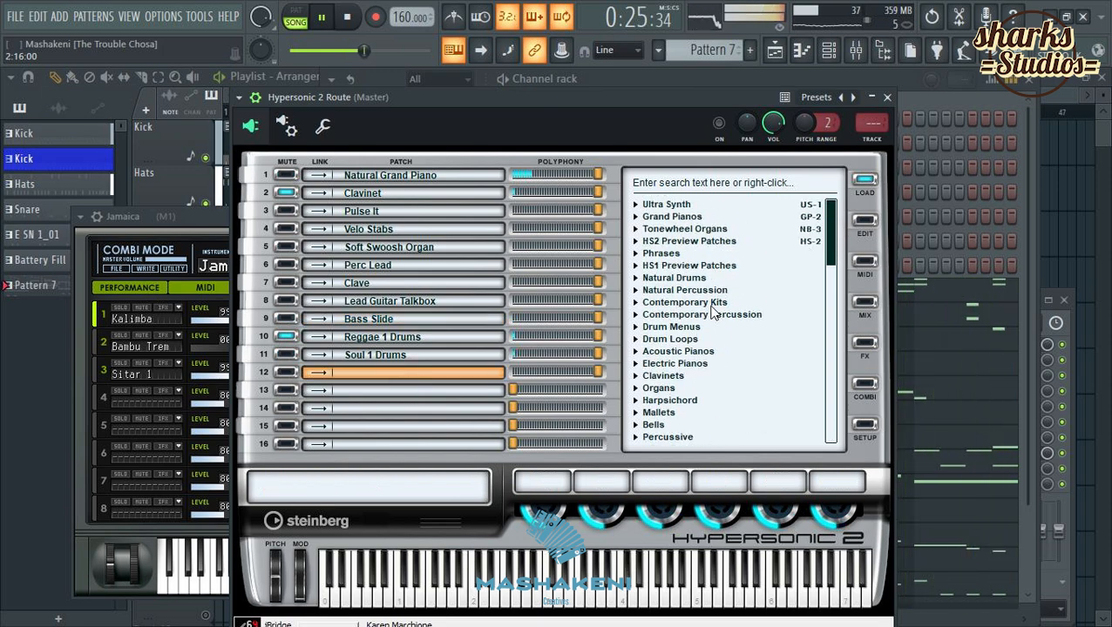
{"action": "left_click", "coordinate": [713, 290]}
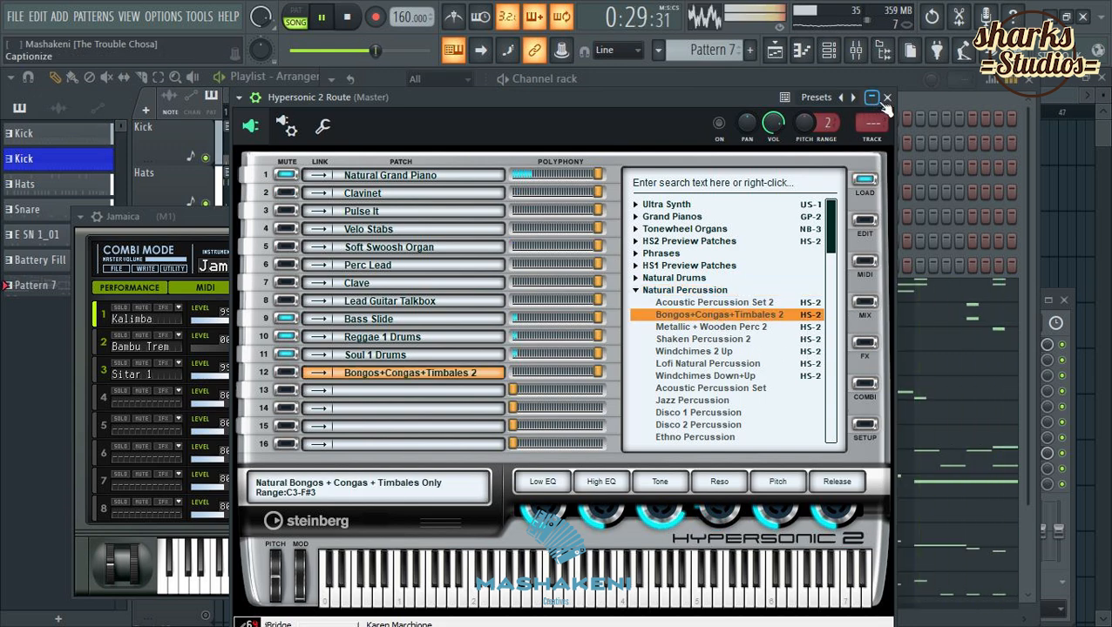
{"action": "left_click", "coordinate": [886, 98]}
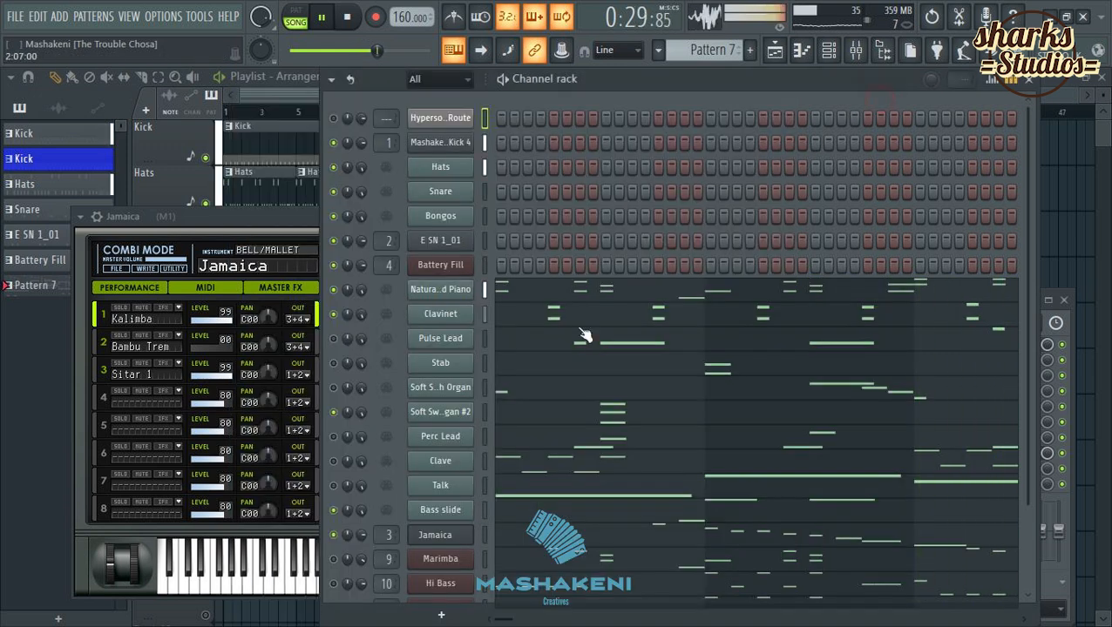
Audition drum sounds in the Bongos piano roll and hide the ghost notes of the other channels.
{"action": "right_click", "coordinate": [473, 215]}
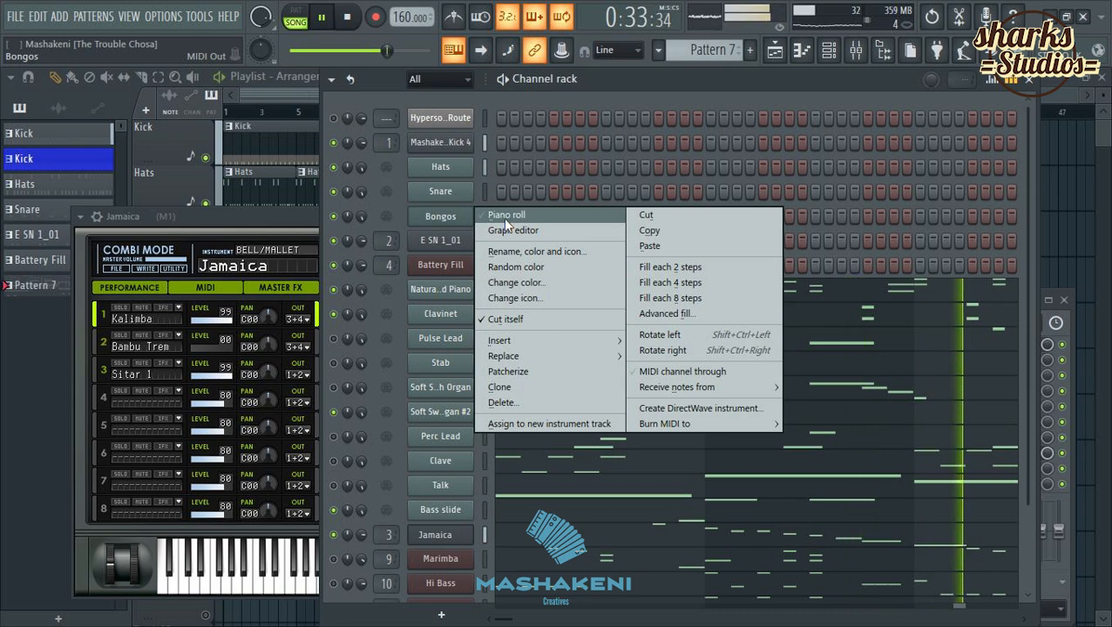
{"action": "left_click", "coordinate": [502, 219]}
{"action": "left_click", "coordinate": [35, 282]}
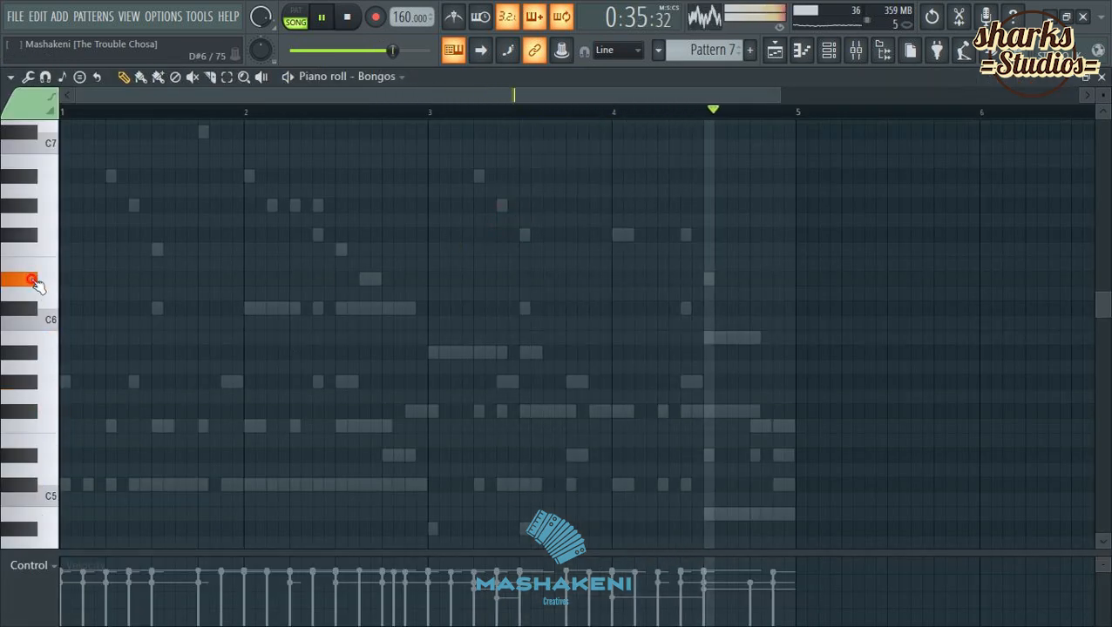
{"action": "key", "text": "alt+v"}
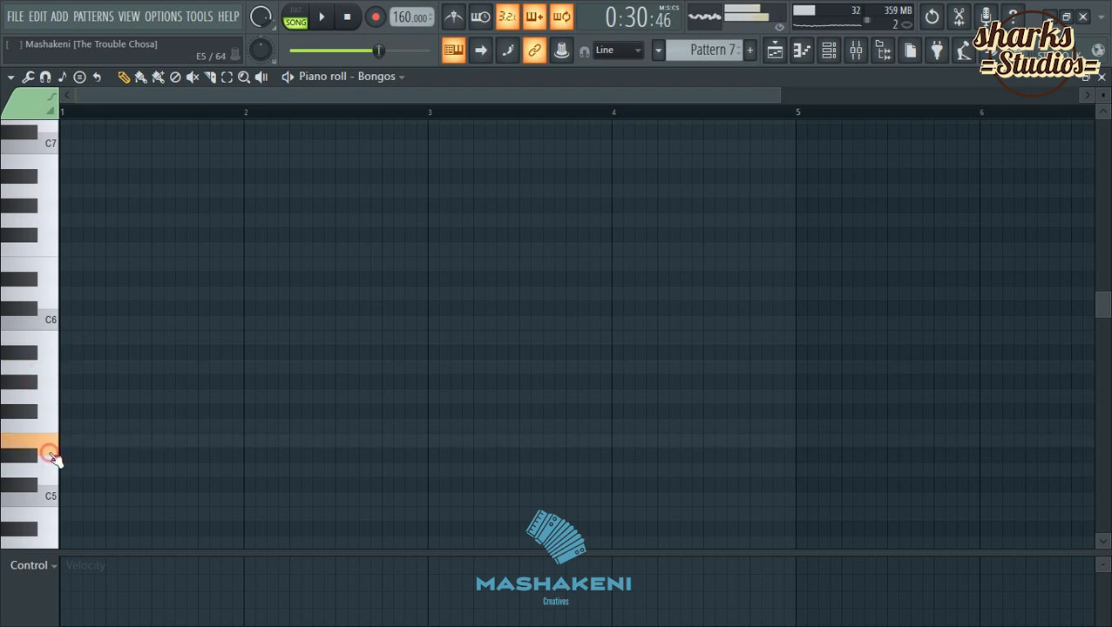
Place an E5 note at step 7 of bar 1 in the Bongos channel and shorten it to one step.
{"action": "scroll", "coordinate": [43, 478], "scroll_direction": "down", "scroll_amount": 3}
{"action": "left_click", "coordinate": [133, 353]}
{"action": "key", "text": "space"}
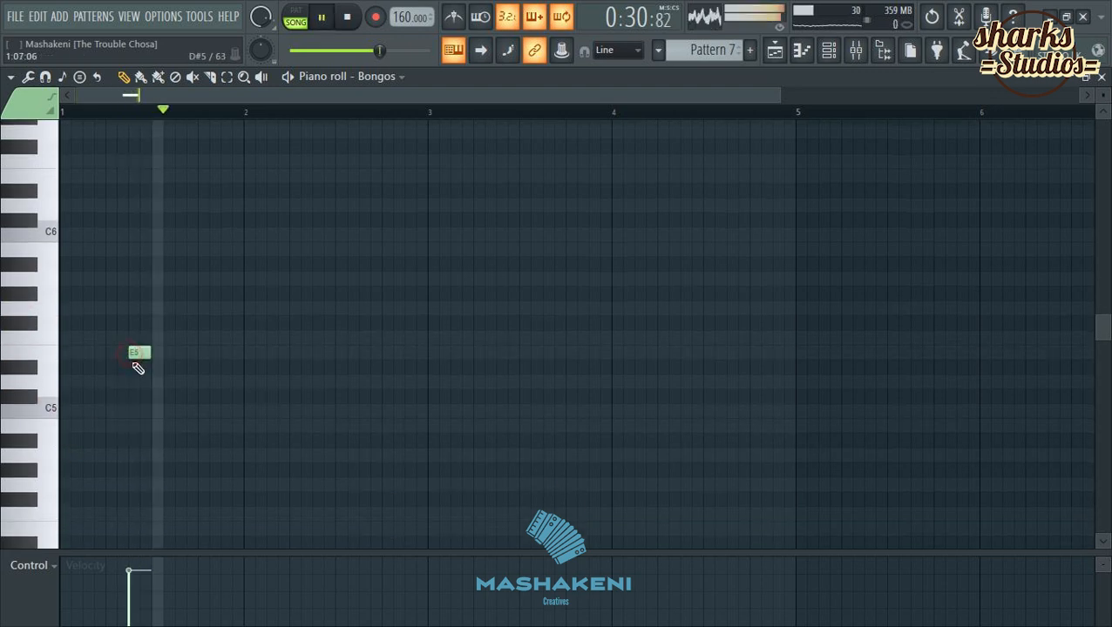
{"action": "left_click", "coordinate": [122, 352]}
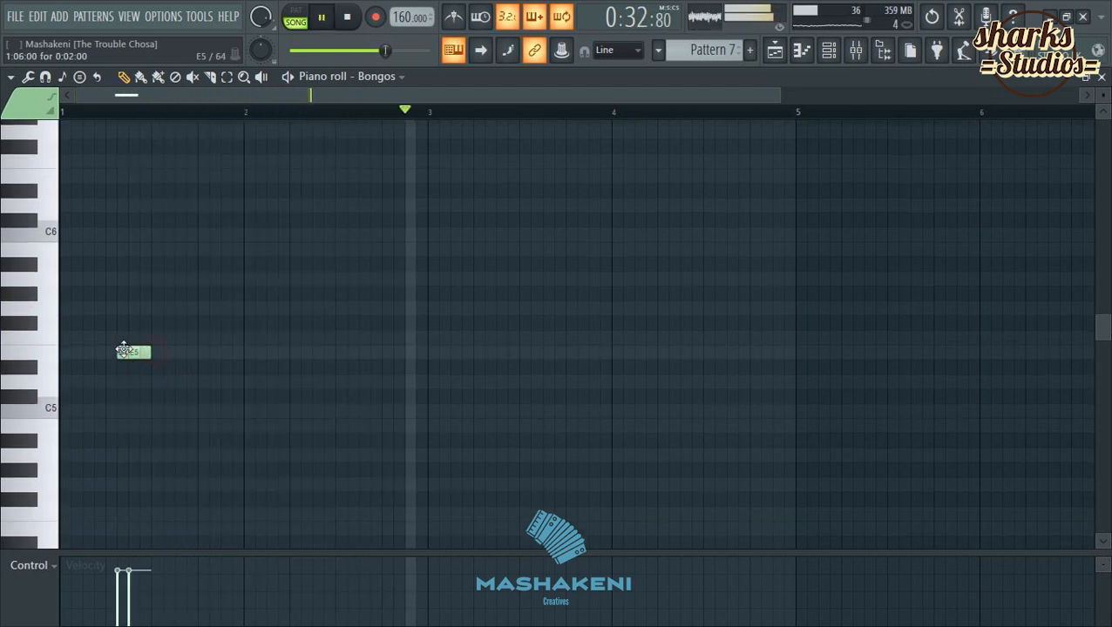
{"action": "right_click", "coordinate": [122, 353]}
{"action": "left_click_drag", "start_coordinate": [148, 354], "coordinate": [138, 356]}
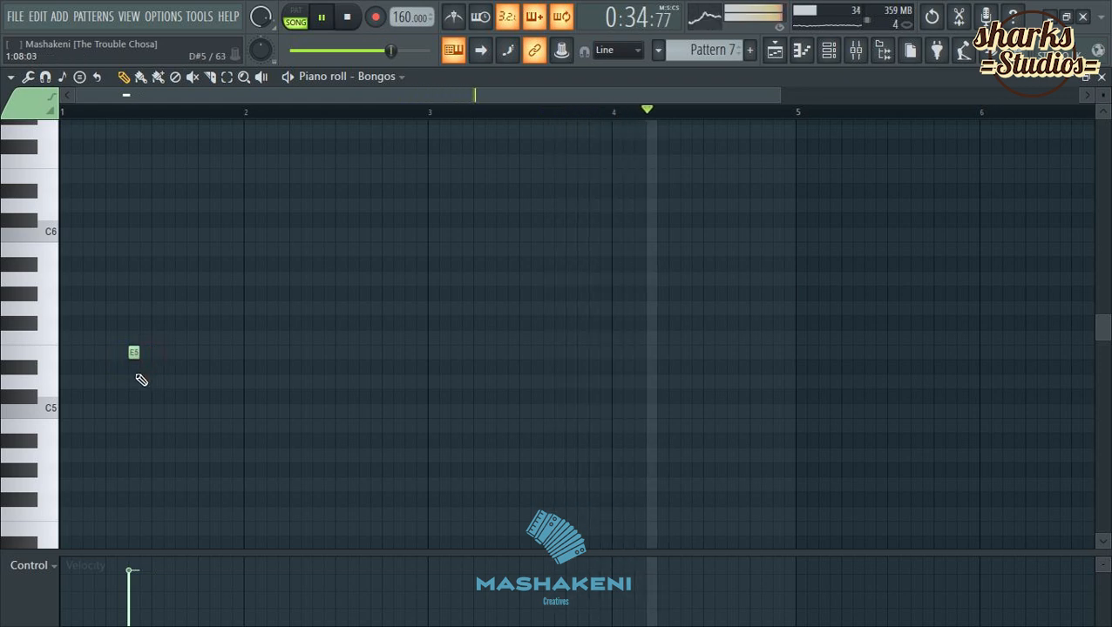
Build one-step D#5 and E5 pairs in Bongos at steps 7, 9 and 15 of bar 1 and steps 3 and 9 of bar 2.
{"action": "left_click", "coordinate": [129, 370]}
{"action": "left_click", "coordinate": [157, 353]}
{"action": "left_click", "coordinate": [157, 368]}
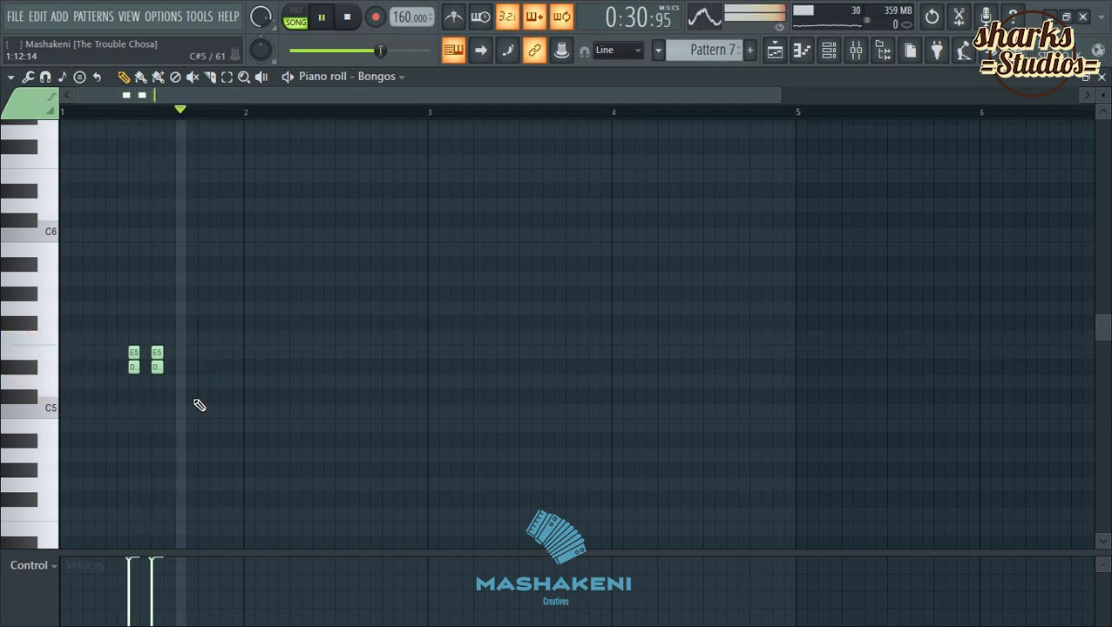
{"action": "left_click", "coordinate": [223, 365]}
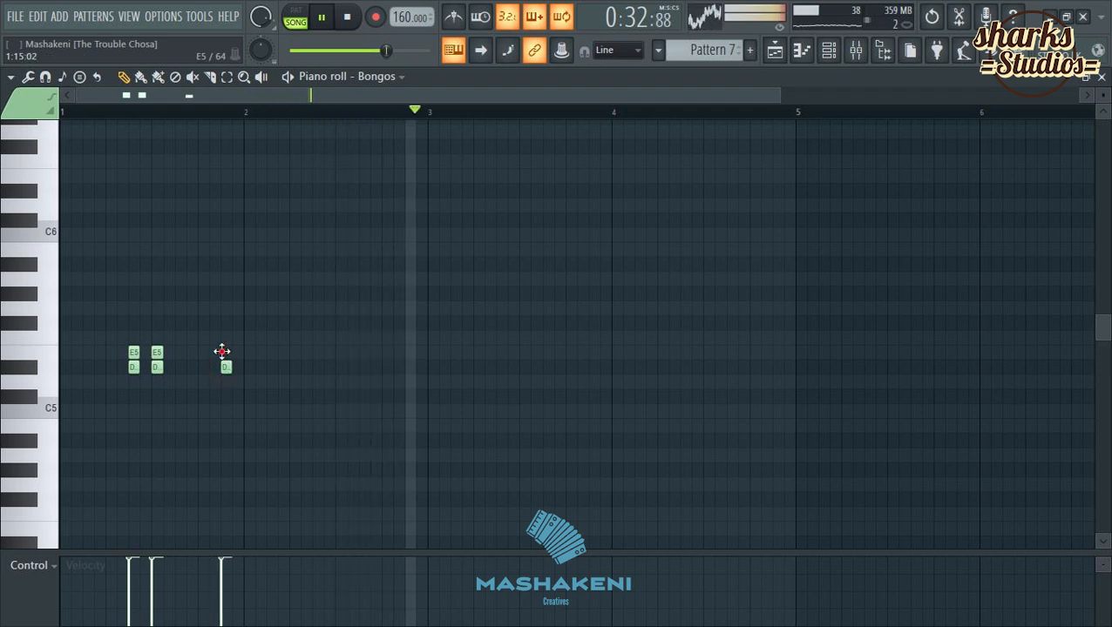
{"action": "left_click", "coordinate": [270, 367]}
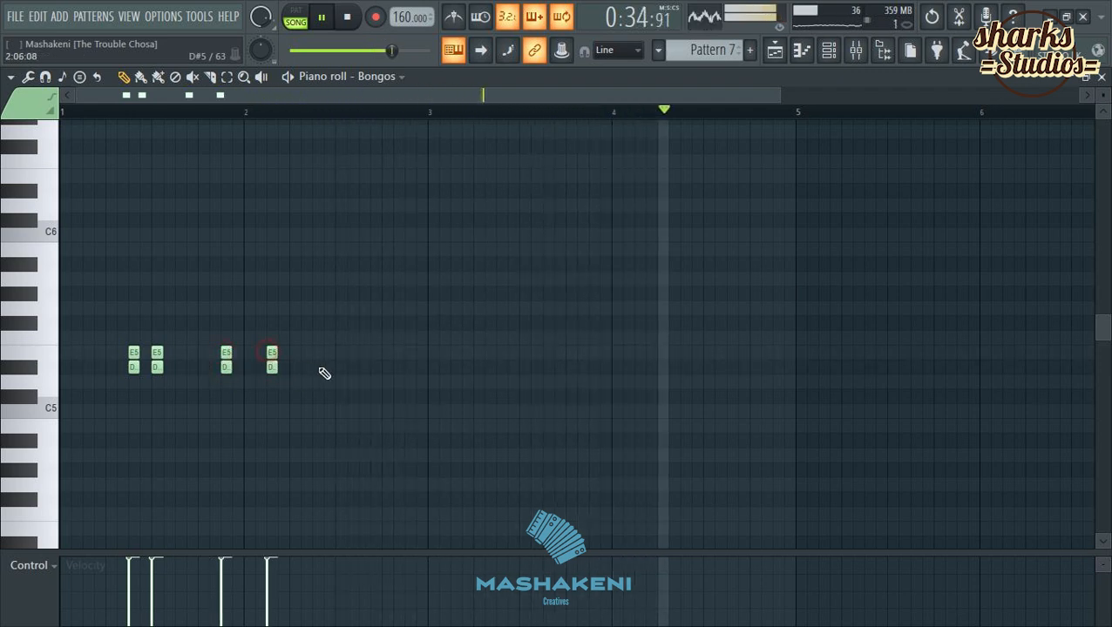
{"action": "left_click", "coordinate": [339, 364]}
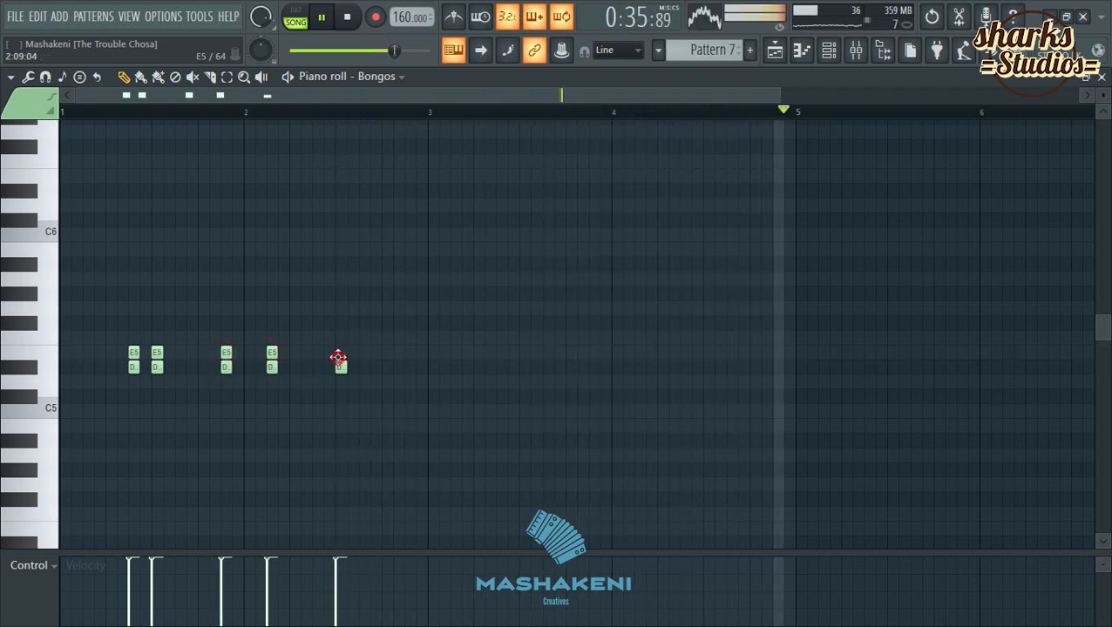
Shift the stacked D5/E5 bongo hit in bar 1 from step 15 to step 13 and add another on step 5 of bar 2.
{"action": "left_click", "coordinate": [201, 364]}
{"action": "right_click", "coordinate": [223, 362]}
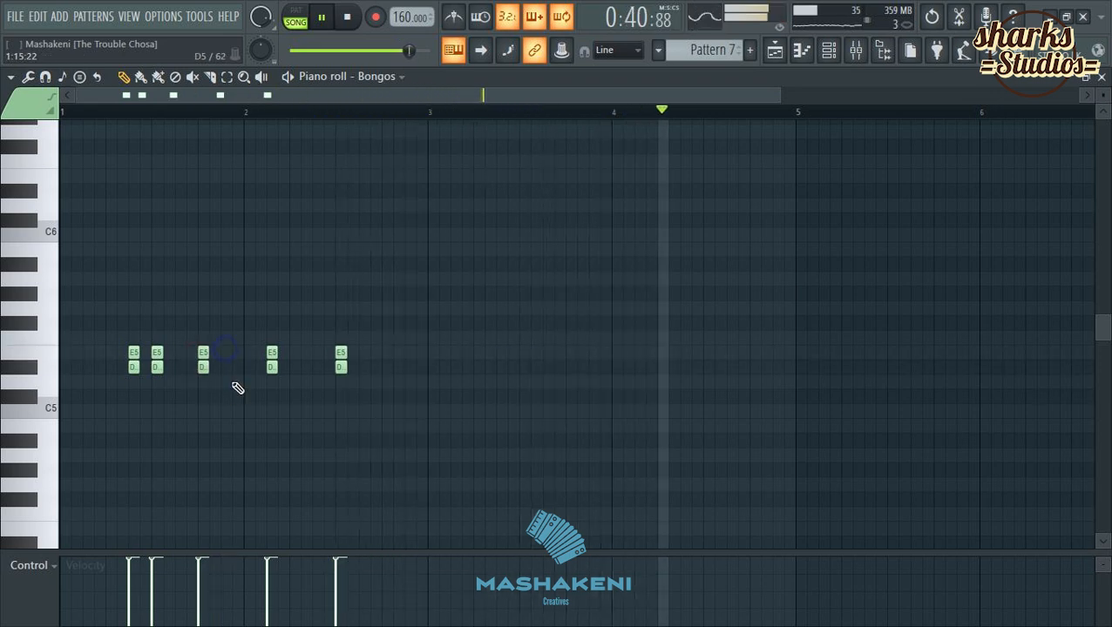
{"action": "left_click", "coordinate": [292, 363]}
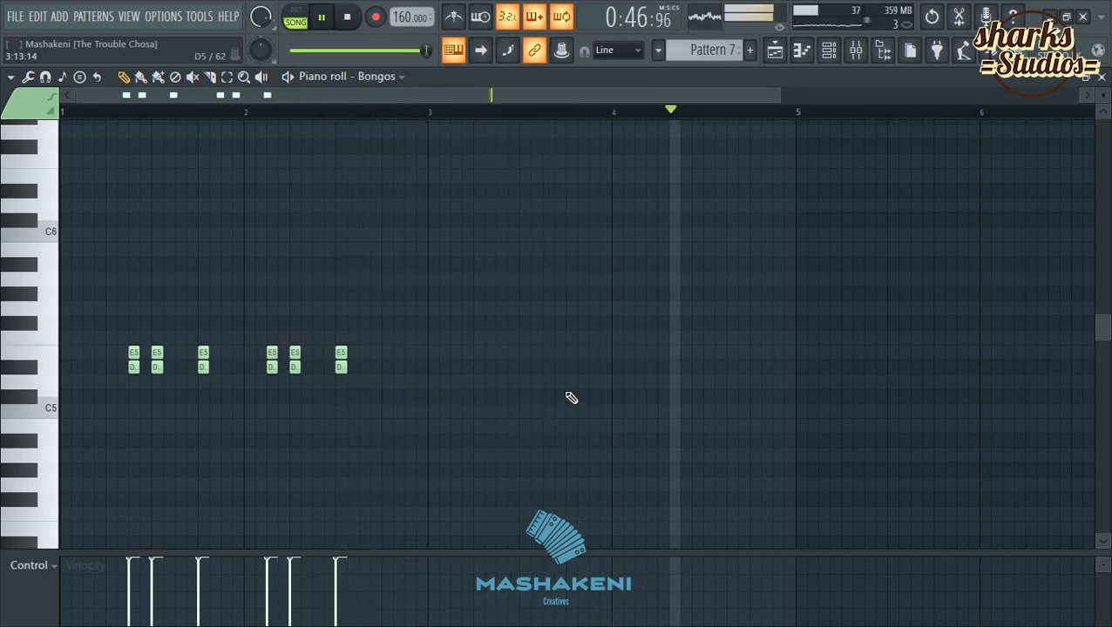
Place stacked D5/E5 bongo hits on steps 3, 5, 11 and 13 of bar 3, trying hits on steps 1 and 3 of bar 4.
{"action": "left_click", "coordinate": [548, 352]}
{"action": "left_click", "coordinate": [568, 357]}
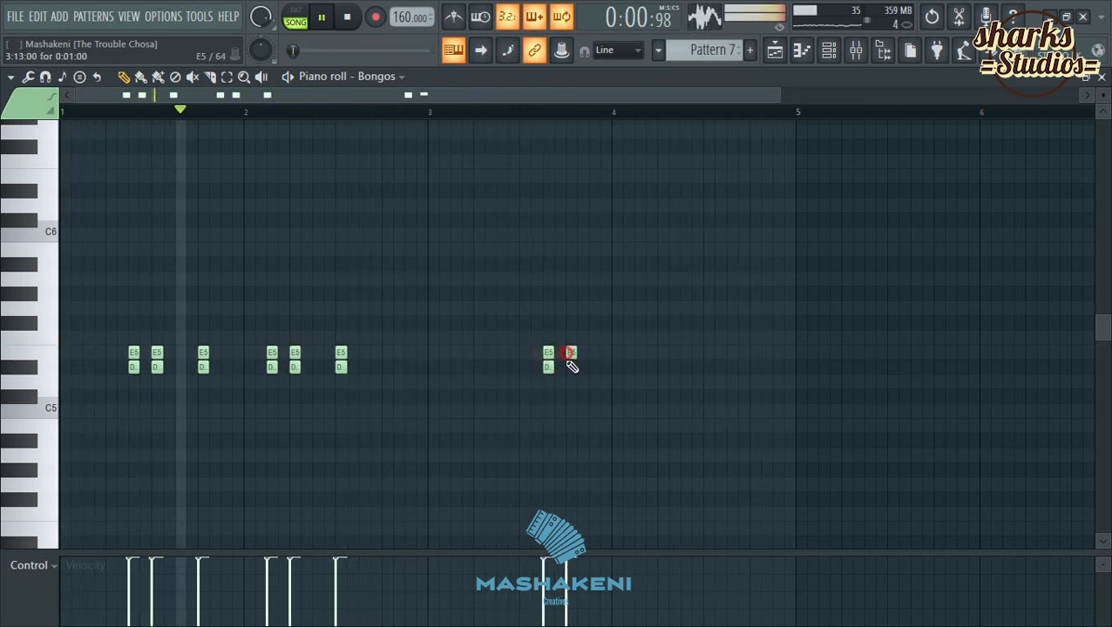
{"action": "left_click", "coordinate": [615, 361]}
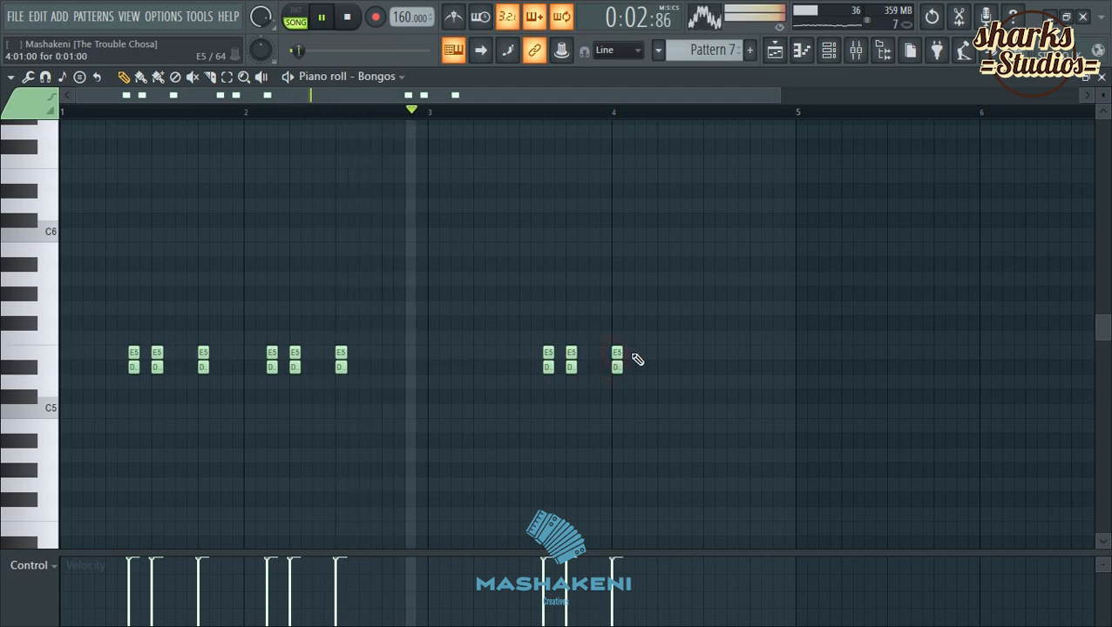
{"action": "left_click", "coordinate": [639, 361]}
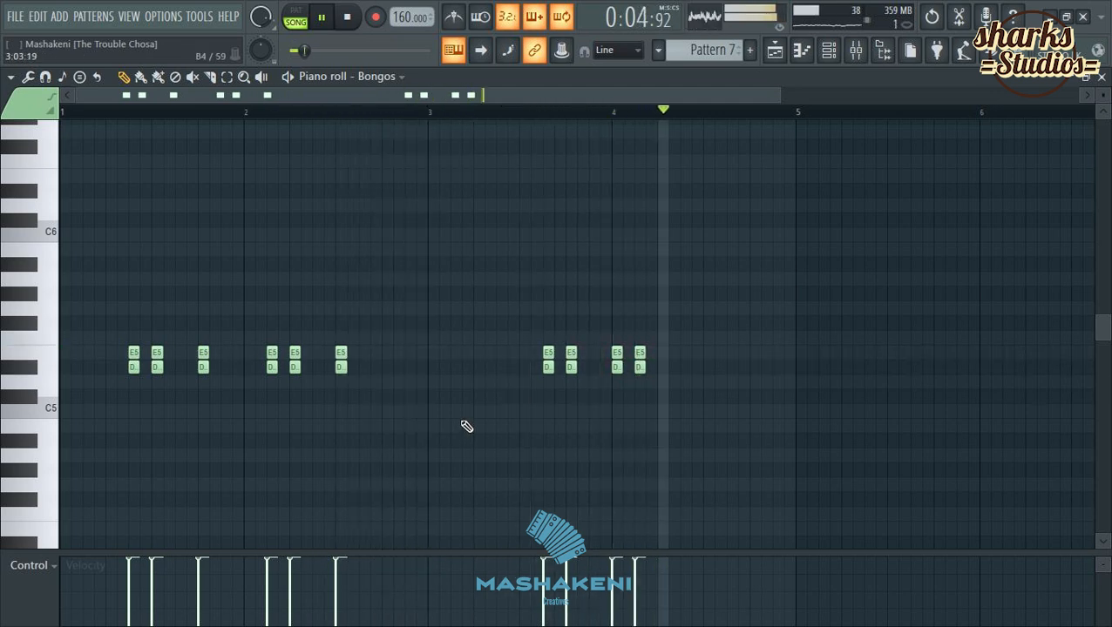
{"action": "left_click", "coordinate": [454, 359]}
{"action": "left_click", "coordinate": [478, 360]}
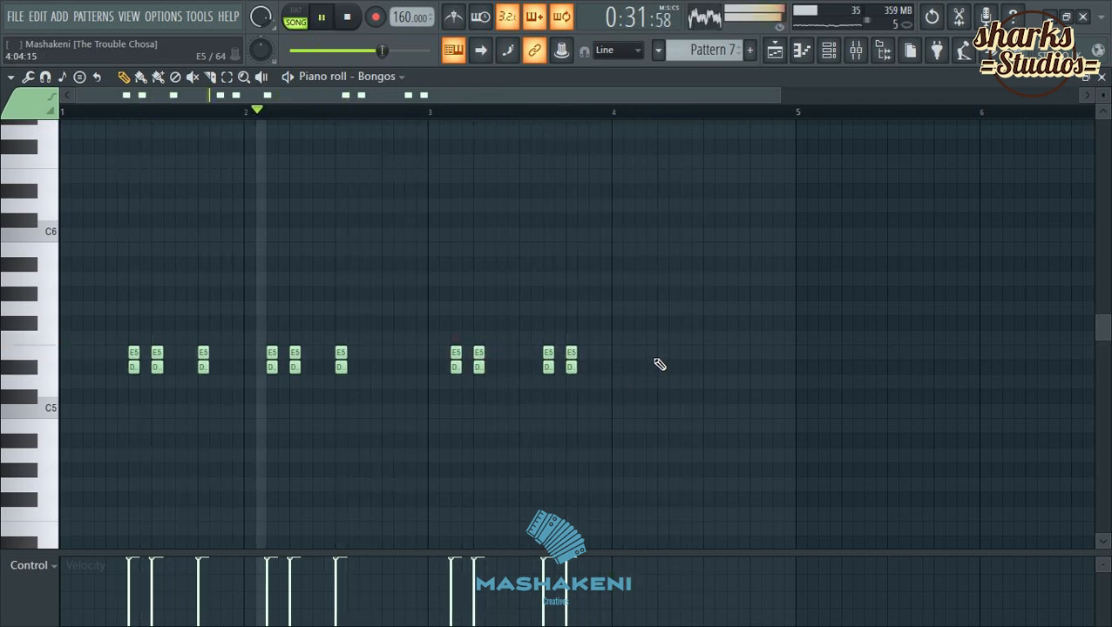
Place stacked D5/E5 bongo hits on steps 3, 5, 11 and 13 of bar 4.
{"action": "left_click", "coordinate": [662, 360]}
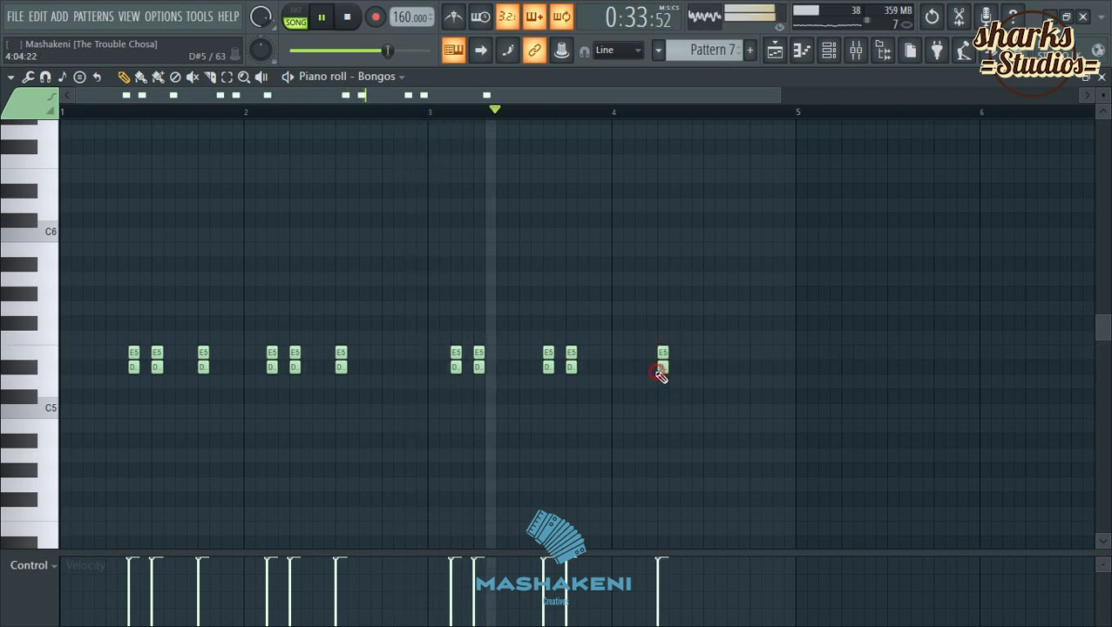
{"action": "left_click", "coordinate": [639, 359]}
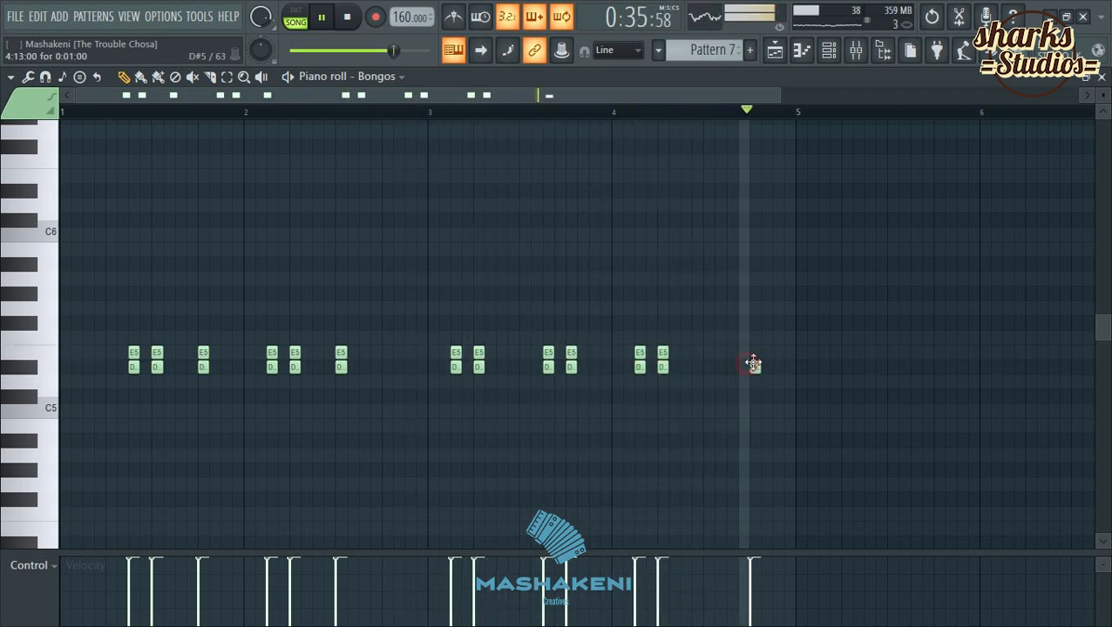
{"action": "left_click", "coordinate": [755, 359]}
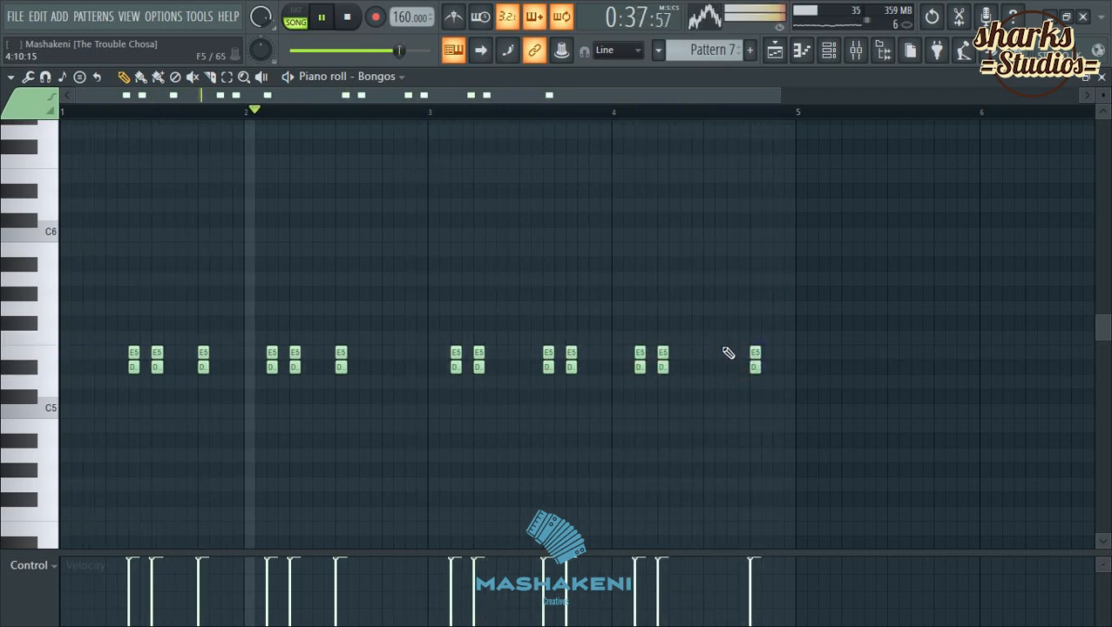
{"action": "left_click", "coordinate": [732, 360]}
{"action": "left_click", "coordinate": [731, 368]}
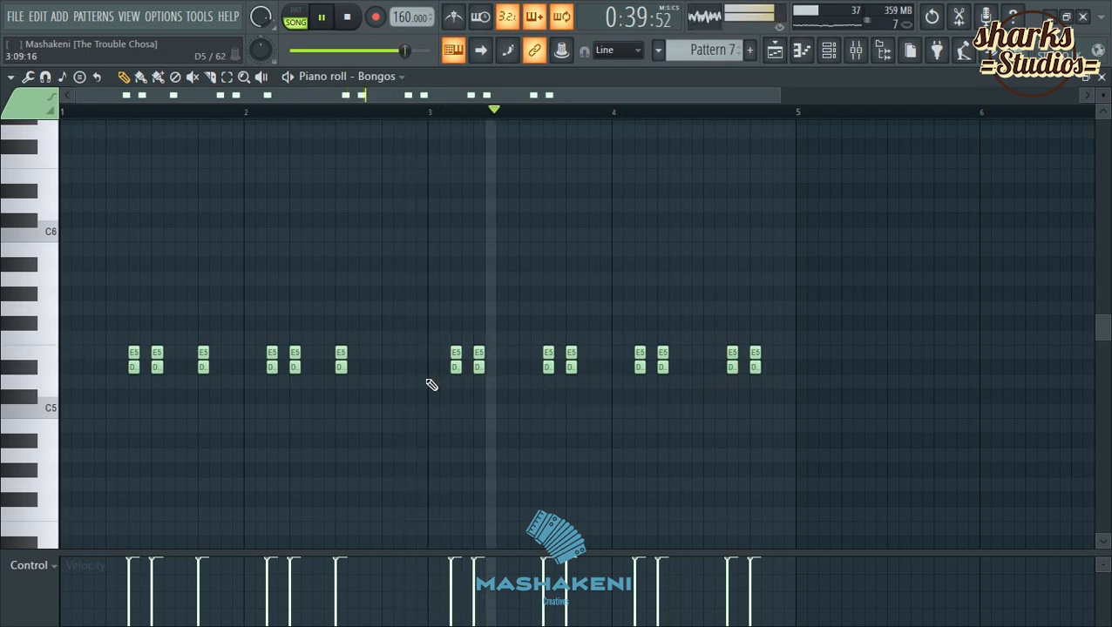
Delete the bongo notes in bars 1 and 2 and copy the pattern from bars 3 and 4 in their place.
{"action": "mouse_move", "coordinate": [352, 375]}
{"action": "left_mouse_down"}
{"action": "mouse_move", "coordinate": [174, 369]}
{"action": "mouse_move", "coordinate": [416, 362]}
{"action": "mouse_move", "coordinate": [156, 384]}
{"action": "mouse_move", "coordinate": [169, 362]}
{"action": "mouse_move", "coordinate": [149, 365]}
{"action": "left_mouse_up"}
{"action": "left_click", "coordinate": [227, 77]}
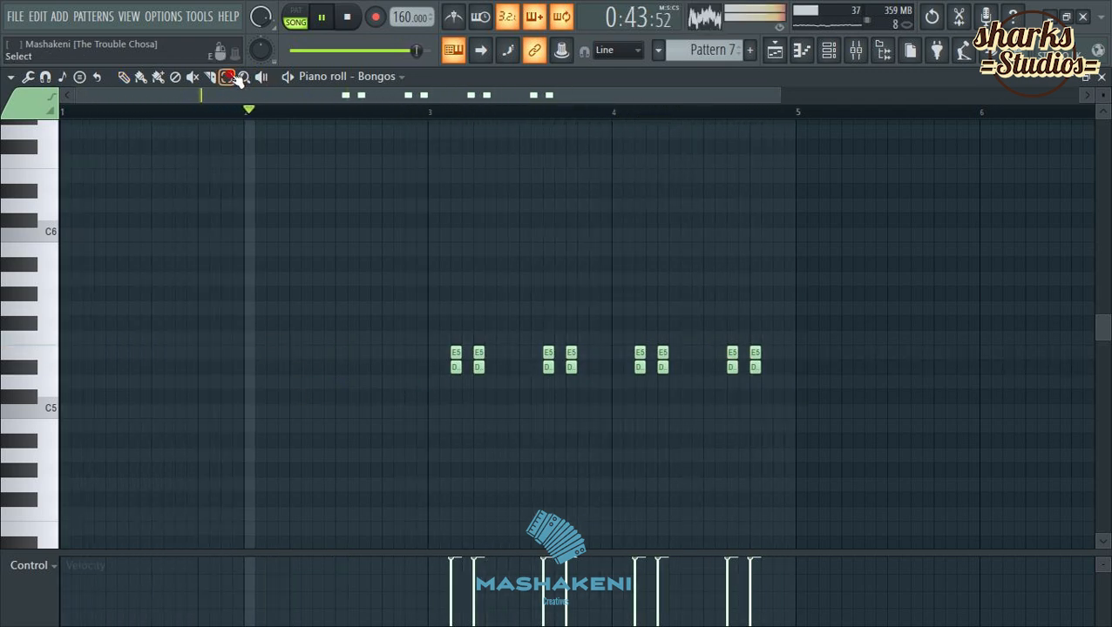
{"action": "left_click_drag", "start_coordinate": [839, 348], "coordinate": [250, 440]}
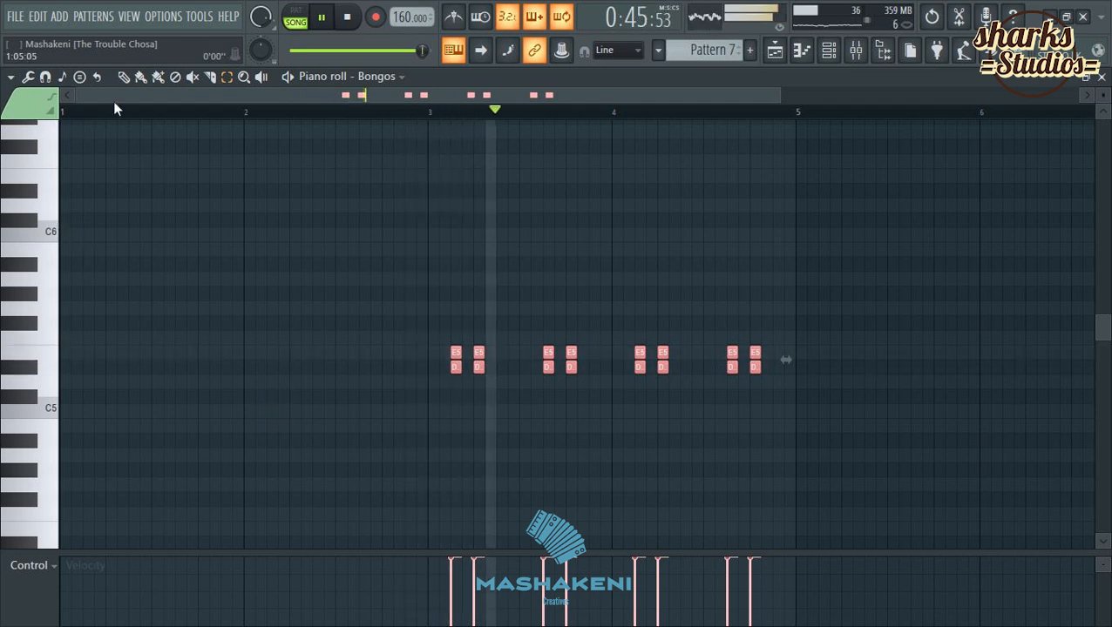
{"action": "left_click", "coordinate": [123, 77]}
{"action": "left_click_drag", "start_coordinate": [454, 367], "coordinate": [92, 370]}
{"action": "right_click", "coordinate": [246, 451]}
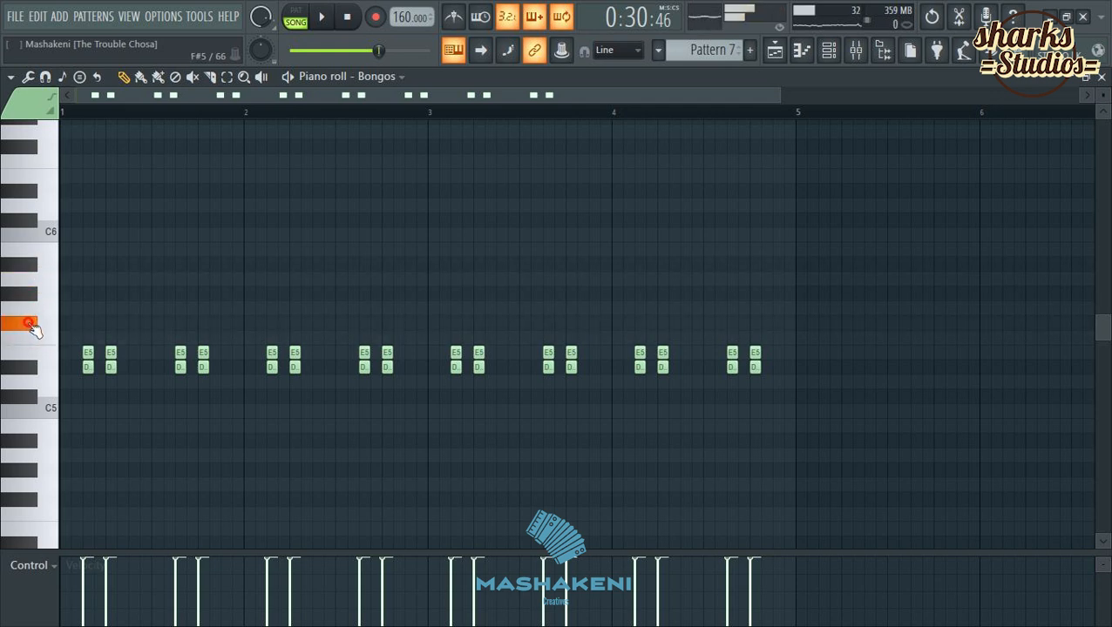
Add single F#5 bongo hits on steps 7 and 9 of bar 1 and lower their velocity below the other hits.
{"action": "key", "text": "space"}
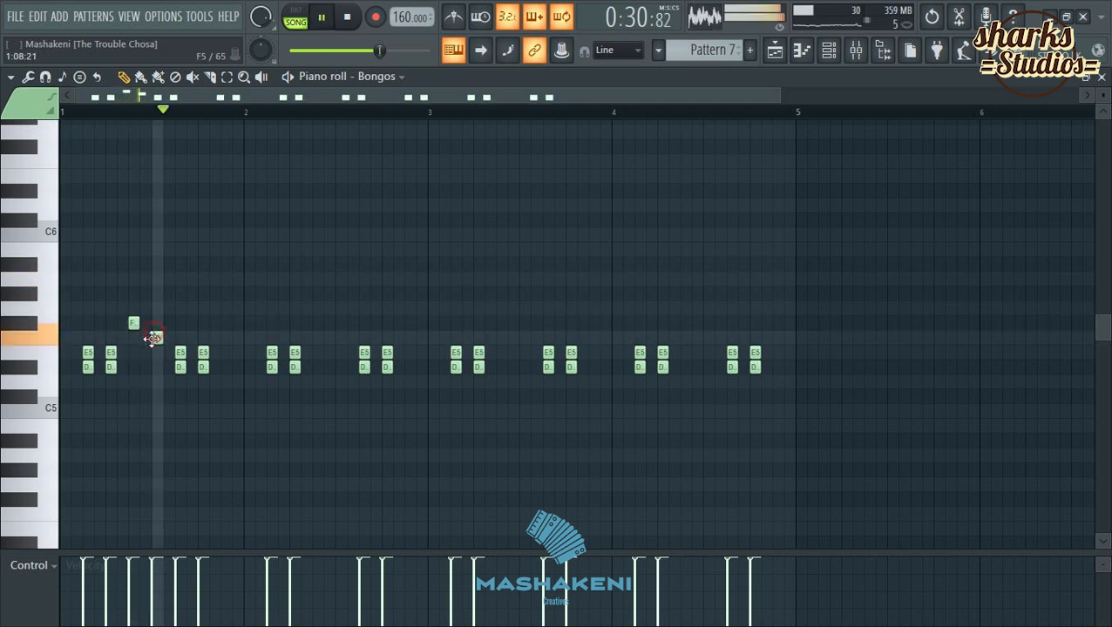
{"action": "left_click", "coordinate": [157, 323]}
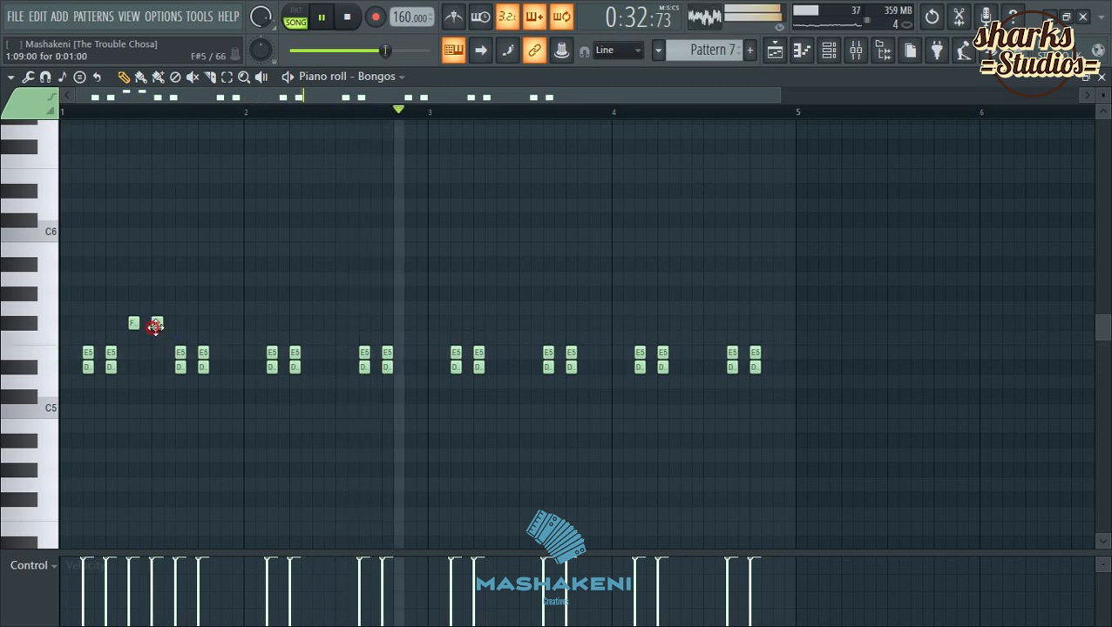
{"action": "left_click_drag", "start_coordinate": [129, 575], "coordinate": [152, 576]}
{"action": "right_click", "coordinate": [130, 323]}
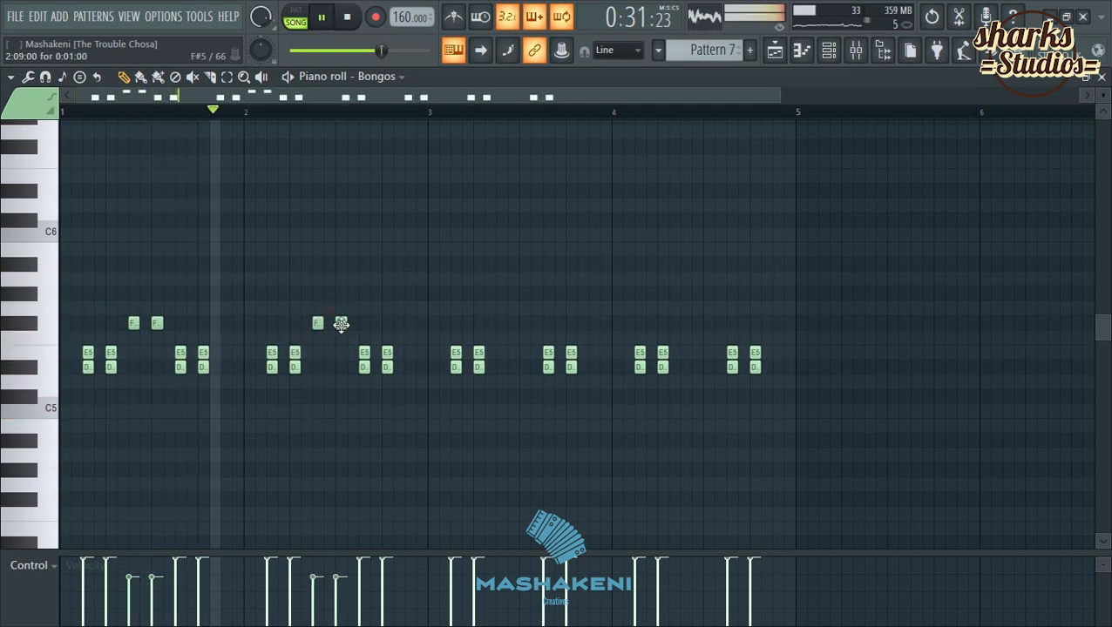
Remove the F#5 hit on step 9 of bar 2, then add F#5 hits on steps 7 and 9 of bar 3 and step 7 of bar 4.
{"action": "right_click", "coordinate": [341, 323]}
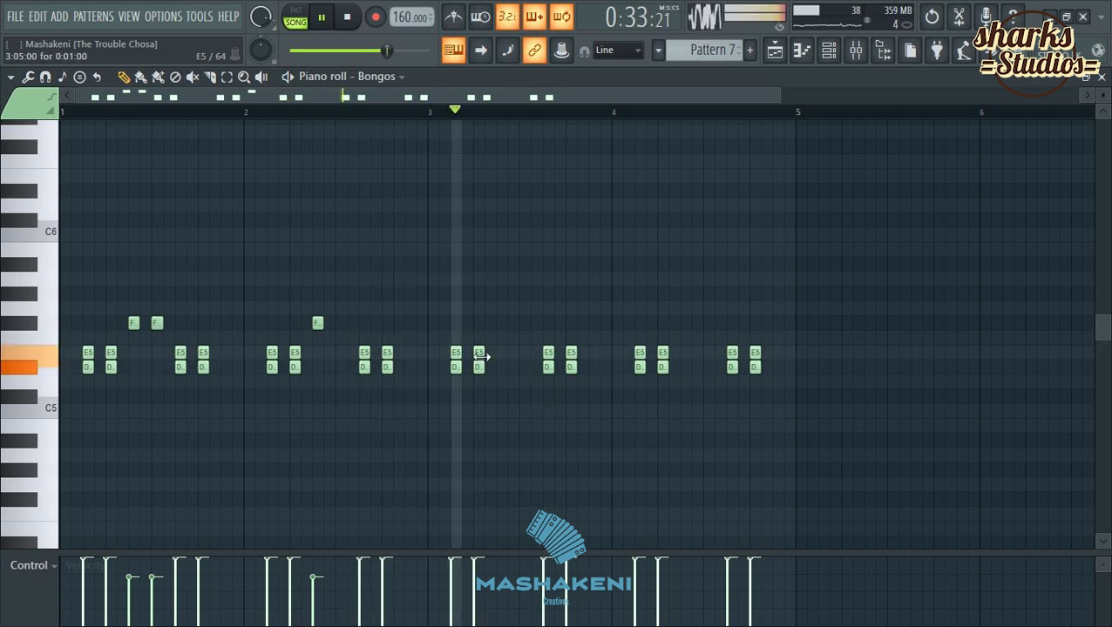
{"action": "key", "text": "space"}
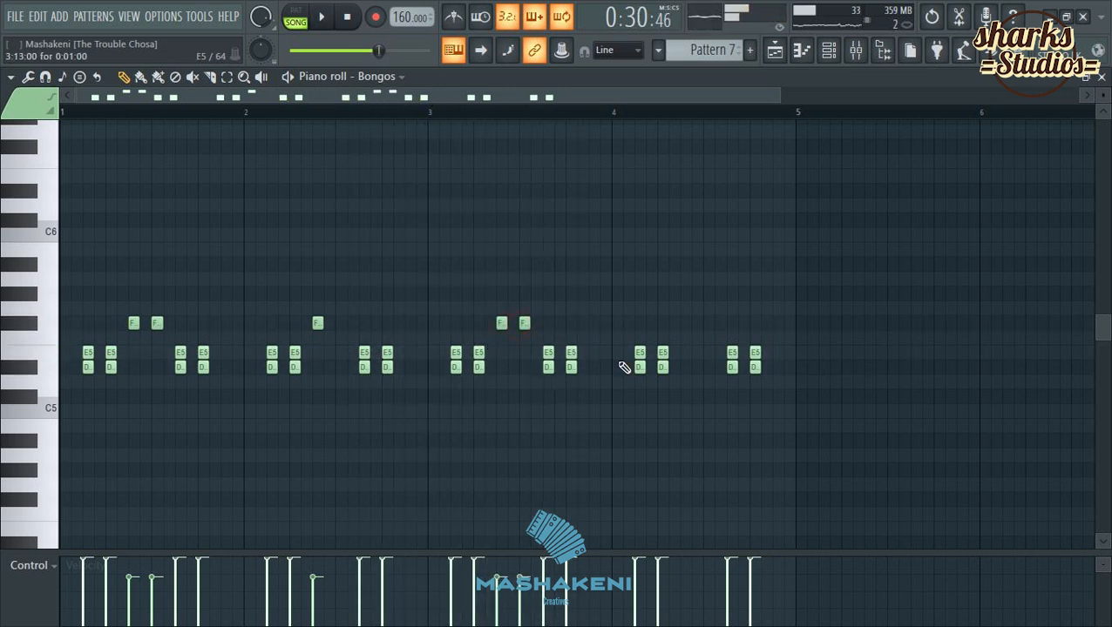
{"action": "key", "text": "space"}
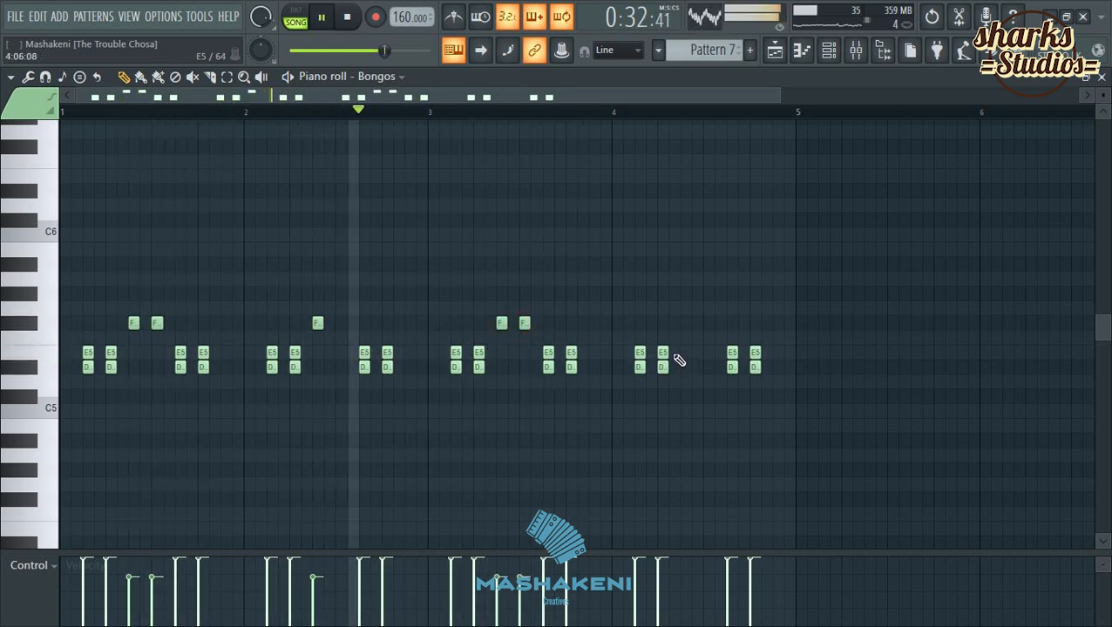
{"action": "left_click", "coordinate": [688, 323]}
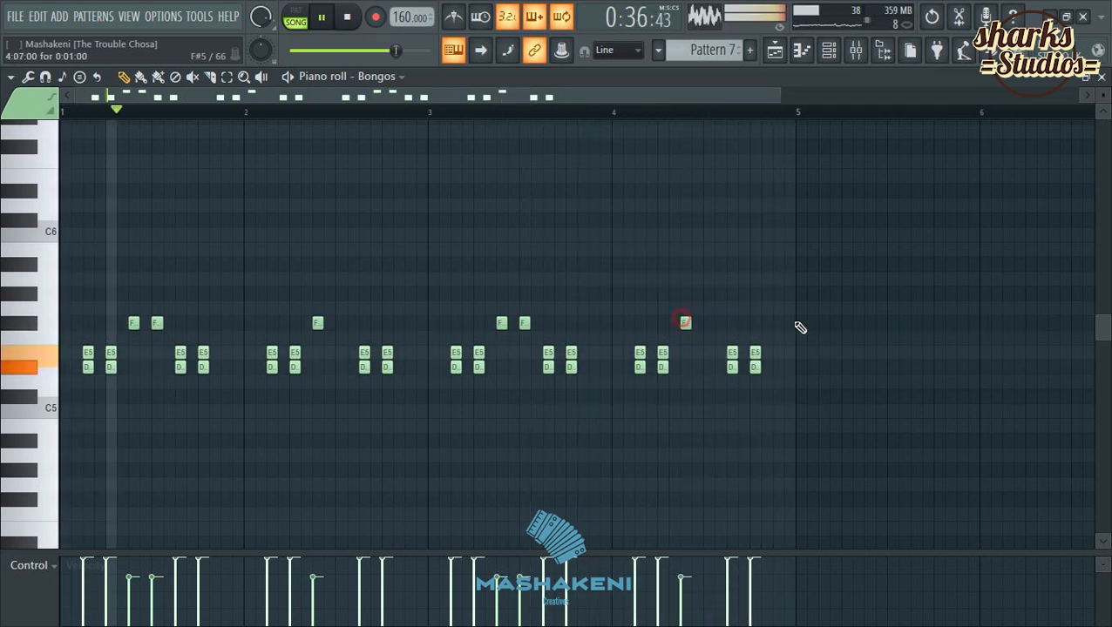
Close the bongos piano roll, look over the channel rack and save the project.
{"action": "left_click", "coordinate": [1101, 78]}
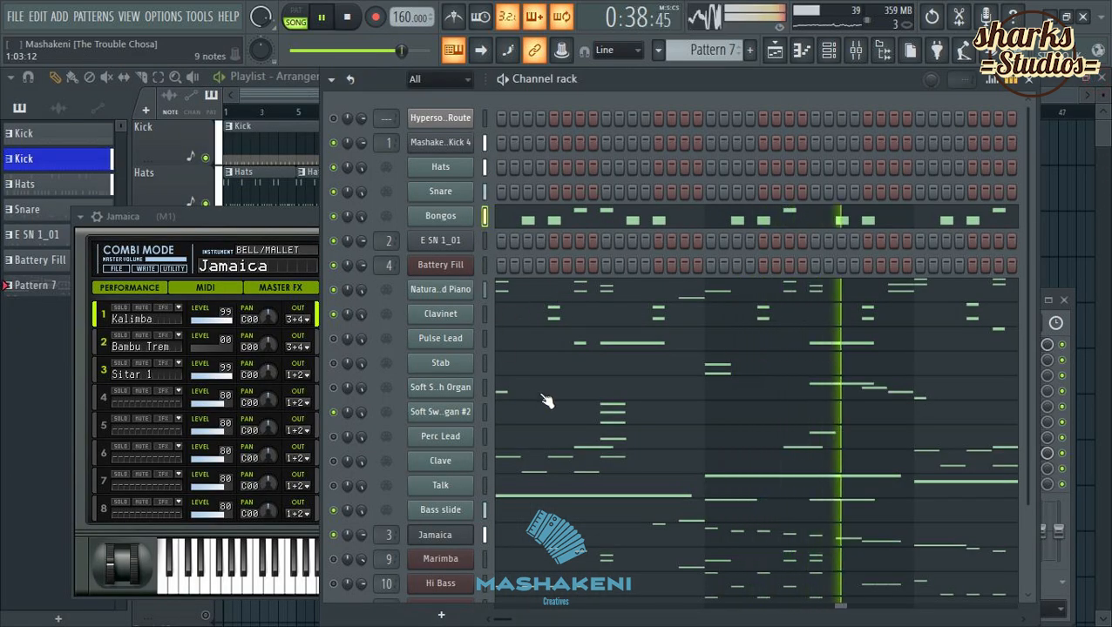
{"action": "scroll", "coordinate": [545, 401], "scroll_direction": "down", "scroll_amount": 3}
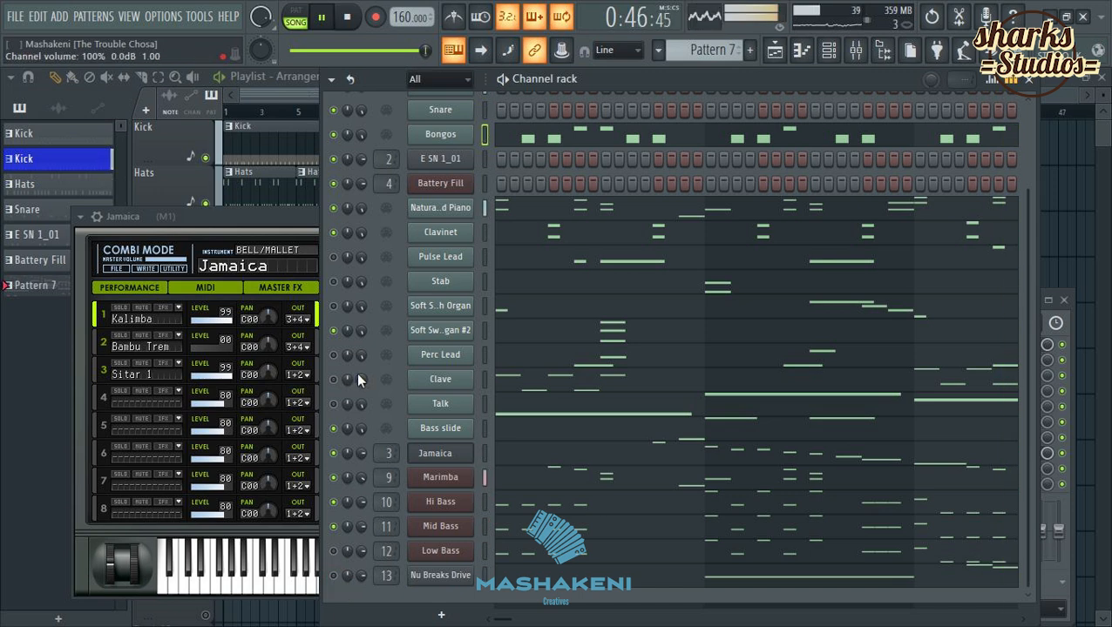
{"action": "scroll", "coordinate": [423, 335], "scroll_direction": "up", "scroll_amount": 3}
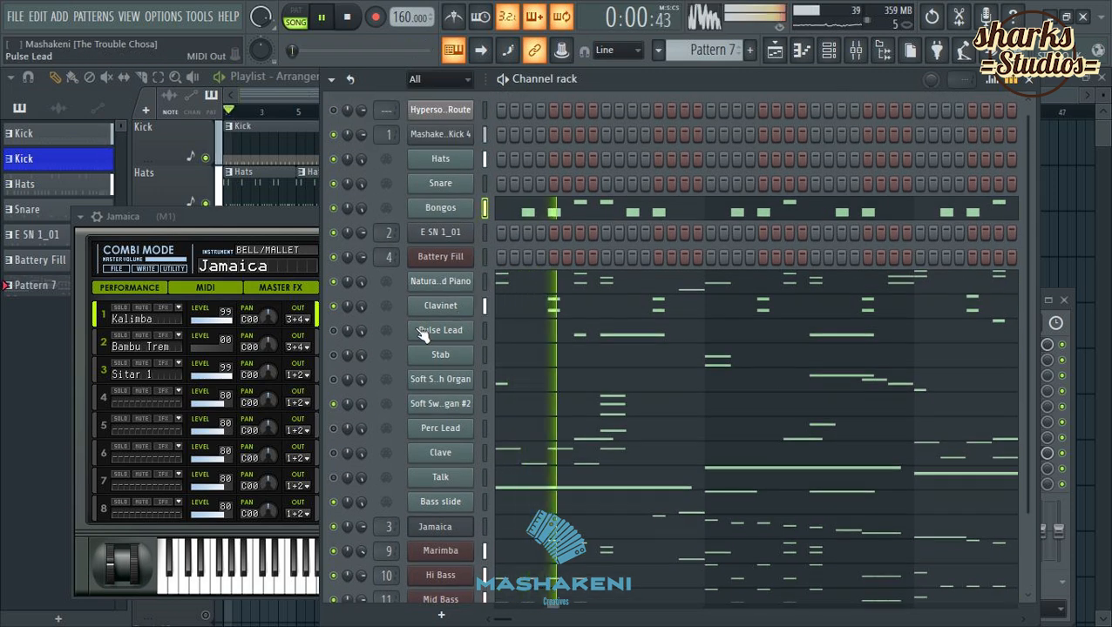
{"action": "key", "text": "ctrl+s"}
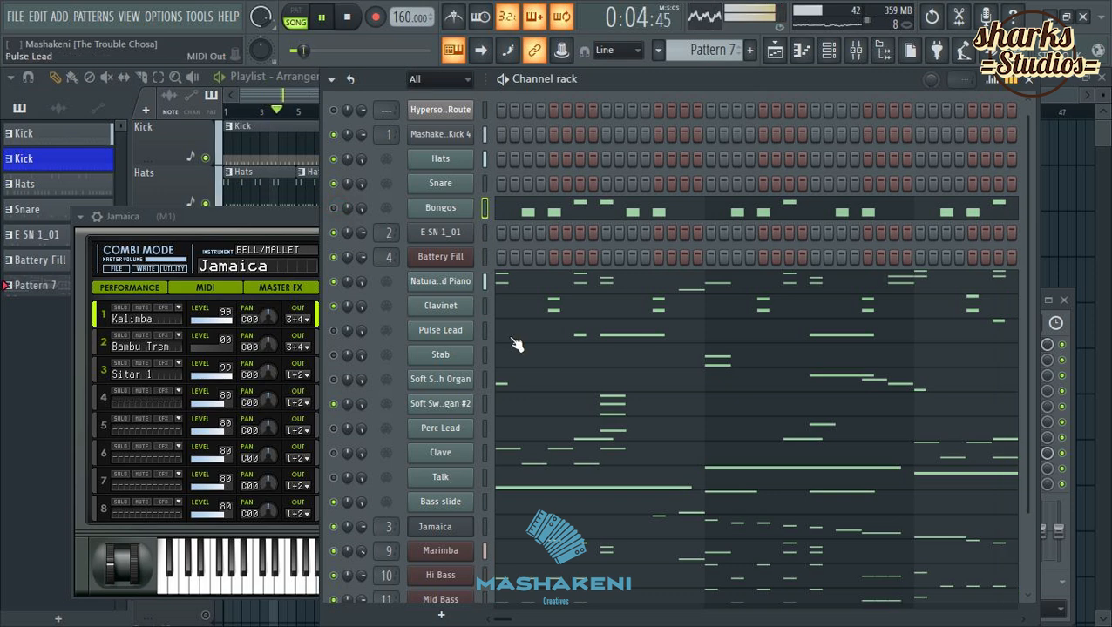
Mute the Bongos channel and unmute the Stab, Soft S..h Organ and Clave channels.
{"action": "right_click", "coordinate": [358, 211]}
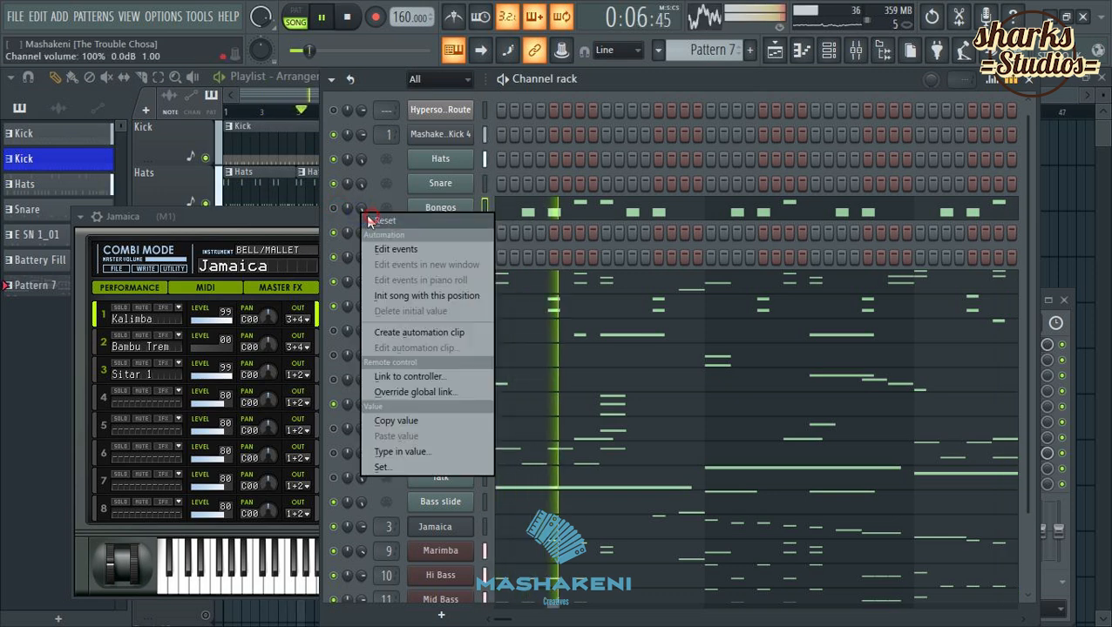
{"action": "key", "text": "Escape"}
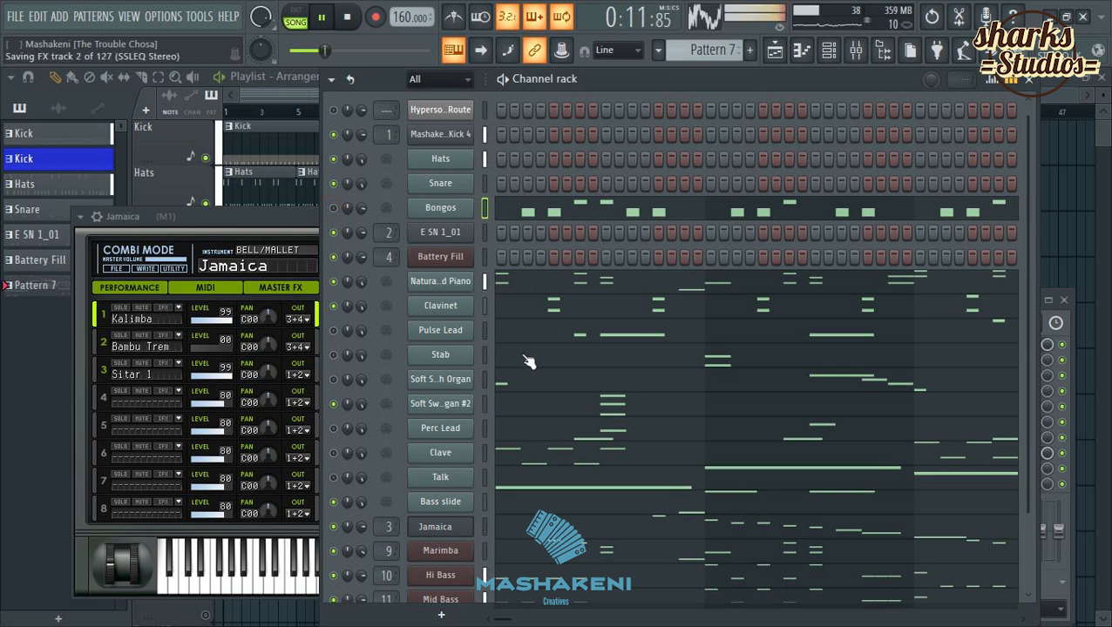
{"action": "scroll", "coordinate": [357, 374], "scroll_direction": "down", "scroll_amount": 3}
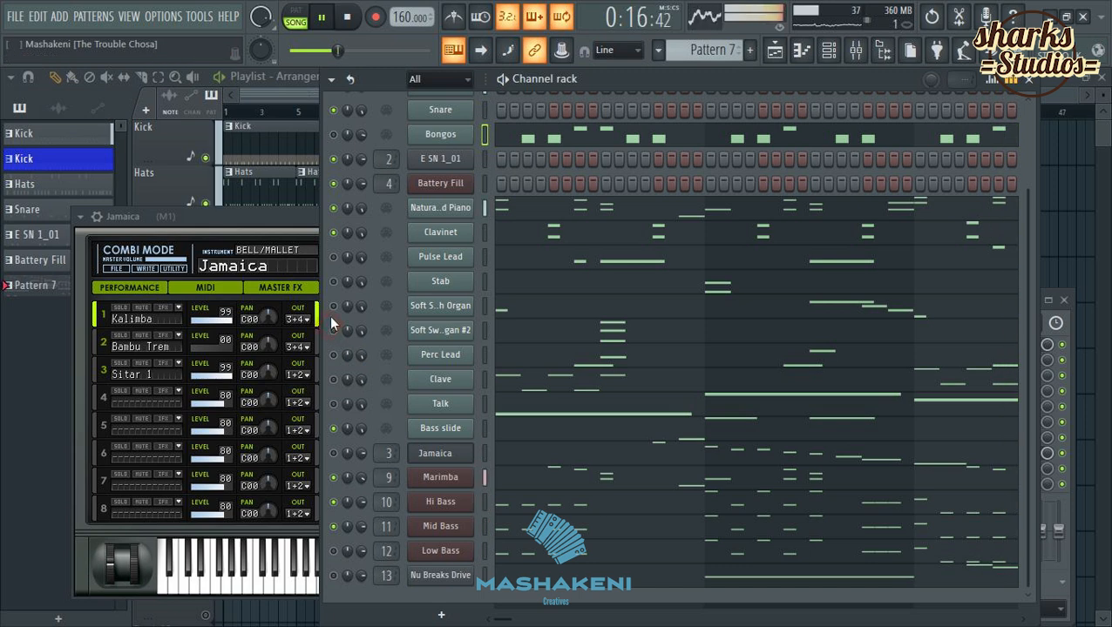
{"action": "left_click", "coordinate": [335, 280]}
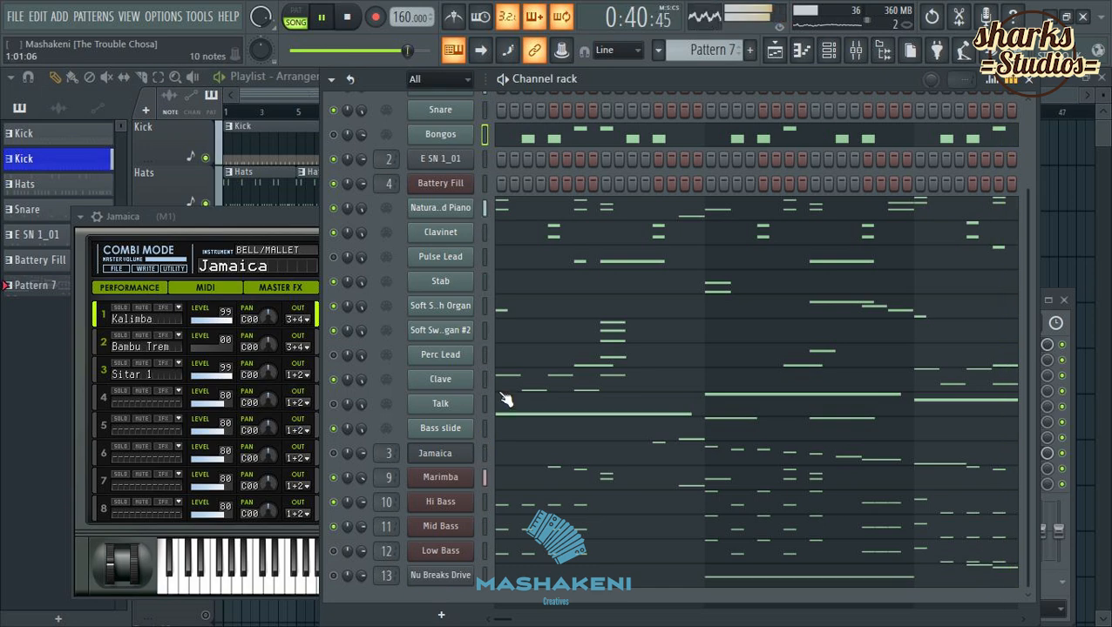
Add a reFX Nexus instrument channel to the rack, check its plugin window and close it.
{"action": "left_click", "coordinate": [440, 615]}
{"action": "key", "text": "r"}
{"action": "key", "text": "r"}
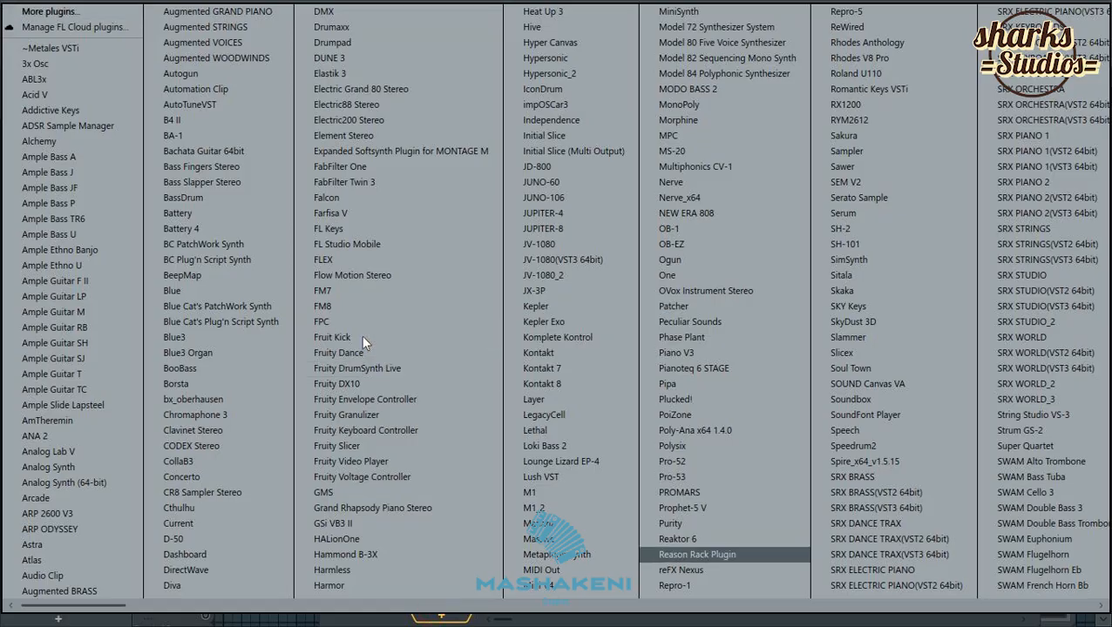
{"action": "left_click", "coordinate": [694, 573]}
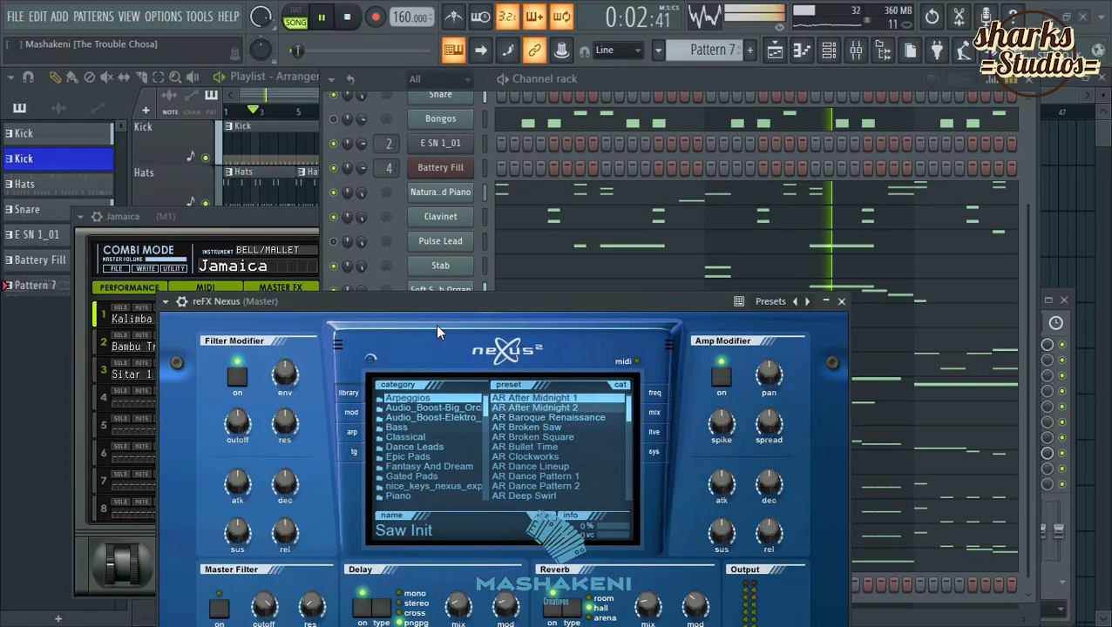
{"action": "left_click_drag", "start_coordinate": [466, 304], "coordinate": [400, 104]}
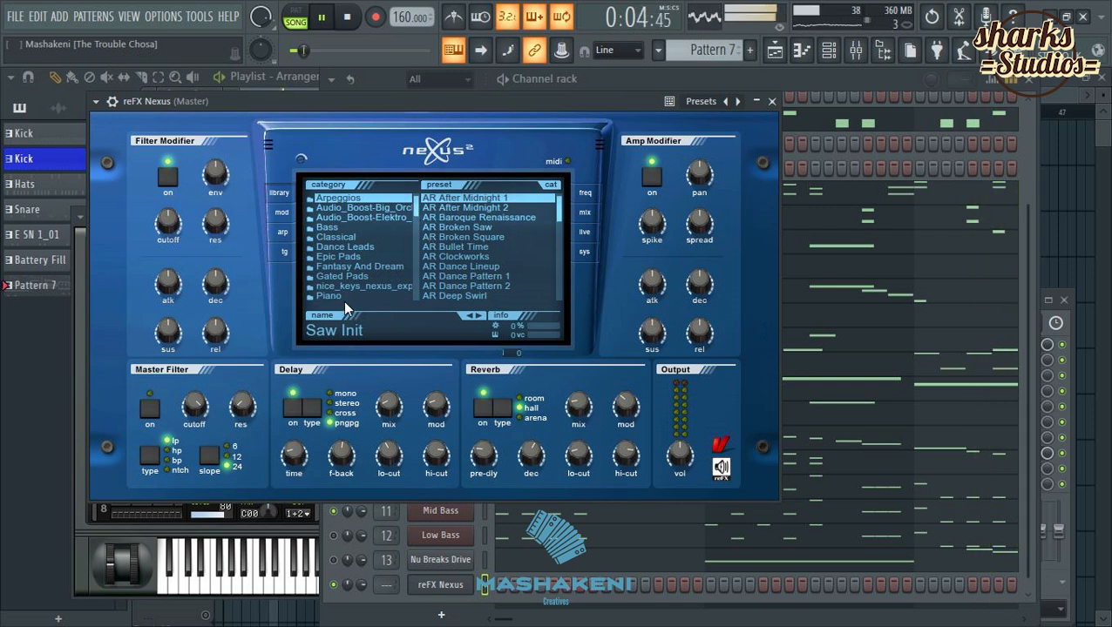
{"action": "left_click", "coordinate": [770, 101]}
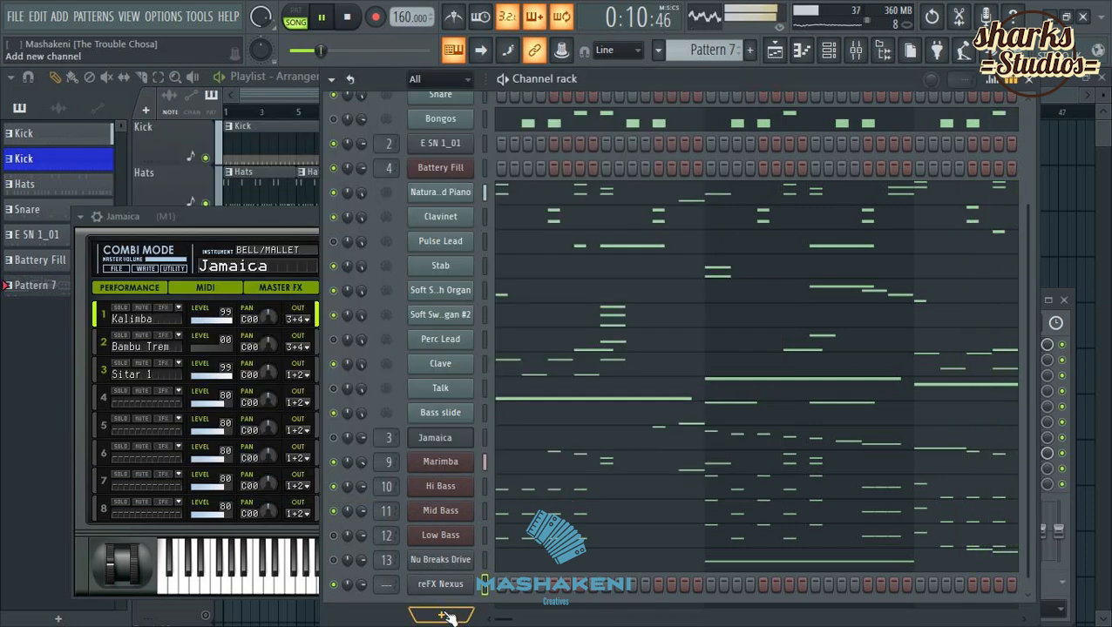
Check the new Nexus channel's loaded preset, close its window and rename the reFX Nexus channel to Bullet Time.
{"action": "left_click", "coordinate": [430, 585]}
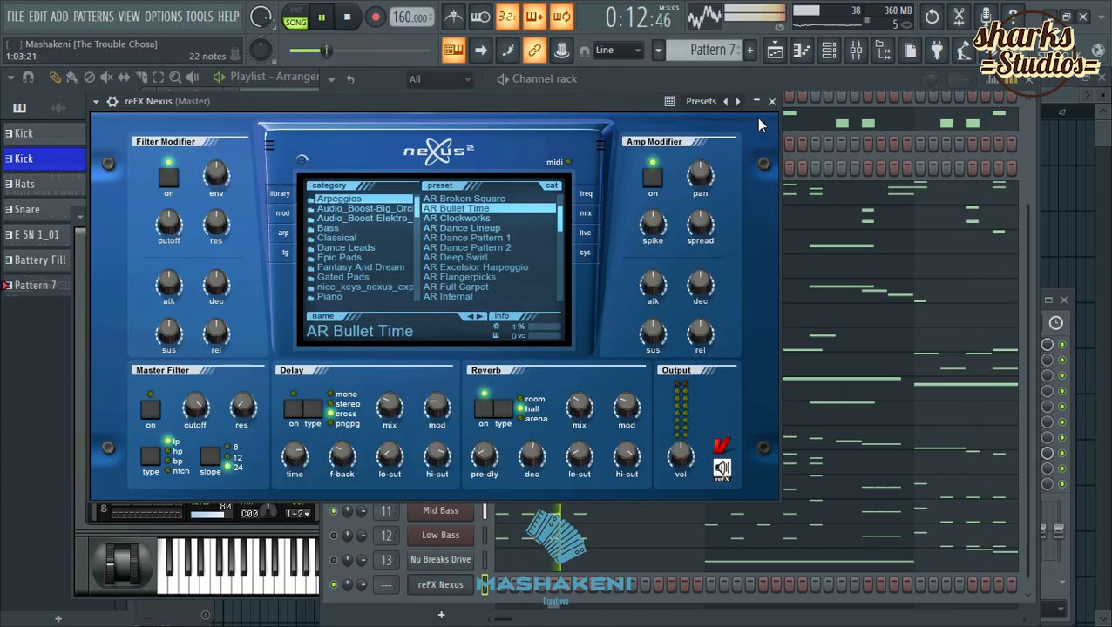
{"action": "left_click", "coordinate": [770, 101]}
{"action": "right_click", "coordinate": [458, 585]}
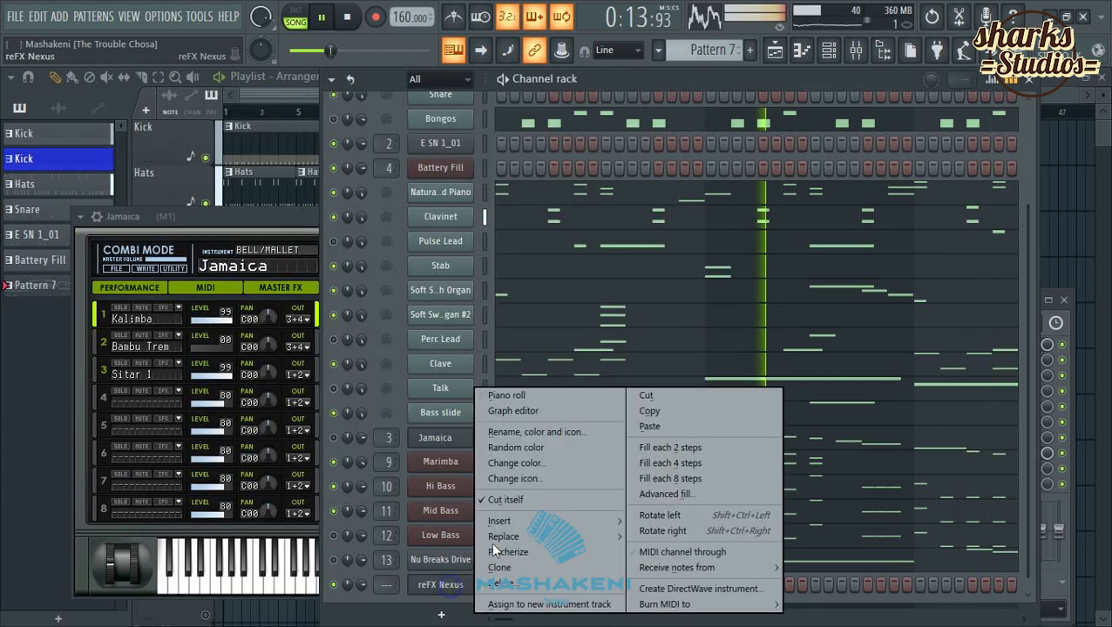
{"action": "left_click", "coordinate": [540, 431]}
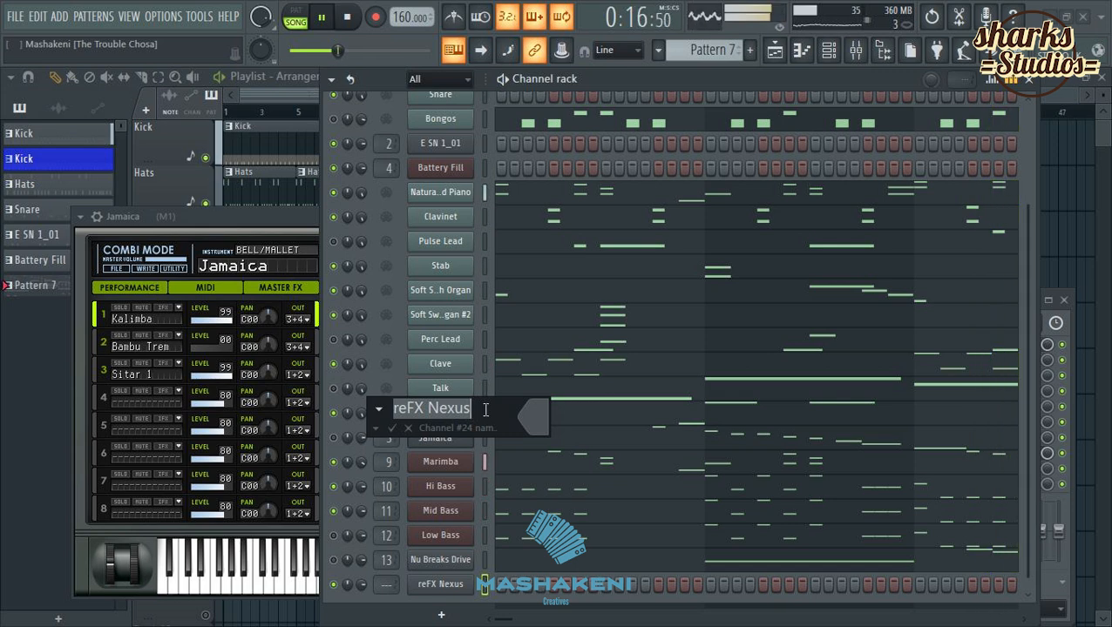
{"action": "type", "text": "Bulle"}
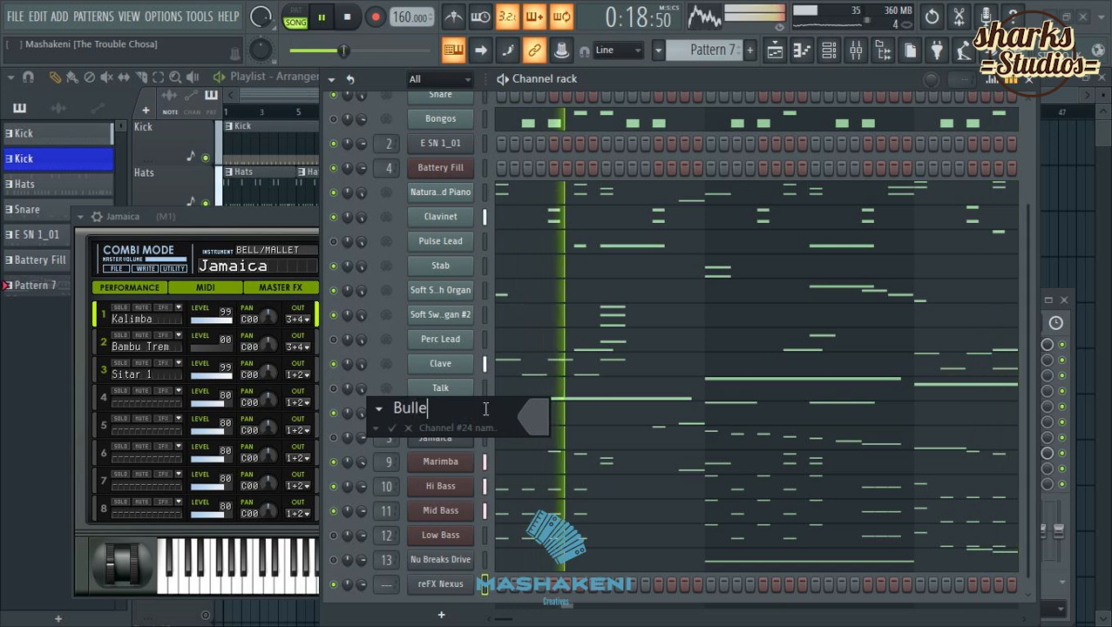
{"action": "type", "text": "t Time"}
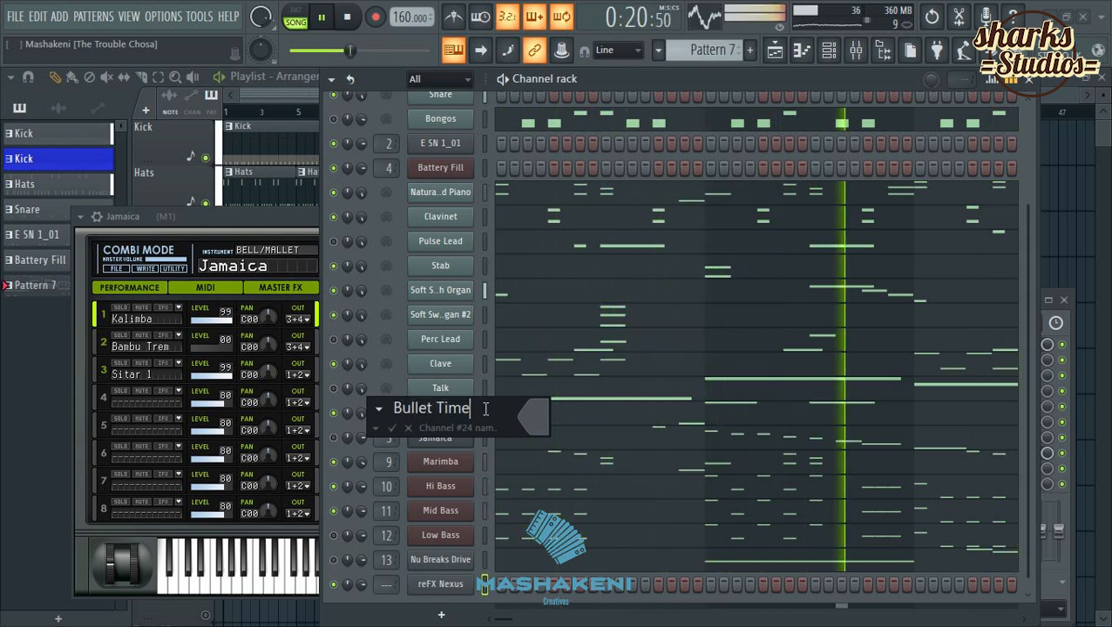
{"action": "key", "text": "Return"}
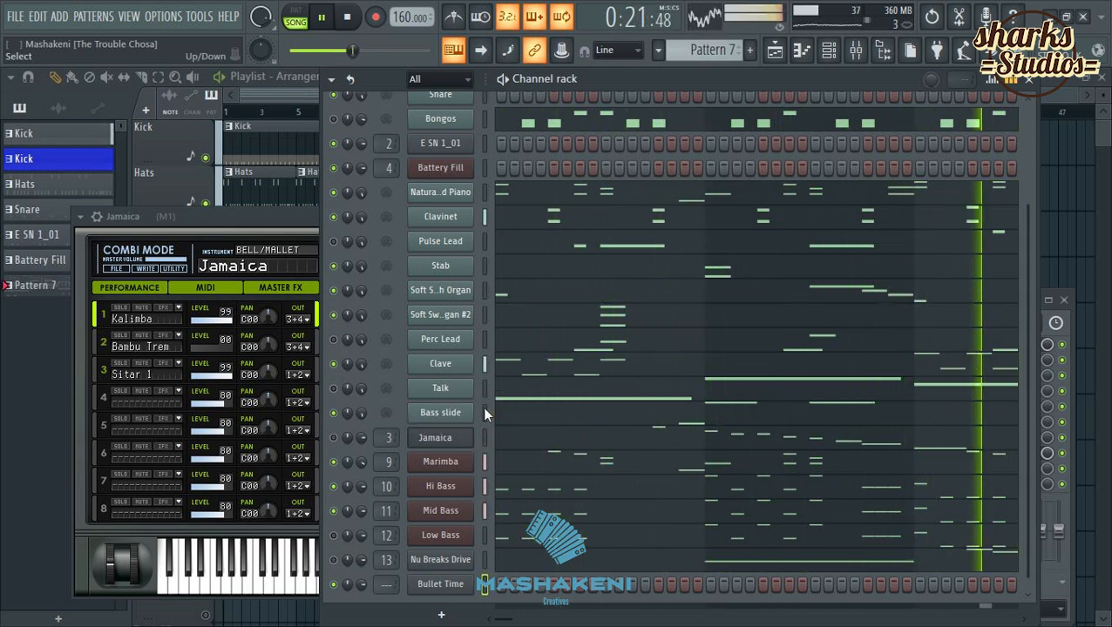
Route the Bullet Time channel to a free mixer track and return to the channel rack.
{"action": "left_click", "coordinate": [463, 594]}
{"action": "left_click", "coordinate": [96, 102]}
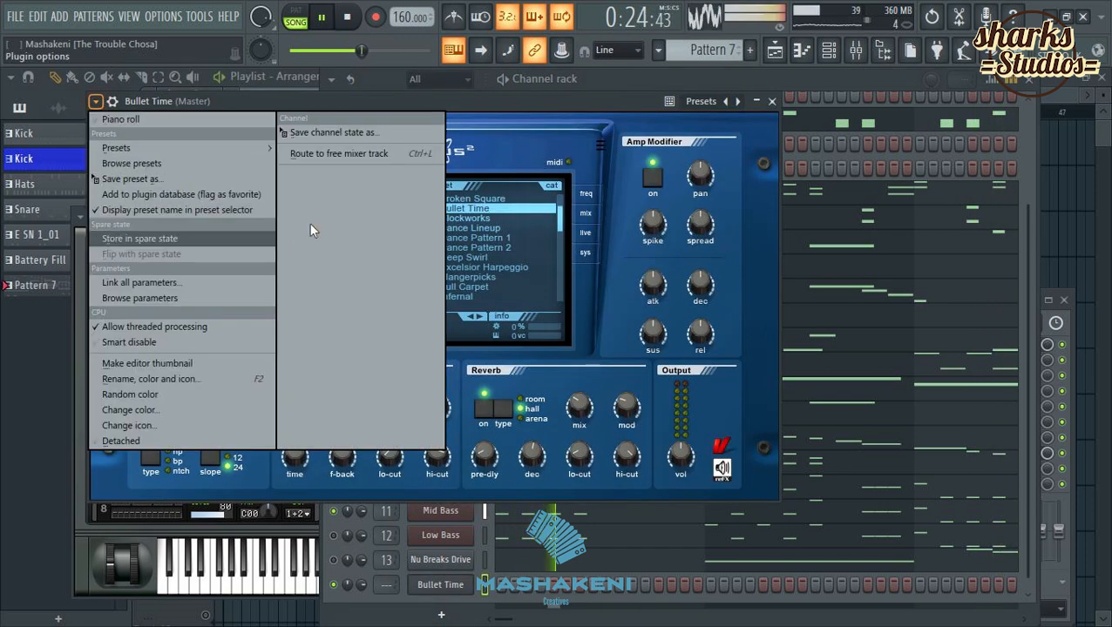
{"action": "left_click", "coordinate": [333, 153]}
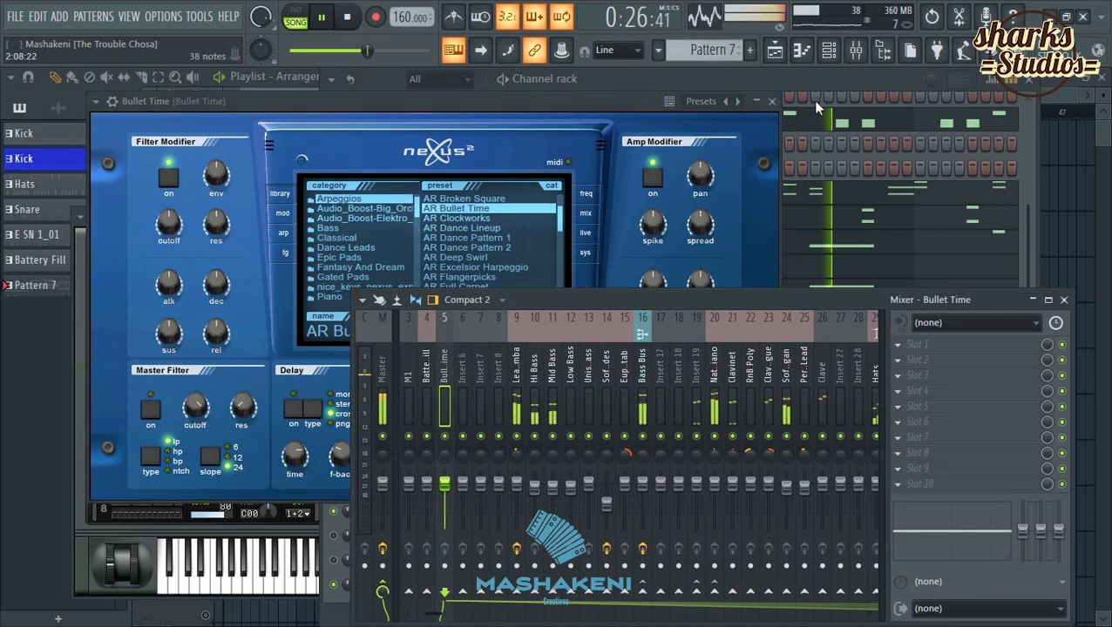
{"action": "left_click", "coordinate": [816, 107]}
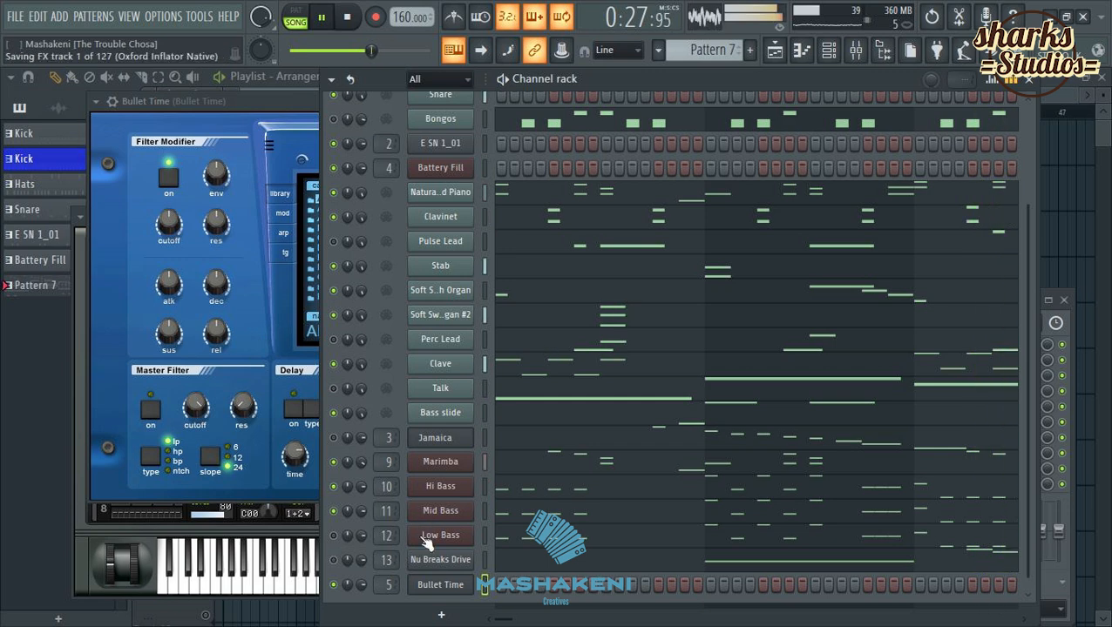
Copy the notes of the Nu Breaks Drive channel and paste them into the Bullet Time channel.
{"action": "right_click", "coordinate": [443, 562]}
{"action": "left_click", "coordinate": [652, 412]}
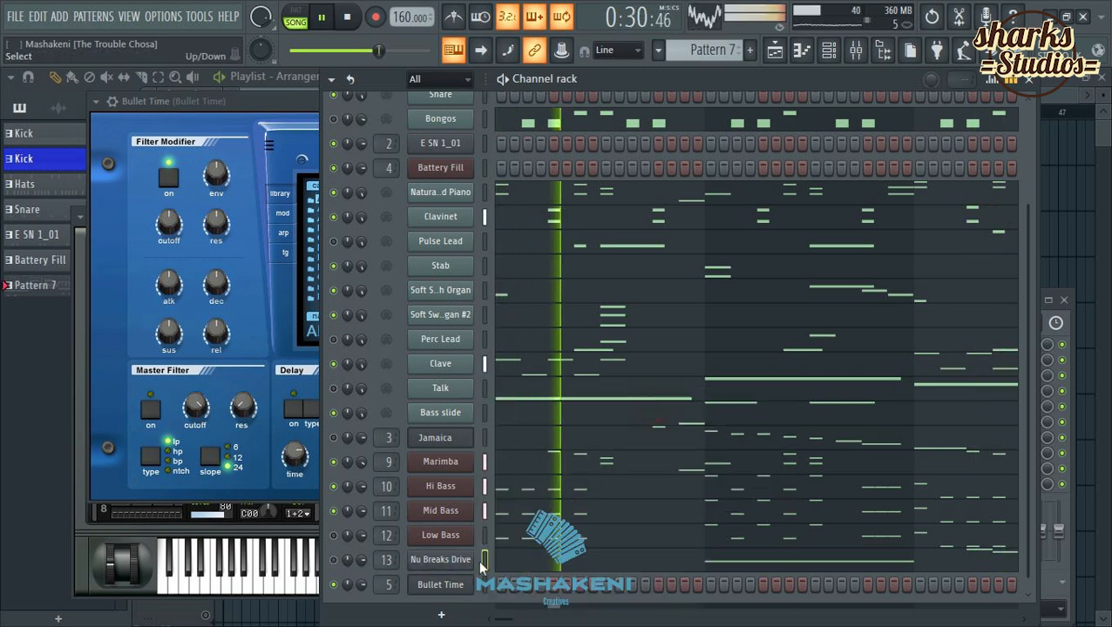
{"action": "right_click", "coordinate": [454, 584]}
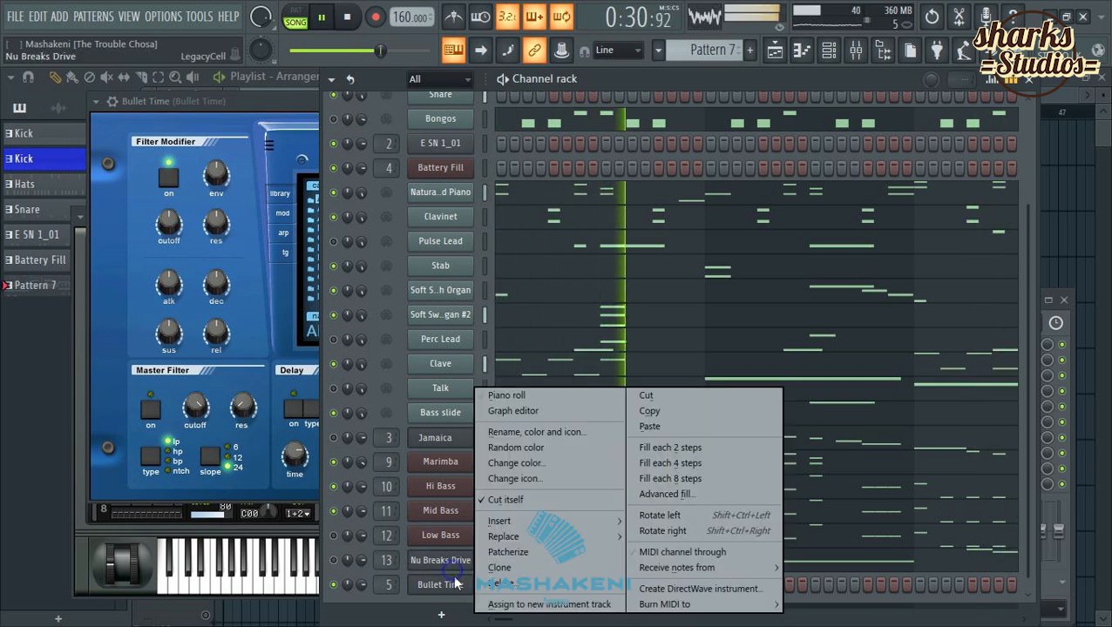
{"action": "left_click", "coordinate": [649, 426]}
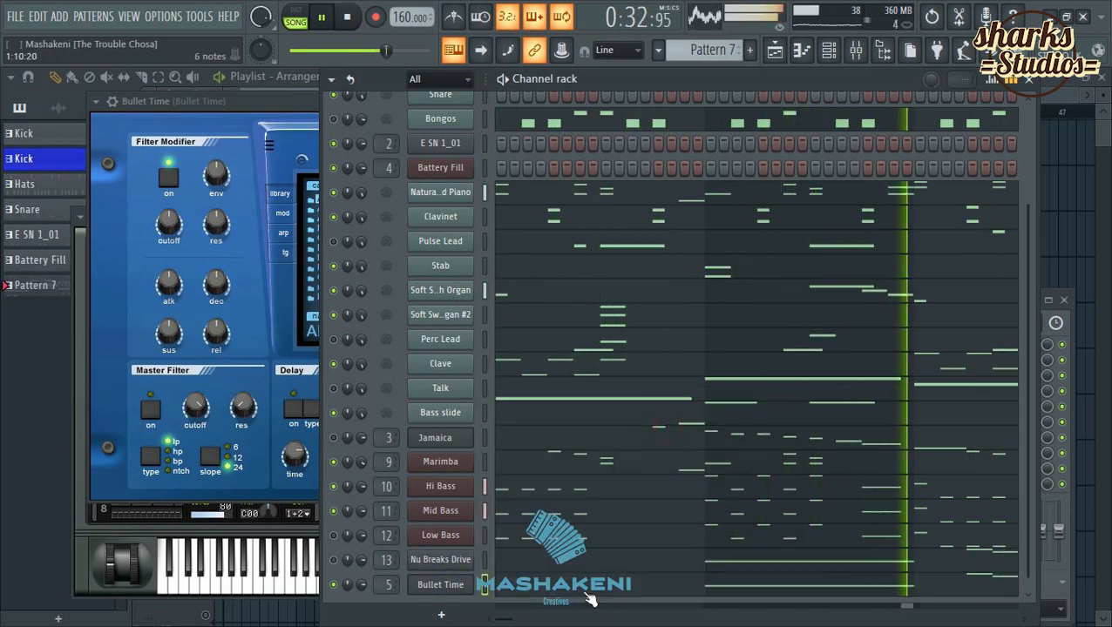
Solo the Bullet Time channel, raise its Nexus output volume slightly and close the plugin window.
{"action": "right_click", "coordinate": [333, 588]}
{"action": "left_click", "coordinate": [359, 343]}
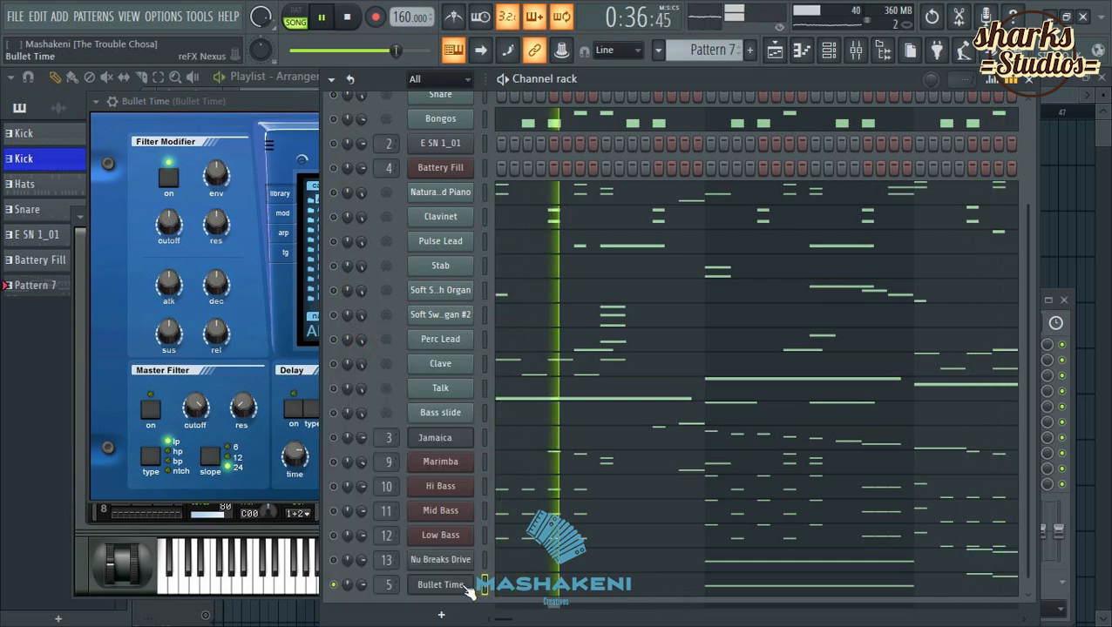
{"action": "left_click", "coordinate": [268, 234]}
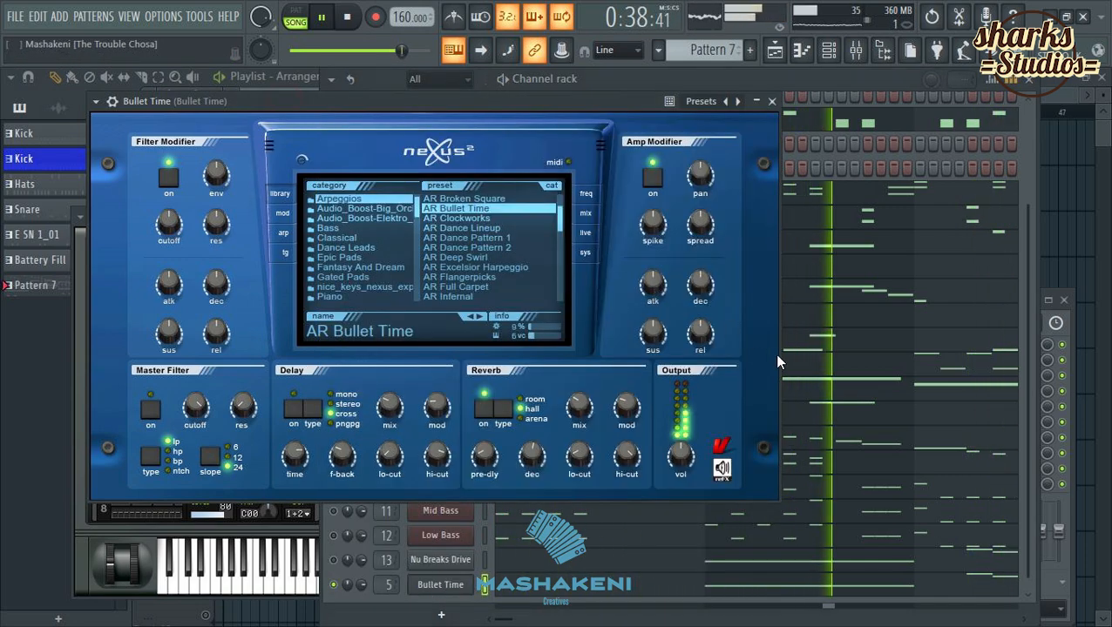
{"action": "left_click_drag", "start_coordinate": [683, 462], "coordinate": [682, 450]}
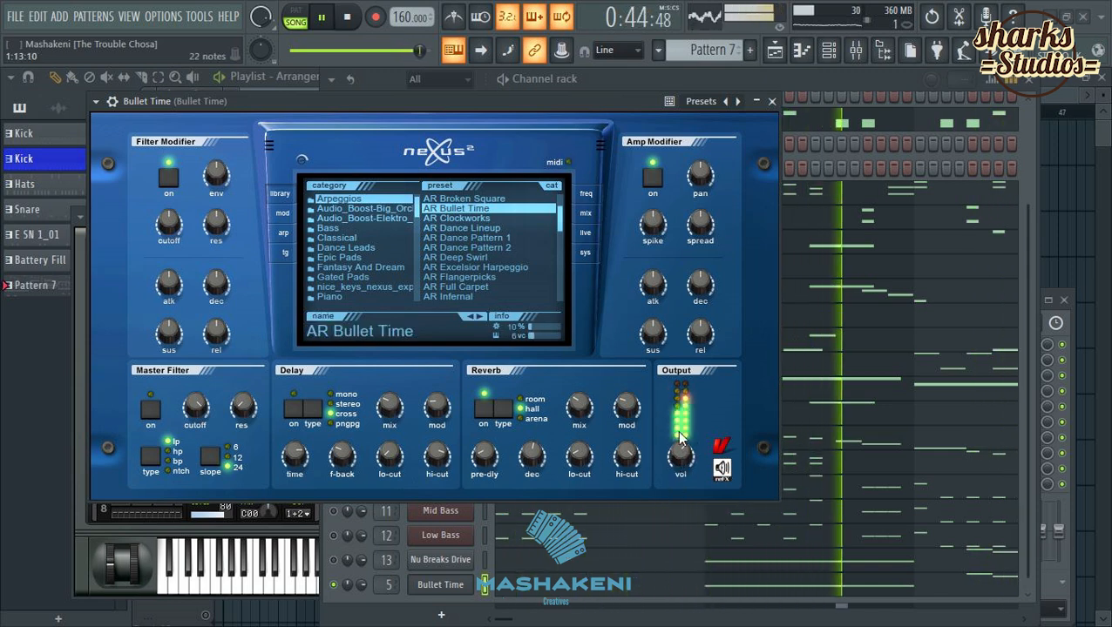
{"action": "left_click", "coordinate": [772, 102]}
Unmute the Kick, Hats, Snare, Low Bass, Mid Bass and Hi Bass channels in the channel rack.
{"action": "scroll", "coordinate": [488, 401], "scroll_direction": "up", "scroll_amount": 4}
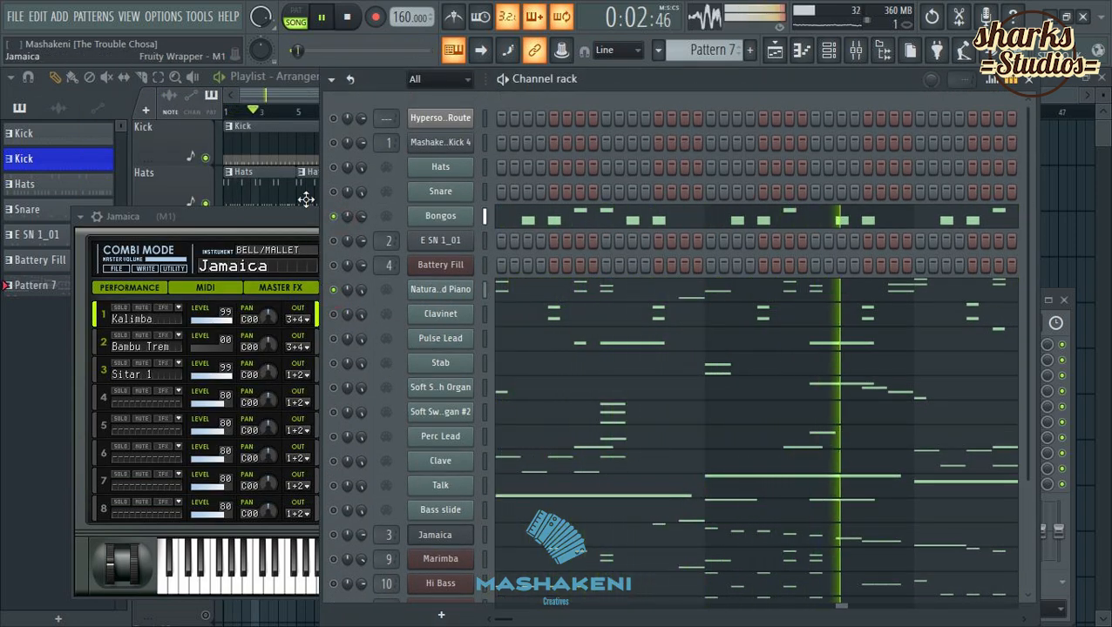
{"action": "left_click", "coordinate": [333, 142]}
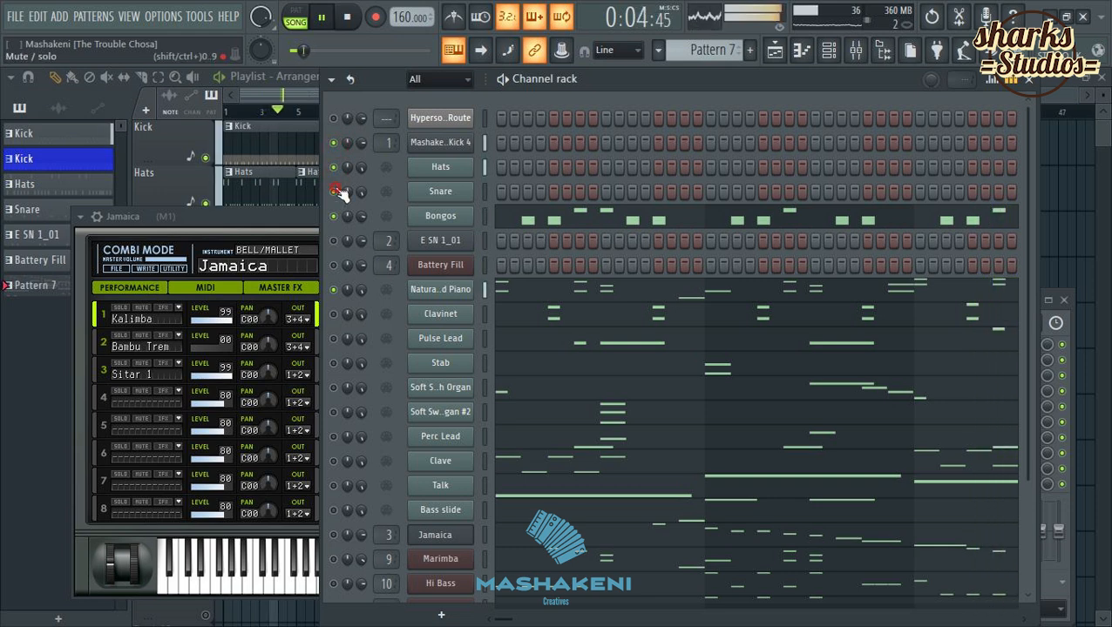
{"action": "scroll", "coordinate": [381, 394], "scroll_direction": "down", "scroll_amount": 4}
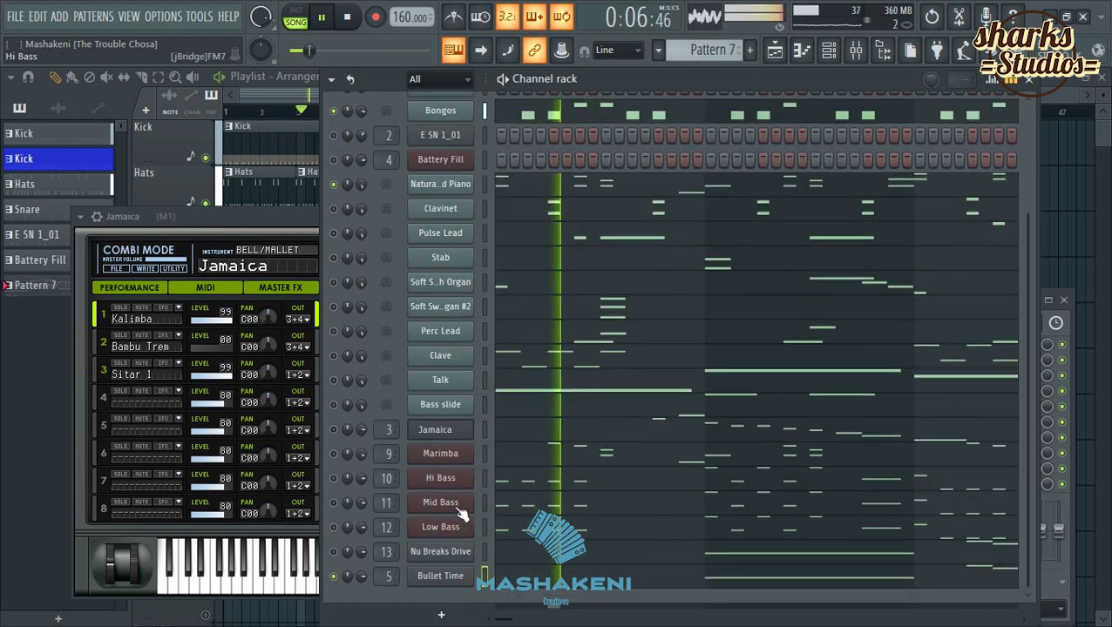
{"action": "left_click", "coordinate": [333, 526]}
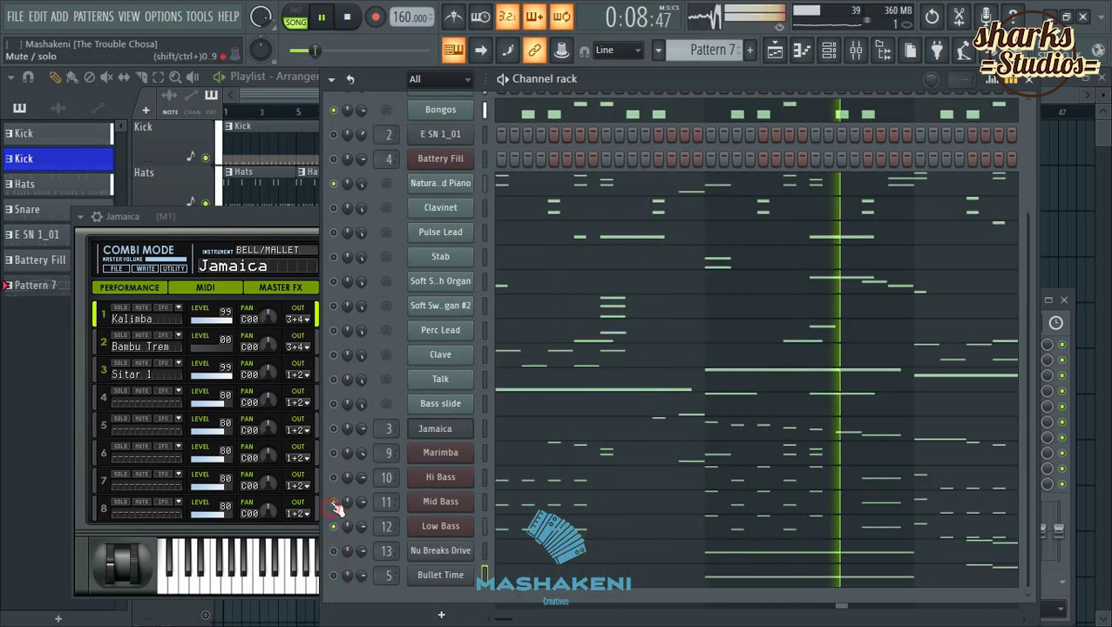
{"action": "left_click", "coordinate": [333, 502]}
{"action": "left_click", "coordinate": [333, 477]}
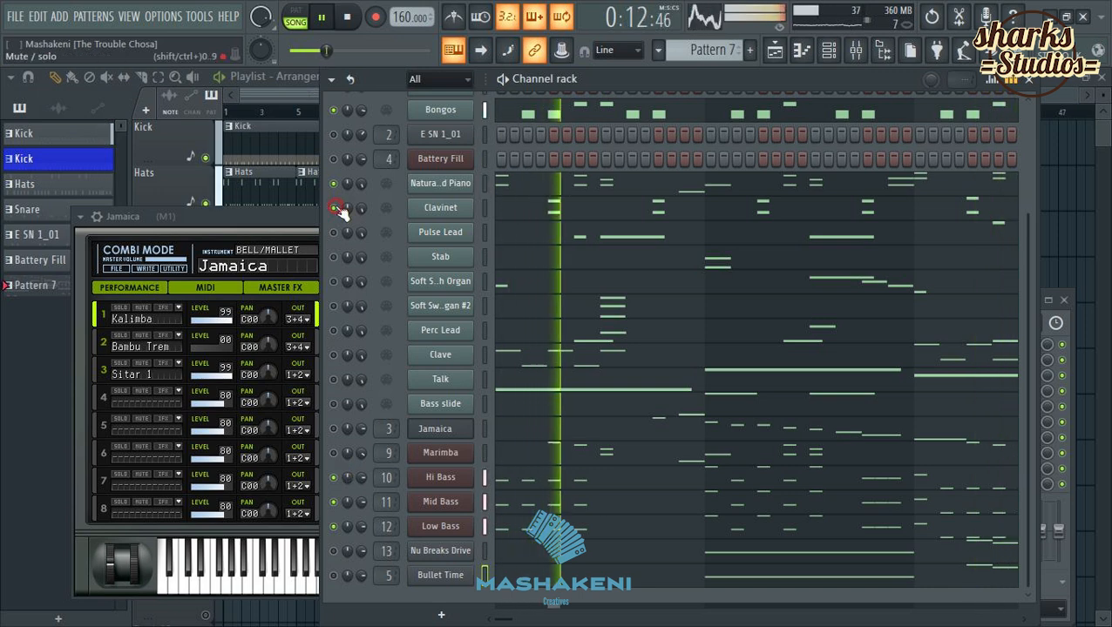
Unmute the E SN 1_01 channel and its playlist track, and open its pattern in the piano roll.
{"action": "scroll", "coordinate": [459, 366], "scroll_direction": "up", "scroll_amount": 3}
{"action": "scroll", "coordinate": [459, 366], "scroll_direction": "up", "scroll_amount": 1}
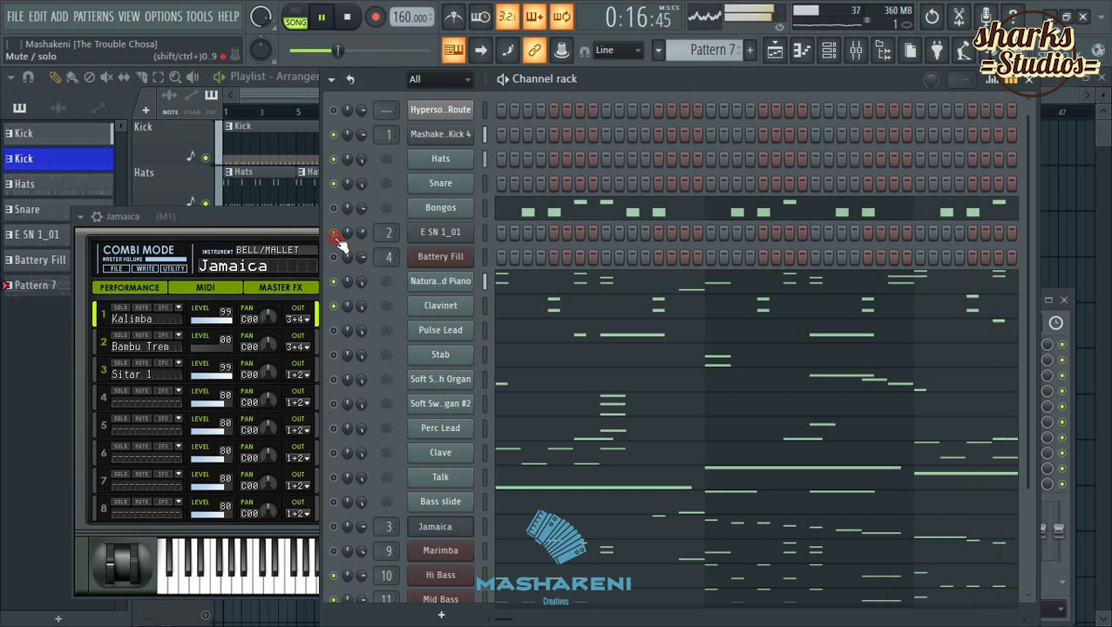
{"action": "left_click", "coordinate": [1055, 105]}
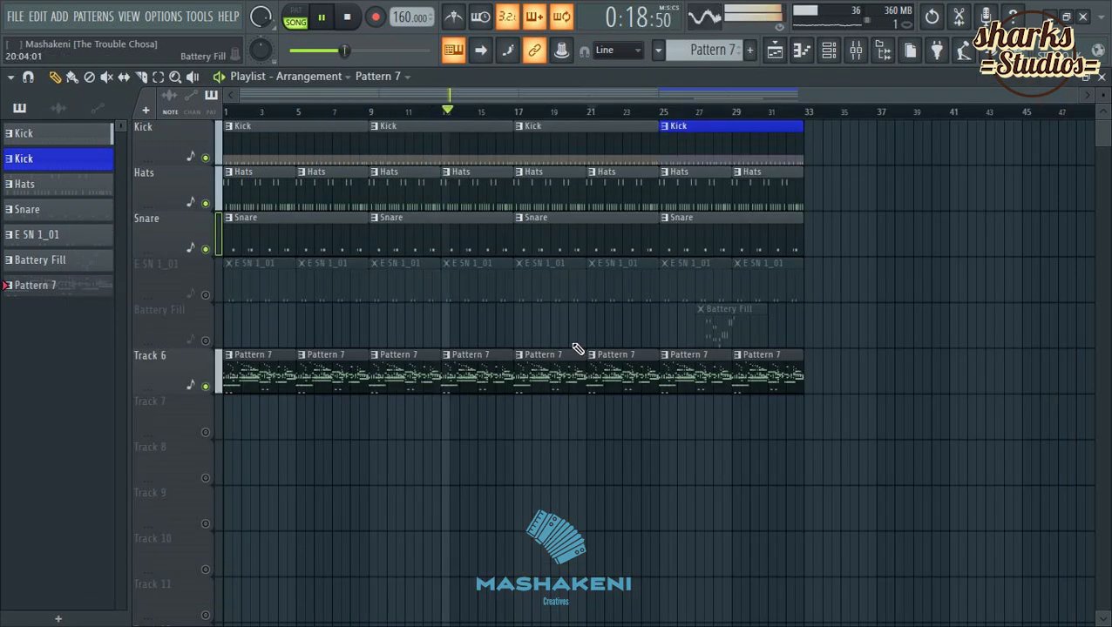
{"action": "left_click", "coordinate": [206, 297]}
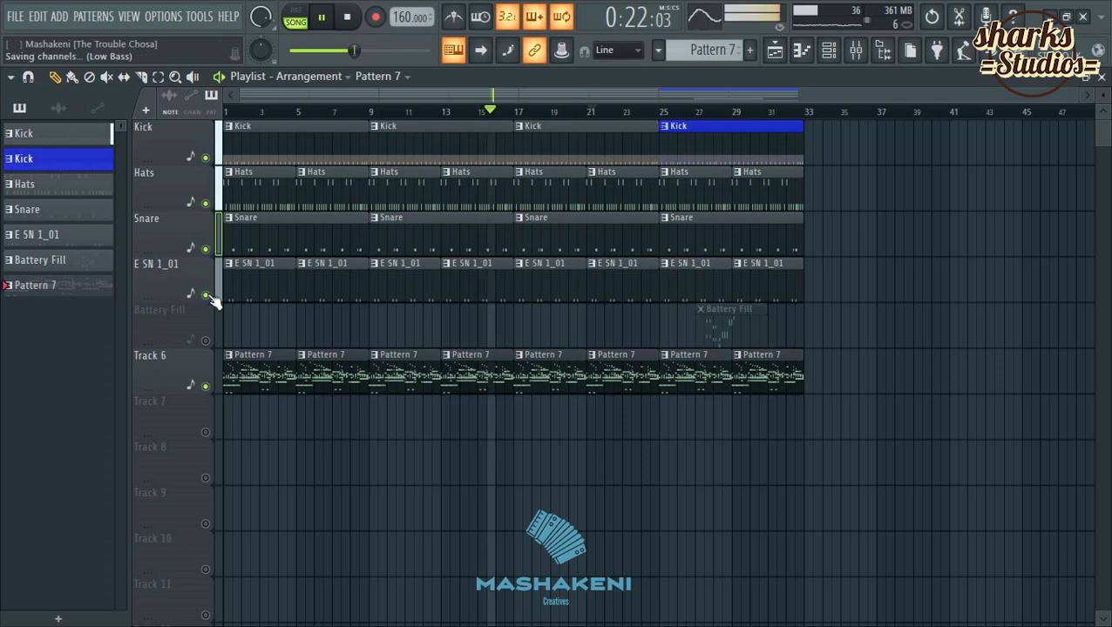
{"action": "double_click", "coordinate": [261, 287]}
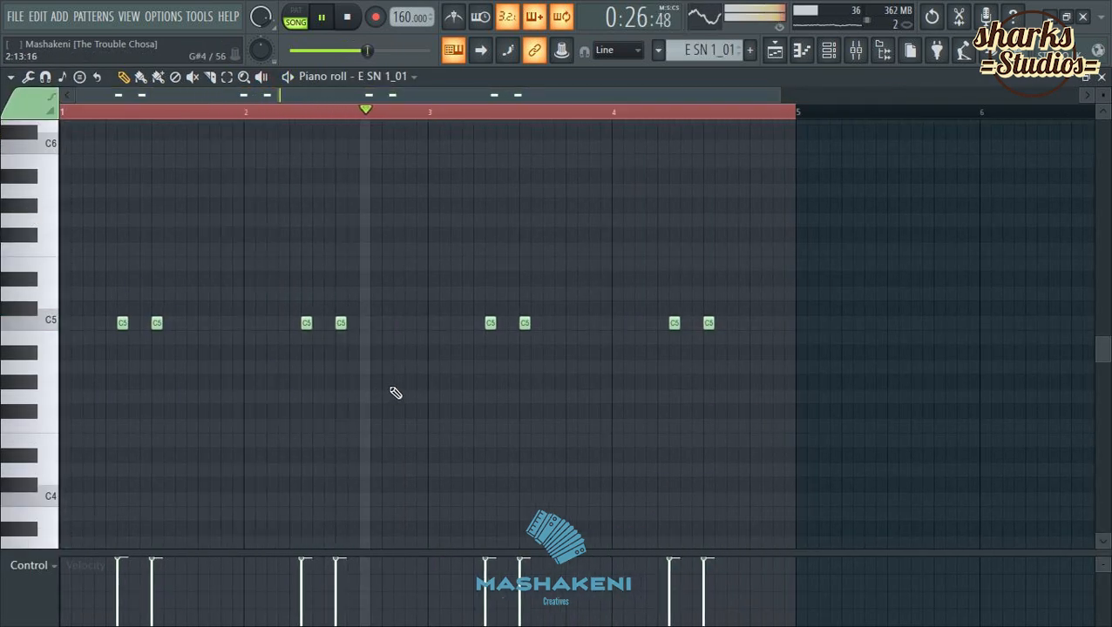
Try shifting all the C5 notes of the E SN 1_01 pattern to earlier steps.
{"action": "key", "text": "shift+Left"}
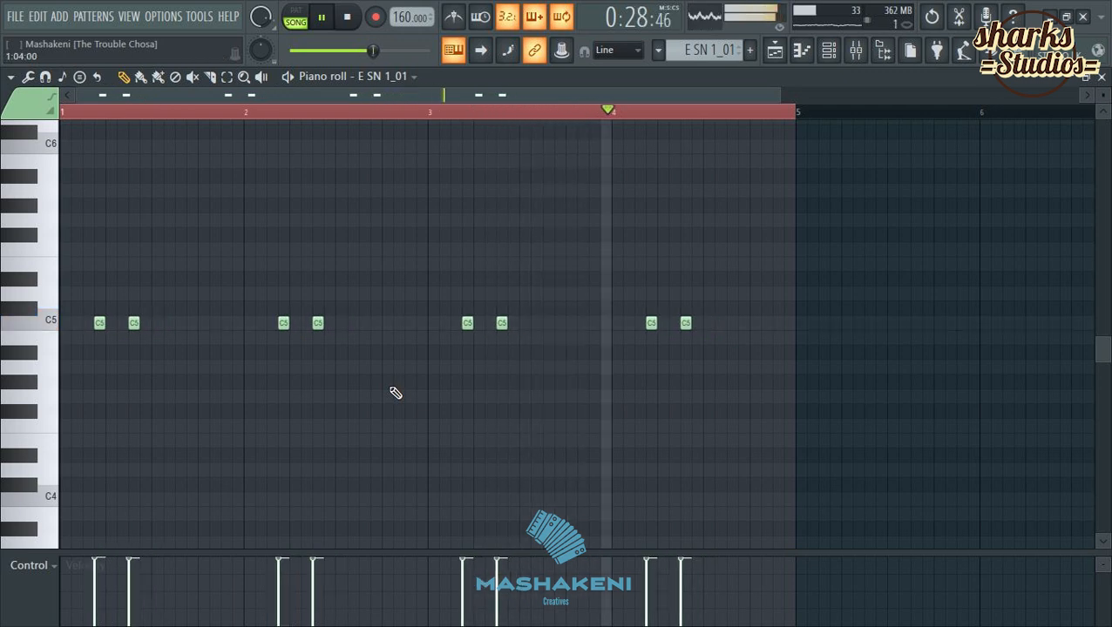
{"action": "key", "text": "shift+Left"}
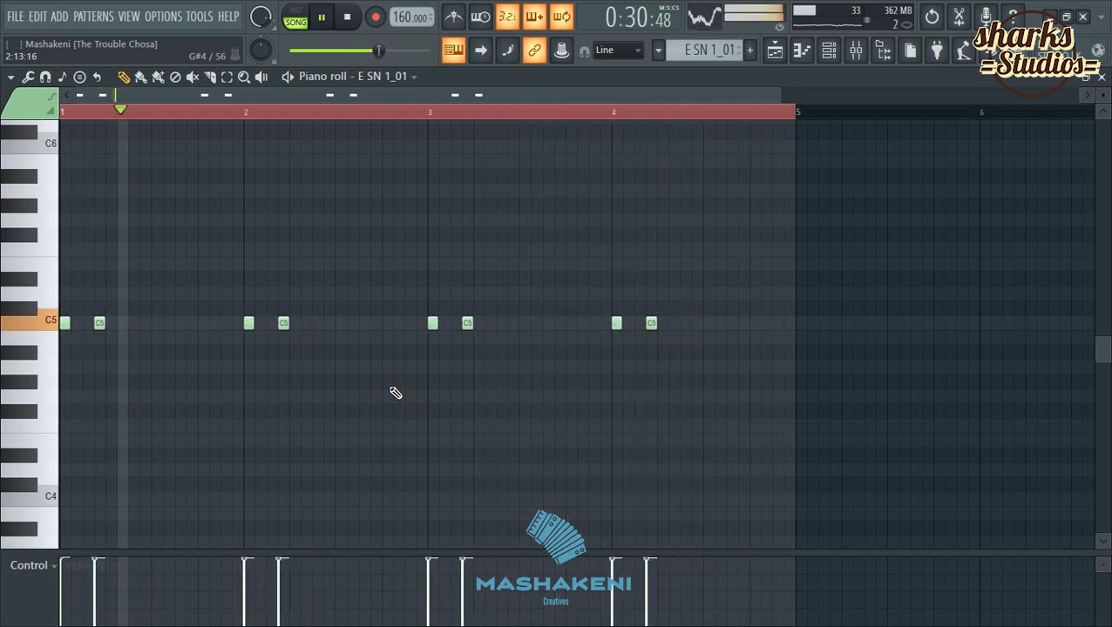
{"action": "key", "text": "shift+Right"}
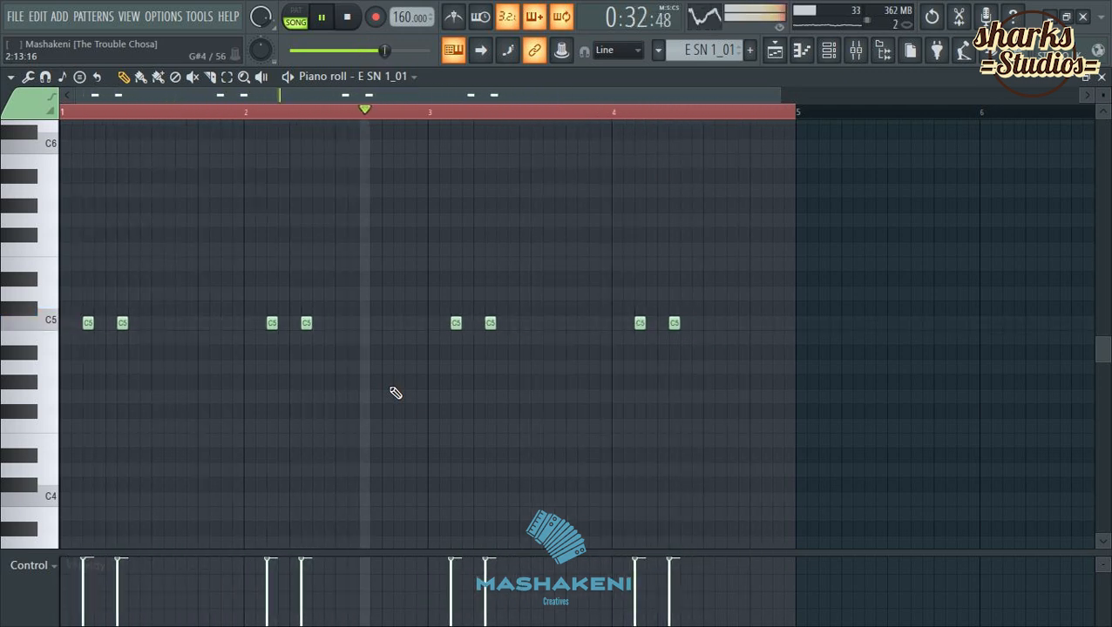
{"action": "key", "text": "shift+Right"}
{"action": "key", "text": "shift+Right"}
{"action": "key", "text": "shift+Right"}
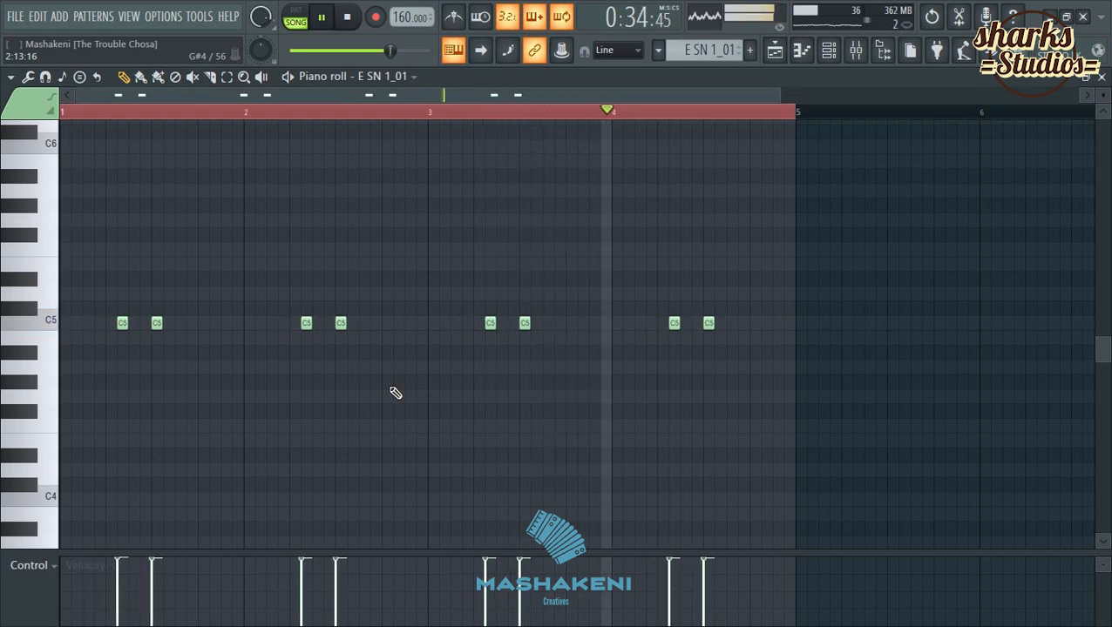
Select the first C5 note of each bar's pair and shift those four notes one step later.
{"action": "left_click", "coordinate": [227, 77]}
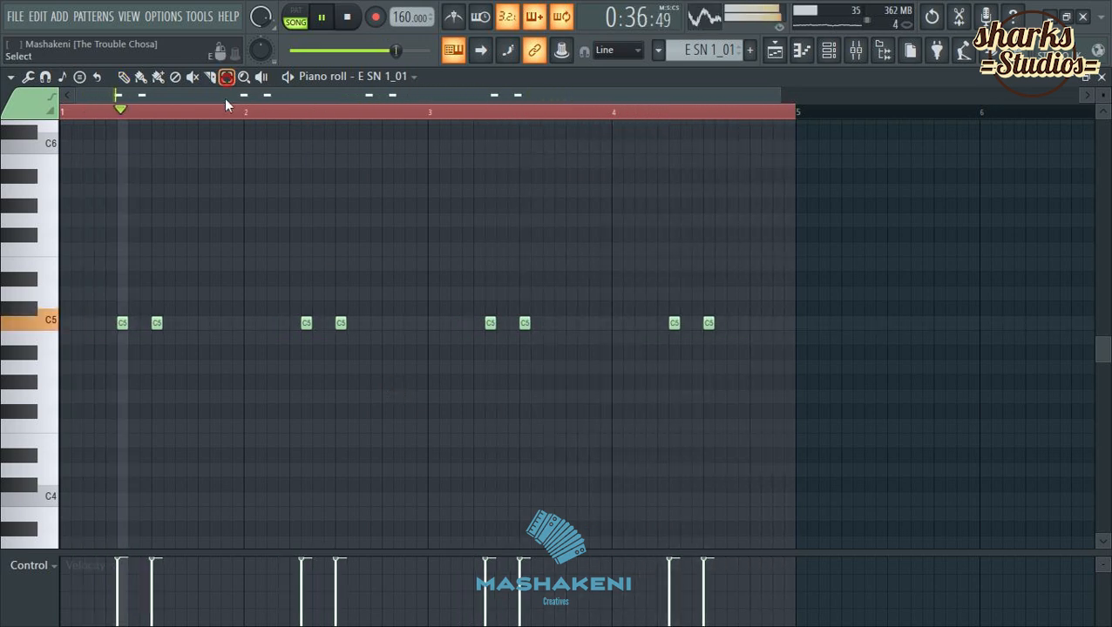
{"action": "left_click", "coordinate": [123, 324]}
{"action": "left_click", "coordinate": [306, 324], "text": "shift"}
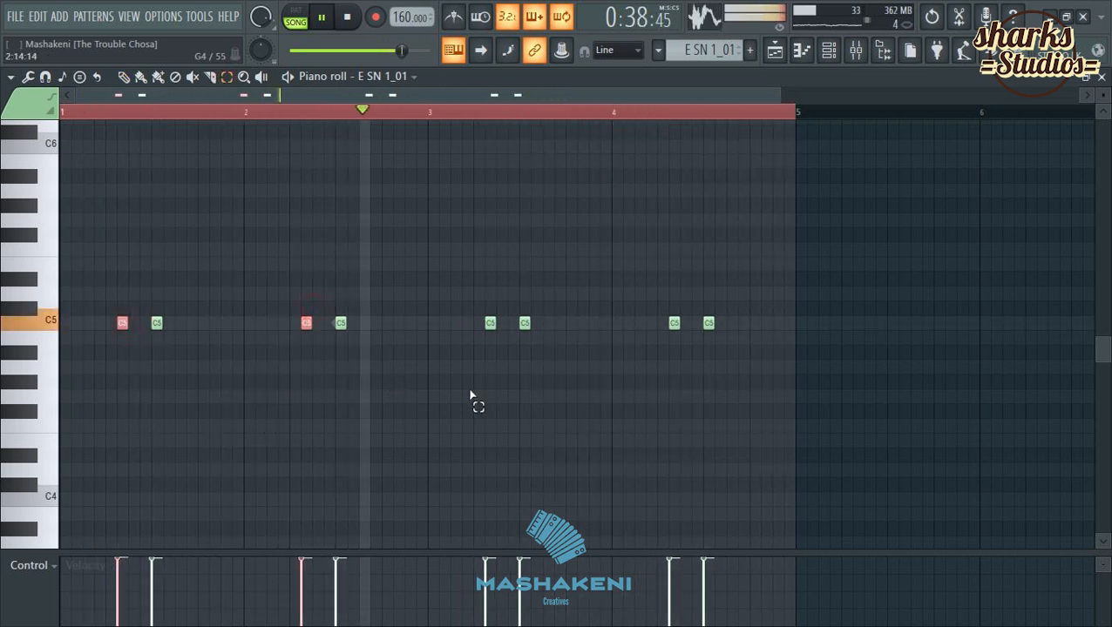
{"action": "left_click", "coordinate": [490, 324], "text": "shift"}
{"action": "left_click", "coordinate": [673, 324], "text": "shift"}
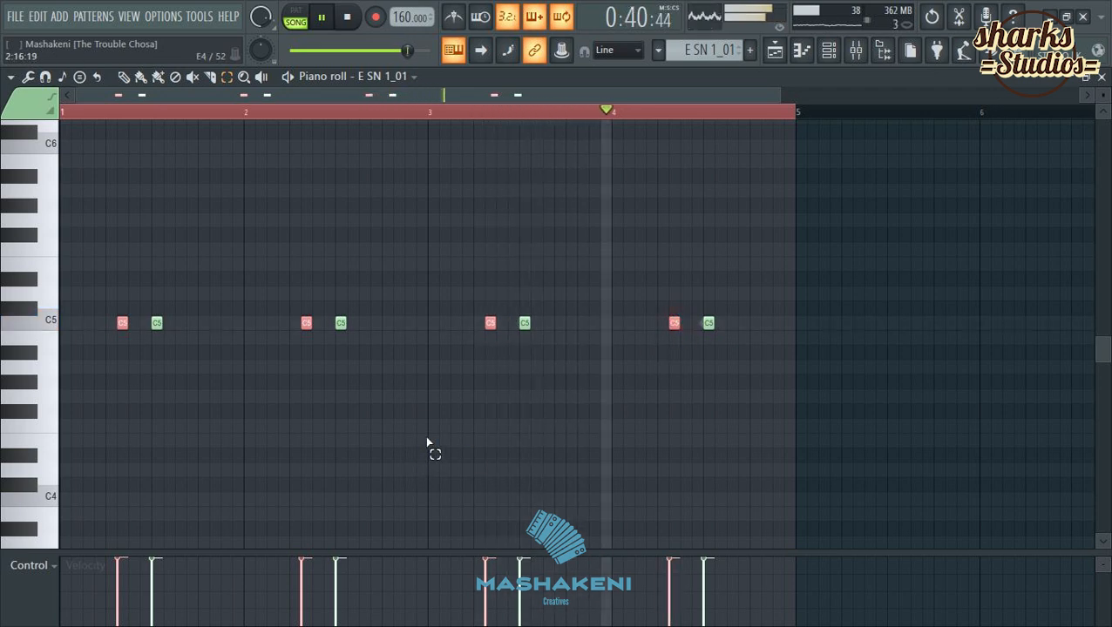
{"action": "key", "text": "shift+Right"}
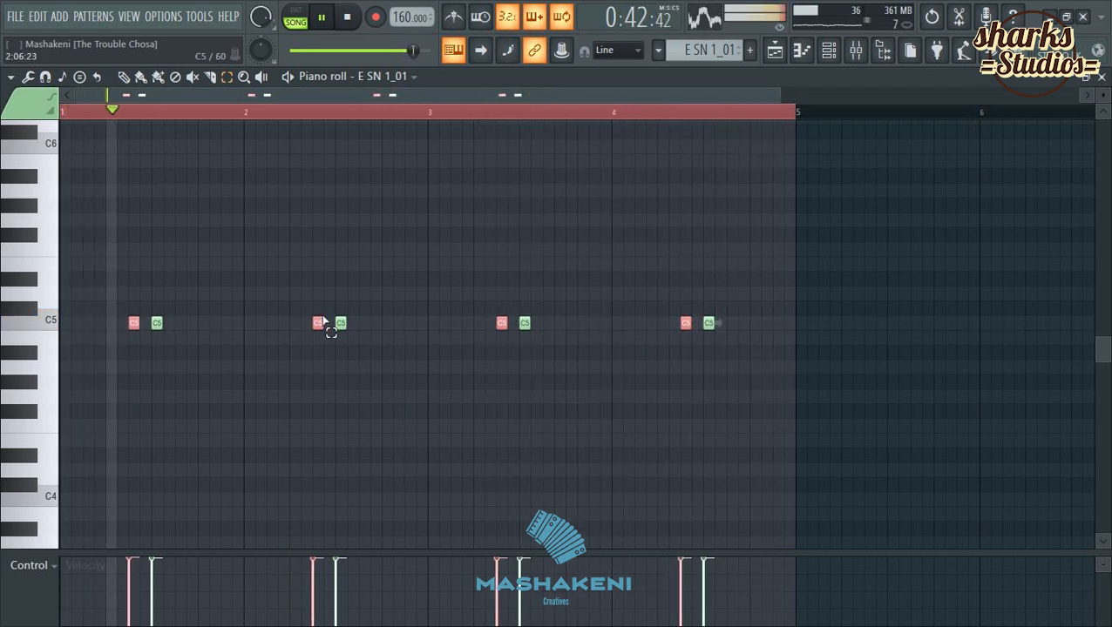
Add a full-velocity C5 note ahead of the pair in bar 3 of the E SN 1_01 pattern.
{"action": "left_click", "coordinate": [124, 78]}
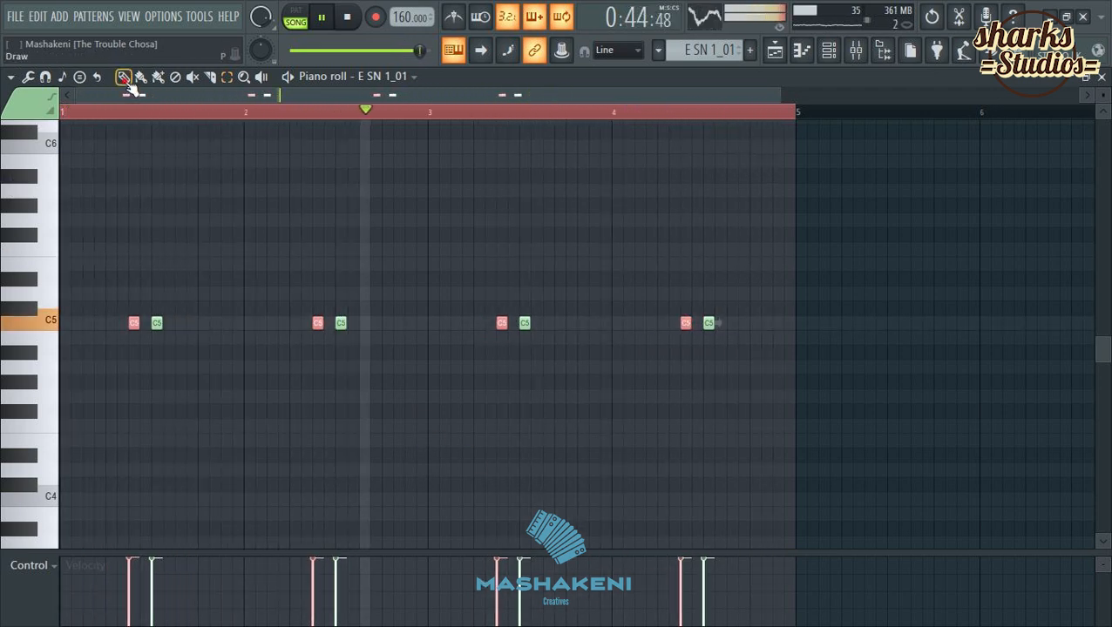
{"action": "left_click", "coordinate": [578, 428], "text": "ctrl"}
{"action": "left_click", "coordinate": [455, 324]}
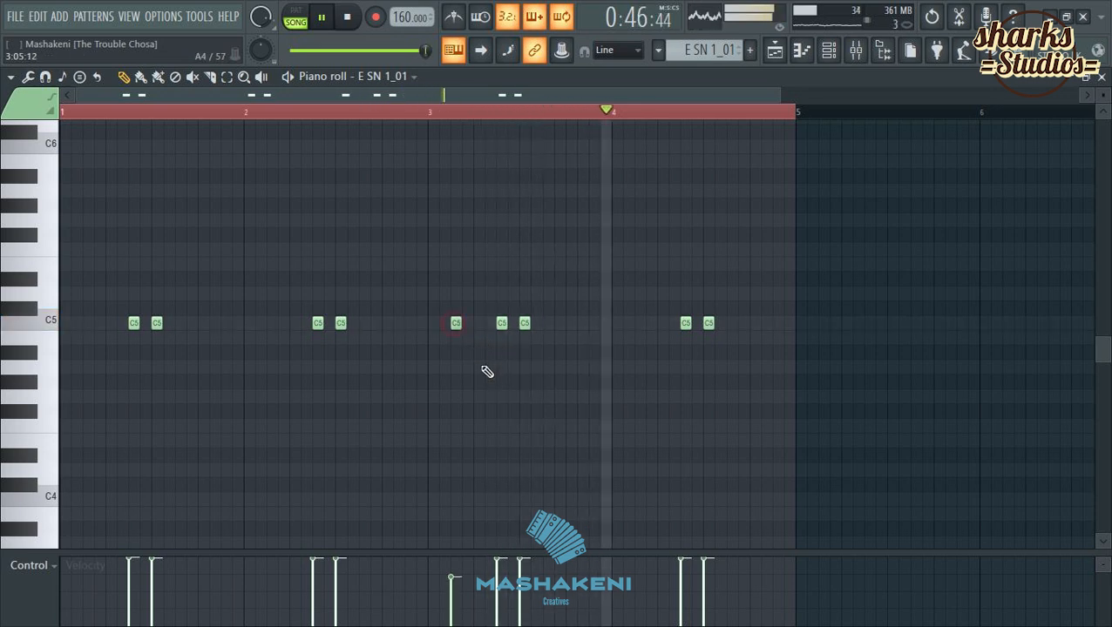
{"action": "left_click", "coordinate": [498, 325]}
{"action": "right_click", "coordinate": [460, 326]}
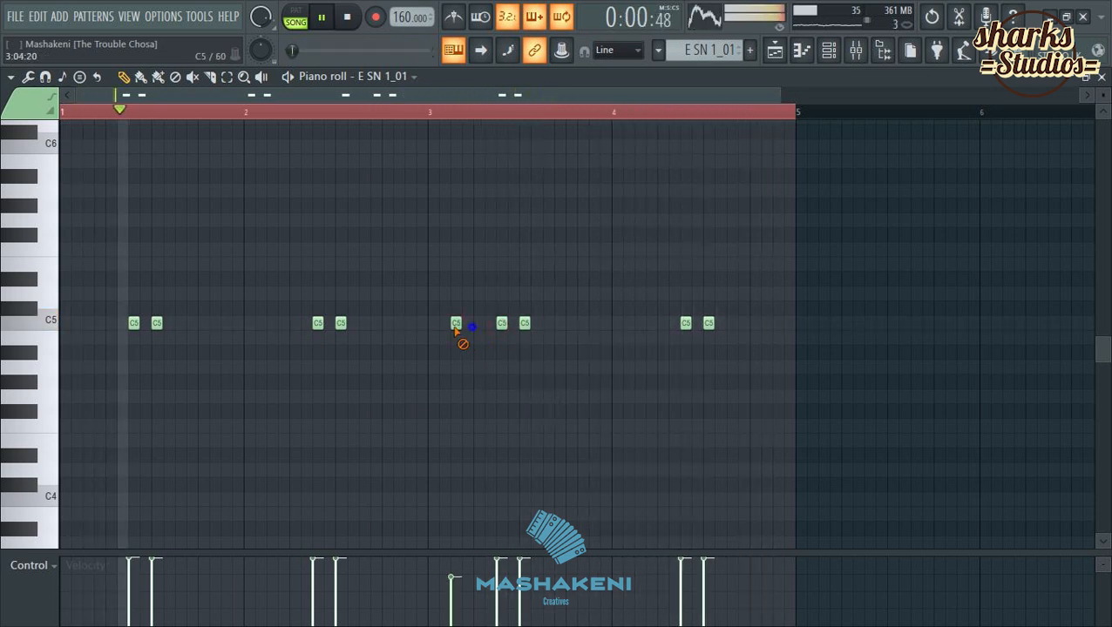
{"action": "left_click", "coordinate": [450, 325]}
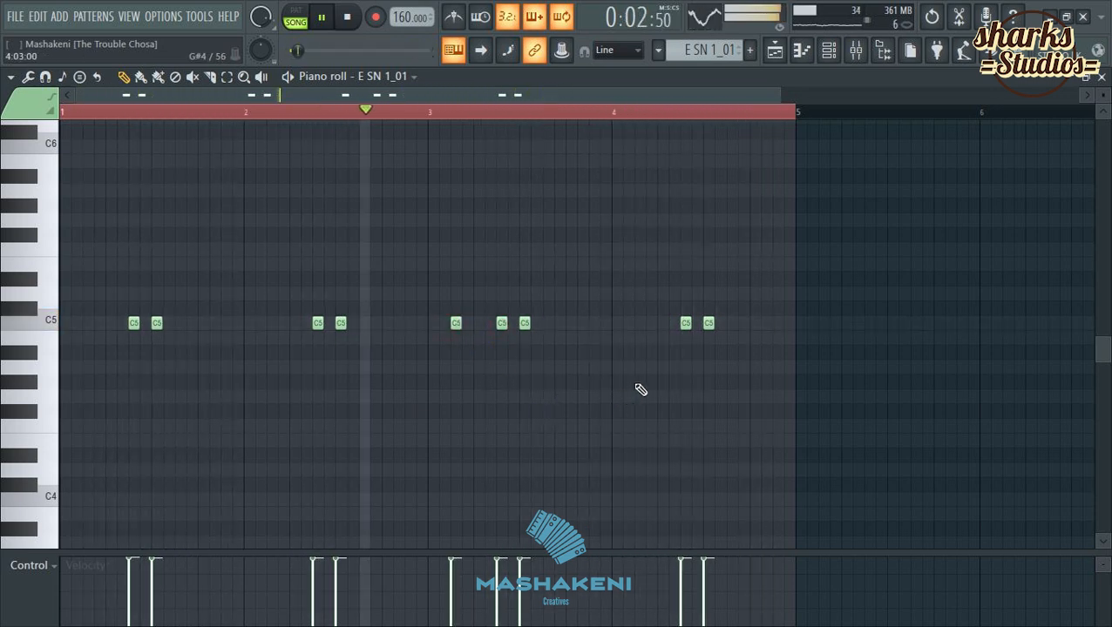
Add a C5 note ahead of the pair in bar 1 of the E SN 1_01 pattern and close the piano roll.
{"action": "left_click", "coordinate": [96, 324]}
{"action": "right_click", "coordinate": [98, 325]}
{"action": "left_click", "coordinate": [88, 324]}
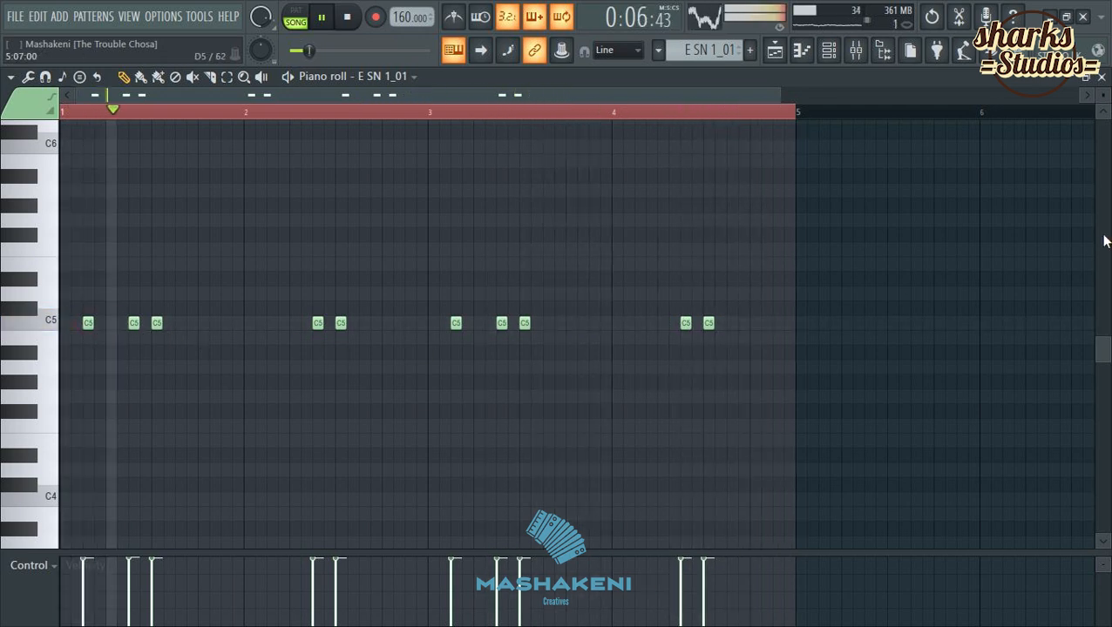
{"action": "left_click", "coordinate": [1102, 79]}
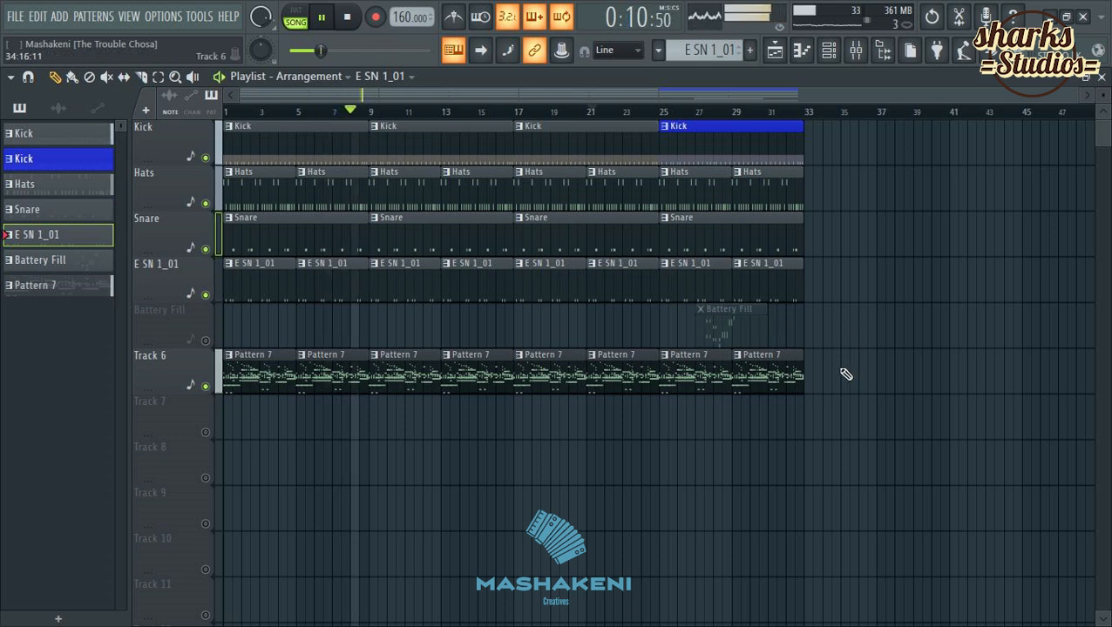
Split Pattern 7 by channel into separate patterns.
{"action": "scroll", "coordinate": [262, 296], "scroll_direction": "down", "scroll_amount": 2}
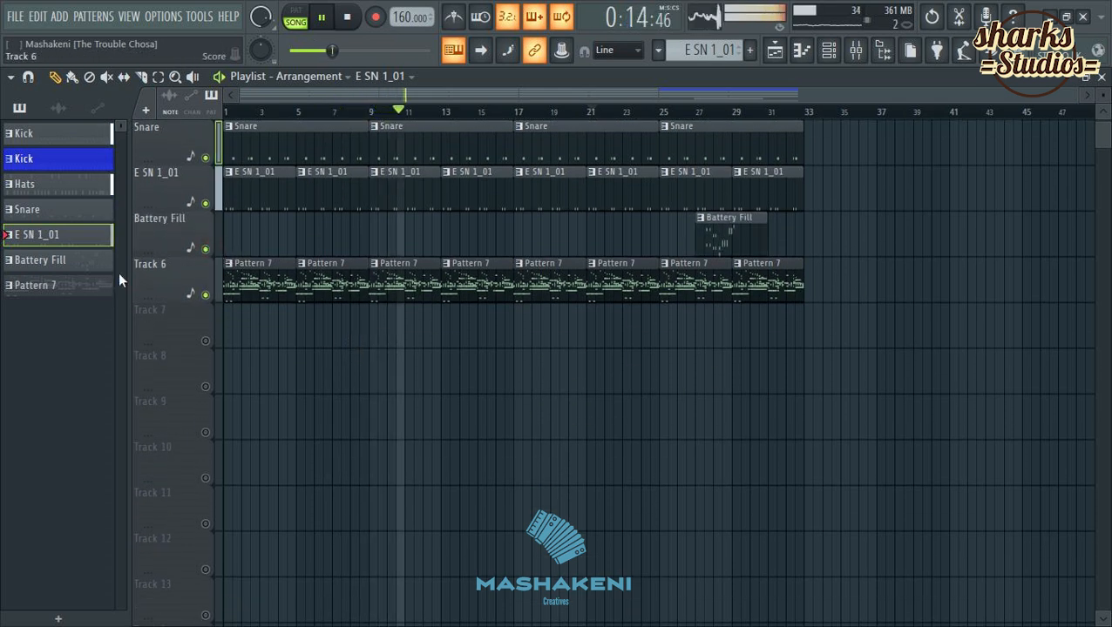
{"action": "left_click", "coordinate": [828, 57]}
{"action": "scroll", "coordinate": [571, 352], "scroll_direction": "down", "scroll_amount": 4}
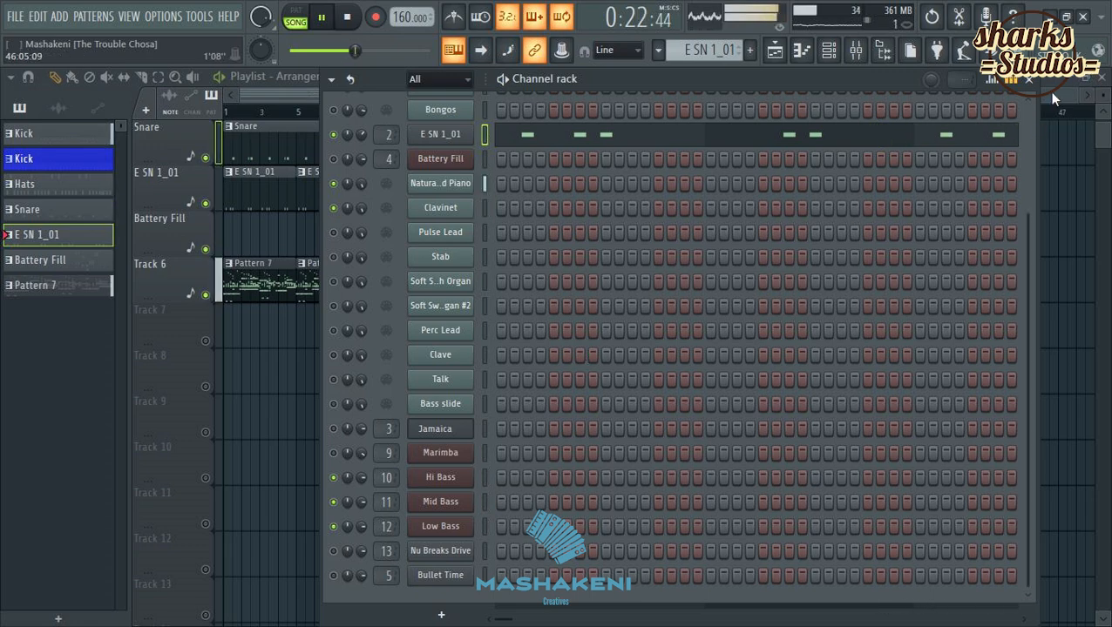
{"action": "key", "text": "F6"}
{"action": "right_click", "coordinate": [78, 289]}
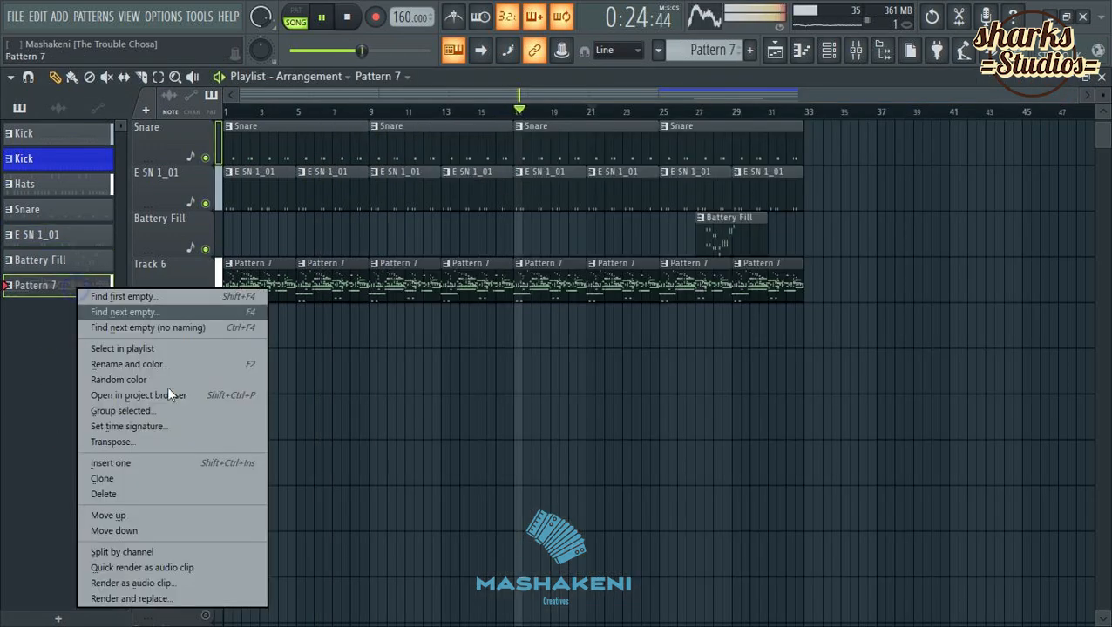
{"action": "left_click", "coordinate": [139, 553]}
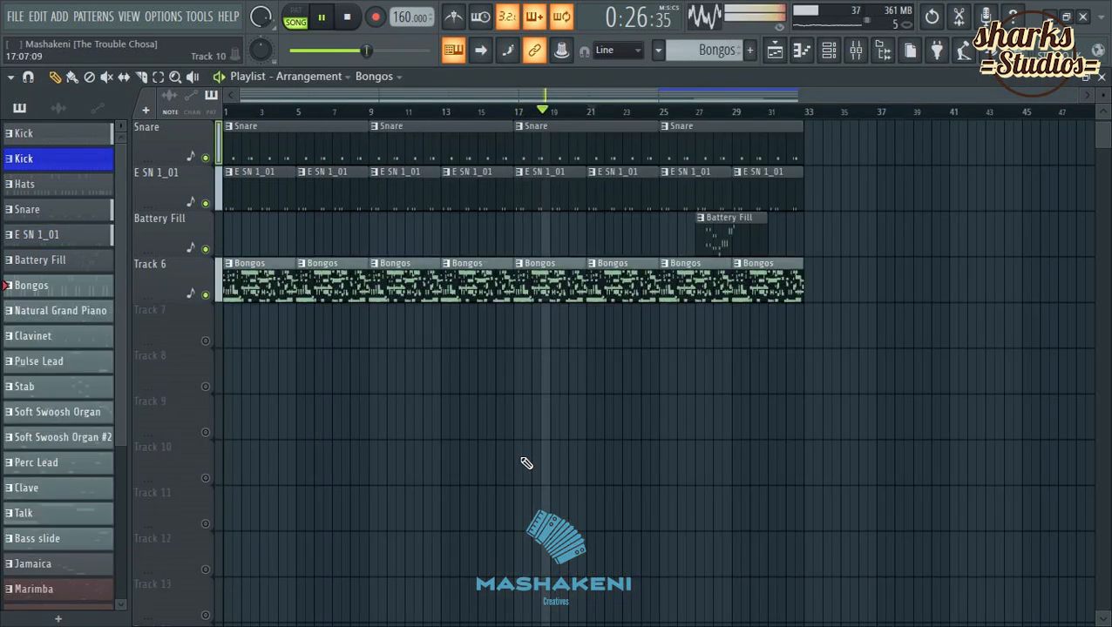
Place the Bongos through Bullet Time patterns on separate tracks from Track 7 down and repeat their clips through bar 32.
{"action": "scroll", "coordinate": [61, 318], "scroll_direction": "down", "scroll_amount": 3}
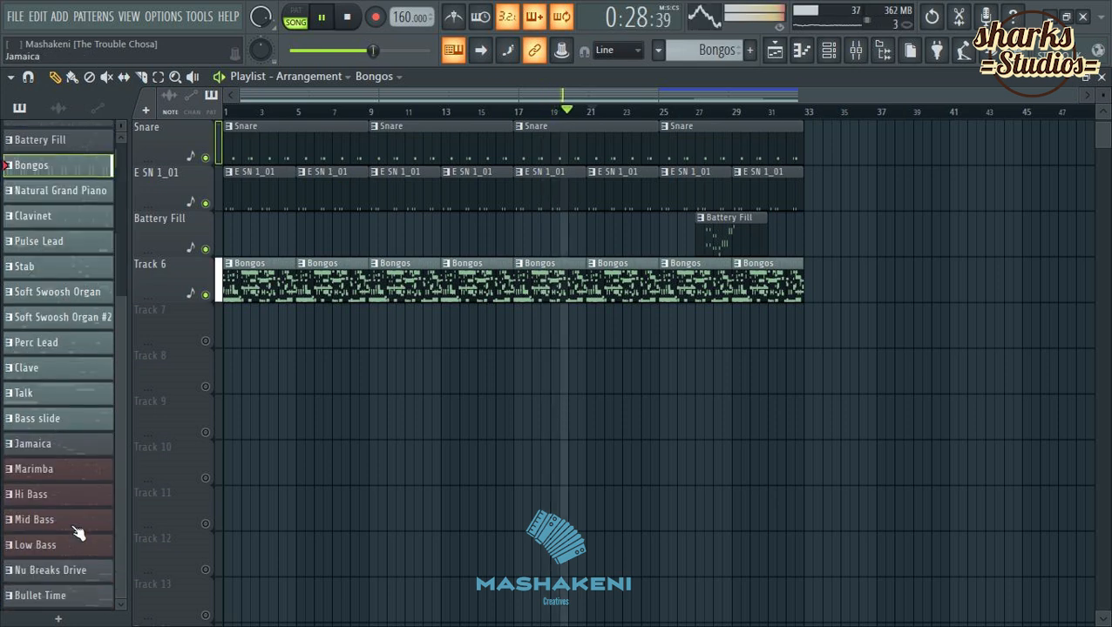
{"action": "left_click", "coordinate": [77, 597], "text": "shift"}
{"action": "left_click_drag", "start_coordinate": [52, 165], "coordinate": [169, 332]}
{"action": "key", "text": "ctrl+b"}
{"action": "key", "text": "ctrl+b"}
{"action": "key", "text": "ctrl+b"}
{"action": "key", "text": "ctrl+b"}
{"action": "key", "text": "ctrl+b"}
{"action": "key", "text": "ctrl+b"}
{"action": "key", "text": "ctrl+b"}
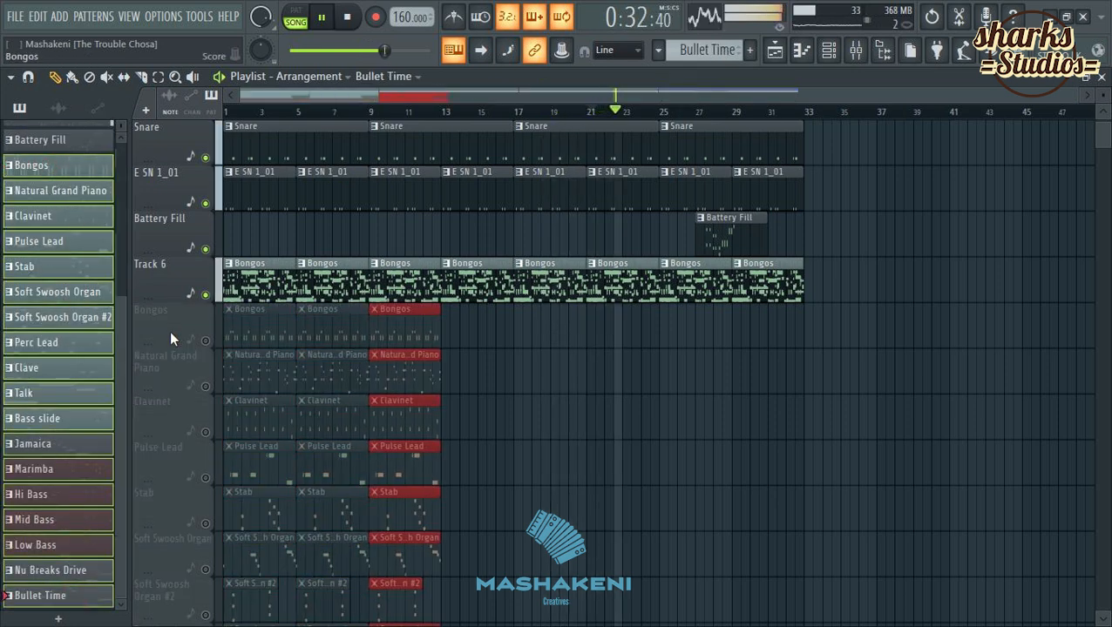
Unmute all playlist tracks, then delete Track 6 with its duplicate Bongos clips.
{"action": "right_click", "coordinate": [206, 298]}
{"action": "right_click", "coordinate": [206, 298]}
{"action": "right_click", "coordinate": [206, 298]}
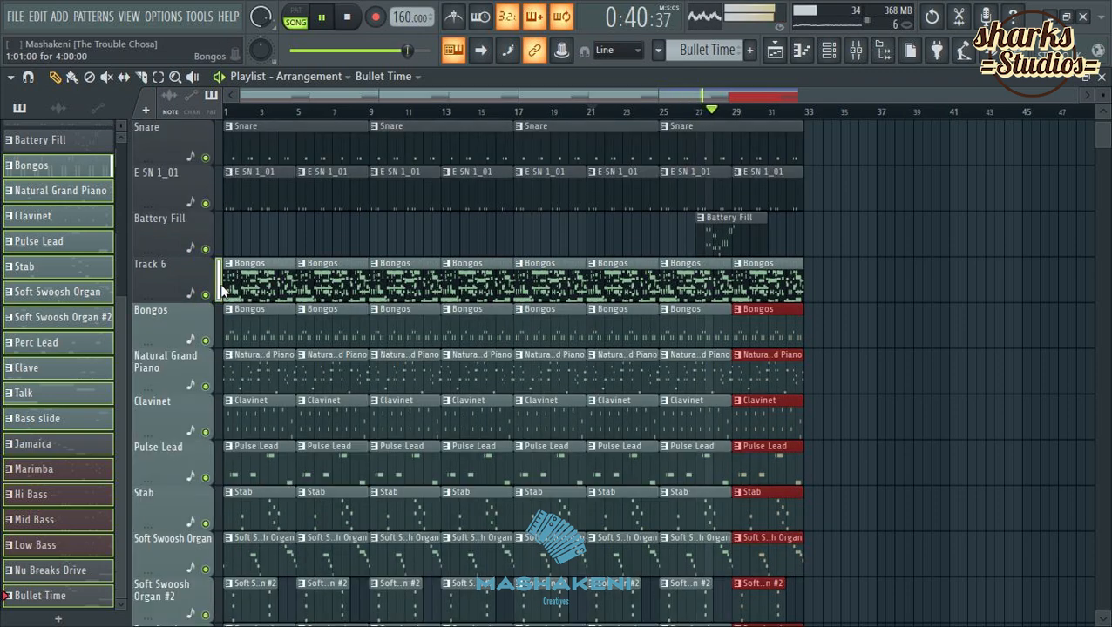
{"action": "right_click", "coordinate": [156, 289]}
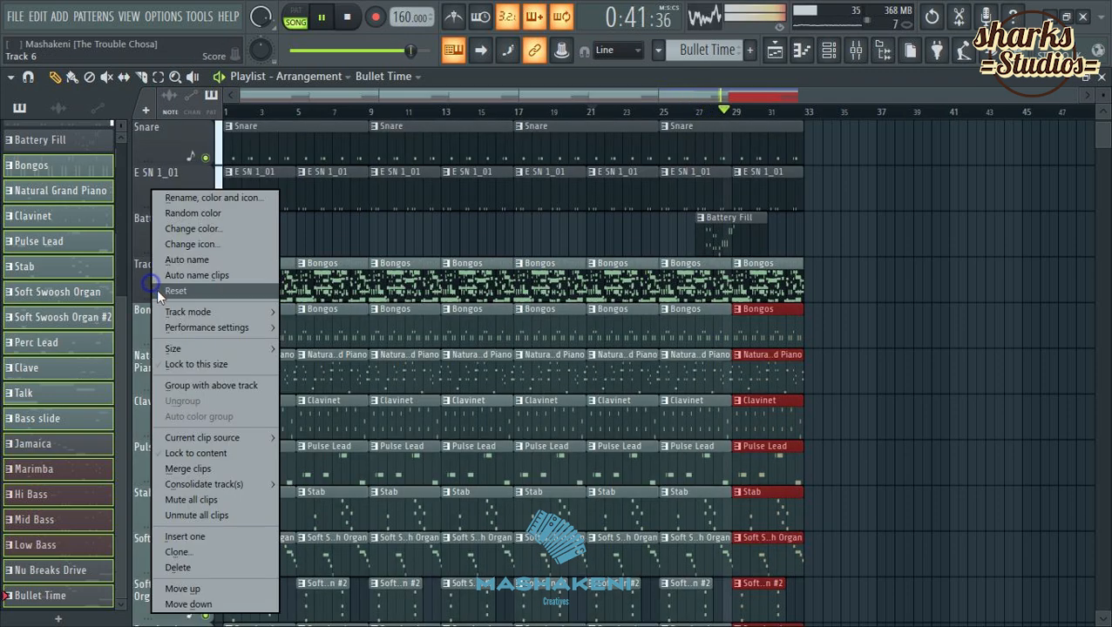
{"action": "left_click", "coordinate": [191, 568]}
{"action": "left_click", "coordinate": [607, 374]}
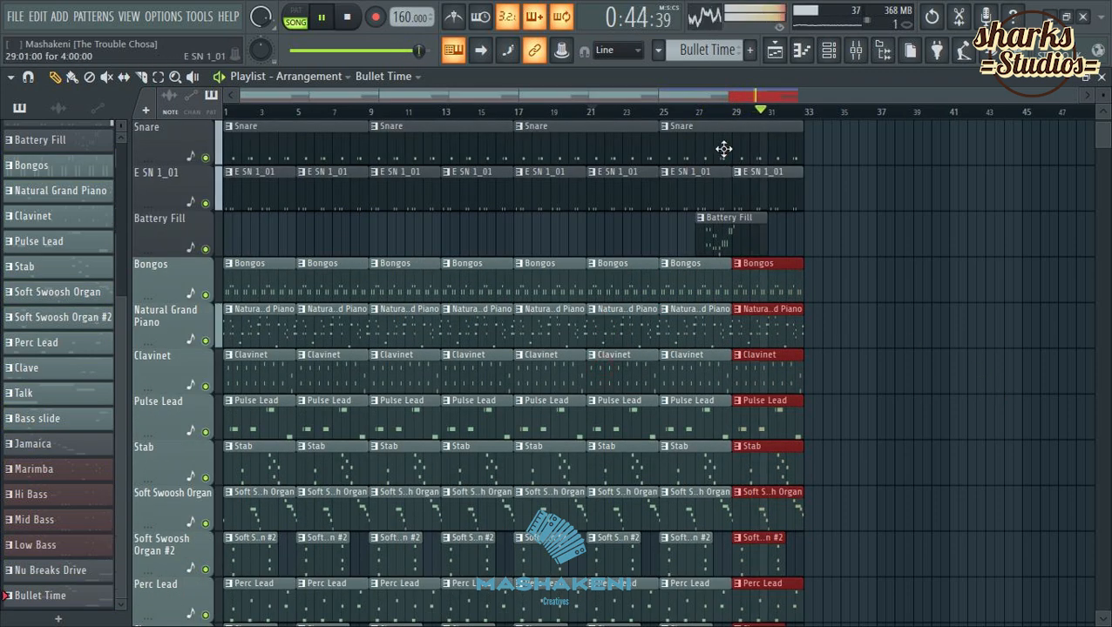
Solo the Battery Fill channel in the channel rack and play the song from around bar 27.
{"action": "left_click", "coordinate": [703, 109]}
{"action": "left_click", "coordinate": [826, 50]}
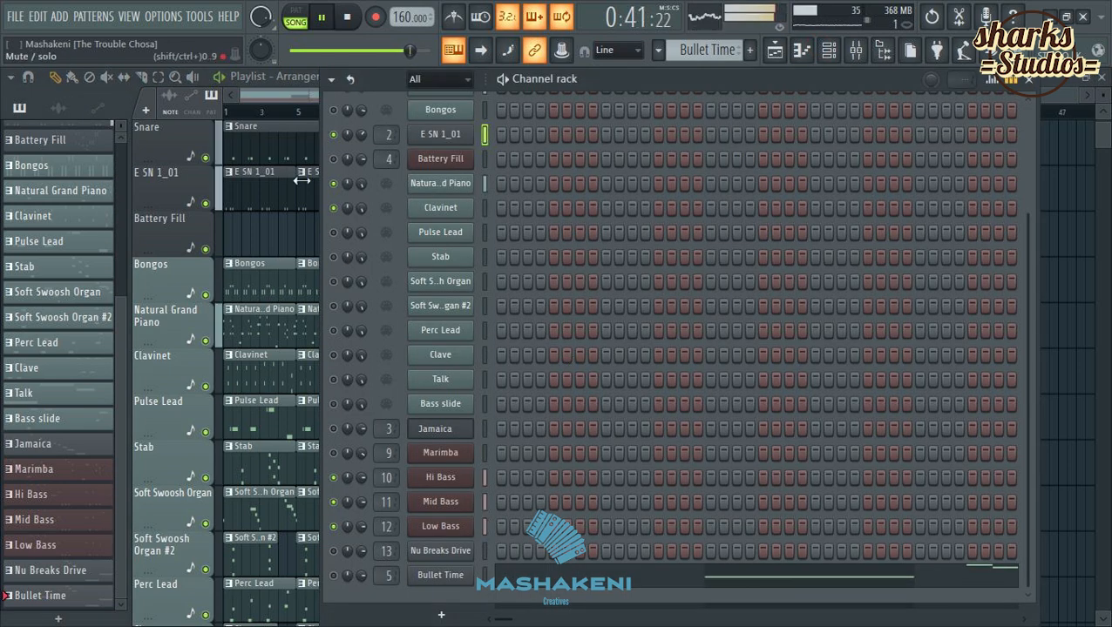
{"action": "right_click", "coordinate": [336, 166]}
{"action": "left_click", "coordinate": [336, 168]}
{"action": "right_click", "coordinate": [332, 161]}
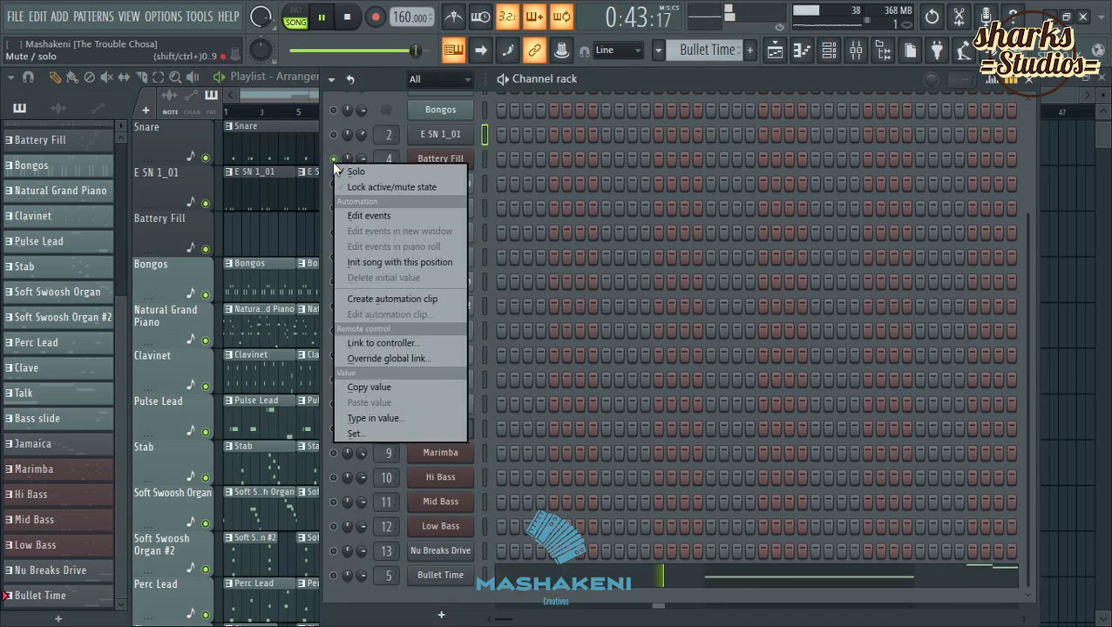
{"action": "left_click", "coordinate": [619, 113]}
Unmute the Hyperso..Route, Mashake..Kick 4, Hats, Snare and E SN 1_01 channels, and mute the Bongos channel.
{"action": "scroll", "coordinate": [337, 172], "scroll_direction": "up", "scroll_amount": 4}
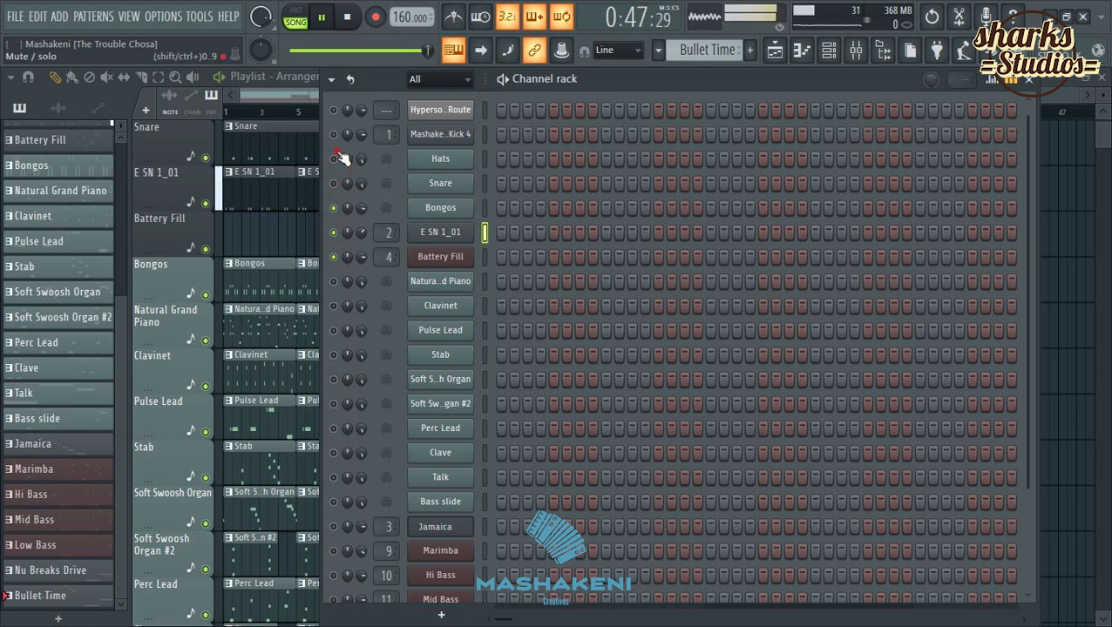
{"action": "left_click", "coordinate": [332, 134]}
{"action": "left_click", "coordinate": [332, 109]}
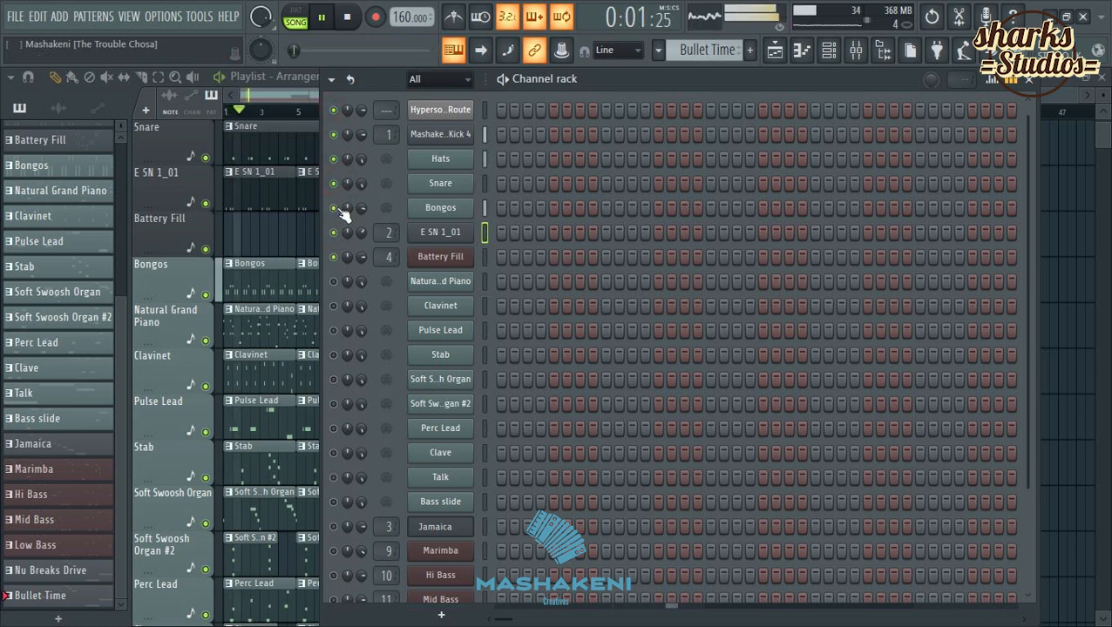
{"action": "left_click", "coordinate": [332, 207]}
Unmute the Natural Grand Piano, Clavinet, Clave, Marimba, Hi Bass, Mid Bass and Low Bass channels, then close the channel rack.
{"action": "scroll", "coordinate": [388, 277], "scroll_direction": "down", "scroll_amount": 4}
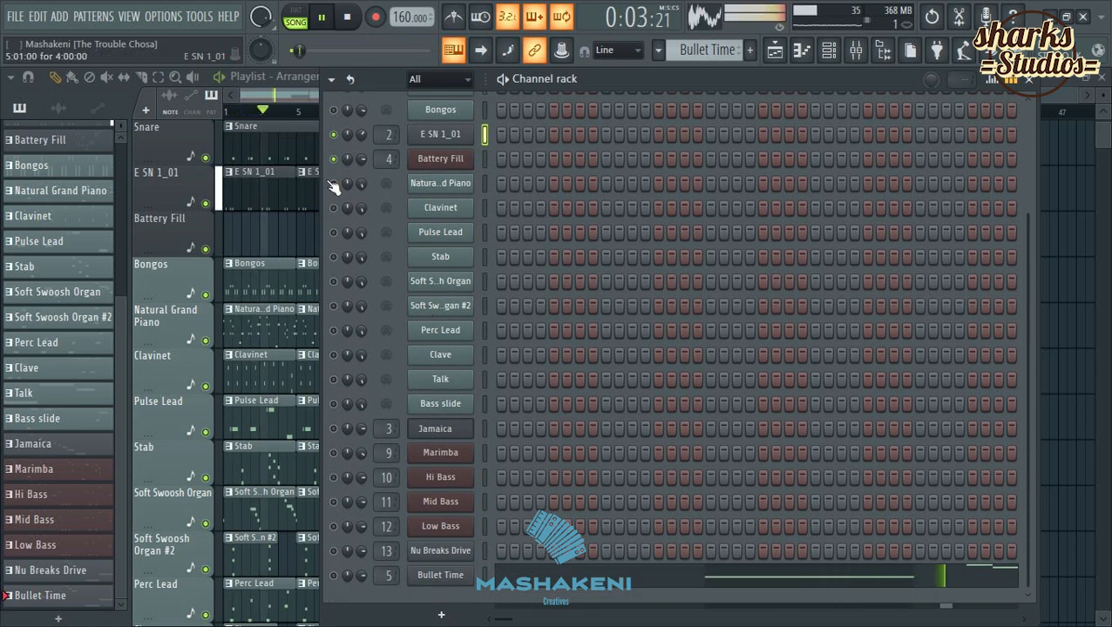
{"action": "left_click", "coordinate": [332, 183]}
{"action": "left_click", "coordinate": [332, 207]}
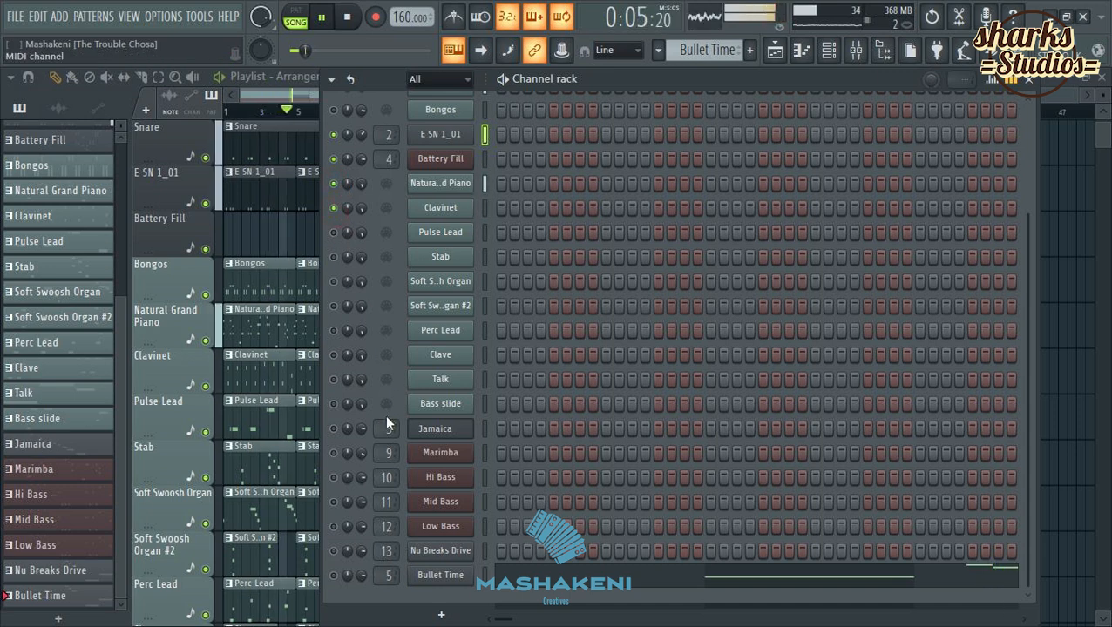
{"action": "left_click", "coordinate": [332, 452]}
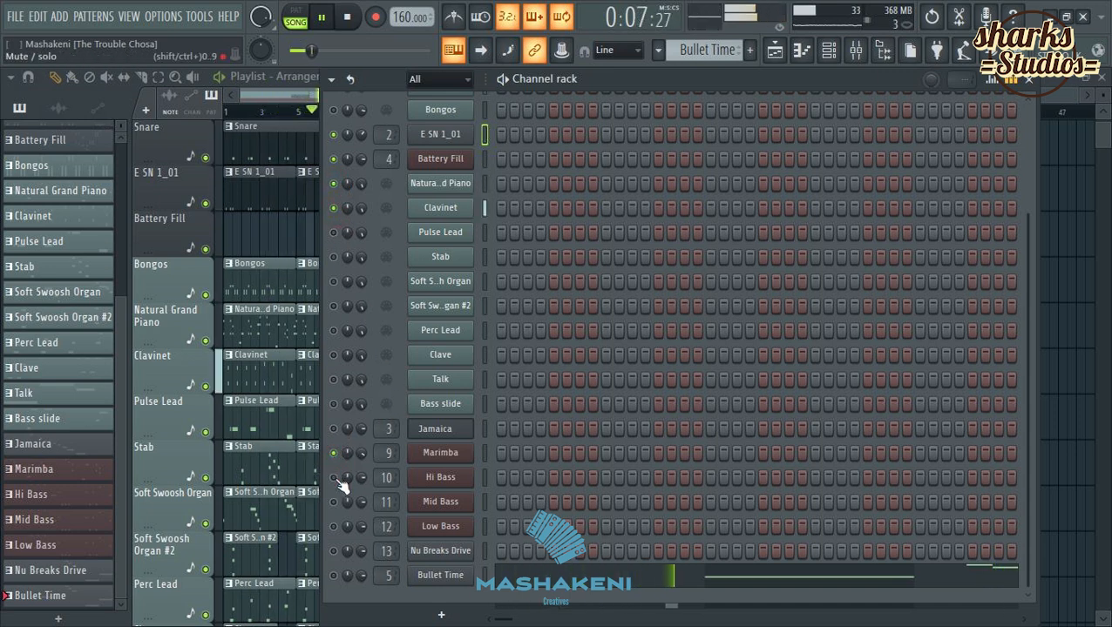
{"action": "left_click", "coordinate": [334, 476]}
{"action": "left_click", "coordinate": [334, 501]}
{"action": "left_click", "coordinate": [334, 525]}
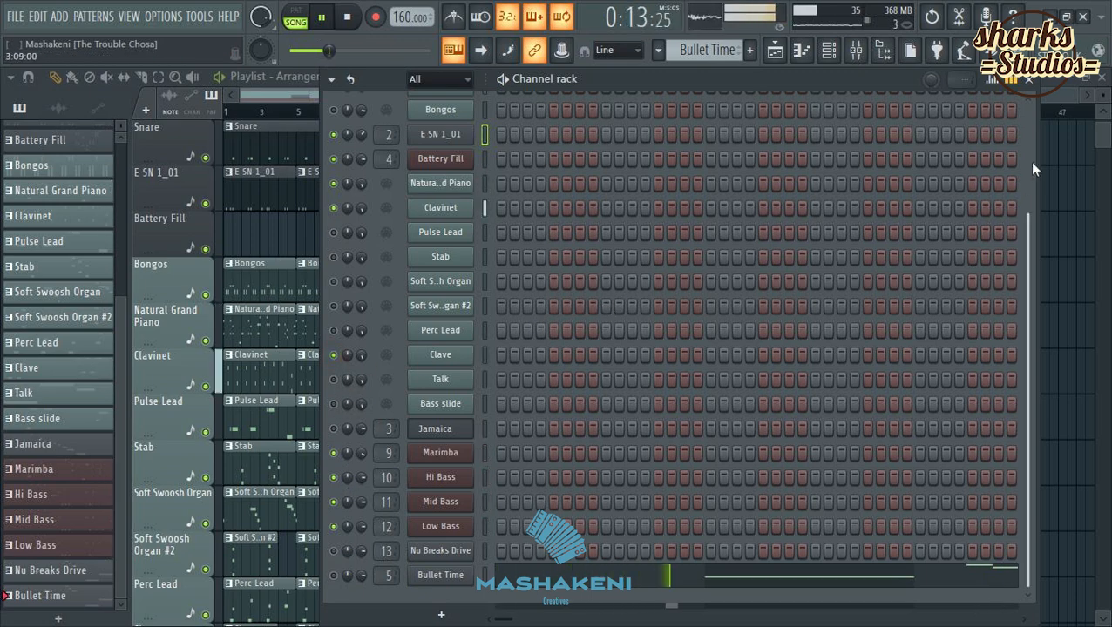
{"action": "left_click", "coordinate": [1028, 78]}
Select bars 25 to 32 across all playlist tracks and duplicate their clips into bars 33 to 40.
{"action": "scroll", "coordinate": [869, 325], "scroll_direction": "down", "scroll_amount": 6}
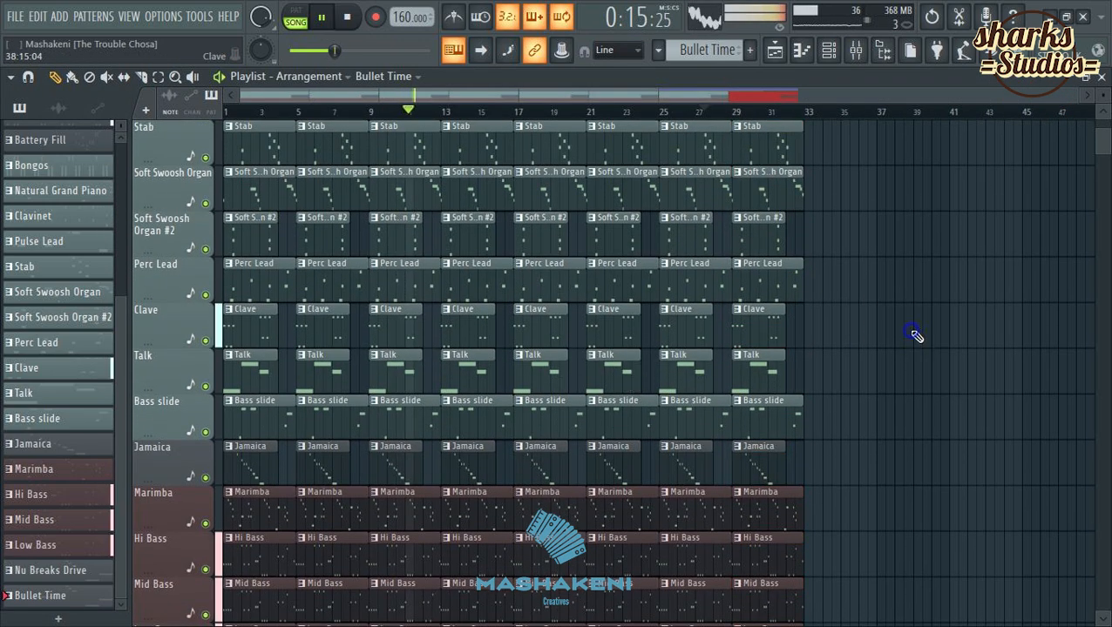
{"action": "scroll", "coordinate": [906, 349], "scroll_direction": "down", "scroll_amount": 1}
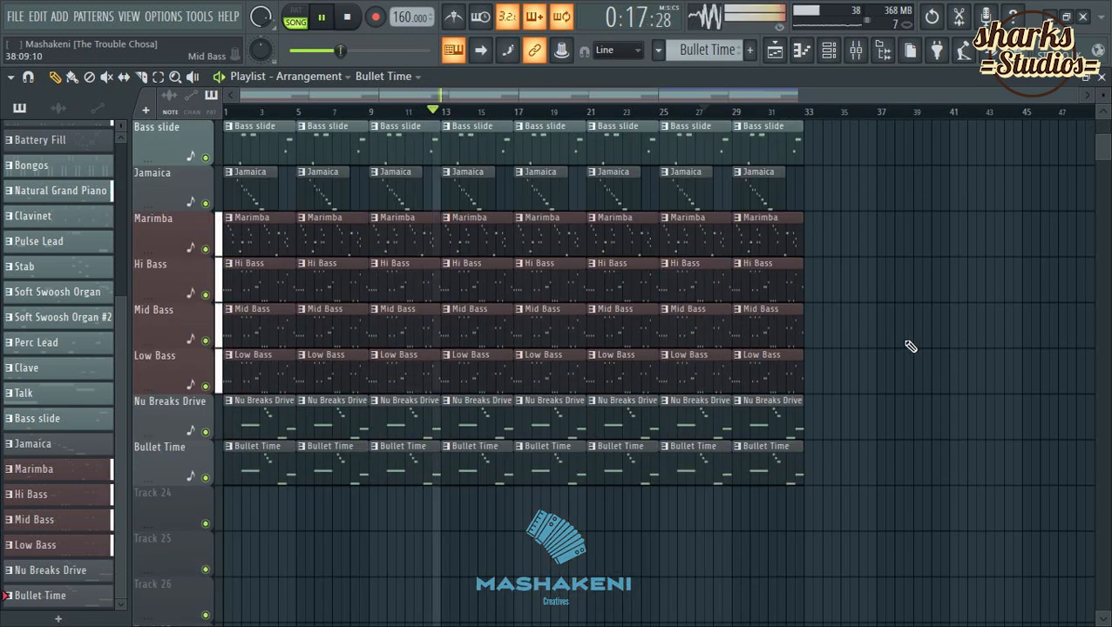
{"action": "scroll", "coordinate": [844, 273], "scroll_direction": "up", "scroll_amount": 7}
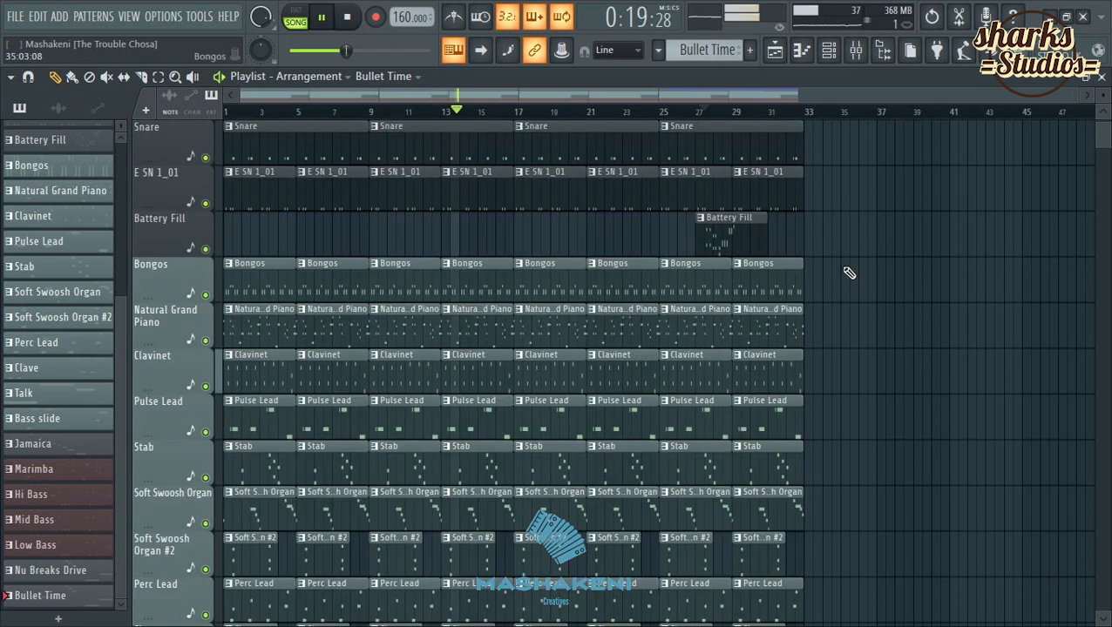
{"action": "scroll", "coordinate": [848, 272], "scroll_direction": "down", "scroll_amount": 2}
{"action": "scroll", "coordinate": [881, 281], "scroll_direction": "up", "scroll_amount": 5}
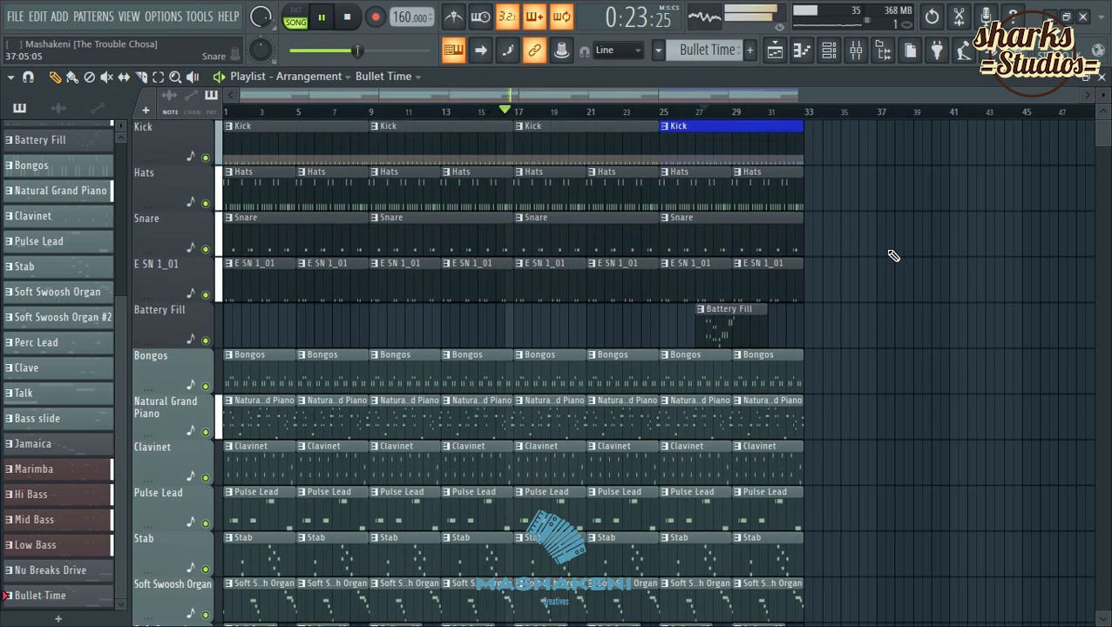
{"action": "left_click", "coordinate": [159, 78]}
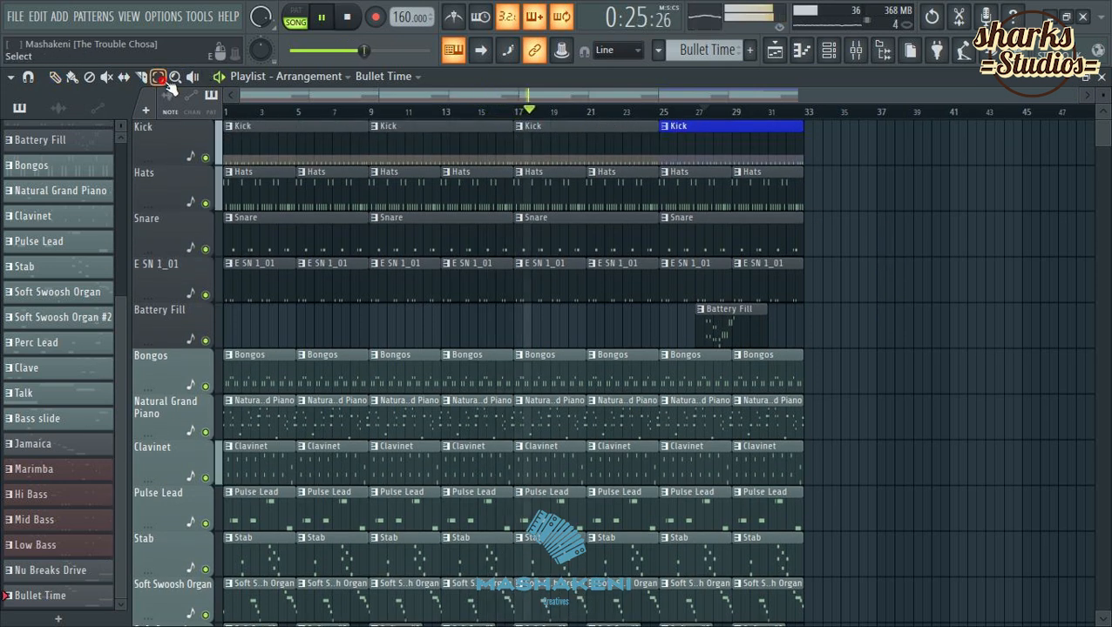
{"action": "left_click_drag", "start_coordinate": [661, 112], "coordinate": [806, 131]}
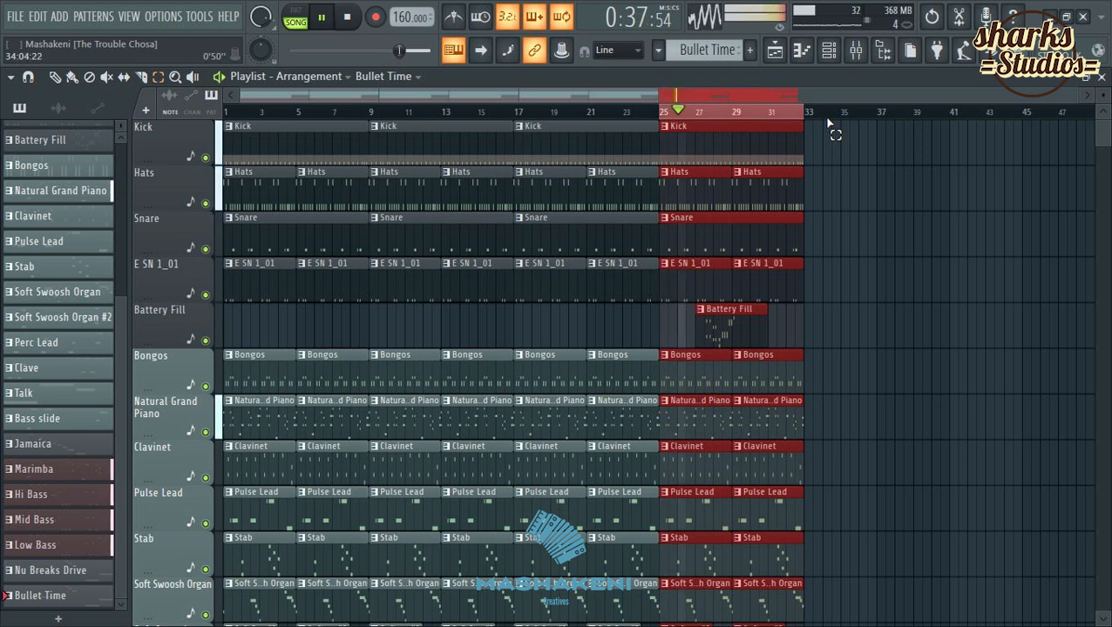
{"action": "key", "text": "ctrl+b"}
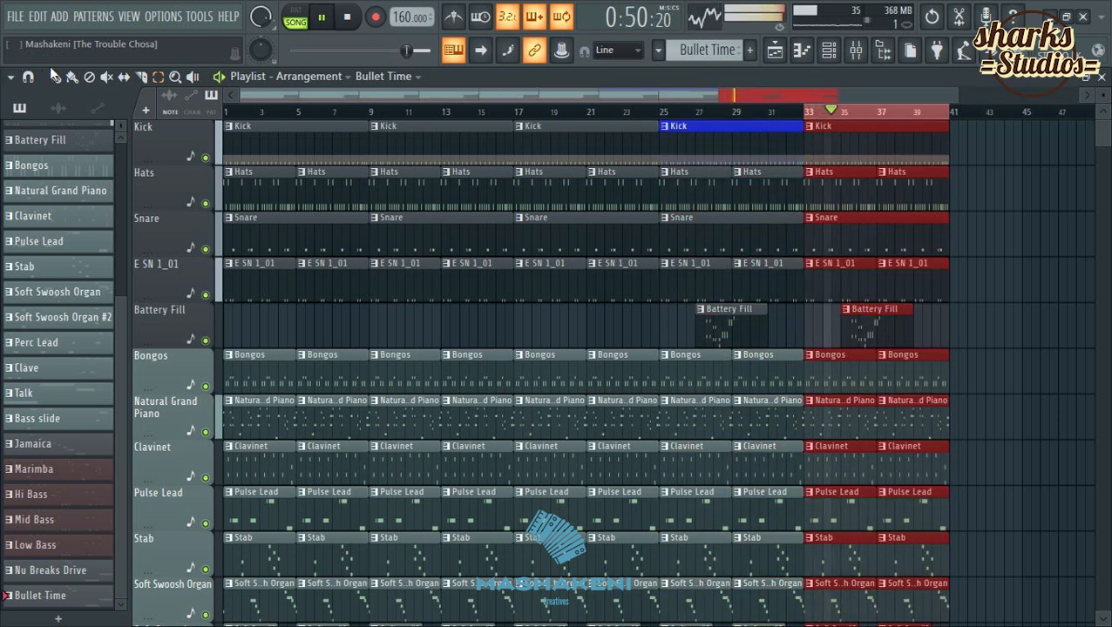
Play from around bar 22 and add a two-bar Battery Fill clip at bar 3 on the Battery Fill track.
{"action": "left_click", "coordinate": [619, 114]}
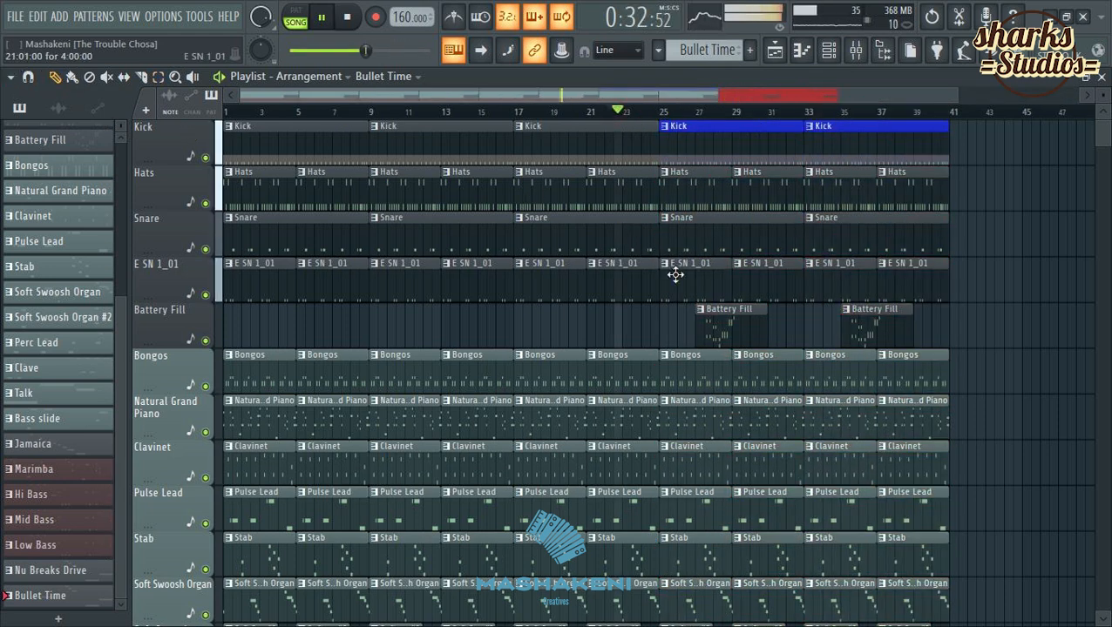
{"action": "left_click", "coordinate": [729, 311]}
{"action": "left_click_drag", "start_coordinate": [369, 325], "coordinate": [268, 323]}
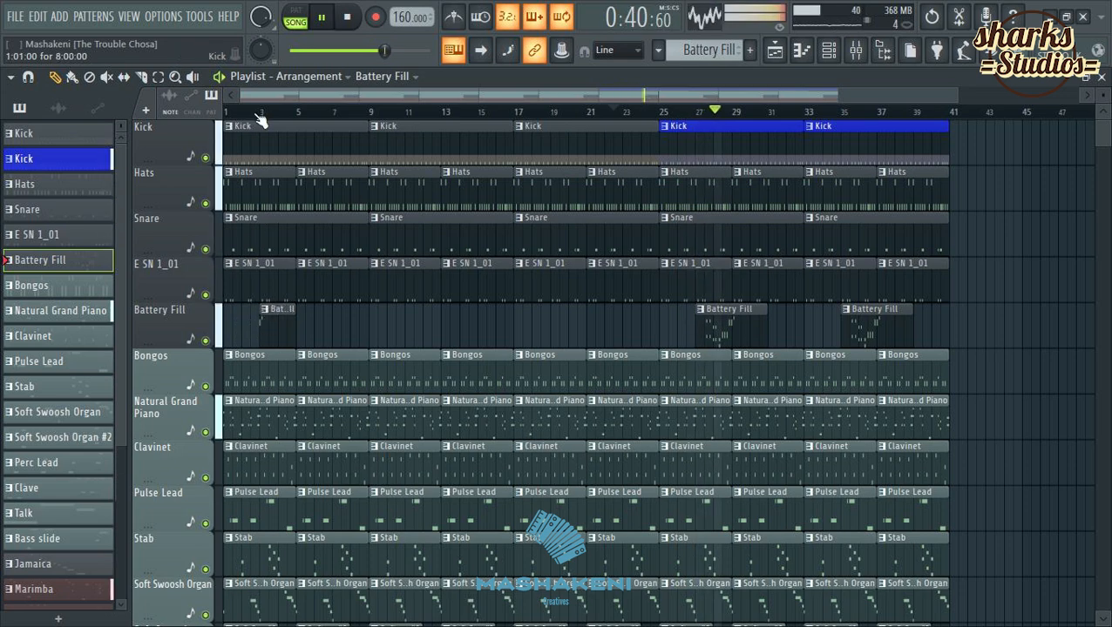
Trim the start of the Battery Fill clip at bar 3, move it to just after bar 1, and save the project.
{"action": "scroll", "coordinate": [259, 111], "scroll_direction": "up", "scroll_amount": 5}
{"action": "left_click_drag", "start_coordinate": [284, 90], "coordinate": [1, 184]}
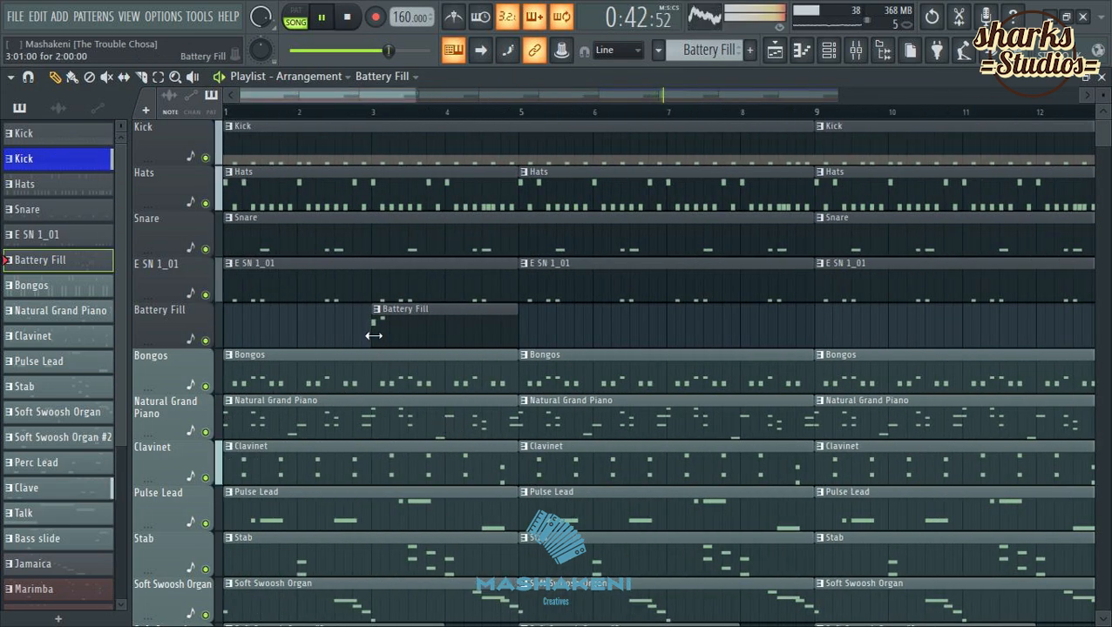
{"action": "left_click_drag", "start_coordinate": [375, 335], "coordinate": [273, 301]}
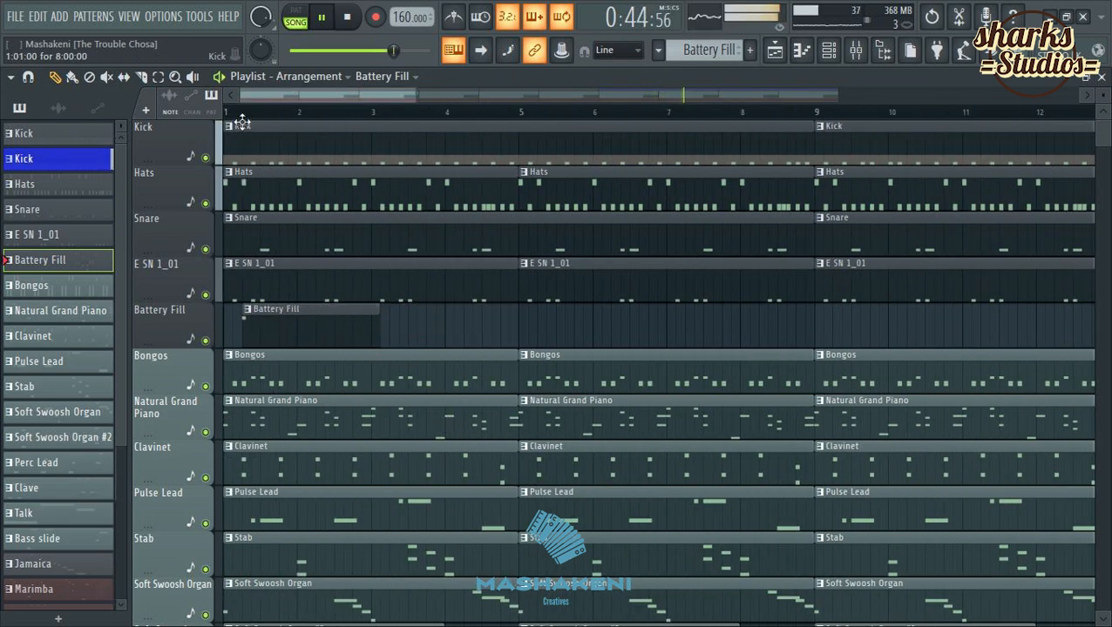
{"action": "scroll", "coordinate": [264, 112], "scroll_direction": "up", "scroll_amount": 3}
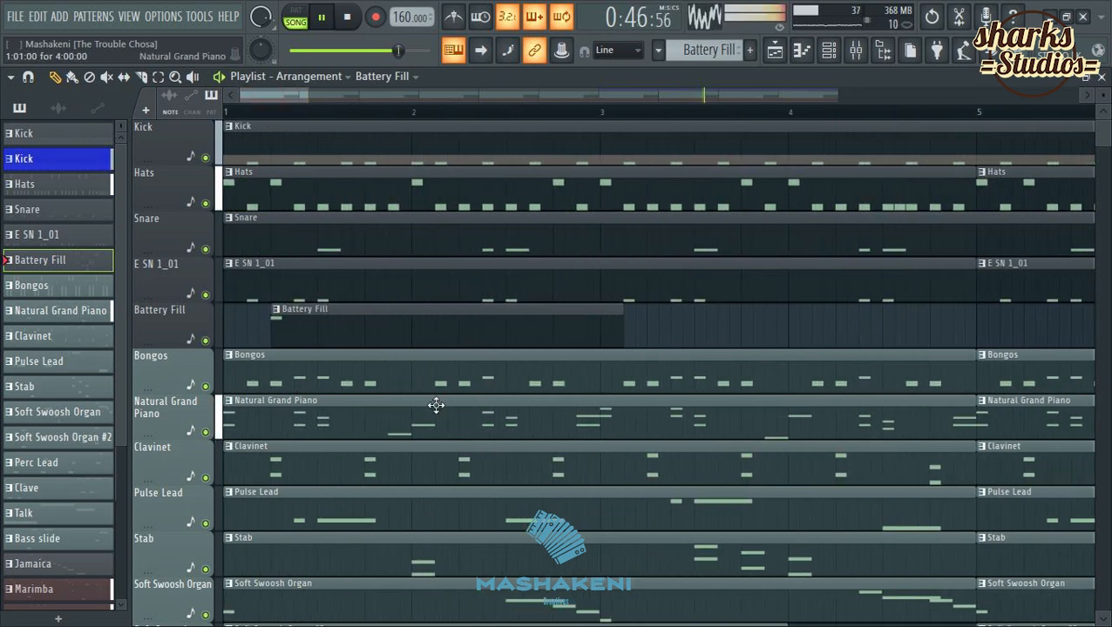
{"action": "left_click_drag", "start_coordinate": [347, 327], "coordinate": [323, 329]}
{"action": "scroll", "coordinate": [300, 112], "scroll_direction": "down", "scroll_amount": 5}
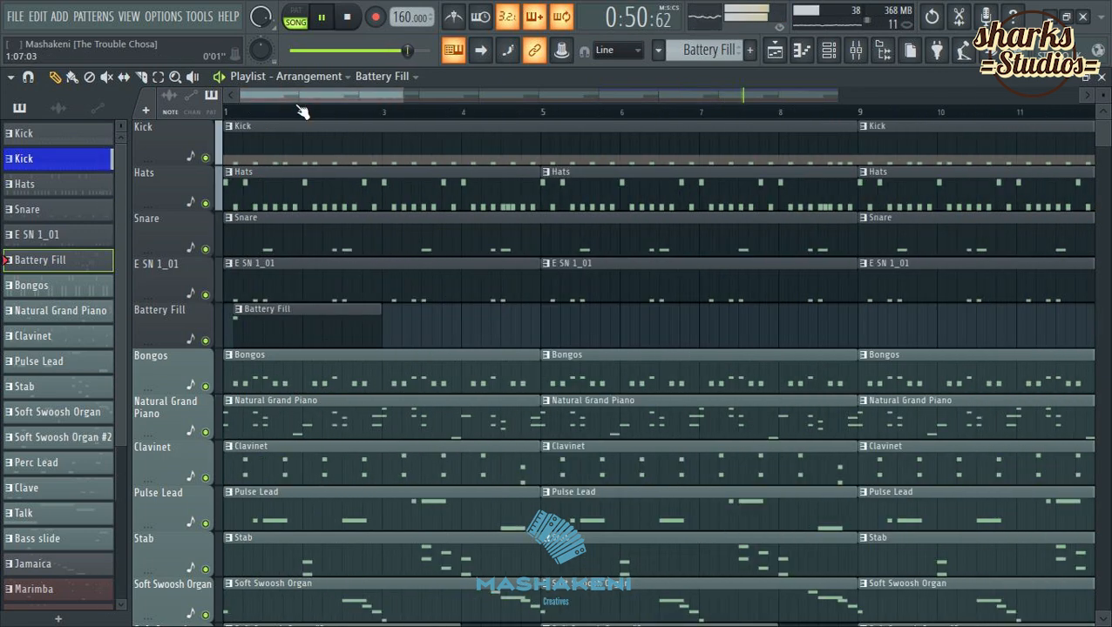
{"action": "key", "text": "ctrl+s"}
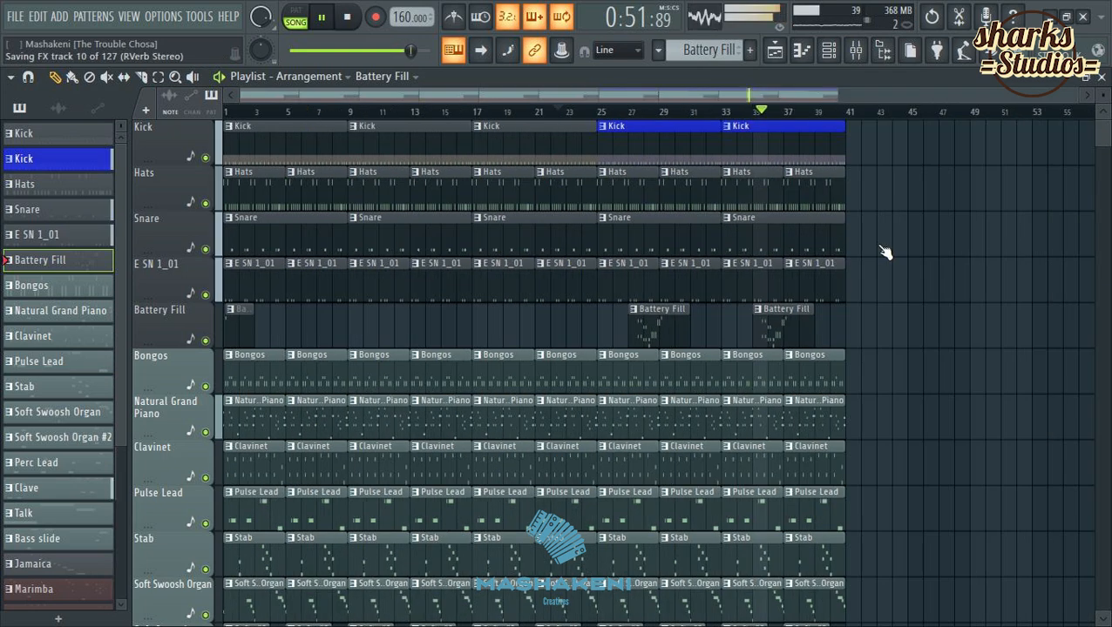
Delete the Stab clips outside bars 29 to 36 and unmute the Stab channel.
{"action": "scroll", "coordinate": [902, 283], "scroll_direction": "down", "scroll_amount": 4}
{"action": "scroll", "coordinate": [906, 286], "scroll_direction": "down", "scroll_amount": 2}
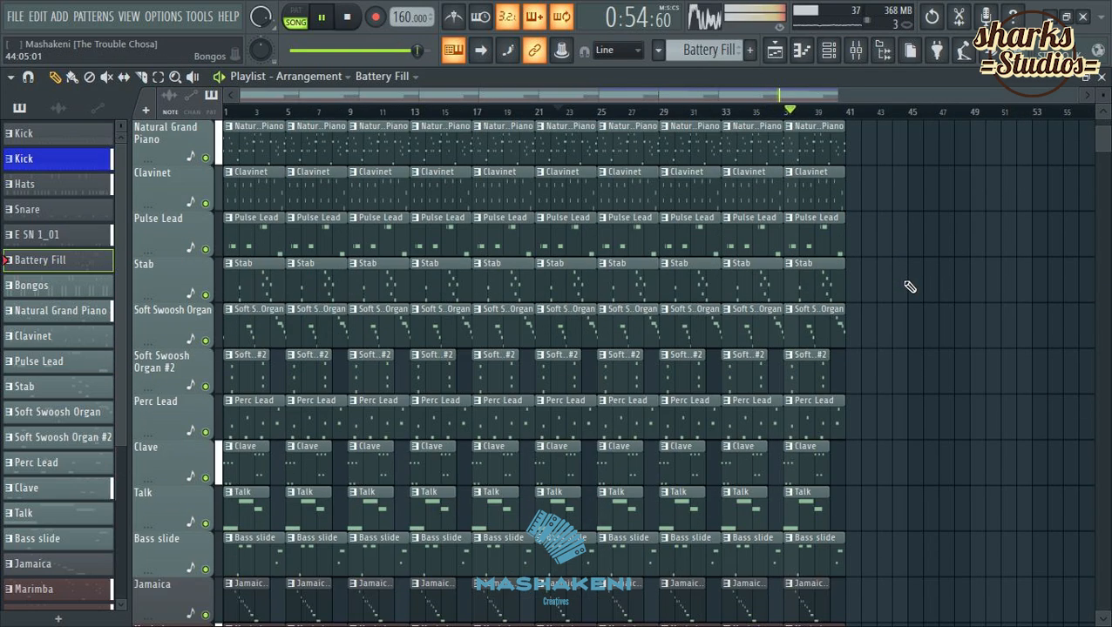
{"action": "scroll", "coordinate": [723, 396], "scroll_direction": "up", "scroll_amount": 6}
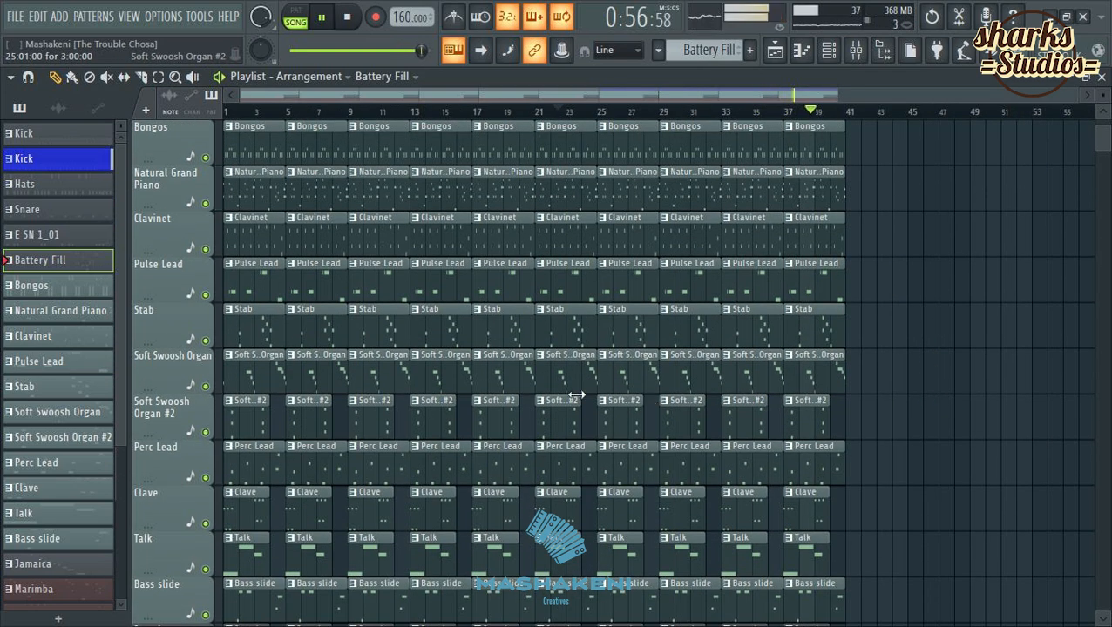
{"action": "scroll", "coordinate": [677, 387], "scroll_direction": "down", "scroll_amount": 2}
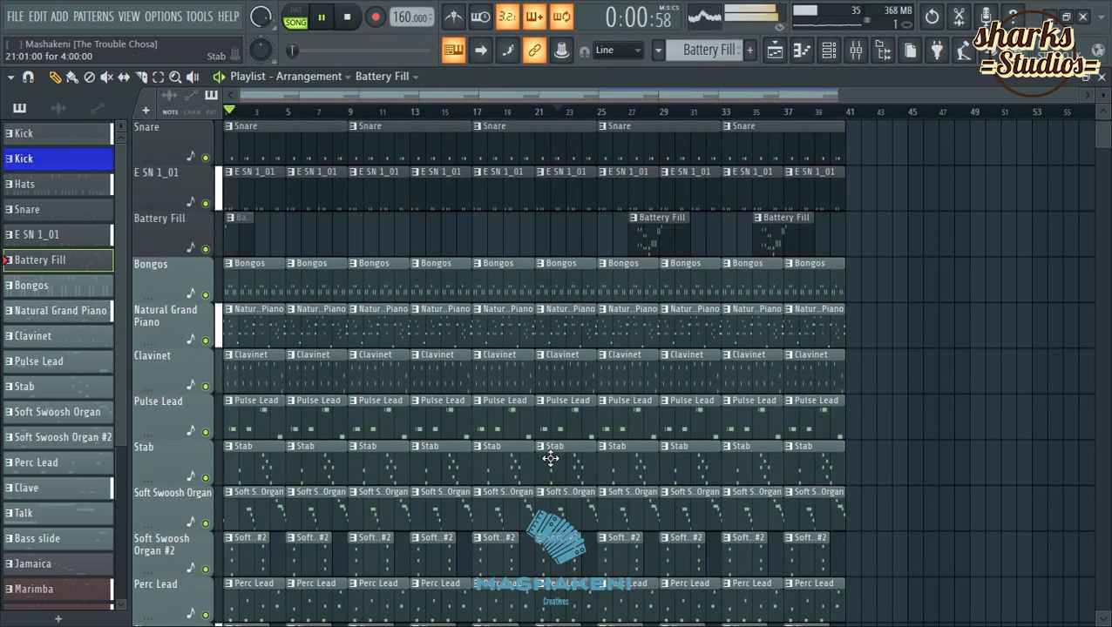
{"action": "left_click_drag", "start_coordinate": [551, 458], "coordinate": [199, 467]}
{"action": "right_click", "coordinate": [832, 478]}
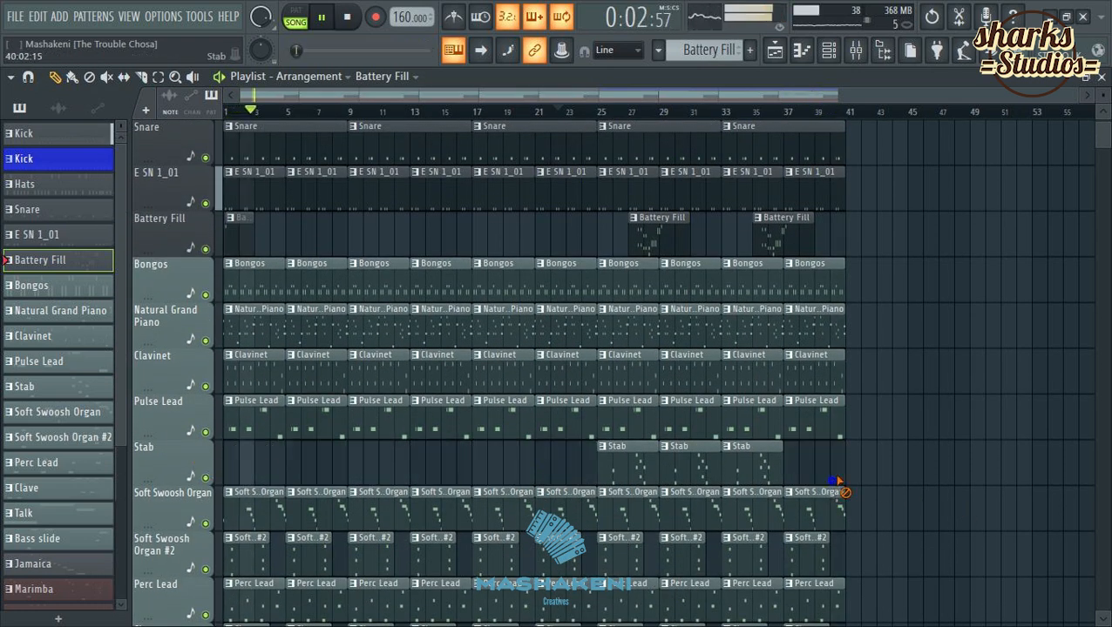
{"action": "left_click", "coordinate": [827, 53]}
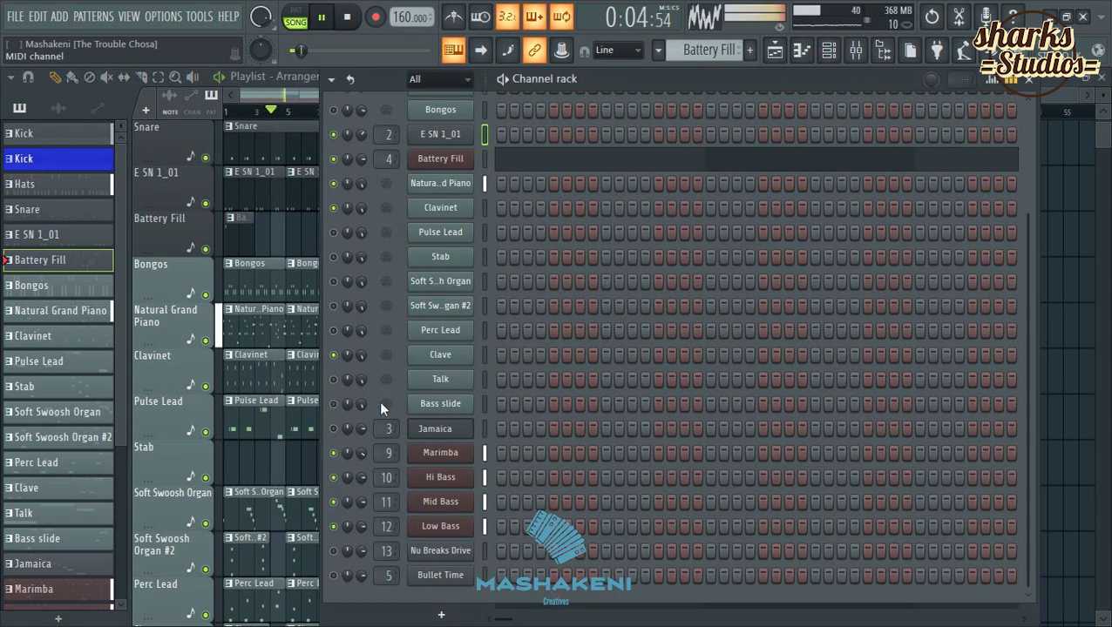
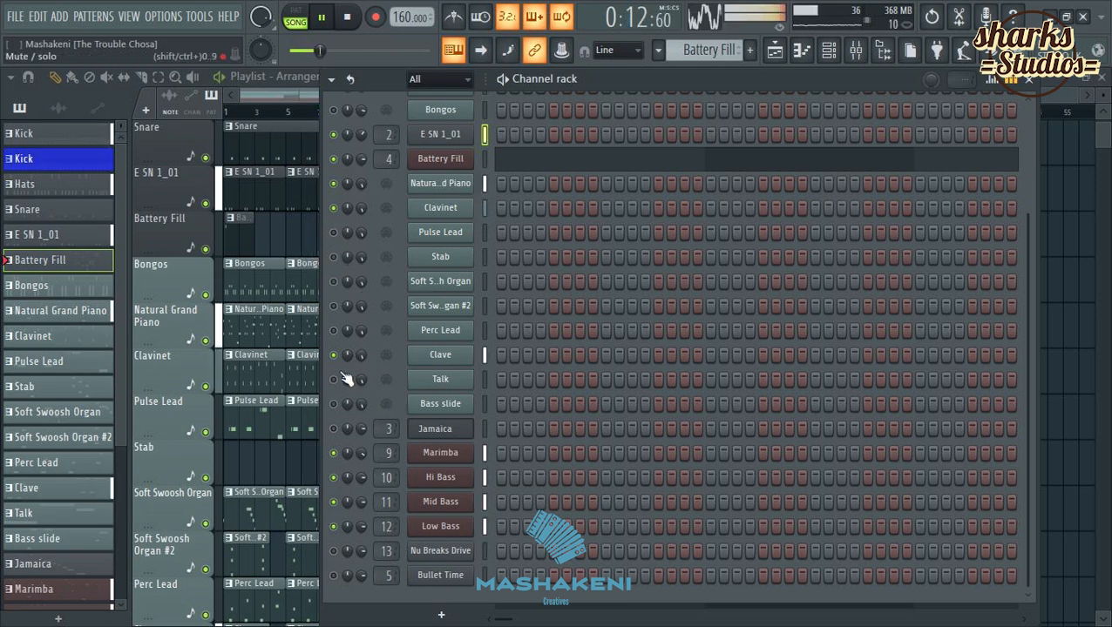
{"action": "left_click", "coordinate": [1029, 80]}
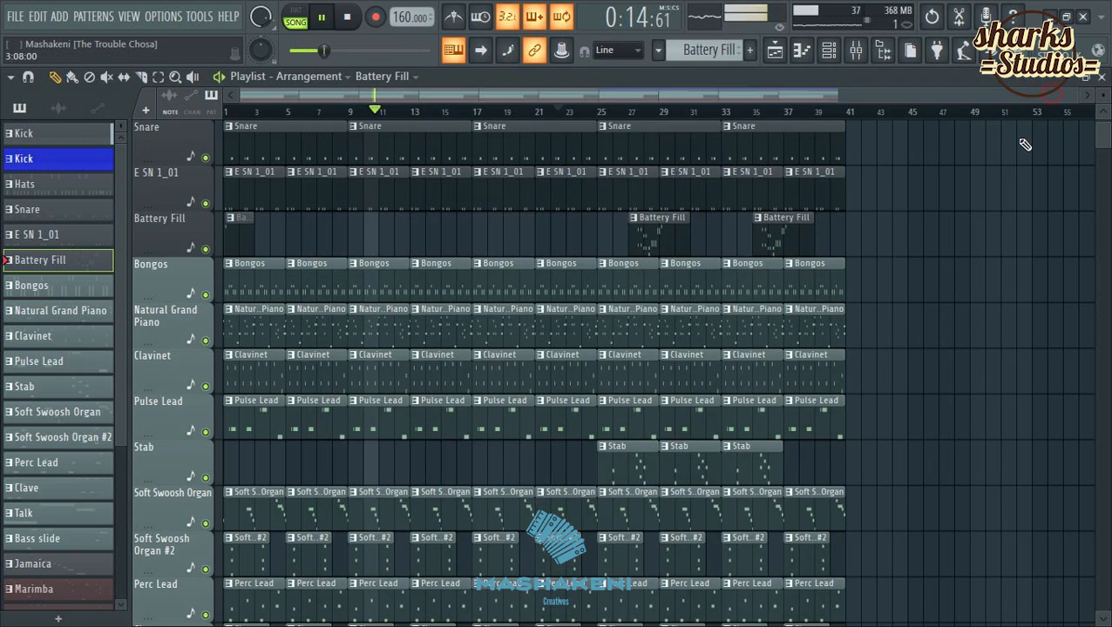
{"action": "scroll", "coordinate": [739, 118], "scroll_direction": "up", "scroll_amount": 3}
{"action": "scroll", "coordinate": [738, 119], "scroll_direction": "up", "scroll_amount": 1}
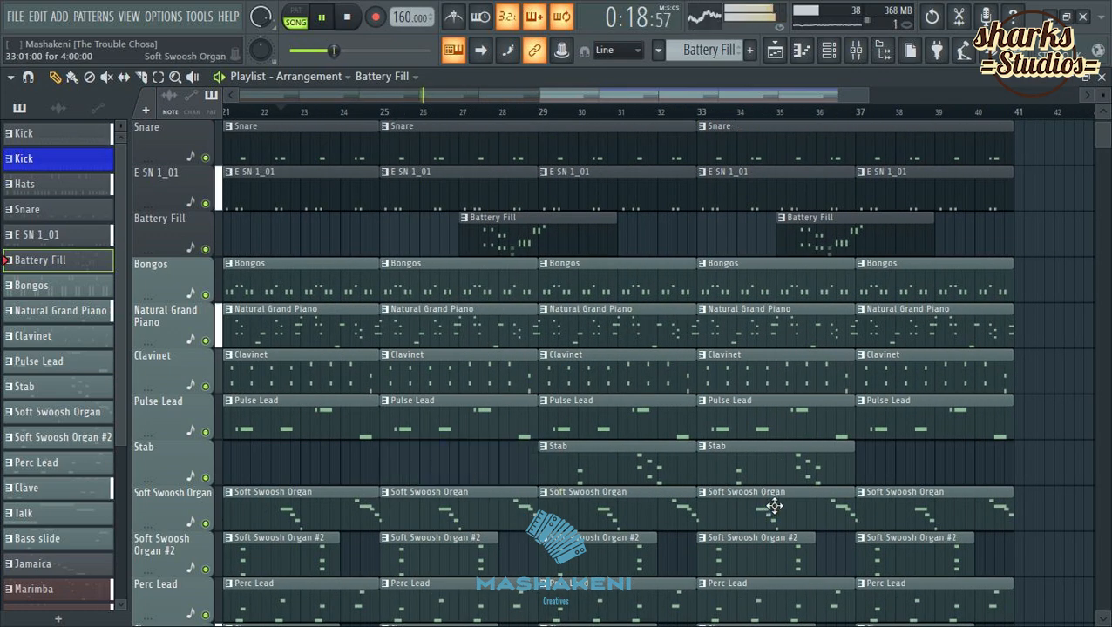
Delete the Soft Swoosh Organ #2 clip at bar 29 and trim the Soft Swoosh Organ clip there to start at bar 32.
{"action": "scroll", "coordinate": [623, 366], "scroll_direction": "down", "scroll_amount": 2}
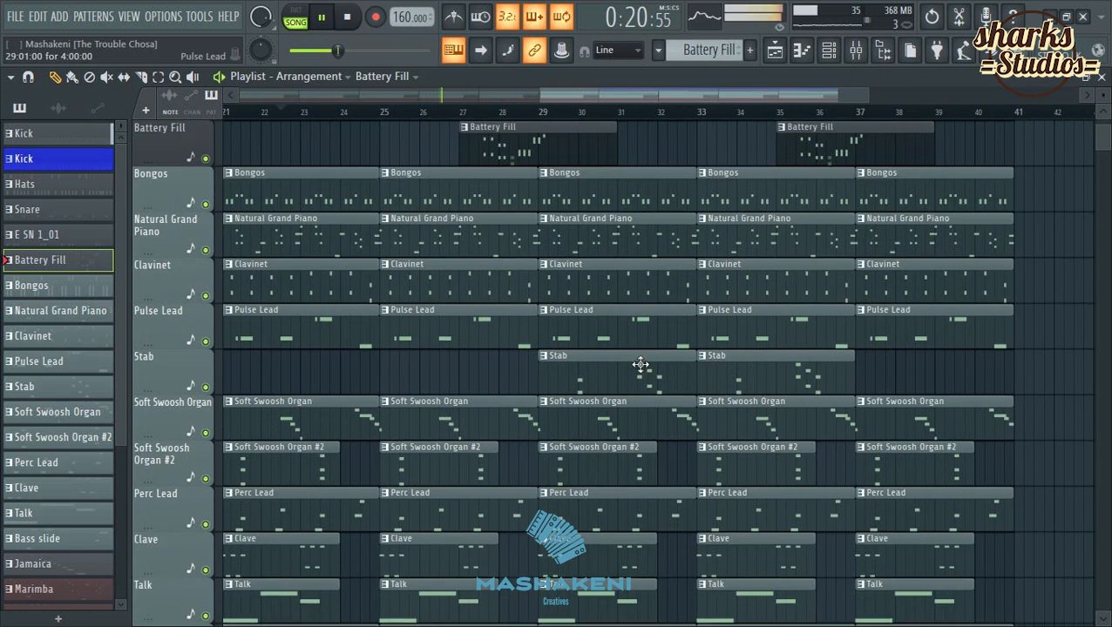
{"action": "right_click", "coordinate": [619, 462]}
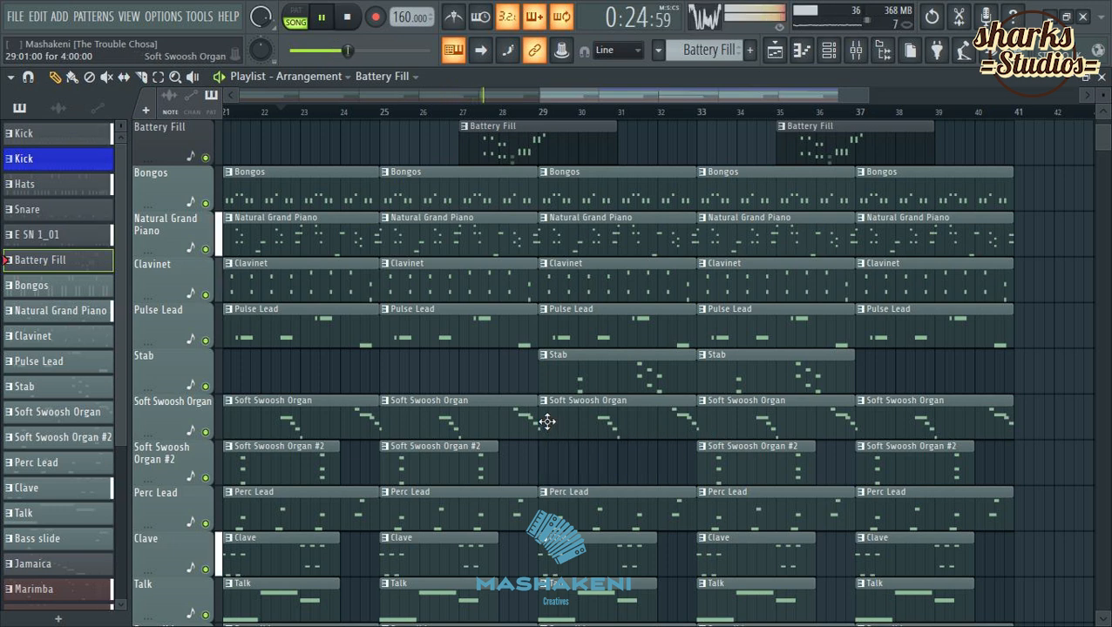
{"action": "left_click_drag", "start_coordinate": [543, 421], "coordinate": [662, 421]}
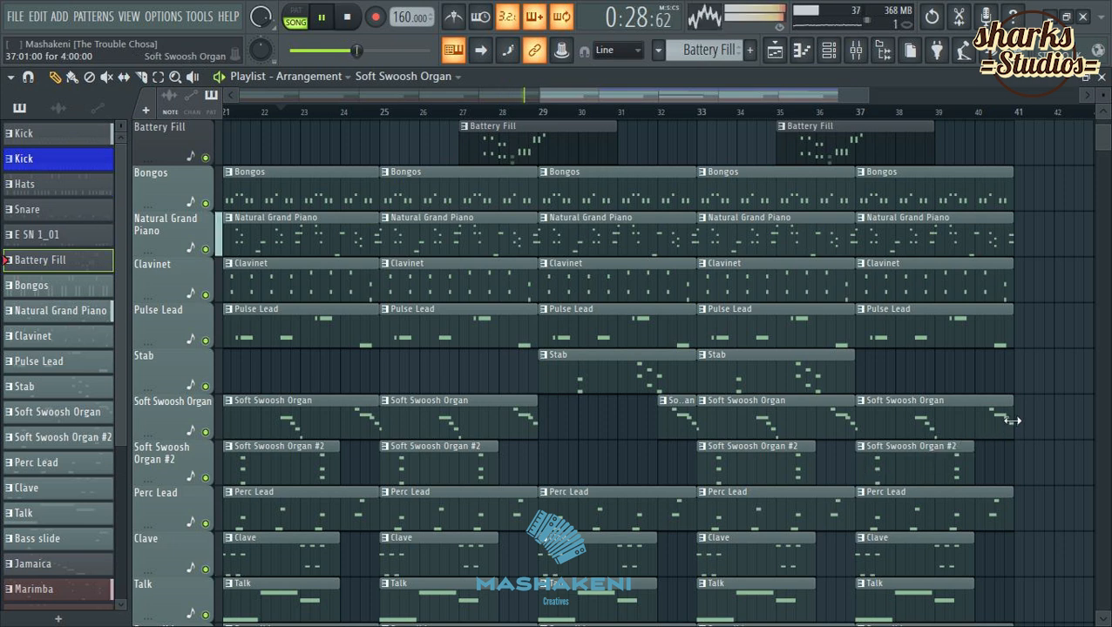
{"action": "mouse_move", "coordinate": [1010, 420]}
{"action": "left_mouse_down"}
{"action": "mouse_move", "coordinate": [880, 419]}
{"action": "mouse_move", "coordinate": [1017, 419]}
{"action": "left_mouse_up"}
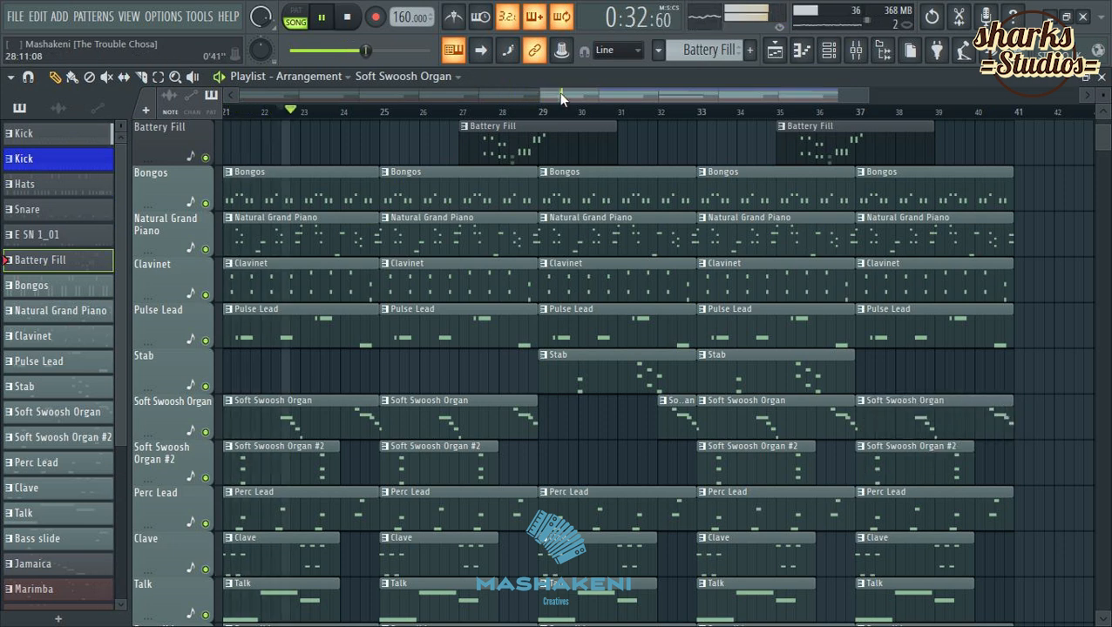
Shorten the Soft Swoosh Organ clip at bar 1 to about a quarter bar and delete the first Soft Swoosh Organ #2 clip.
{"action": "left_click_drag", "start_coordinate": [560, 94], "coordinate": [124, 164]}
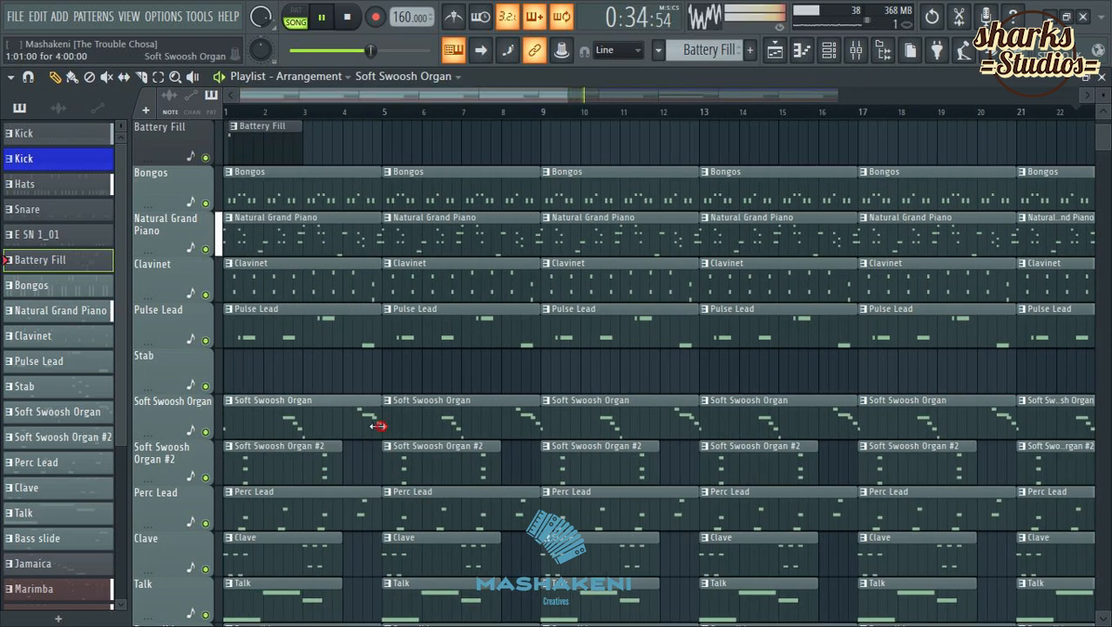
{"action": "left_click_drag", "start_coordinate": [378, 425], "coordinate": [235, 424]}
{"action": "right_click", "coordinate": [251, 473]}
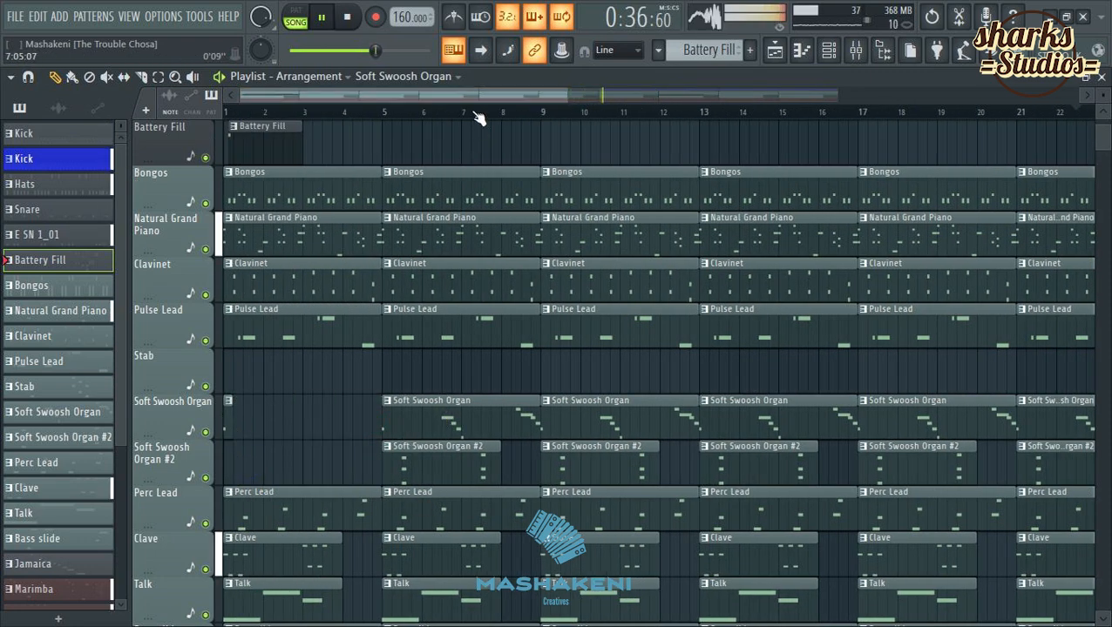
Delete the Soft Swoosh Organ #2 clips in bars 13 to 20 and the Soft Swoosh Organ clips in bars 5 to 28.
{"action": "scroll", "coordinate": [475, 116], "scroll_direction": "down", "scroll_amount": 5}
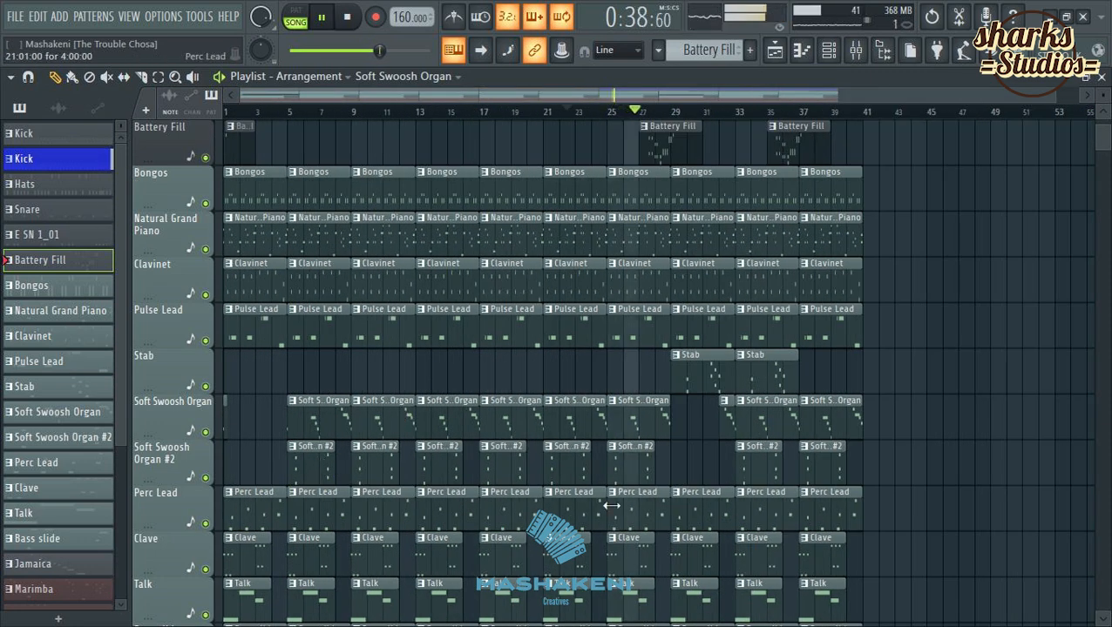
{"action": "right_click", "coordinate": [512, 476]}
{"action": "right_click", "coordinate": [442, 482]}
{"action": "right_click", "coordinate": [300, 417]}
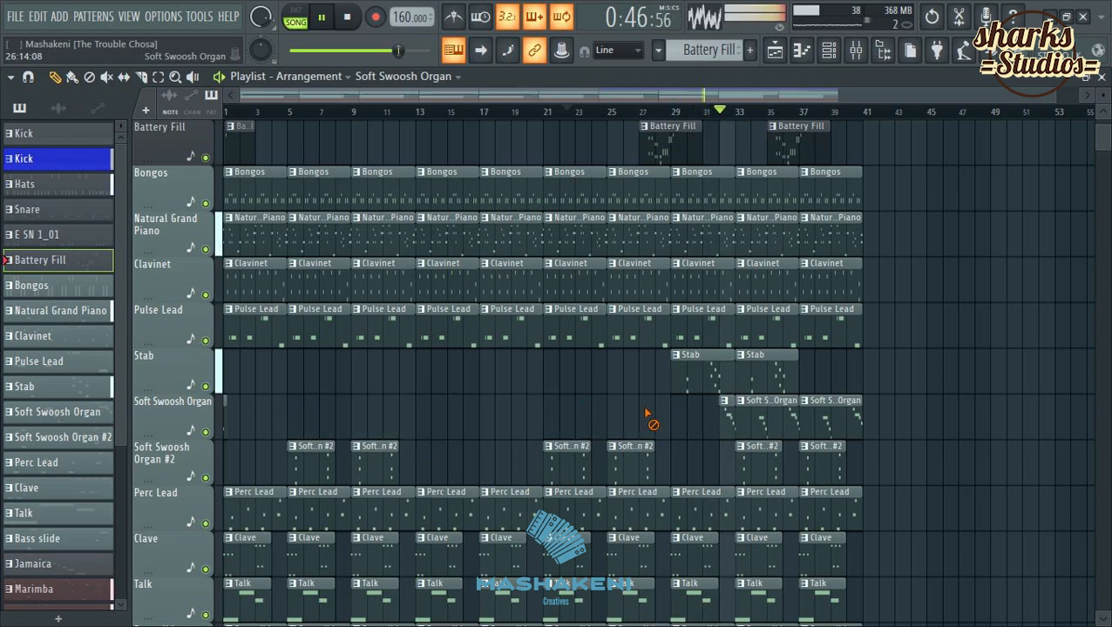
Unmute both Soft Swoosh Organ channels and rename the Soft Swoosh Organ #2 channel as Soft Swoosh Organ.
{"action": "left_click", "coordinate": [830, 50]}
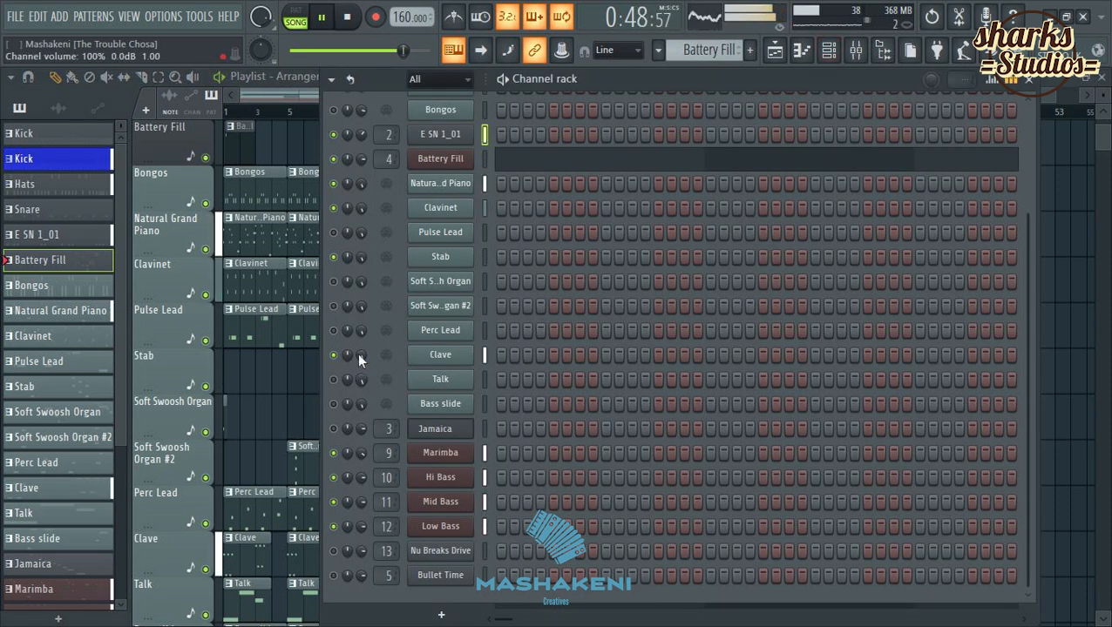
{"action": "right_click", "coordinate": [464, 305]}
{"action": "left_click", "coordinate": [551, 348]}
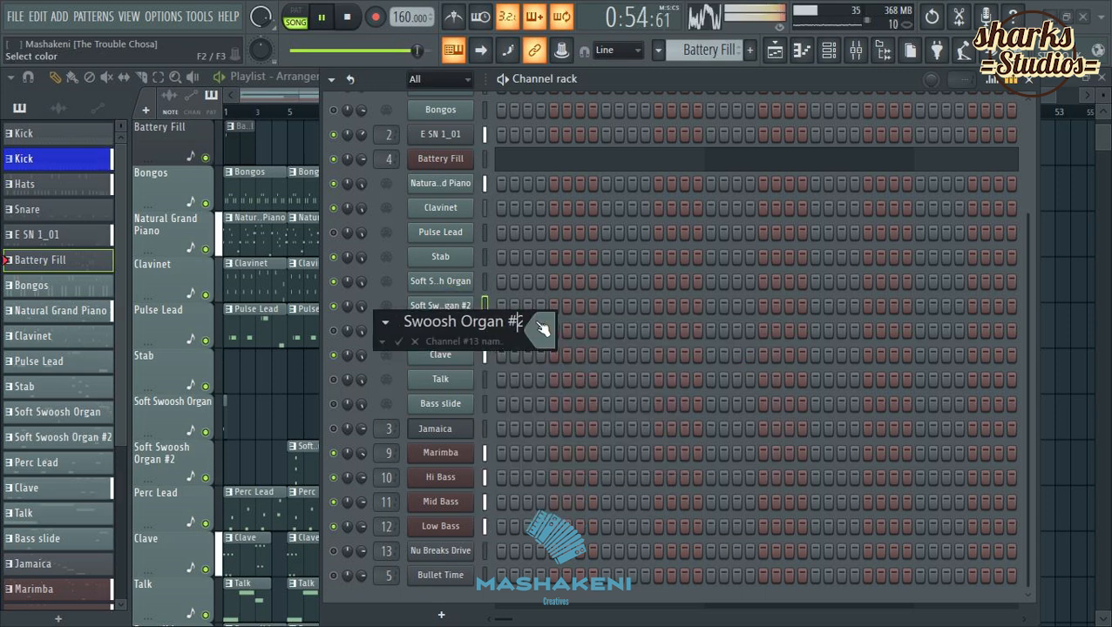
{"action": "key", "text": "BackSpace"}
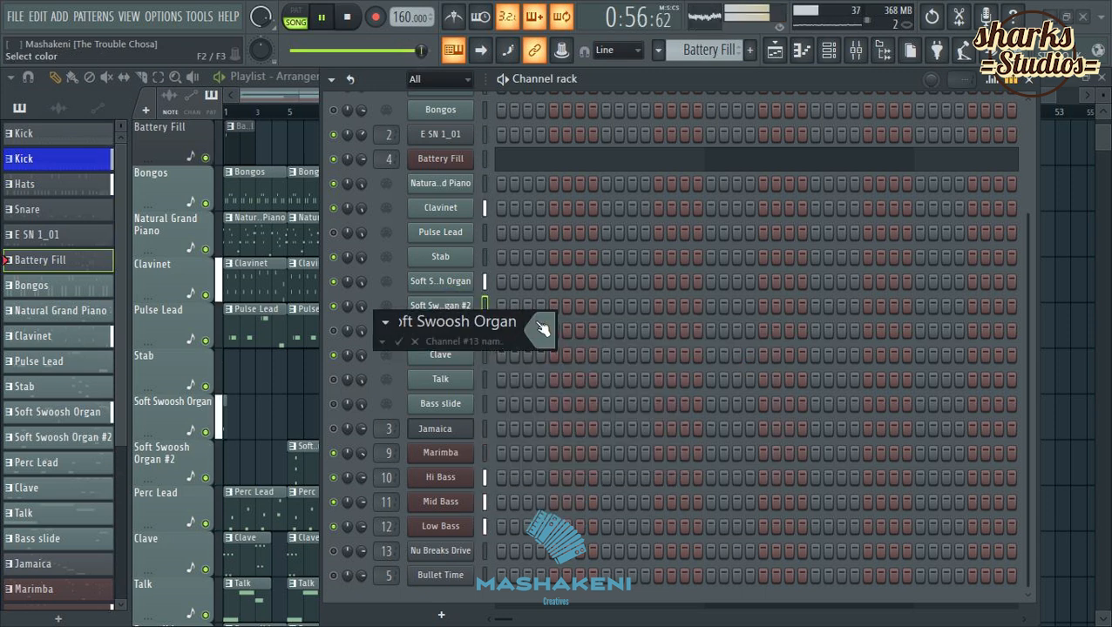
{"action": "key", "text": "Return"}
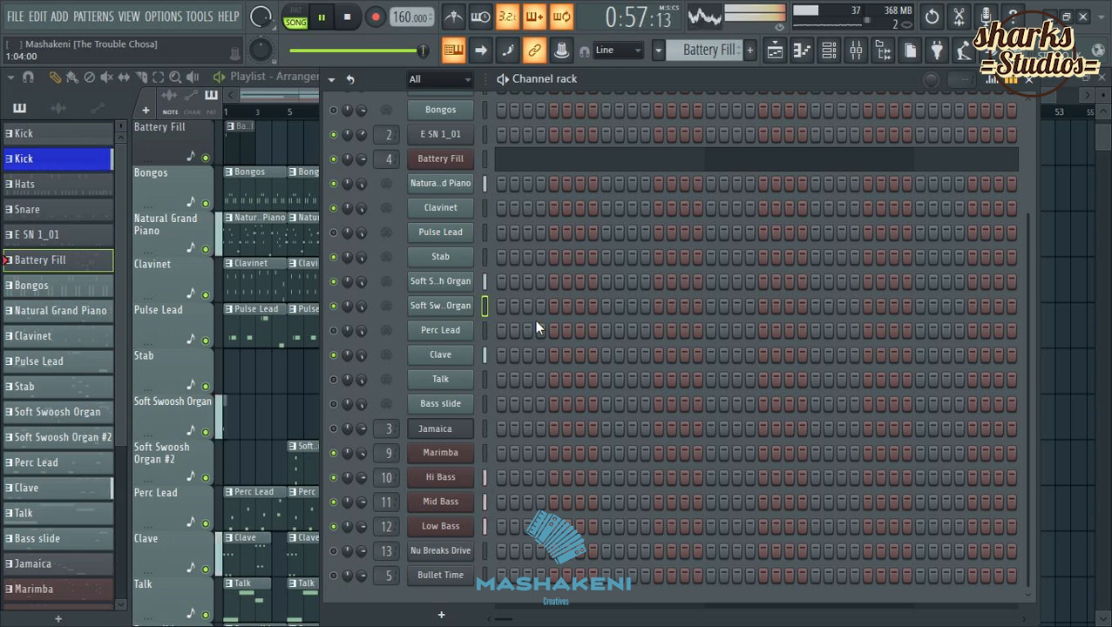
{"action": "left_click", "coordinate": [1048, 86]}
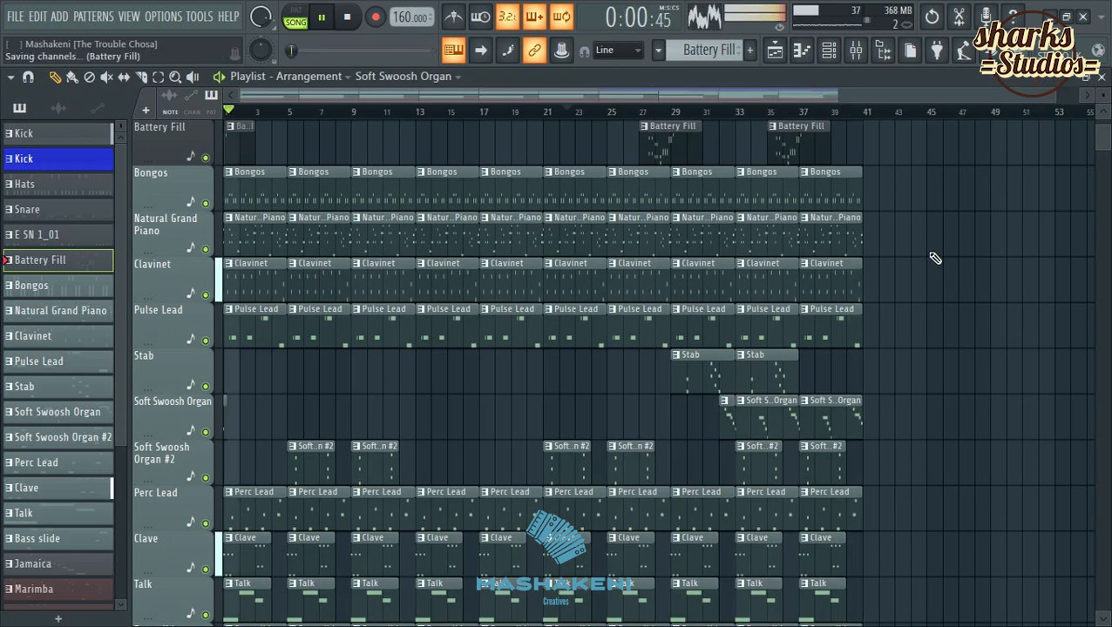
Delete the Perc Lead clips in bars 1 to 12 and bars 29 to 40.
{"action": "scroll", "coordinate": [884, 324], "scroll_direction": "down", "scroll_amount": 3}
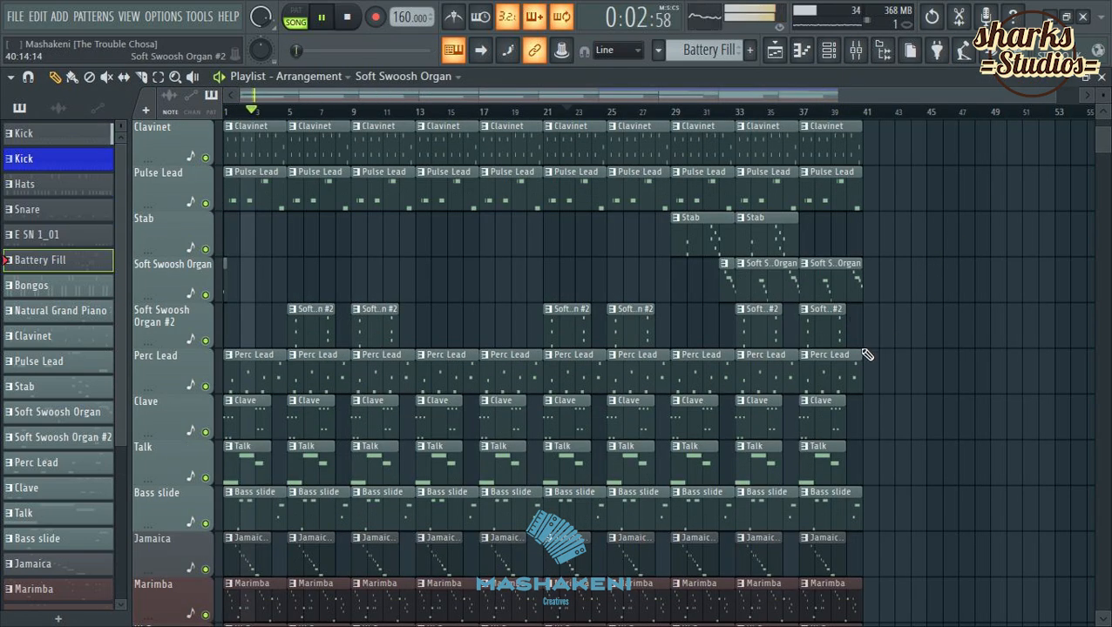
{"action": "scroll", "coordinate": [875, 354], "scroll_direction": "up", "scroll_amount": 7}
{"action": "scroll", "coordinate": [881, 356], "scroll_direction": "down", "scroll_amount": 6}
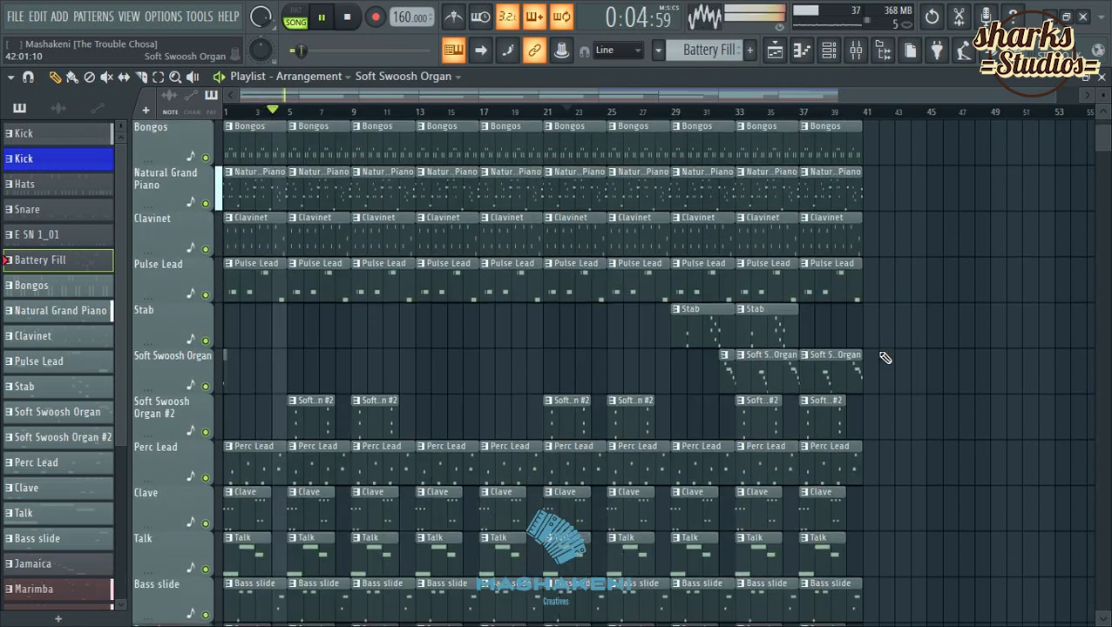
{"action": "scroll", "coordinate": [884, 357], "scroll_direction": "down", "scroll_amount": 1}
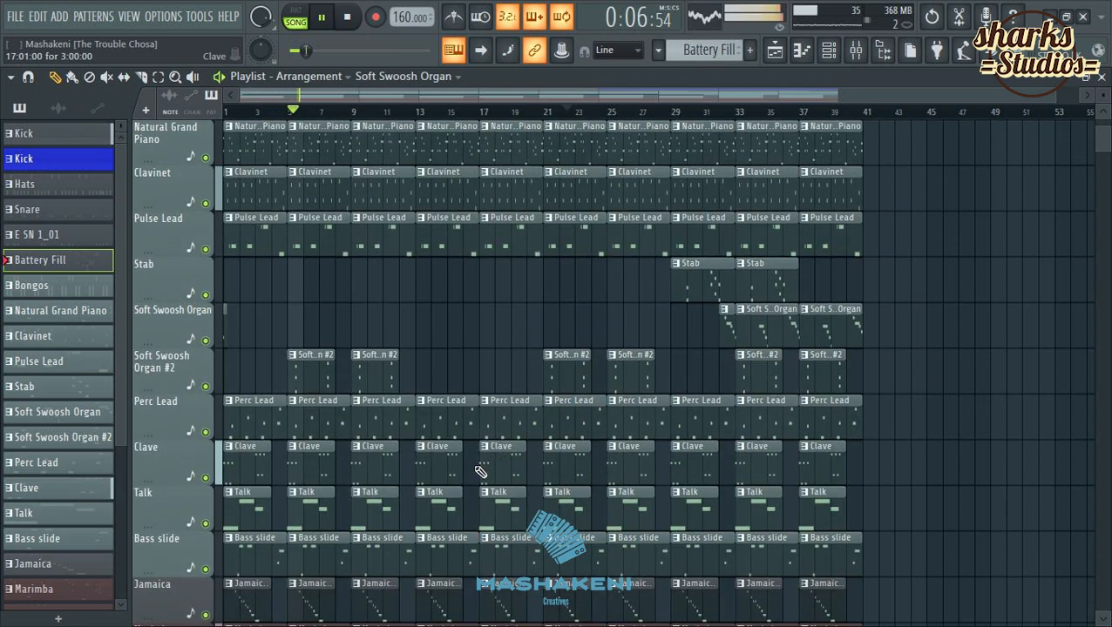
{"action": "right_click", "coordinate": [402, 434]}
{"action": "right_click", "coordinate": [318, 427]}
{"action": "right_click", "coordinate": [261, 423]}
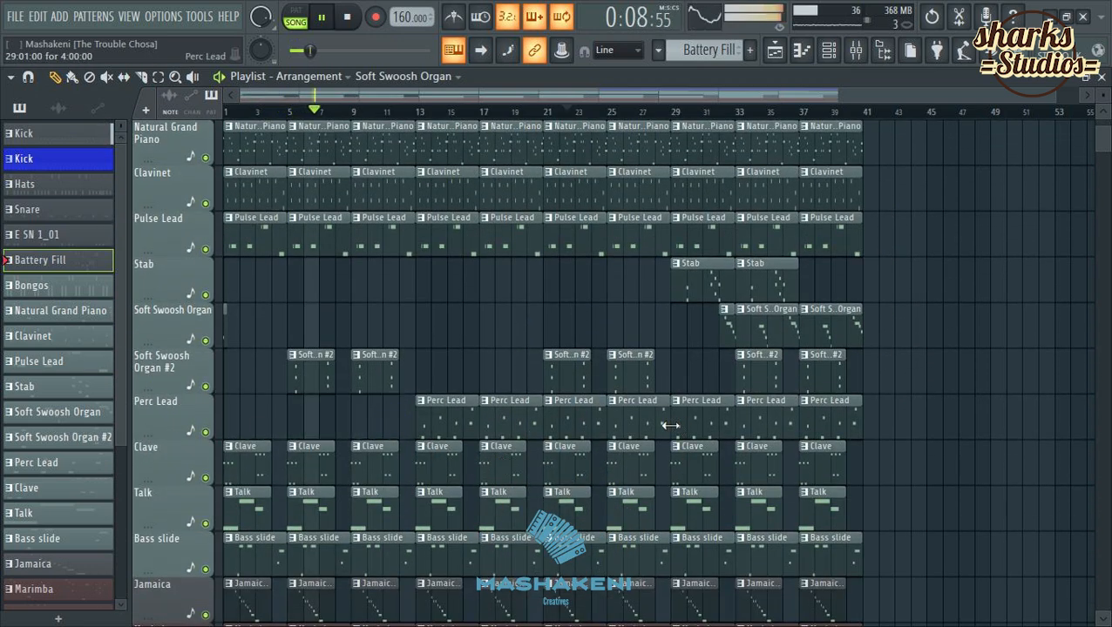
{"action": "right_click", "coordinate": [701, 425]}
{"action": "right_click", "coordinate": [767, 422]}
{"action": "right_click", "coordinate": [827, 418]}
Add a Battery Fill clip at bar 11 on the Battery Fill track and clone it for further editing.
{"action": "scroll", "coordinate": [610, 375], "scroll_direction": "up", "scroll_amount": 6}
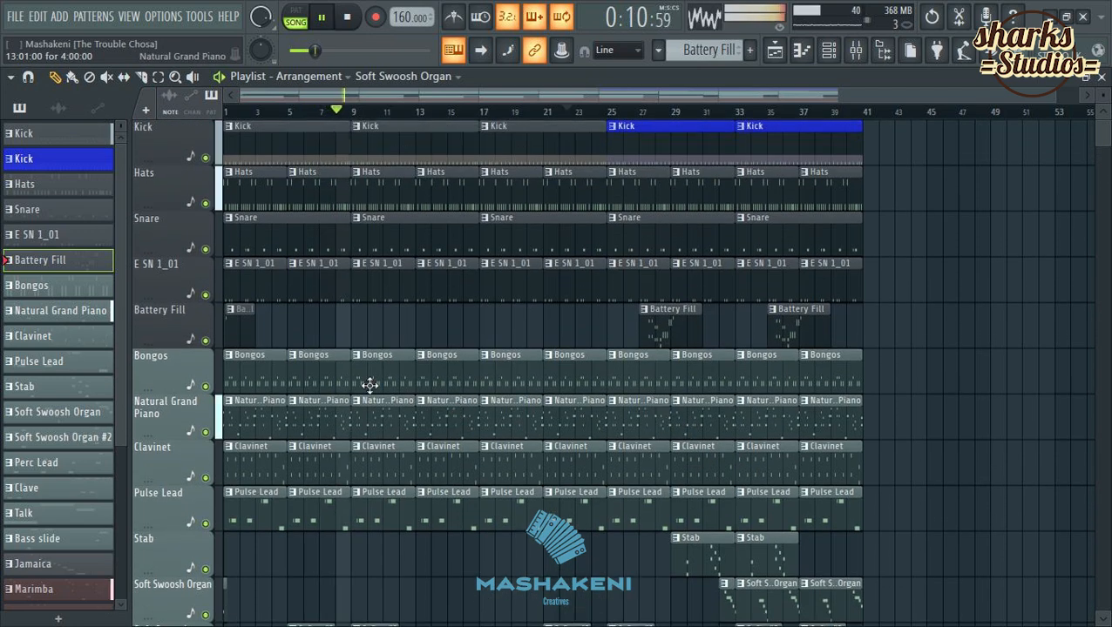
{"action": "left_click", "coordinate": [394, 333]}
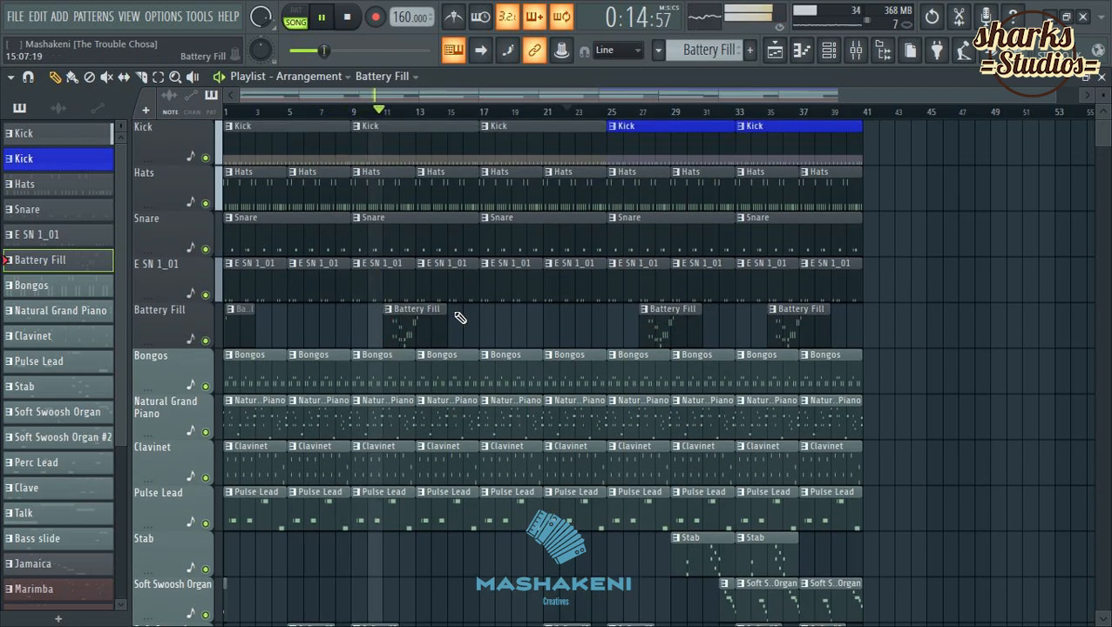
{"action": "scroll", "coordinate": [551, 352], "scroll_direction": "down", "scroll_amount": 4}
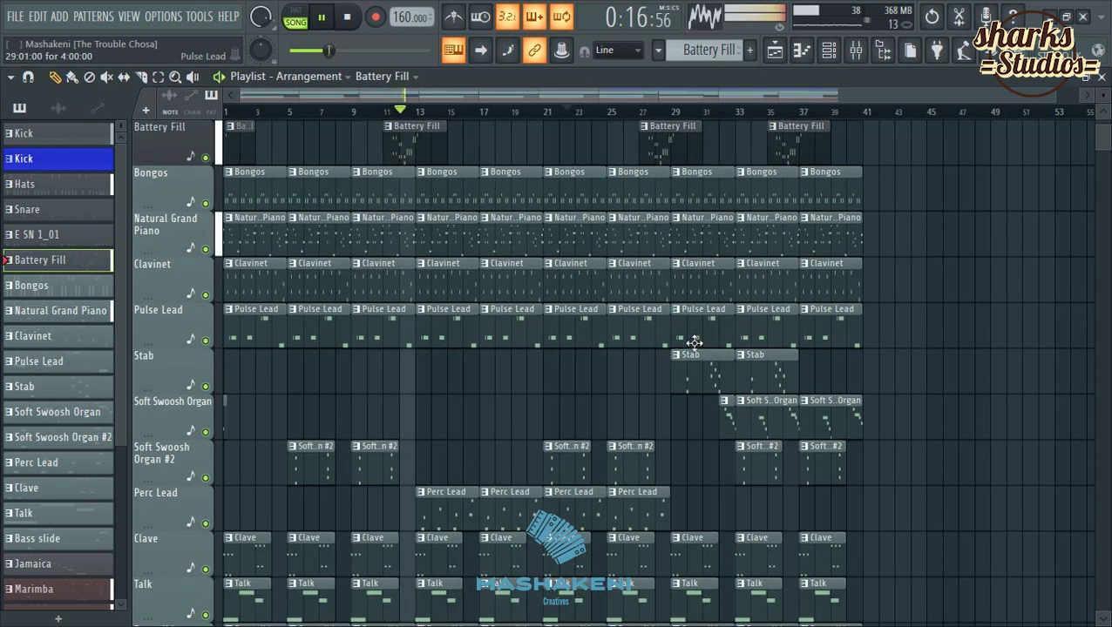
{"action": "scroll", "coordinate": [551, 348], "scroll_direction": "up", "scroll_amount": 1}
{"action": "scroll", "coordinate": [551, 327], "scroll_direction": "up", "scroll_amount": 1}
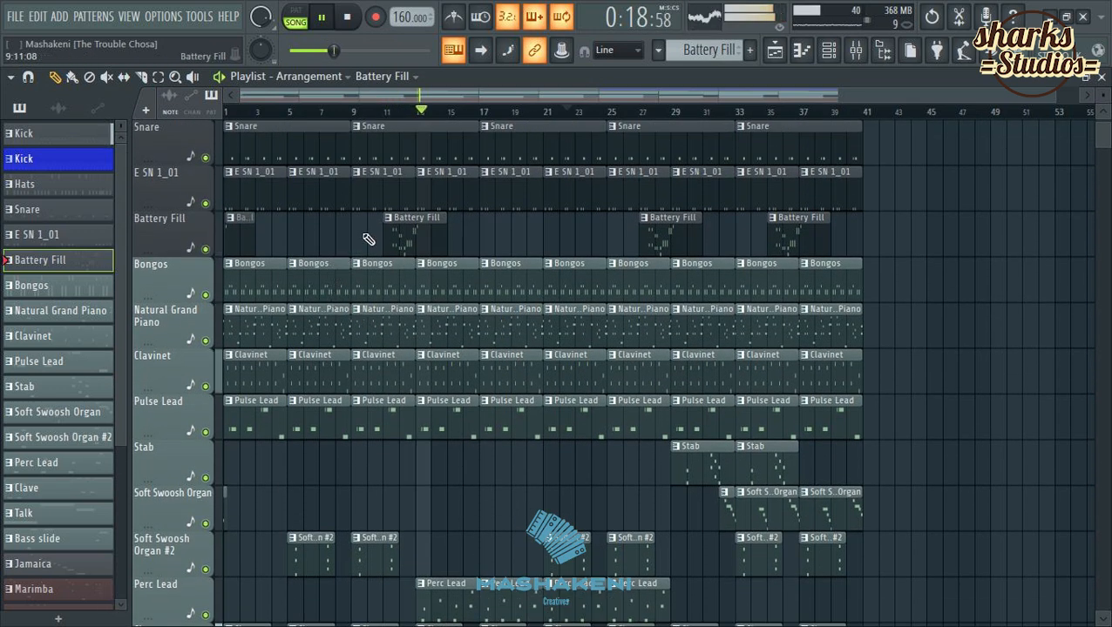
{"action": "right_click", "coordinate": [386, 225]}
{"action": "left_click", "coordinate": [422, 371]}
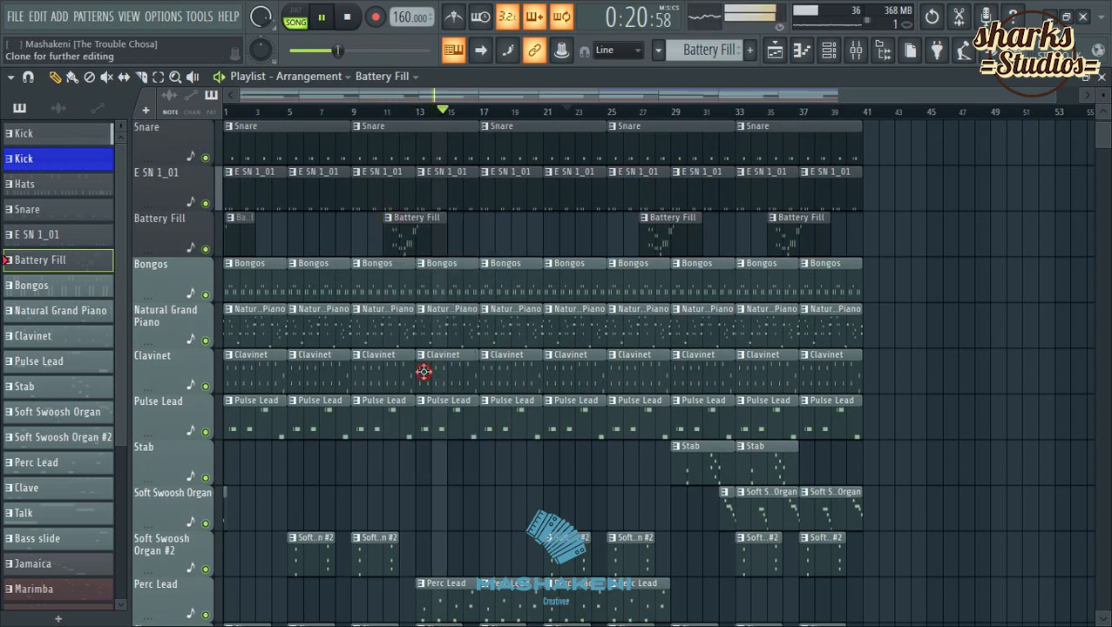
Rename the cloned pattern at bar 11 as Battery Fill and color it with green preset 5.
{"action": "right_click", "coordinate": [387, 222]}
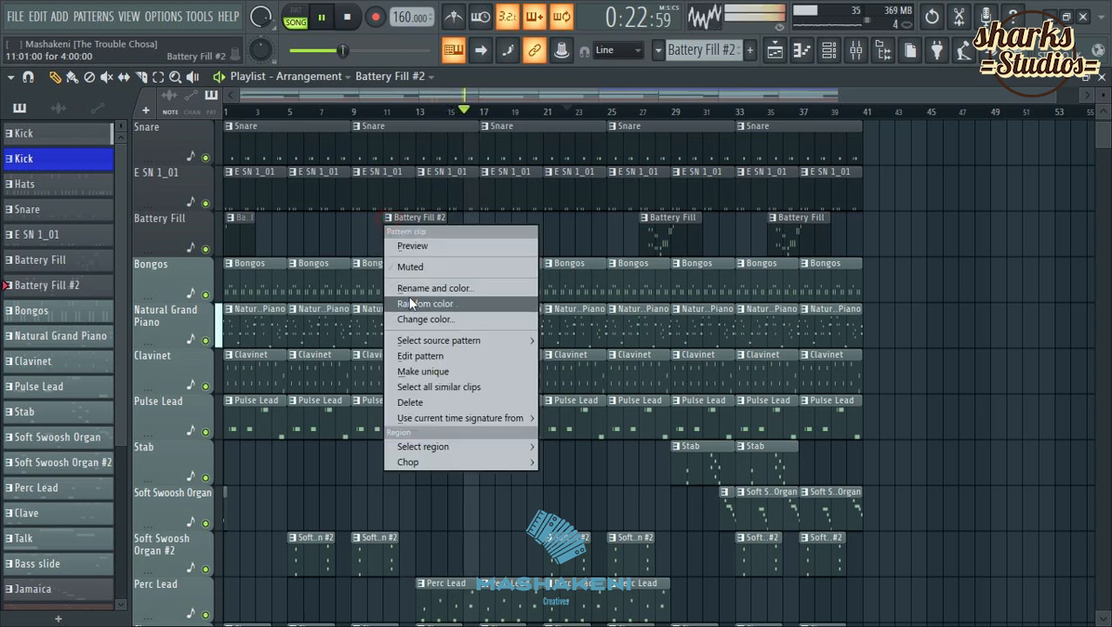
{"action": "left_click", "coordinate": [408, 293]}
{"action": "key", "text": "BackSpace"}
{"action": "key", "text": "BackSpace"}
{"action": "key", "text": "BackSpace"}
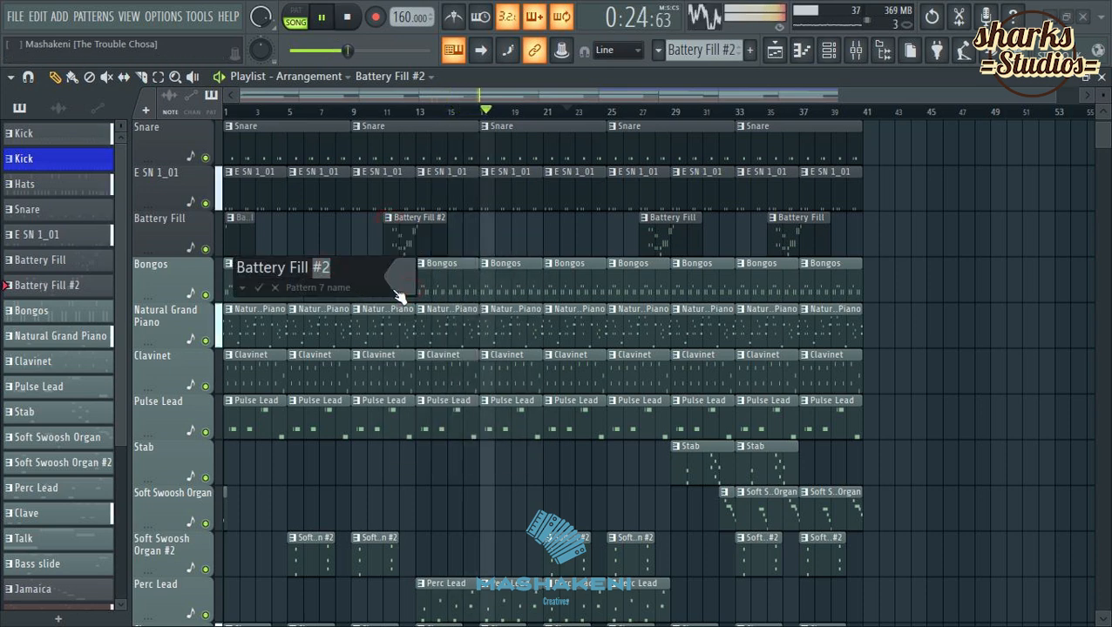
{"action": "left_click", "coordinate": [405, 287]}
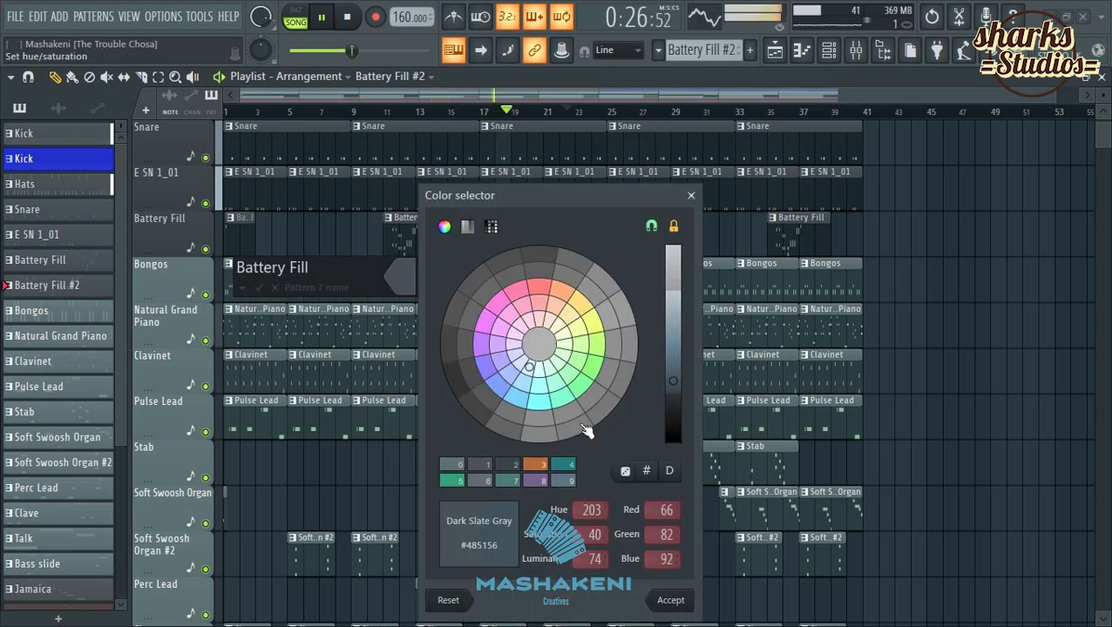
{"action": "left_click", "coordinate": [451, 480]}
{"action": "left_click", "coordinate": [676, 605]}
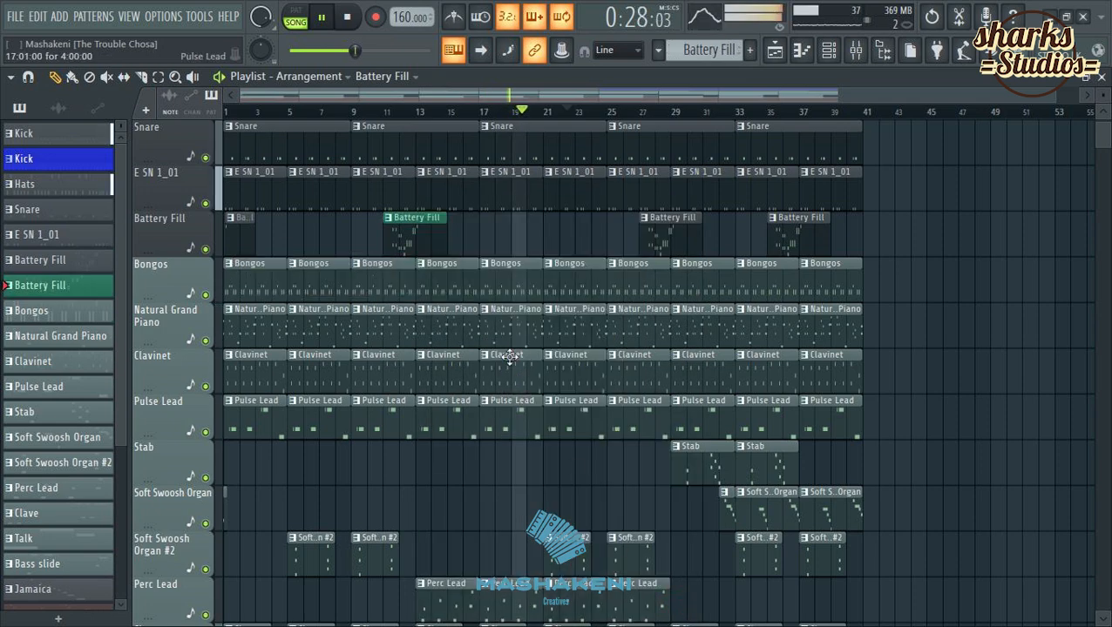
Open the green Battery Fill pattern's notes and delete every tom hit except the three on the lower Mashakeni Tom v2 row, keeping the crash.
{"action": "double_click", "coordinate": [415, 239]}
{"action": "scroll", "coordinate": [264, 114], "scroll_direction": "up", "scroll_amount": 1}
{"action": "scroll", "coordinate": [265, 114], "scroll_direction": "up", "scroll_amount": 1}
{"action": "left_click_drag", "start_coordinate": [301, 96], "coordinate": [32, 233]}
{"action": "scroll", "coordinate": [854, 378], "scroll_direction": "down", "scroll_amount": 8}
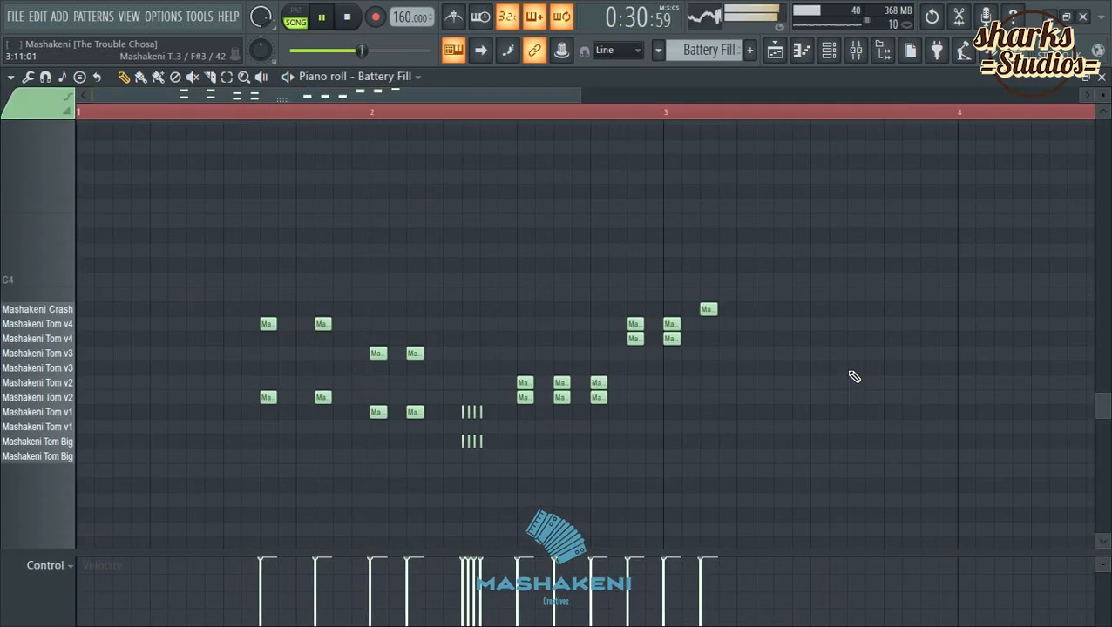
{"action": "scroll", "coordinate": [645, 418], "scroll_direction": "up", "scroll_amount": 2}
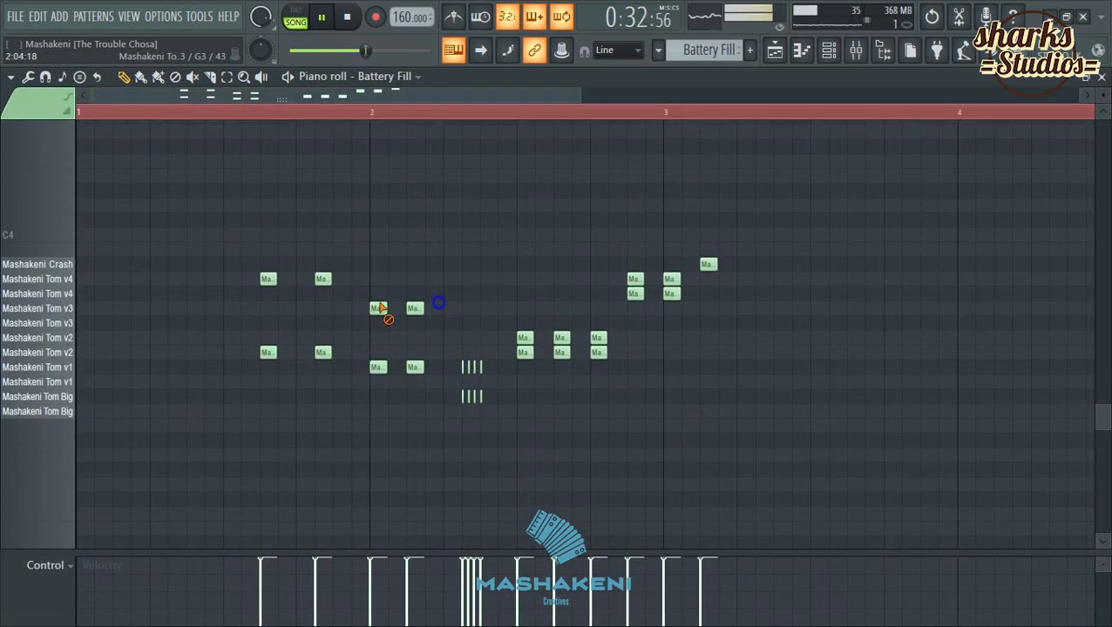
{"action": "right_click", "coordinate": [463, 396]}
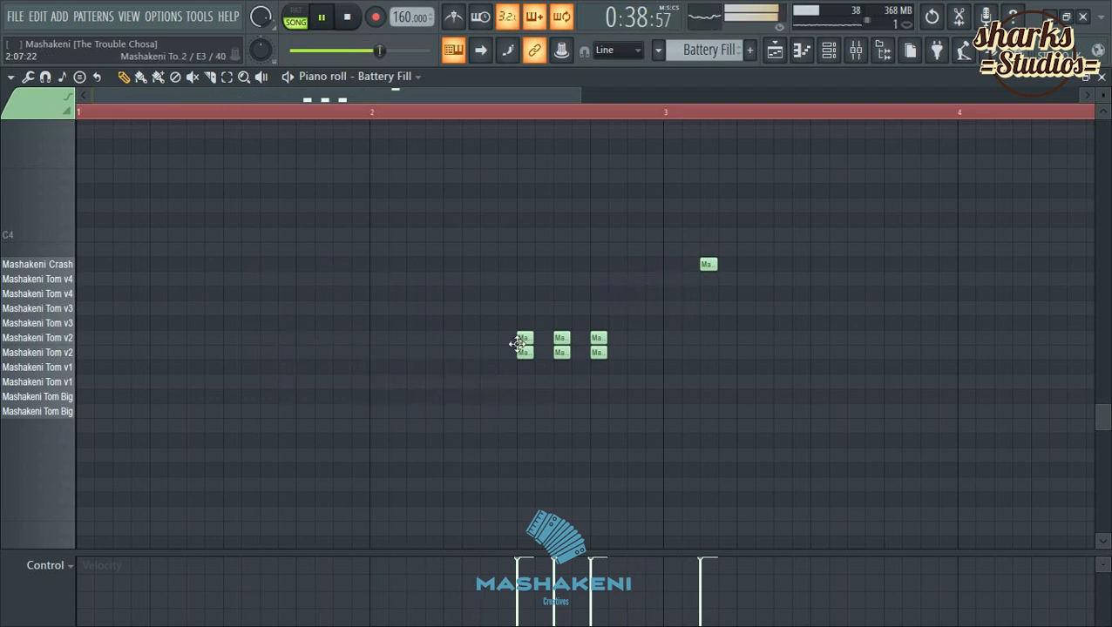
{"action": "right_click", "coordinate": [597, 337]}
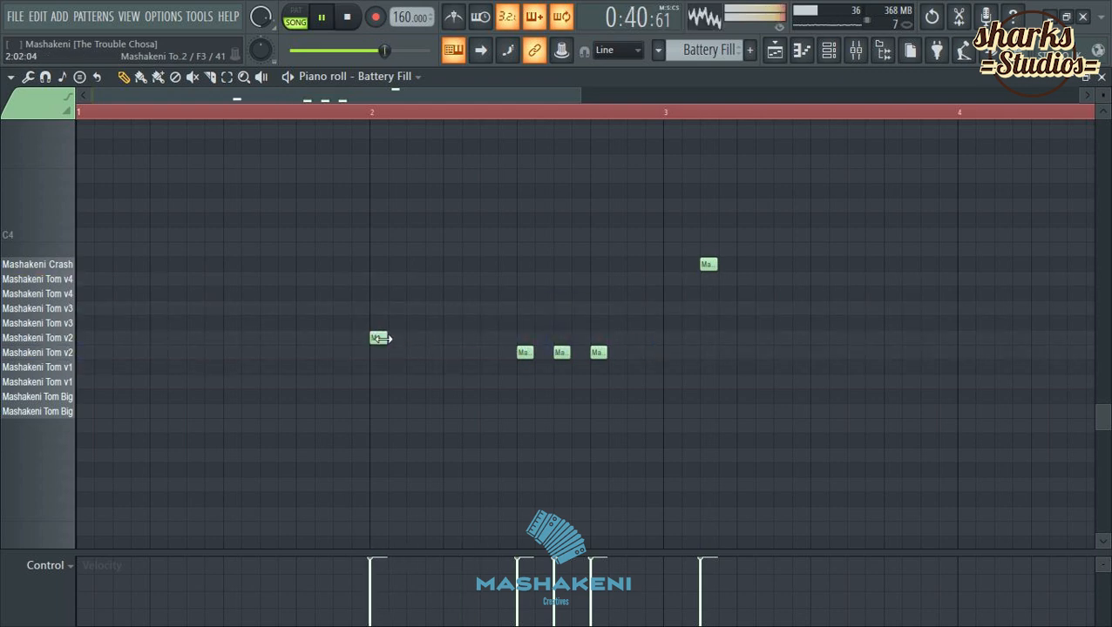
Stretch the upper Mashakeni Tom v2 note from bar 2 up to the crash and chop it into fast repeats with the arpeggiator.
{"action": "left_click_drag", "start_coordinate": [386, 338], "coordinate": [698, 332]}
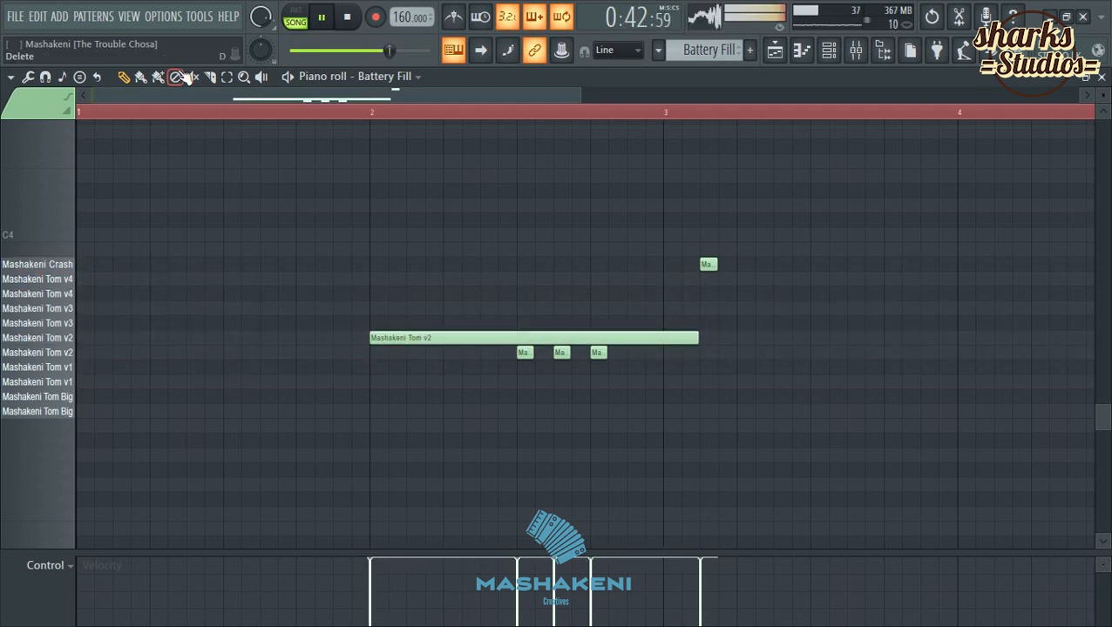
{"action": "left_click", "coordinate": [495, 339]}
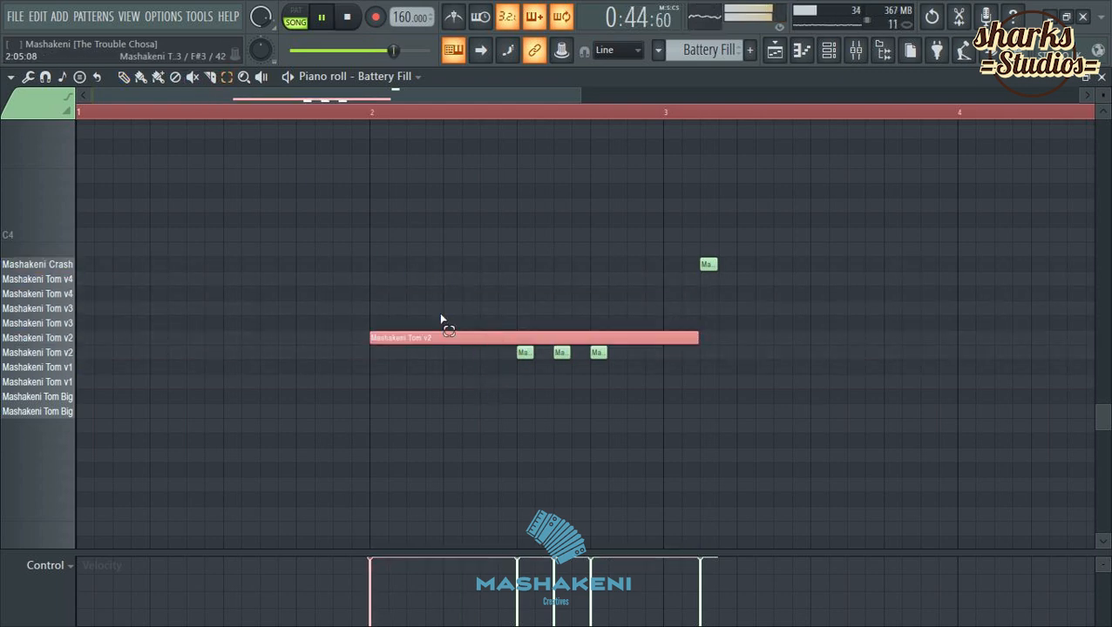
{"action": "key", "text": "alt+a"}
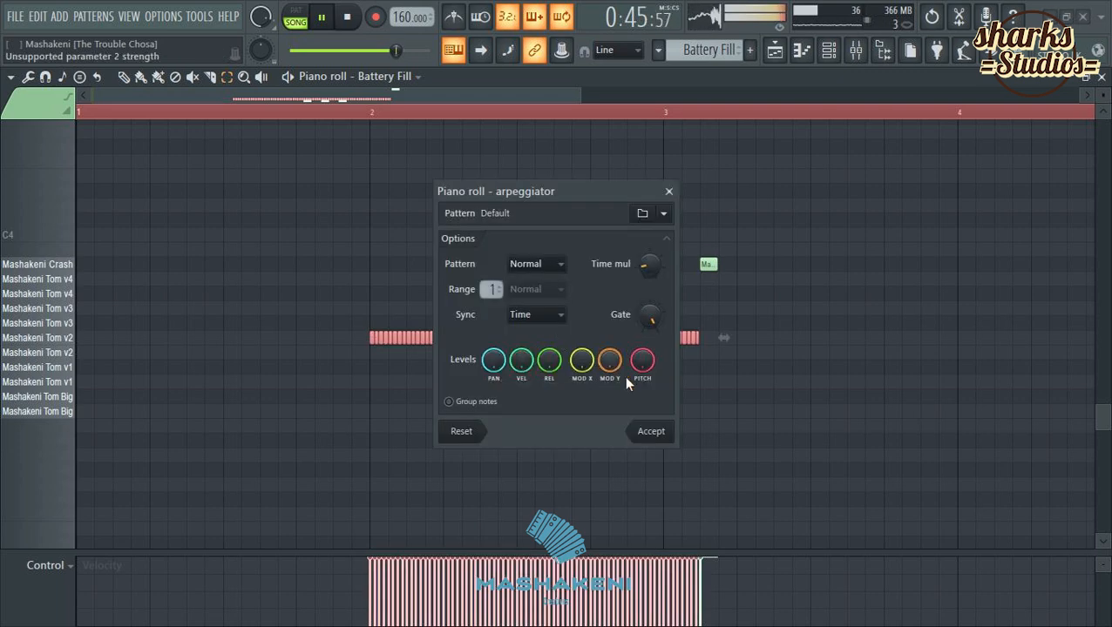
{"action": "left_click", "coordinate": [645, 432]}
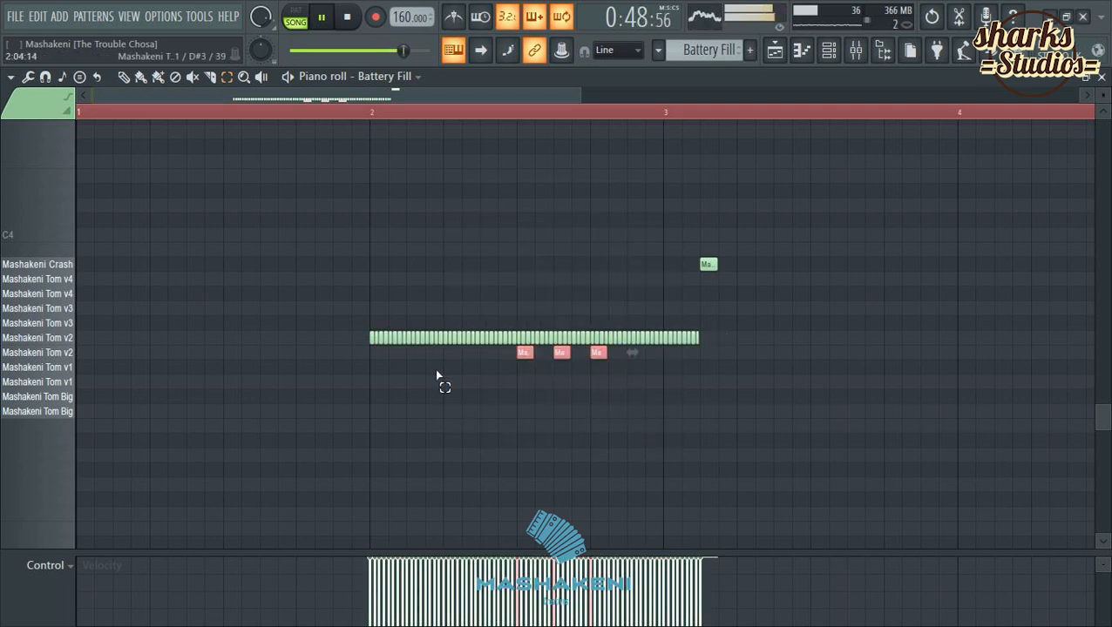
Delete the three remaining lower Tom v2 hits and duplicate the chopped Tom v2 notes onto that row.
{"action": "key", "text": "Delete"}
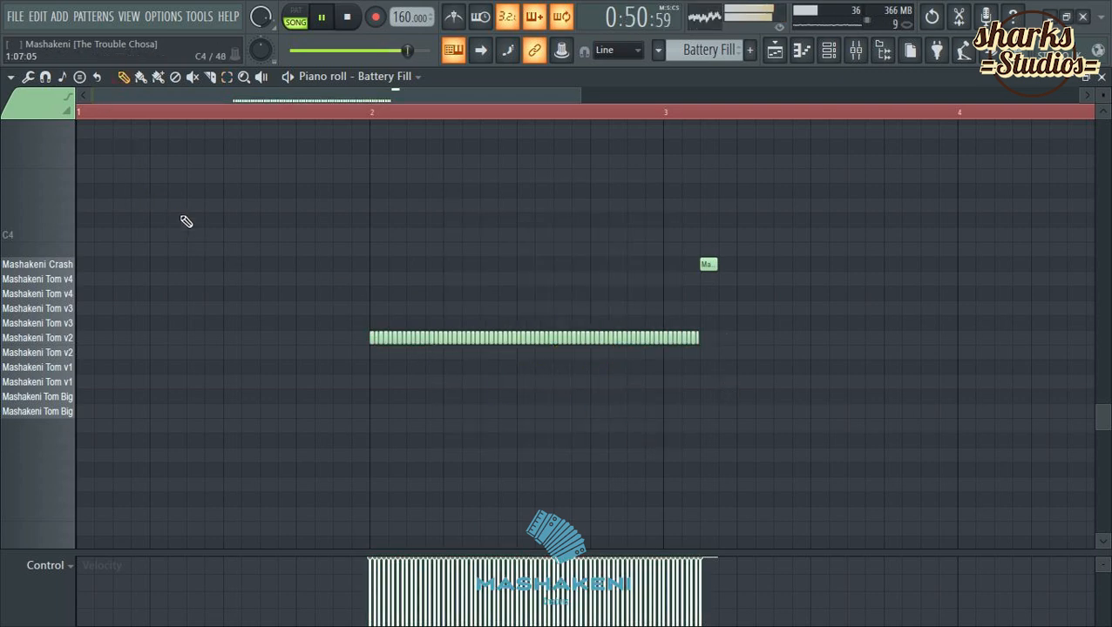
{"action": "left_click_drag", "start_coordinate": [749, 328], "coordinate": [142, 349]}
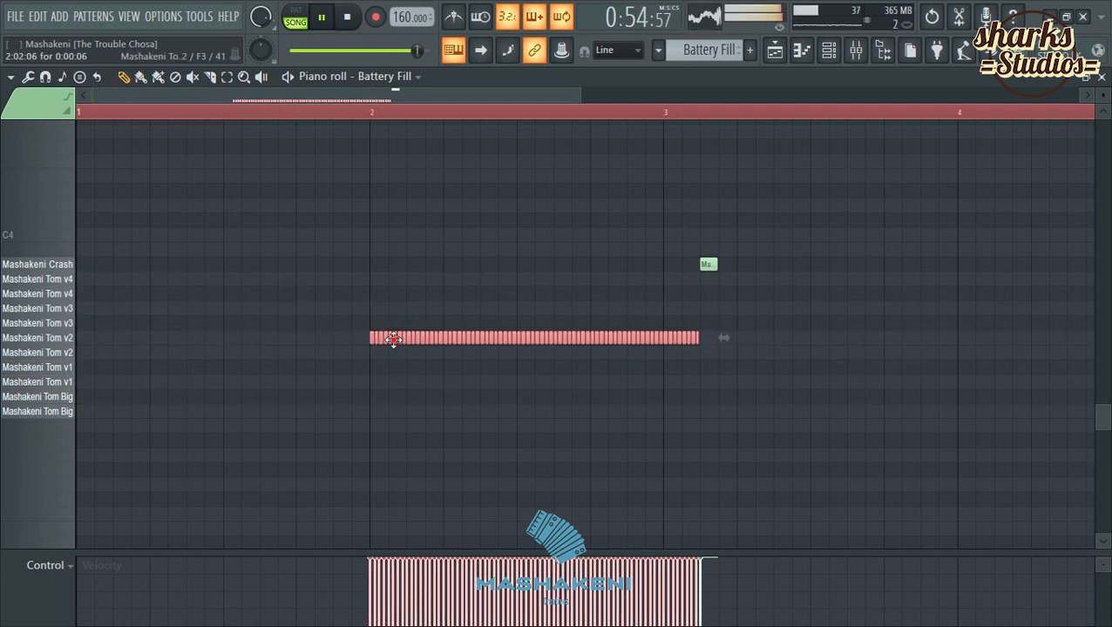
{"action": "left_click_drag", "start_coordinate": [393, 340], "coordinate": [413, 349]}
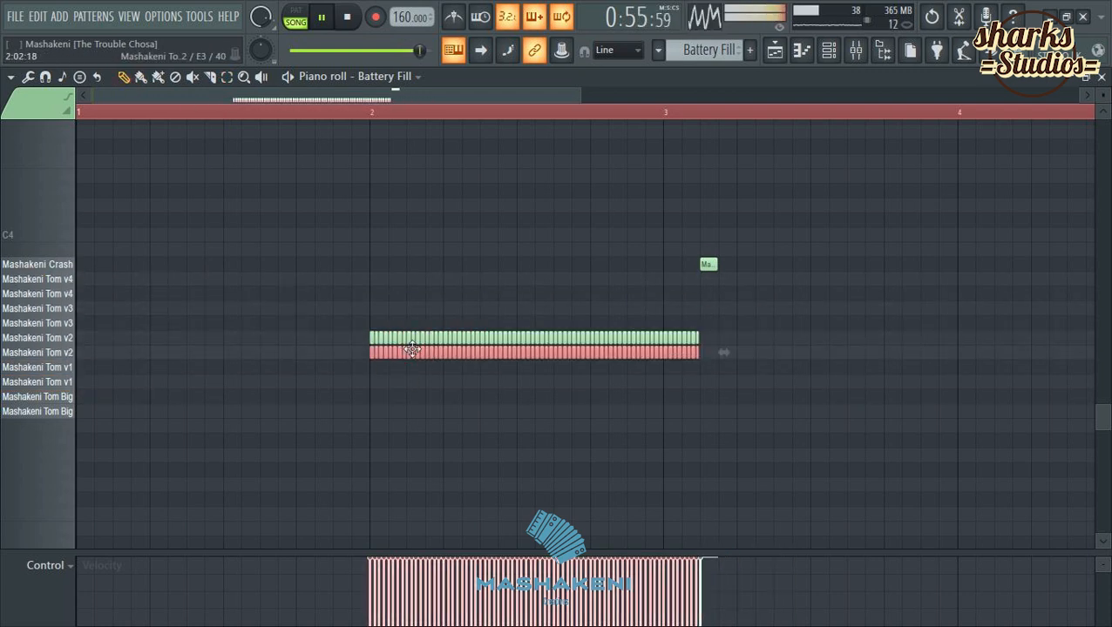
Listen to the new fill in the playlist from just before bar 9 and check its pattern in the channel rack.
{"action": "left_click", "coordinate": [1100, 78]}
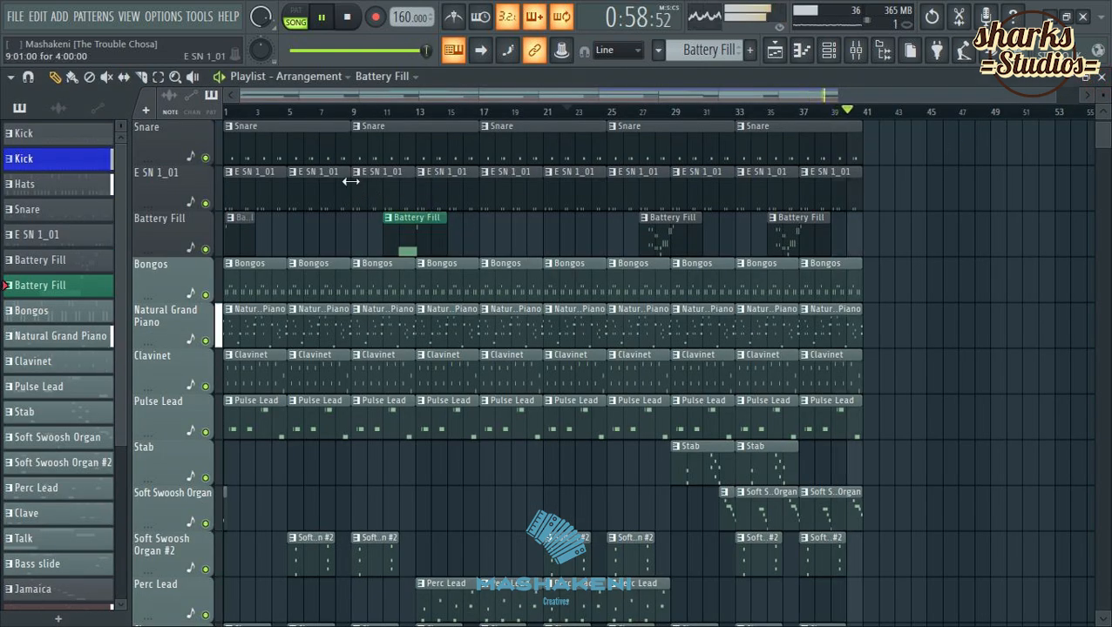
{"action": "left_click", "coordinate": [350, 114]}
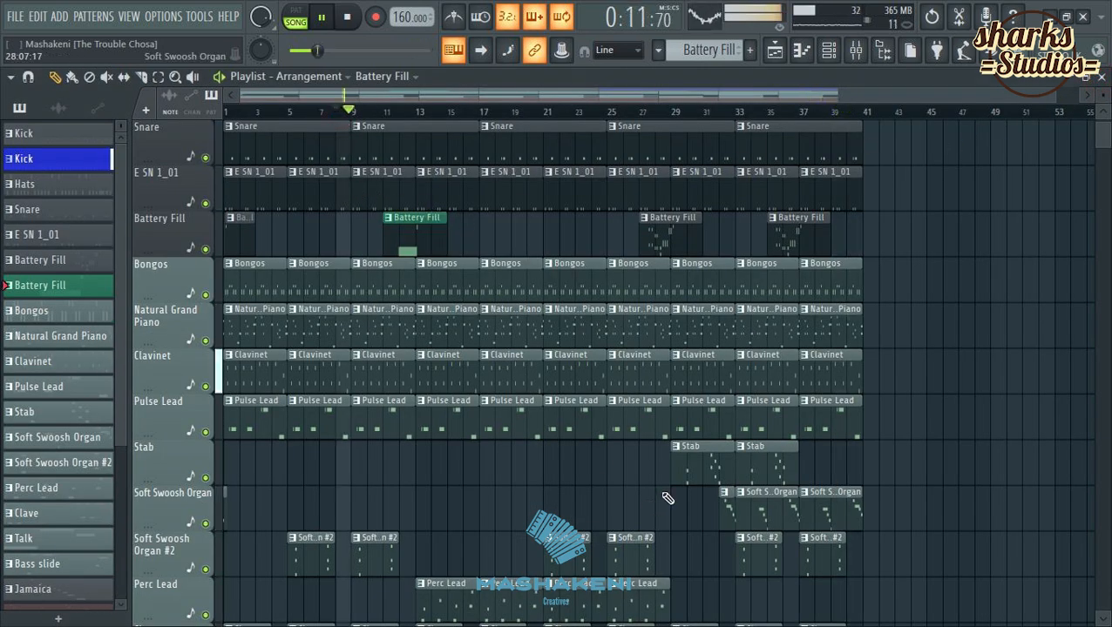
{"action": "left_click", "coordinate": [829, 50]}
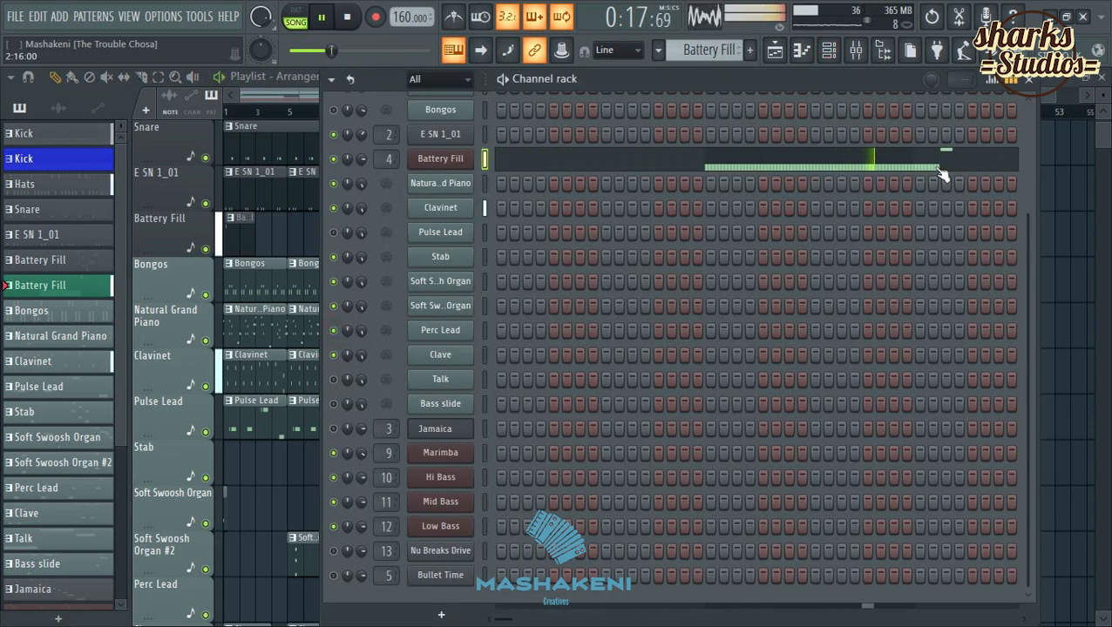
{"action": "left_click", "coordinate": [1029, 80]}
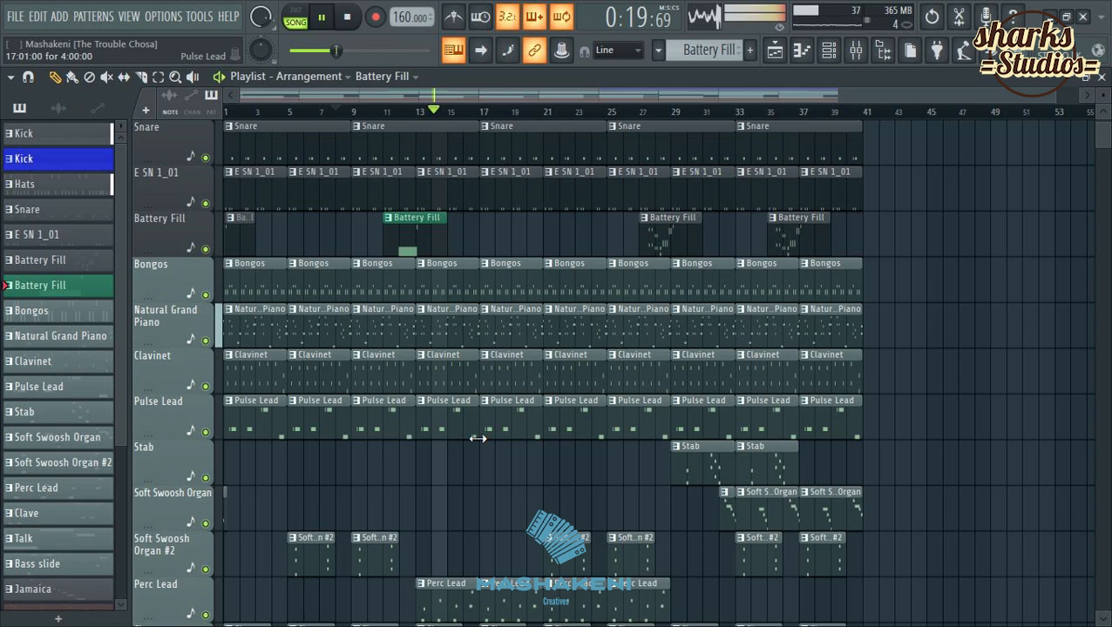
Replace the two chopped Tom v2 rows in the green Battery Fill with one long upper Tom v2 note from bar 2 to the crash.
{"action": "double_click", "coordinate": [403, 240]}
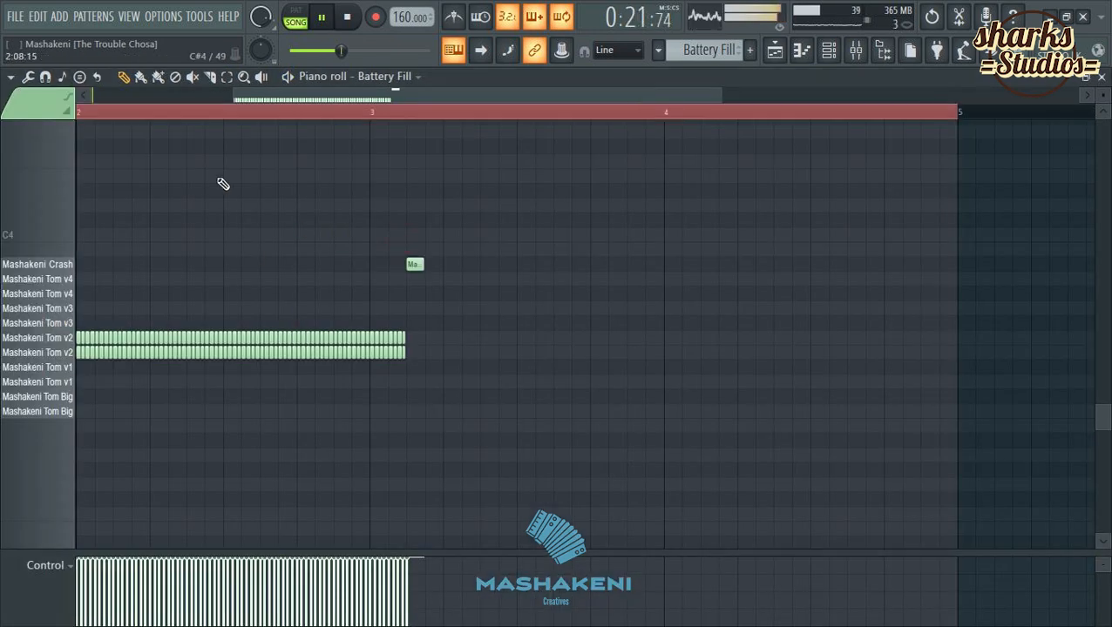
{"action": "scroll", "coordinate": [338, 129], "scroll_direction": "up", "scroll_amount": 3}
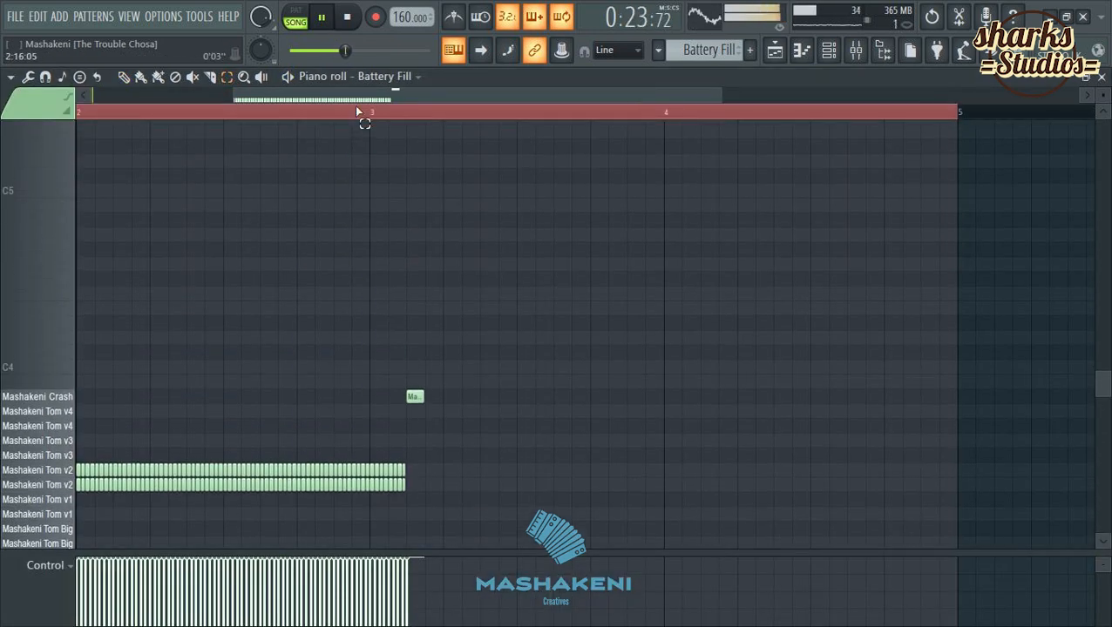
{"action": "scroll", "coordinate": [355, 108], "scroll_direction": "up", "scroll_amount": 2}
{"action": "scroll", "coordinate": [422, 93], "scroll_direction": "up", "scroll_amount": 2}
{"action": "scroll", "coordinate": [660, 298], "scroll_direction": "down", "scroll_amount": 3}
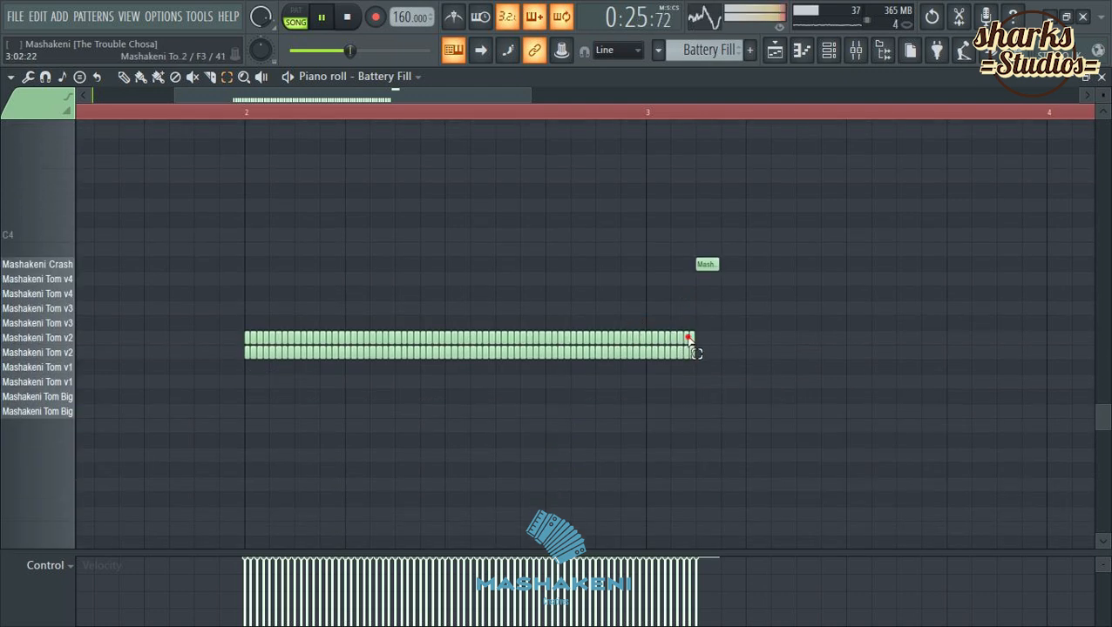
{"action": "left_click_drag", "start_coordinate": [688, 338], "coordinate": [248, 343]}
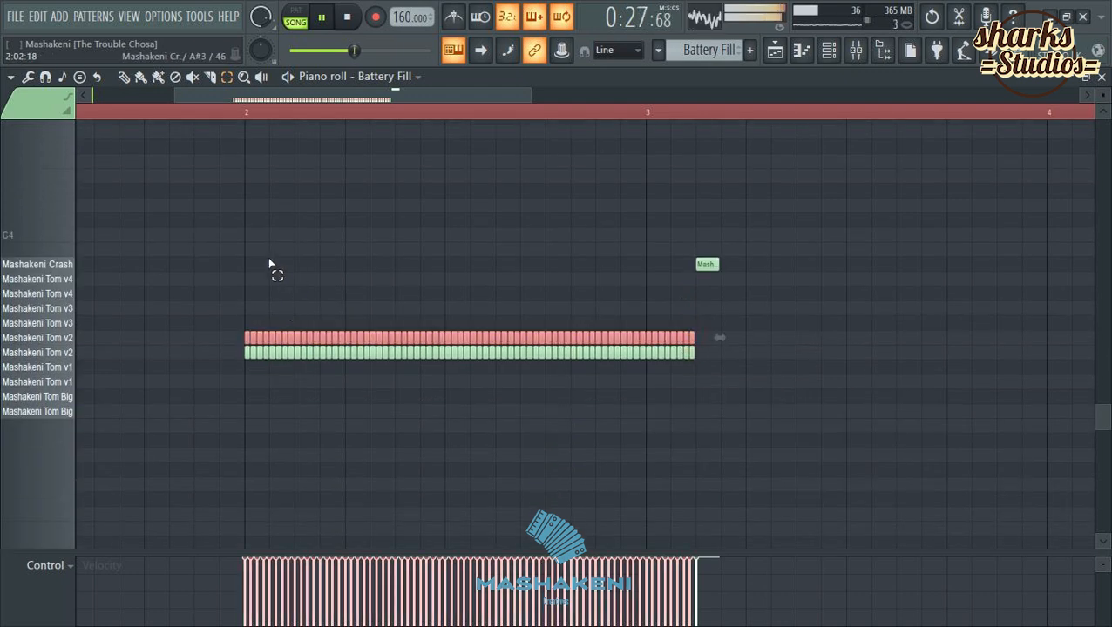
{"action": "key", "text": "Delete"}
{"action": "left_click", "coordinate": [251, 343]}
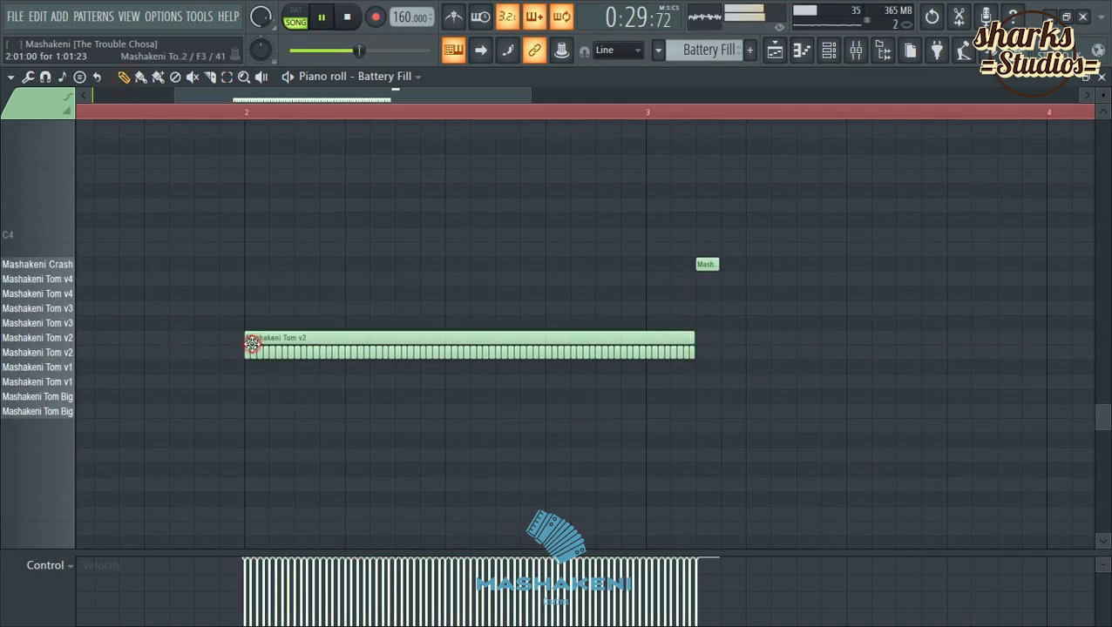
{"action": "mouse_move", "coordinate": [655, 357]}
{"action": "left_mouse_down"}
{"action": "mouse_move", "coordinate": [397, 378]}
{"action": "mouse_move", "coordinate": [318, 364]}
{"action": "mouse_move", "coordinate": [348, 353]}
{"action": "left_mouse_up"}
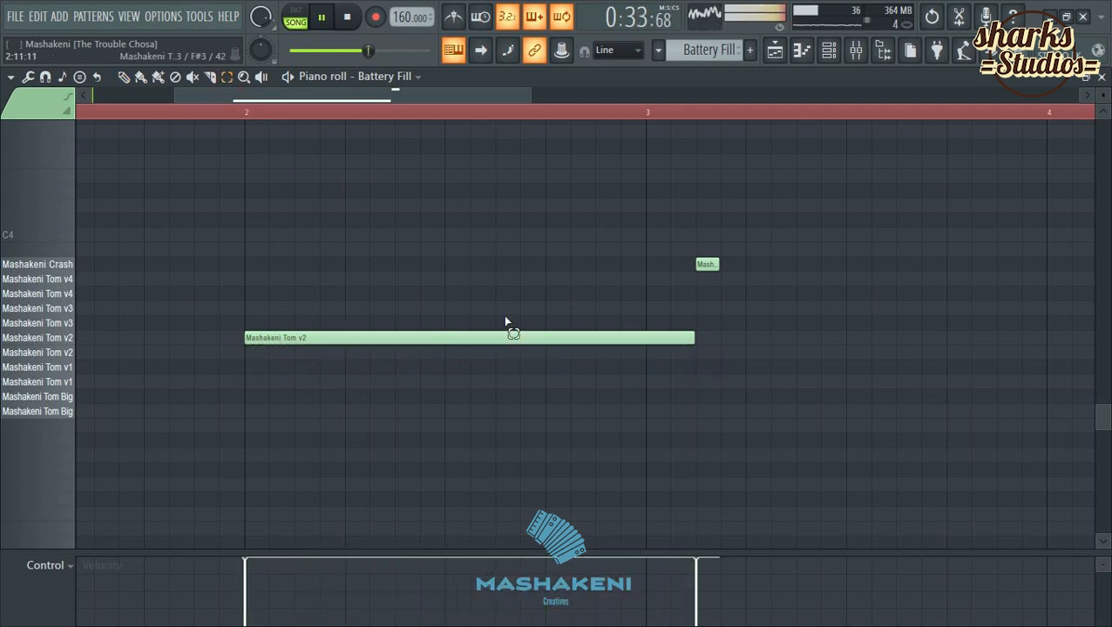
Chop the long Tom v2 note with the arpeggiator at a higher time multiplier and duplicate the result onto the lower Tom v2 row.
{"action": "left_click_drag", "start_coordinate": [505, 322], "coordinate": [453, 403]}
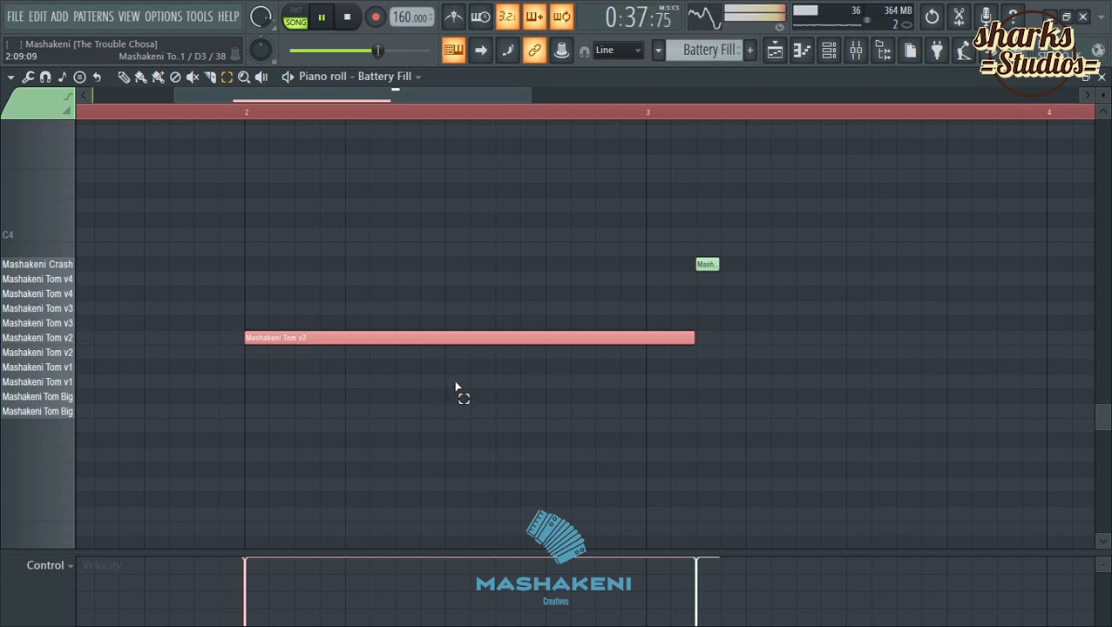
{"action": "key", "text": "alt+a"}
{"action": "left_click_drag", "start_coordinate": [650, 264], "coordinate": [650, 248]}
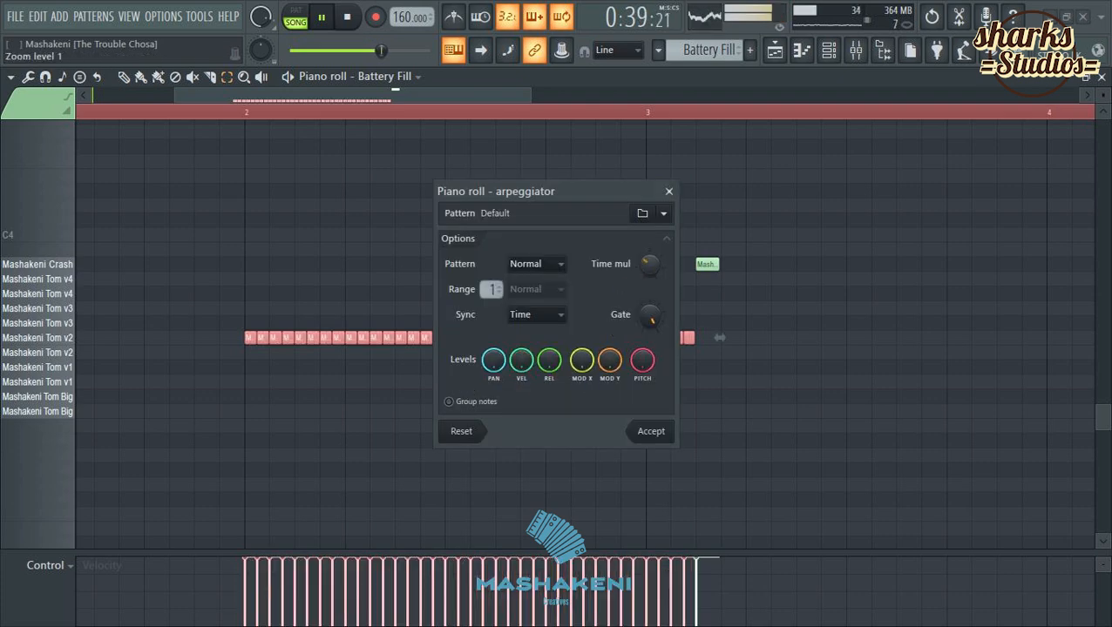
{"action": "left_click", "coordinate": [651, 431]}
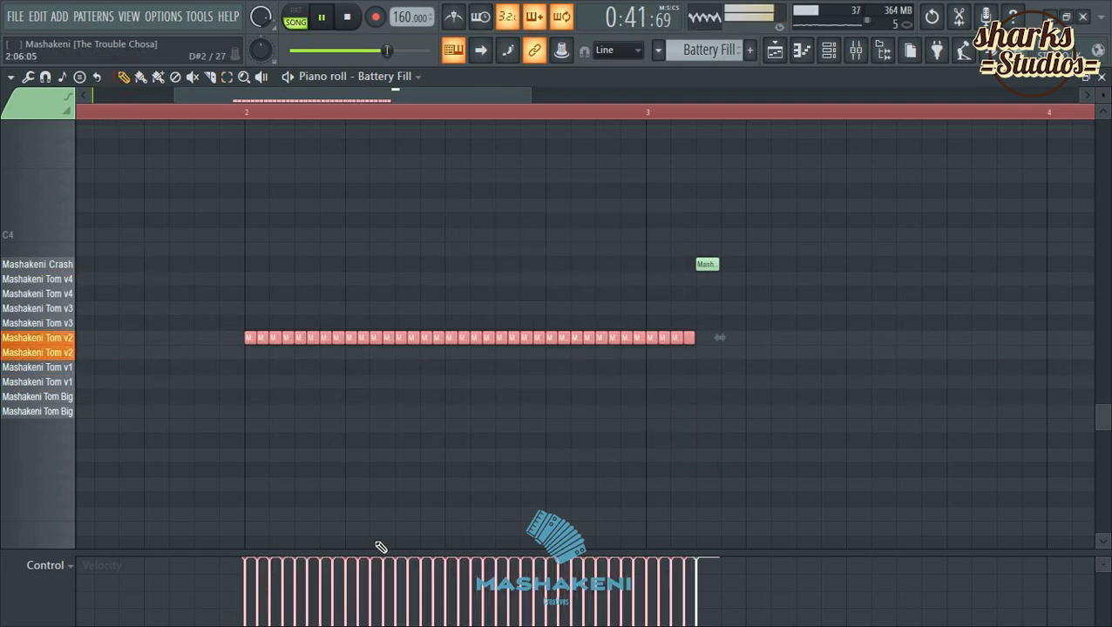
{"action": "mouse_move", "coordinate": [280, 343]}
{"action": "left_mouse_down"}
{"action": "mouse_move", "coordinate": [288, 359]}
{"action": "mouse_move", "coordinate": [273, 361]}
{"action": "left_mouse_up"}
{"action": "left_click", "coordinate": [187, 111]}
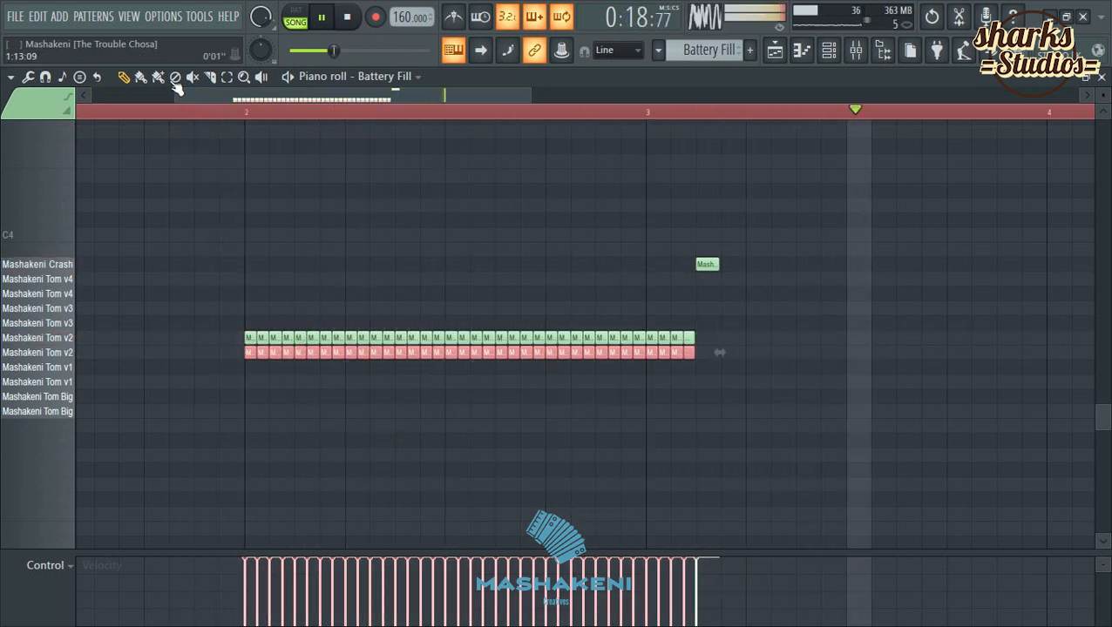
Shape the velocities of both Tom v2 rows into a ramp rising from low at bar 2 to full at the crash.
{"action": "left_click", "coordinate": [227, 77]}
{"action": "left_click_drag", "start_coordinate": [726, 313], "coordinate": [131, 410]}
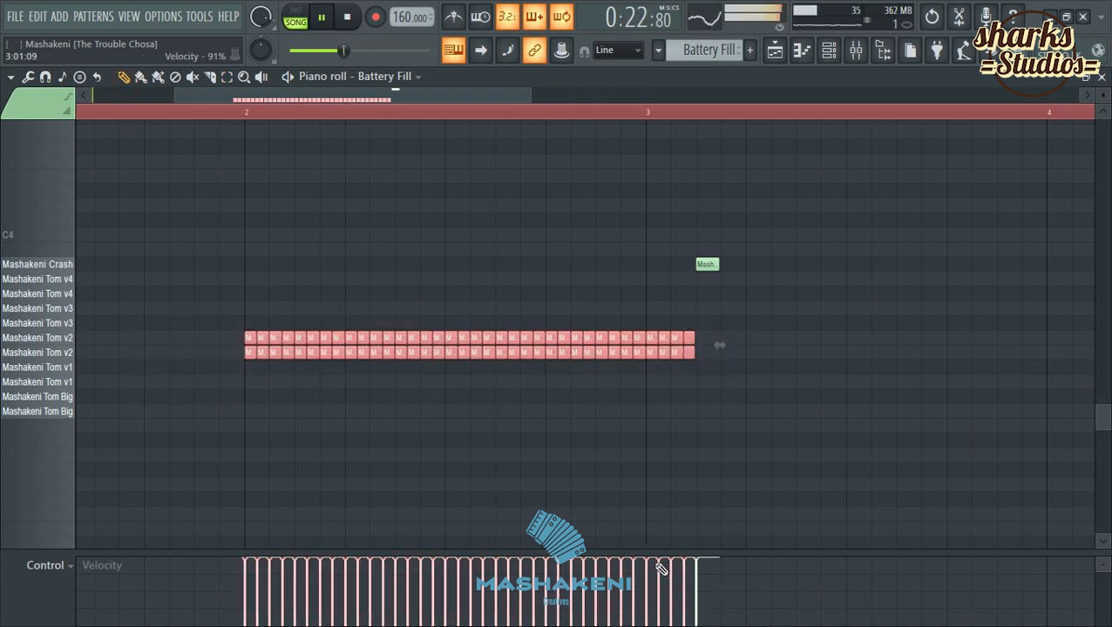
{"action": "left_click_drag", "start_coordinate": [660, 568], "coordinate": [241, 619]}
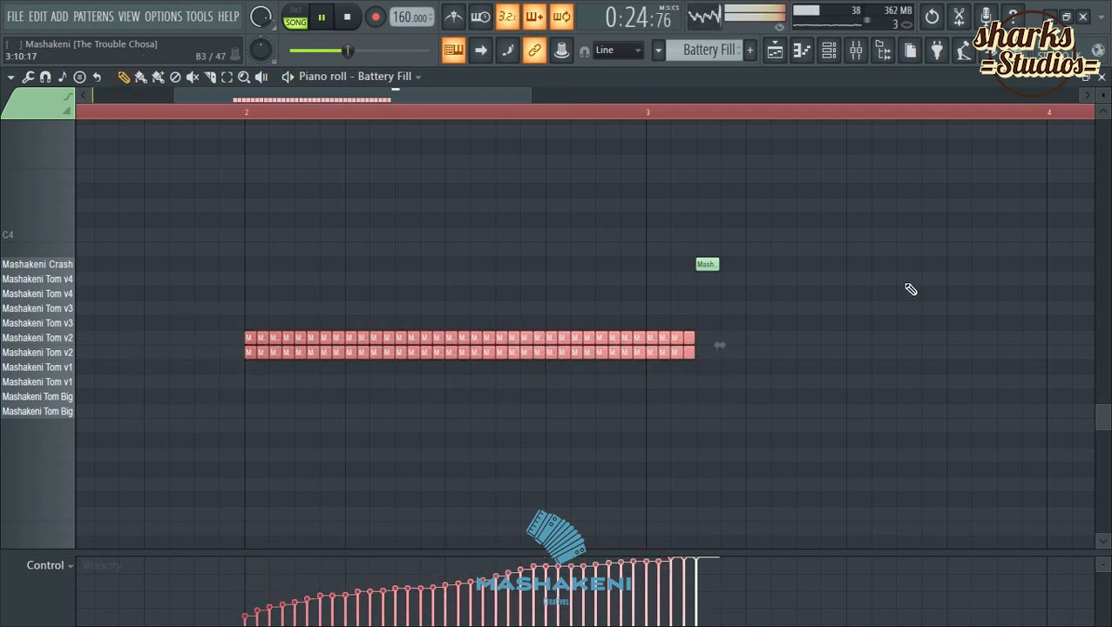
{"action": "left_click", "coordinate": [1100, 77]}
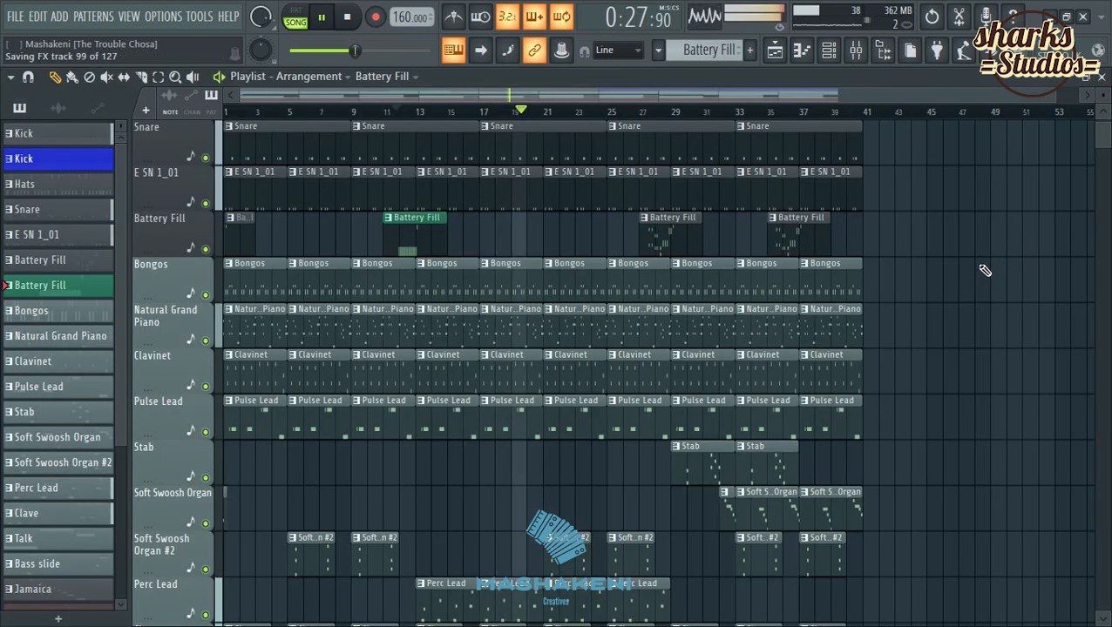
Save the project with the reworked Battery Fill in the arrangement.
{"action": "scroll", "coordinate": [898, 261], "scroll_direction": "down", "scroll_amount": 4}
{"action": "scroll", "coordinate": [898, 275], "scroll_direction": "up", "scroll_amount": 2}
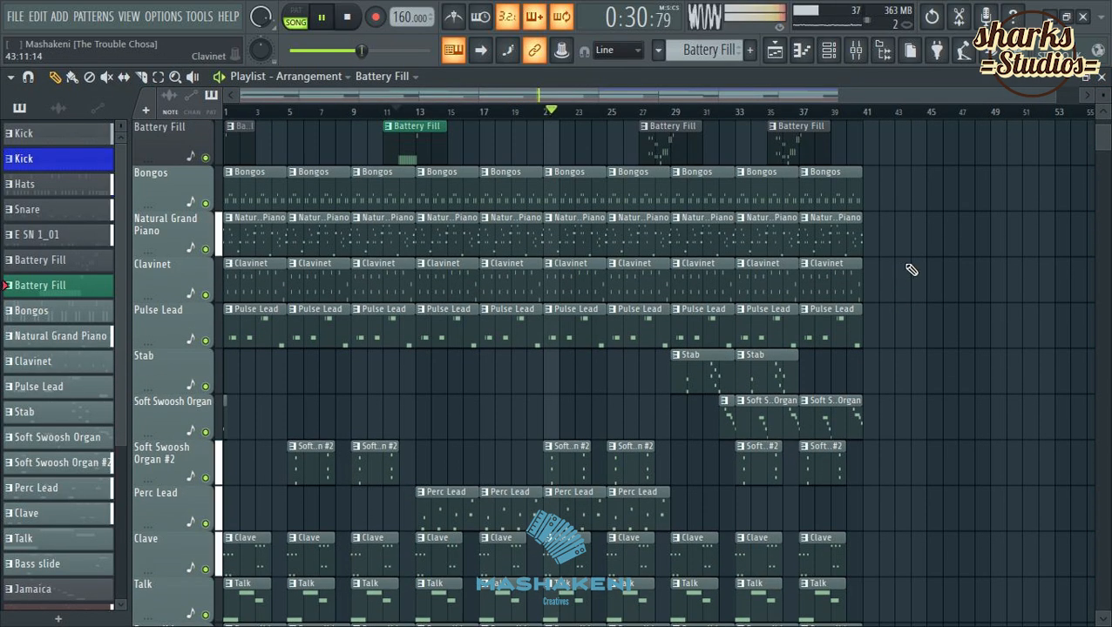
{"action": "key", "text": "ctrl+s"}
{"action": "scroll", "coordinate": [919, 269], "scroll_direction": "down", "scroll_amount": 1}
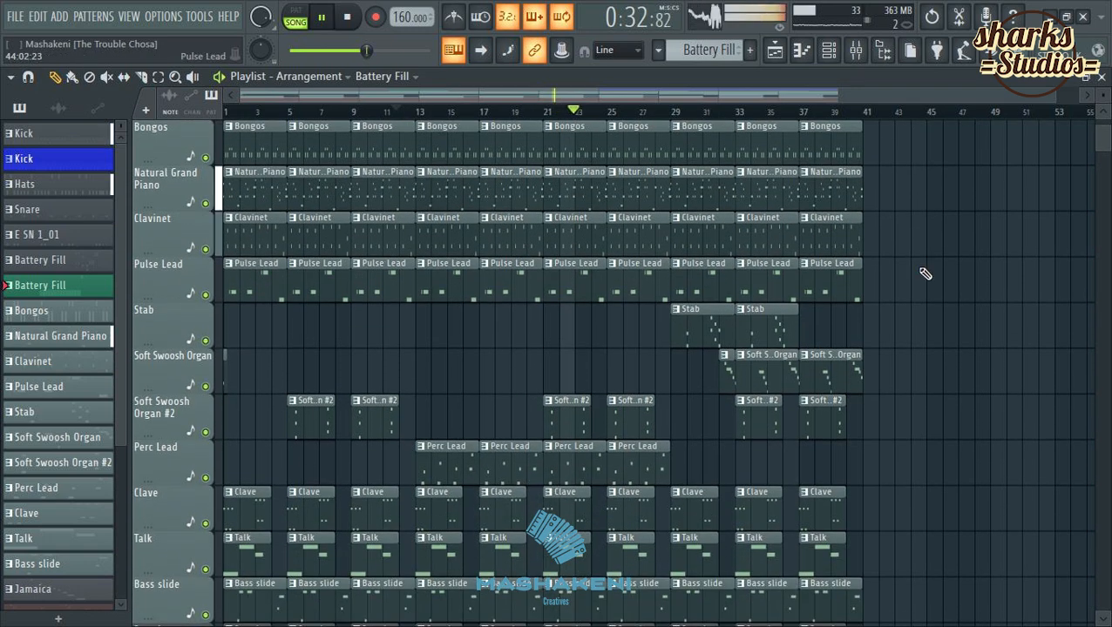
{"action": "scroll", "coordinate": [968, 285], "scroll_direction": "down", "scroll_amount": 5}
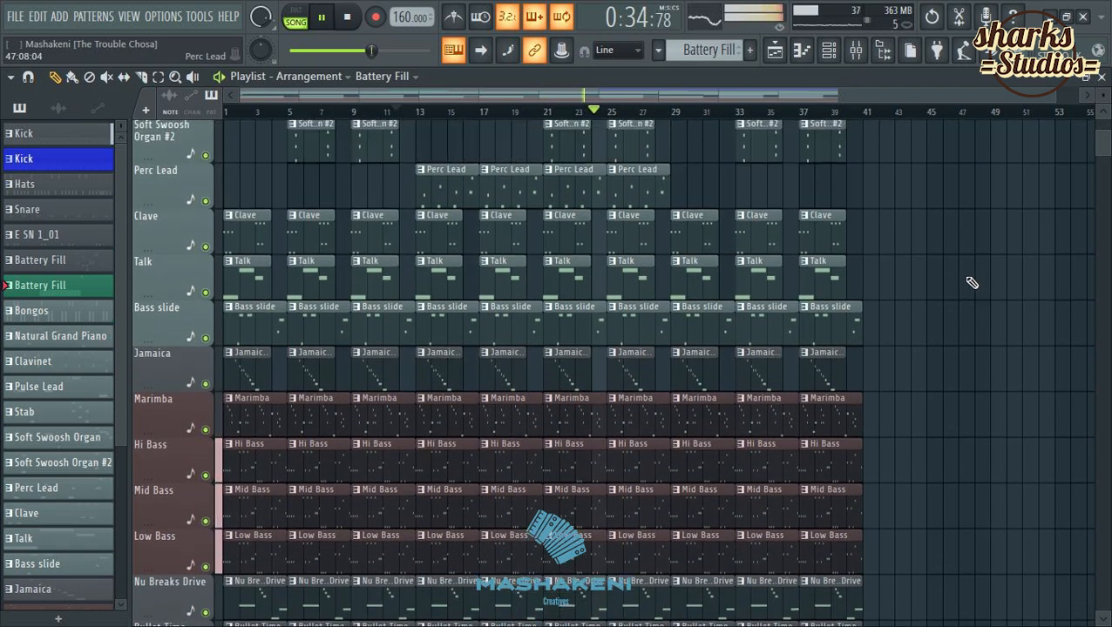
Delete the Talk clips at bars 29, 33 and 37 from the arrangement.
{"action": "scroll", "coordinate": [971, 285], "scroll_direction": "up", "scroll_amount": 6}
{"action": "scroll", "coordinate": [971, 283], "scroll_direction": "down", "scroll_amount": 7}
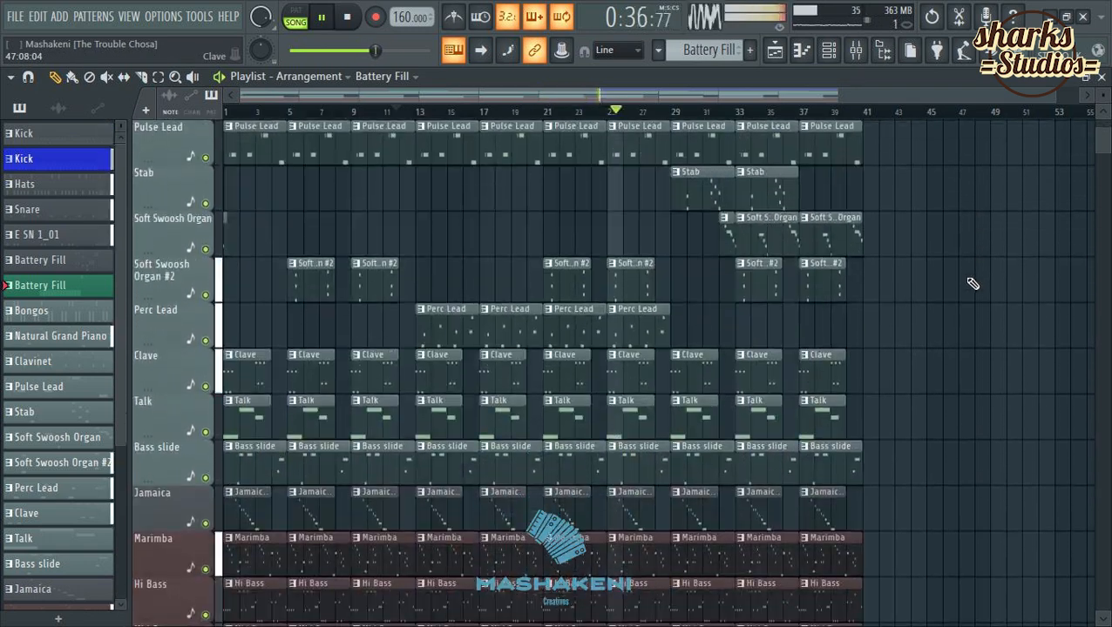
{"action": "right_click", "coordinate": [677, 424]}
{"action": "right_click", "coordinate": [756, 418]}
{"action": "right_click", "coordinate": [819, 418]}
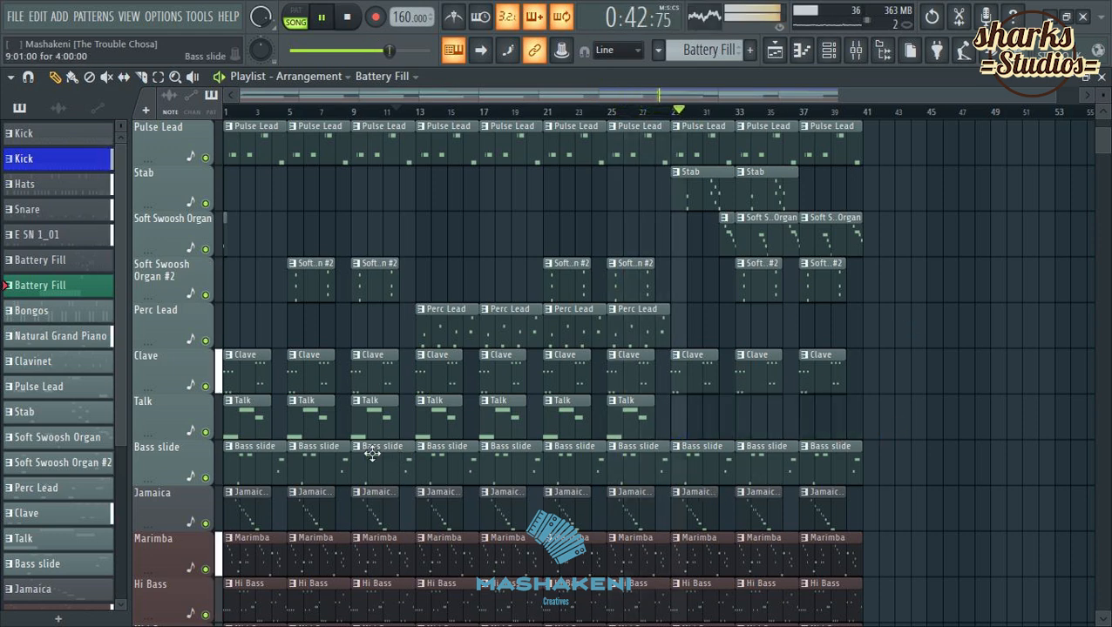
Delete the Talk clips at bars 5, 9, 13, 17 and 21, and unmute the Talk channel in the channel rack.
{"action": "right_click", "coordinate": [322, 433]}
{"action": "right_click", "coordinate": [379, 433]}
{"action": "right_click", "coordinate": [436, 435]}
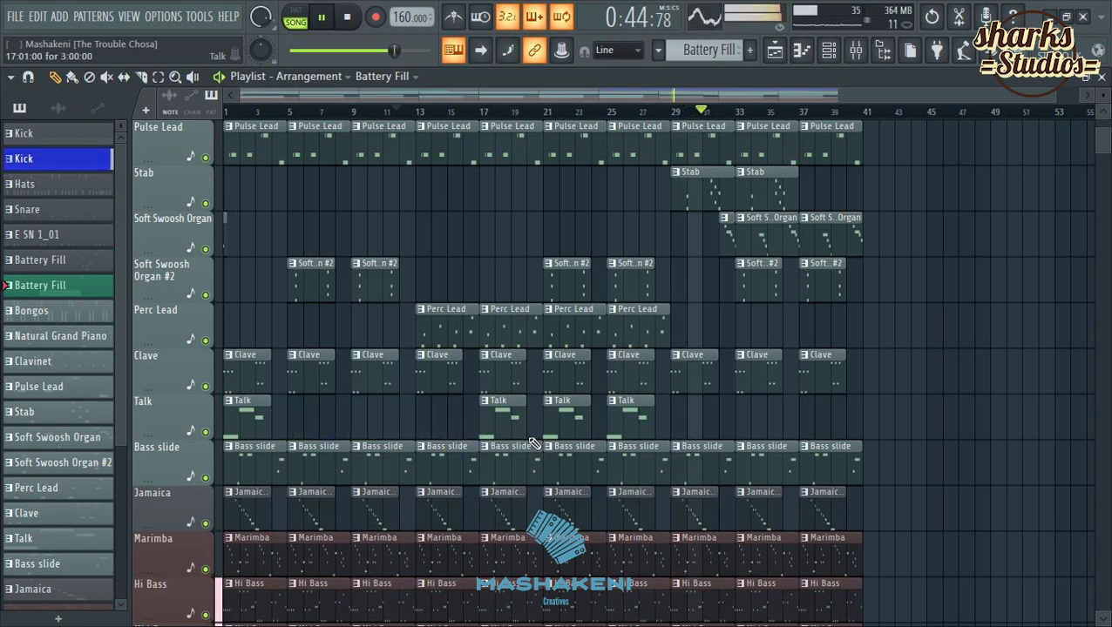
{"action": "right_click", "coordinate": [566, 422]}
{"action": "right_click", "coordinate": [503, 423]}
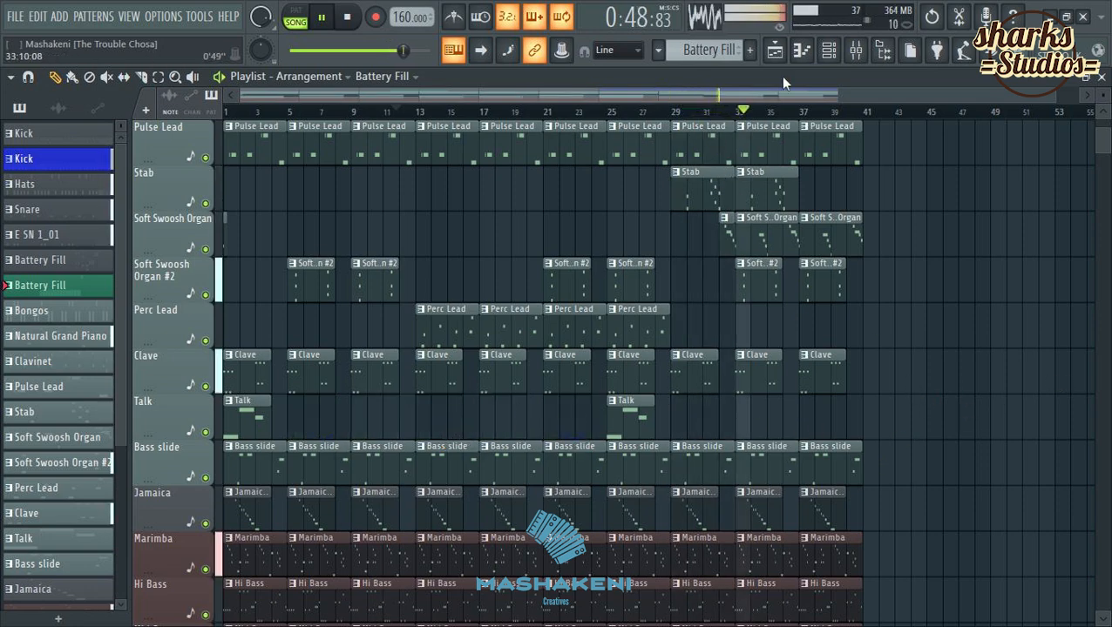
{"action": "left_click", "coordinate": [828, 50]}
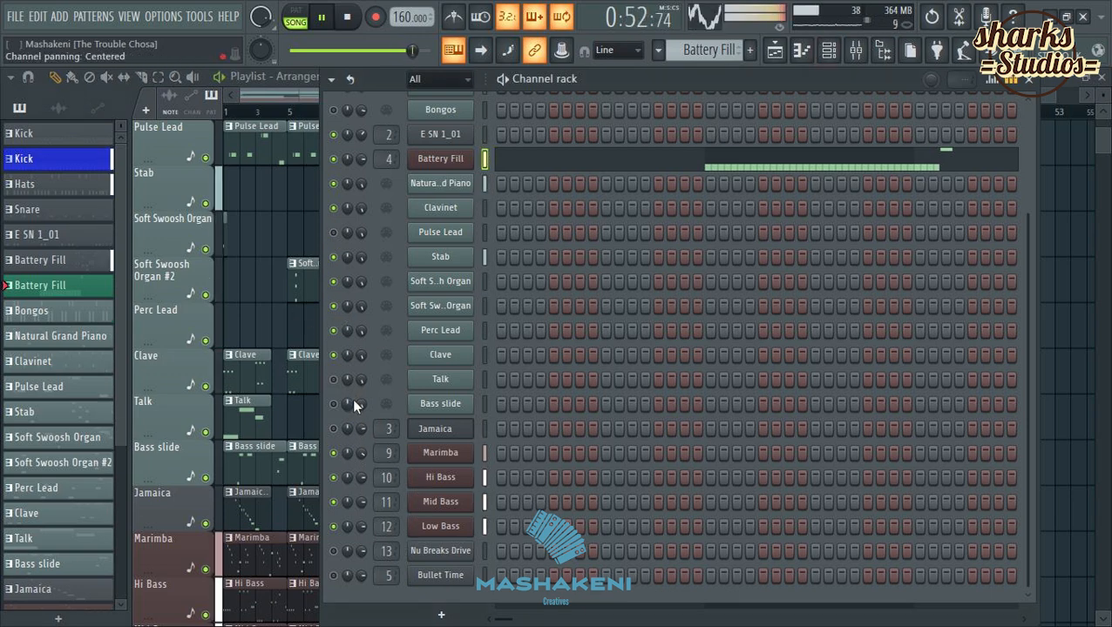
{"action": "left_click", "coordinate": [1029, 79]}
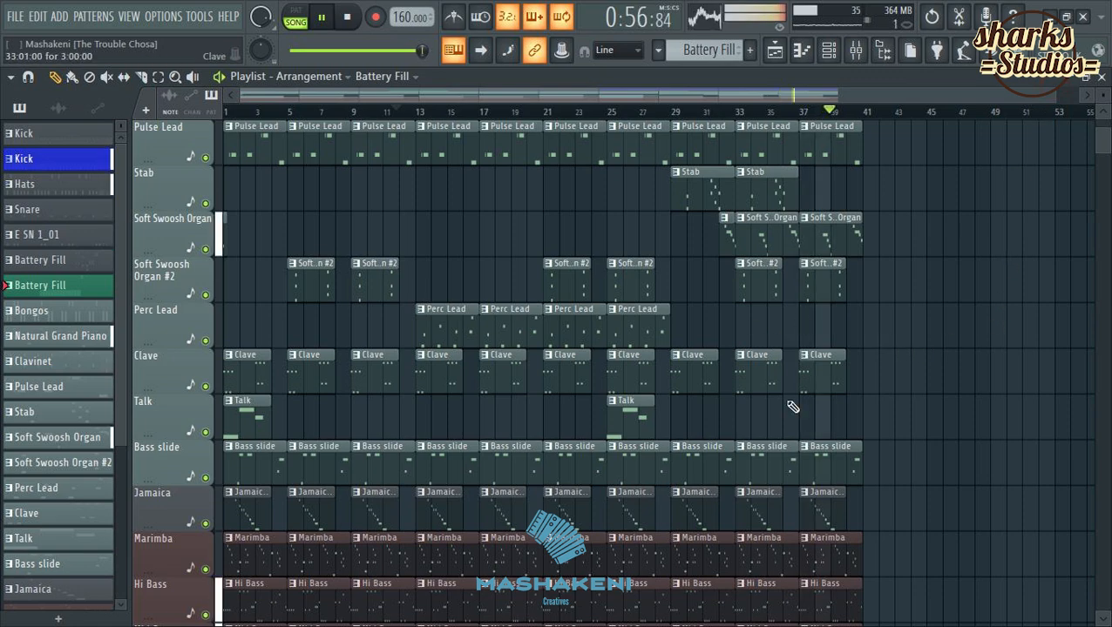
Copy the first Talk clip to bar 5 and restart song playback from the beginning.
{"action": "scroll", "coordinate": [793, 410], "scroll_direction": "down", "scroll_amount": 2}
{"action": "scroll", "coordinate": [784, 421], "scroll_direction": "up", "scroll_amount": 5}
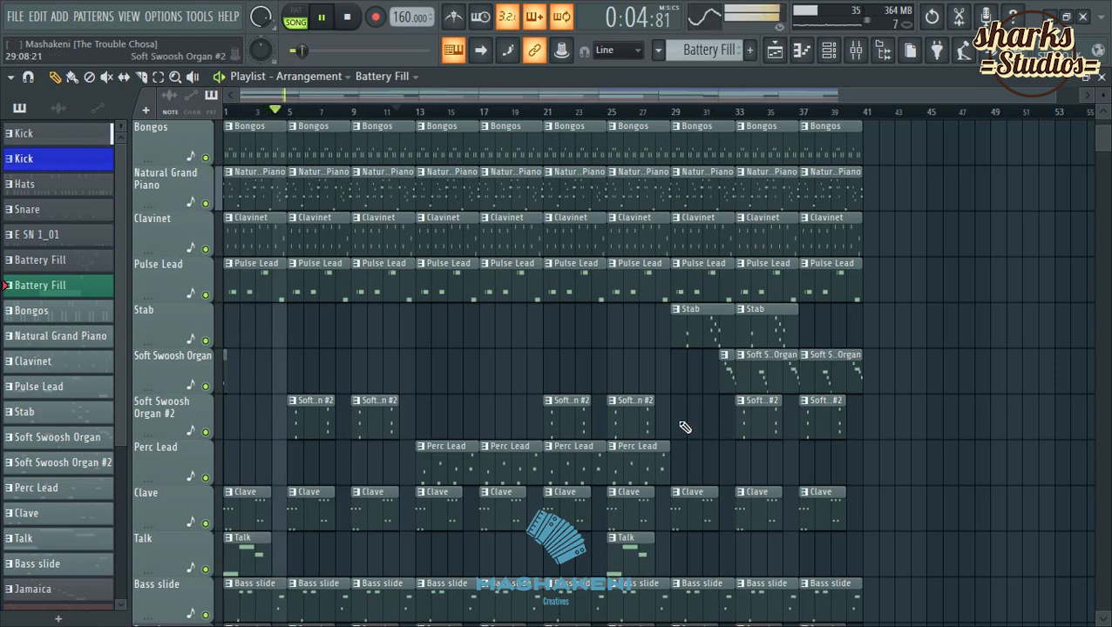
{"action": "scroll", "coordinate": [686, 425], "scroll_direction": "down", "scroll_amount": 3}
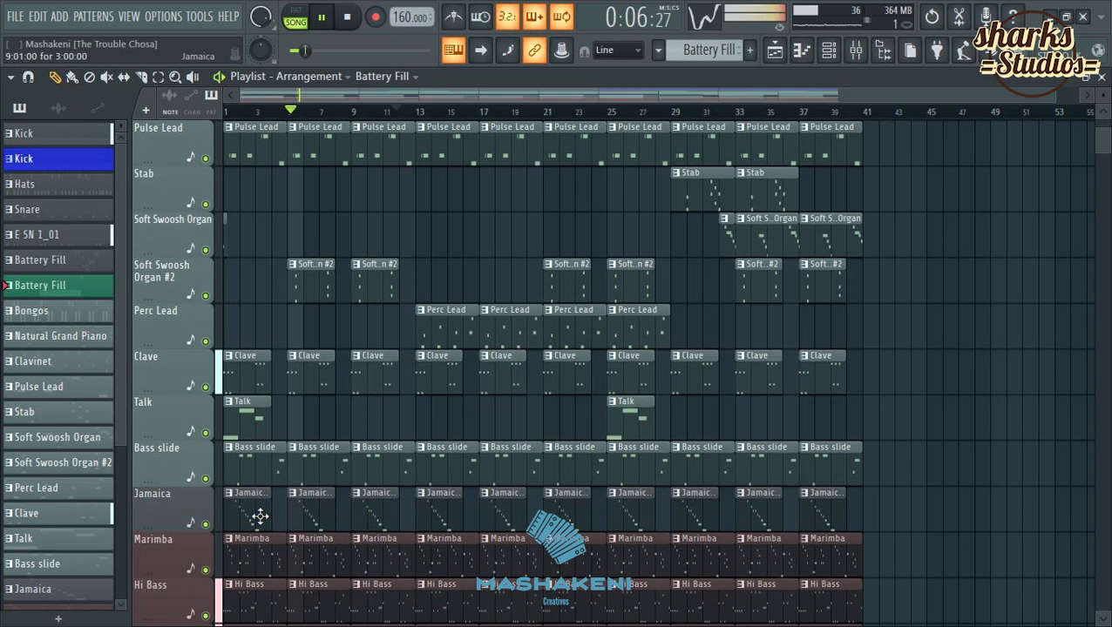
{"action": "left_click", "coordinate": [248, 418]}
{"action": "left_click", "coordinate": [296, 414]}
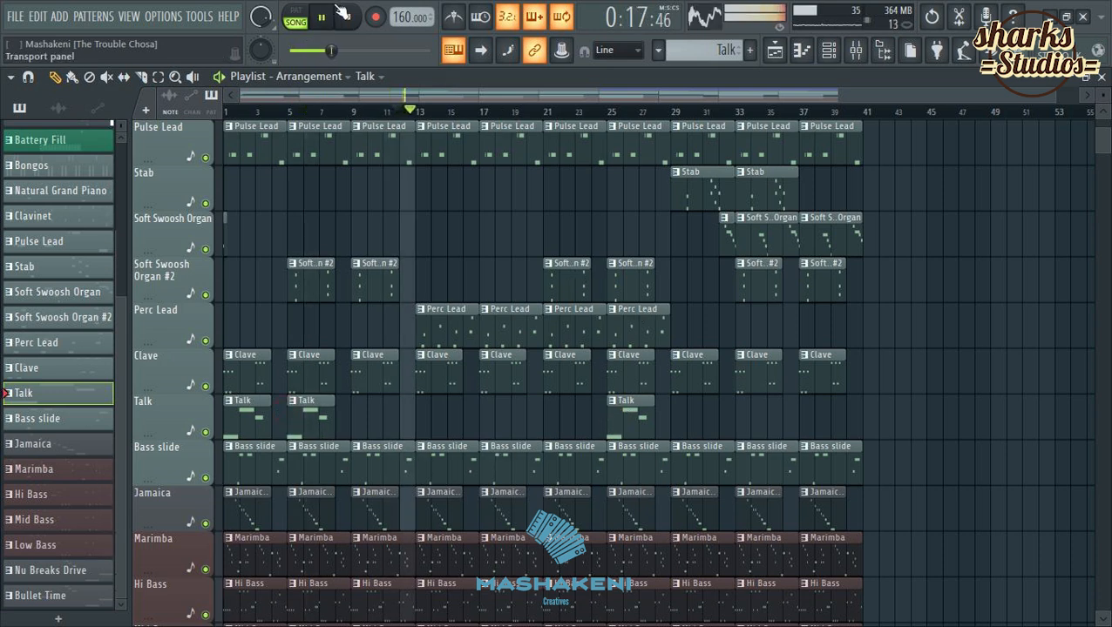
{"action": "left_click", "coordinate": [346, 16]}
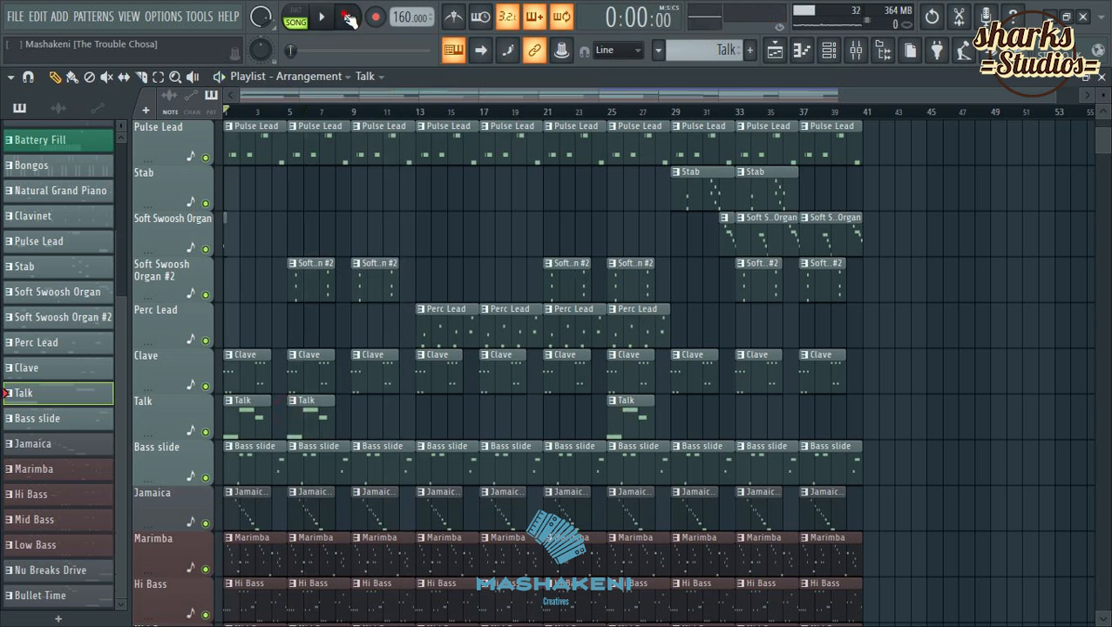
{"action": "key", "text": "space"}
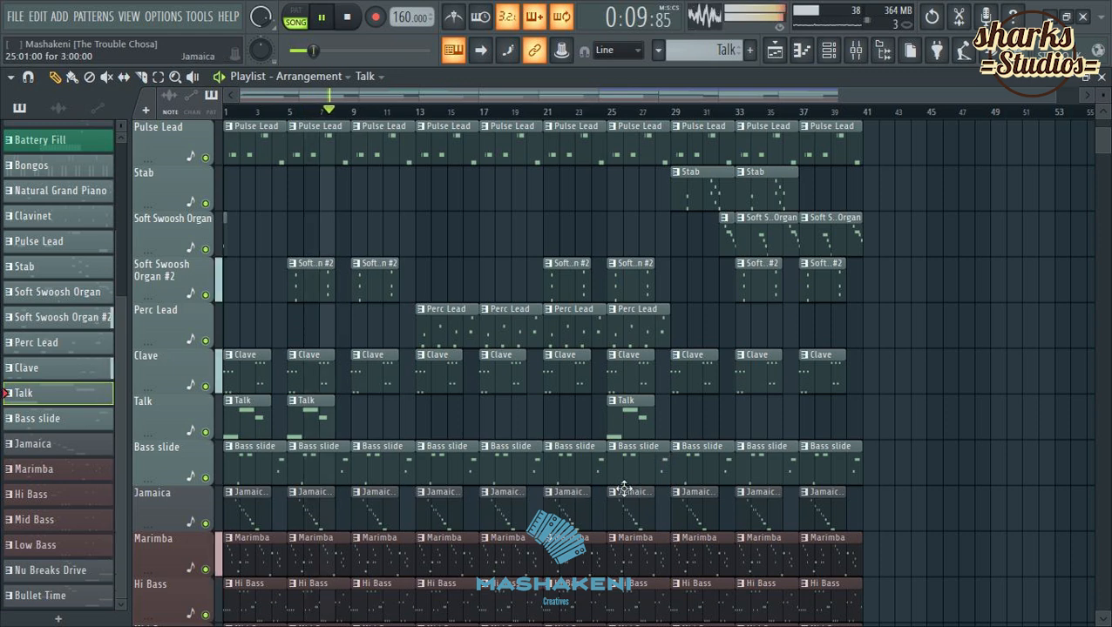
Place Talk clips at bars 17 and 21, moving the first one from bar 25, and save the project.
{"action": "left_click_drag", "start_coordinate": [637, 418], "coordinate": [509, 418]}
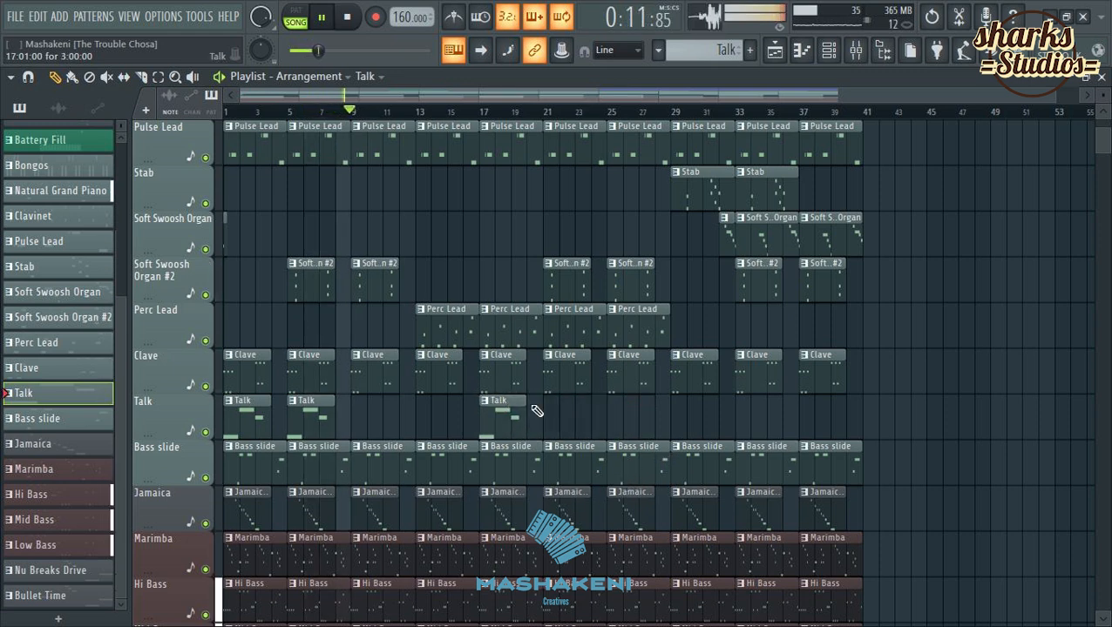
{"action": "left_click", "coordinate": [542, 405]}
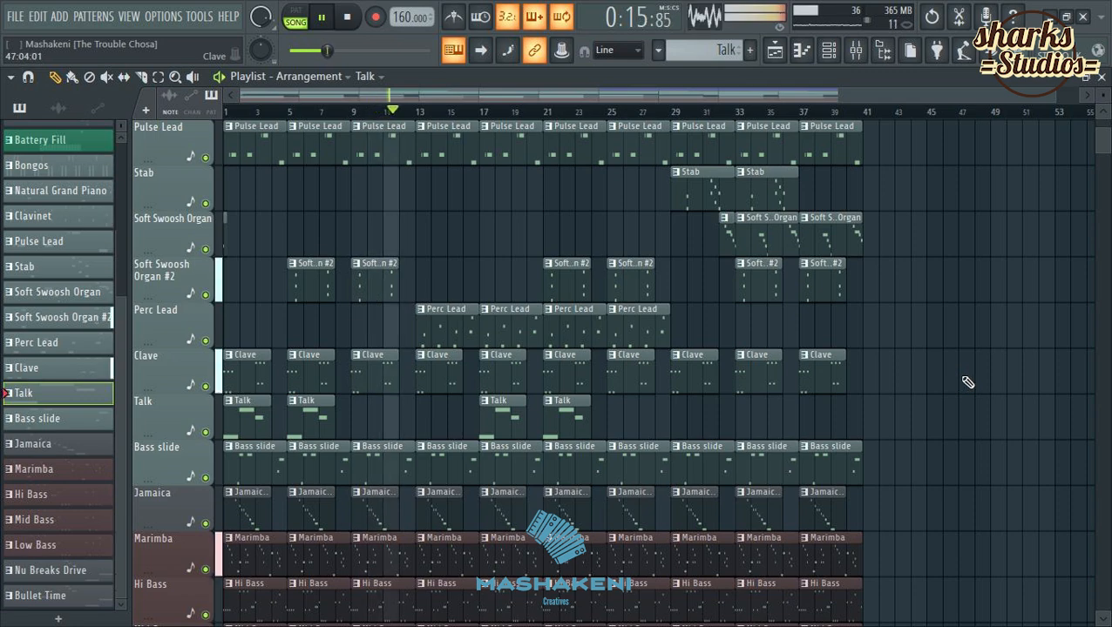
{"action": "key", "text": "ctrl+s"}
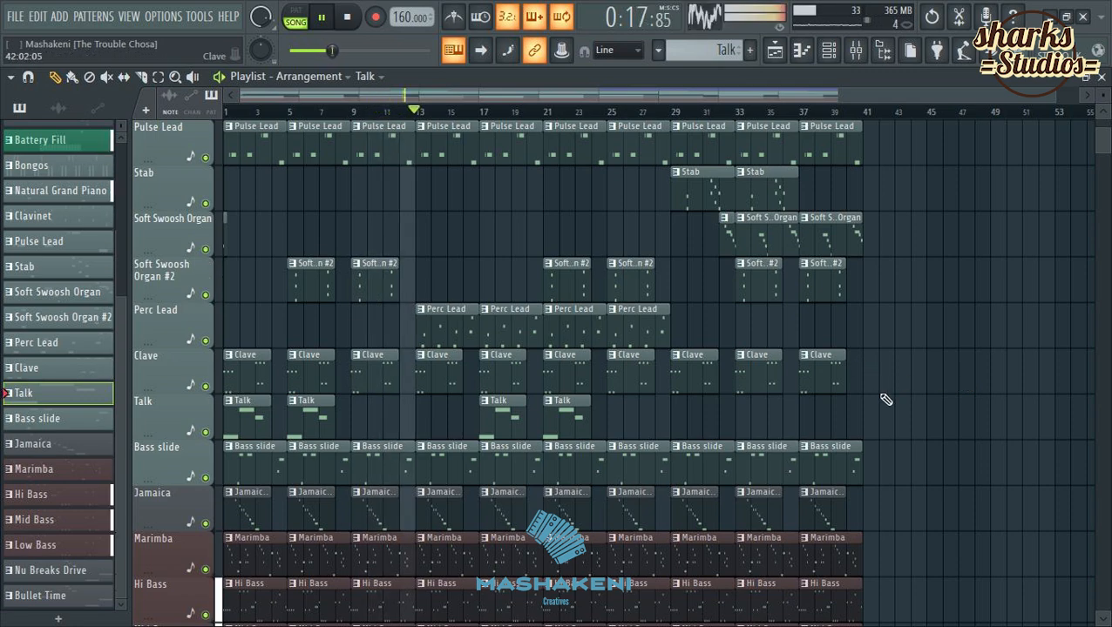
Delete the Bass slide clips from bars 1 through 25 and at bar 37, keeping only those at bars 29 and 33.
{"action": "scroll", "coordinate": [896, 375], "scroll_direction": "up", "scroll_amount": 4}
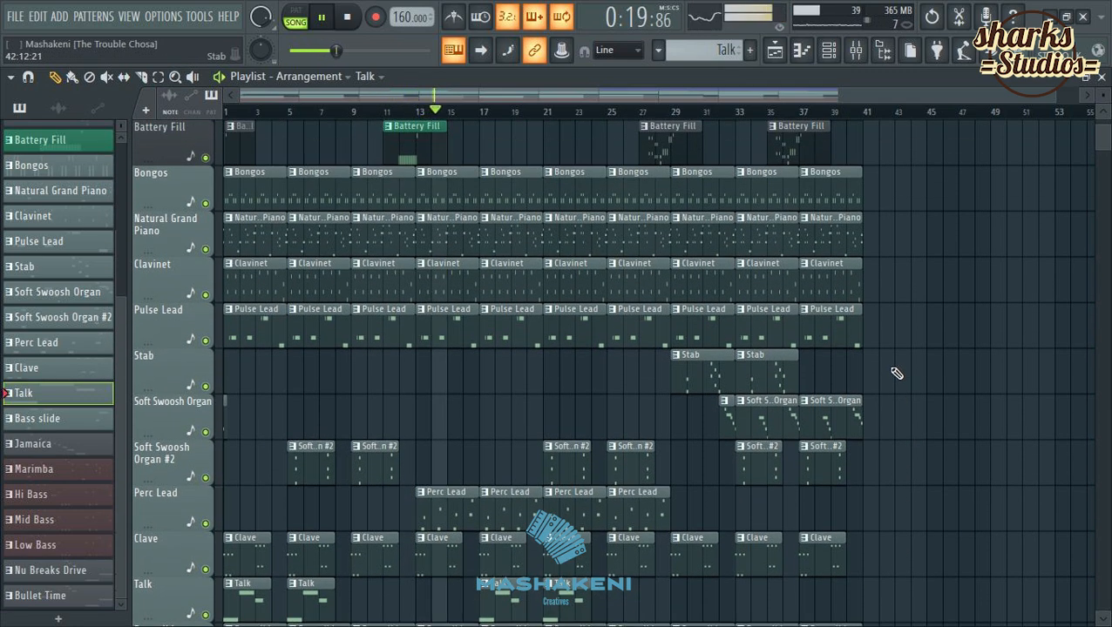
{"action": "scroll", "coordinate": [896, 373], "scroll_direction": "down", "scroll_amount": 6}
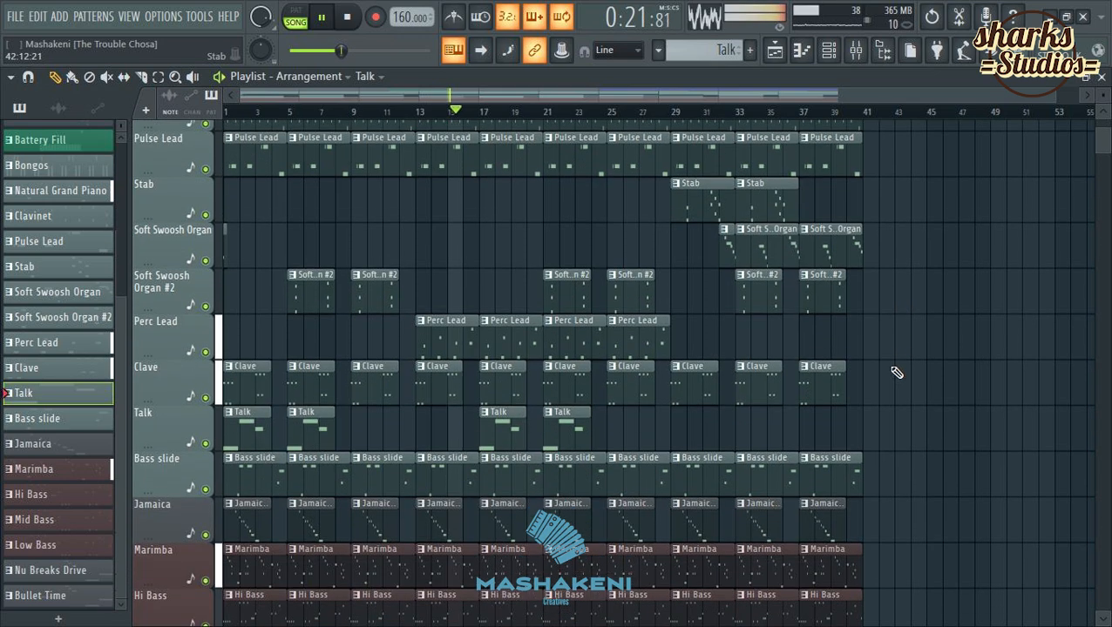
{"action": "scroll", "coordinate": [895, 373], "scroll_direction": "down", "scroll_amount": 2}
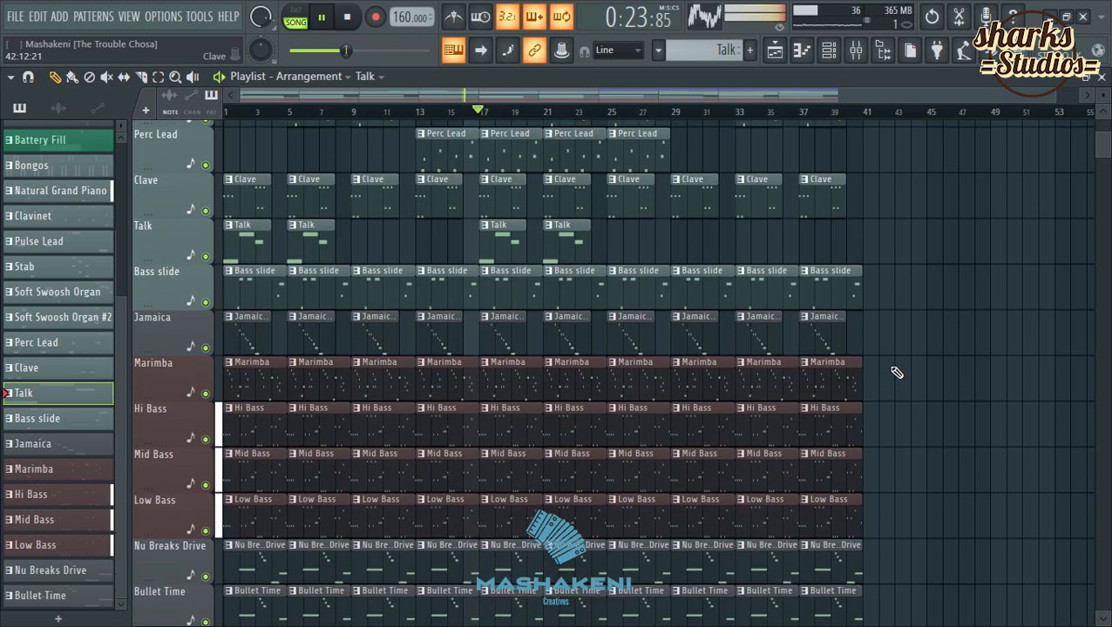
{"action": "scroll", "coordinate": [895, 373], "scroll_direction": "up", "scroll_amount": 3}
{"action": "scroll", "coordinate": [896, 372], "scroll_direction": "up", "scroll_amount": 3}
{"action": "scroll", "coordinate": [896, 373], "scroll_direction": "down", "scroll_amount": 5}
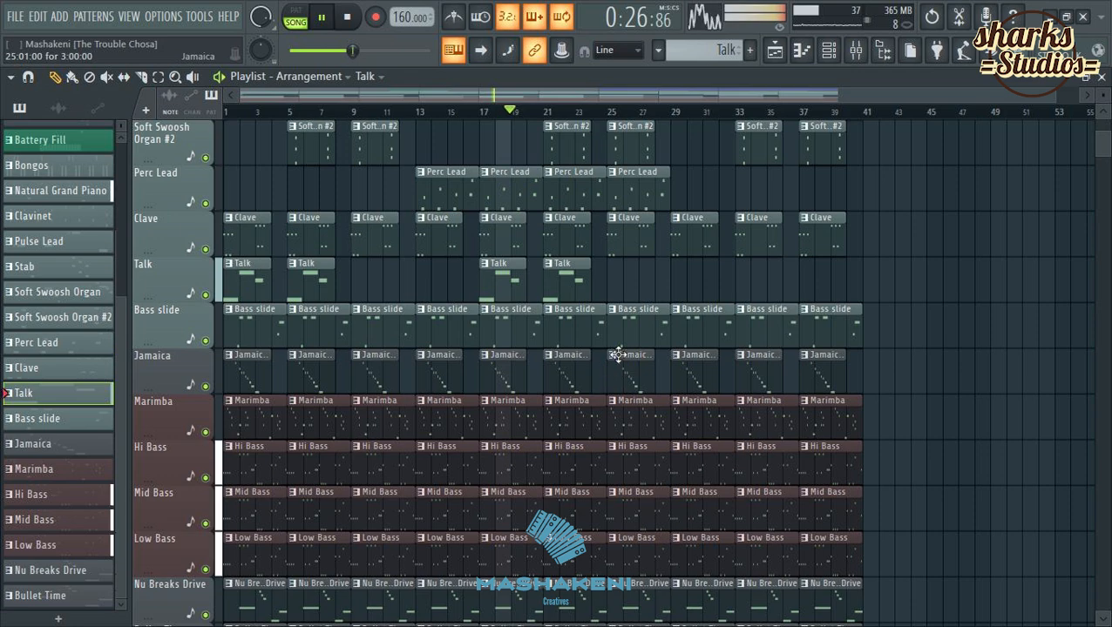
{"action": "right_click", "coordinate": [659, 330]}
{"action": "scroll", "coordinate": [883, 396], "scroll_direction": "up", "scroll_amount": 5}
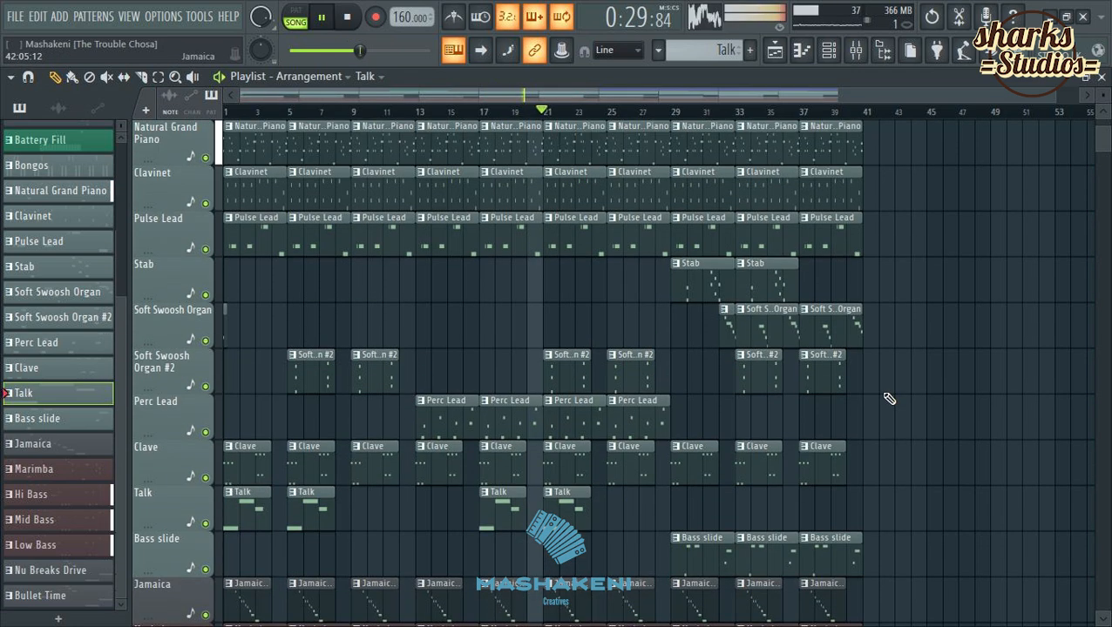
{"action": "scroll", "coordinate": [884, 394], "scroll_direction": "down", "scroll_amount": 3}
{"action": "right_click", "coordinate": [832, 415]}
{"action": "scroll", "coordinate": [906, 394], "scroll_direction": "up", "scroll_amount": 9}
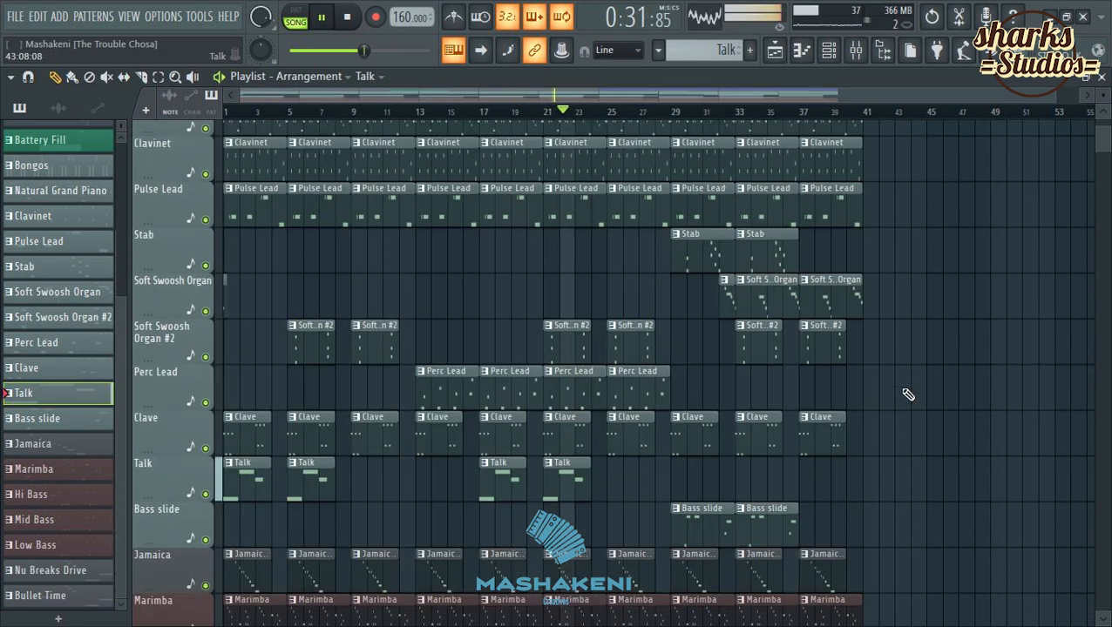
Save the project and unmute the Bass slide channel in the channel rack.
{"action": "scroll", "coordinate": [906, 394], "scroll_direction": "down", "scroll_amount": 9}
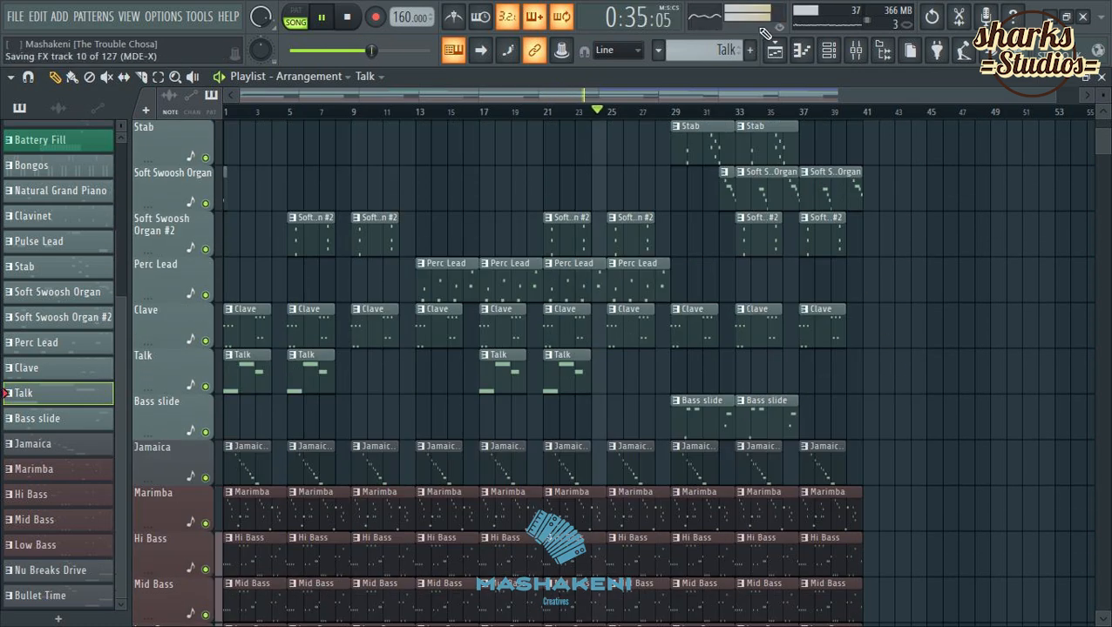
{"action": "left_click", "coordinate": [828, 49]}
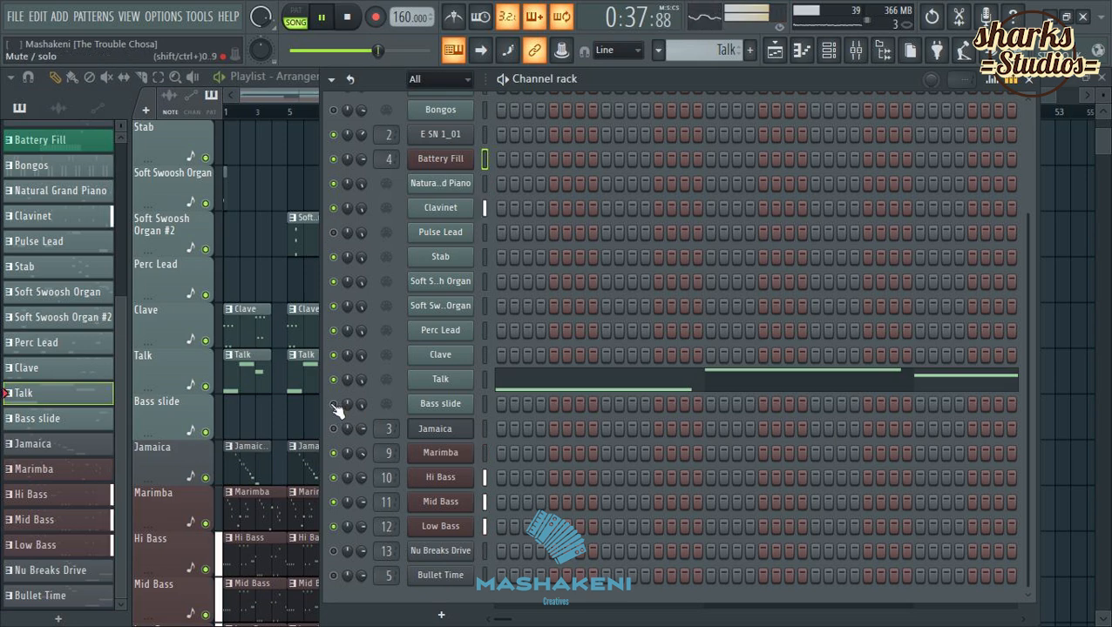
{"action": "left_click", "coordinate": [1063, 94]}
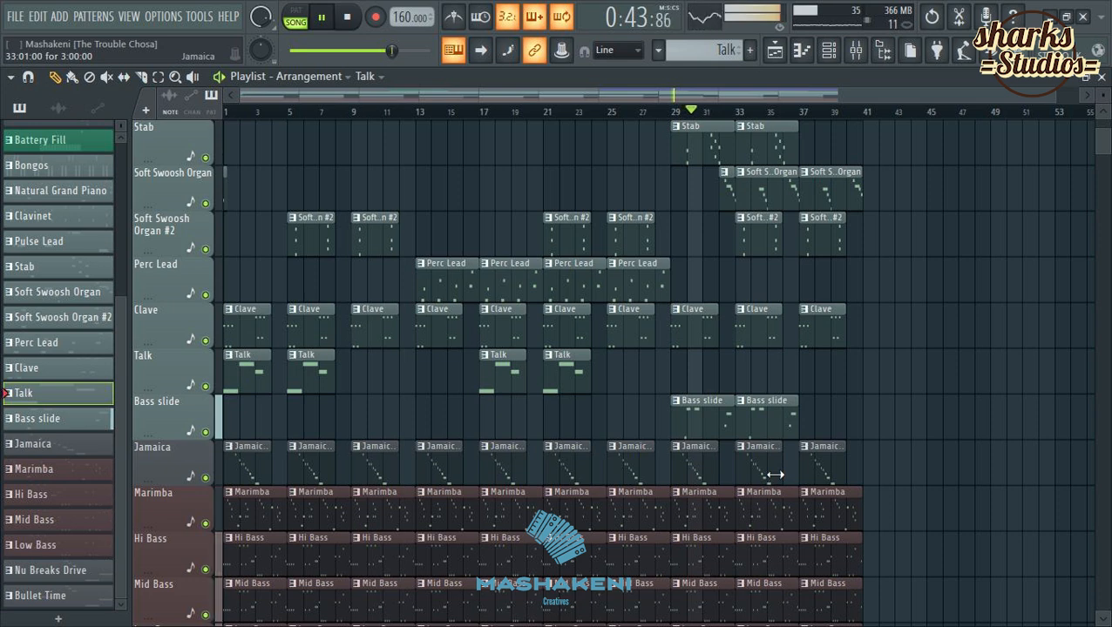
Delete the Jamaica clips at bars 1, 5, 13, 17, 21, 29, 33 and 37, keeping those at bars 9 and 25.
{"action": "right_click", "coordinate": [322, 469]}
{"action": "right_click", "coordinate": [248, 462]}
{"action": "right_click", "coordinate": [440, 463]}
{"action": "right_click", "coordinate": [506, 466]}
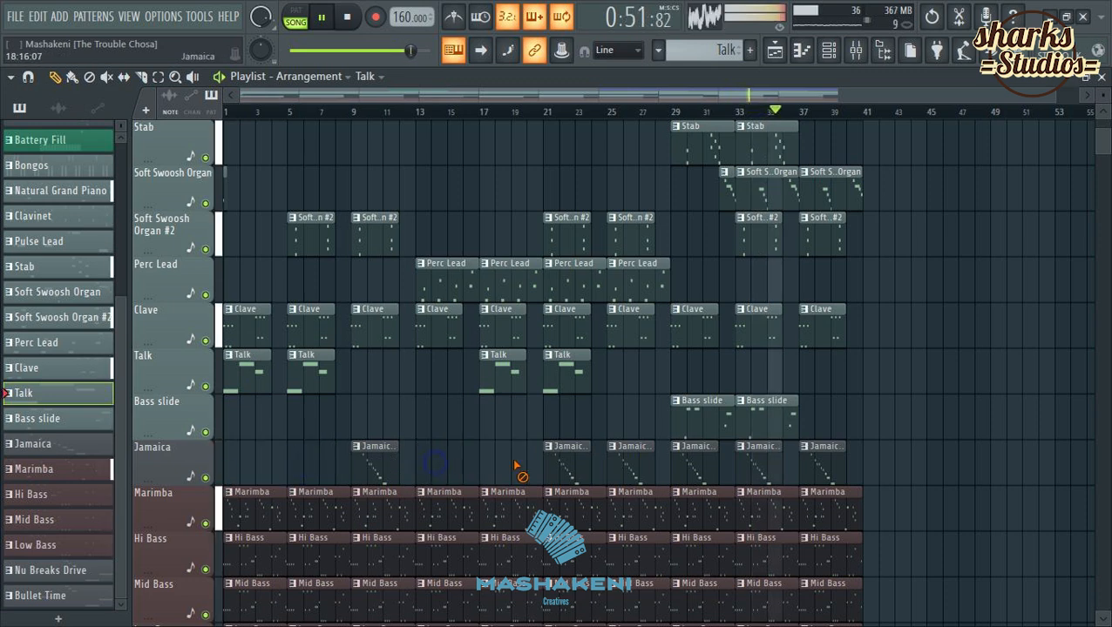
{"action": "right_click", "coordinate": [565, 467]}
{"action": "right_click", "coordinate": [695, 457]}
{"action": "right_click", "coordinate": [758, 458]}
{"action": "right_click", "coordinate": [821, 453]}
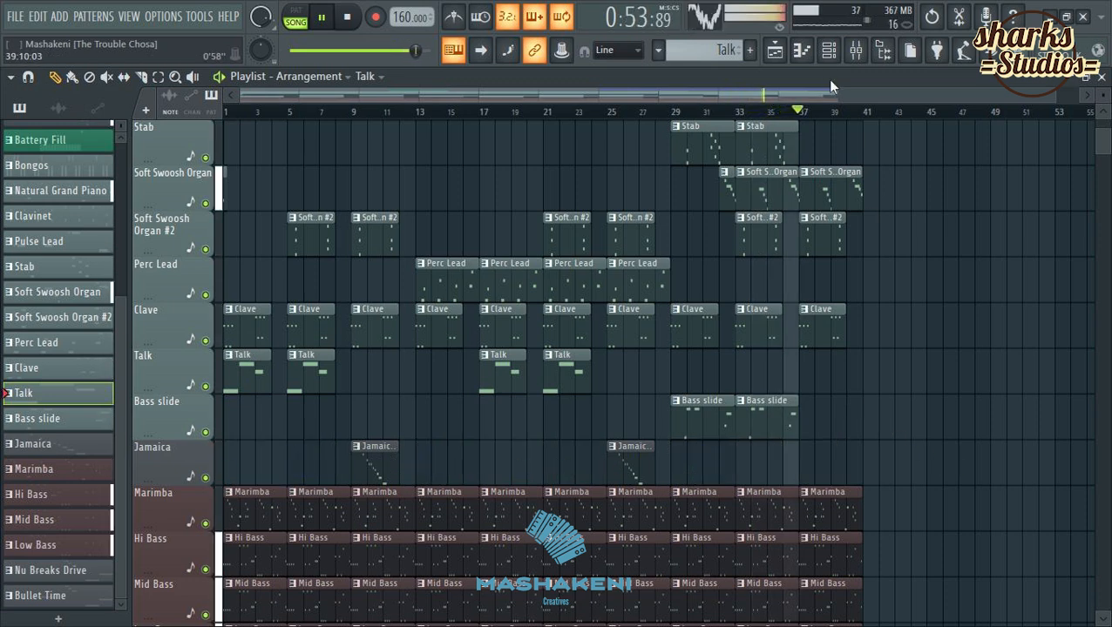
Unmute the Jamaica channel in the channel rack and save the project.
{"action": "left_click", "coordinate": [829, 51]}
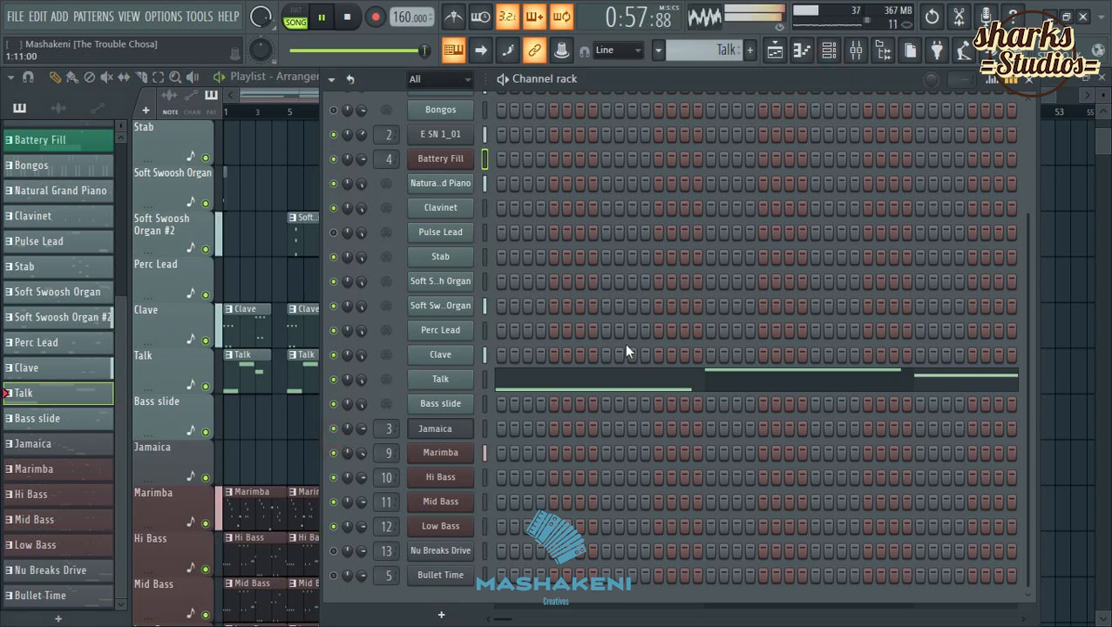
{"action": "scroll", "coordinate": [601, 364], "scroll_direction": "up", "scroll_amount": 3}
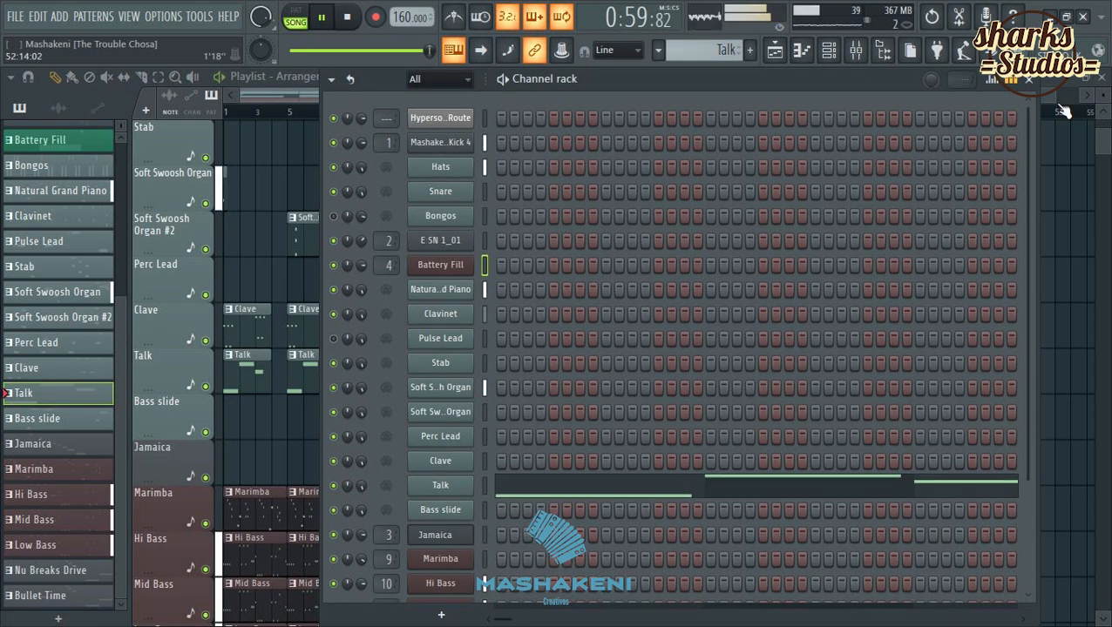
{"action": "left_click", "coordinate": [1029, 79]}
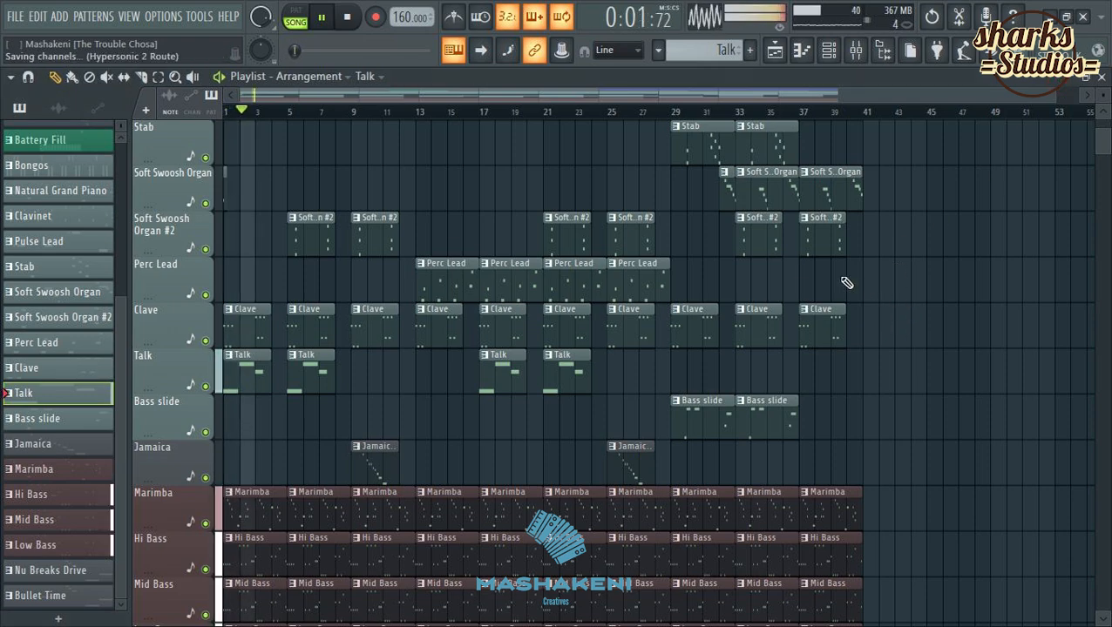
Review the channel rack for channels that are still muted and look over the arrangement tracks during playback.
{"action": "left_click", "coordinate": [828, 48]}
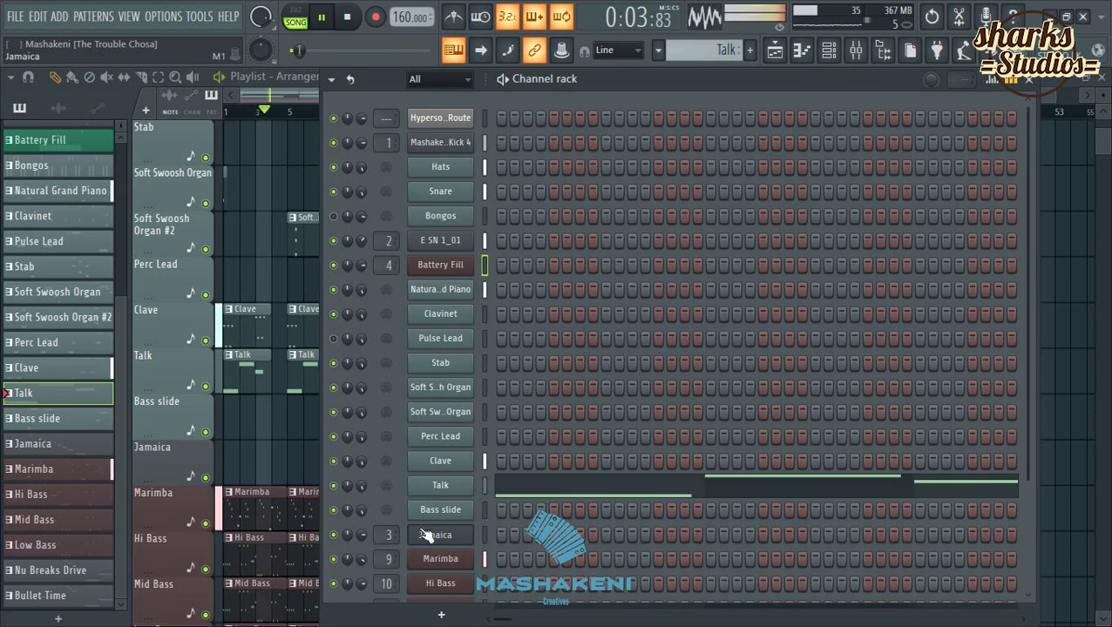
{"action": "scroll", "coordinate": [498, 418], "scroll_direction": "down", "scroll_amount": 4}
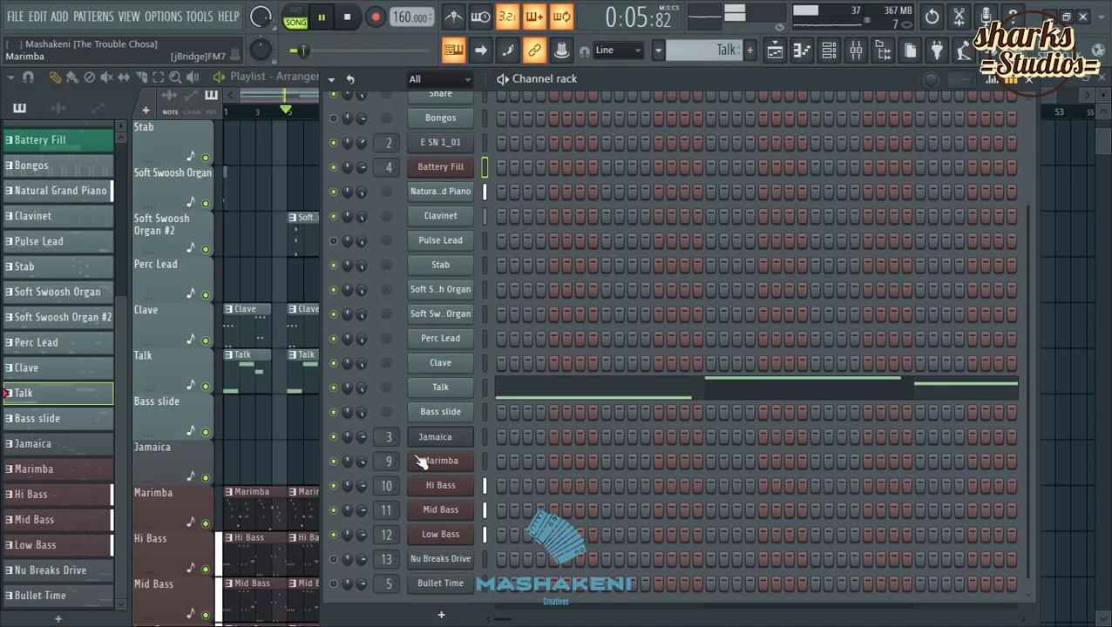
{"action": "scroll", "coordinate": [383, 396], "scroll_direction": "up", "scroll_amount": 3}
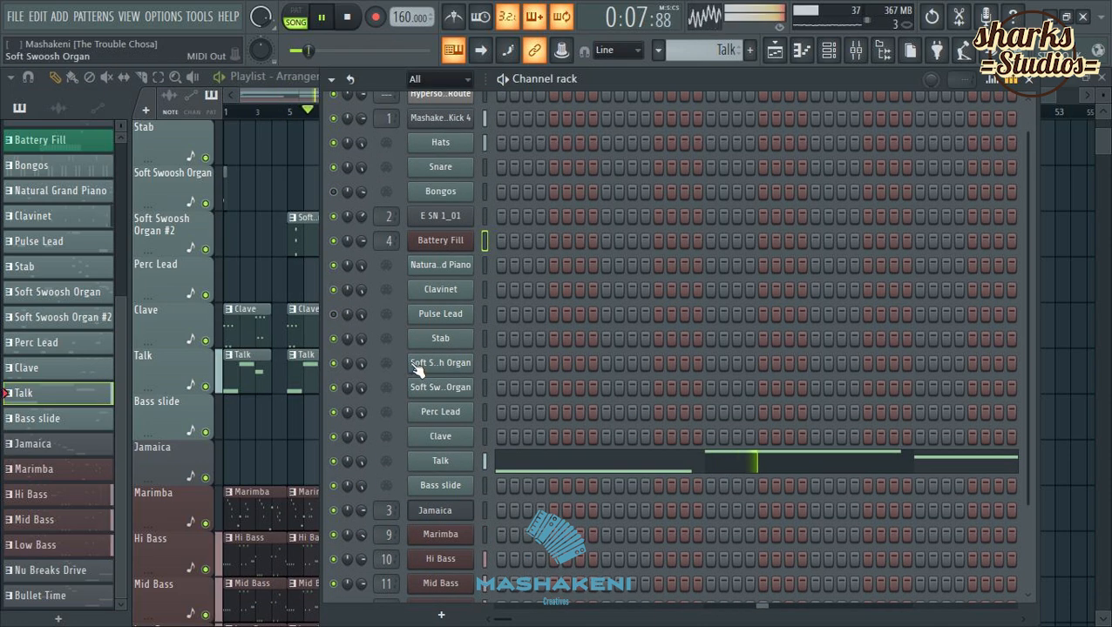
{"action": "scroll", "coordinate": [409, 383], "scroll_direction": "down", "scroll_amount": 3}
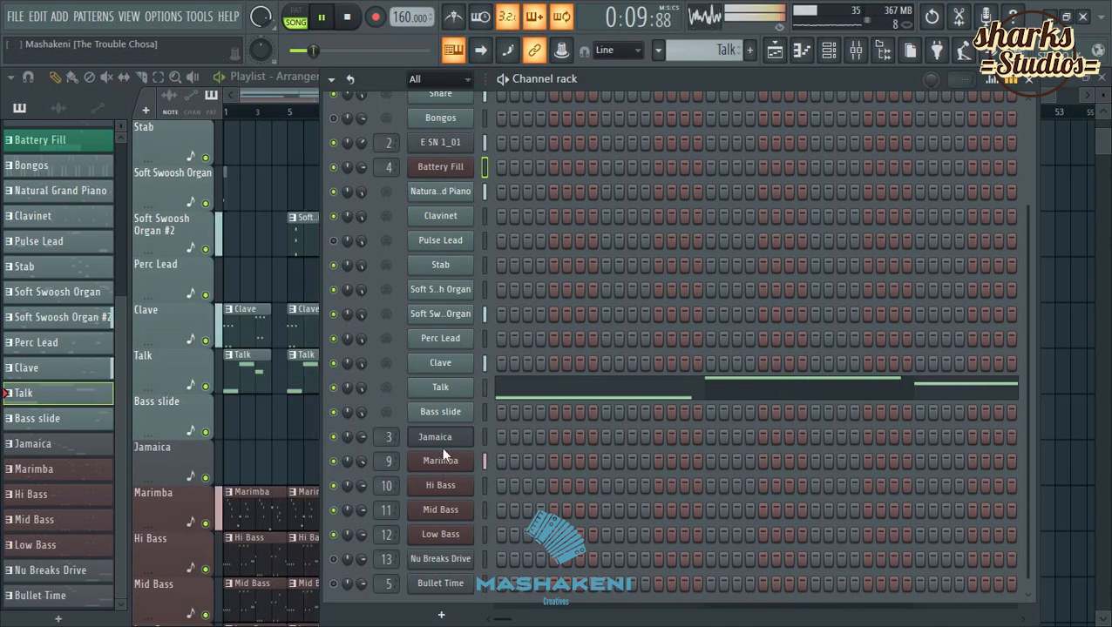
{"action": "scroll", "coordinate": [441, 445], "scroll_direction": "up", "scroll_amount": 4}
{"action": "scroll", "coordinate": [438, 319], "scroll_direction": "down", "scroll_amount": 4}
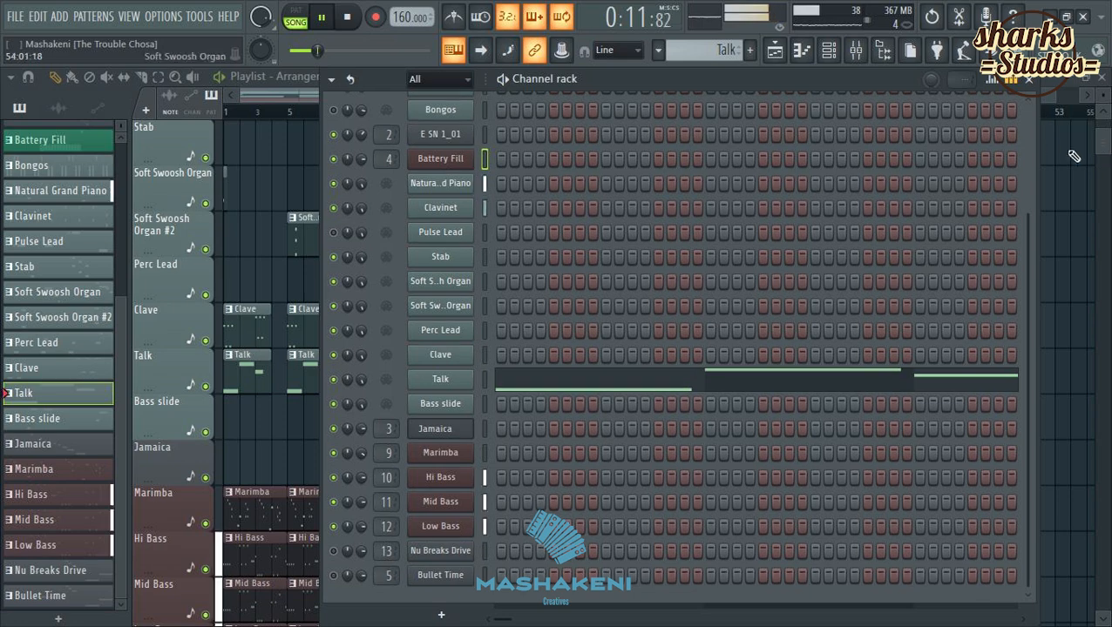
{"action": "left_click", "coordinate": [1028, 78]}
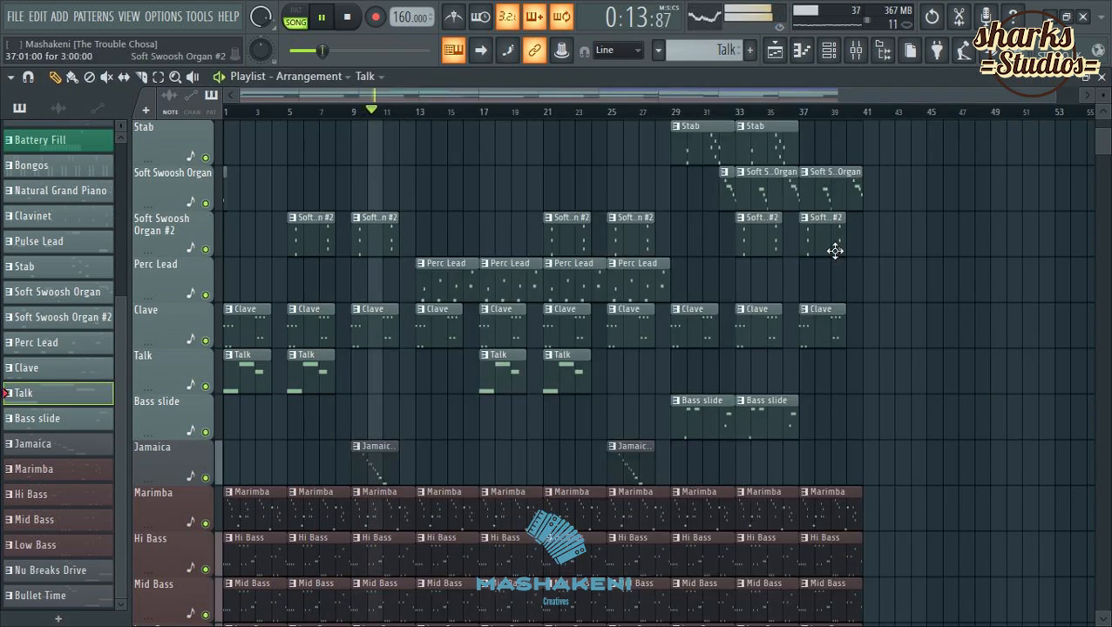
{"action": "scroll", "coordinate": [835, 341], "scroll_direction": "up", "scroll_amount": 4}
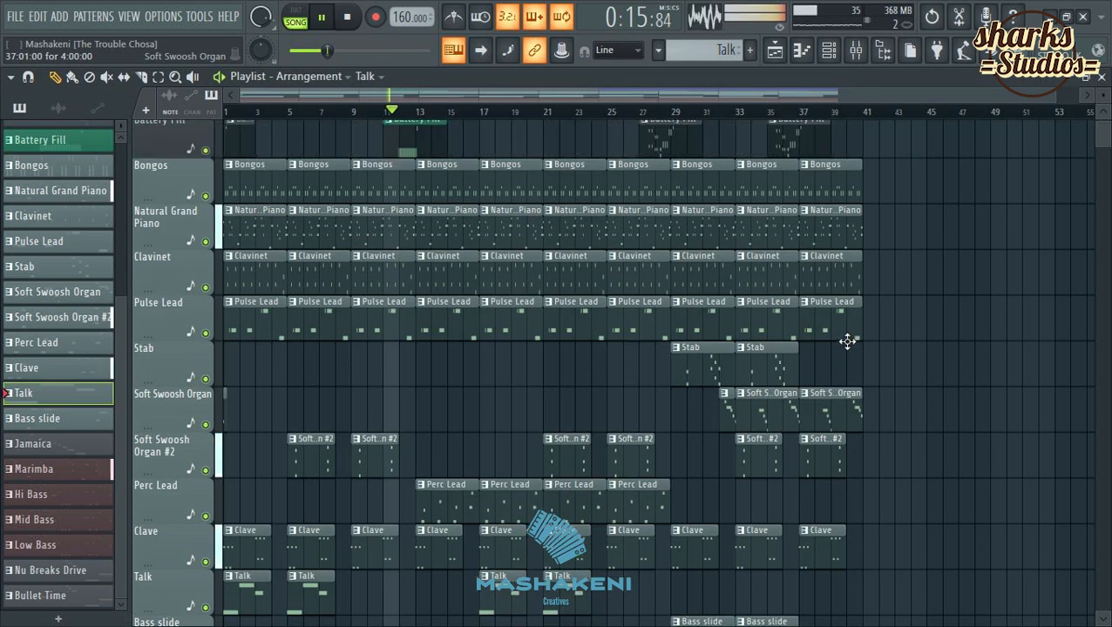
Reset the Talk channel's volume to its default in the channel rack and return to the arrangement.
{"action": "scroll", "coordinate": [854, 331], "scroll_direction": "down", "scroll_amount": 8}
{"action": "scroll", "coordinate": [859, 319], "scroll_direction": "down", "scroll_amount": 1}
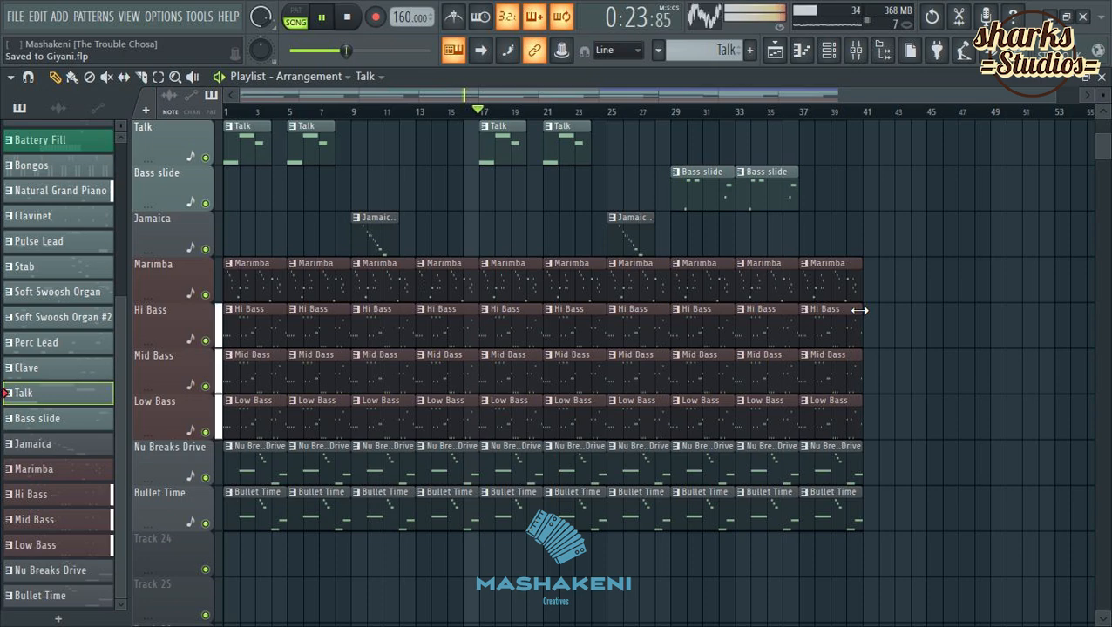
{"action": "left_click", "coordinate": [854, 49]}
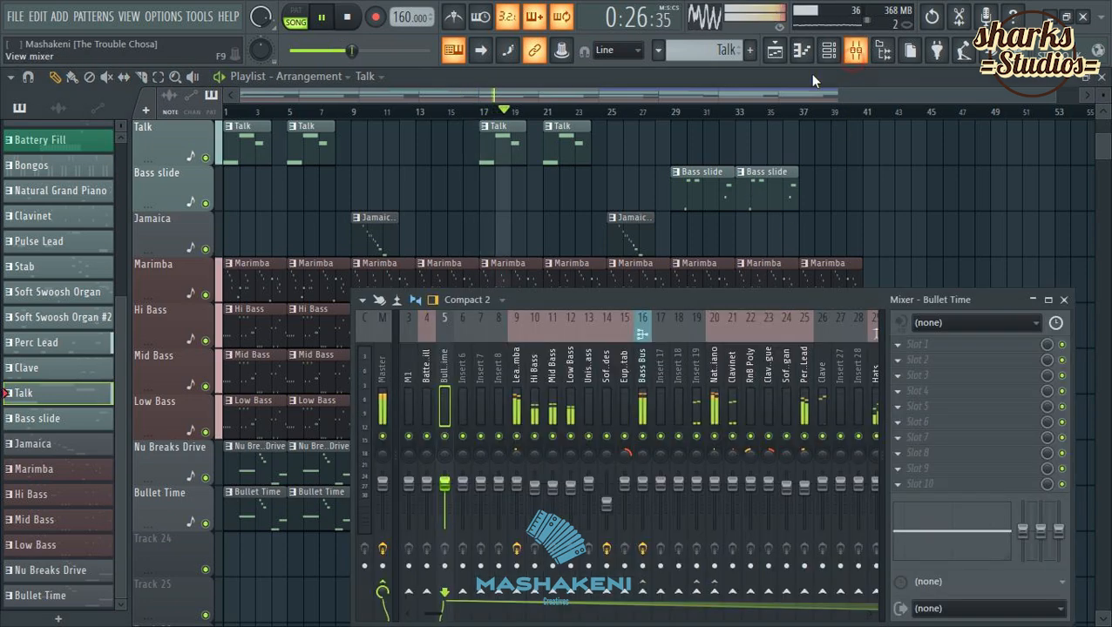
{"action": "left_click", "coordinate": [883, 50]}
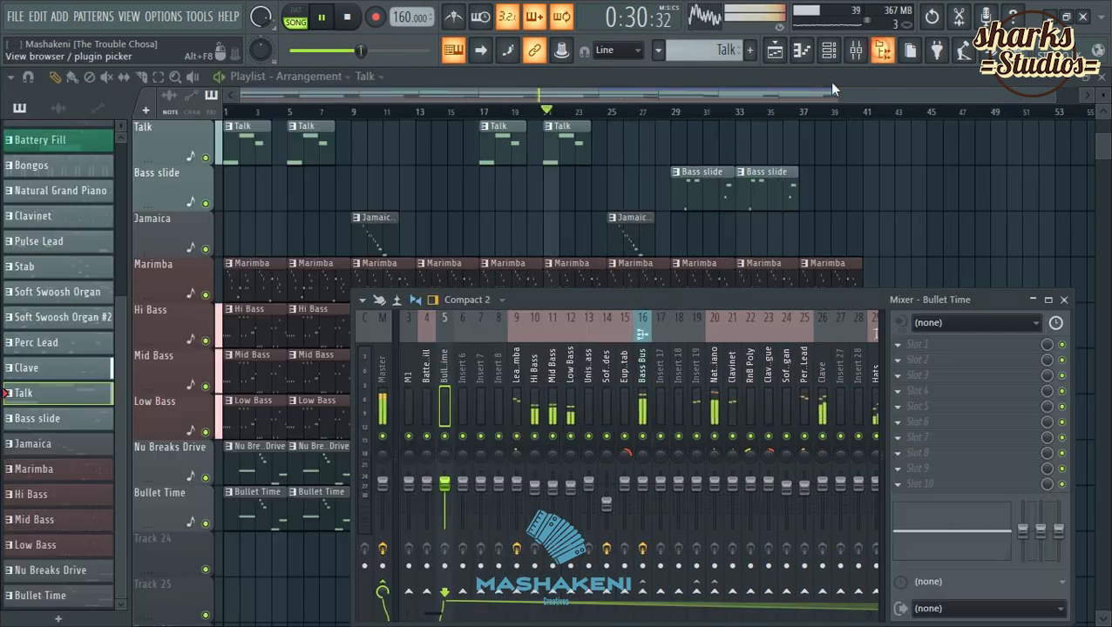
{"action": "left_click", "coordinate": [883, 50]}
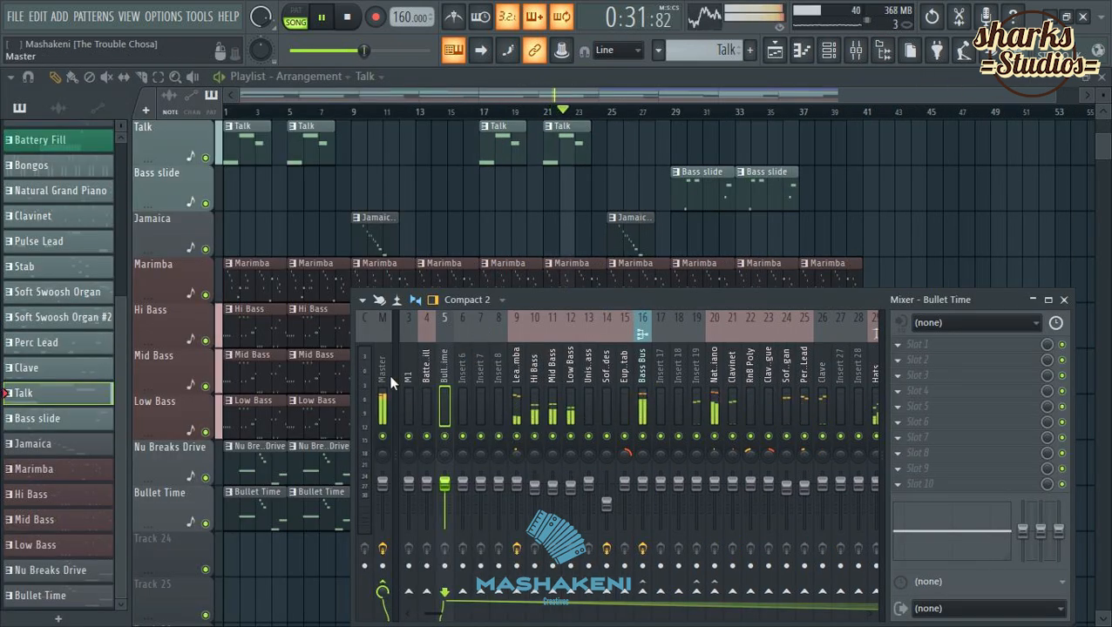
{"action": "left_click", "coordinate": [828, 50]}
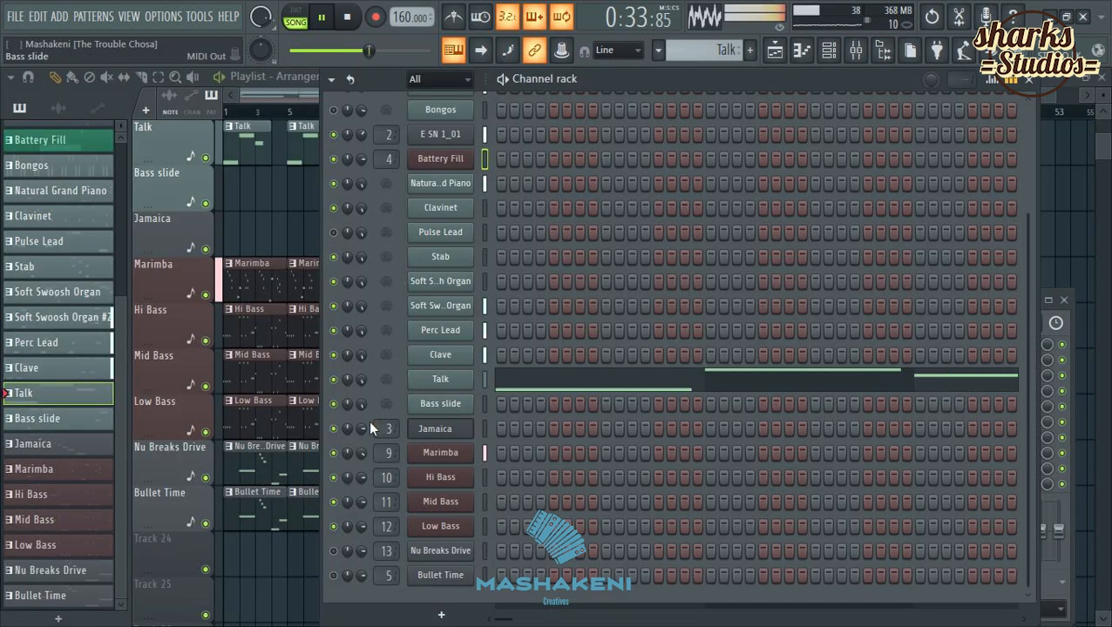
{"action": "right_click", "coordinate": [359, 383]}
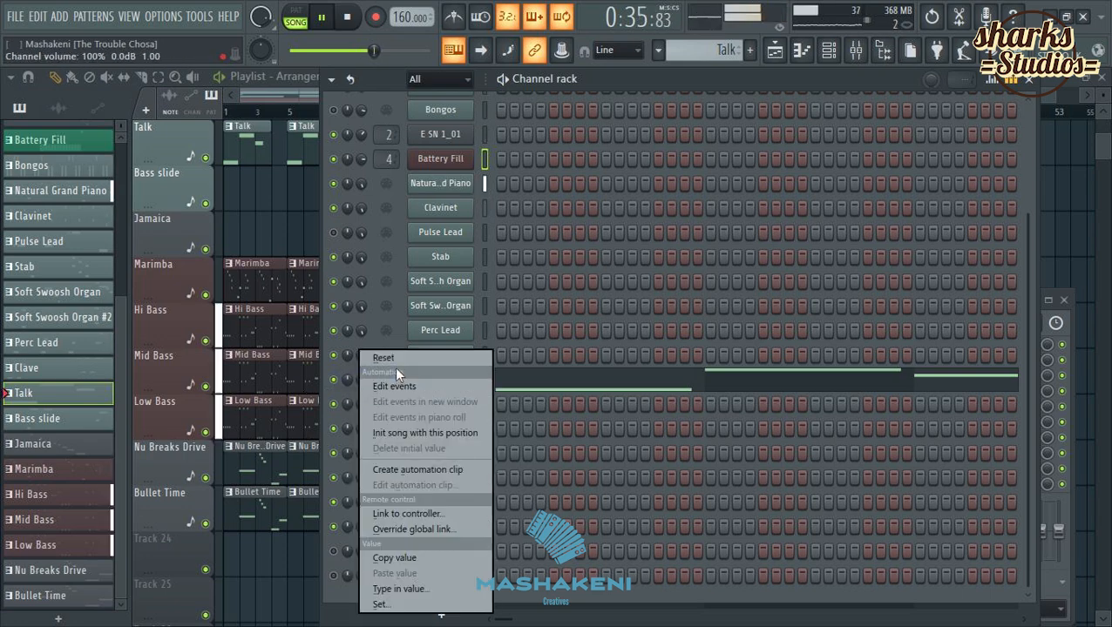
{"action": "left_click", "coordinate": [394, 358]}
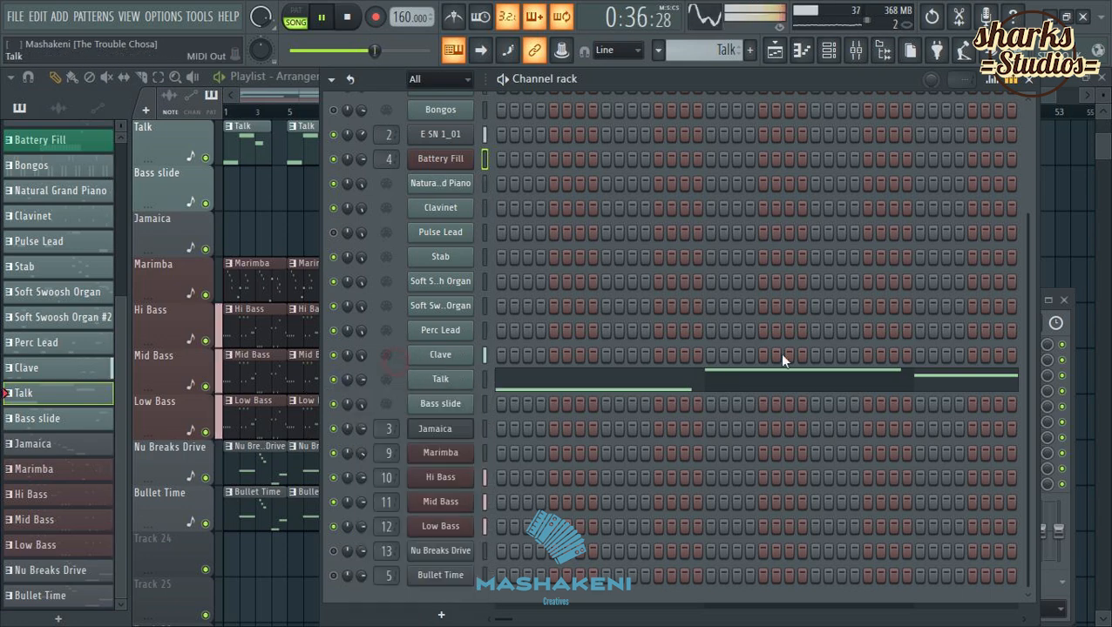
{"action": "left_click", "coordinate": [1052, 98]}
Duplicate the entire arrangement from bars 1 to 40 so the copy starts at bar 41.
{"action": "scroll", "coordinate": [900, 285], "scroll_direction": "up", "scroll_amount": 8}
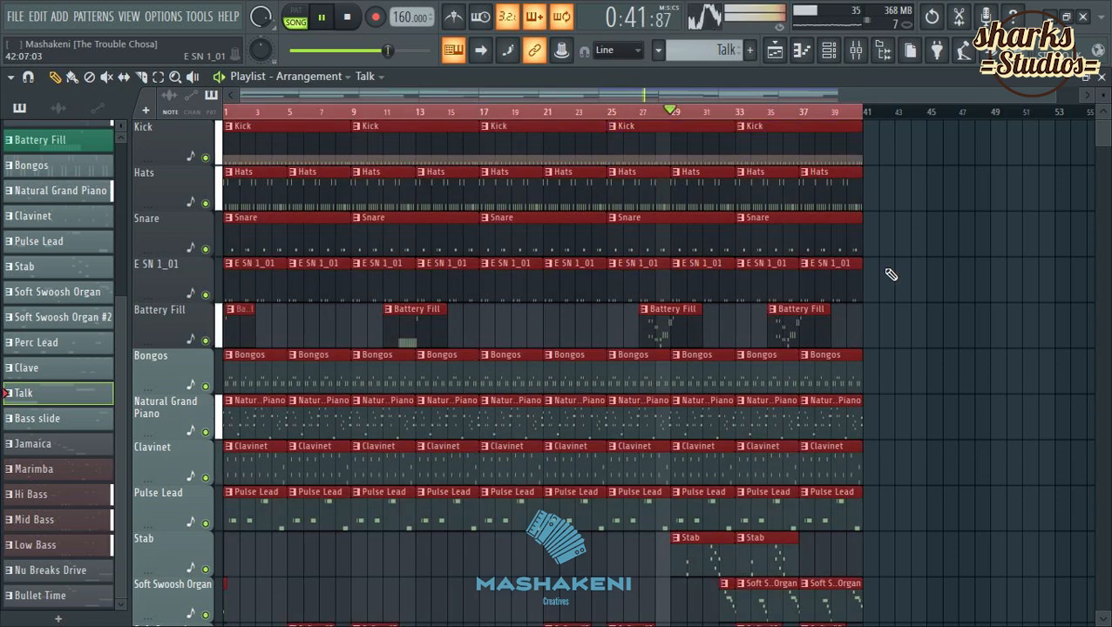
{"action": "key", "text": "ctrl+b"}
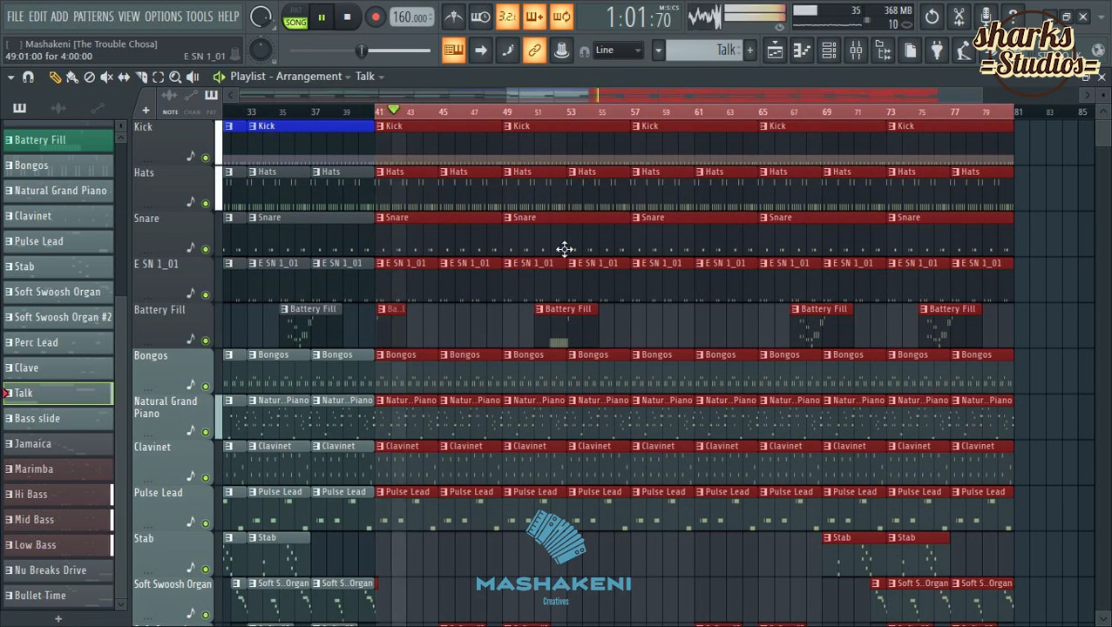
{"action": "scroll", "coordinate": [565, 251], "scroll_direction": "down", "scroll_amount": 10}
{"action": "scroll", "coordinate": [675, 274], "scroll_direction": "down", "scroll_amount": 7}
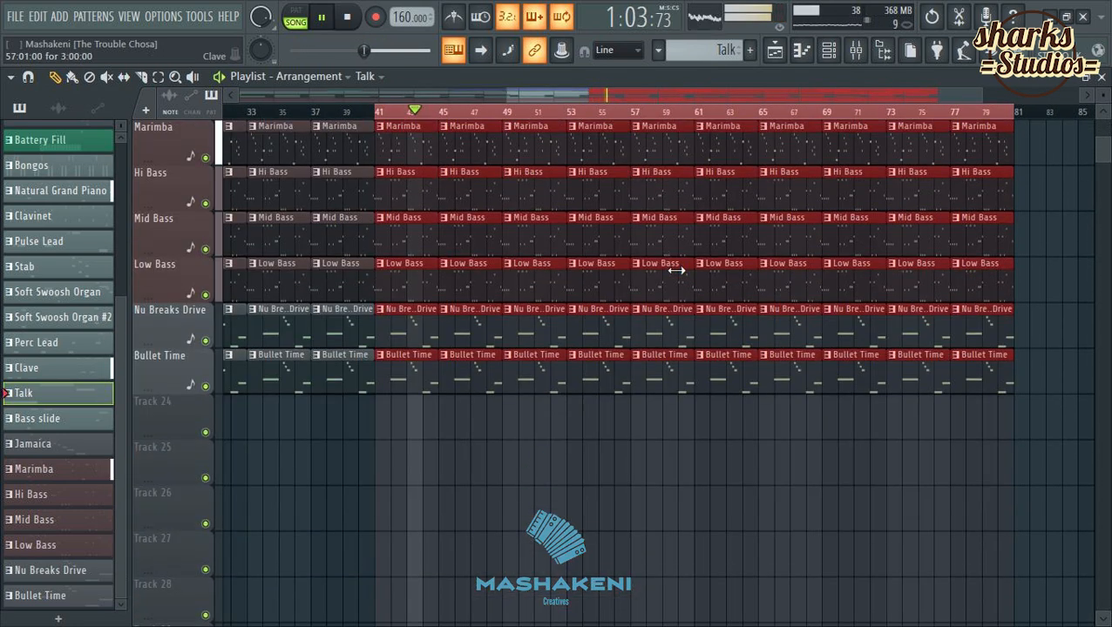
{"action": "scroll", "coordinate": [757, 237], "scroll_direction": "up", "scroll_amount": 17}
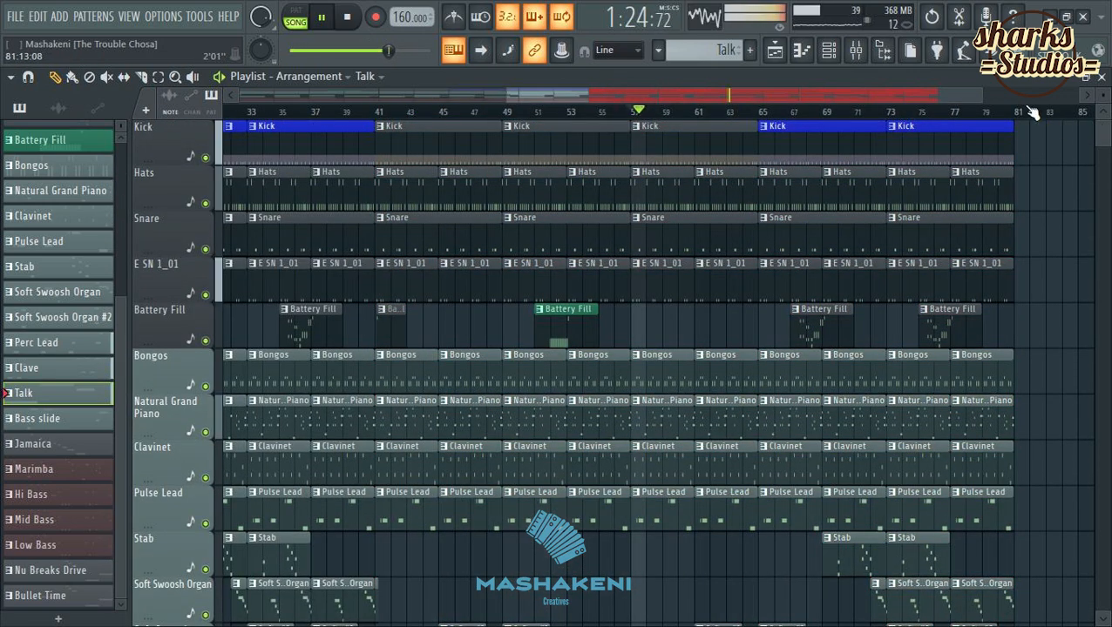
Replace the Kick clip at bar 57 with the blue Kick pattern and delete the displaced clip.
{"action": "scroll", "coordinate": [1032, 113], "scroll_direction": "up", "scroll_amount": 4}
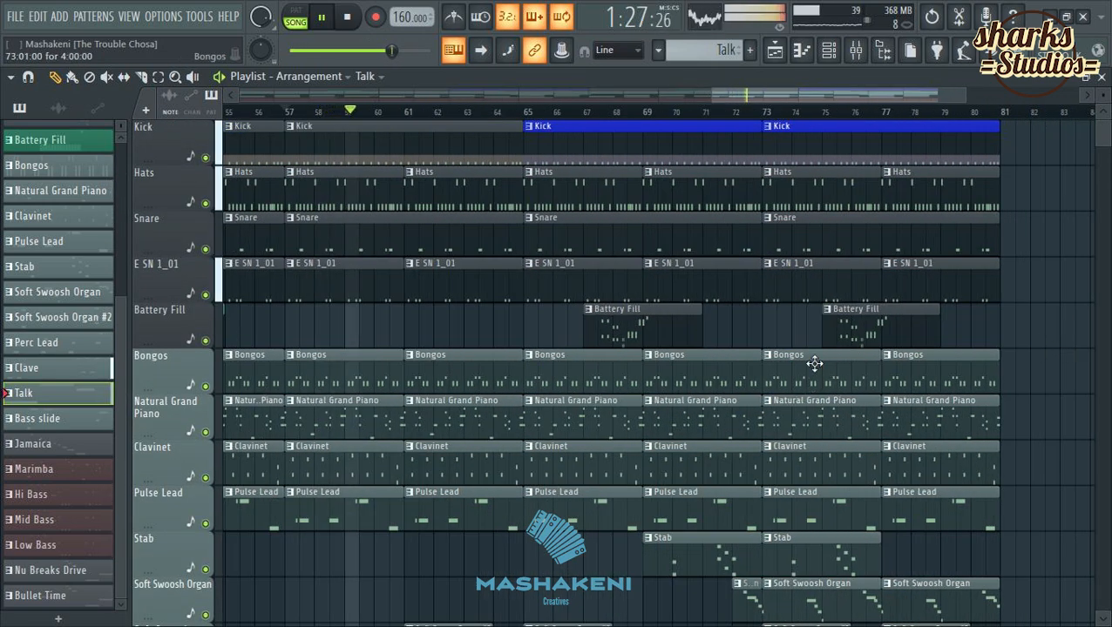
{"action": "key", "text": "space"}
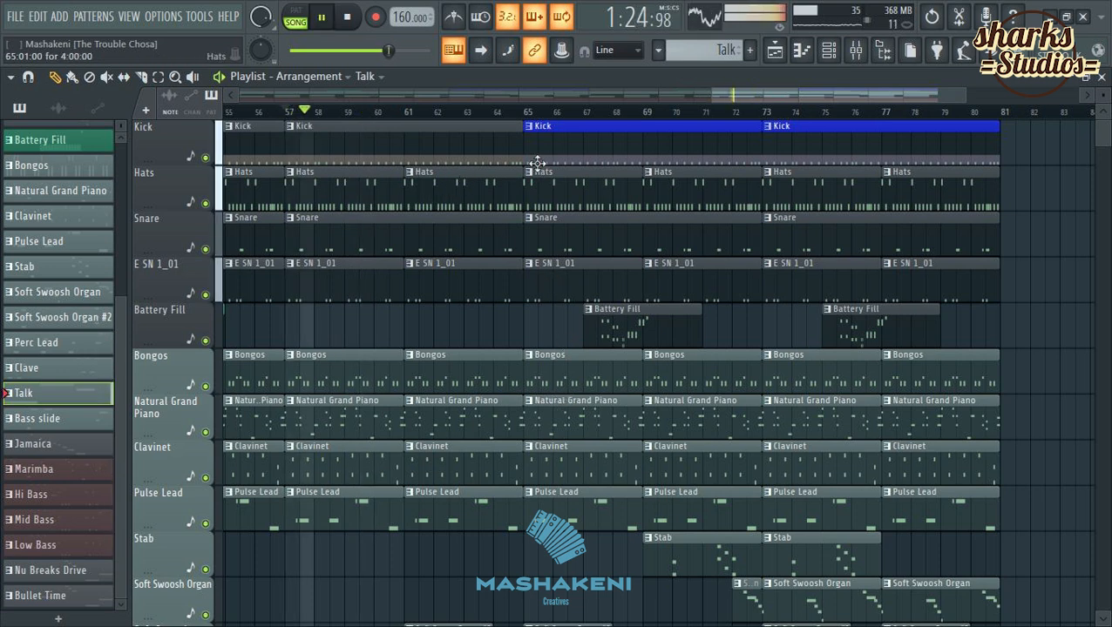
{"action": "key", "text": "space"}
{"action": "left_click_drag", "start_coordinate": [440, 149], "coordinate": [449, 335]}
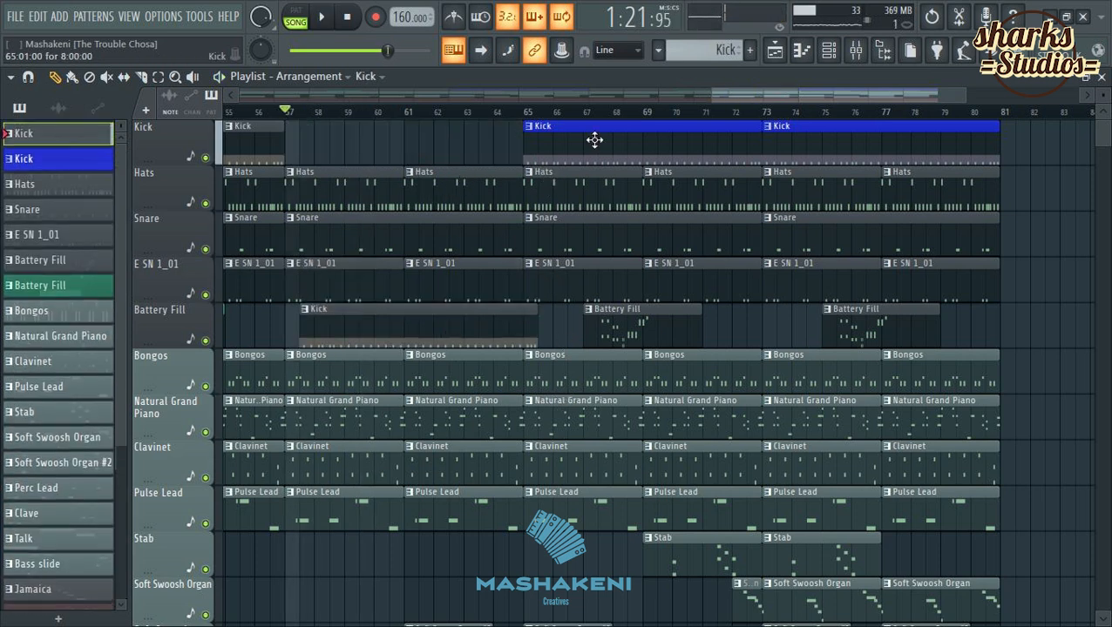
{"action": "left_click", "coordinate": [292, 149]}
{"action": "key", "text": "space"}
{"action": "right_click", "coordinate": [387, 325]}
Move the Battery Fill clip from bar 67 to bar 59 and play the section.
{"action": "key", "text": "space"}
{"action": "left_click_drag", "start_coordinate": [651, 336], "coordinate": [428, 308]}
{"action": "key", "text": "space"}
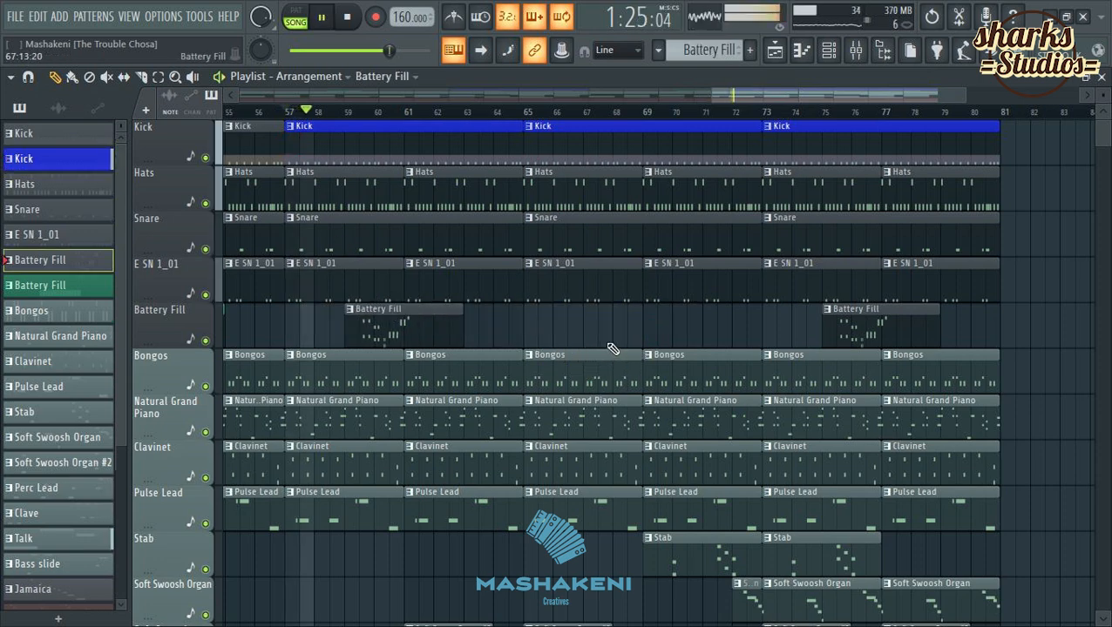
Delete the Hi Bass, Mid Bass and Low Bass clips at bars 61 and 65.
{"action": "scroll", "coordinate": [619, 347], "scroll_direction": "down", "scroll_amount": 6}
{"action": "scroll", "coordinate": [619, 338], "scroll_direction": "down", "scroll_amount": 10}
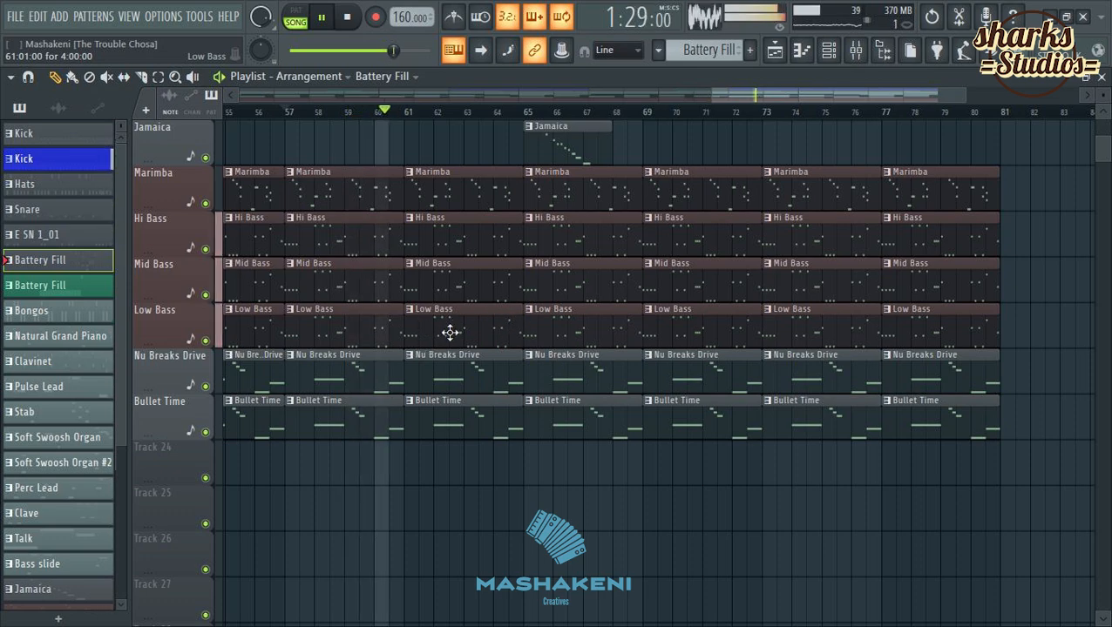
{"action": "right_click", "coordinate": [450, 332]}
{"action": "right_click", "coordinate": [452, 283]}
{"action": "right_click", "coordinate": [451, 243]}
{"action": "right_click", "coordinate": [556, 243]}
{"action": "right_click", "coordinate": [554, 284]}
{"action": "right_click", "coordinate": [550, 324]}
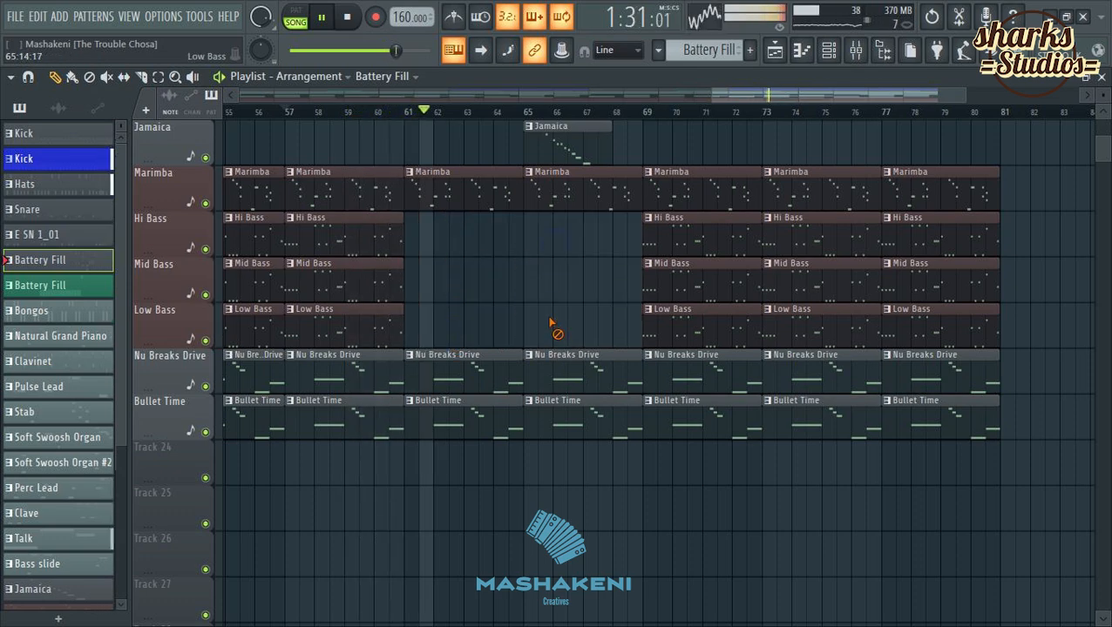
Shorten the bar 69 Mid Bass clip to two bars and trim the Hi Bass and Low Bass clips there to start at bar 71.
{"action": "scroll", "coordinate": [557, 324], "scroll_direction": "up", "scroll_amount": 5}
{"action": "scroll", "coordinate": [752, 351], "scroll_direction": "down", "scroll_amount": 1}
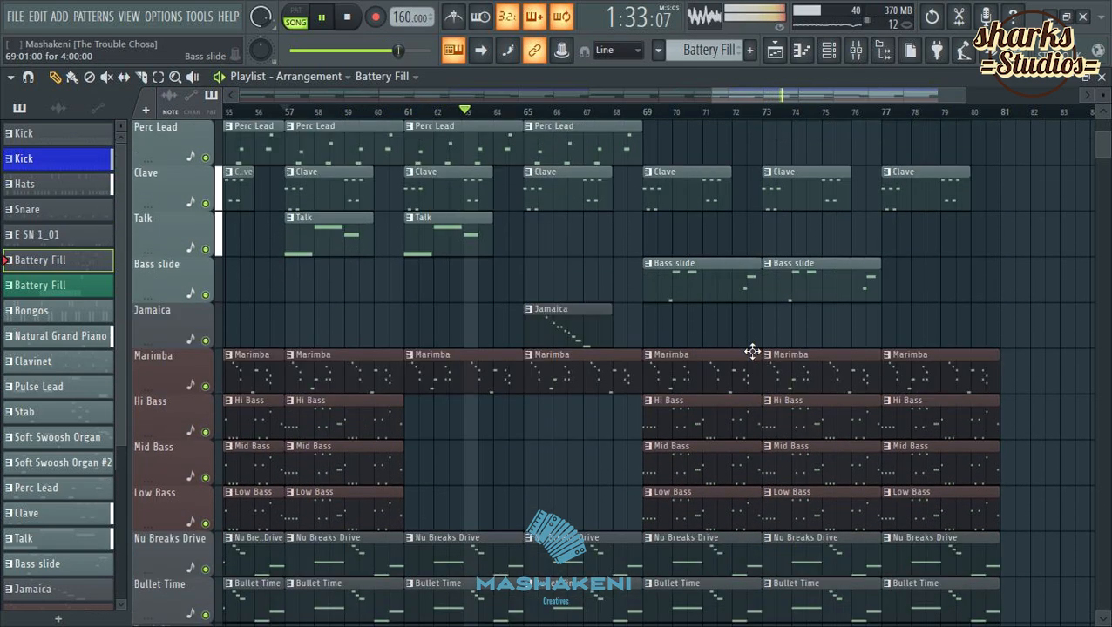
{"action": "scroll", "coordinate": [752, 351], "scroll_direction": "up", "scroll_amount": 13}
{"action": "scroll", "coordinate": [798, 351], "scroll_direction": "down", "scroll_amount": 4}
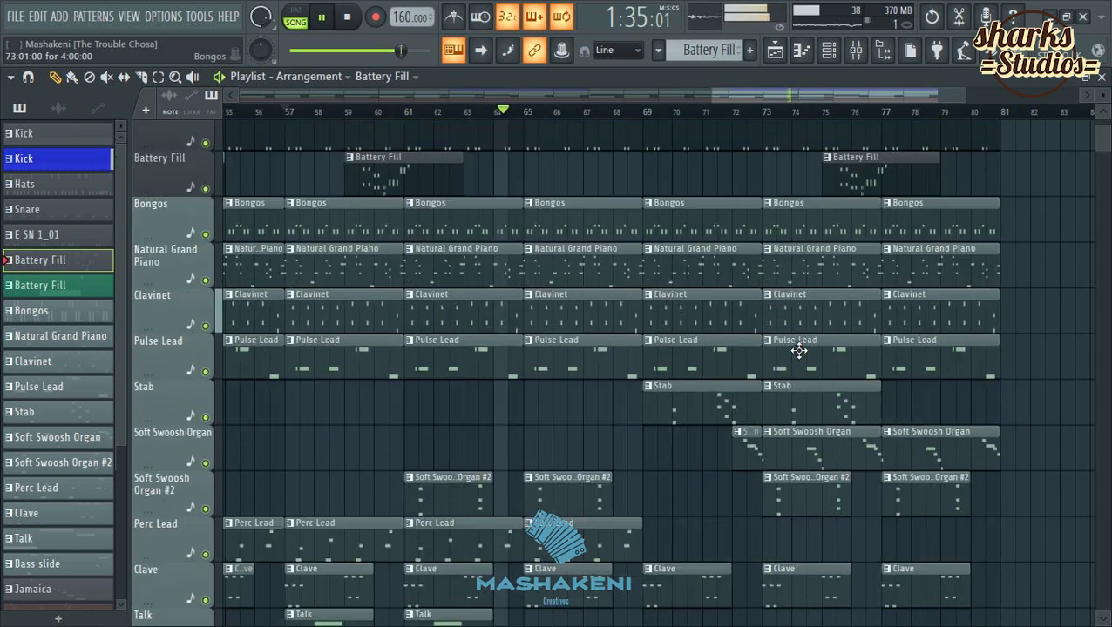
{"action": "scroll", "coordinate": [798, 351], "scroll_direction": "down", "scroll_amount": 9}
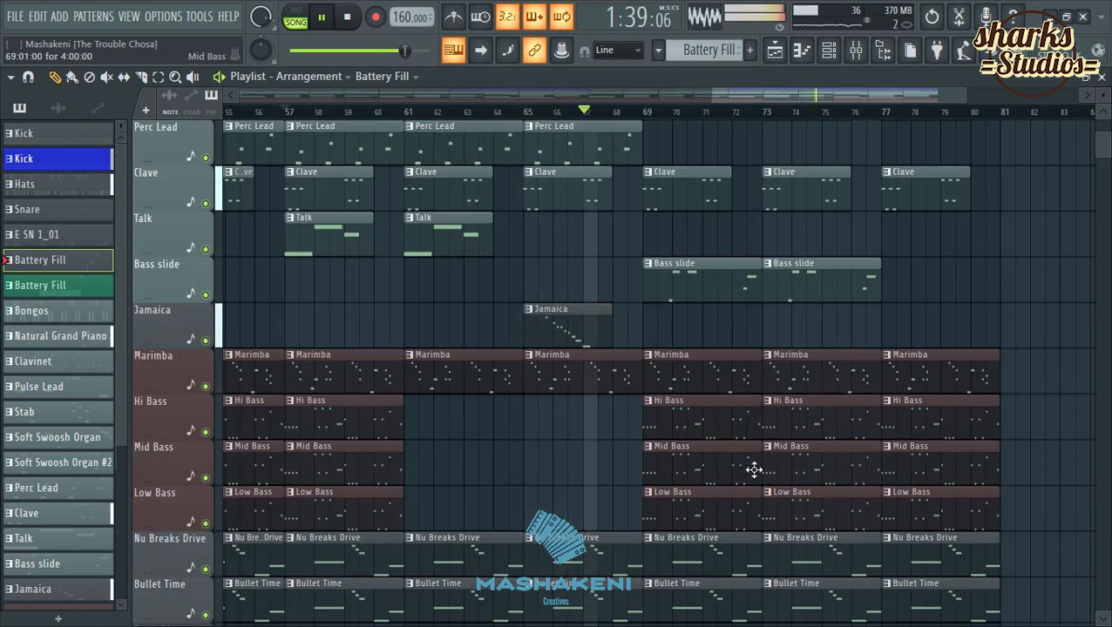
{"action": "left_click_drag", "start_coordinate": [755, 470], "coordinate": [700, 473]}
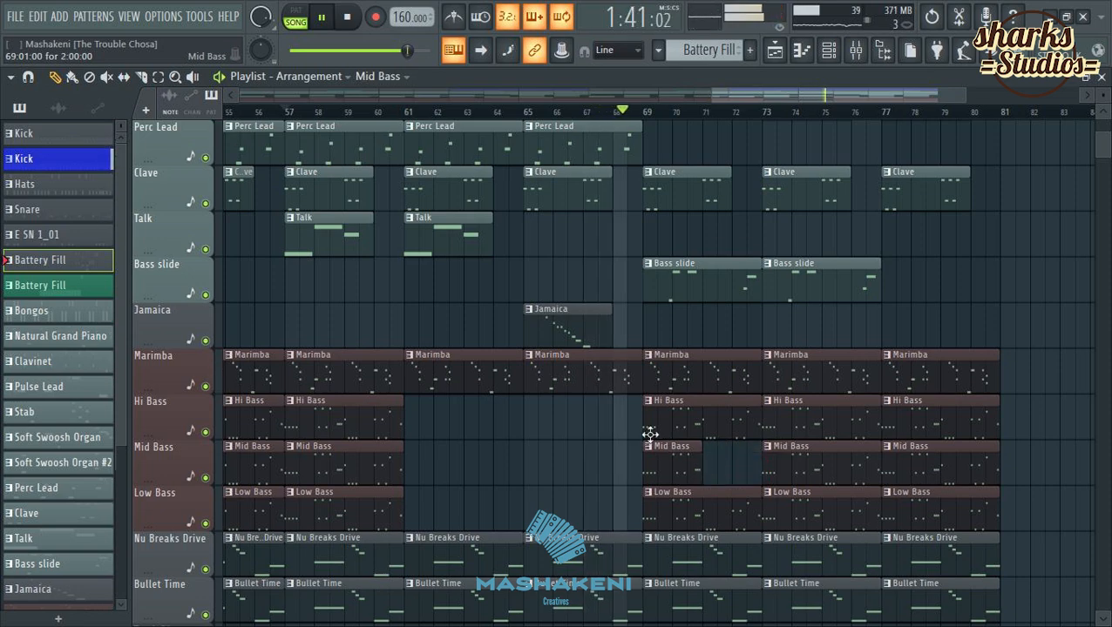
{"action": "left_click_drag", "start_coordinate": [645, 427], "coordinate": [701, 424]}
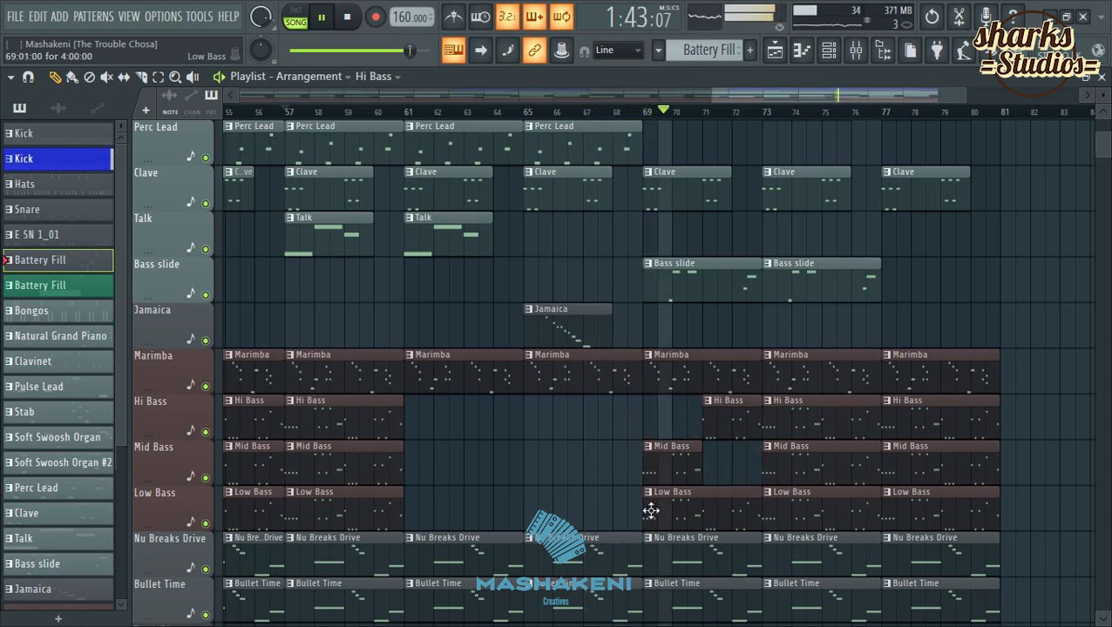
{"action": "left_click_drag", "start_coordinate": [647, 507], "coordinate": [722, 498]}
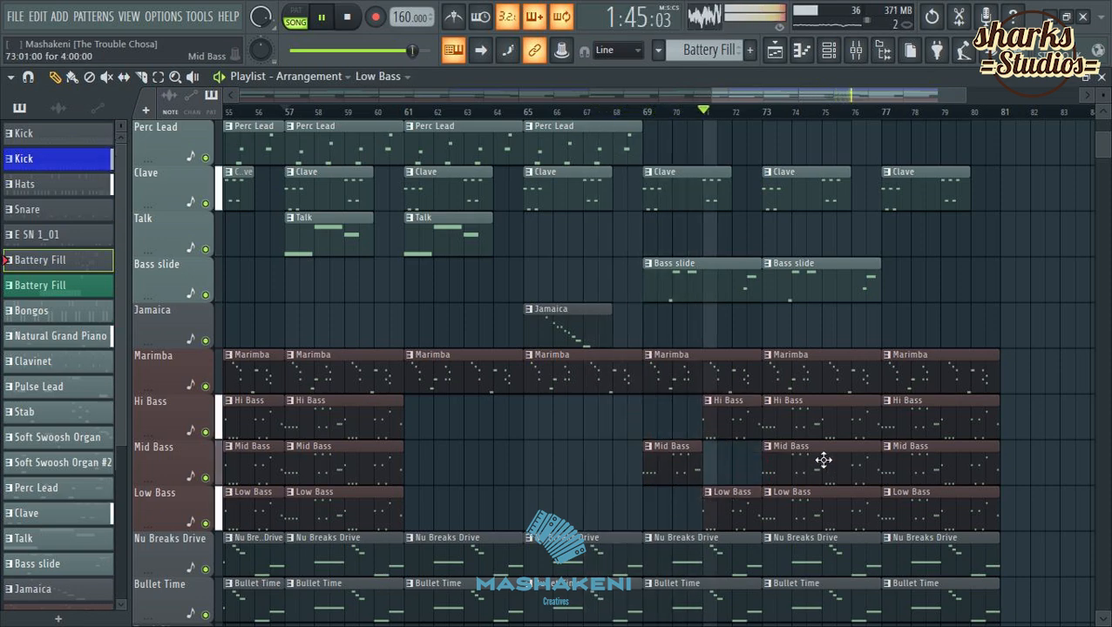
Add another Battery Fill clip ahead of the one at bar 75, trimmed to two bars starting at bar 73.
{"action": "scroll", "coordinate": [915, 383], "scroll_direction": "up", "scroll_amount": 10}
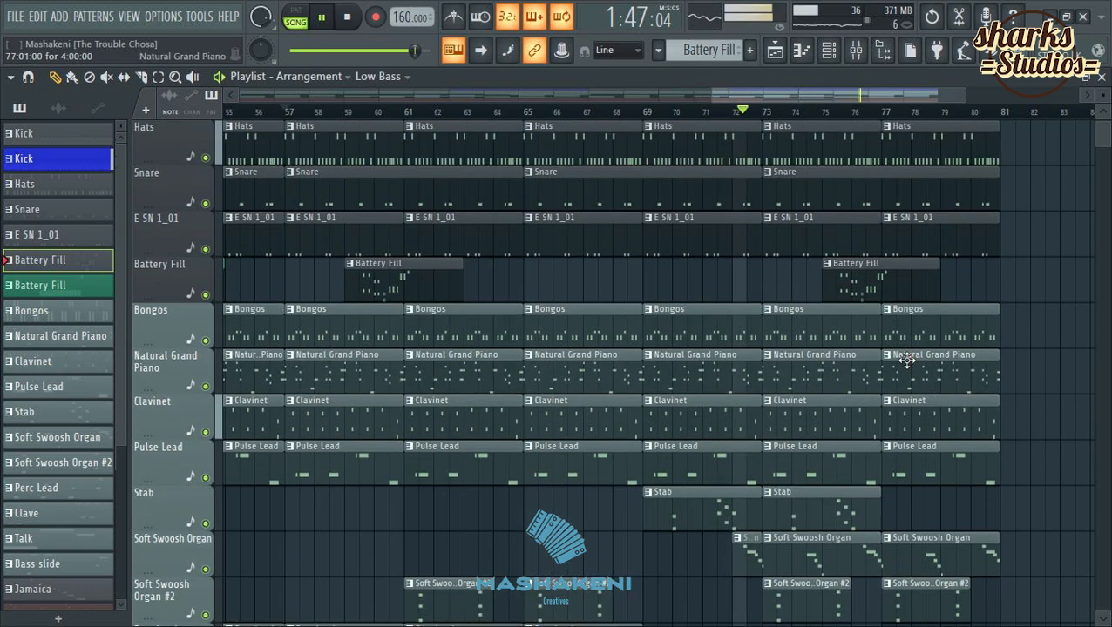
{"action": "scroll", "coordinate": [933, 381], "scroll_direction": "up", "scroll_amount": 1}
{"action": "key", "text": "space"}
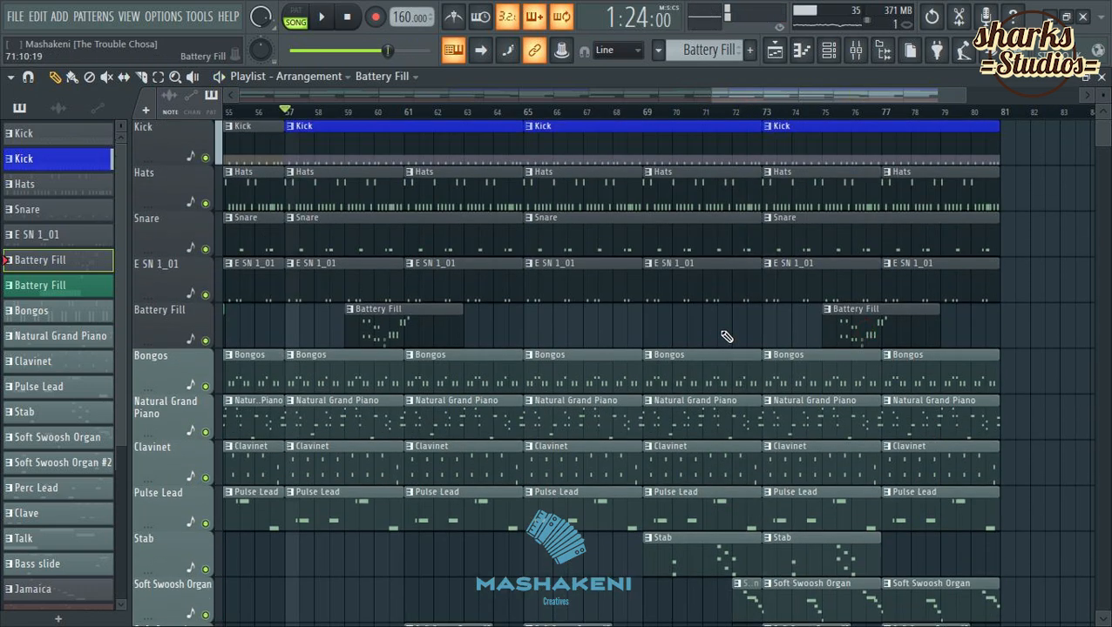
{"action": "left_click", "coordinate": [699, 320]}
{"action": "left_click_drag", "start_coordinate": [707, 325], "coordinate": [771, 317]}
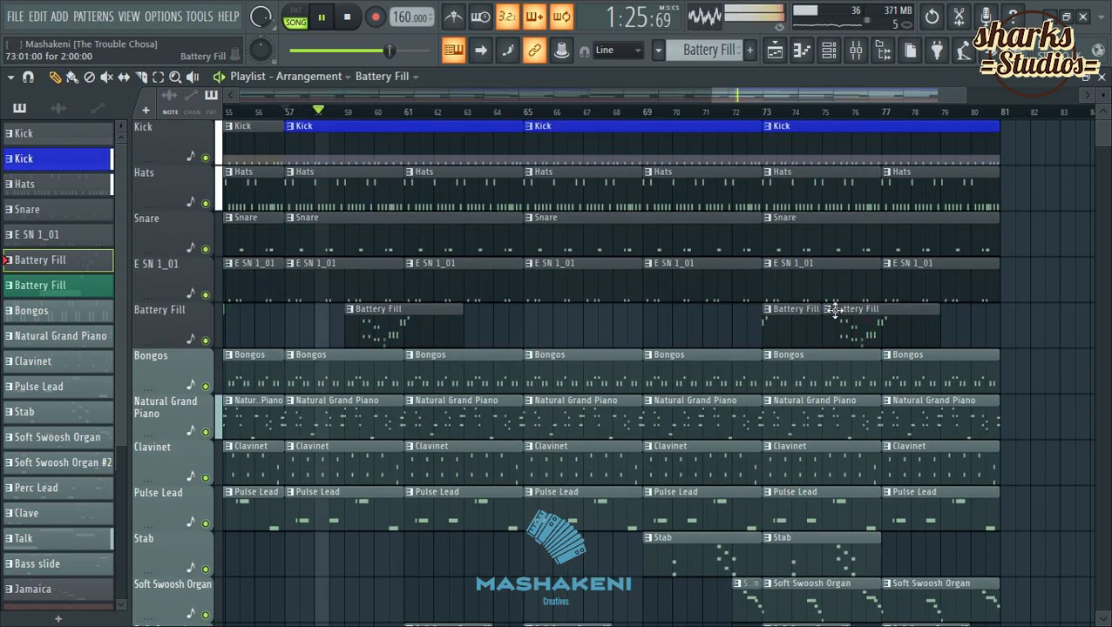
Make the blue Kick clip at bar 65 a unique pattern.
{"action": "scroll", "coordinate": [865, 300], "scroll_direction": "down", "scroll_amount": 6}
{"action": "scroll", "coordinate": [865, 300], "scroll_direction": "down", "scroll_amount": 11}
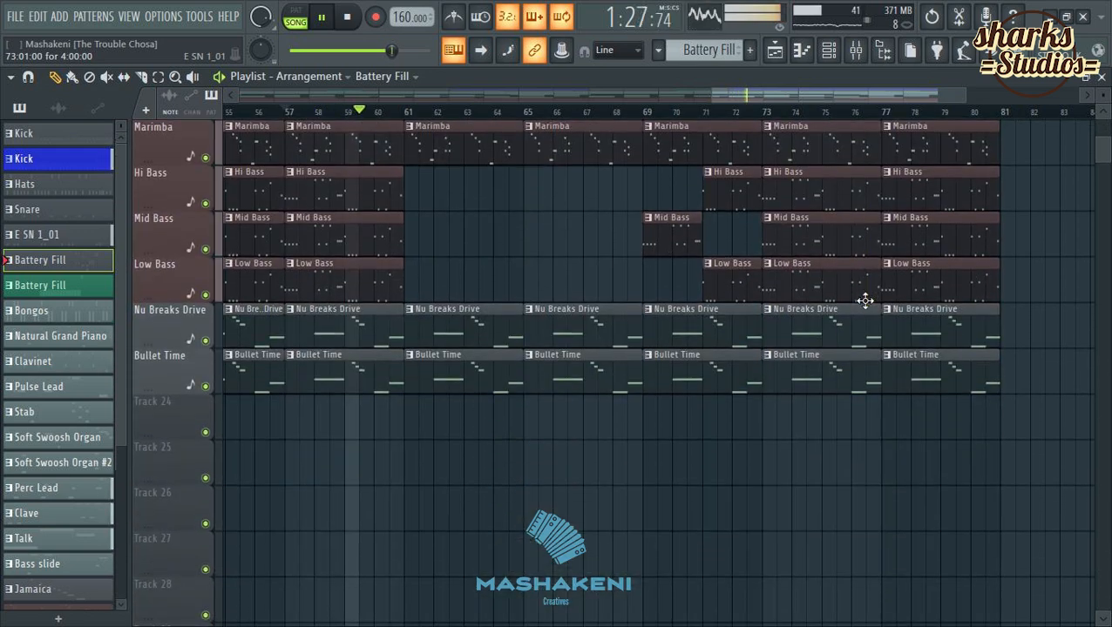
{"action": "scroll", "coordinate": [677, 273], "scroll_direction": "up", "scroll_amount": 17}
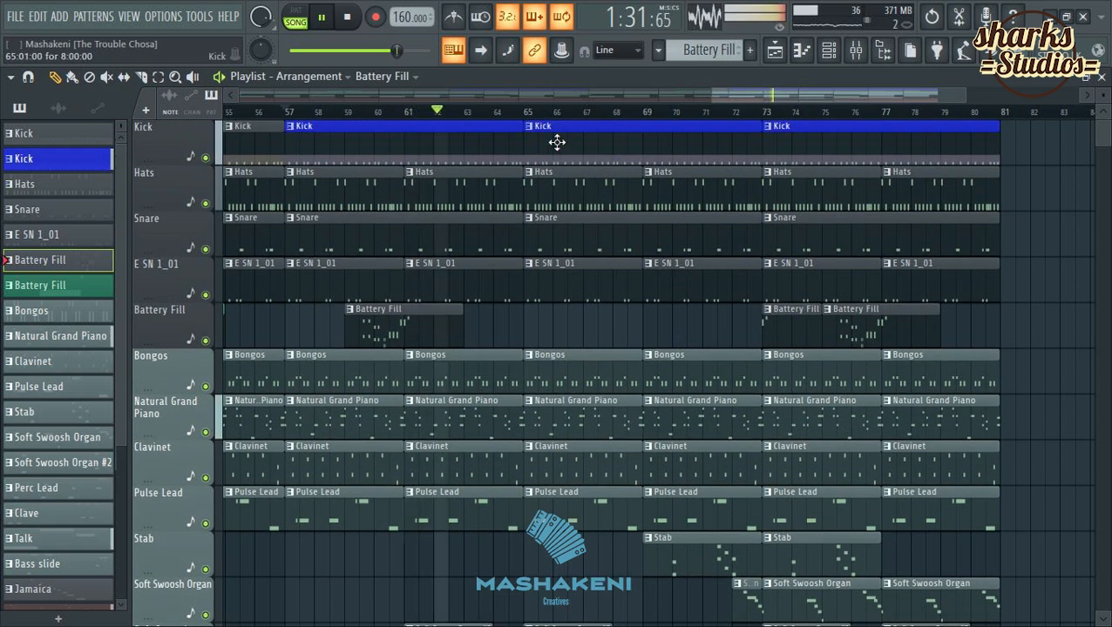
{"action": "left_click", "coordinate": [523, 125]}
{"action": "left_click", "coordinate": [566, 279]}
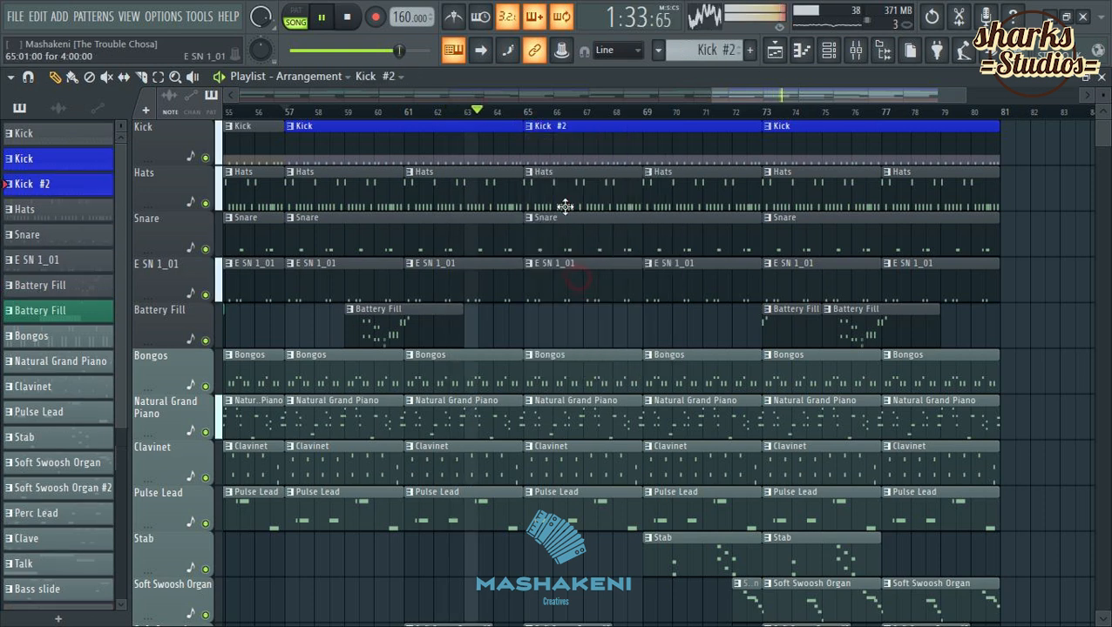
Rename the unique pattern at bar 65 to Kick and recolour it turquoise.
{"action": "left_click", "coordinate": [529, 126]}
{"action": "left_click", "coordinate": [563, 196]}
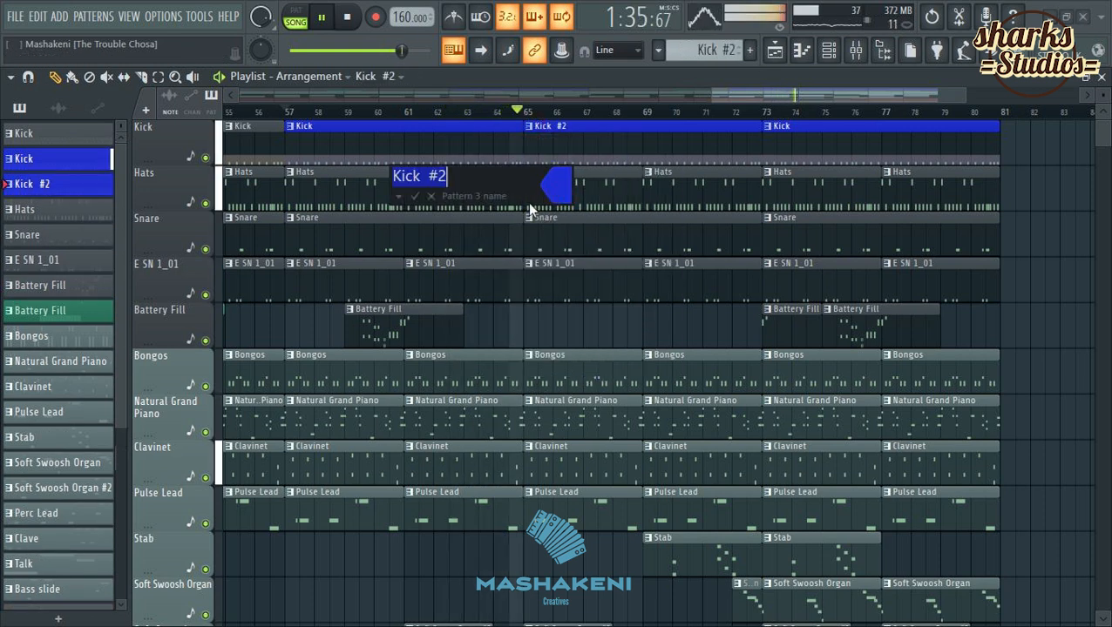
{"action": "key", "text": "BackSpace"}
{"action": "key", "text": "BackSpace"}
{"action": "key", "text": "BackSpace"}
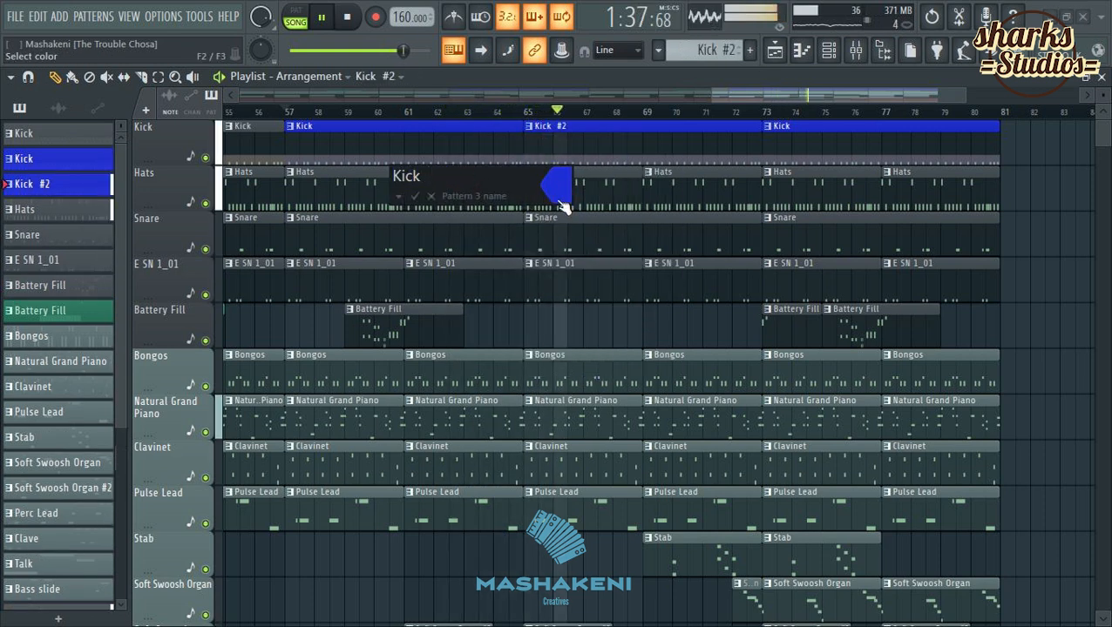
{"action": "left_click", "coordinate": [557, 198]}
{"action": "left_click", "coordinate": [697, 392]}
{"action": "left_click", "coordinate": [832, 582]}
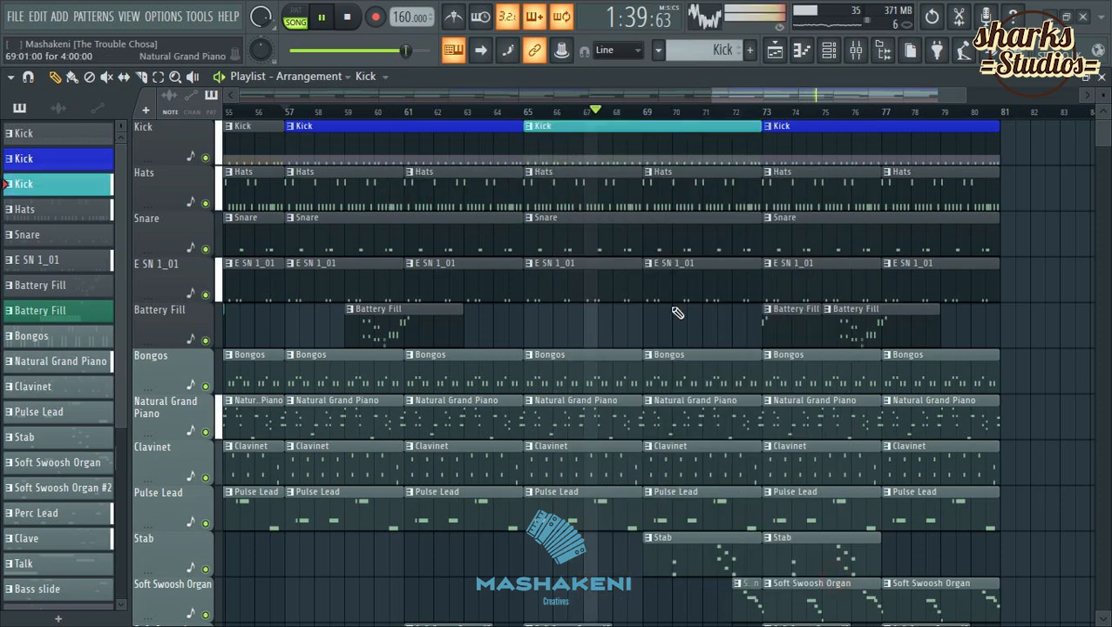
Open the turquoise Kick pattern's notes and thin out the C5 kicks in bars 5 and 6.
{"action": "double_click", "coordinate": [652, 148]}
{"action": "scroll", "coordinate": [531, 122], "scroll_direction": "down", "scroll_amount": 1}
{"action": "scroll", "coordinate": [534, 117], "scroll_direction": "down", "scroll_amount": 4}
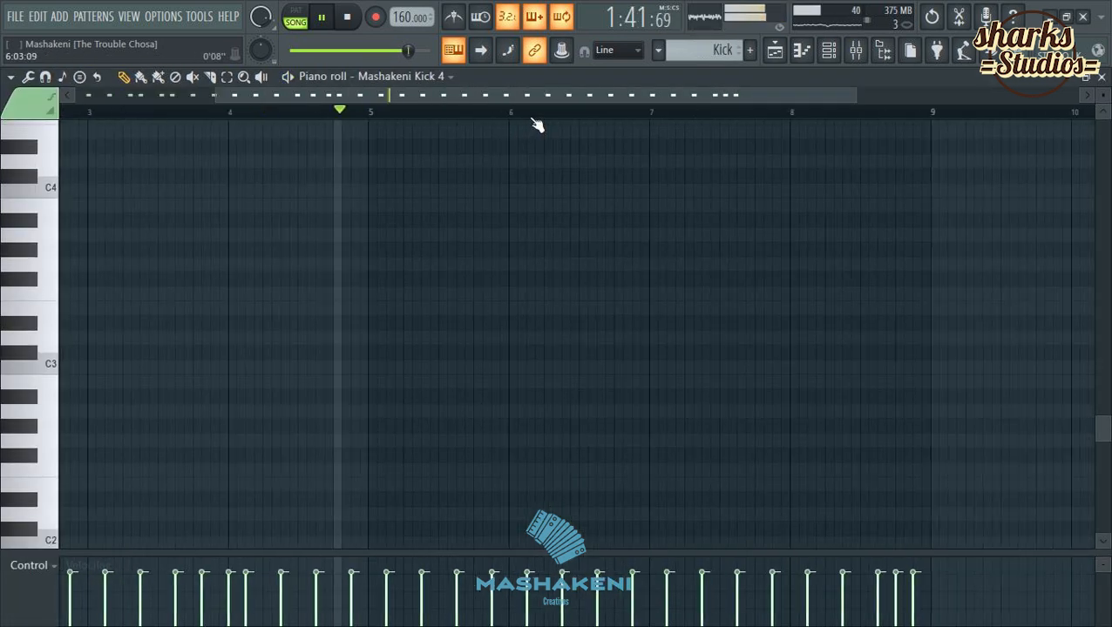
{"action": "scroll", "coordinate": [671, 250], "scroll_direction": "down", "scroll_amount": 8}
{"action": "scroll", "coordinate": [666, 257], "scroll_direction": "up", "scroll_amount": 10}
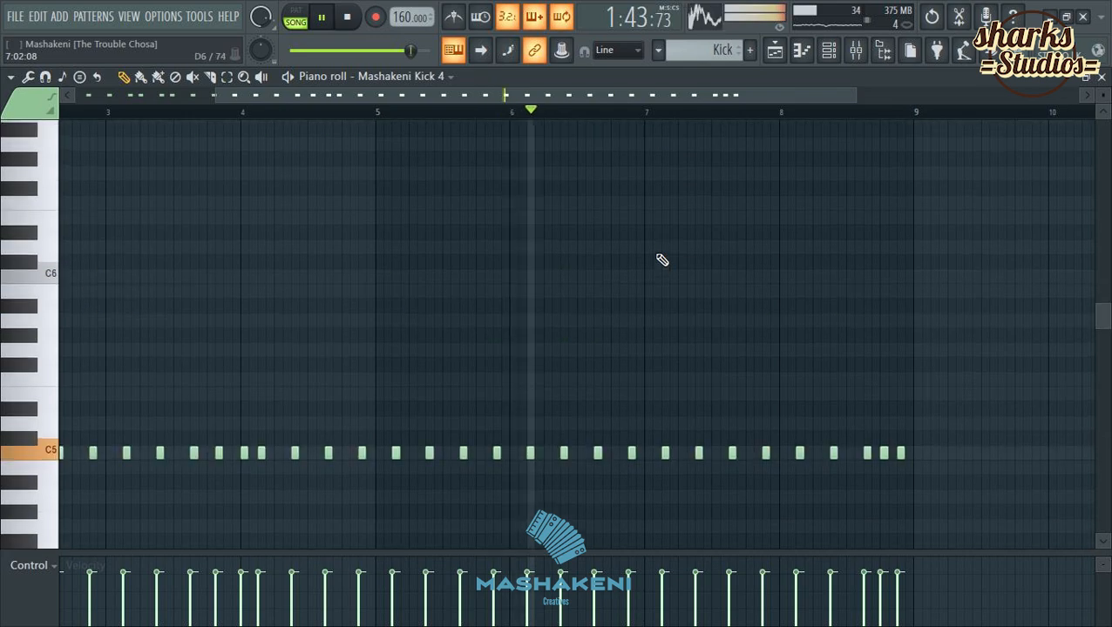
{"action": "left_click_drag", "start_coordinate": [376, 94], "coordinate": [74, 104]}
{"action": "scroll", "coordinate": [848, 235], "scroll_direction": "down", "scroll_amount": 3}
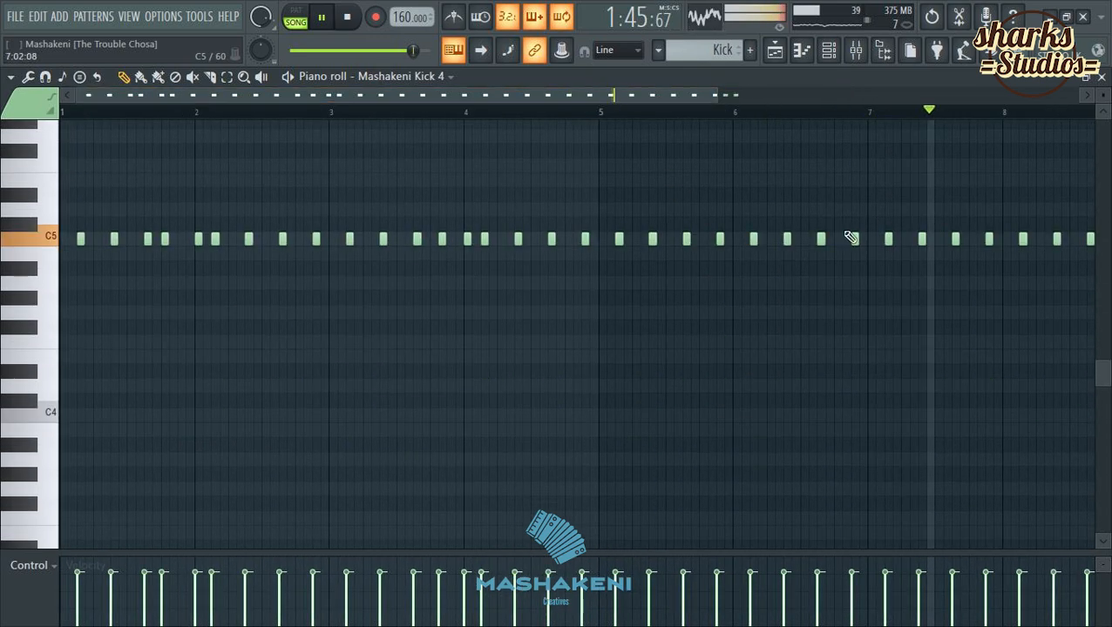
{"action": "scroll", "coordinate": [708, 117], "scroll_direction": "up", "scroll_amount": 2}
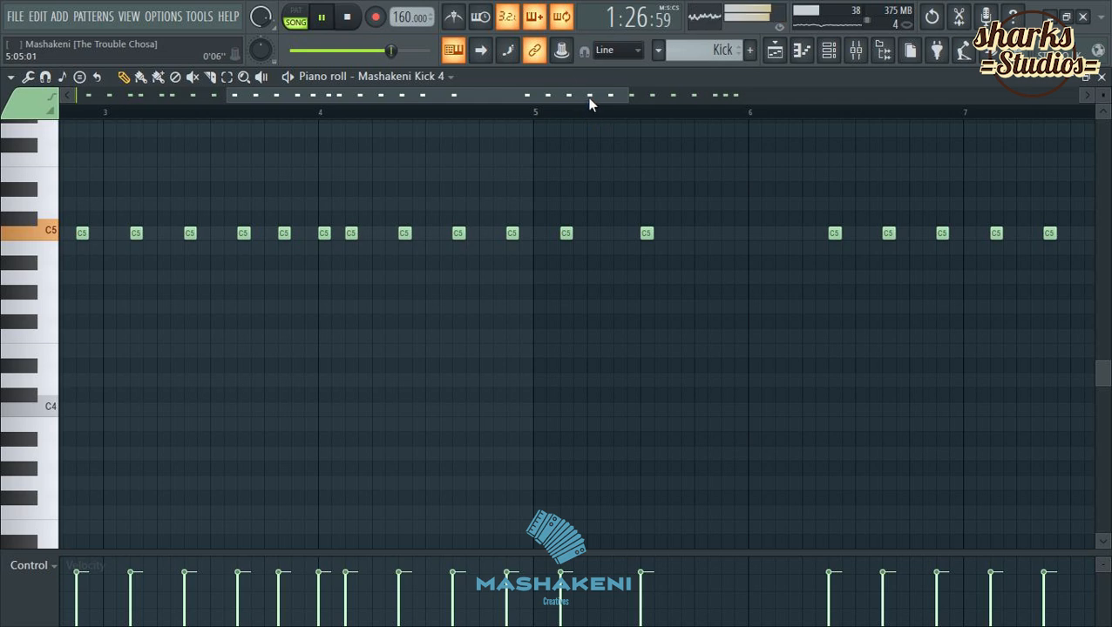
{"action": "left_click_drag", "start_coordinate": [589, 104], "coordinate": [673, 109]}
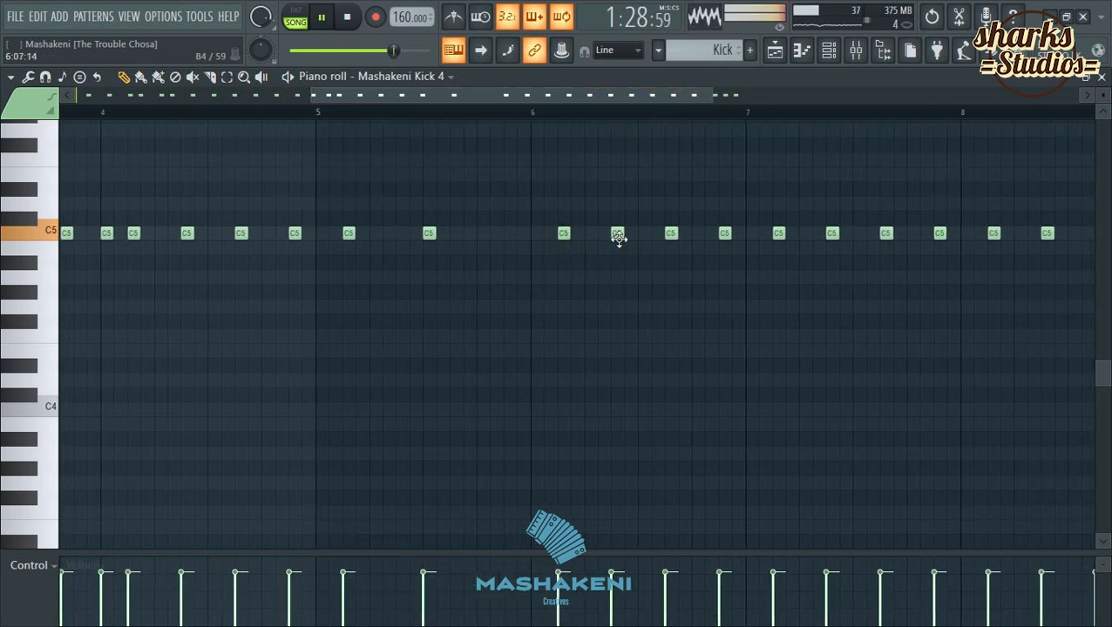
{"action": "left_click_drag", "start_coordinate": [697, 106], "coordinate": [732, 112]}
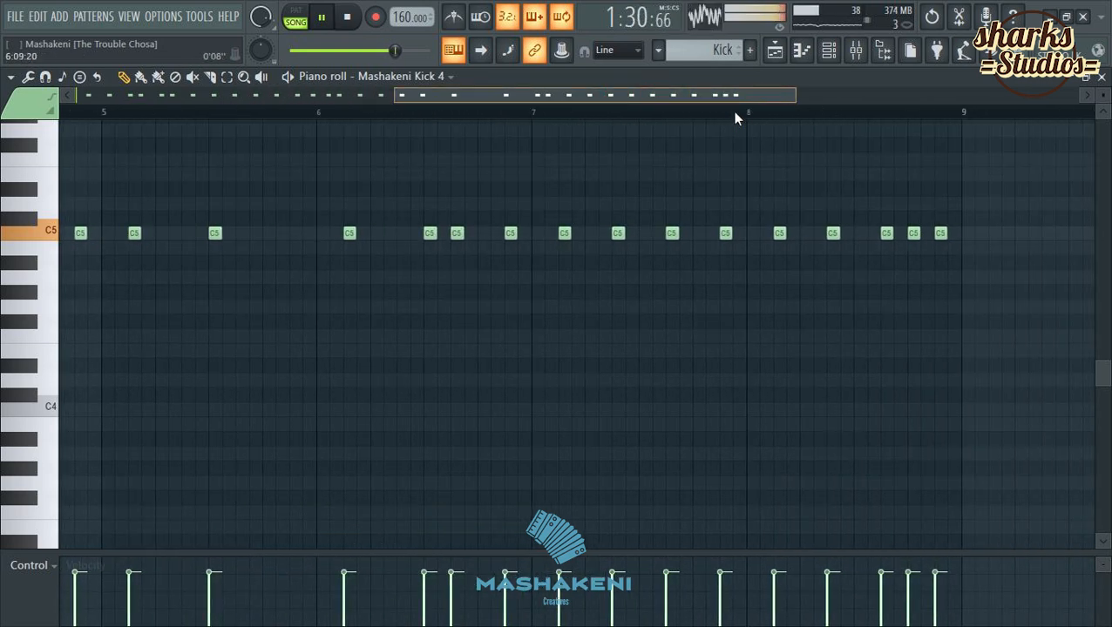
Add a dense run of C5 kicks in bar 7 and remove the closing kicks at the end of bar 8.
{"action": "left_click", "coordinate": [457, 234]}
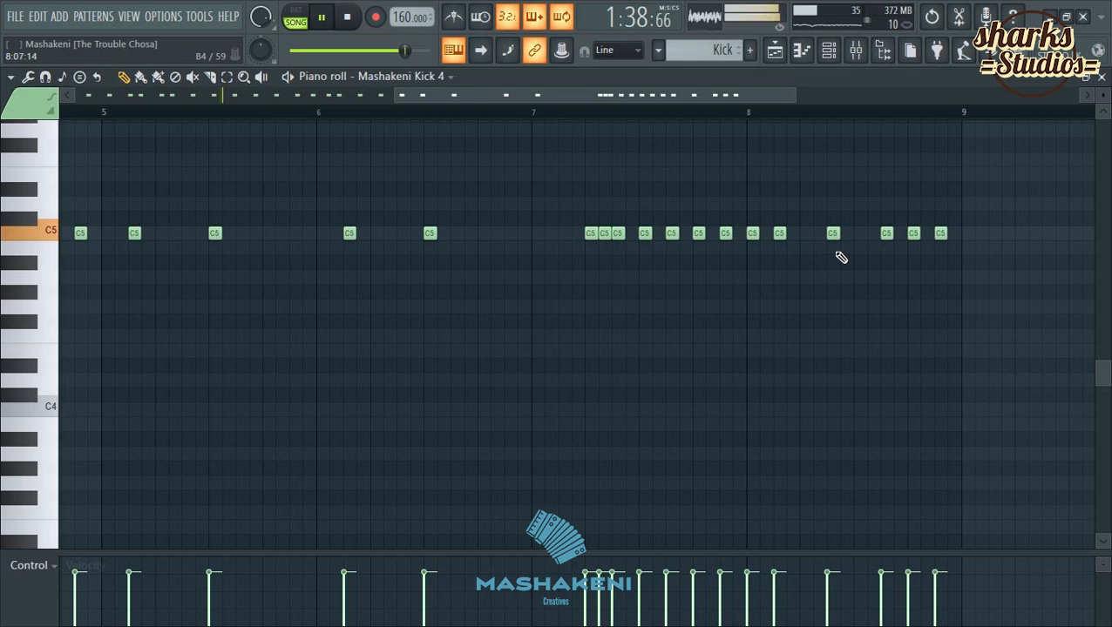
{"action": "left_click_drag", "start_coordinate": [882, 240], "coordinate": [1081, 240]}
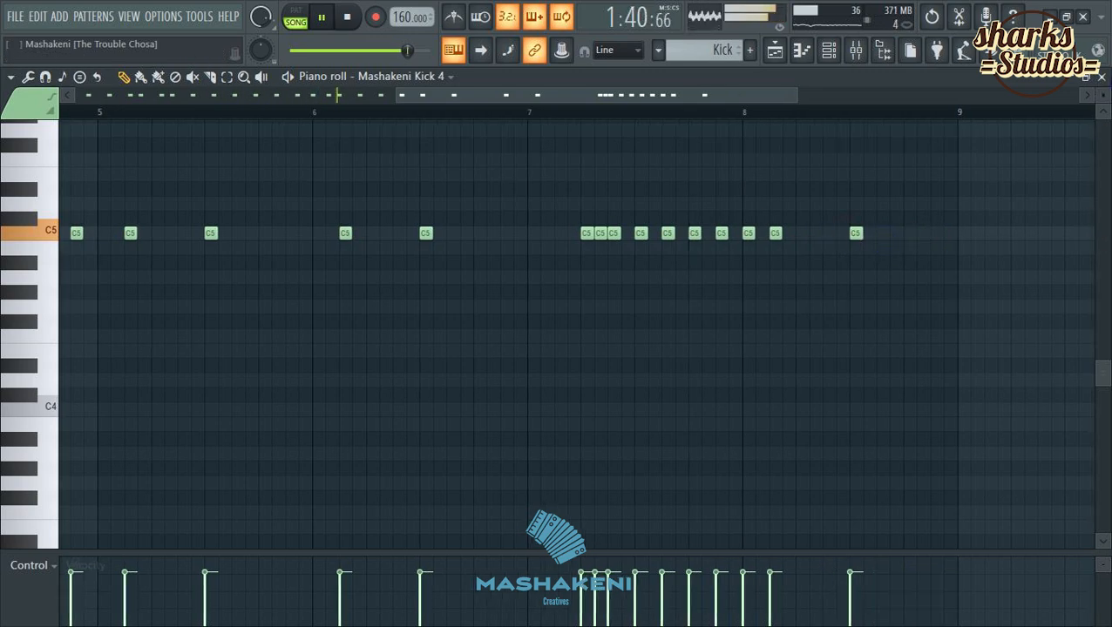
{"action": "left_click", "coordinate": [1102, 76]}
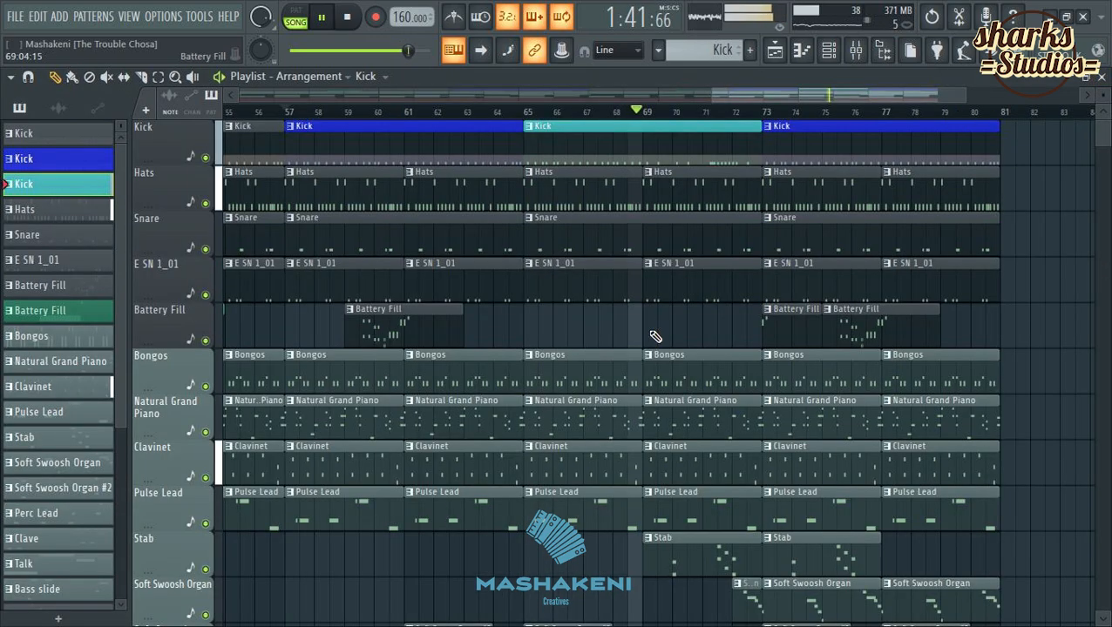
Place a Battery Fill clip at 69:03 with its start trimmed to the fill's last hit.
{"action": "left_click", "coordinate": [886, 322]}
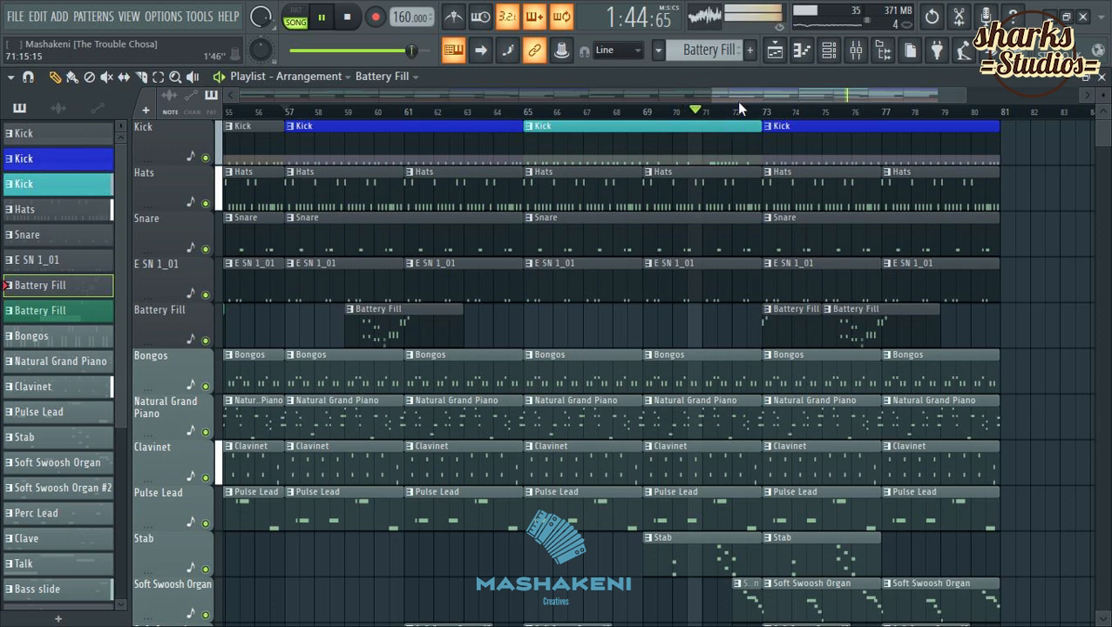
{"action": "scroll", "coordinate": [742, 109], "scroll_direction": "up", "scroll_amount": 2}
{"action": "scroll", "coordinate": [747, 116], "scroll_direction": "up", "scroll_amount": 1}
{"action": "left_click", "coordinate": [379, 329]}
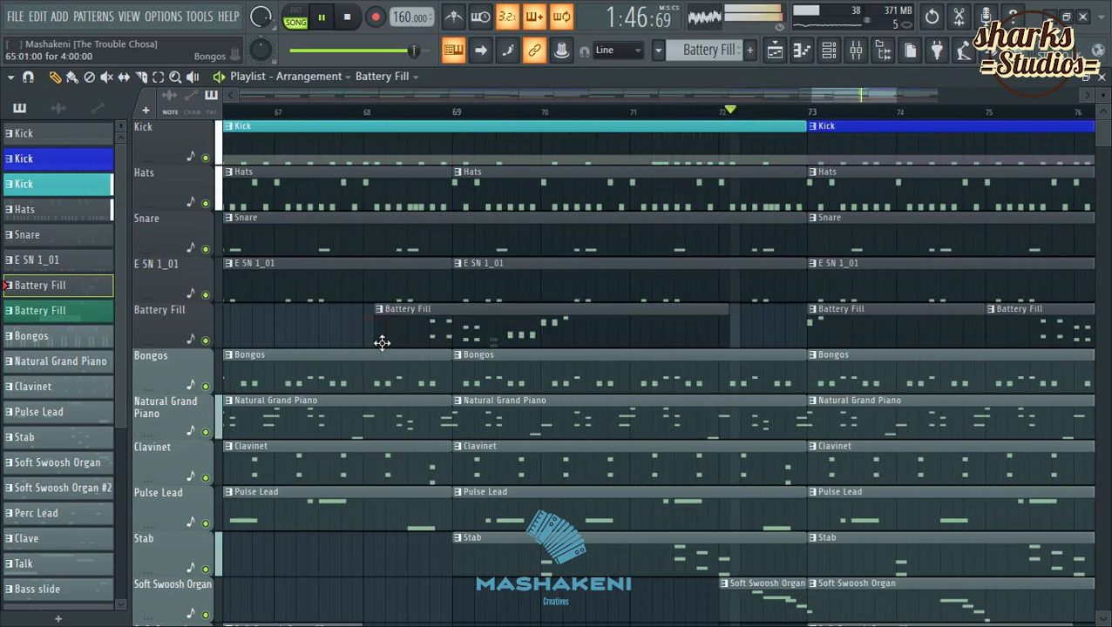
{"action": "left_click_drag", "start_coordinate": [377, 329], "coordinate": [500, 319]}
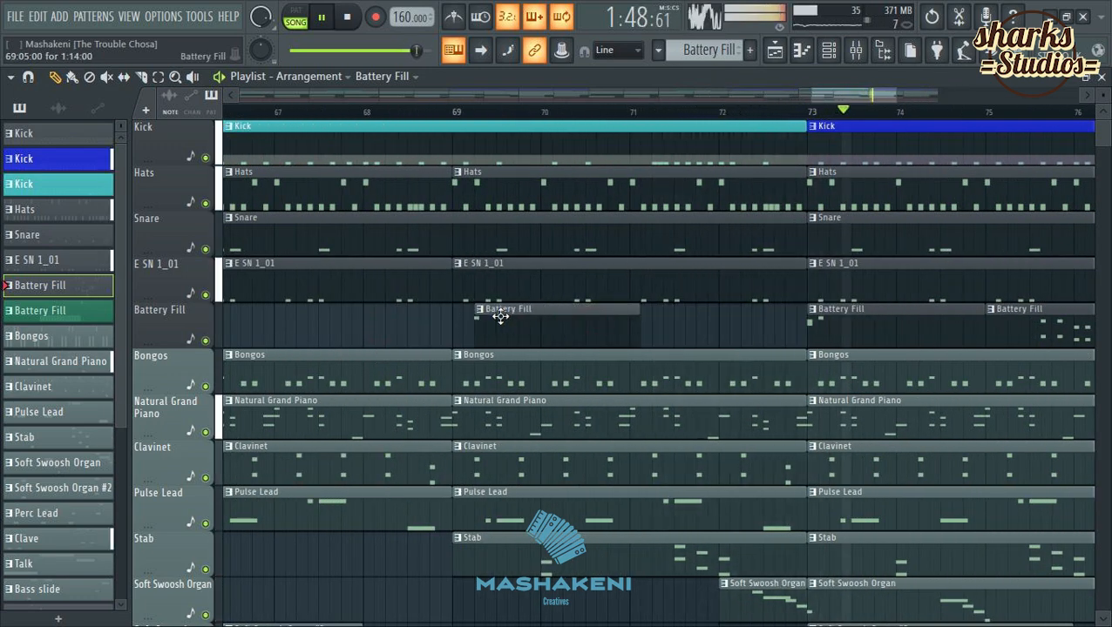
{"action": "scroll", "coordinate": [366, 119], "scroll_direction": "up", "scroll_amount": 2}
{"action": "key", "text": "space"}
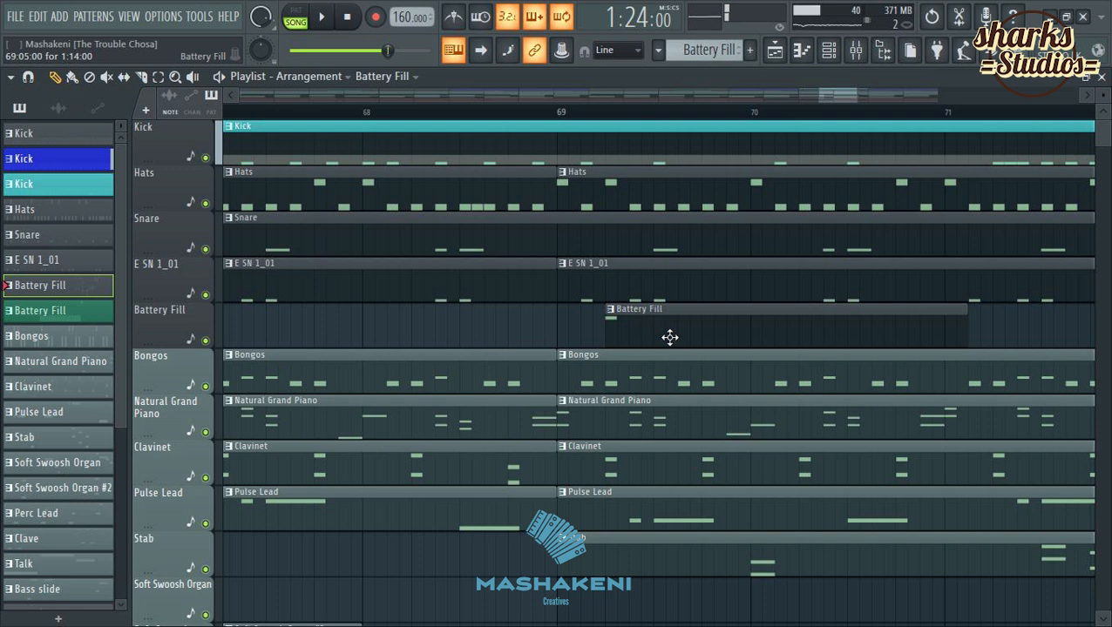
{"action": "left_click_drag", "start_coordinate": [675, 340], "coordinate": [664, 333]}
{"action": "key", "text": "space"}
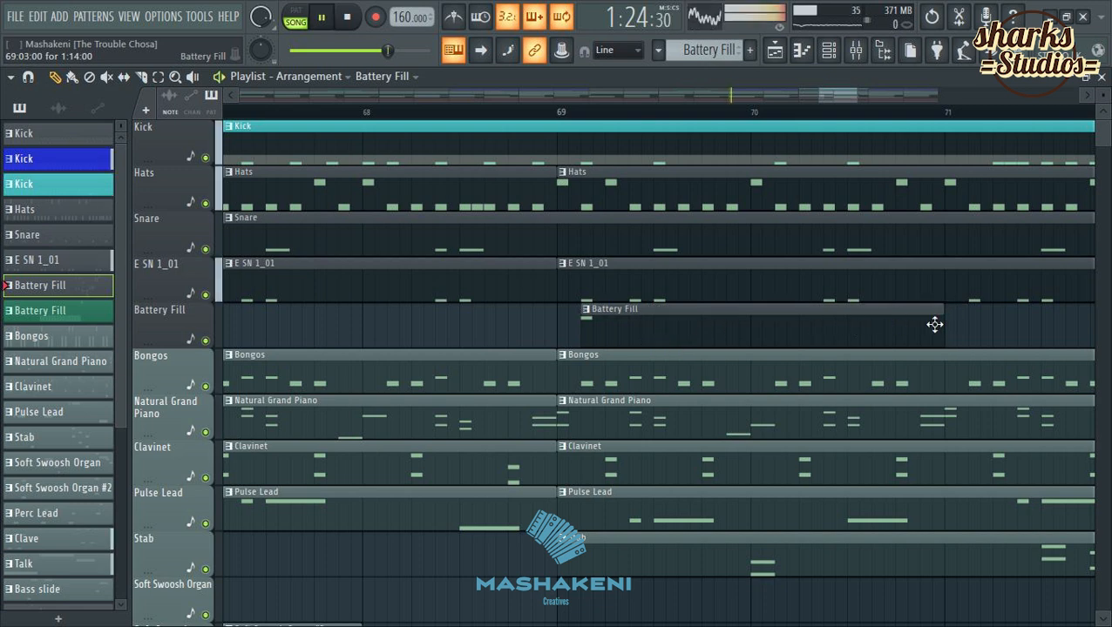
Shorten the Battery Fill clip at 69:03 to a single hit and repeat that hit in bars 69 and 70.
{"action": "left_click_drag", "start_coordinate": [937, 324], "coordinate": [845, 325]}
{"action": "left_click_drag", "start_coordinate": [594, 335], "coordinate": [596, 335]}
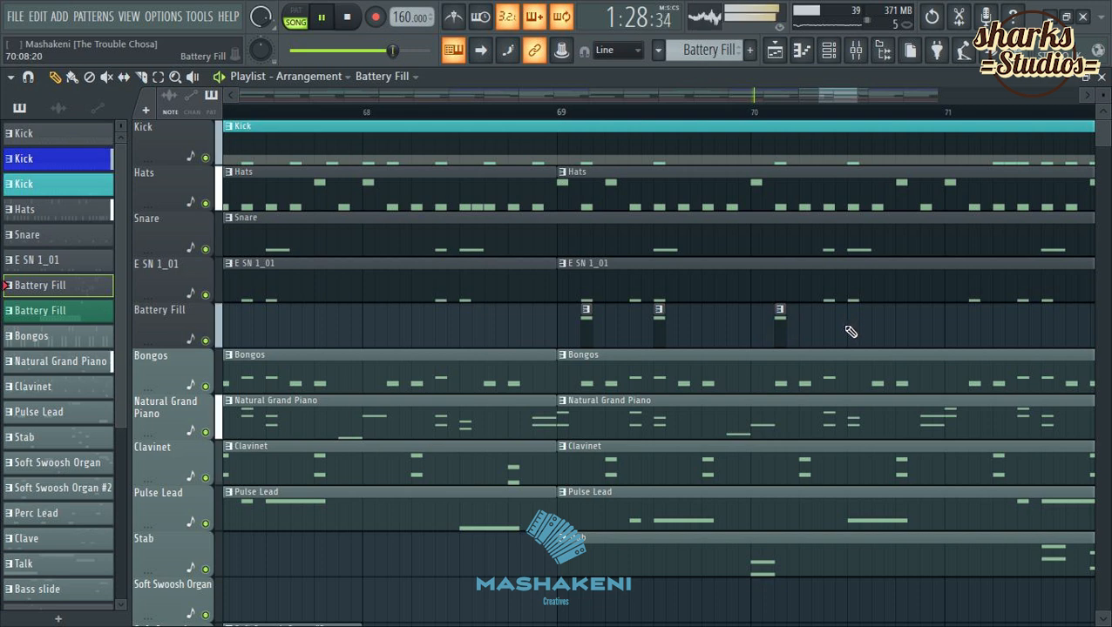
{"action": "left_click_drag", "start_coordinate": [830, 97], "coordinate": [852, 96]}
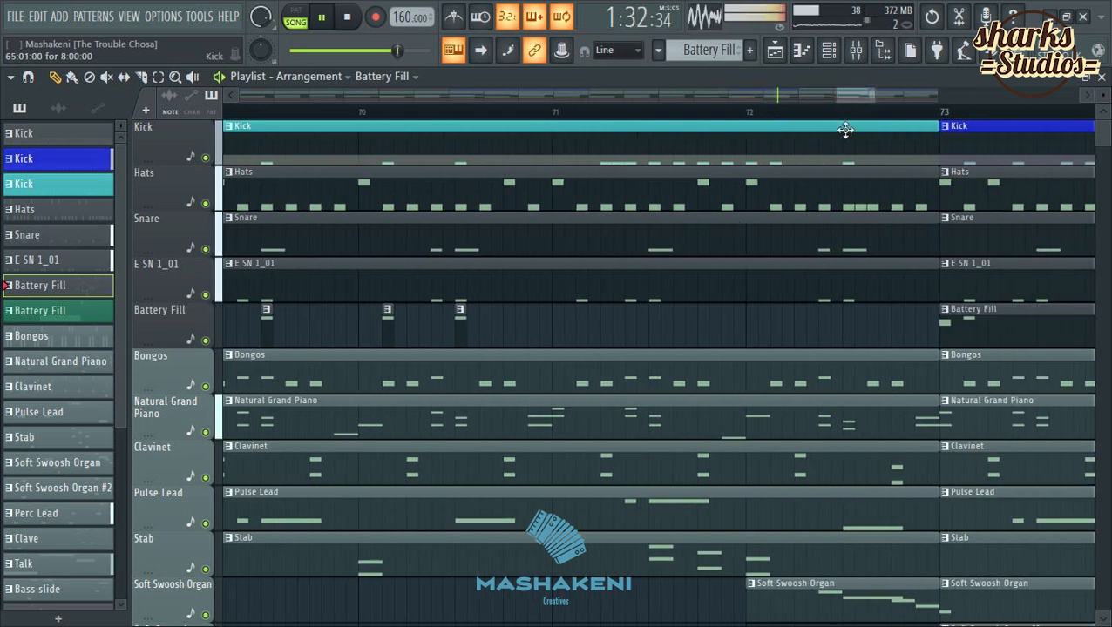
{"action": "left_click_drag", "start_coordinate": [855, 97], "coordinate": [826, 99]}
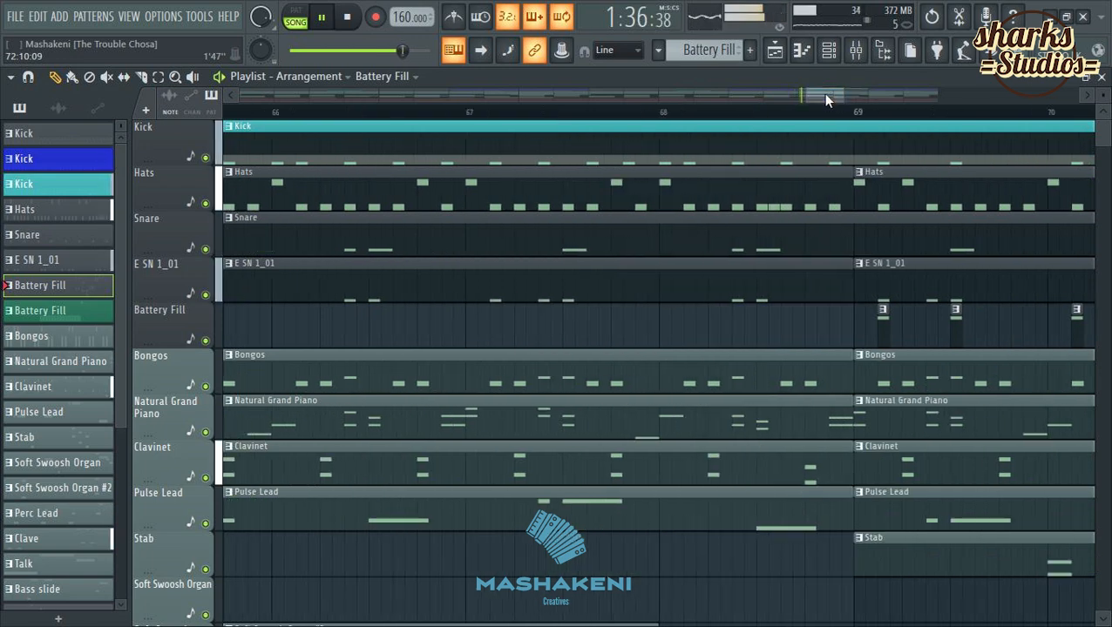
Play the section from about bar 67 and add two more single Battery Fill hits in bar 72.
{"action": "left_click", "coordinate": [490, 116]}
{"action": "scroll", "coordinate": [491, 119], "scroll_direction": "down", "scroll_amount": 2}
{"action": "scroll", "coordinate": [493, 122], "scroll_direction": "down", "scroll_amount": 2}
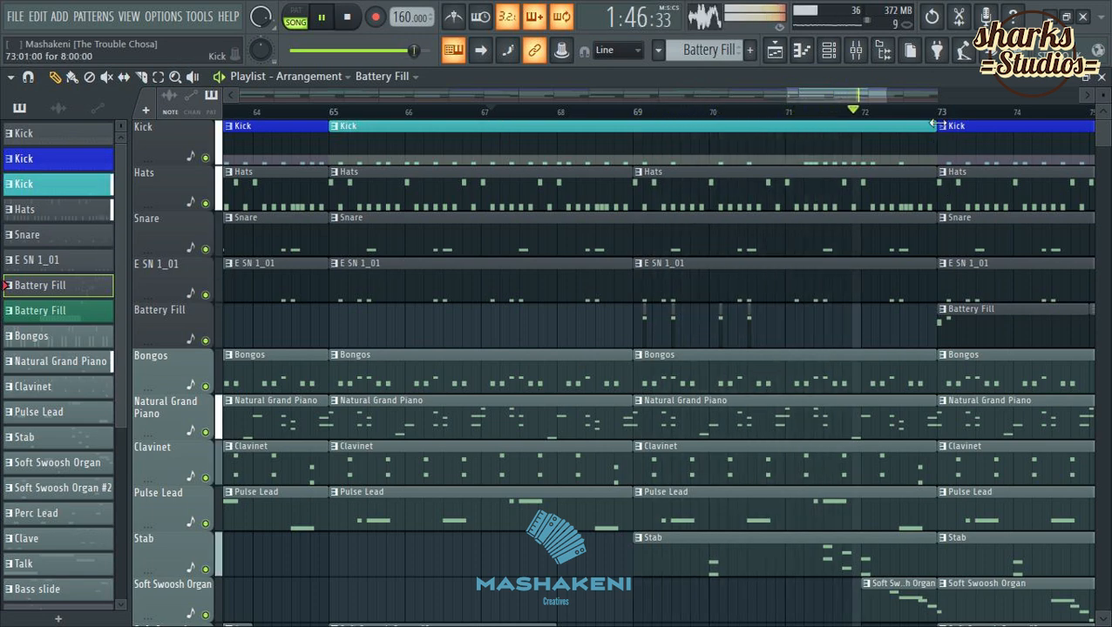
{"action": "scroll", "coordinate": [949, 200], "scroll_direction": "up", "scroll_amount": 3}
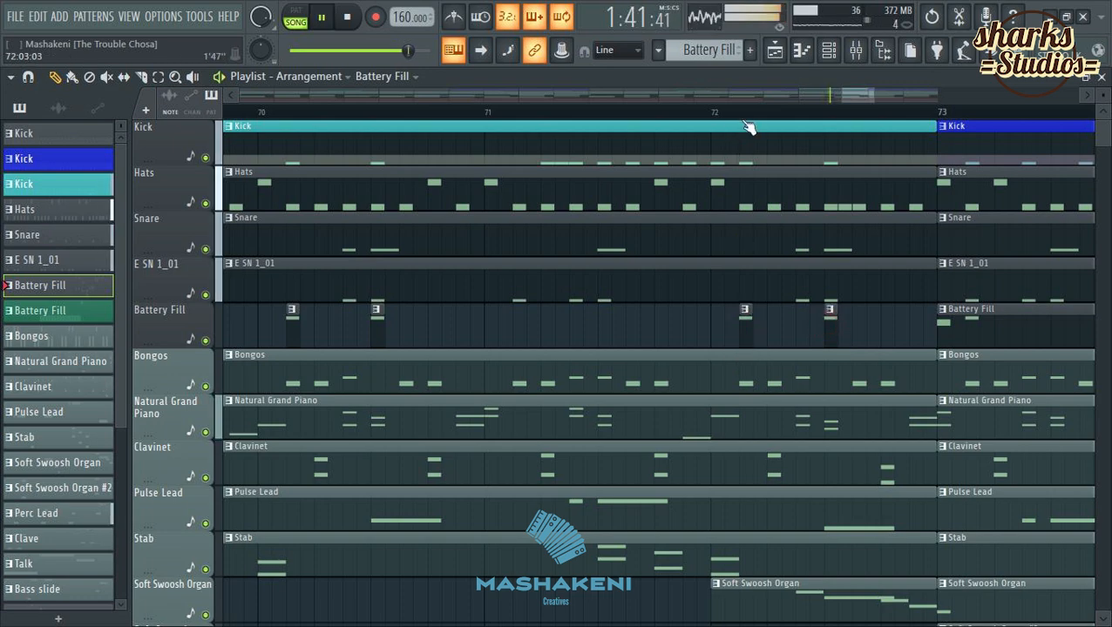
{"action": "scroll", "coordinate": [798, 180], "scroll_direction": "down", "scroll_amount": 6}
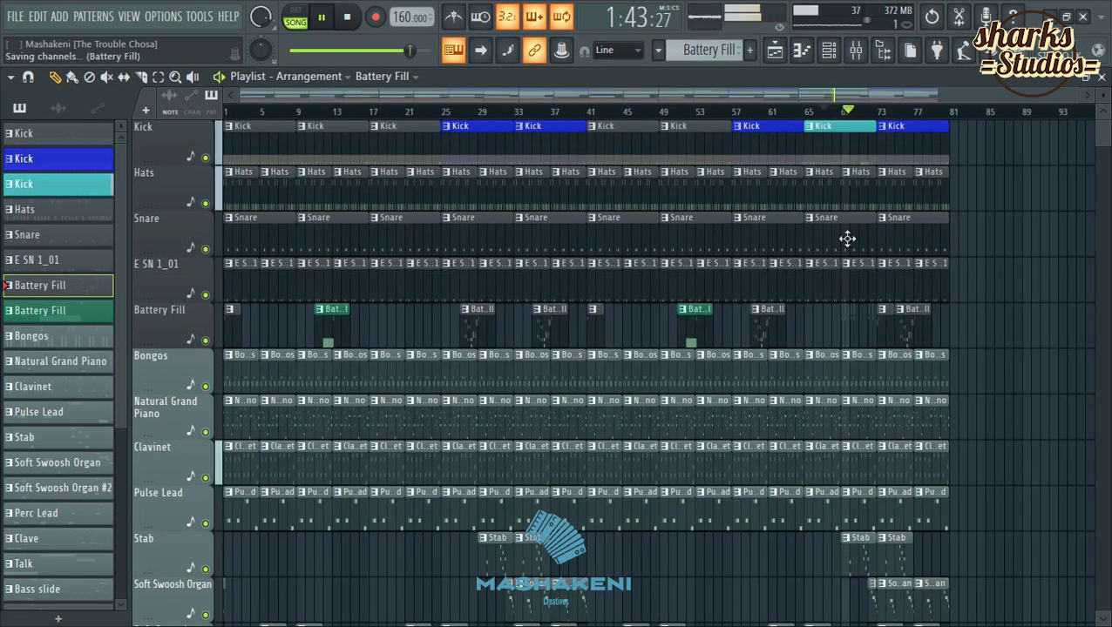
Play the ending from bar 73 and check the lead, percussion and bass tracks of the arrangement.
{"action": "left_click", "coordinate": [900, 125]}
{"action": "scroll", "coordinate": [1072, 257], "scroll_direction": "down", "scroll_amount": 5}
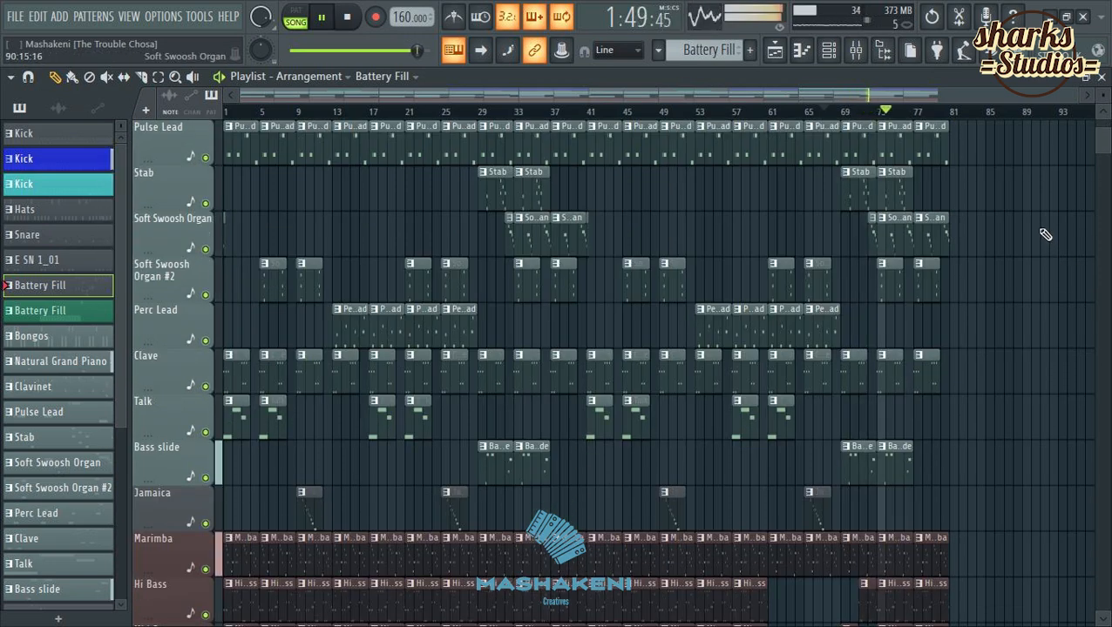
{"action": "scroll", "coordinate": [1045, 234], "scroll_direction": "down", "scroll_amount": 3}
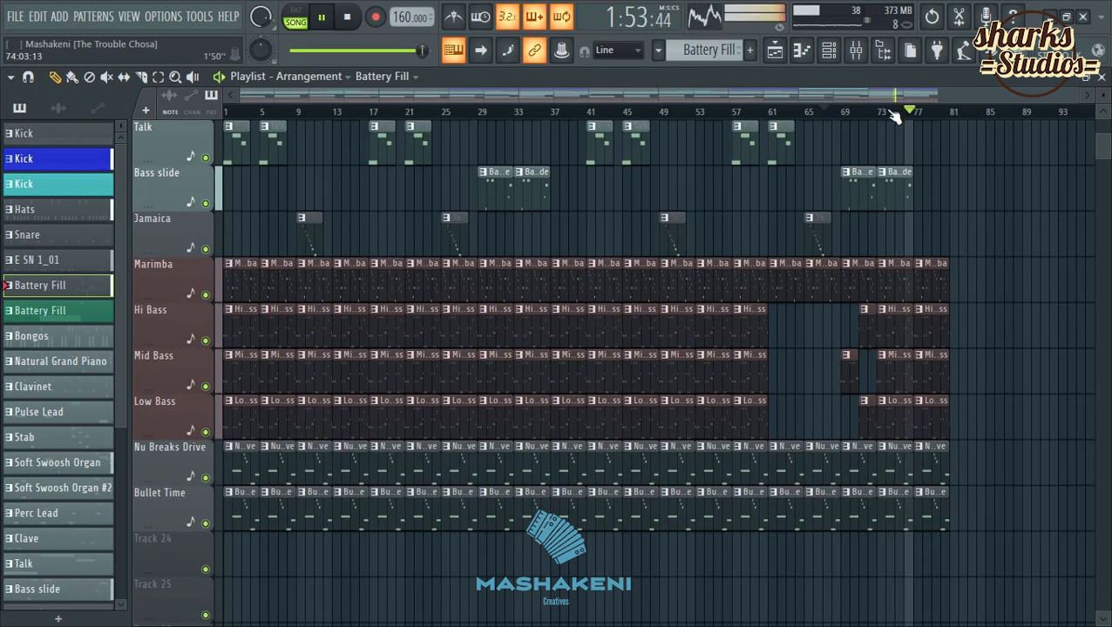
{"action": "scroll", "coordinate": [996, 115], "scroll_direction": "up", "scroll_amount": 3}
{"action": "scroll", "coordinate": [915, 244], "scroll_direction": "down", "scroll_amount": 3}
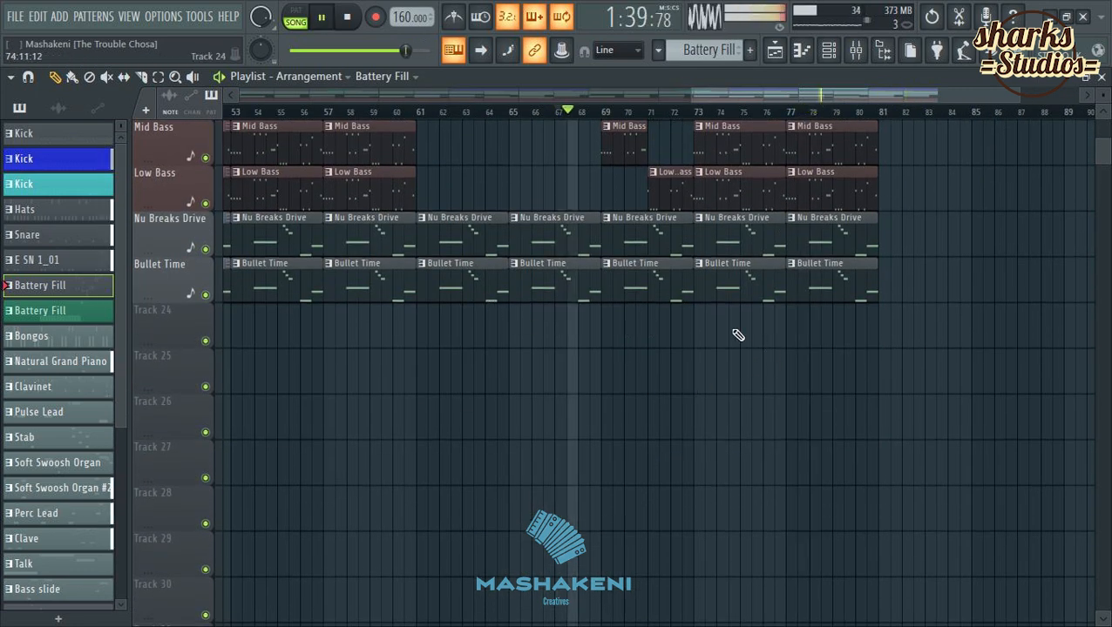
Delete the Pulse Lead clips from bar 69 to the end.
{"action": "scroll", "coordinate": [764, 365], "scroll_direction": "up", "scroll_amount": 6}
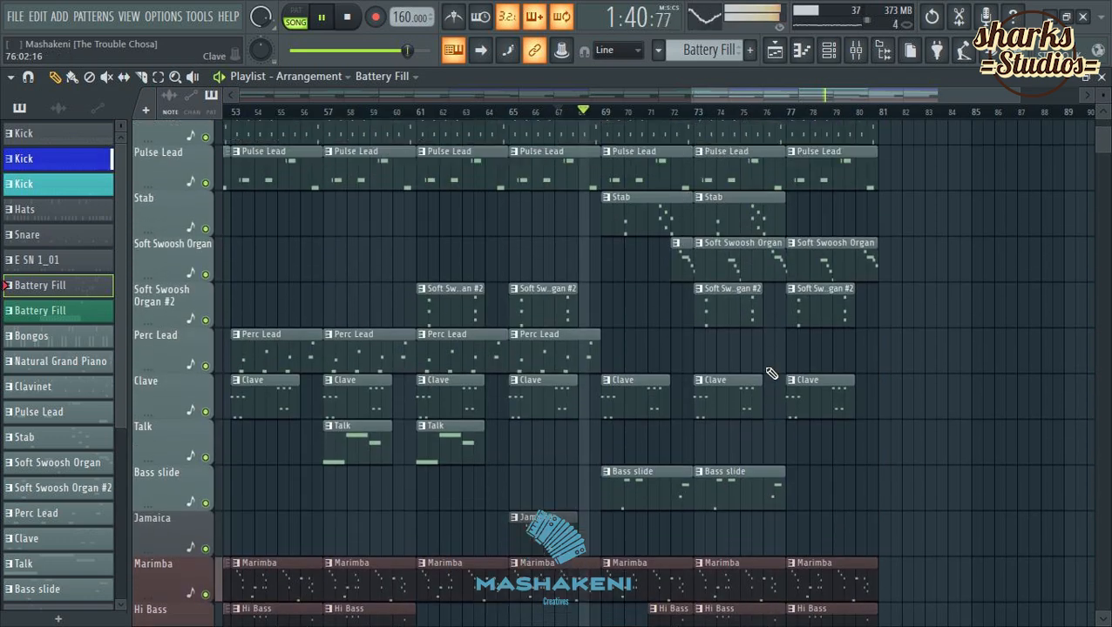
{"action": "scroll", "coordinate": [771, 373], "scroll_direction": "up", "scroll_amount": 2}
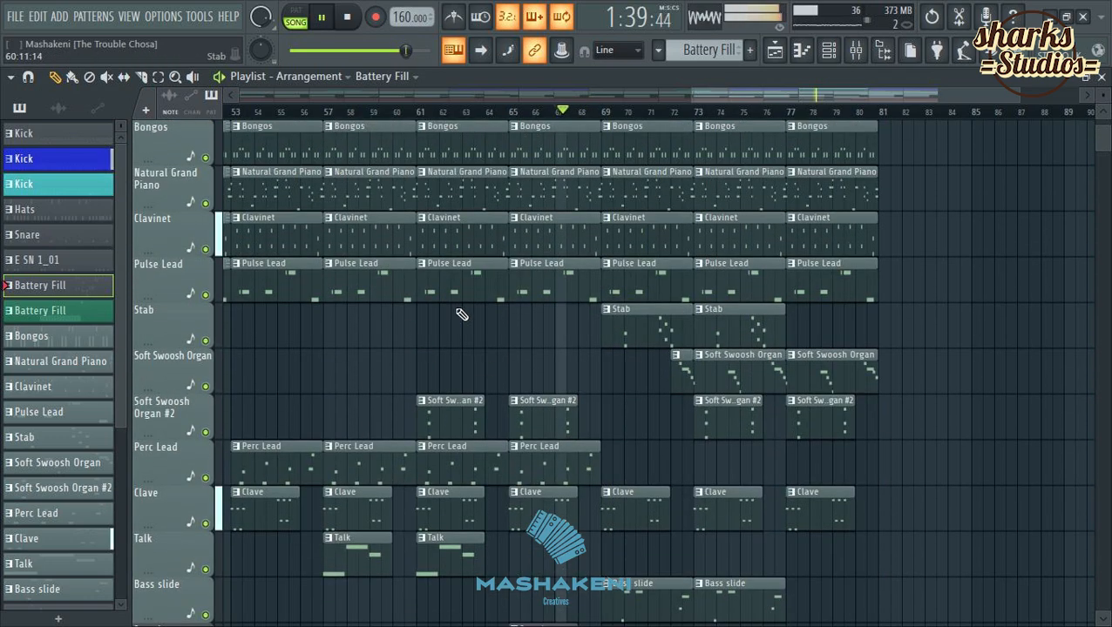
{"action": "scroll", "coordinate": [533, 111], "scroll_direction": "down", "scroll_amount": 4}
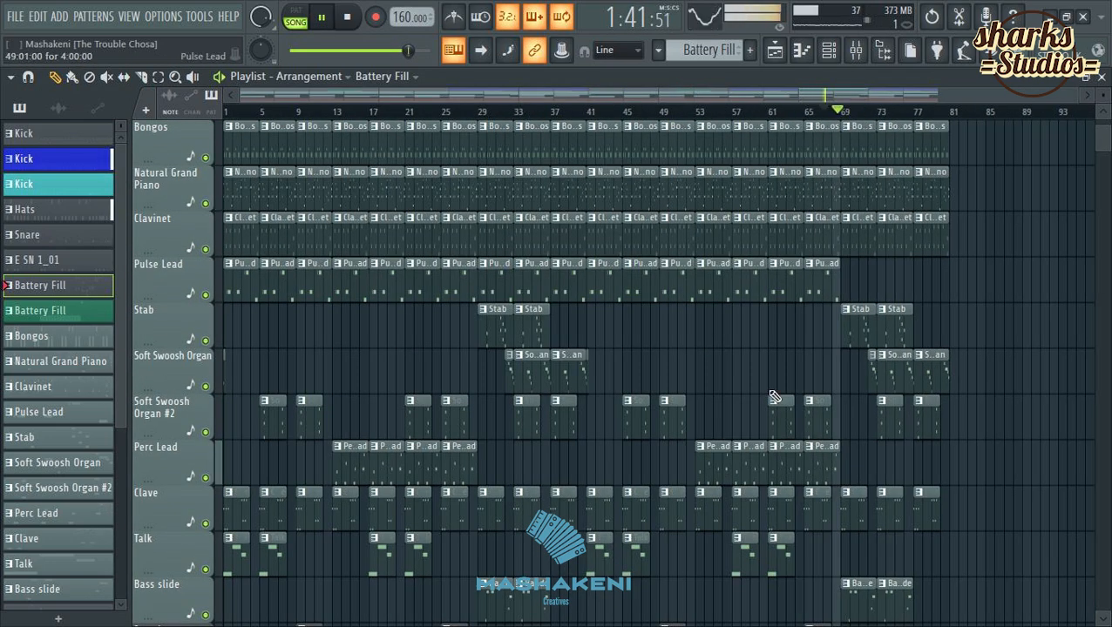
{"action": "left_click_drag", "start_coordinate": [746, 290], "coordinate": [284, 269]}
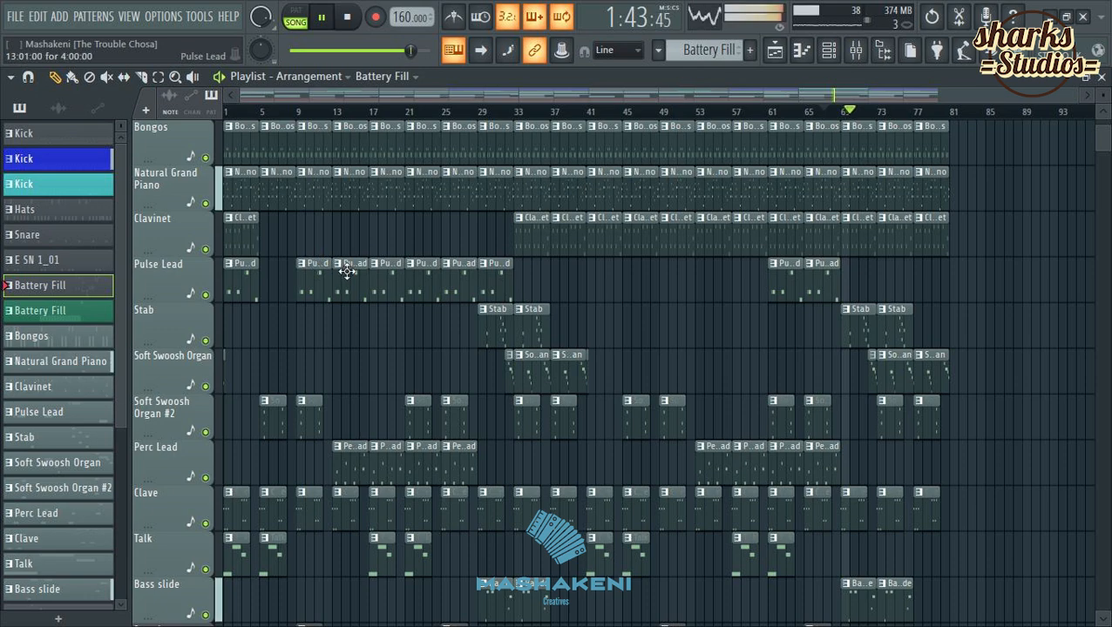
{"action": "left_click", "coordinate": [36, 16]}
{"action": "left_click", "coordinate": [70, 56]}
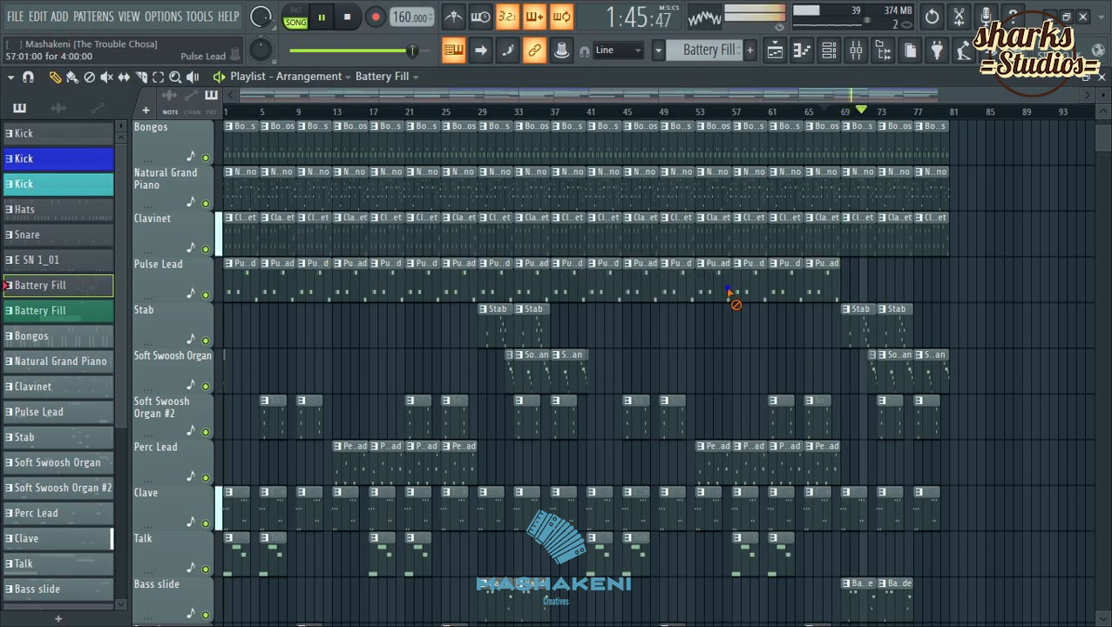
Delete the Pulse Lead clips before bar 57 and unmute the Pulse Lead channel.
{"action": "left_click_drag", "start_coordinate": [731, 292], "coordinate": [234, 291]}
{"action": "left_click", "coordinate": [713, 106]}
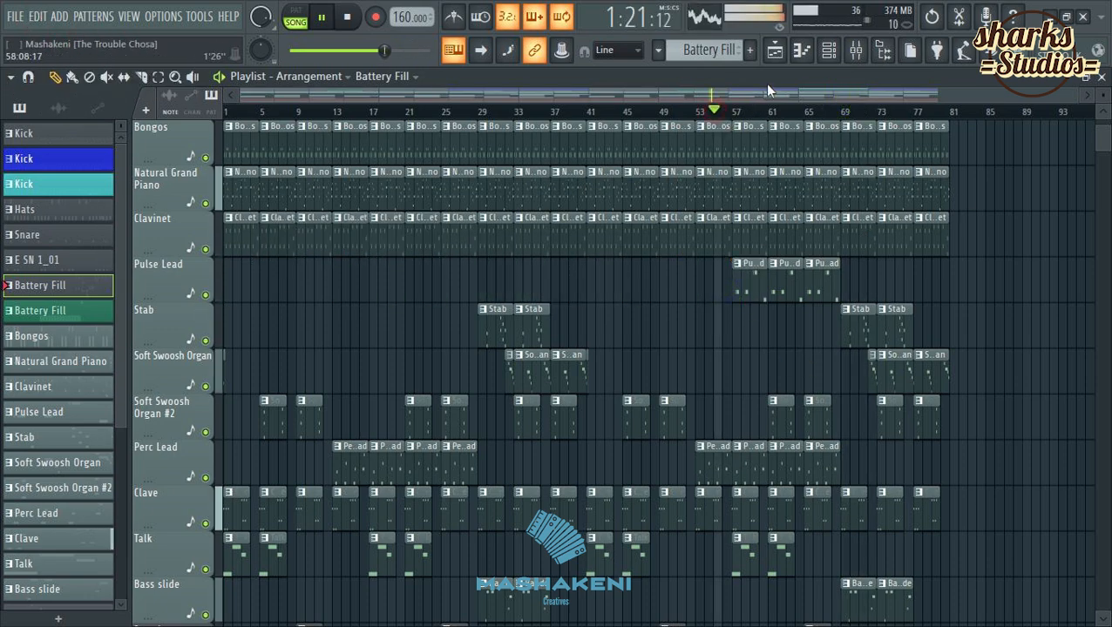
{"action": "left_click", "coordinate": [829, 50]}
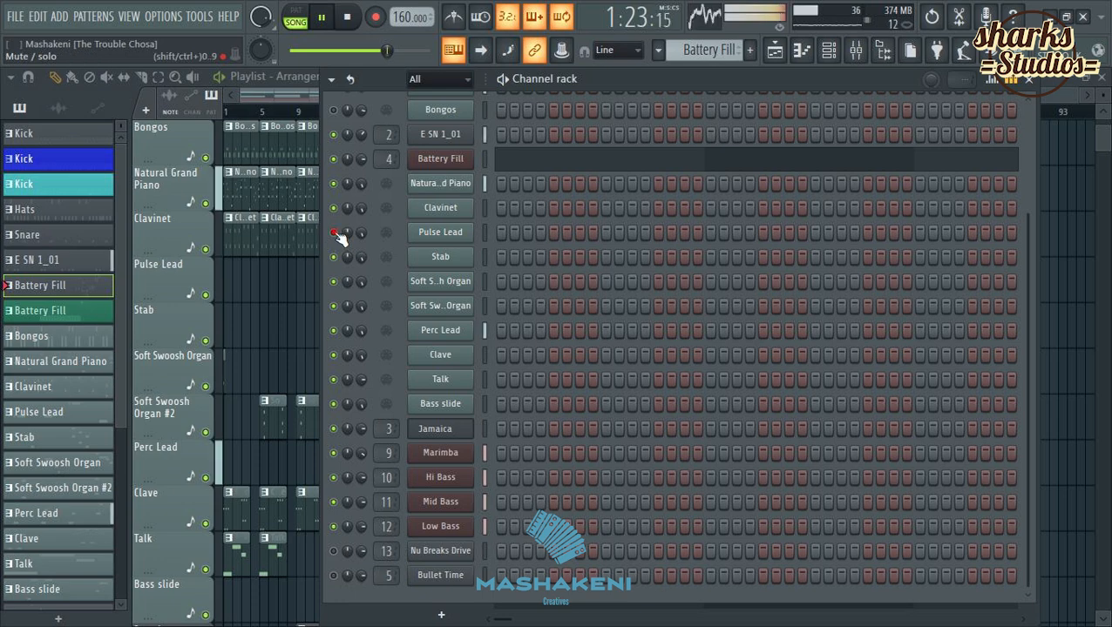
{"action": "left_click", "coordinate": [1052, 95]}
Review the clip layout of every track from Battery Fill down to Bullet Time during playback.
{"action": "scroll", "coordinate": [1097, 324], "scroll_direction": "down", "scroll_amount": 6}
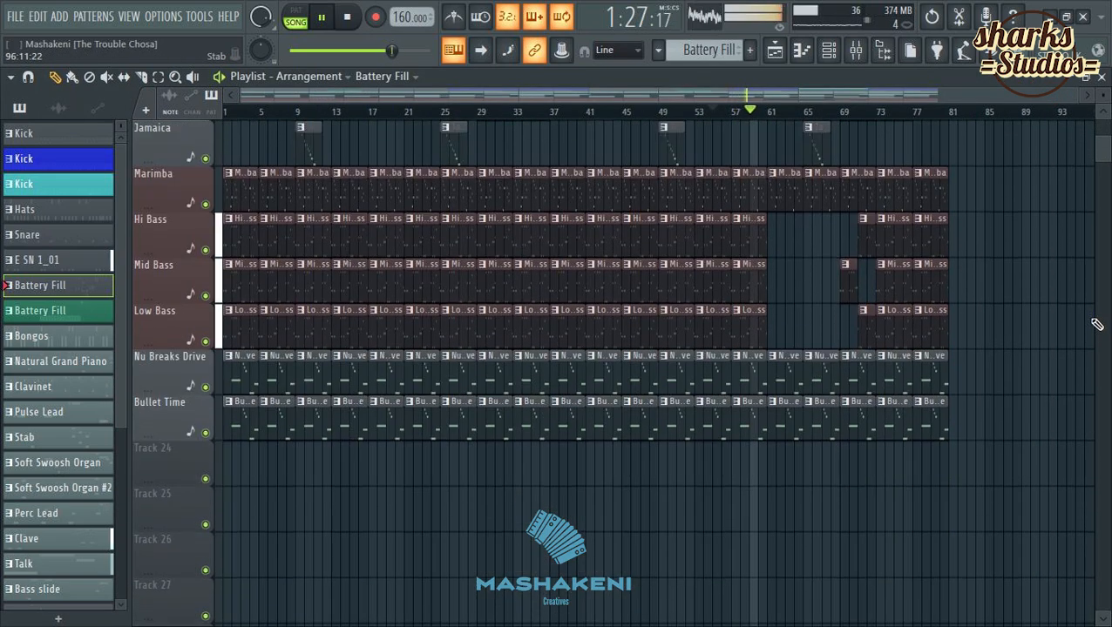
{"action": "scroll", "coordinate": [1094, 322], "scroll_direction": "up", "scroll_amount": 7}
{"action": "scroll", "coordinate": [976, 399], "scroll_direction": "down", "scroll_amount": 2}
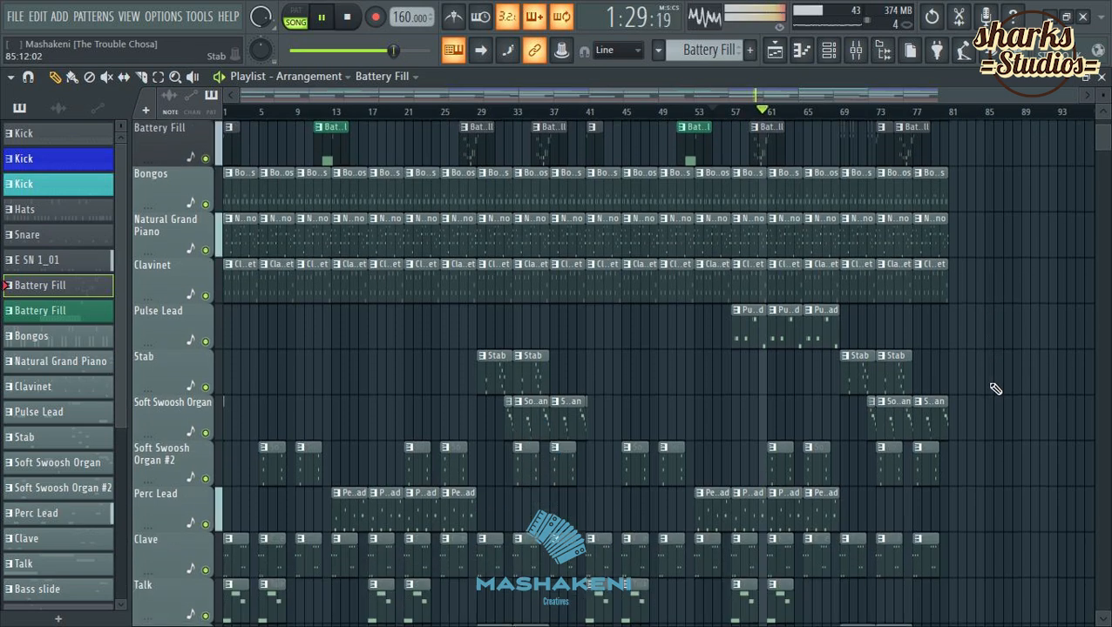
{"action": "scroll", "coordinate": [803, 393], "scroll_direction": "down", "scroll_amount": 20}
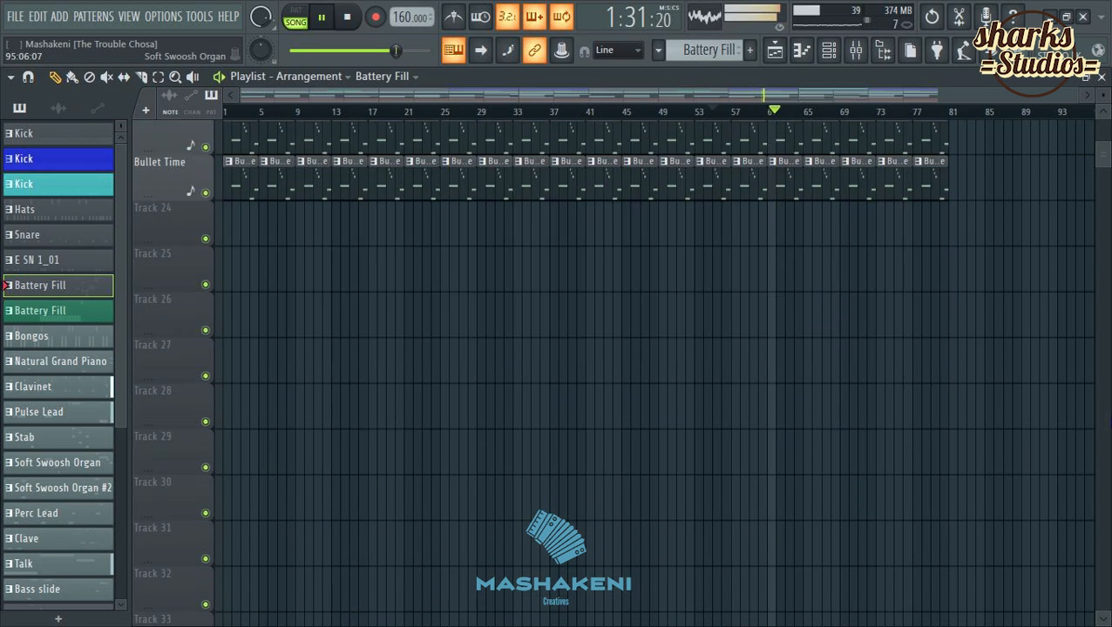
{"action": "scroll", "coordinate": [841, 442], "scroll_direction": "up", "scroll_amount": 6}
{"action": "scroll", "coordinate": [792, 432], "scroll_direction": "up", "scroll_amount": 4}
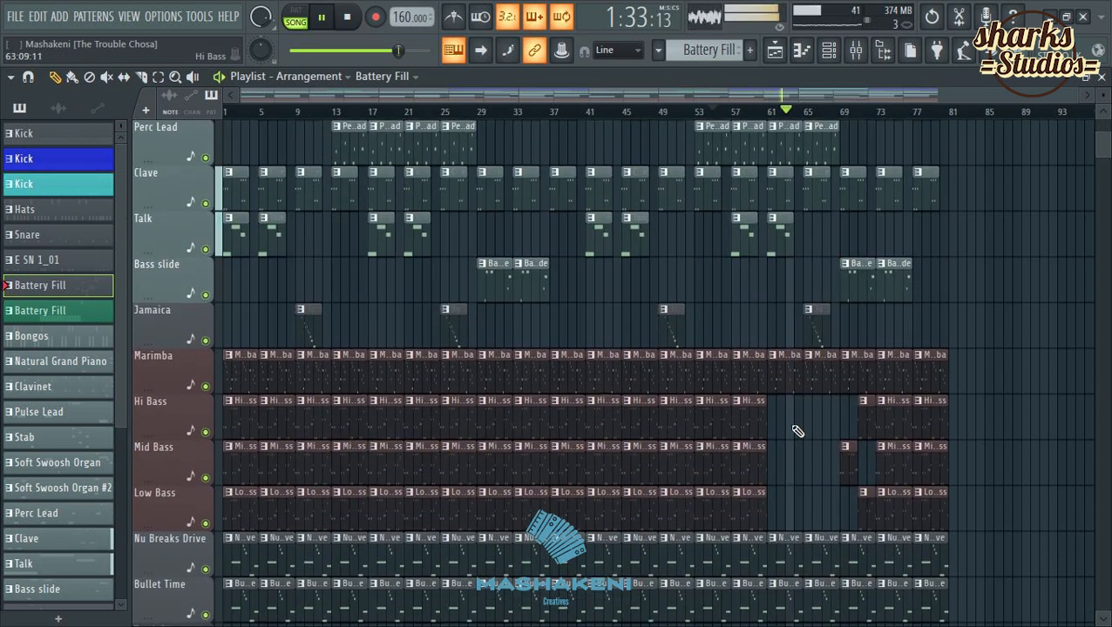
{"action": "scroll", "coordinate": [817, 296], "scroll_direction": "up", "scroll_amount": 1}
{"action": "scroll", "coordinate": [776, 471], "scroll_direction": "down", "scroll_amount": 4}
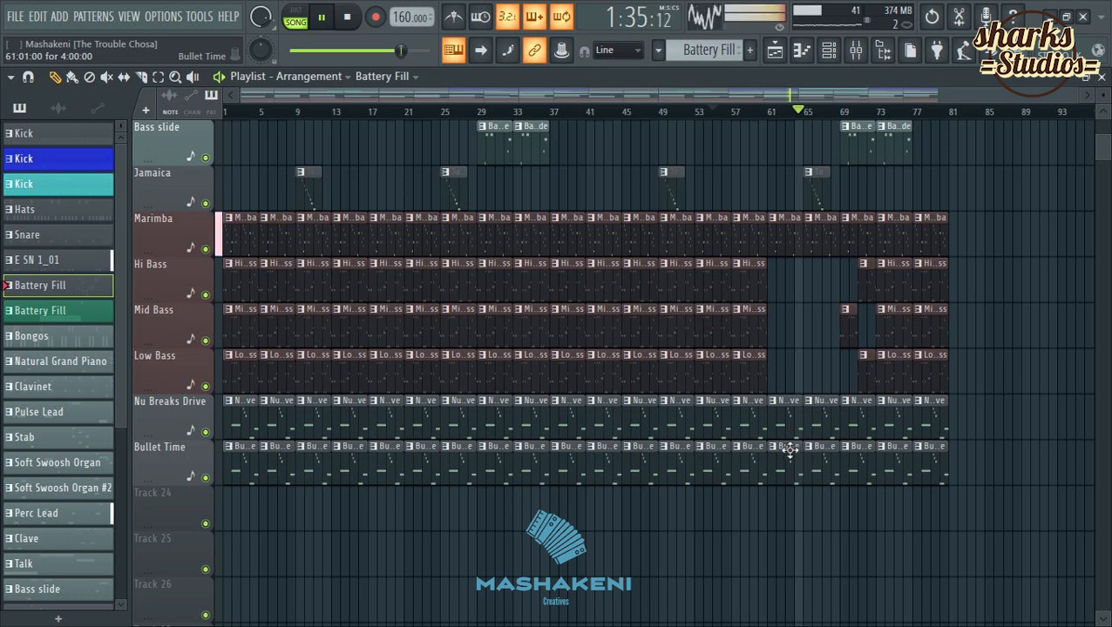
Delete the Nu Breaks Drive and Bullet Time clips before bar 65.
{"action": "right_click", "coordinate": [792, 418]}
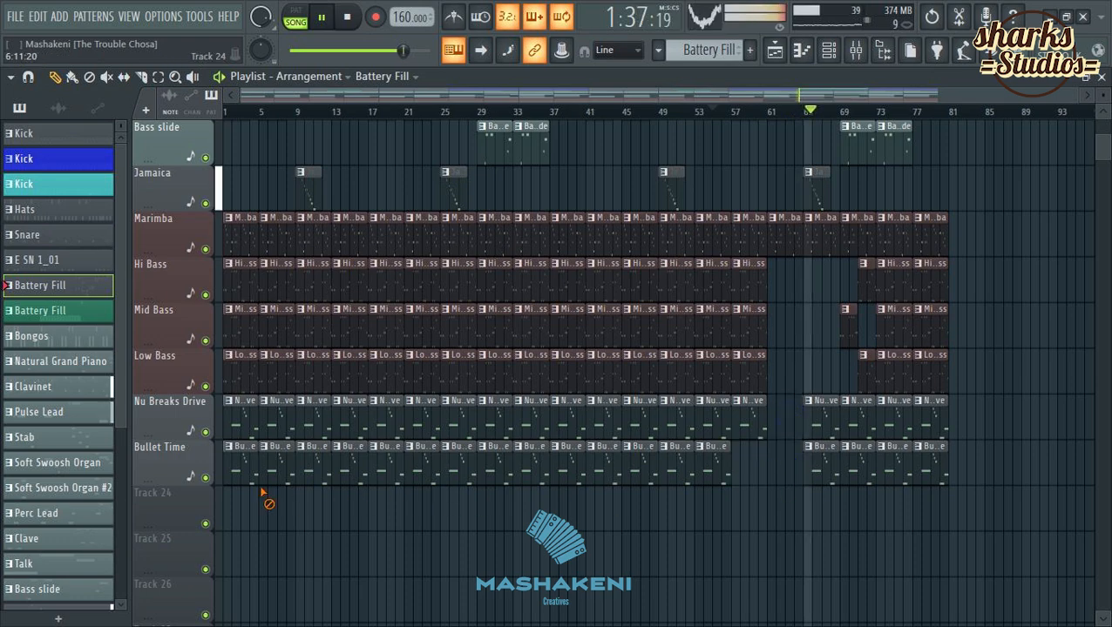
{"action": "key", "text": "space"}
{"action": "left_click_drag", "start_coordinate": [248, 468], "coordinate": [752, 474]}
{"action": "key", "text": "space"}
{"action": "mouse_move", "coordinate": [353, 427]}
{"action": "left_mouse_down"}
{"action": "mouse_move", "coordinate": [275, 425]}
{"action": "mouse_move", "coordinate": [742, 443]}
{"action": "left_mouse_up"}
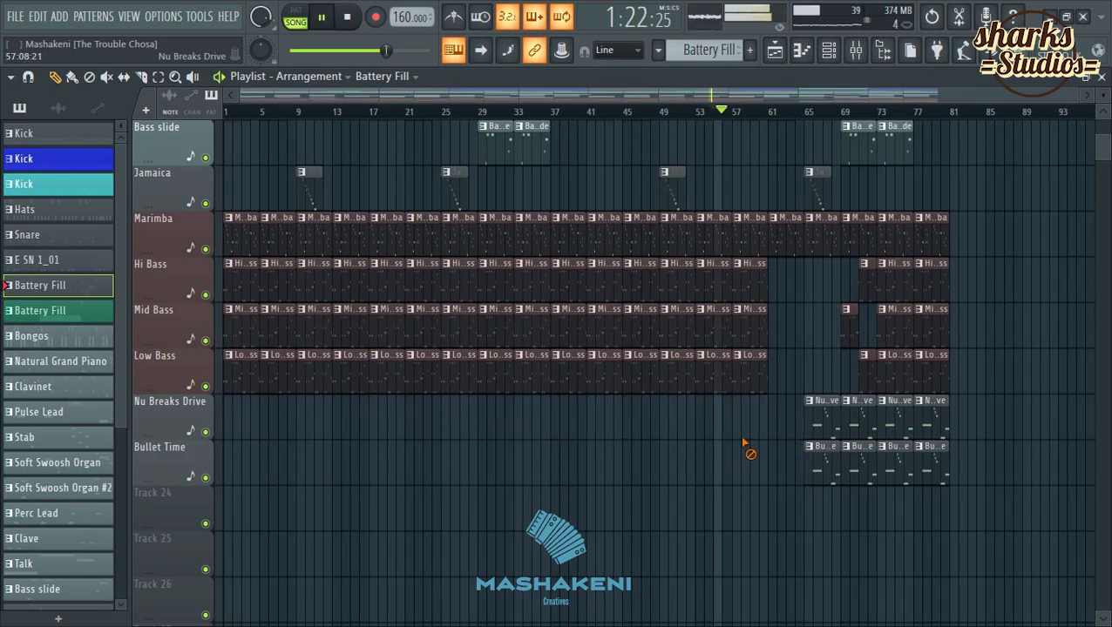
Delete more Nu Breaks Drive and Bullet Time clips, leaving only Bullet Time at bar 65 and Nu Breaks Drive at bar 69.
{"action": "scroll", "coordinate": [1004, 122], "scroll_direction": "up", "scroll_amount": 4}
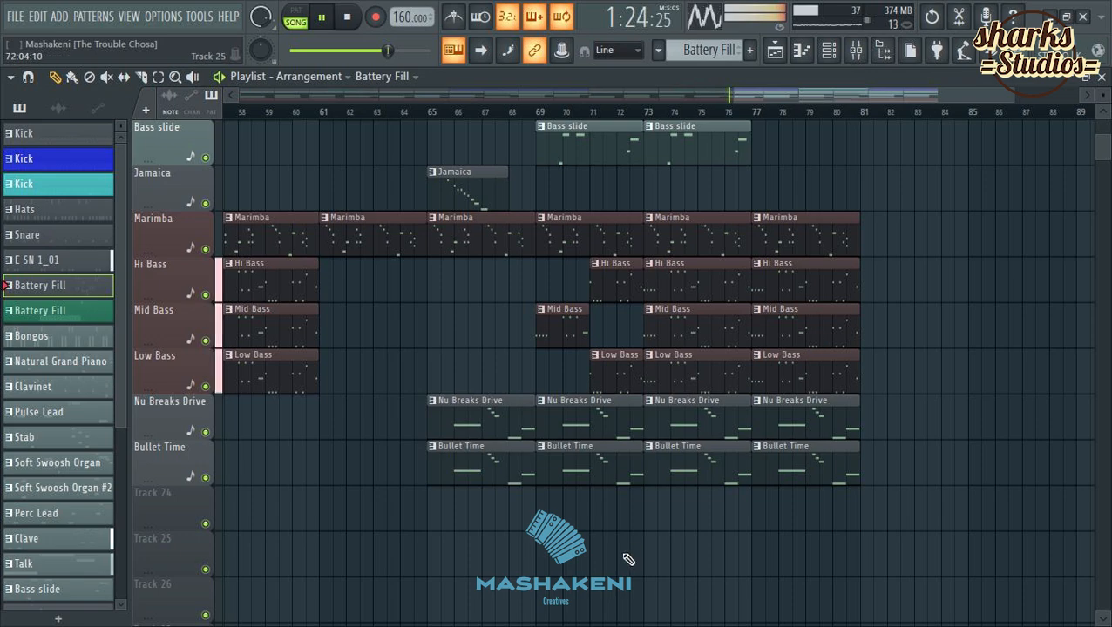
{"action": "scroll", "coordinate": [627, 560], "scroll_direction": "up", "scroll_amount": 1}
{"action": "left_click_drag", "start_coordinate": [673, 529], "coordinate": [802, 523]}
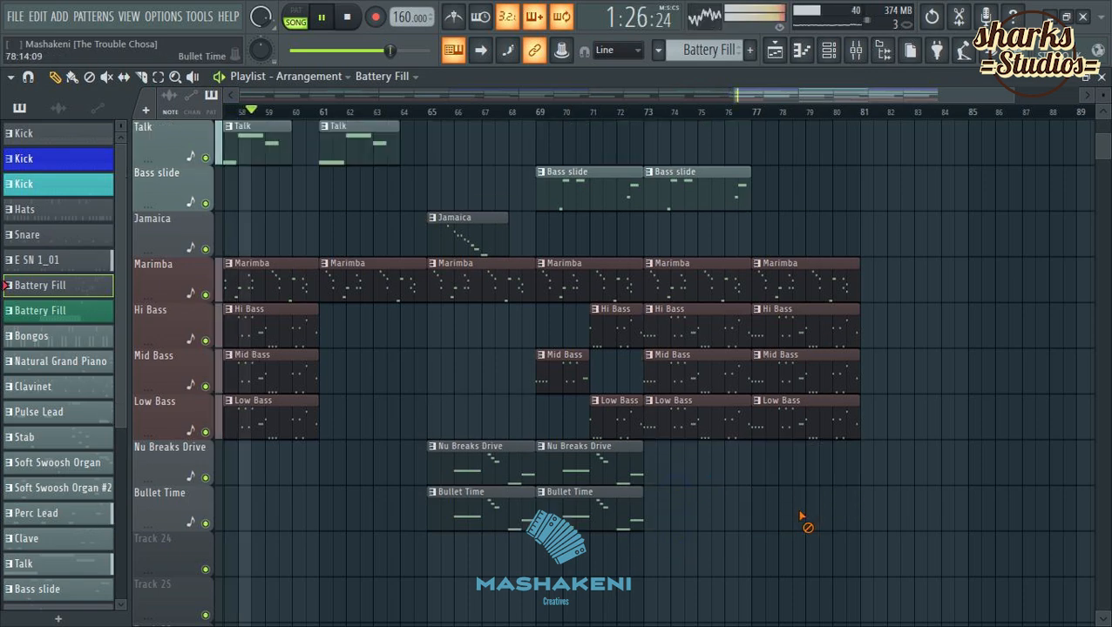
{"action": "right_click", "coordinate": [512, 473]}
{"action": "right_click", "coordinate": [571, 518]}
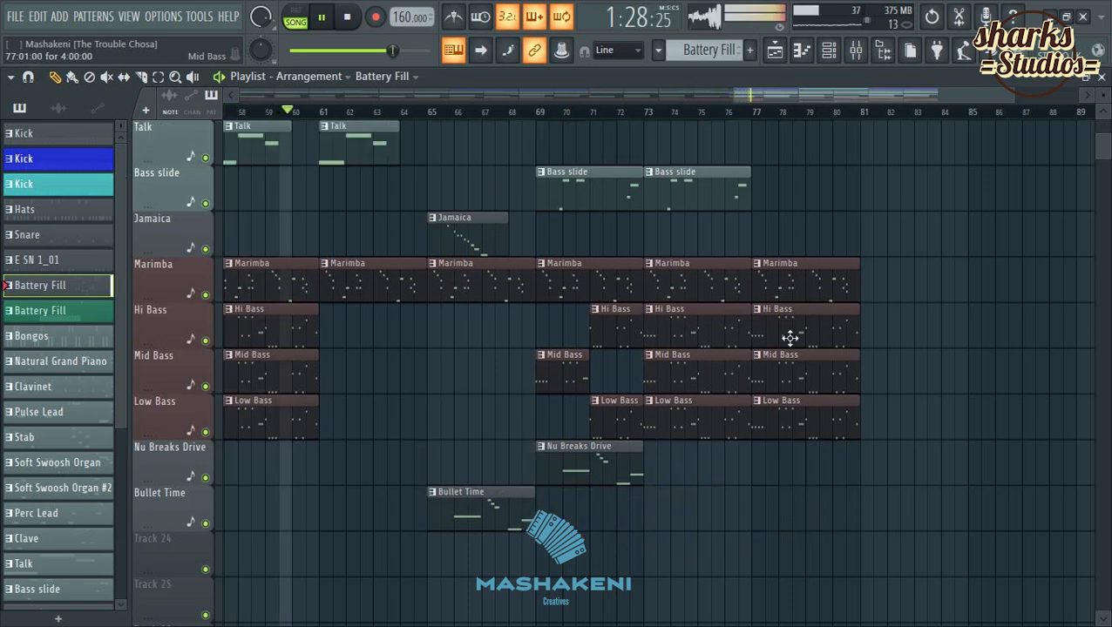
Reactivate all channels in the channel rack, including Nu Breaks Drive and Bullet Time, by toggling solo on the Clavinet channel.
{"action": "scroll", "coordinate": [911, 252], "scroll_direction": "up", "scroll_amount": 6}
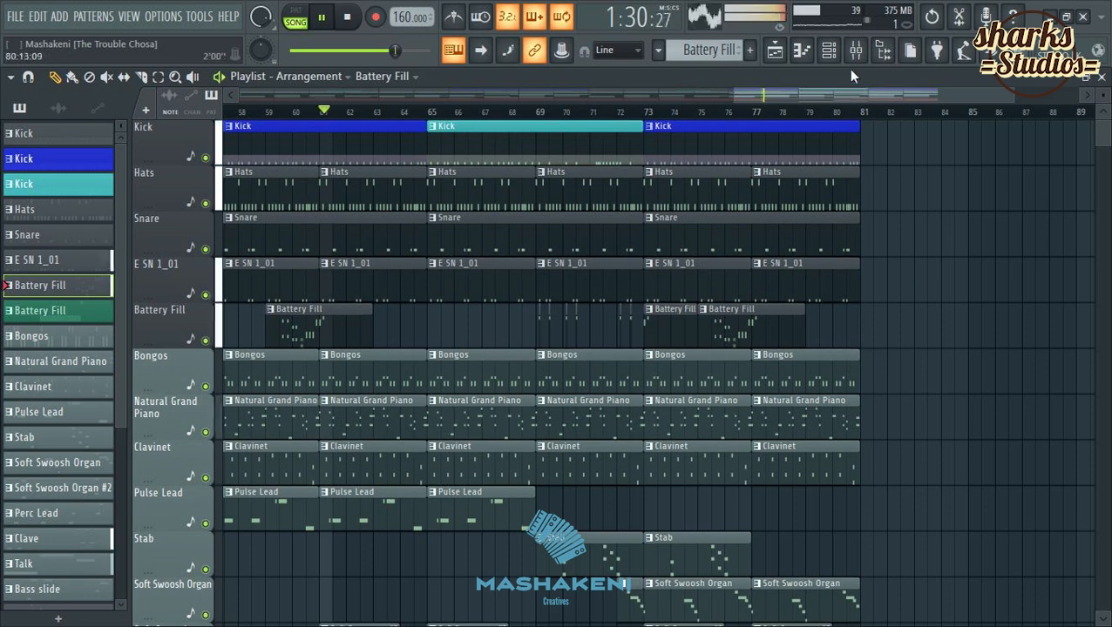
{"action": "left_click", "coordinate": [828, 50]}
{"action": "right_click", "coordinate": [338, 211]}
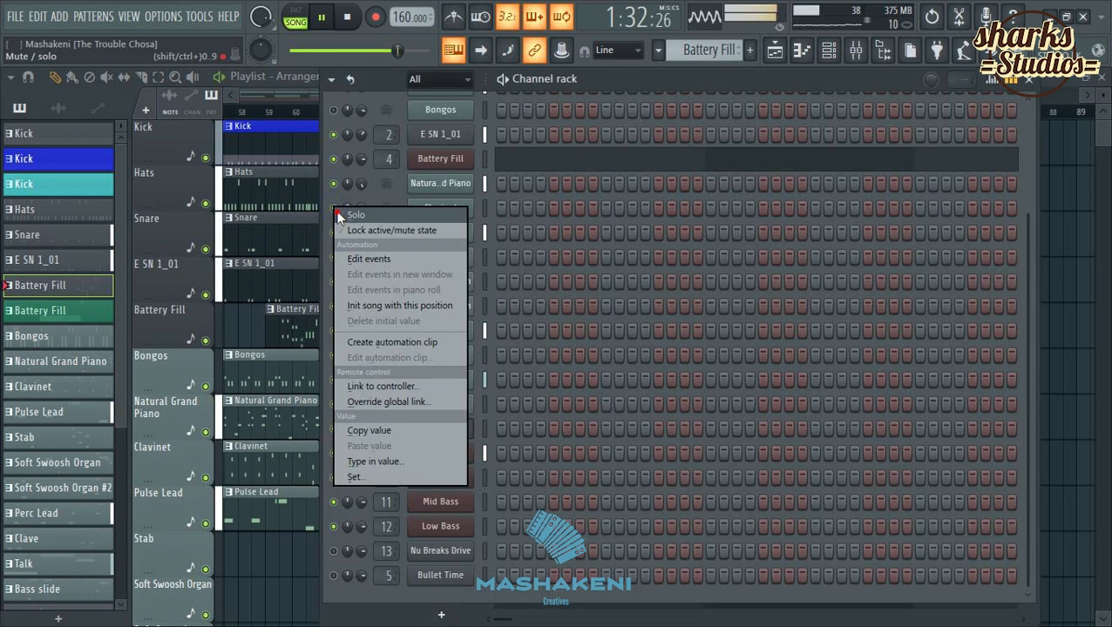
{"action": "left_click", "coordinate": [340, 216]}
{"action": "right_click", "coordinate": [335, 209]}
{"action": "left_click", "coordinate": [345, 216]}
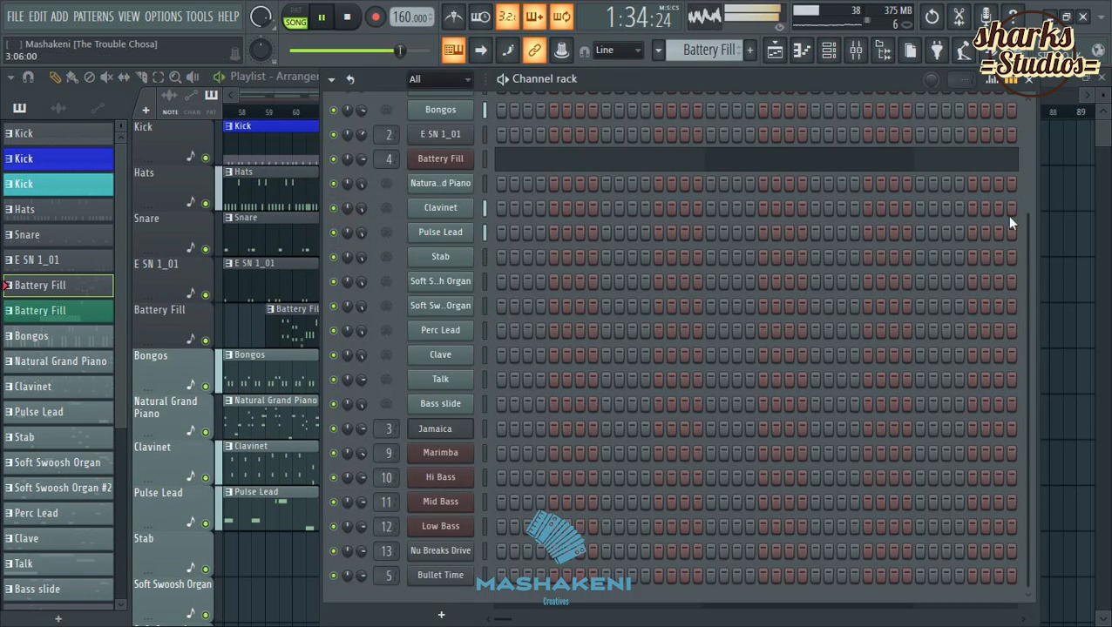
{"action": "left_click", "coordinate": [1029, 79]}
Delete the Bongos clips from bar 25 up to bar 57 and from bar 69 to the end.
{"action": "scroll", "coordinate": [986, 404], "scroll_direction": "down", "scroll_amount": 6}
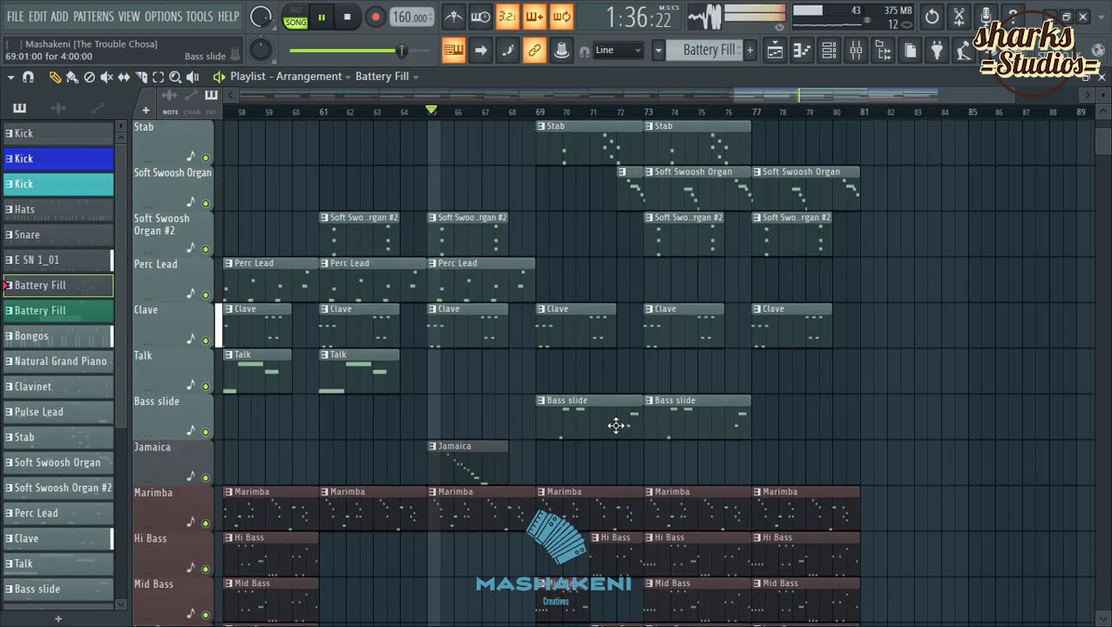
{"action": "key", "text": "space"}
{"action": "scroll", "coordinate": [432, 114], "scroll_direction": "down", "scroll_amount": 4}
{"action": "scroll", "coordinate": [779, 479], "scroll_direction": "up", "scroll_amount": 3}
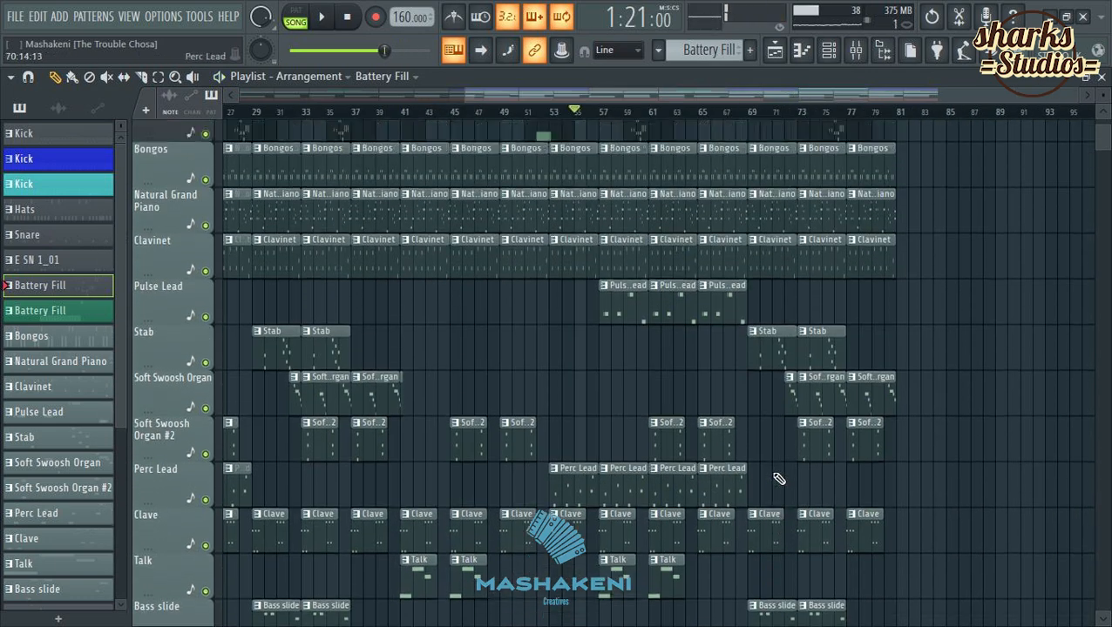
{"action": "scroll", "coordinate": [779, 479], "scroll_direction": "up", "scroll_amount": 3}
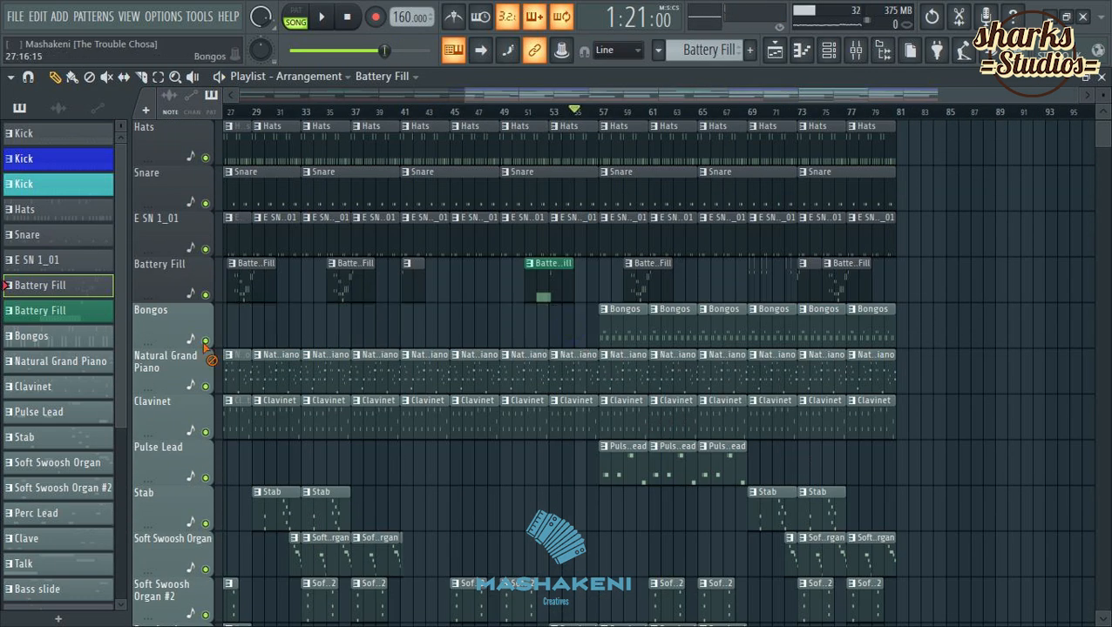
{"action": "scroll", "coordinate": [848, 369], "scroll_direction": "left", "scroll_amount": 2}
{"action": "scroll", "coordinate": [1056, 366], "scroll_direction": "down", "scroll_amount": 10}
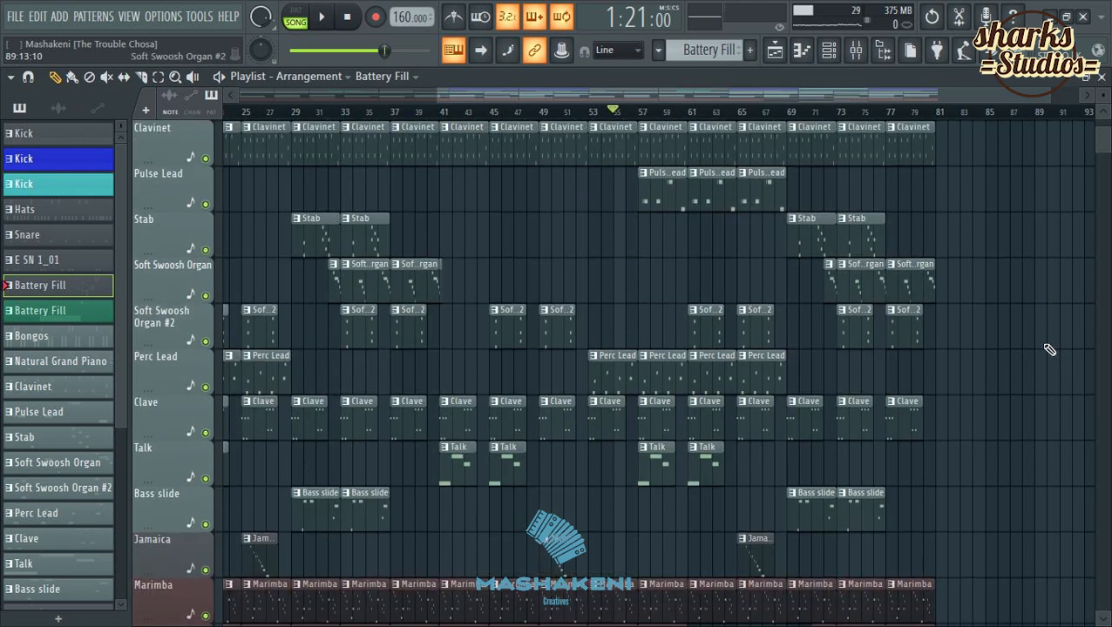
{"action": "key", "text": "space"}
{"action": "scroll", "coordinate": [948, 408], "scroll_direction": "up", "scroll_amount": 4}
{"action": "scroll", "coordinate": [948, 409], "scroll_direction": "up", "scroll_amount": 3}
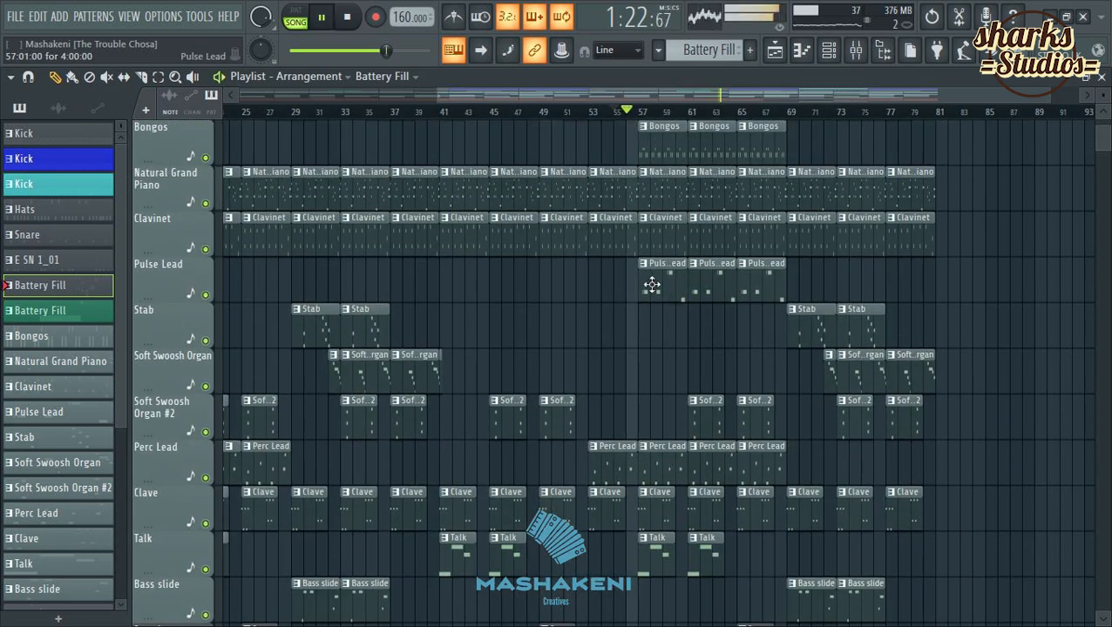
Add a Bongos clip at bar 69, then delete the one at bar 57 and those in the first 20 bars.
{"action": "scroll", "coordinate": [667, 283], "scroll_direction": "up", "scroll_amount": 3}
{"action": "left_click", "coordinate": [773, 283]}
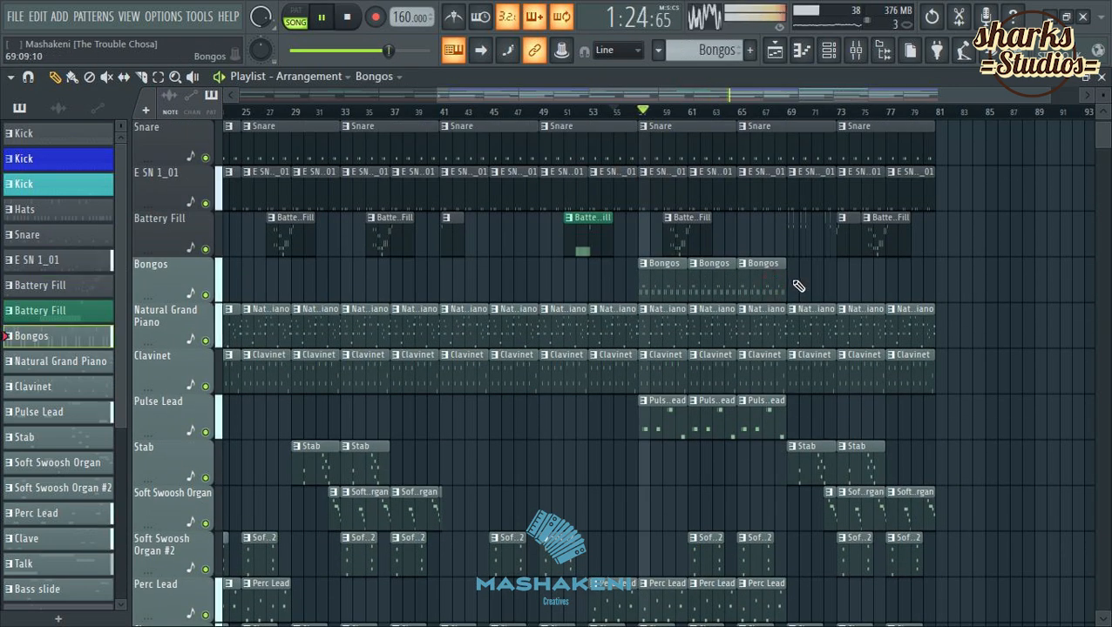
{"action": "left_click", "coordinate": [797, 285]}
{"action": "right_click", "coordinate": [652, 285]}
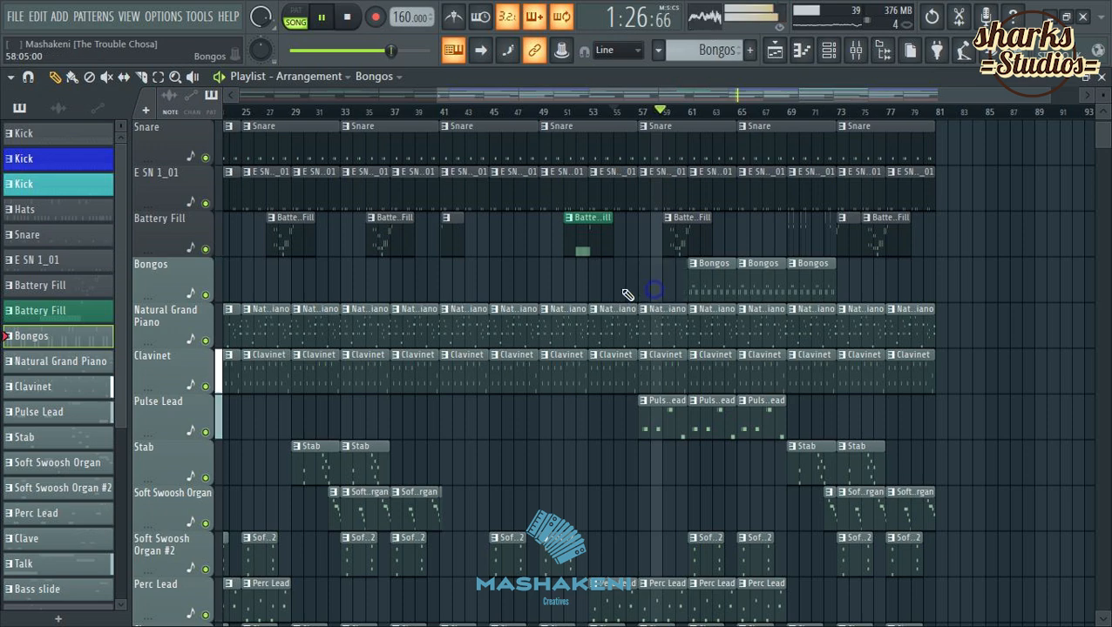
{"action": "left_click_drag", "start_coordinate": [445, 98], "coordinate": [244, 130]}
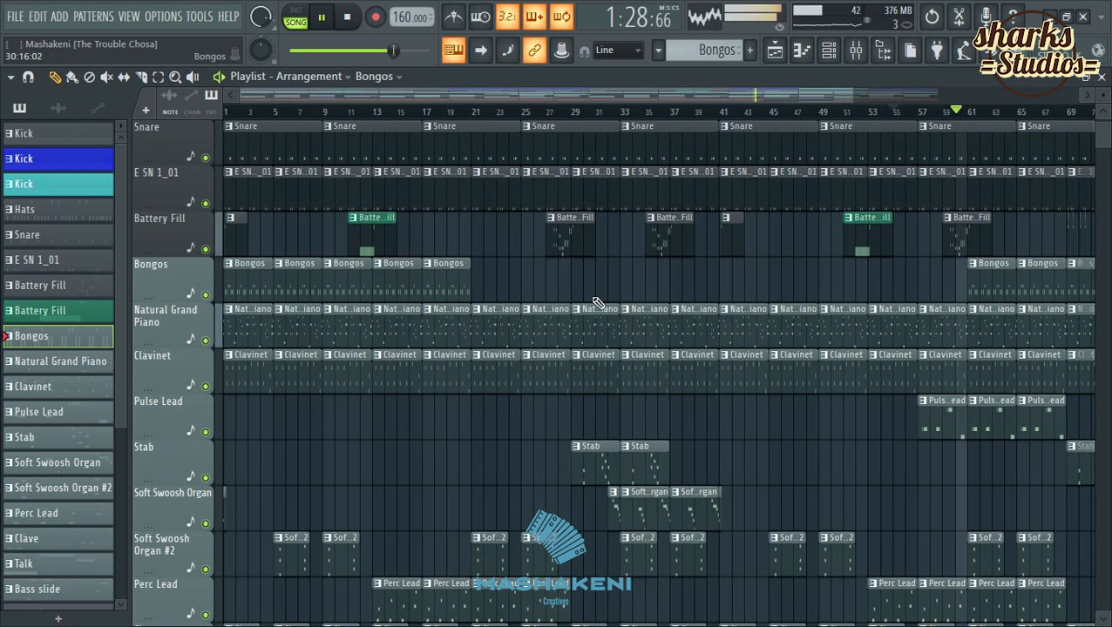
{"action": "right_click", "coordinate": [458, 281]}
{"action": "scroll", "coordinate": [484, 117], "scroll_direction": "down", "scroll_amount": 2}
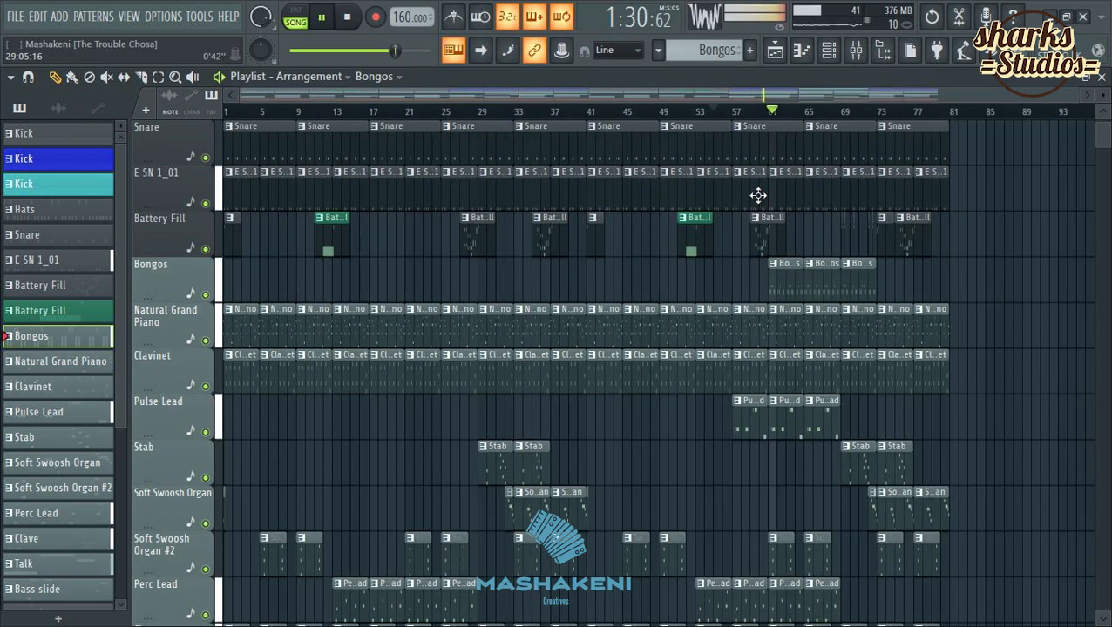
Delete the Natural Grand Piano clips at bars 65 and 69, and shorten the clip before bar 65 by about one beat.
{"action": "scroll", "coordinate": [985, 311], "scroll_direction": "down", "scroll_amount": 8}
{"action": "scroll", "coordinate": [985, 311], "scroll_direction": "up", "scroll_amount": 2}
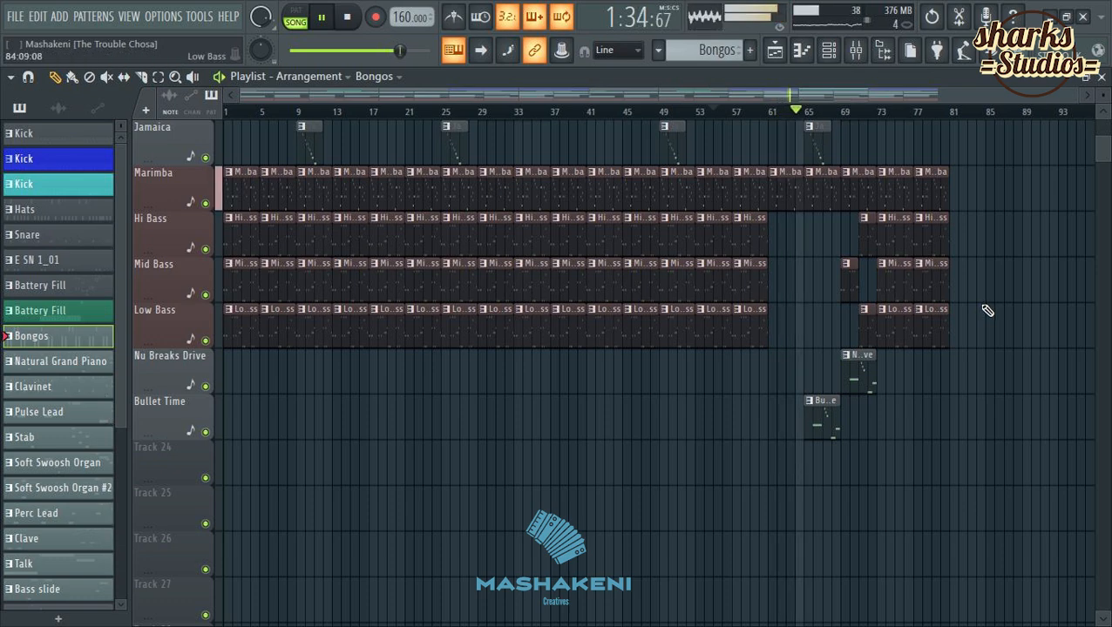
{"action": "scroll", "coordinate": [987, 311], "scroll_direction": "up", "scroll_amount": 6}
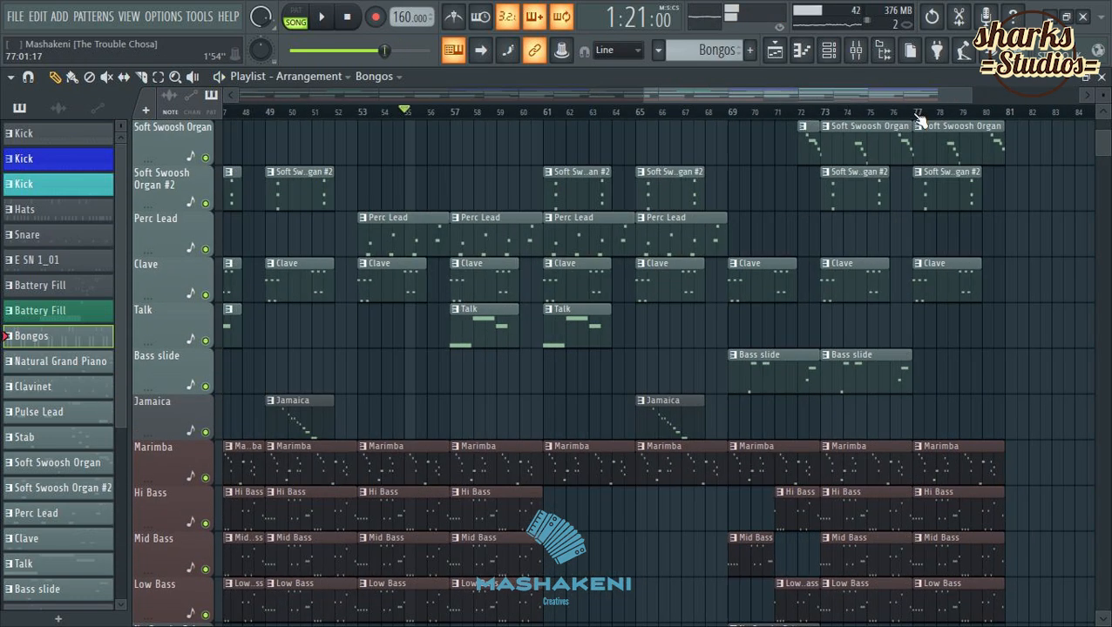
{"action": "scroll", "coordinate": [868, 332], "scroll_direction": "up", "scroll_amount": 7}
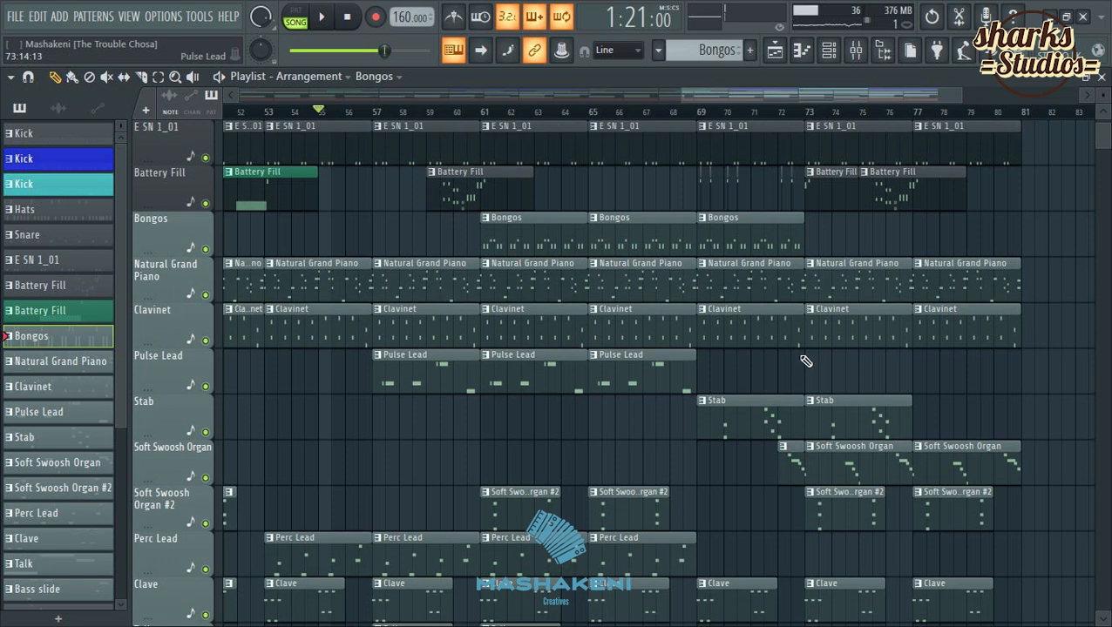
{"action": "right_click", "coordinate": [645, 298]}
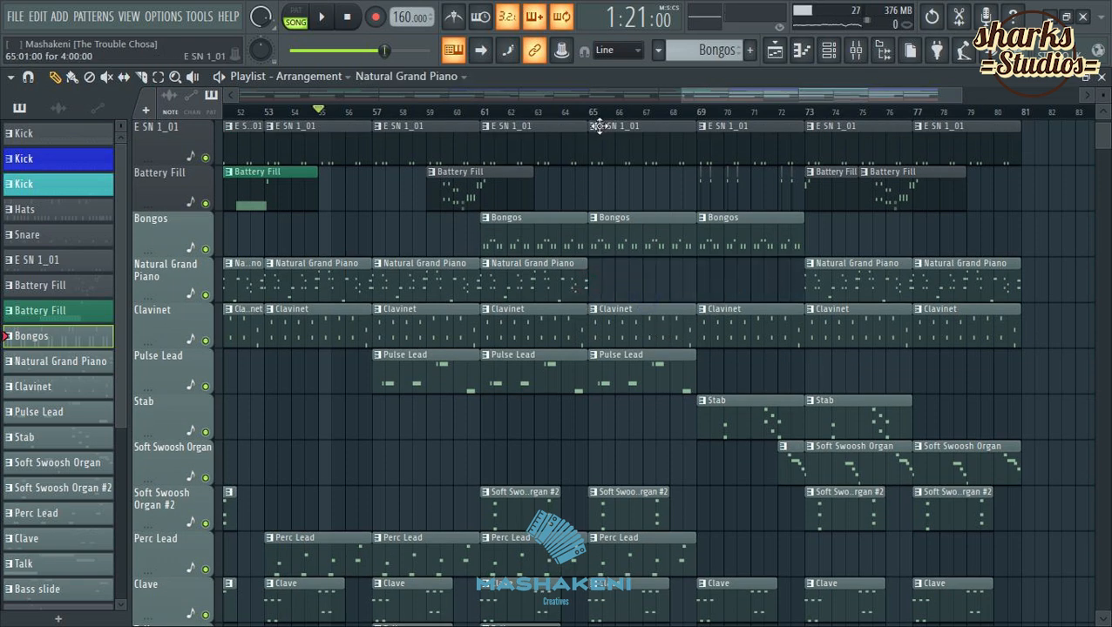
{"action": "scroll", "coordinate": [600, 127], "scroll_direction": "up", "scroll_amount": 3}
{"action": "scroll", "coordinate": [636, 124], "scroll_direction": "up", "scroll_amount": 4, "text": "ctrl"}
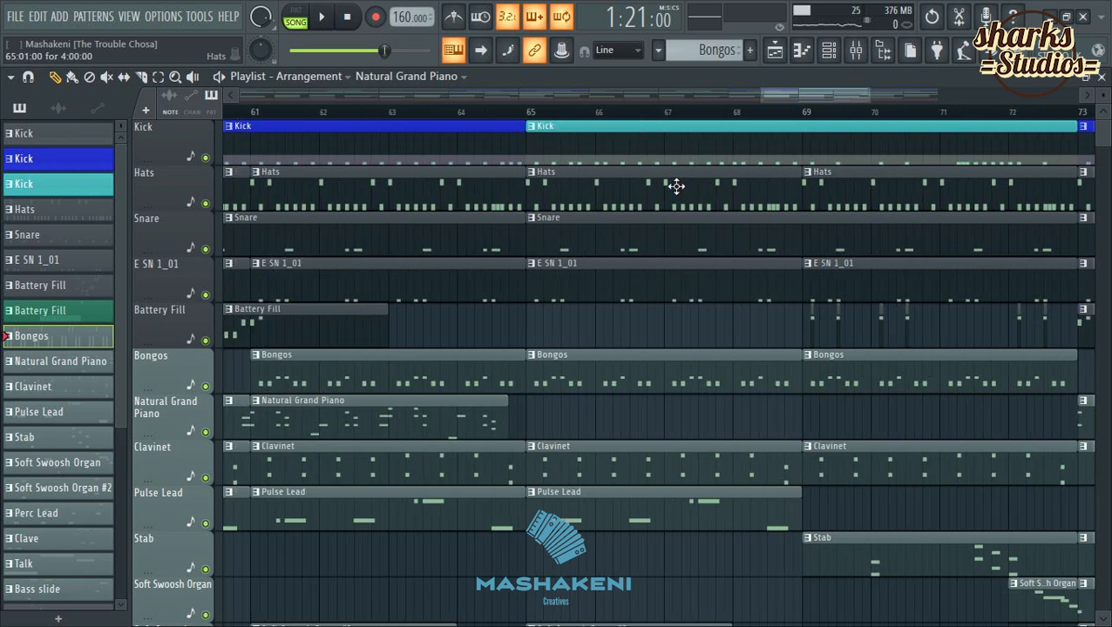
{"action": "scroll", "coordinate": [732, 128], "scroll_direction": "down", "scroll_amount": 3, "text": "ctrl"}
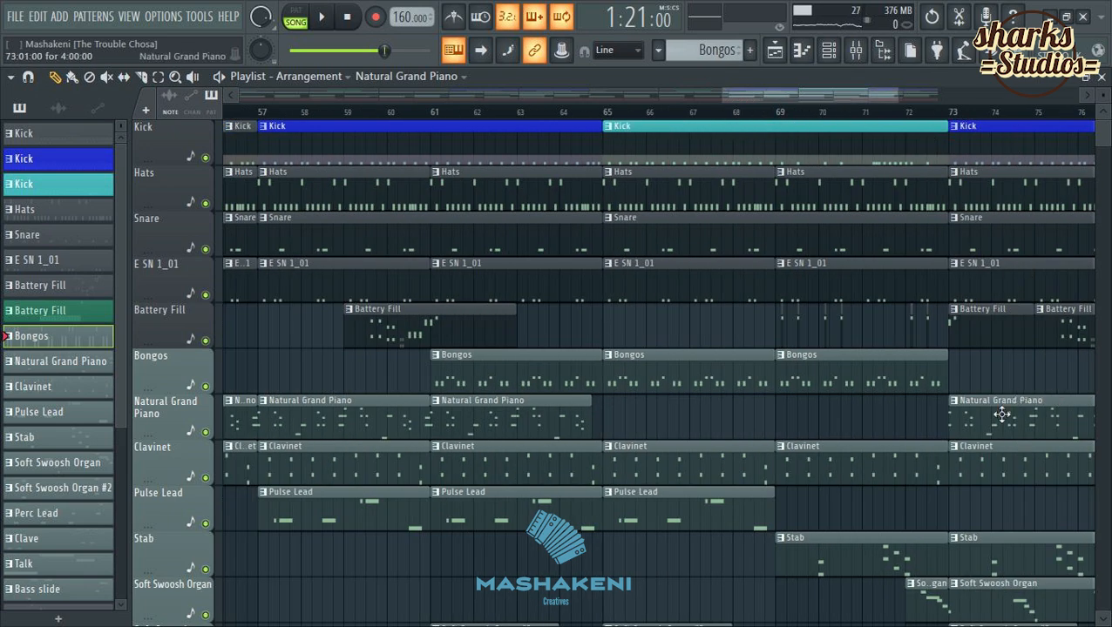
Place a Natural Grand Piano clip at bar 69 and trim its start to 72:13, keeping only the last beat before bar 73.
{"action": "left_click", "coordinate": [1001, 414]}
{"action": "left_click", "coordinate": [776, 424]}
{"action": "left_click_drag", "start_coordinate": [897, 415], "coordinate": [937, 409]}
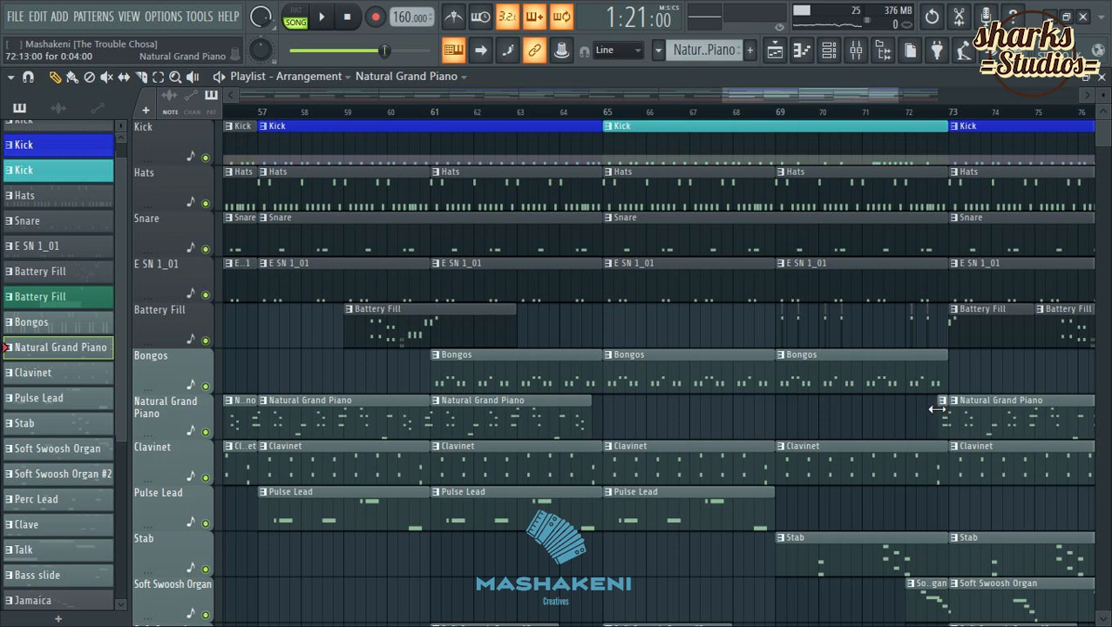
Start playback of the second half of the arrangement and save the project.
{"action": "scroll", "coordinate": [806, 123], "scroll_direction": "down", "scroll_amount": 5, "text": "ctrl"}
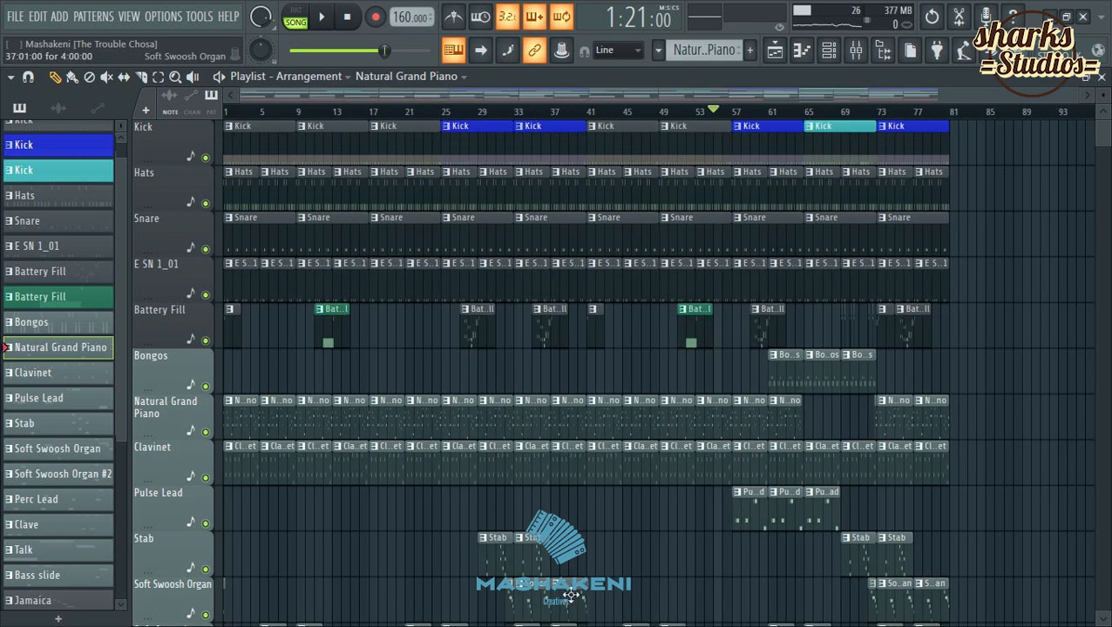
{"action": "key", "text": "space"}
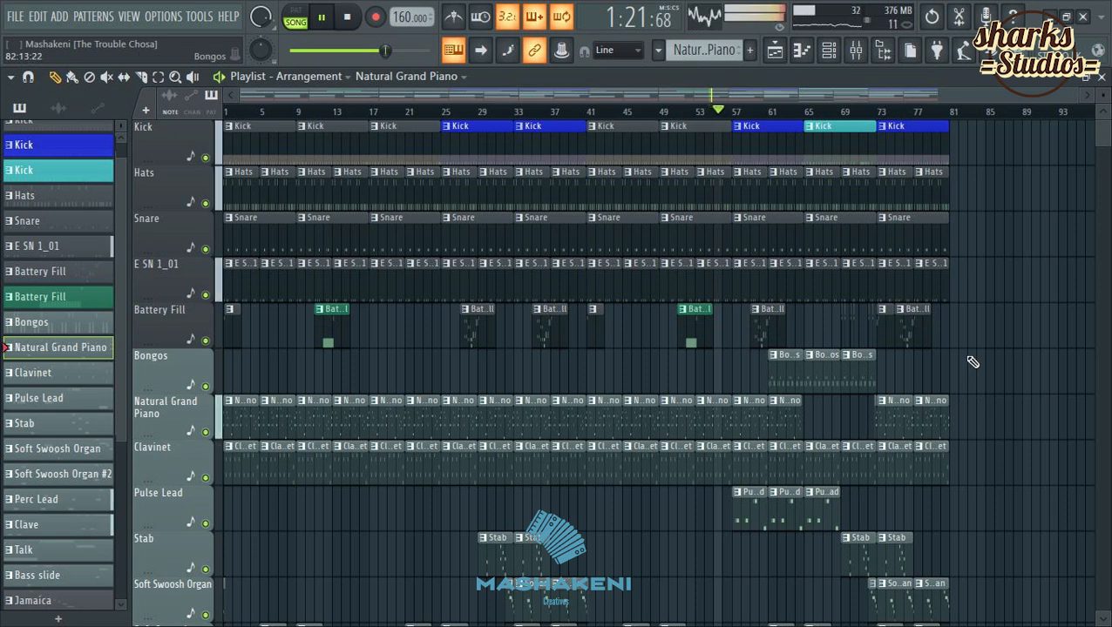
{"action": "scroll", "coordinate": [973, 362], "scroll_direction": "down", "scroll_amount": 5}
{"action": "key", "text": "ctrl+s"}
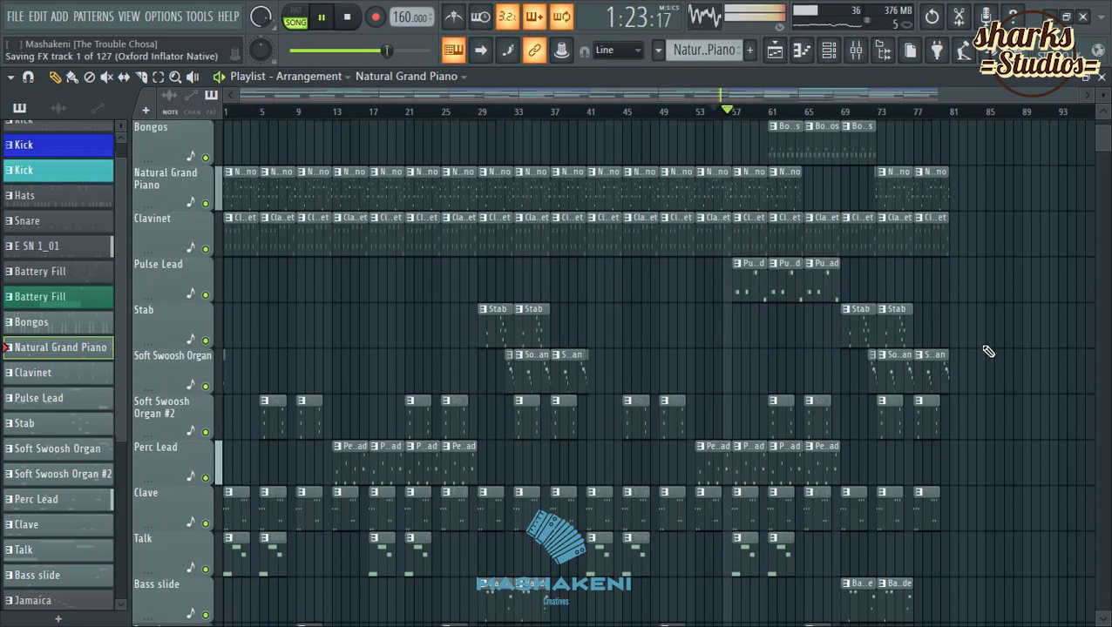
Listen to the breakdown from bar 57 to bar 73 and examine the clip layout of all tracks from Kick to Bullet Time.
{"action": "scroll", "coordinate": [941, 262], "scroll_direction": "down", "scroll_amount": 13}
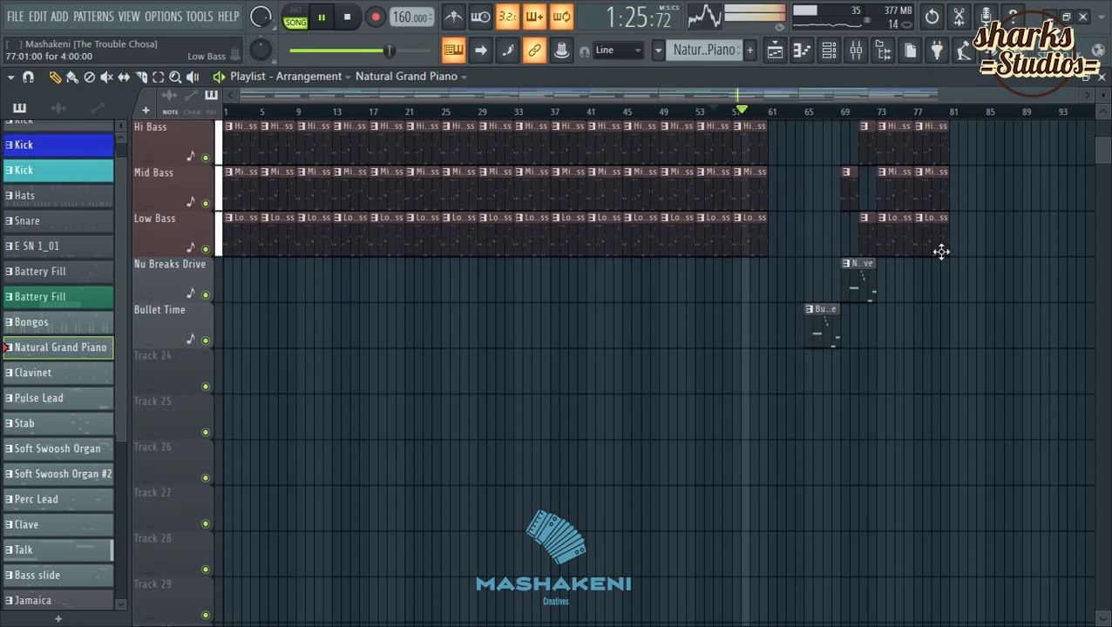
{"action": "scroll", "coordinate": [1071, 189], "scroll_direction": "up", "scroll_amount": 15}
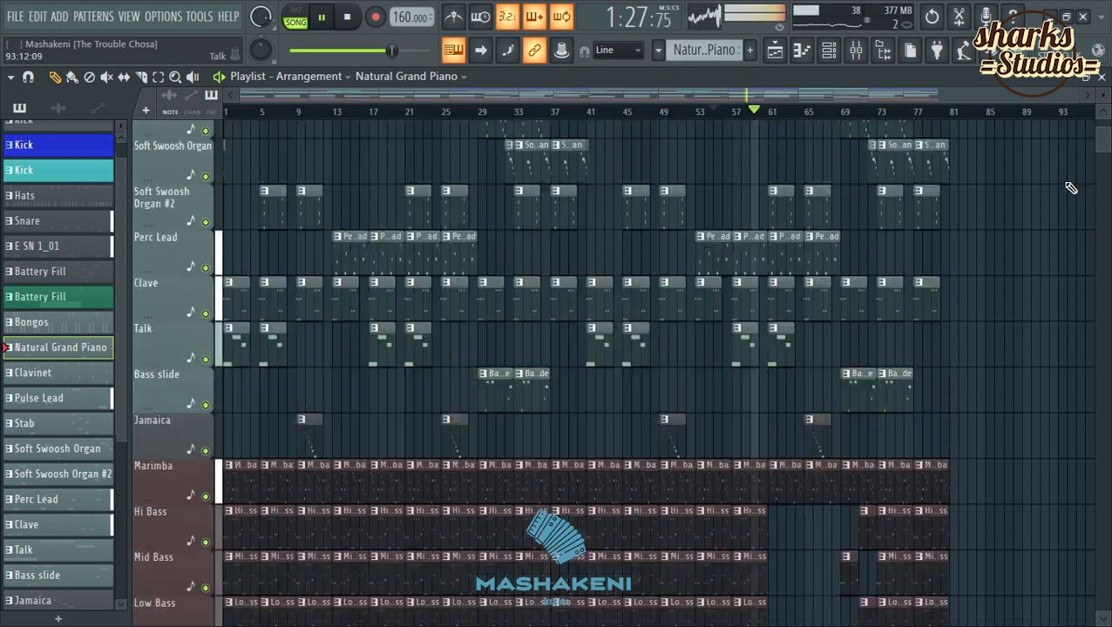
{"action": "scroll", "coordinate": [1070, 190], "scroll_direction": "up", "scroll_amount": 2}
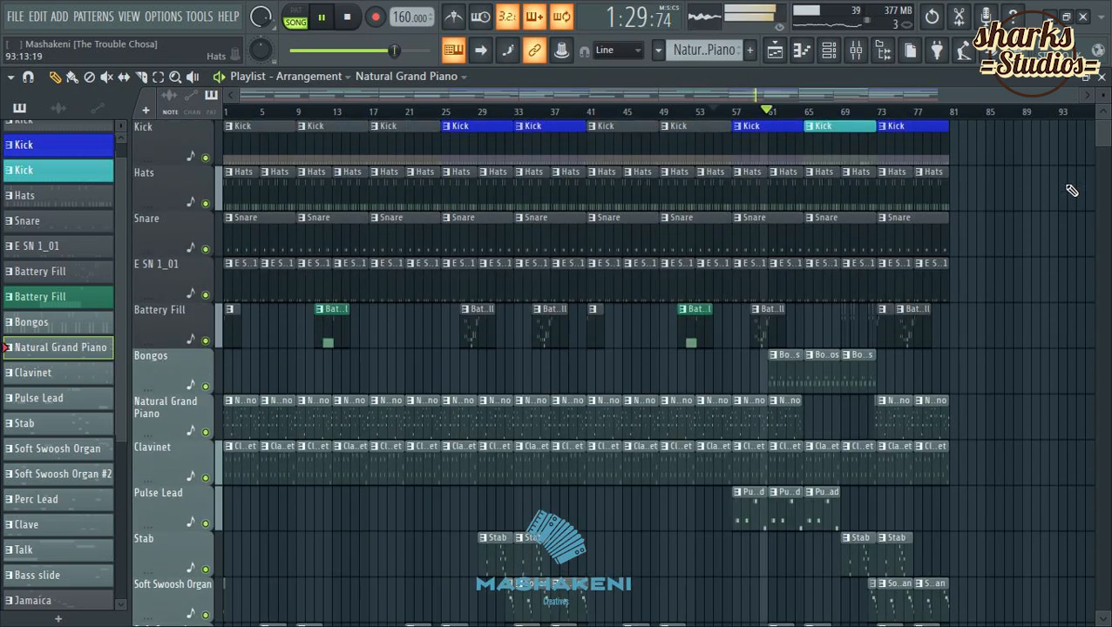
{"action": "scroll", "coordinate": [1071, 190], "scroll_direction": "down", "scroll_amount": 1}
{"action": "scroll", "coordinate": [1070, 190], "scroll_direction": "up", "scroll_amount": 1}
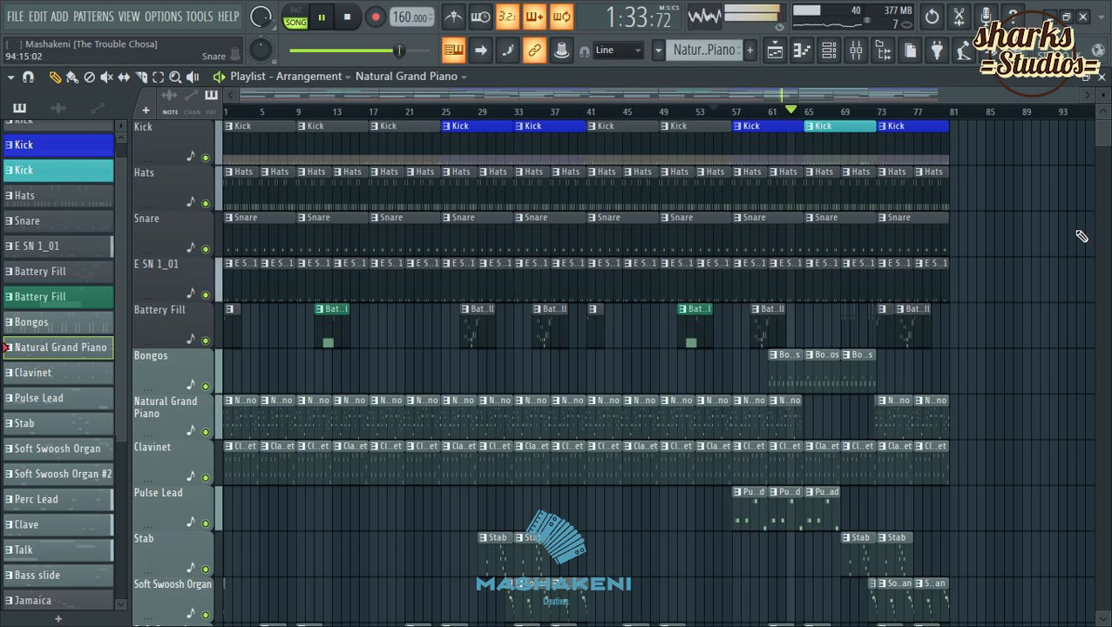
{"action": "scroll", "coordinate": [1081, 236], "scroll_direction": "down", "scroll_amount": 10}
{"action": "scroll", "coordinate": [1080, 236], "scroll_direction": "down", "scroll_amount": 3}
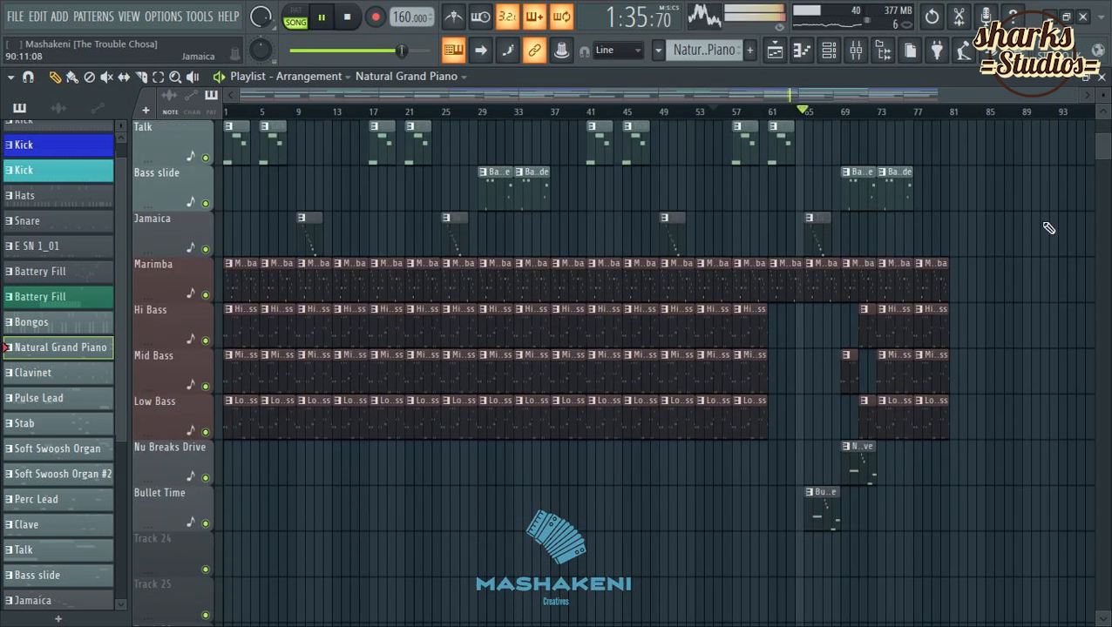
{"action": "scroll", "coordinate": [968, 117], "scroll_direction": "up", "scroll_amount": 3}
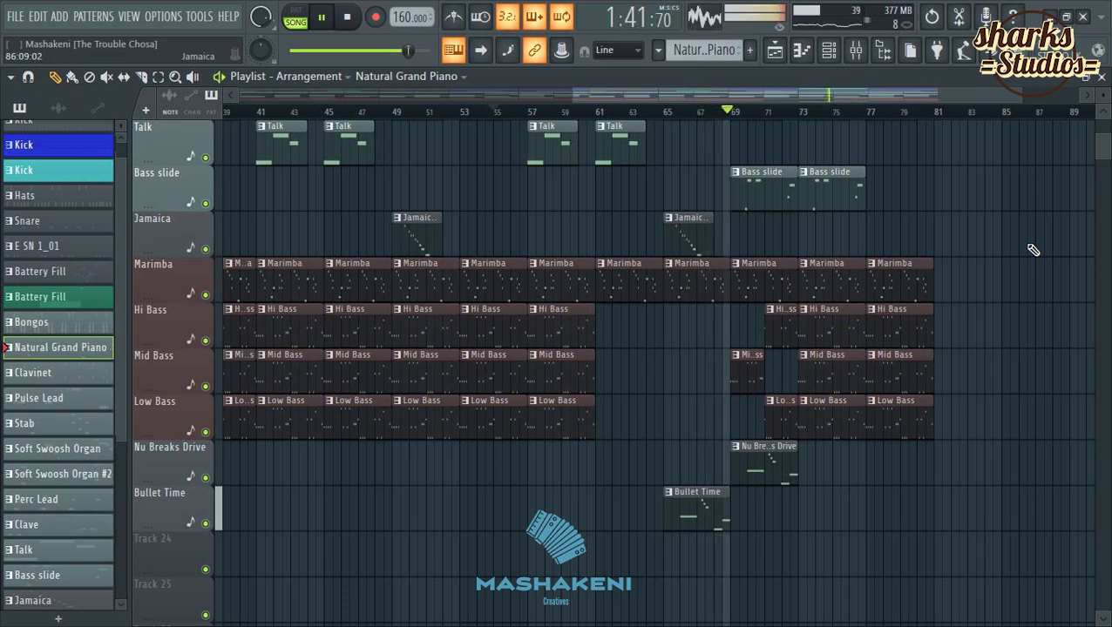
{"action": "scroll", "coordinate": [1032, 250], "scroll_direction": "up", "scroll_amount": 7}
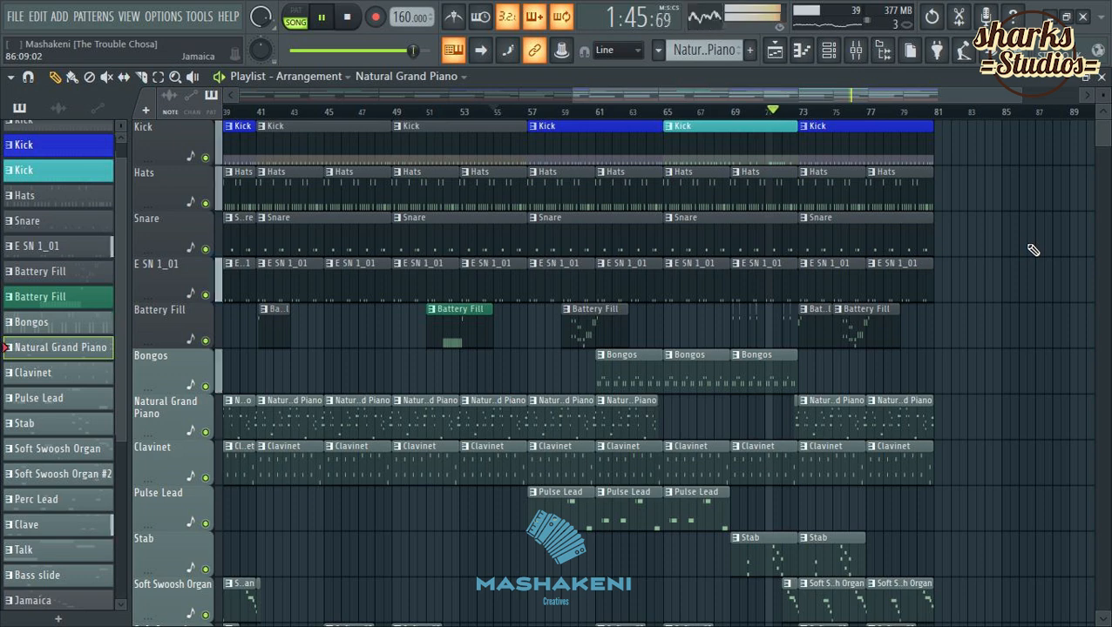
{"action": "scroll", "coordinate": [1032, 250], "scroll_direction": "down", "scroll_amount": 5}
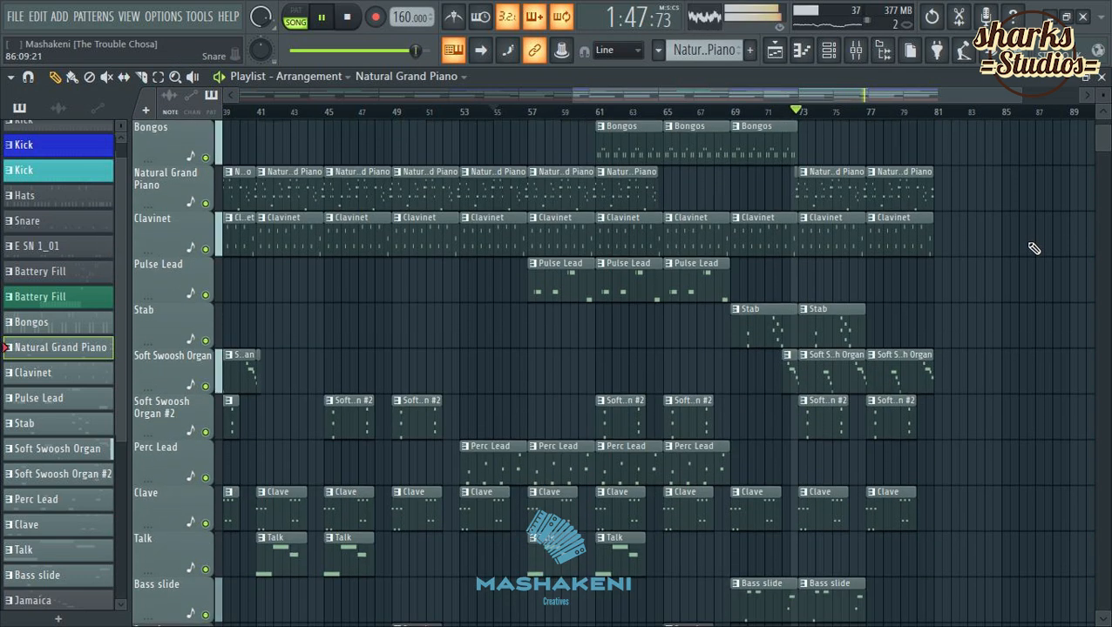
Select all clips of the 80-bar arrangement and duplicate them into bars 81 to 160.
{"action": "scroll", "coordinate": [1032, 250], "scroll_direction": "down", "scroll_amount": 7}
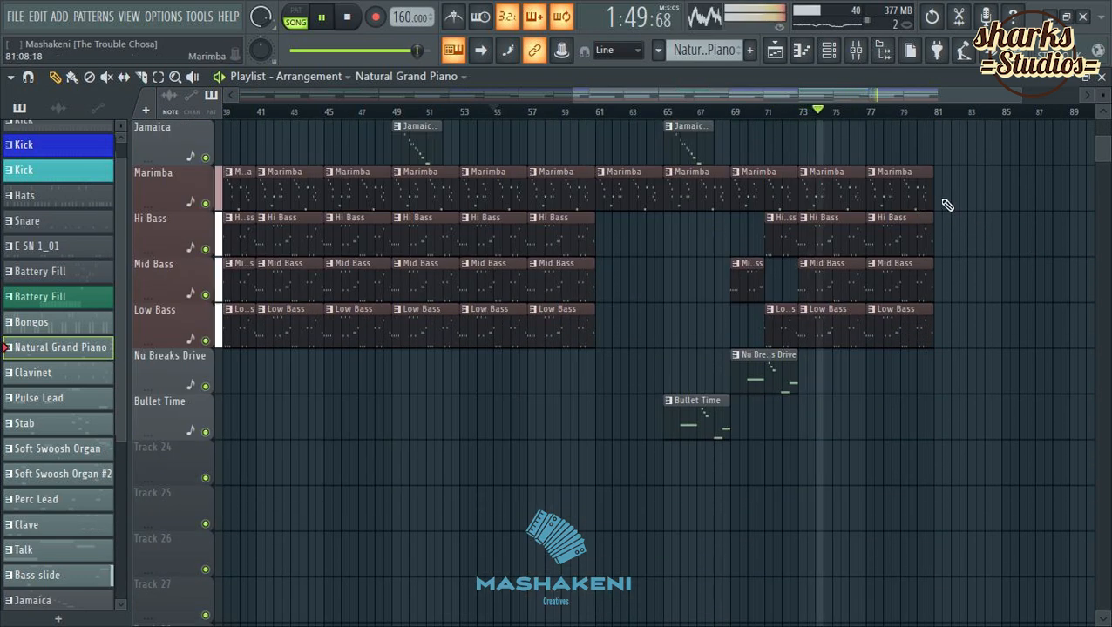
{"action": "scroll", "coordinate": [812, 114], "scroll_direction": "down", "scroll_amount": 4}
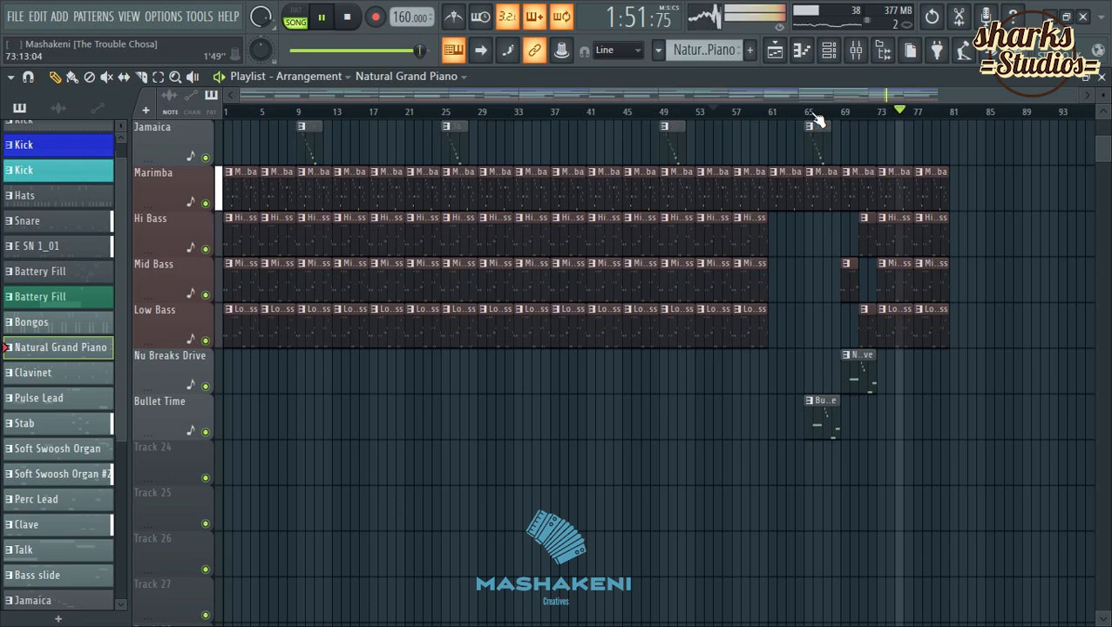
{"action": "key", "text": "ctrl+a"}
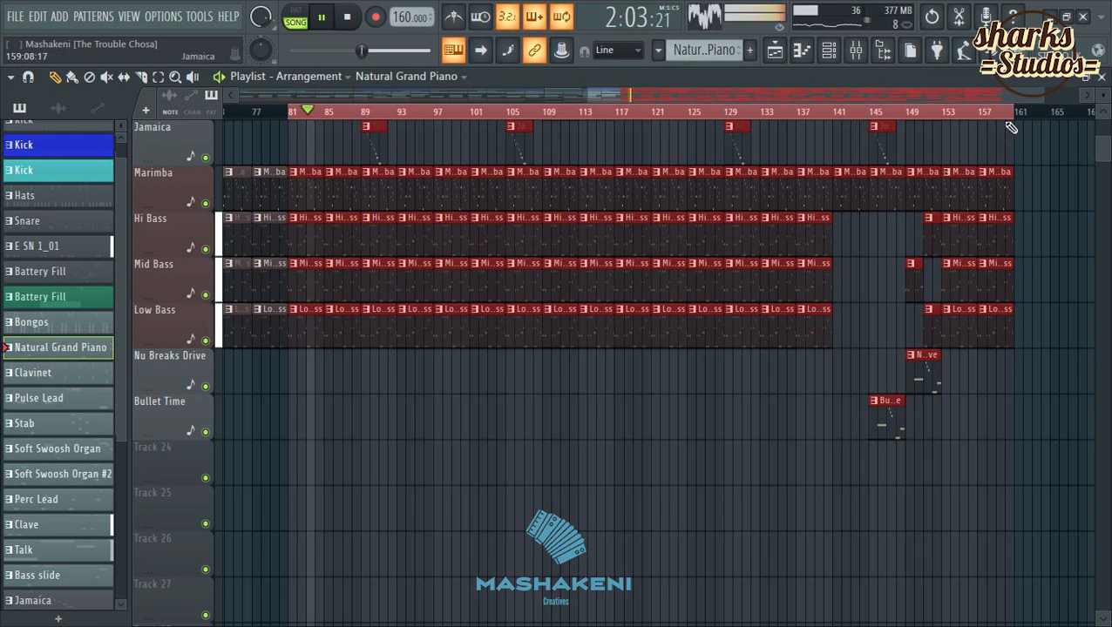
{"action": "scroll", "coordinate": [1015, 125], "scroll_direction": "down", "scroll_amount": 1}
{"action": "scroll", "coordinate": [1044, 114], "scroll_direction": "up", "scroll_amount": 5}
{"action": "scroll", "coordinate": [829, 390], "scroll_direction": "up", "scroll_amount": 17}
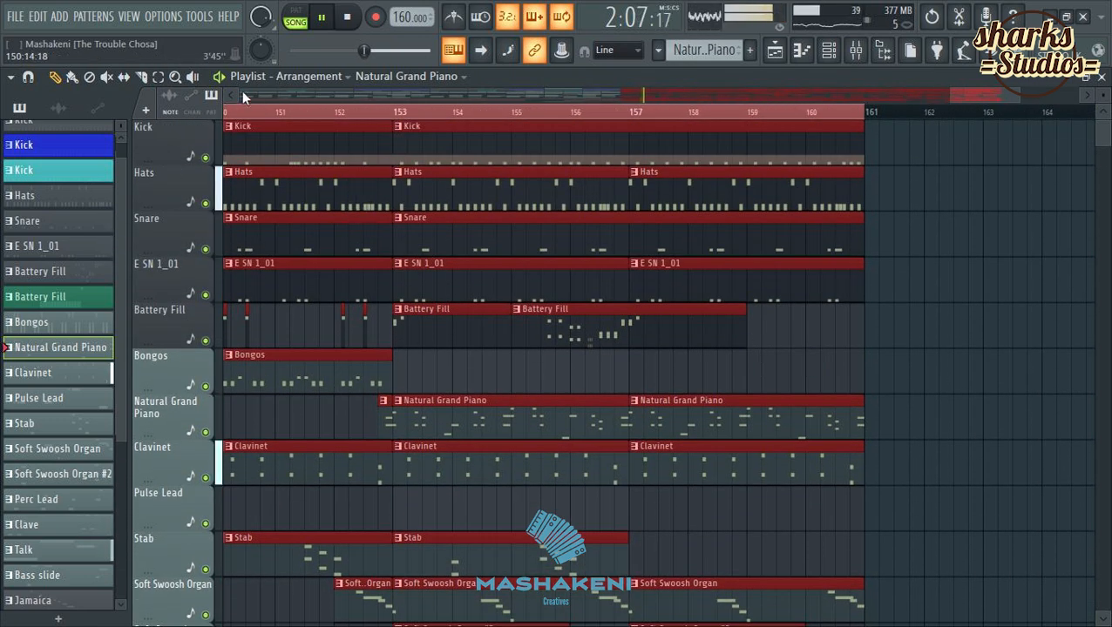
{"action": "scroll", "coordinate": [906, 520], "scroll_direction": "down", "scroll_amount": 15}
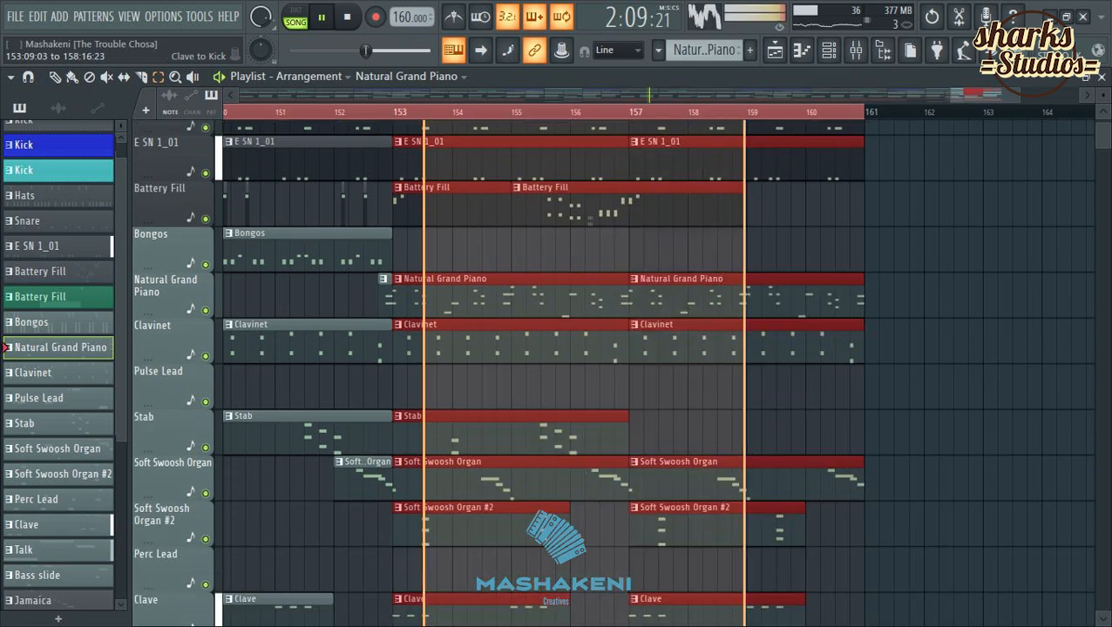
{"action": "left_click_drag", "start_coordinate": [904, 518], "coordinate": [869, 473]}
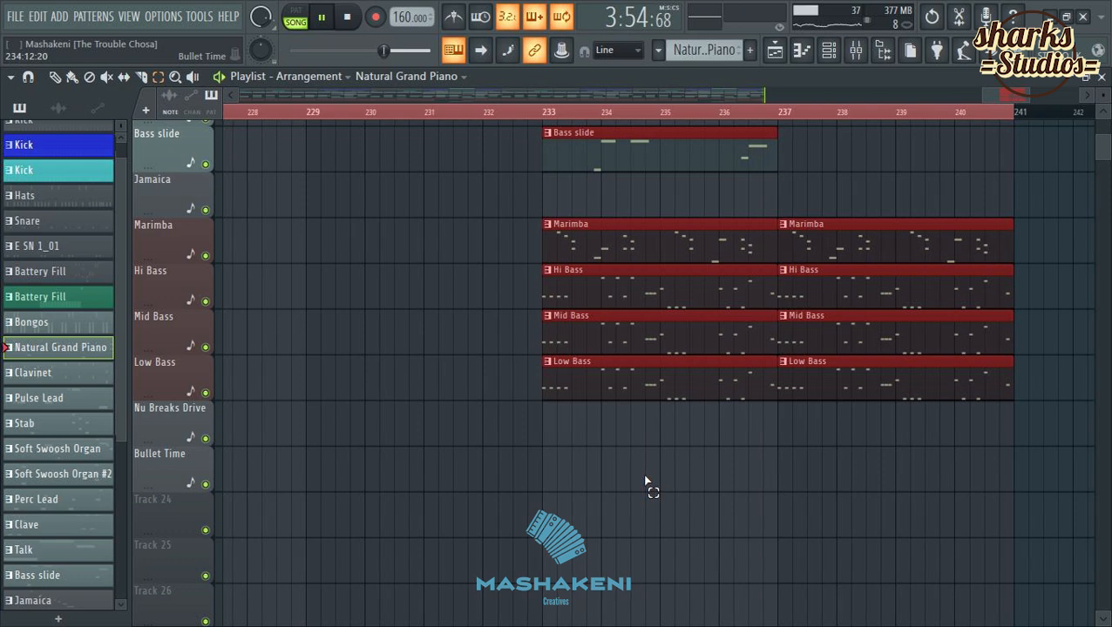
{"action": "scroll", "coordinate": [658, 109], "scroll_direction": "down", "scroll_amount": 8}
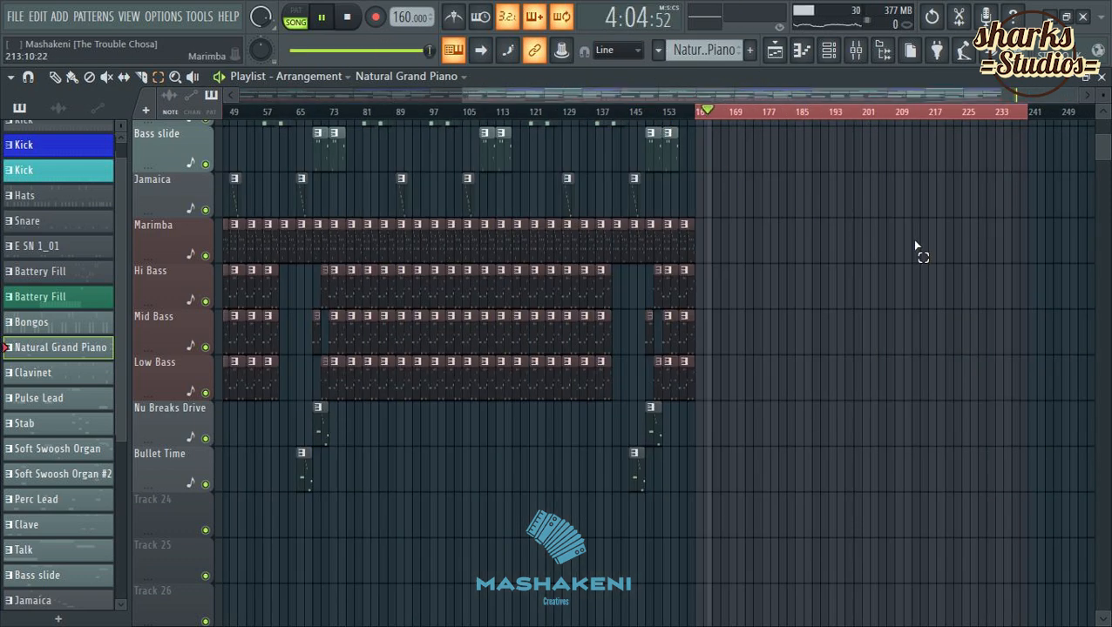
Duplicate all clips of the 160-bar arrangement into bars 161 to 320.
{"action": "scroll", "coordinate": [947, 296], "scroll_direction": "up", "scroll_amount": 10}
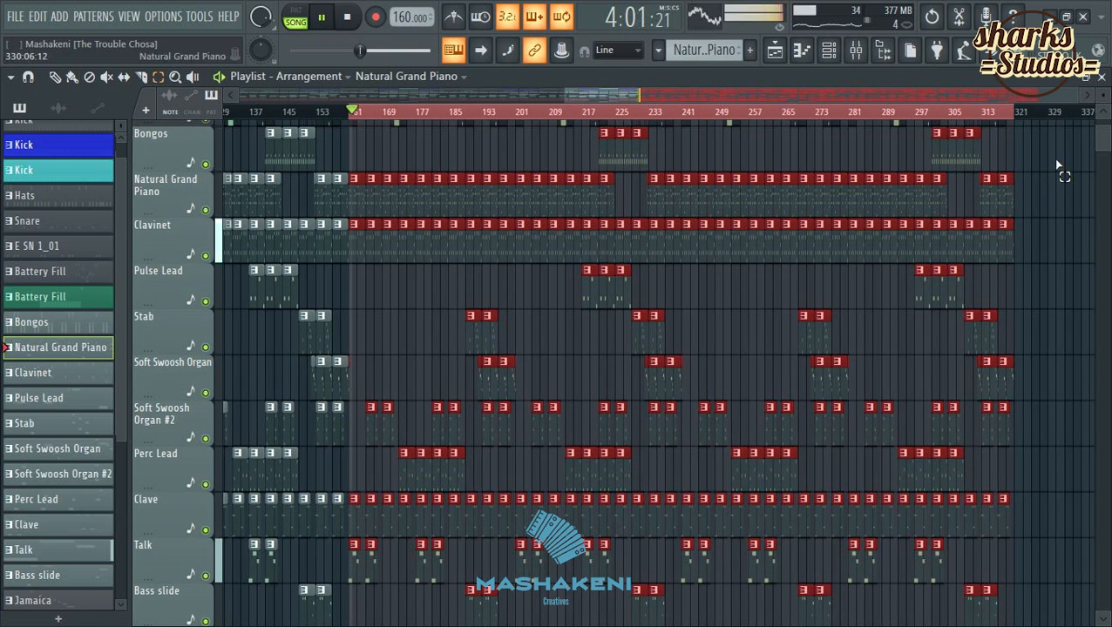
{"action": "scroll", "coordinate": [600, 254], "scroll_direction": "down", "scroll_amount": 3}
{"action": "scroll", "coordinate": [462, 271], "scroll_direction": "down", "scroll_amount": 4}
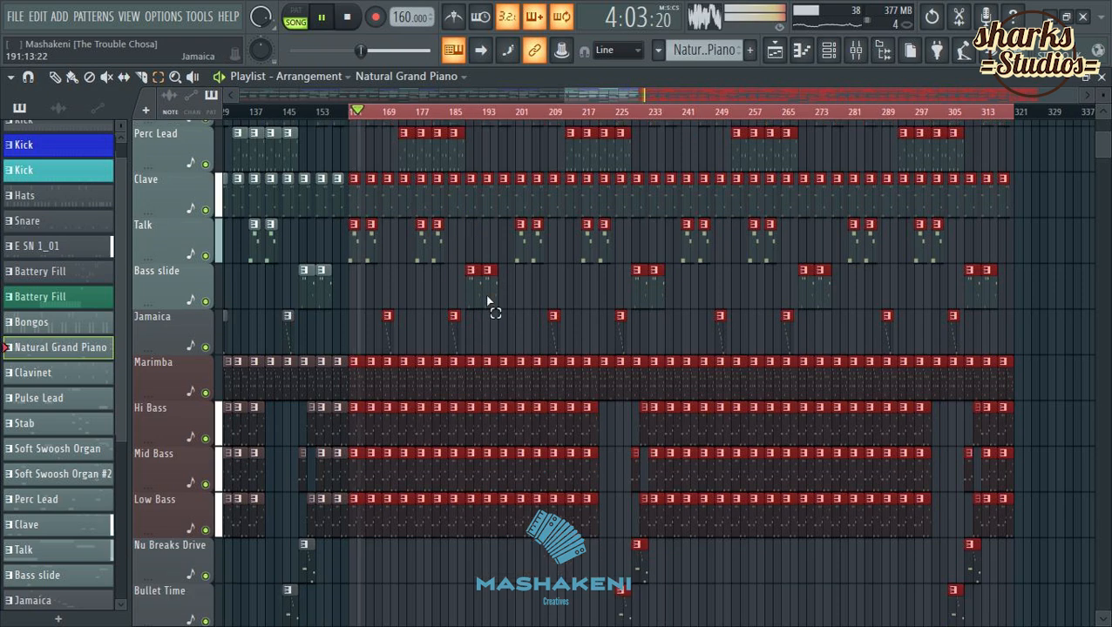
Delete the clips on all tracks from bar 221 to the end of the arrangement.
{"action": "scroll", "coordinate": [639, 126], "scroll_direction": "up", "scroll_amount": 3}
{"action": "scroll", "coordinate": [703, 349], "scroll_direction": "down", "scroll_amount": 6}
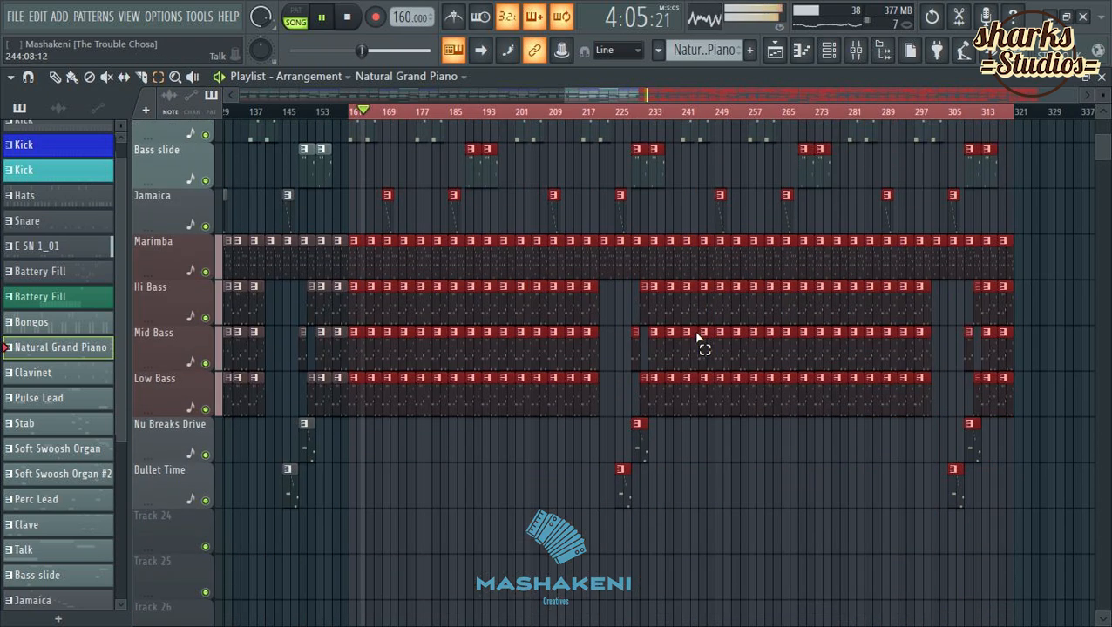
{"action": "left_click_drag", "start_coordinate": [598, 115], "coordinate": [1028, 186]}
{"action": "key", "text": "Delete"}
Place a Snare clip at bar 217 and shorten it to four bars, ending at bar 221.
{"action": "scroll", "coordinate": [710, 248], "scroll_direction": "up", "scroll_amount": 13}
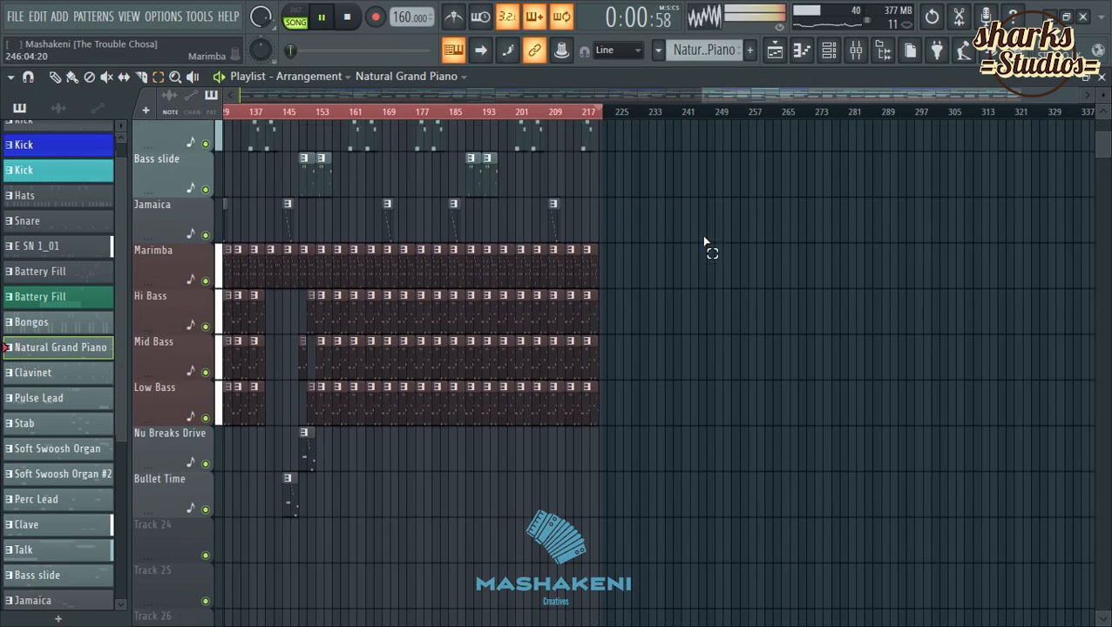
{"action": "scroll", "coordinate": [649, 130], "scroll_direction": "up", "scroll_amount": 2}
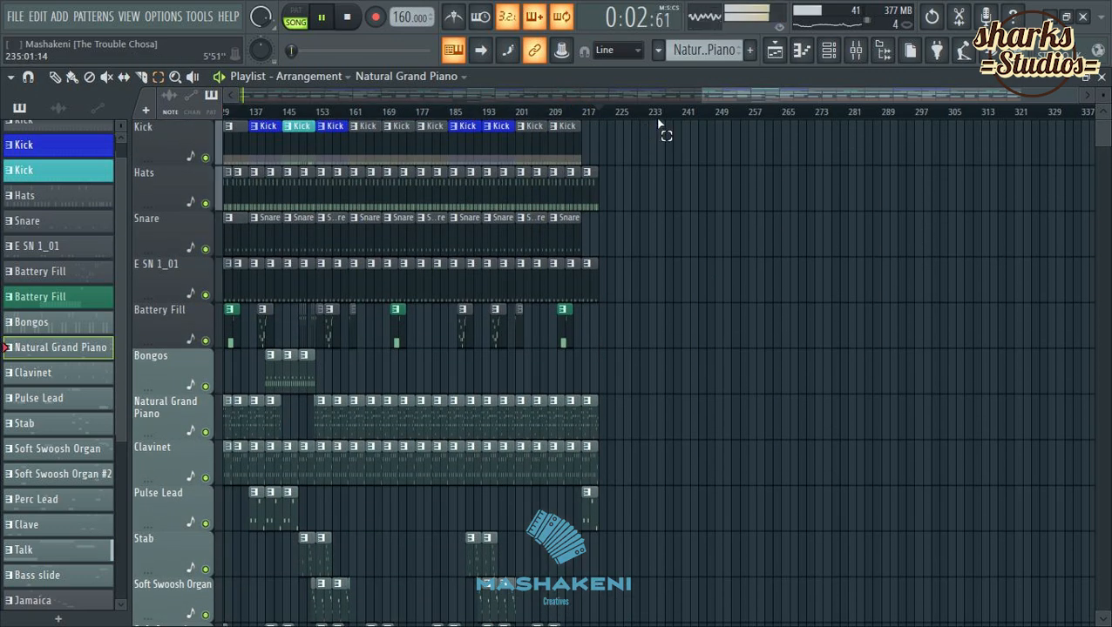
{"action": "scroll", "coordinate": [664, 115], "scroll_direction": "up", "scroll_amount": 3}
{"action": "left_click_drag", "start_coordinate": [695, 97], "coordinate": [1041, 144]}
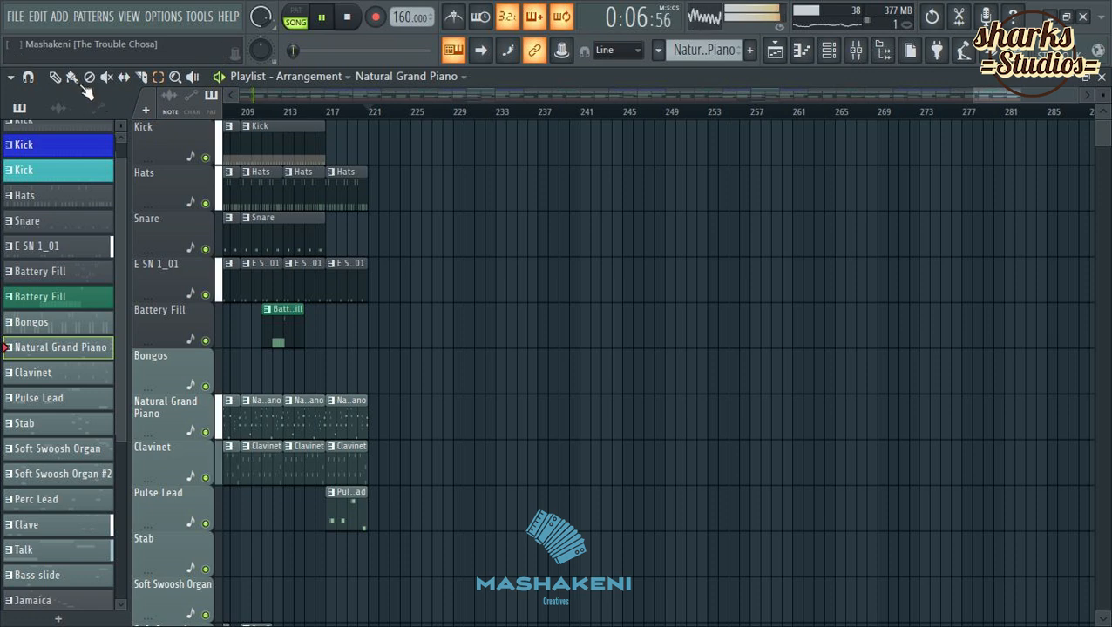
{"action": "left_click", "coordinate": [275, 253]}
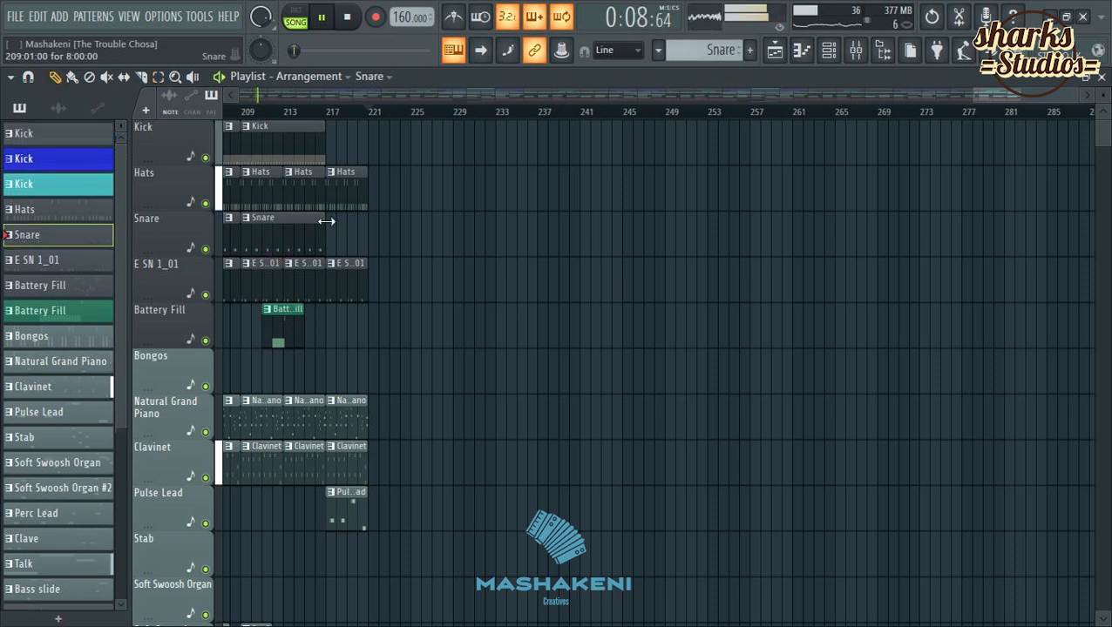
{"action": "left_click", "coordinate": [335, 228]}
{"action": "left_click_drag", "start_coordinate": [409, 243], "coordinate": [365, 246]}
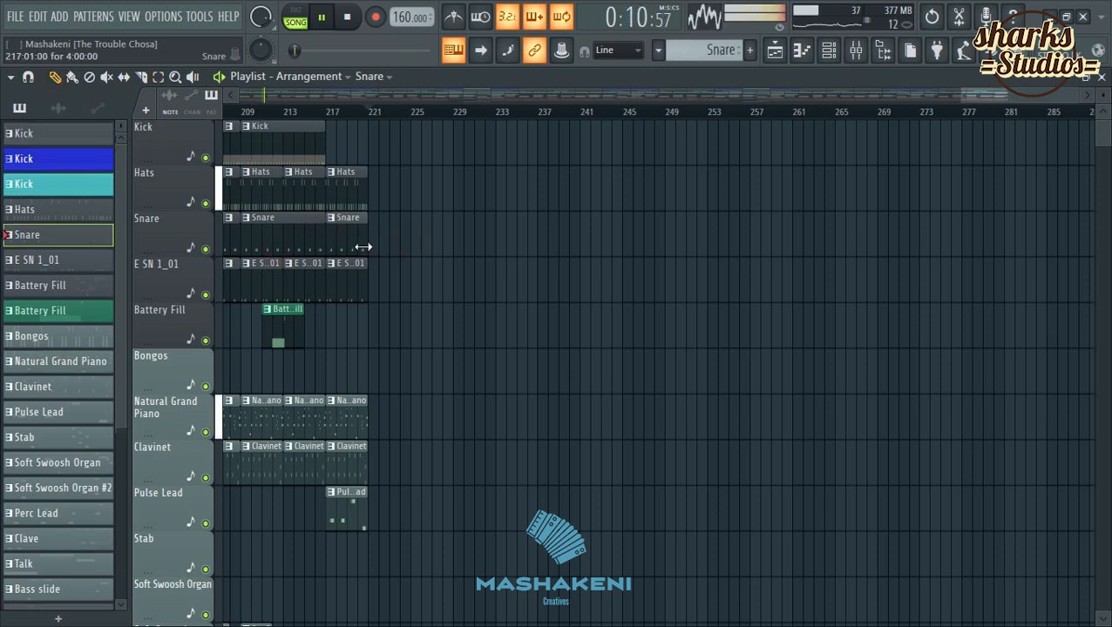
Place a Kick clip at bar 217 and shorten it to end at bar 221.
{"action": "left_click", "coordinate": [307, 141]}
{"action": "left_click", "coordinate": [334, 140]}
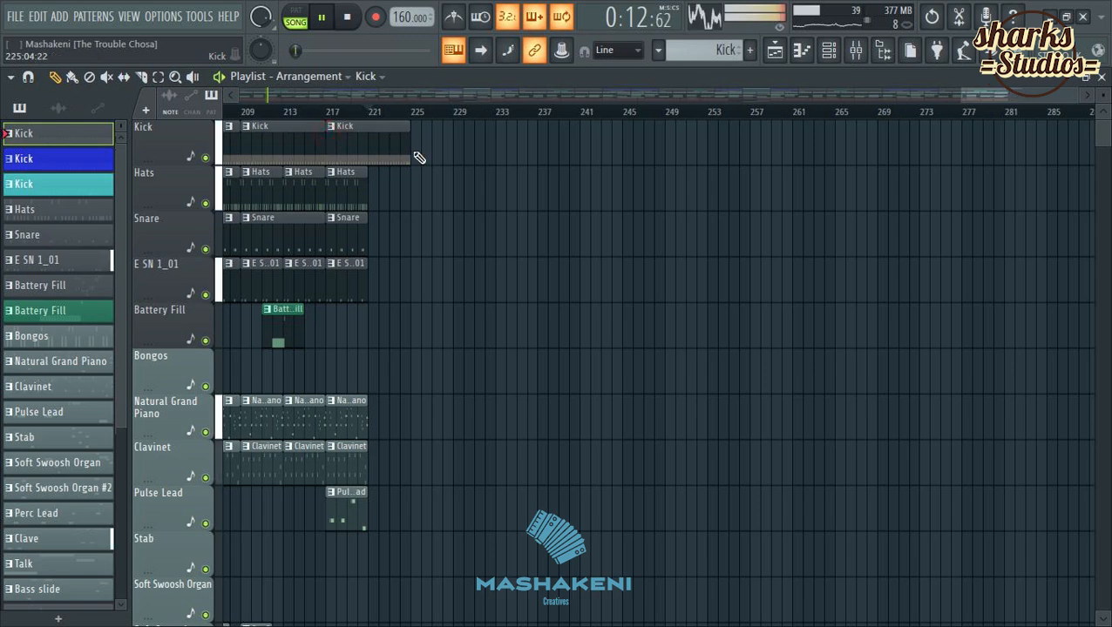
{"action": "left_click_drag", "start_coordinate": [411, 154], "coordinate": [369, 150]}
Create a Master volume automation clip spanning the whole arrangement on Track 24, and name and colour that track to match it.
{"action": "scroll", "coordinate": [471, 255], "scroll_direction": "down", "scroll_amount": 8}
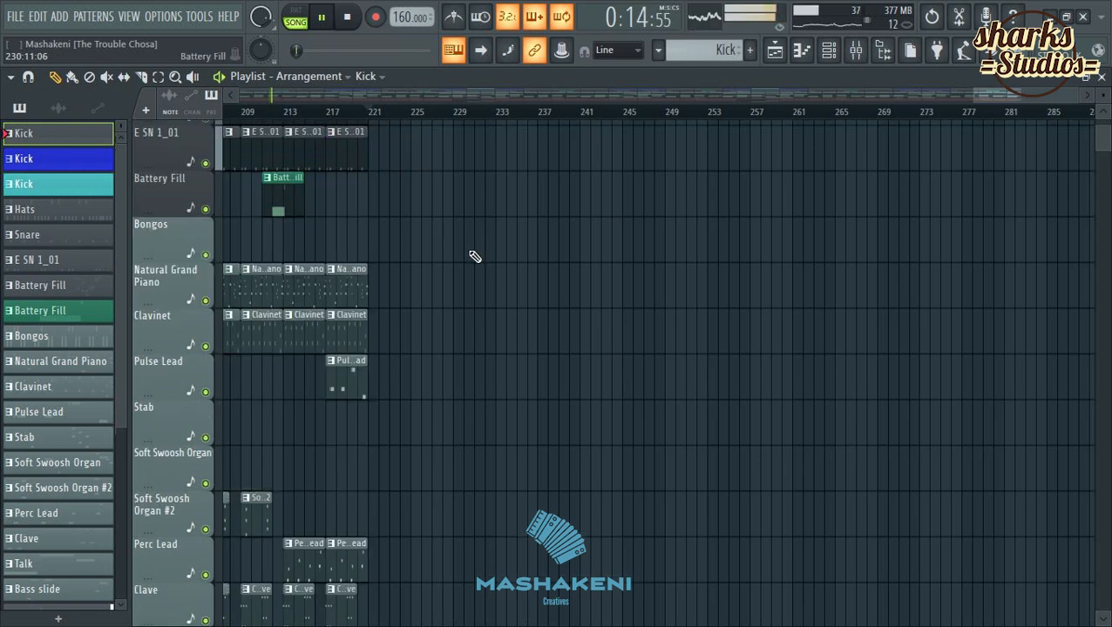
{"action": "scroll", "coordinate": [409, 271], "scroll_direction": "up", "scroll_amount": 2}
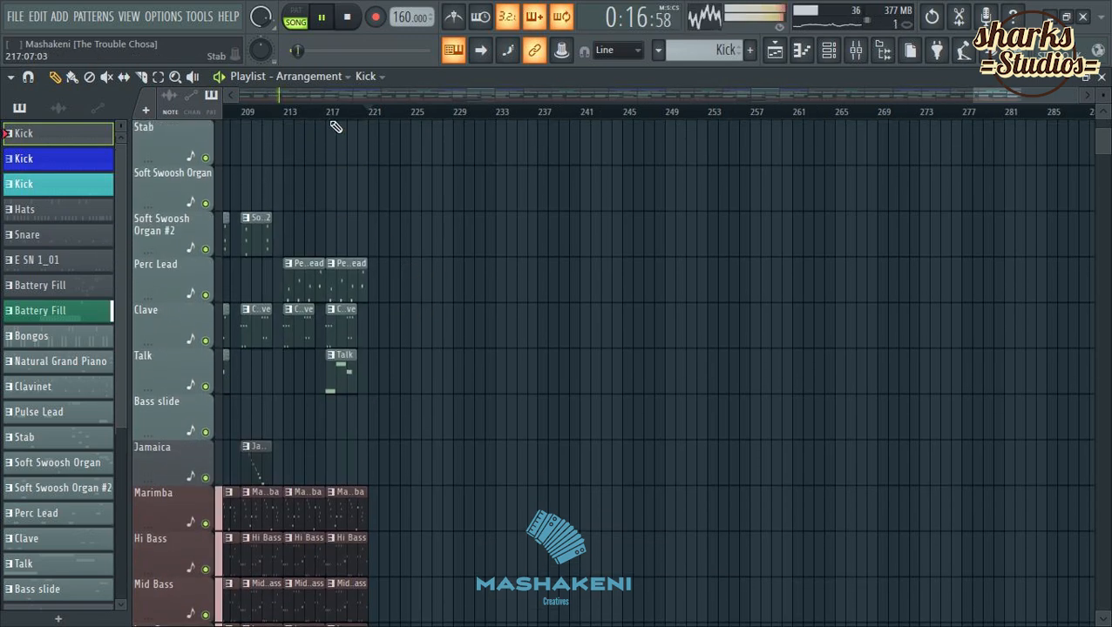
{"action": "scroll", "coordinate": [337, 110], "scroll_direction": "down", "scroll_amount": 4}
{"action": "scroll", "coordinate": [416, 121], "scroll_direction": "down", "scroll_amount": 2}
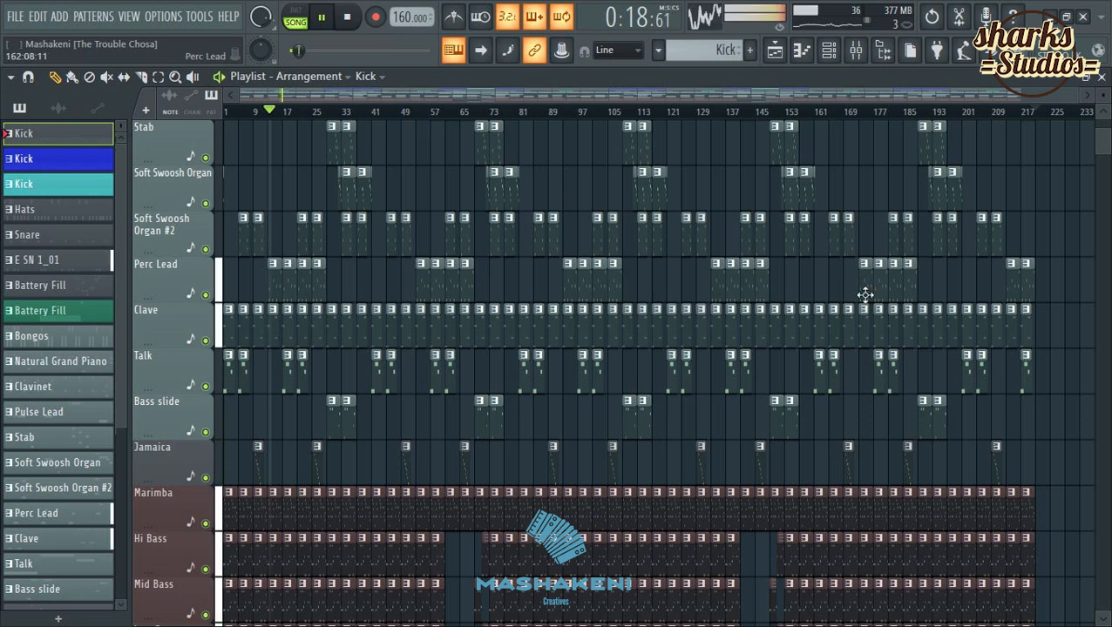
{"action": "scroll", "coordinate": [861, 296], "scroll_direction": "down", "scroll_amount": 5}
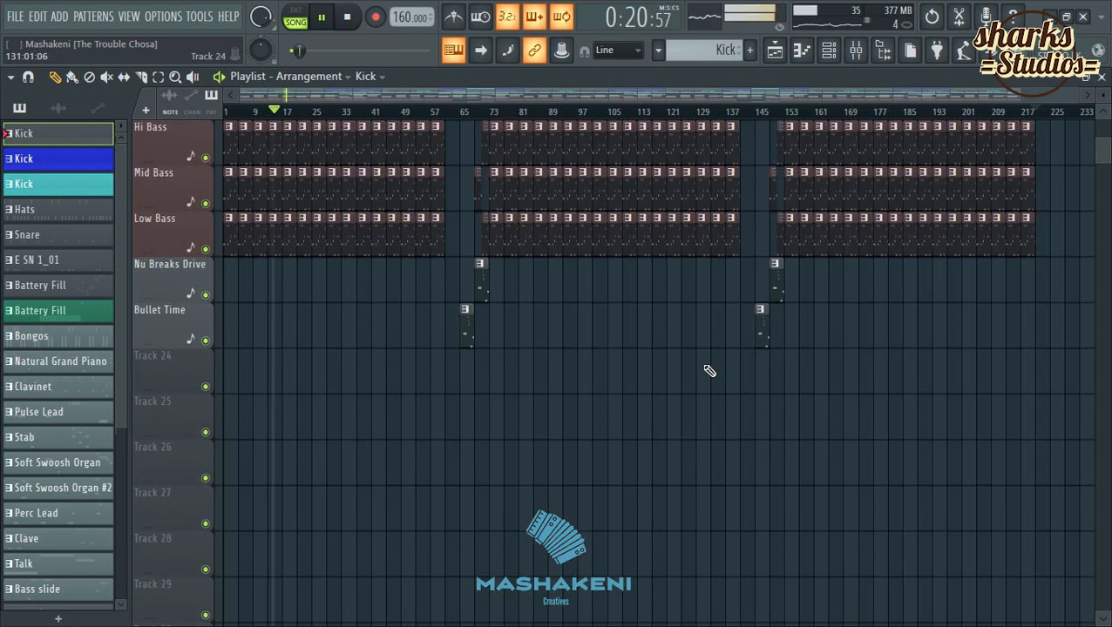
{"action": "key", "text": "ctrl+a"}
{"action": "left_click", "coordinate": [855, 60]}
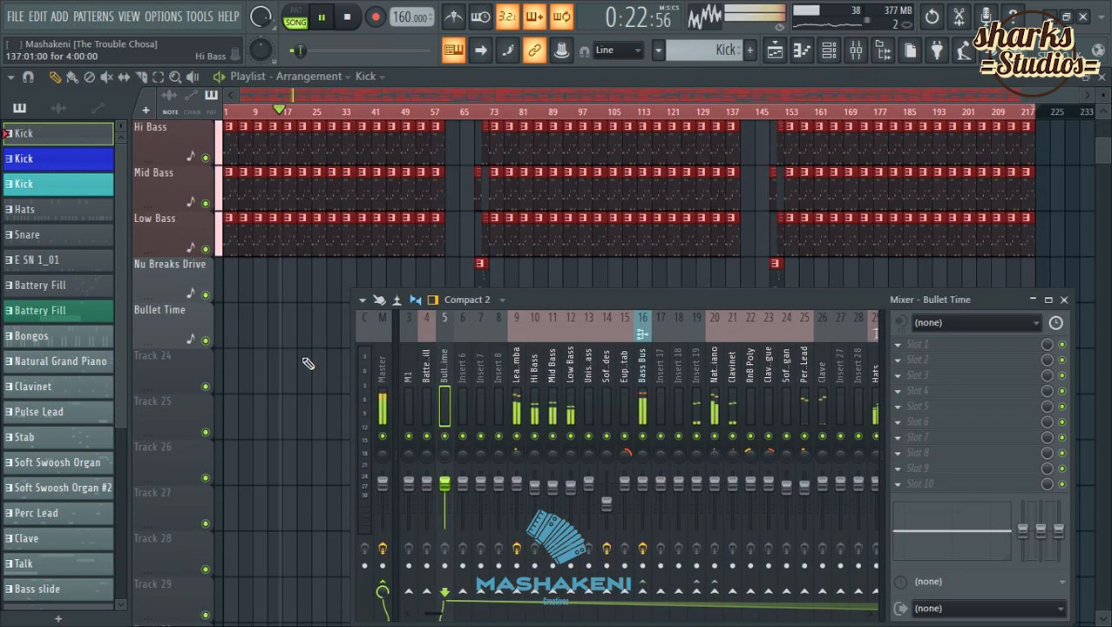
{"action": "right_click", "coordinate": [381, 485]}
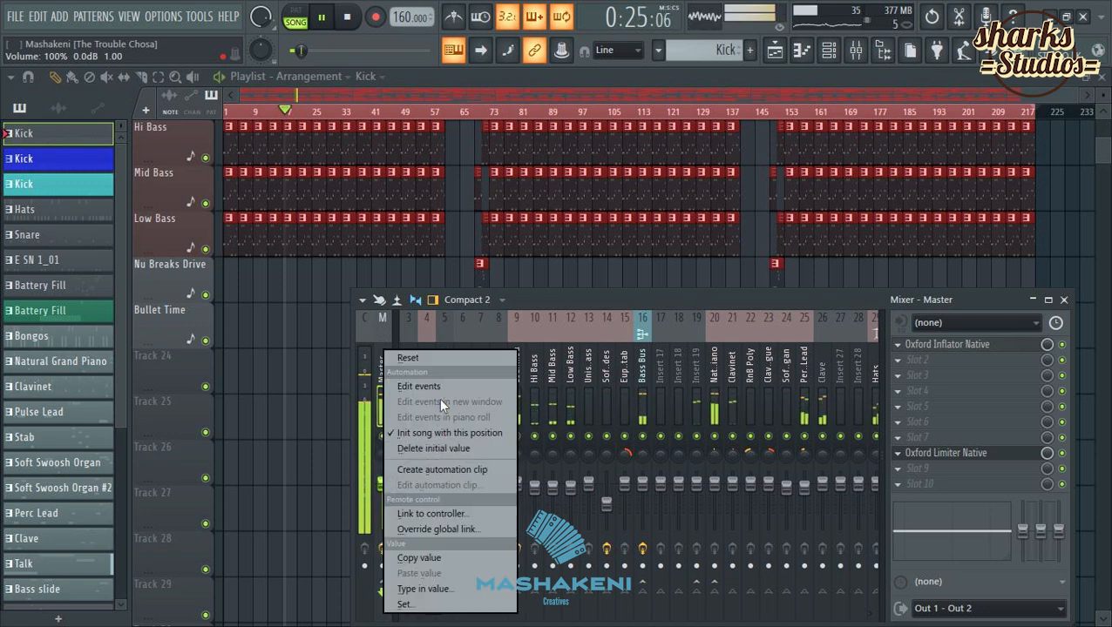
{"action": "left_click", "coordinate": [437, 469]}
{"action": "key", "text": "F9"}
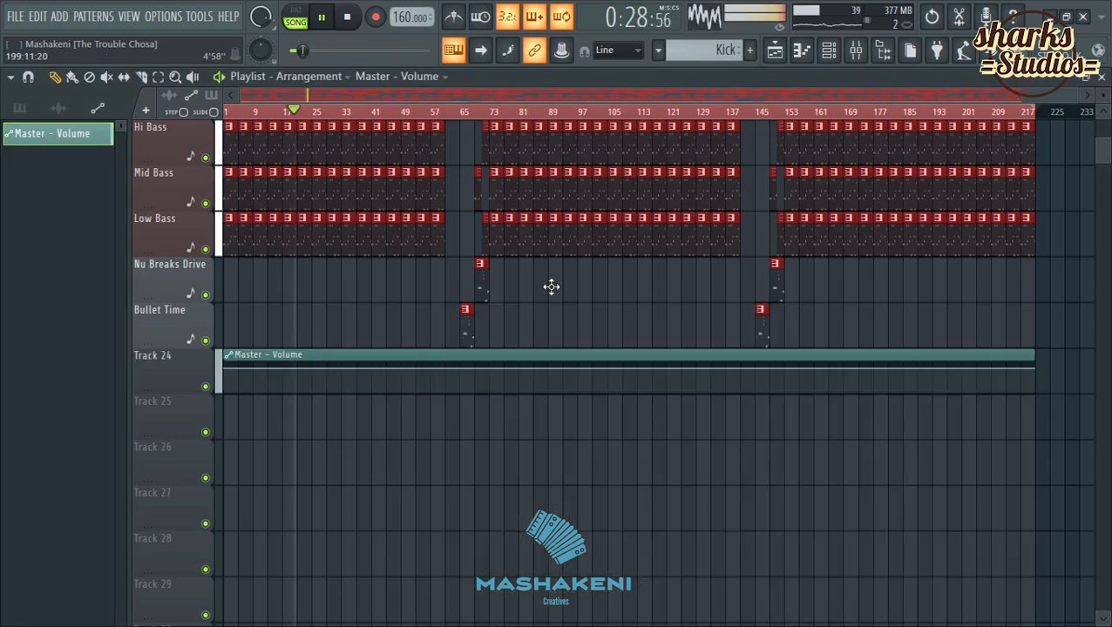
{"action": "right_click", "coordinate": [179, 384]}
{"action": "left_click", "coordinate": [210, 260]}
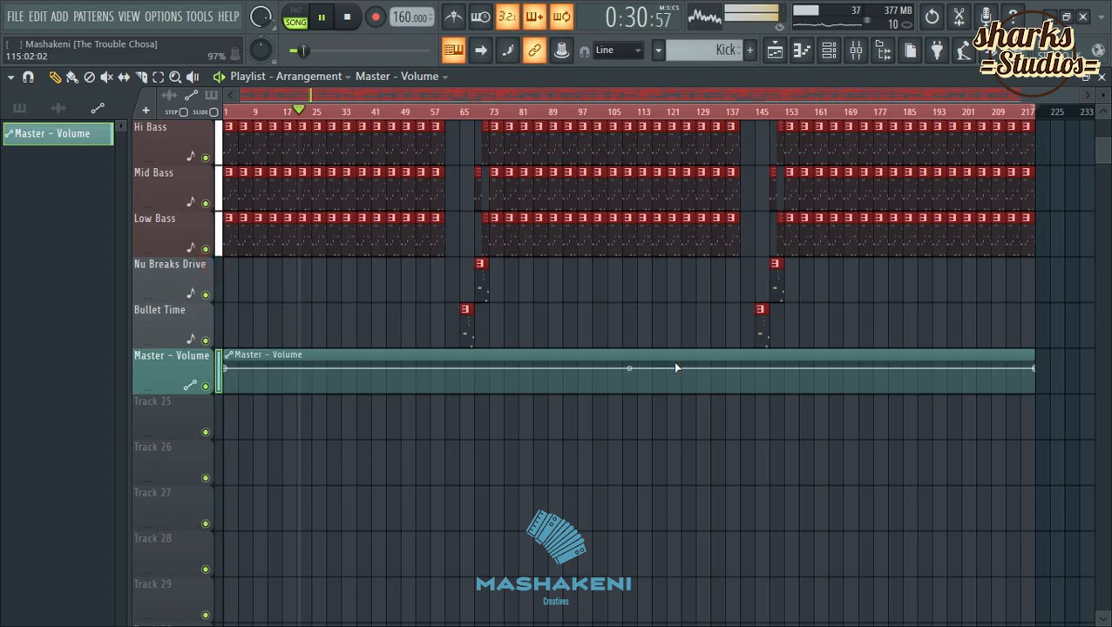
Draw a fade-out in the Master volume automation from bar 217 to 0% at bar 221, and extend it at 0% to bar 222.
{"action": "scroll", "coordinate": [1029, 113], "scroll_direction": "up", "scroll_amount": 8}
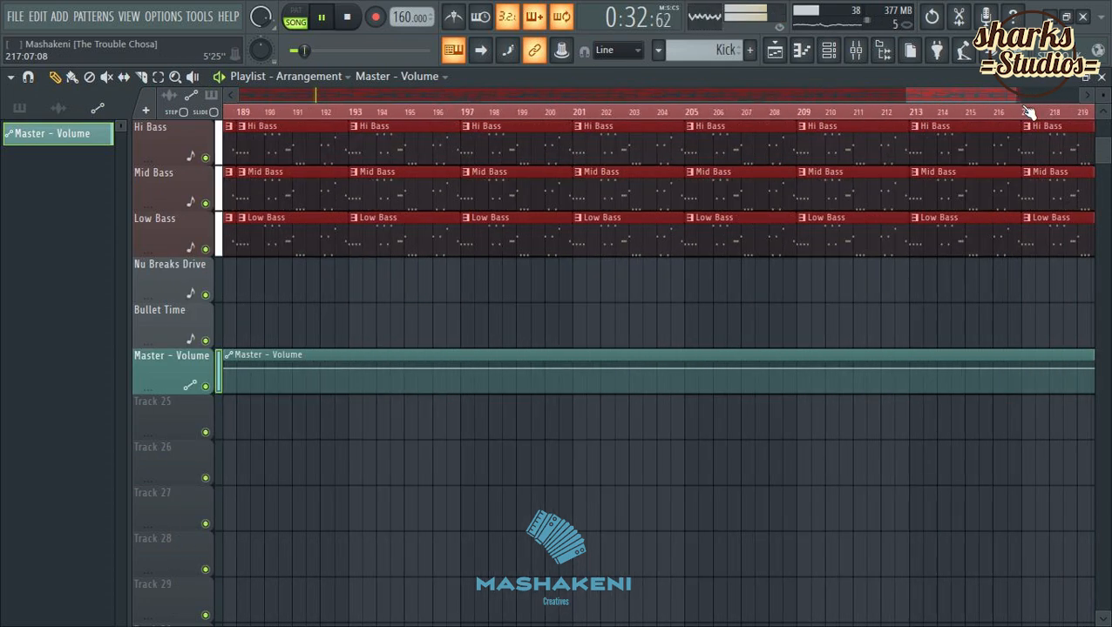
{"action": "left_click_drag", "start_coordinate": [963, 98], "coordinate": [1044, 106]}
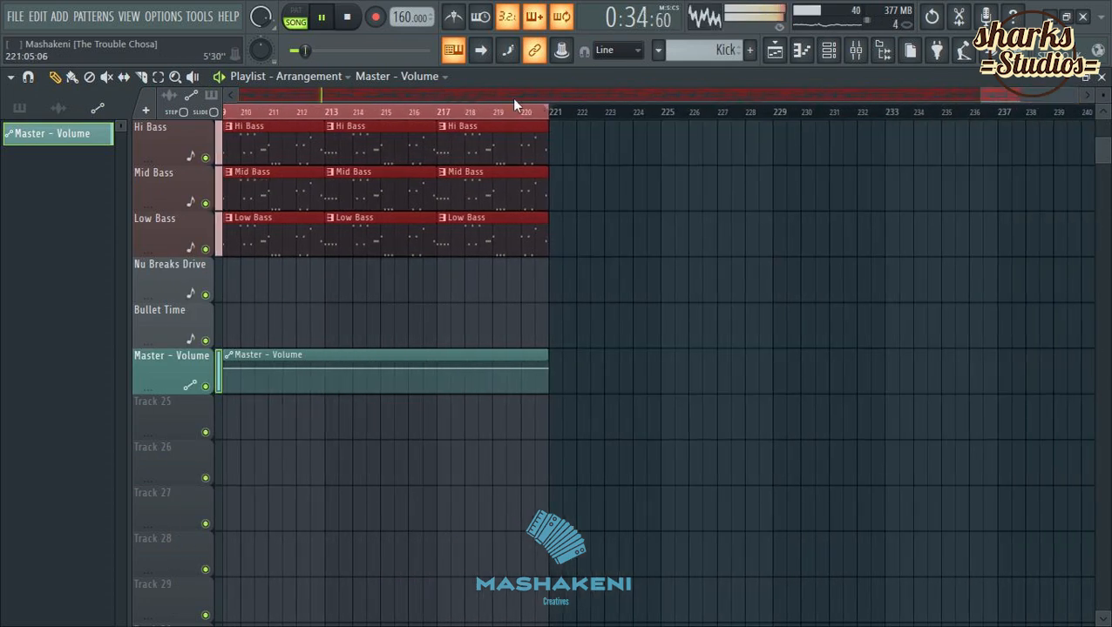
{"action": "left_click_drag", "start_coordinate": [511, 99], "coordinate": [674, 143]}
{"action": "scroll", "coordinate": [830, 115], "scroll_direction": "up", "scroll_amount": 5}
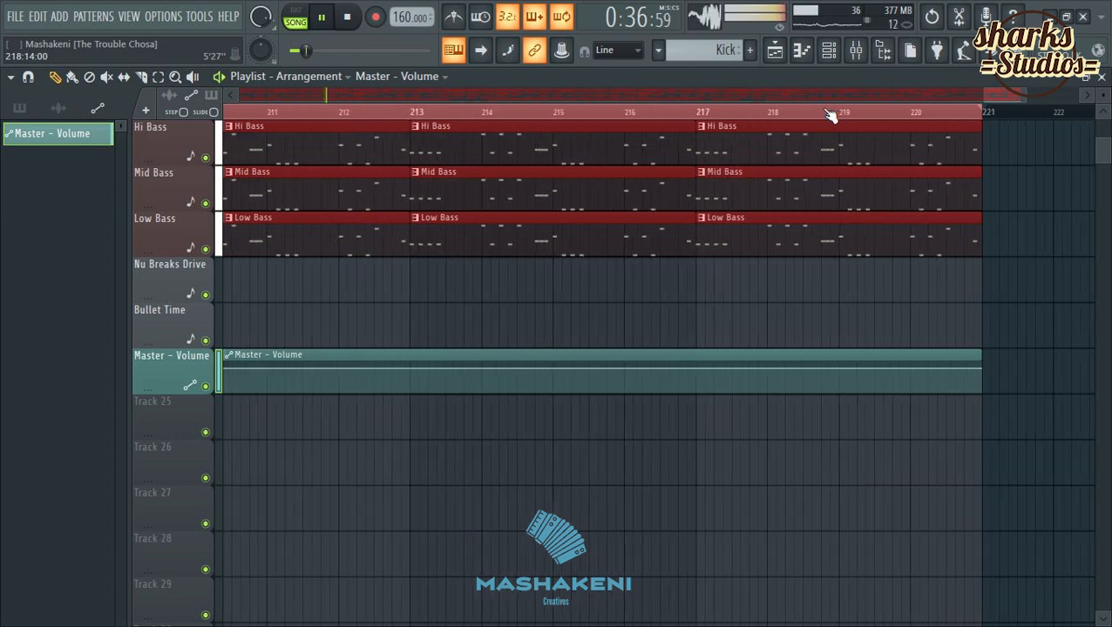
{"action": "left_click_drag", "start_coordinate": [1103, 98], "coordinate": [1106, 114]}
{"action": "scroll", "coordinate": [1051, 257], "scroll_direction": "down", "scroll_amount": 3}
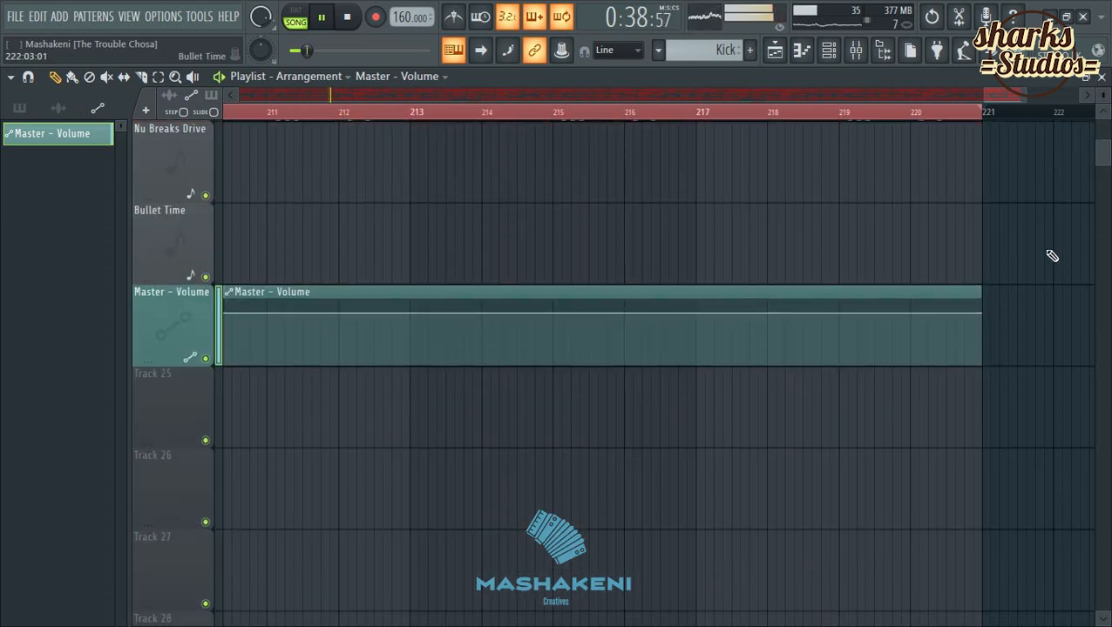
{"action": "right_click", "coordinate": [696, 312]}
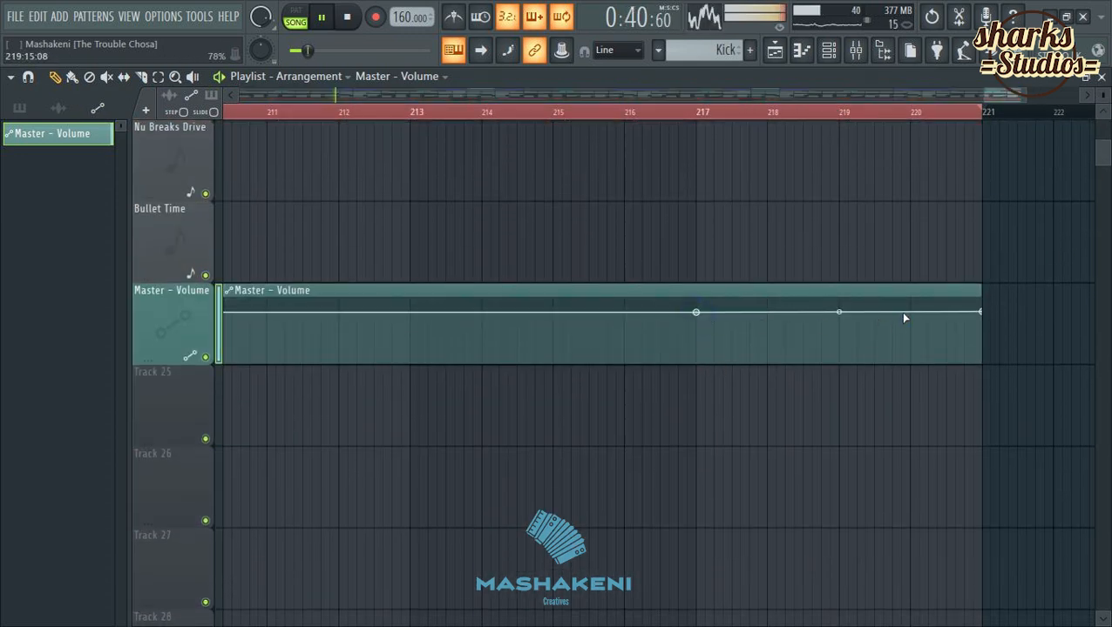
{"action": "left_click_drag", "start_coordinate": [902, 316], "coordinate": [990, 380]}
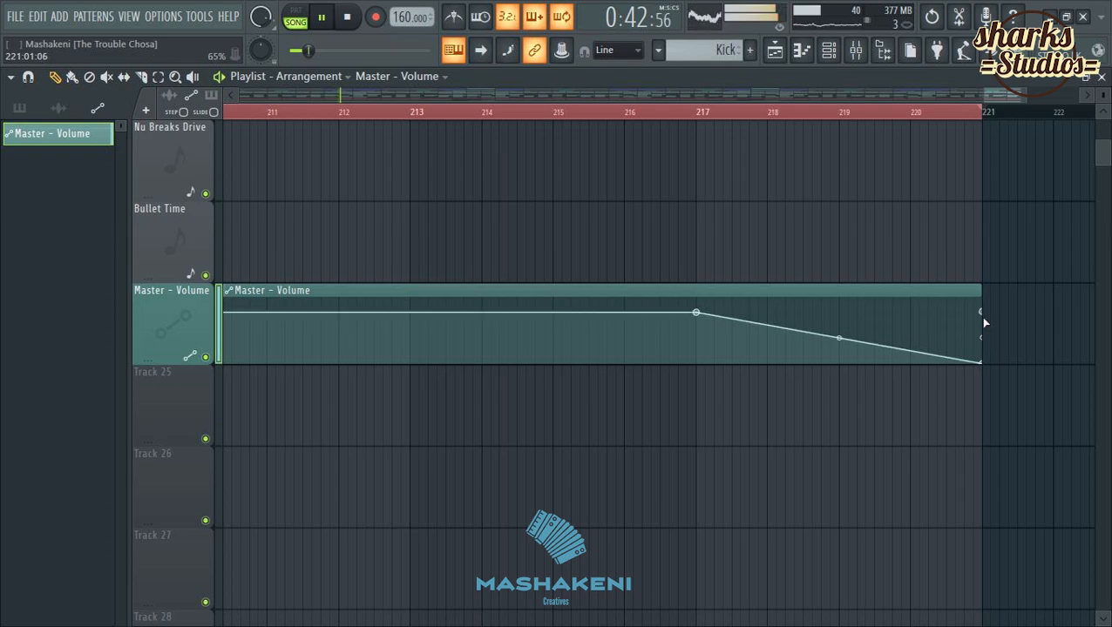
{"action": "left_click_drag", "start_coordinate": [979, 317], "coordinate": [1060, 367]}
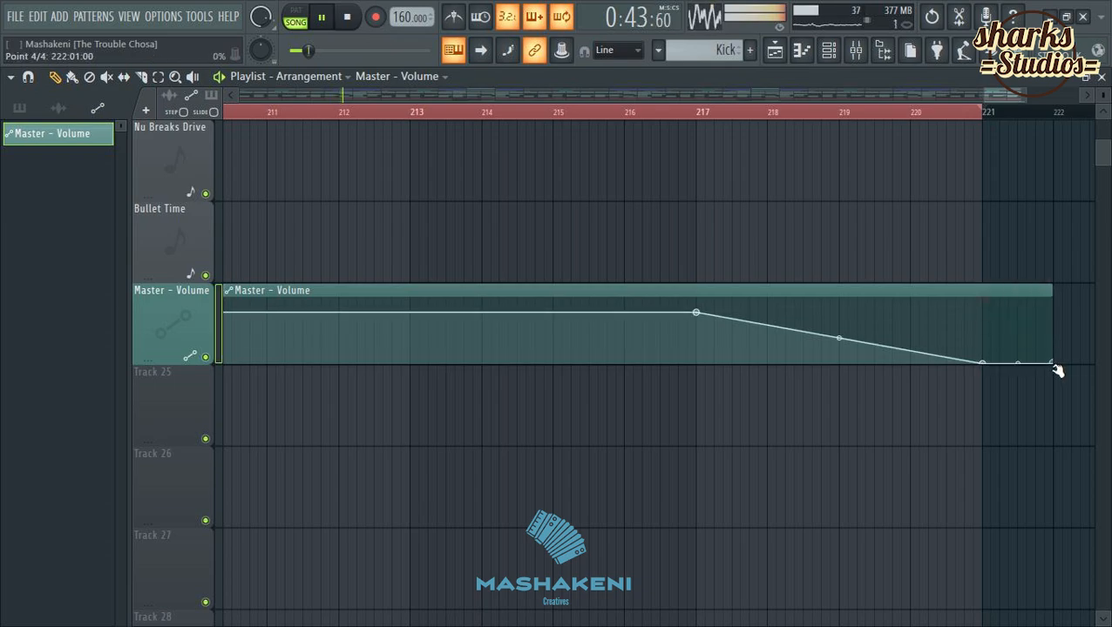
Play the end of the arrangement to hear the Master volume fade-out and look over the tracks.
{"action": "left_click", "coordinate": [482, 122]}
{"action": "scroll", "coordinate": [482, 122], "scroll_direction": "down", "scroll_amount": 10}
{"action": "scroll", "coordinate": [805, 280], "scroll_direction": "up", "scroll_amount": 5}
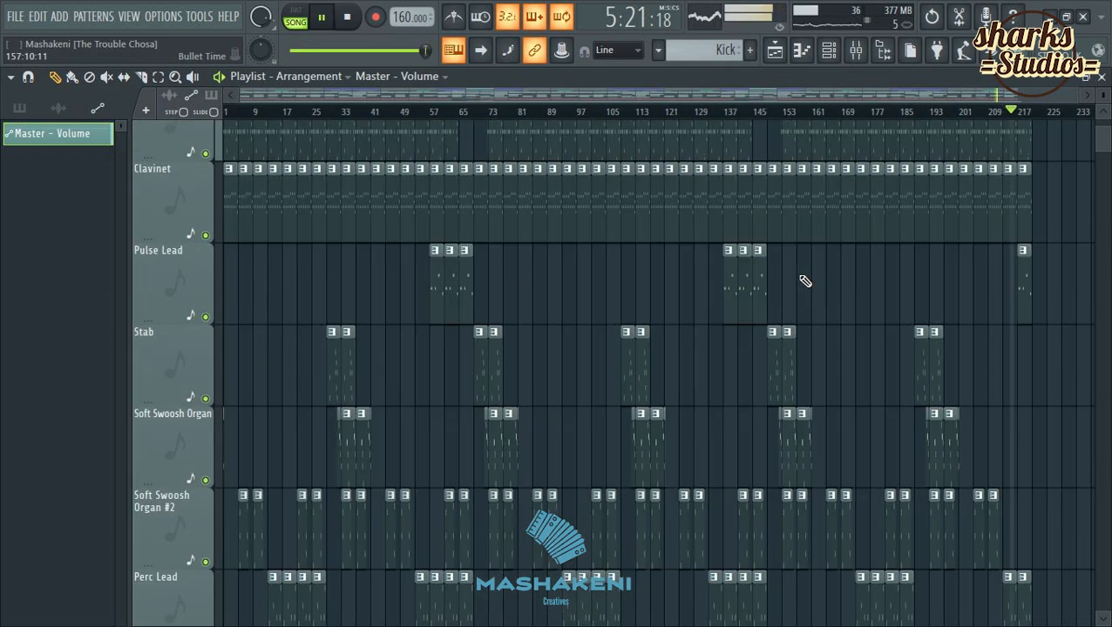
{"action": "scroll", "coordinate": [805, 281], "scroll_direction": "up", "scroll_amount": 5}
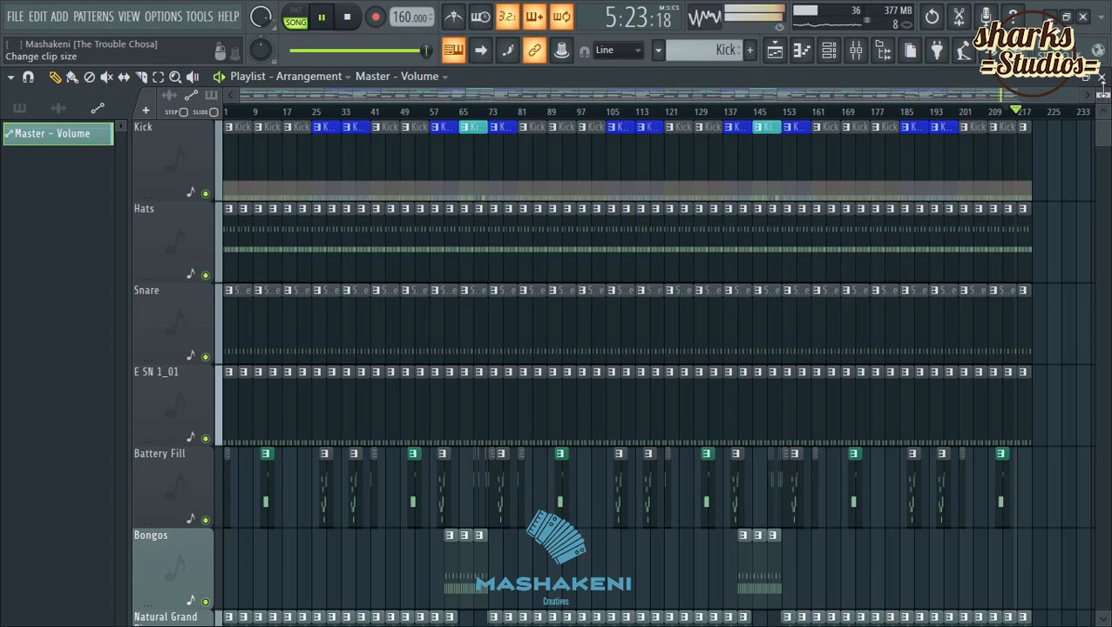
Reduce the height of the playlist tracks and stop playback.
{"action": "left_click_drag", "start_coordinate": [1102, 93], "coordinate": [1103, 118]}
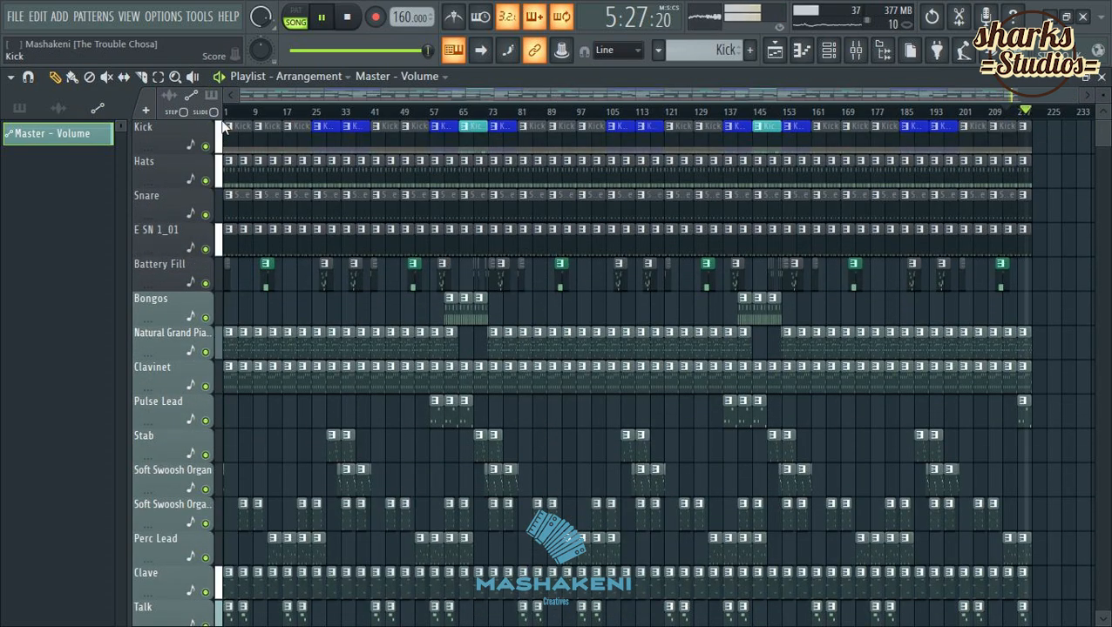
{"action": "left_click", "coordinate": [452, 316]}
{"action": "key", "text": "space"}
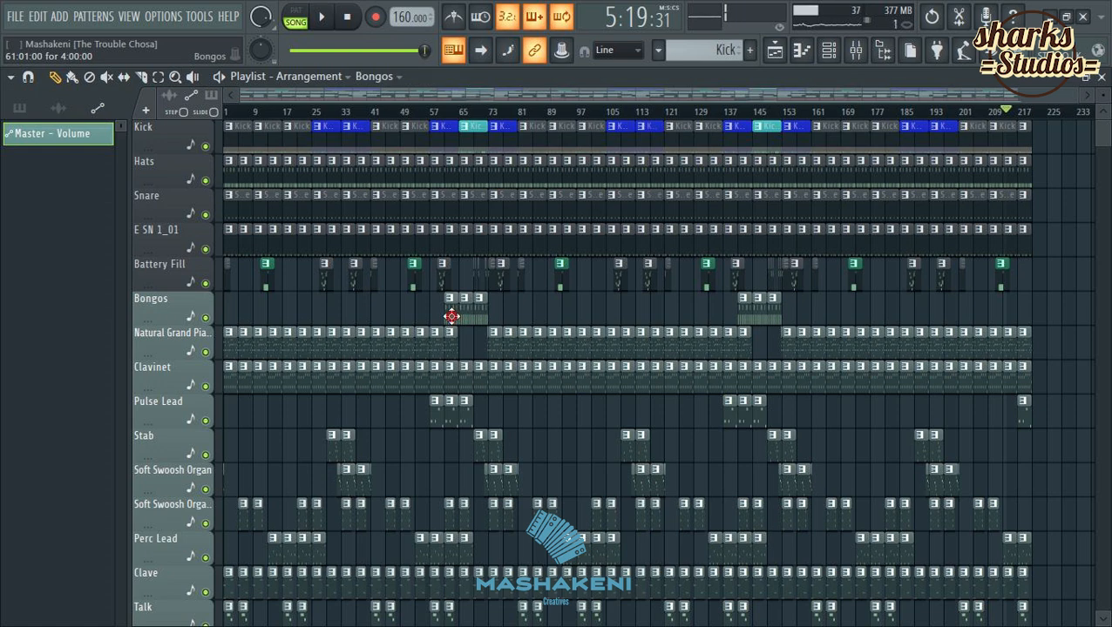
Place a Bongos clip at bar 1 and play the start of the arrangement.
{"action": "left_click", "coordinate": [228, 113]}
{"action": "key", "text": "space"}
{"action": "scroll", "coordinate": [228, 114], "scroll_direction": "up", "scroll_amount": 4}
{"action": "key", "text": "space"}
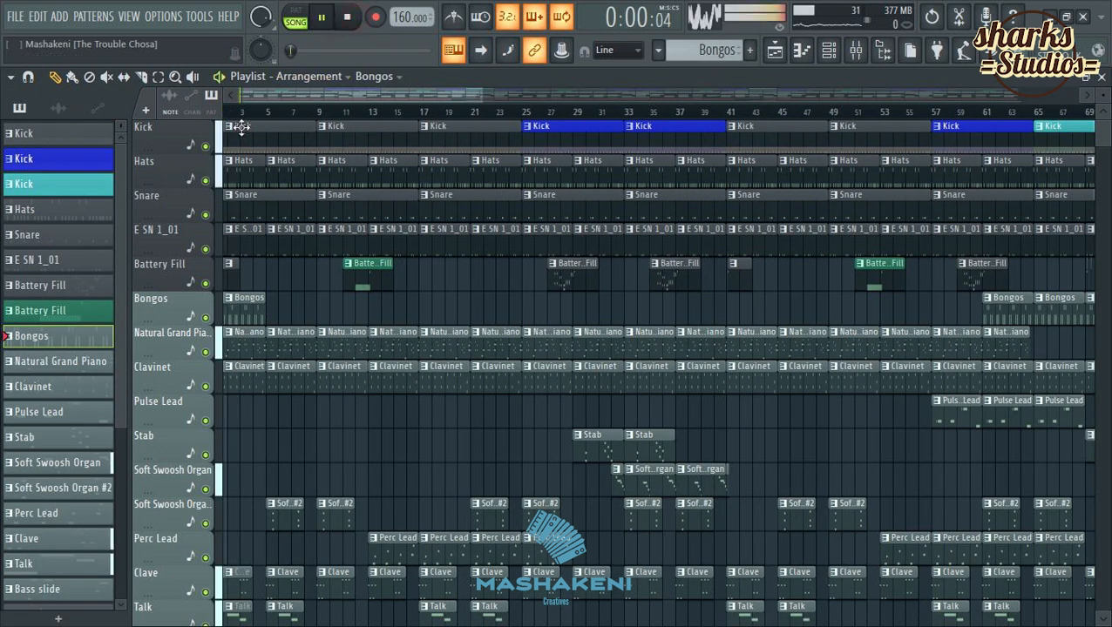
{"action": "scroll", "coordinate": [260, 99], "scroll_direction": "up", "scroll_amount": 4}
{"action": "key", "text": "space"}
{"action": "scroll", "coordinate": [500, 276], "scroll_direction": "down", "scroll_amount": 4}
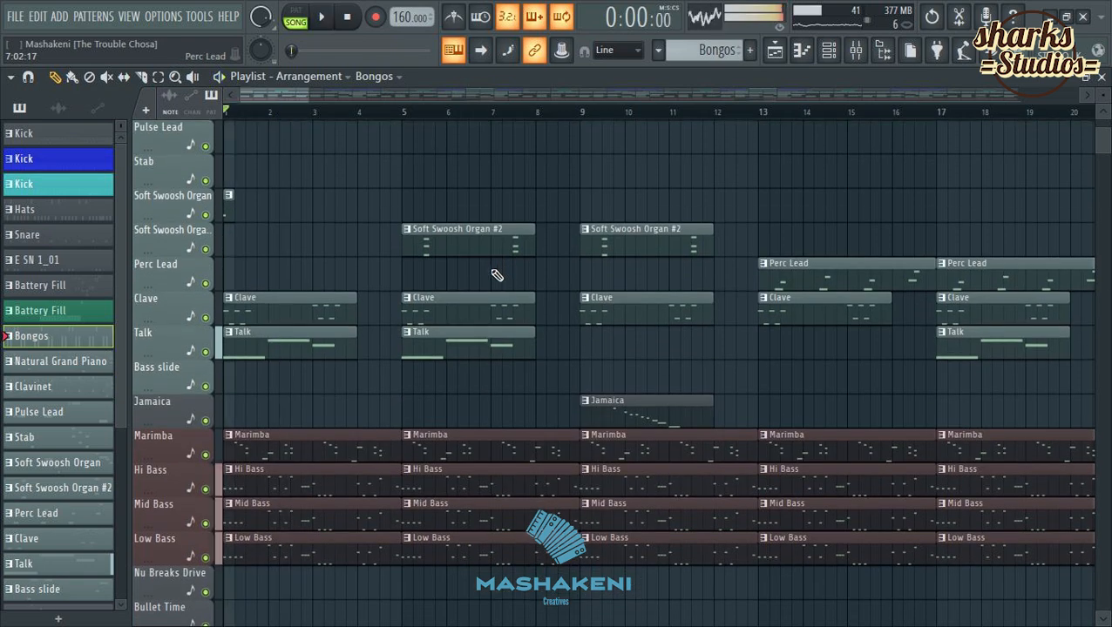
Delete the opening Hi Bass, Mid Bass and Low Bass clips at bar 1 and play the intro.
{"action": "right_click", "coordinate": [298, 481]}
{"action": "right_click", "coordinate": [302, 515]}
{"action": "right_click", "coordinate": [307, 551]}
{"action": "key", "text": "space"}
{"action": "scroll", "coordinate": [323, 528], "scroll_direction": "down", "scroll_amount": 3}
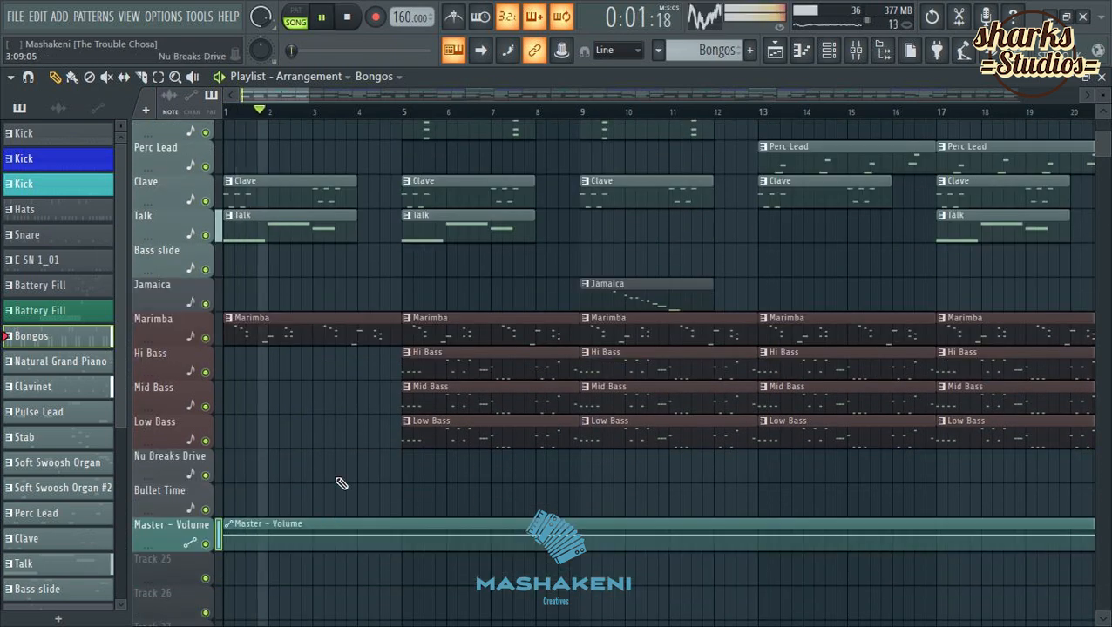
Delete the first Natural Grand Piano clip at bar 1 and replay the intro.
{"action": "scroll", "coordinate": [341, 484], "scroll_direction": "up", "scroll_amount": 10}
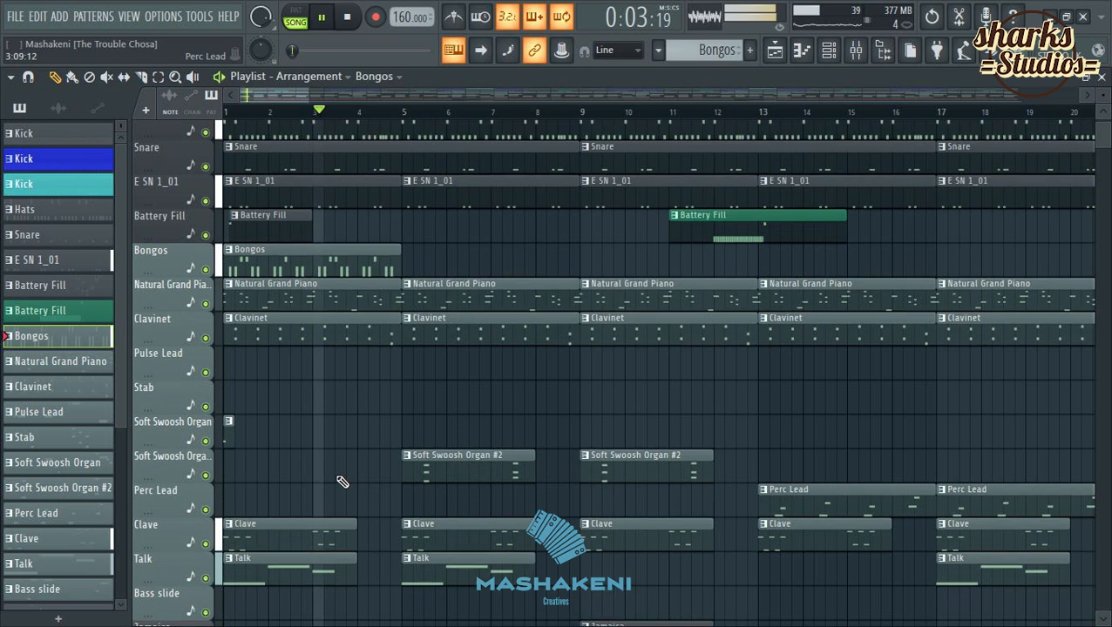
{"action": "key", "text": "space"}
{"action": "right_click", "coordinate": [280, 305]}
{"action": "key", "text": "space"}
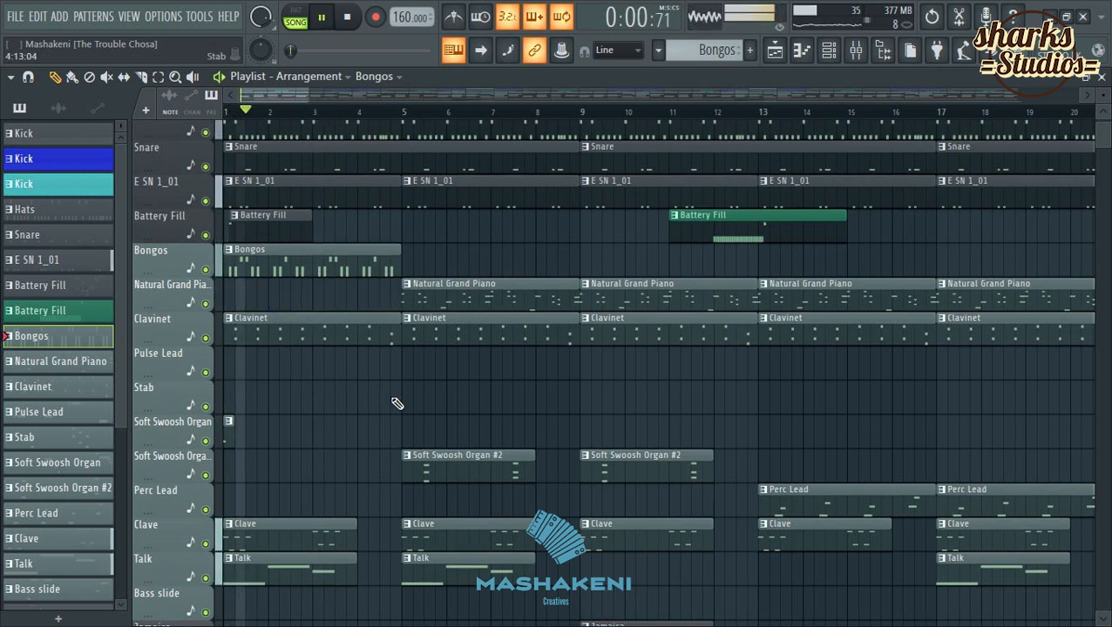
Delete the Talk and Clave clips at bar 1 while replaying the intro.
{"action": "scroll", "coordinate": [396, 404], "scroll_direction": "down", "scroll_amount": 3}
{"action": "key", "text": "space"}
{"action": "key", "text": "space"}
{"action": "right_click", "coordinate": [290, 471]}
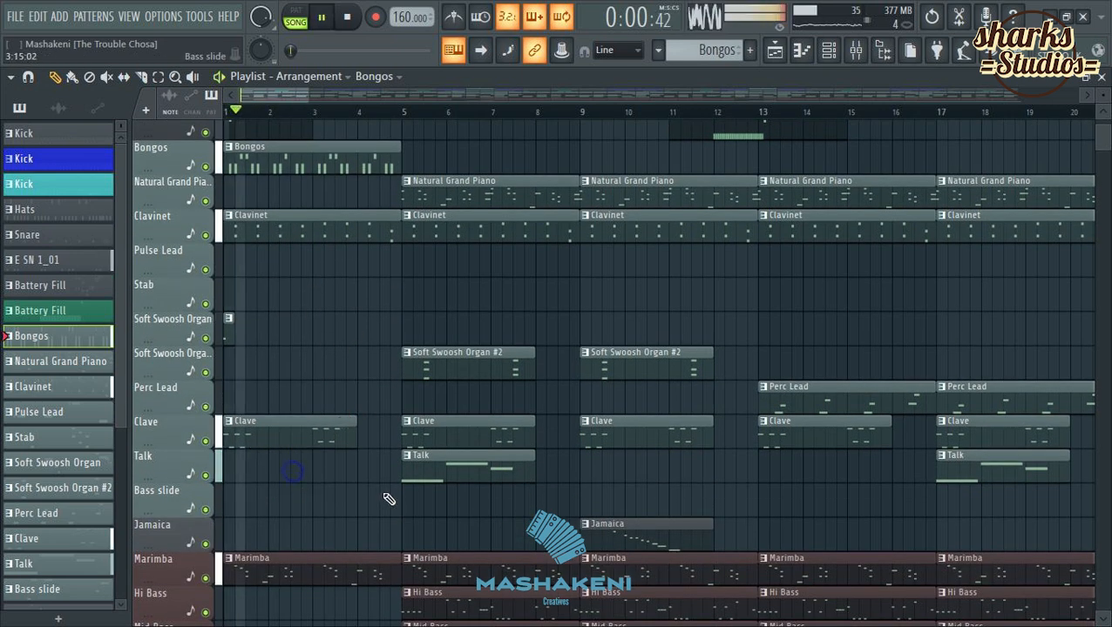
{"action": "key", "text": "space"}
{"action": "key", "text": "space"}
{"action": "right_click", "coordinate": [278, 430]}
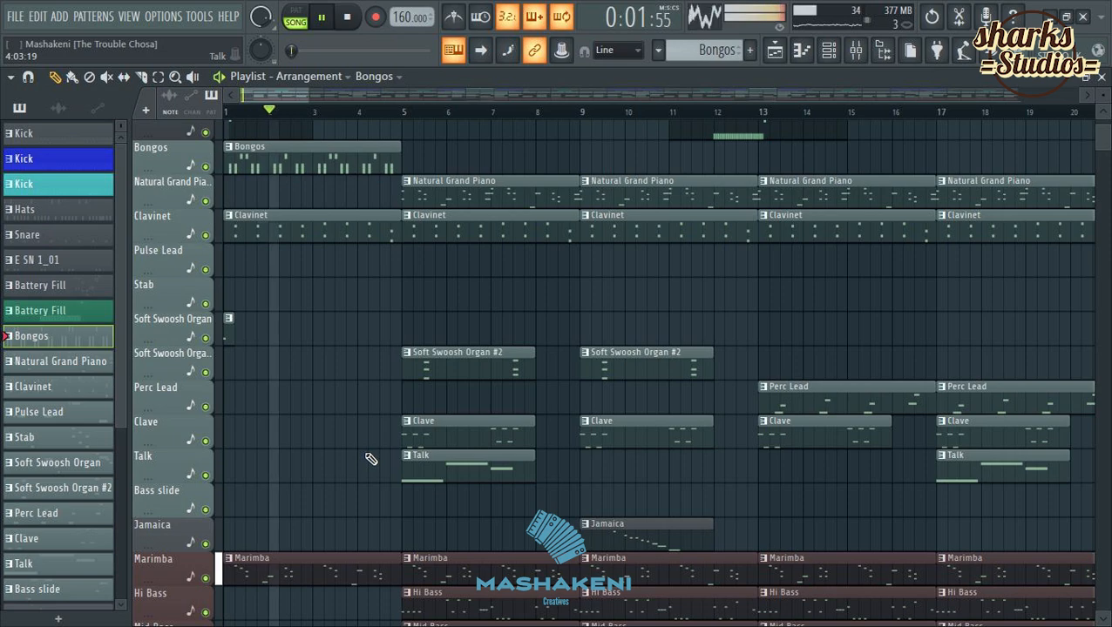
Add a second Bongos clip at bar 5 and delete the Natural Grand Piano clip starting there.
{"action": "scroll", "coordinate": [371, 462], "scroll_direction": "down", "scroll_amount": 5}
{"action": "scroll", "coordinate": [529, 416], "scroll_direction": "up", "scroll_amount": 8}
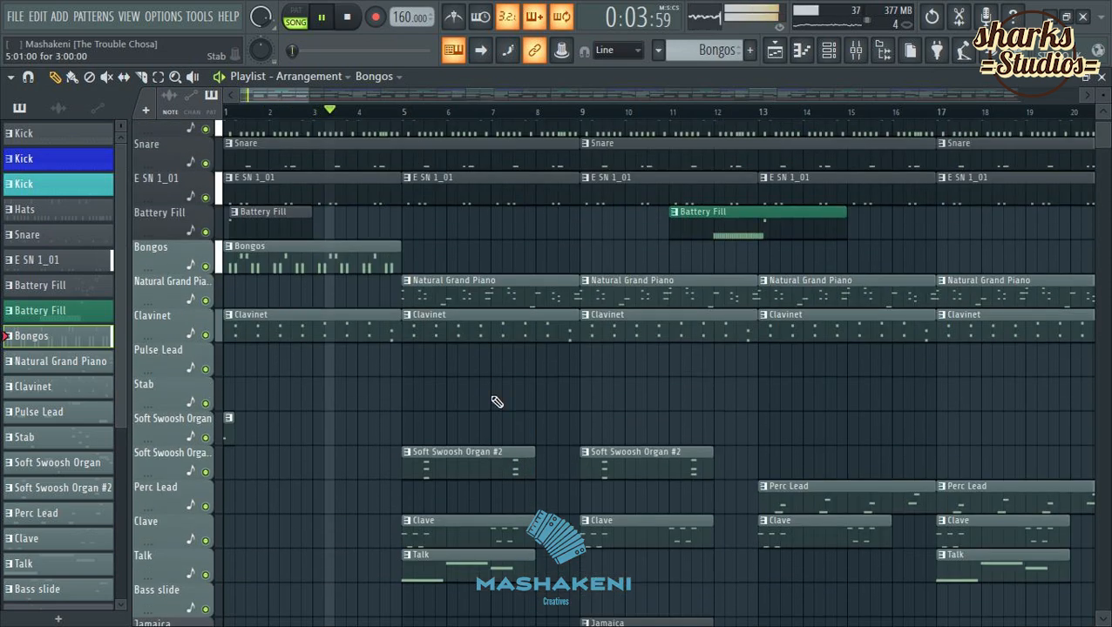
{"action": "left_click", "coordinate": [400, 254]}
{"action": "key", "text": "space"}
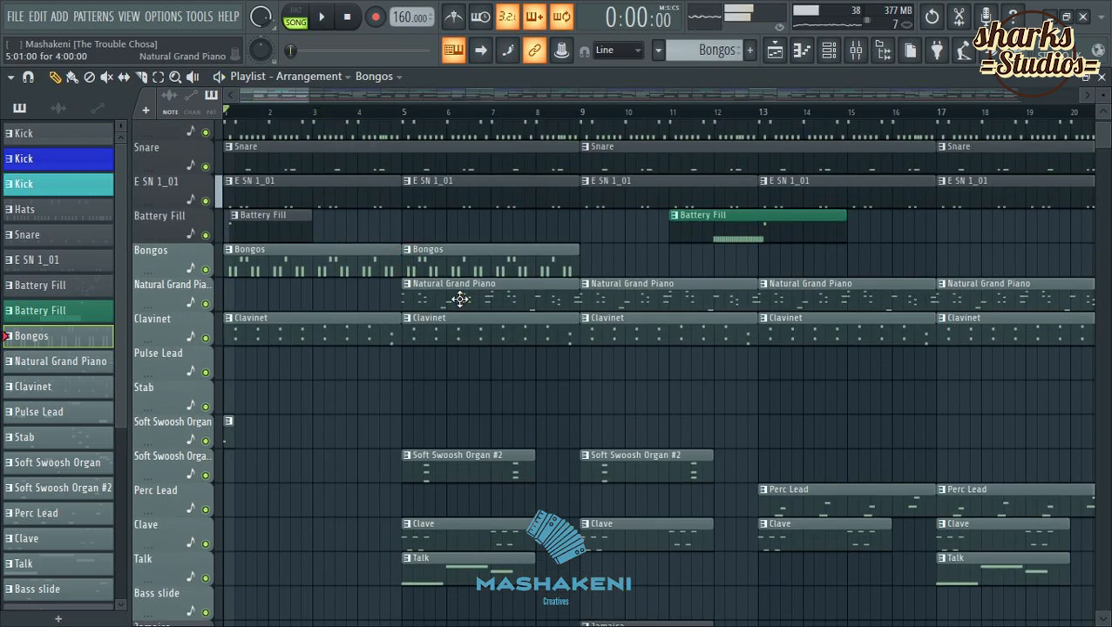
{"action": "right_click", "coordinate": [459, 300]}
{"action": "key", "text": "space"}
{"action": "scroll", "coordinate": [577, 439], "scroll_direction": "down", "scroll_amount": 3}
{"action": "scroll", "coordinate": [577, 439], "scroll_direction": "down", "scroll_amount": 3}
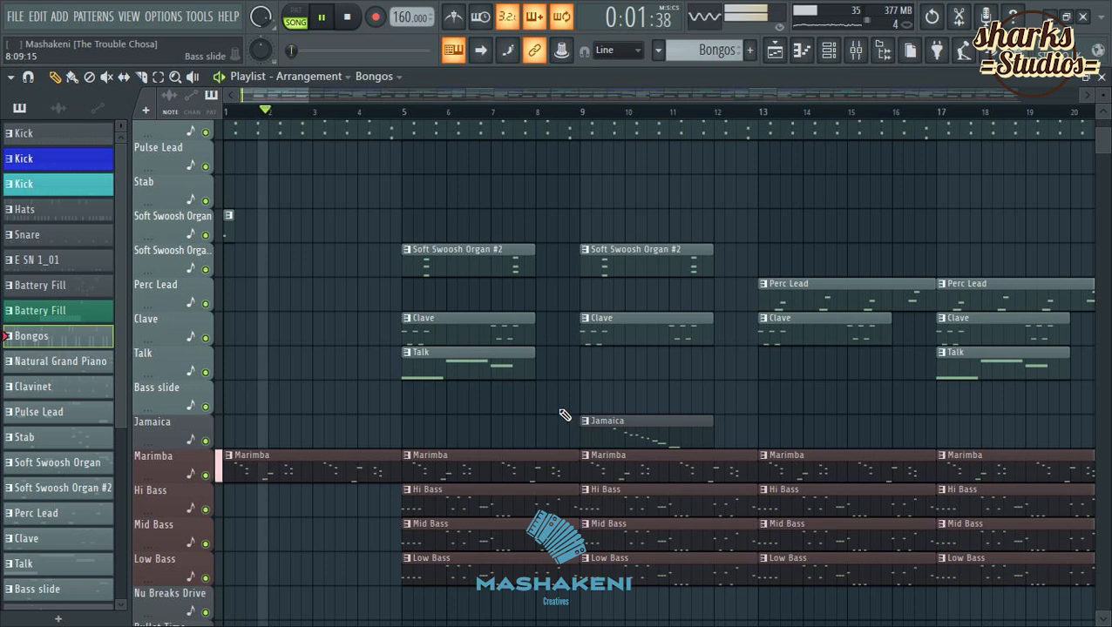
Delete the Talk, Clave and Soft Swoosh Organ #2 clips at bar 5.
{"action": "right_click", "coordinate": [493, 366]}
{"action": "right_click", "coordinate": [495, 329]}
{"action": "right_click", "coordinate": [496, 263]}
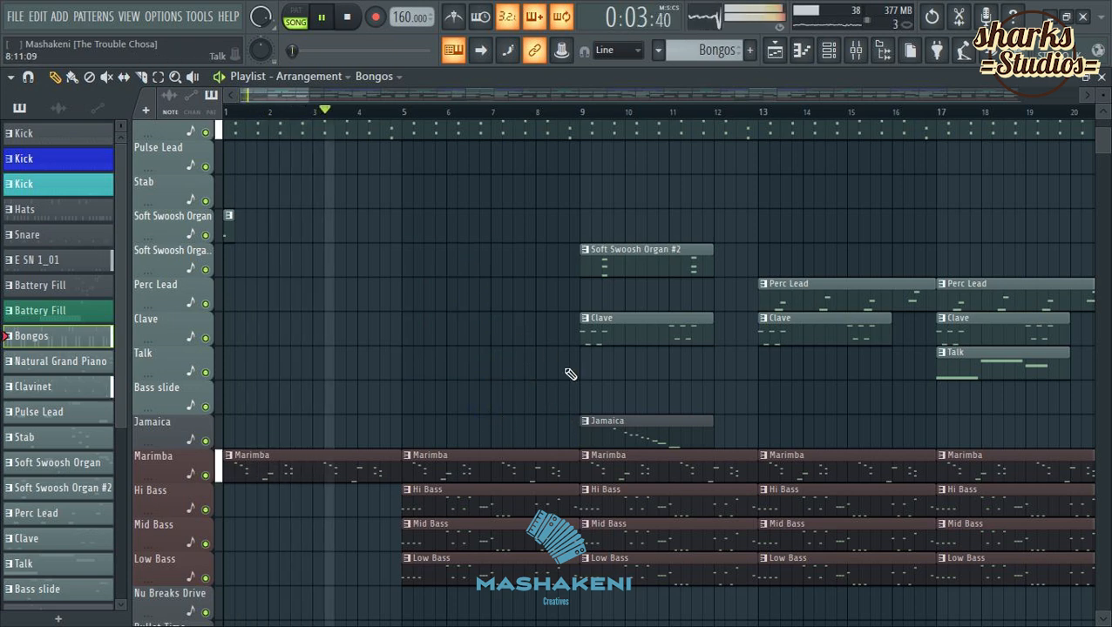
{"action": "scroll", "coordinate": [562, 379], "scroll_direction": "down", "scroll_amount": 2}
Place a Clave clip just after the start of bar 5 and delete the Jamaica clip at bar 9.
{"action": "key", "text": "space"}
{"action": "key", "text": "space"}
{"action": "left_click_drag", "start_coordinate": [622, 266], "coordinate": [589, 263]}
{"action": "left_click", "coordinate": [412, 257]}
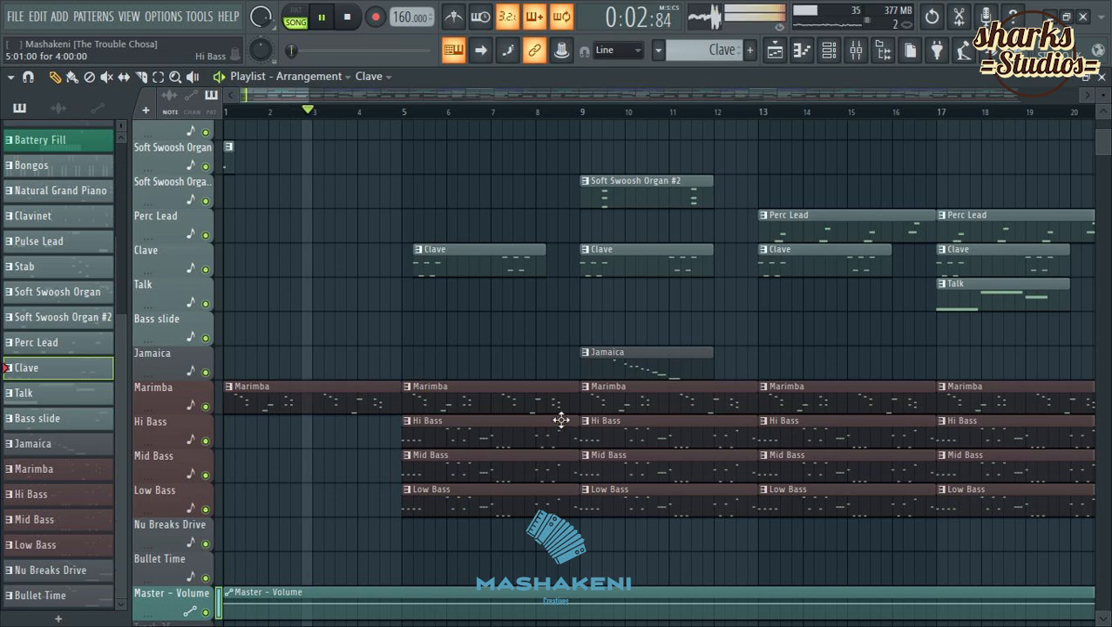
{"action": "right_click", "coordinate": [620, 369]}
{"action": "key", "text": "space"}
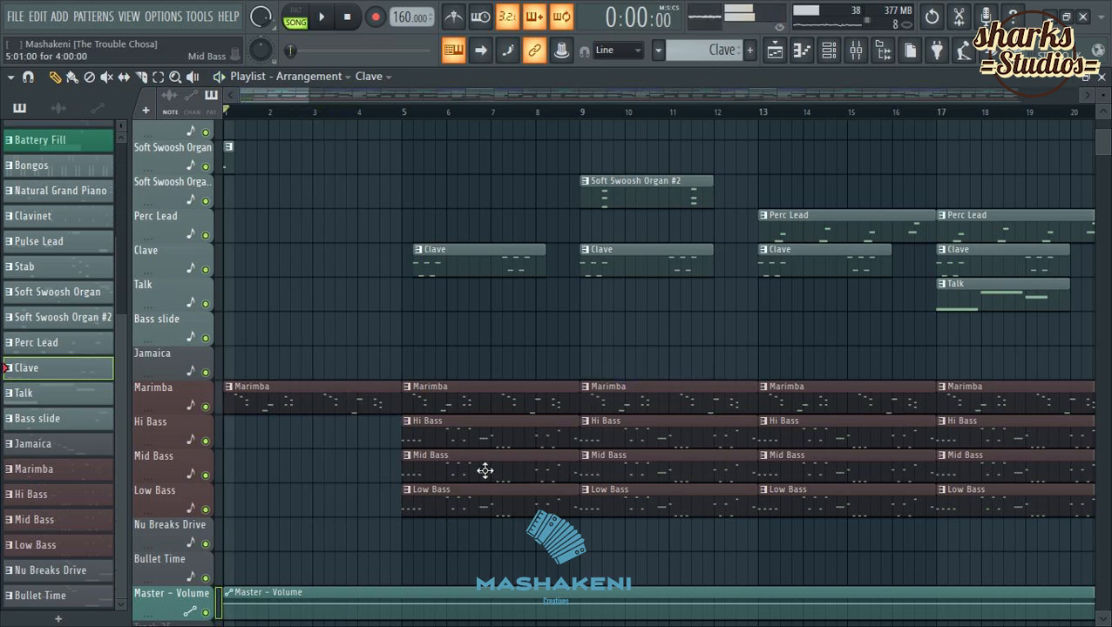
Delete the Mid Bass clip at bar 5 and trim the Low Bass clip there to start at bar 7.
{"action": "right_click", "coordinate": [480, 476]}
{"action": "left_click_drag", "start_coordinate": [404, 513], "coordinate": [493, 496]}
{"action": "scroll", "coordinate": [569, 226], "scroll_direction": "up", "scroll_amount": 5}
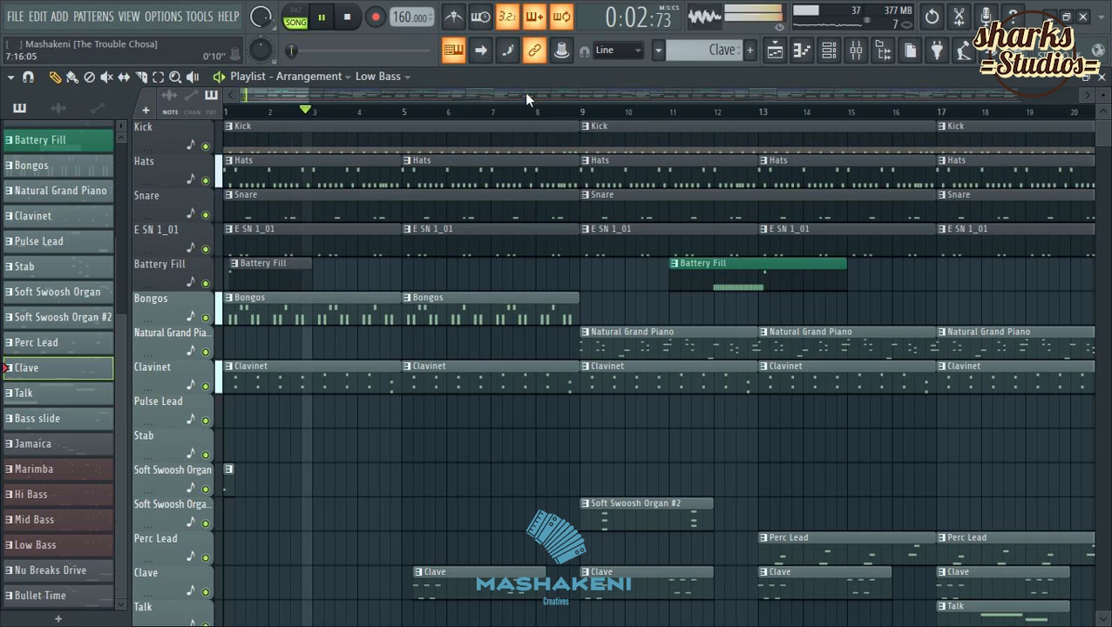
Place a copy of the green Battery Fill clip at bar 7 and save the project.
{"action": "scroll", "coordinate": [524, 92], "scroll_direction": "down", "scroll_amount": 5}
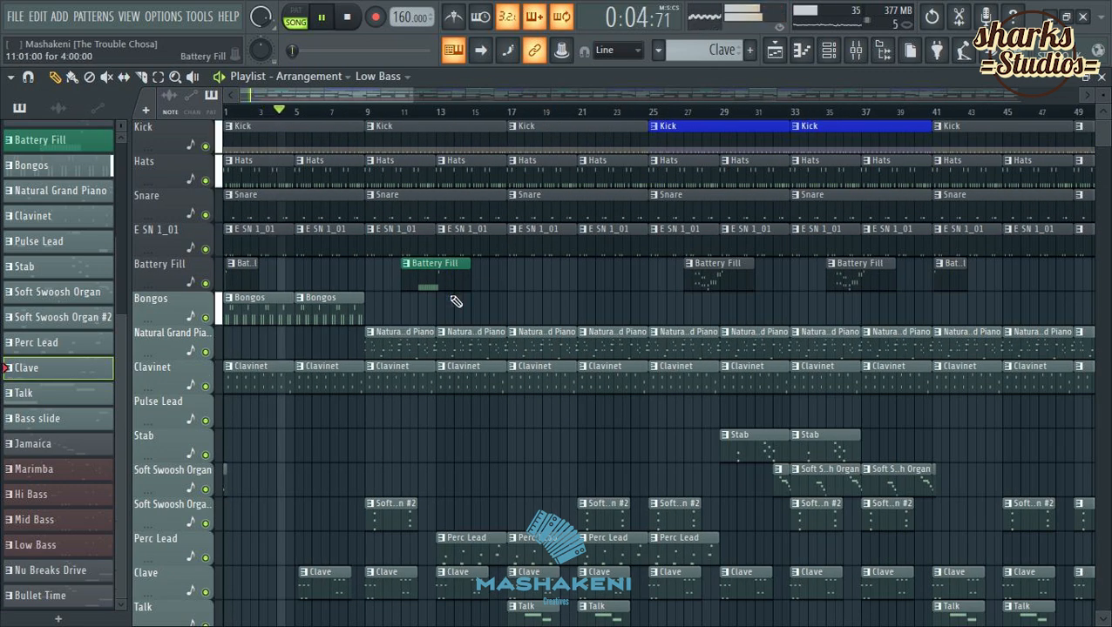
{"action": "left_click", "coordinate": [424, 281]}
{"action": "key", "text": "space"}
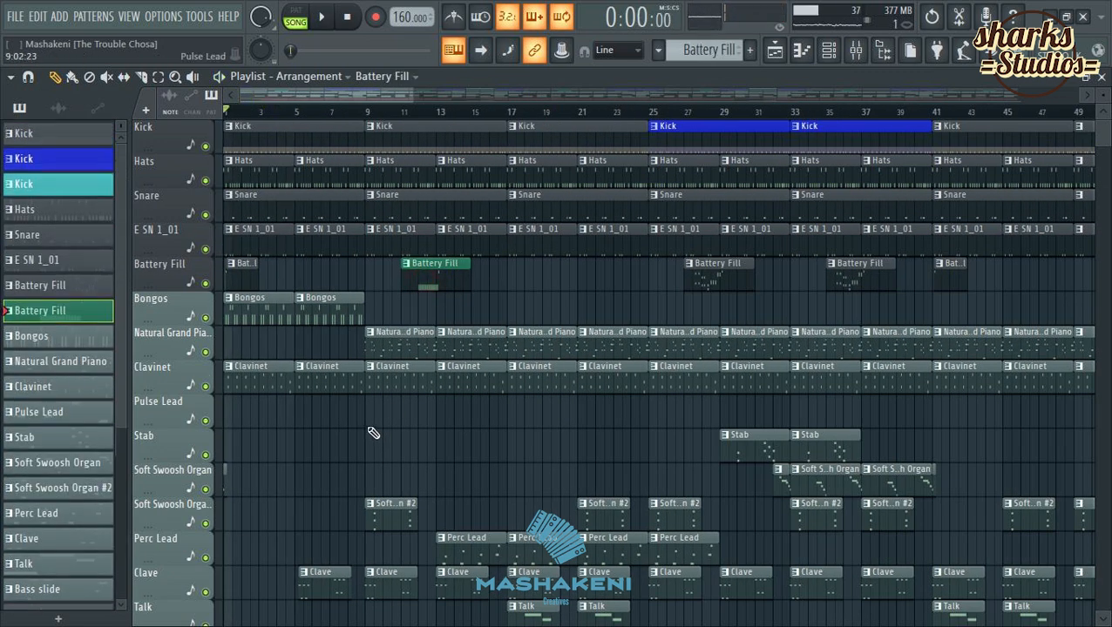
{"action": "left_click", "coordinate": [344, 277]}
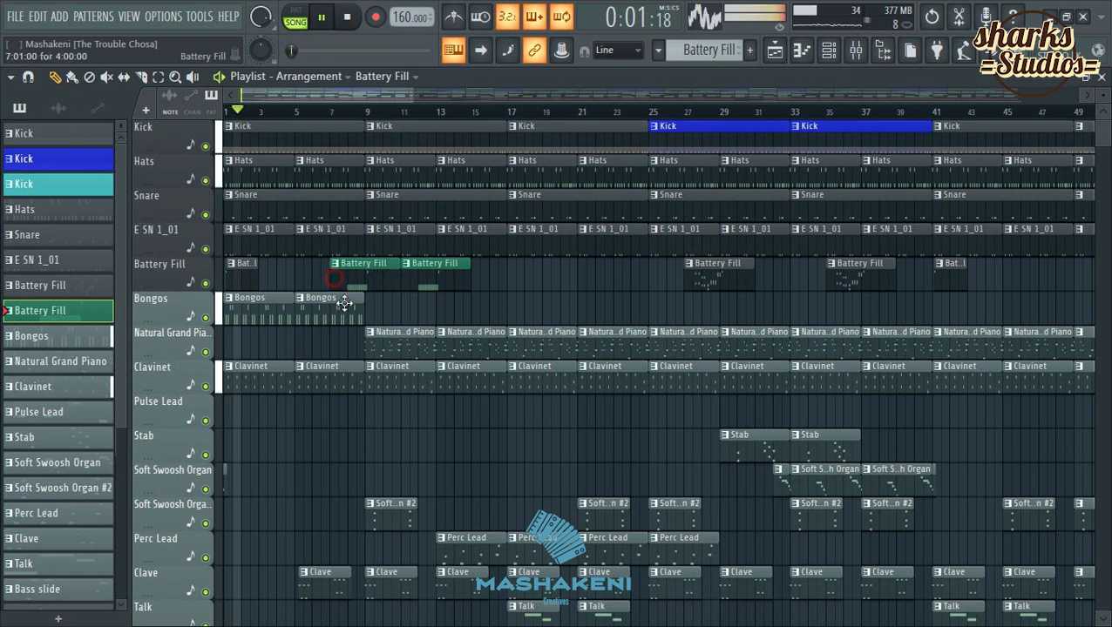
{"action": "key", "text": "ctrl+s"}
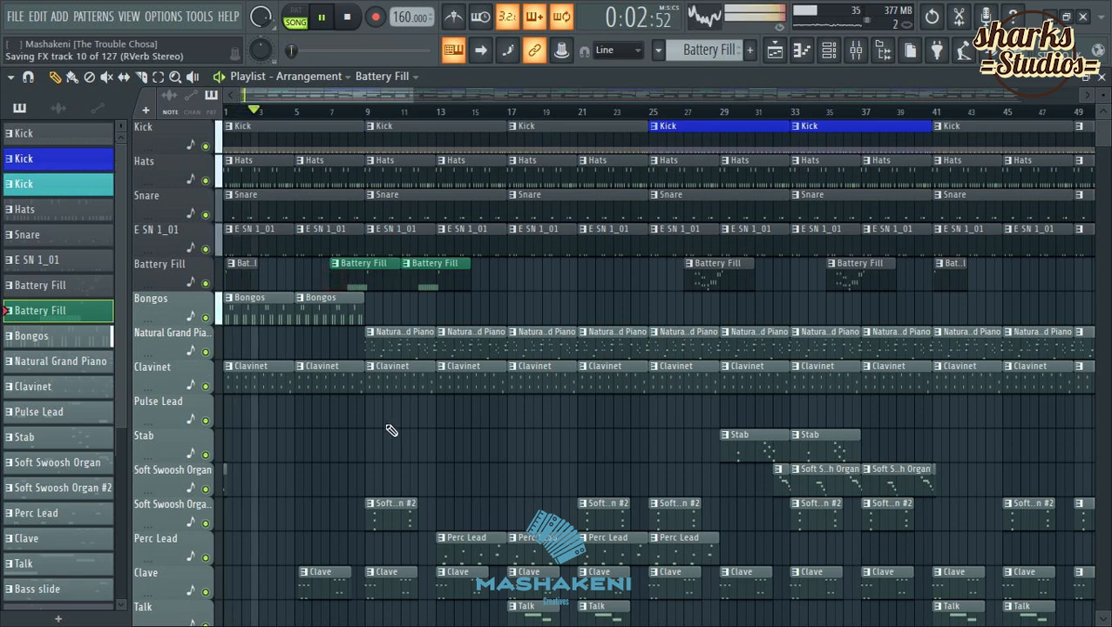
Play the arrangement from the start and examine all tracks across its full length, down to the Master volume automation.
{"action": "scroll", "coordinate": [514, 336], "scroll_direction": "down", "scroll_amount": 5}
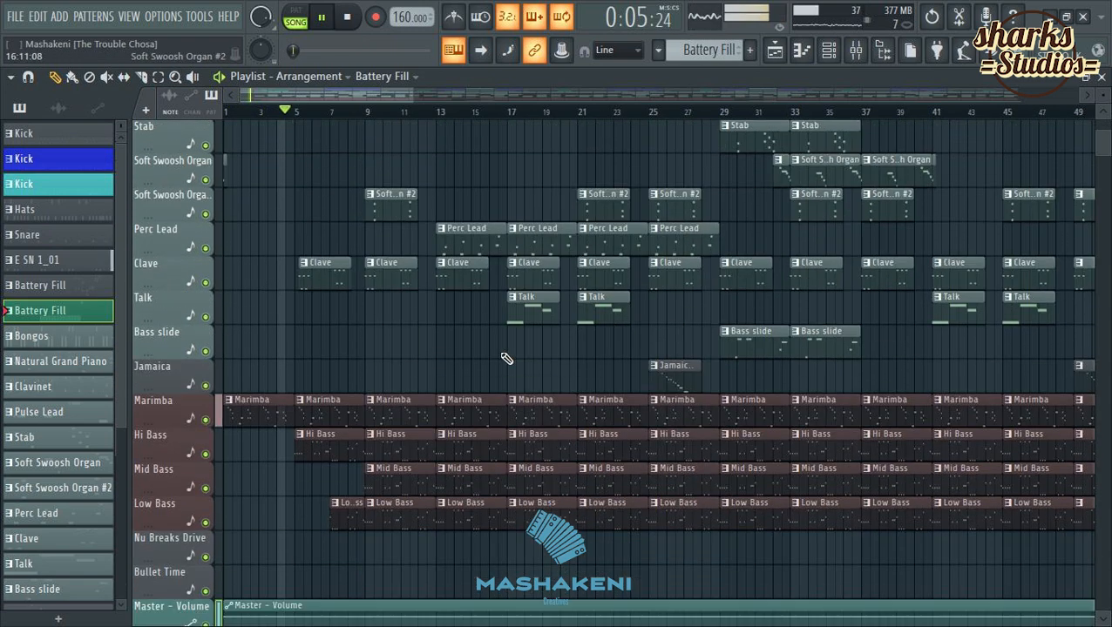
{"action": "scroll", "coordinate": [506, 358], "scroll_direction": "down", "scroll_amount": 2}
{"action": "scroll", "coordinate": [505, 358], "scroll_direction": "up", "scroll_amount": 4}
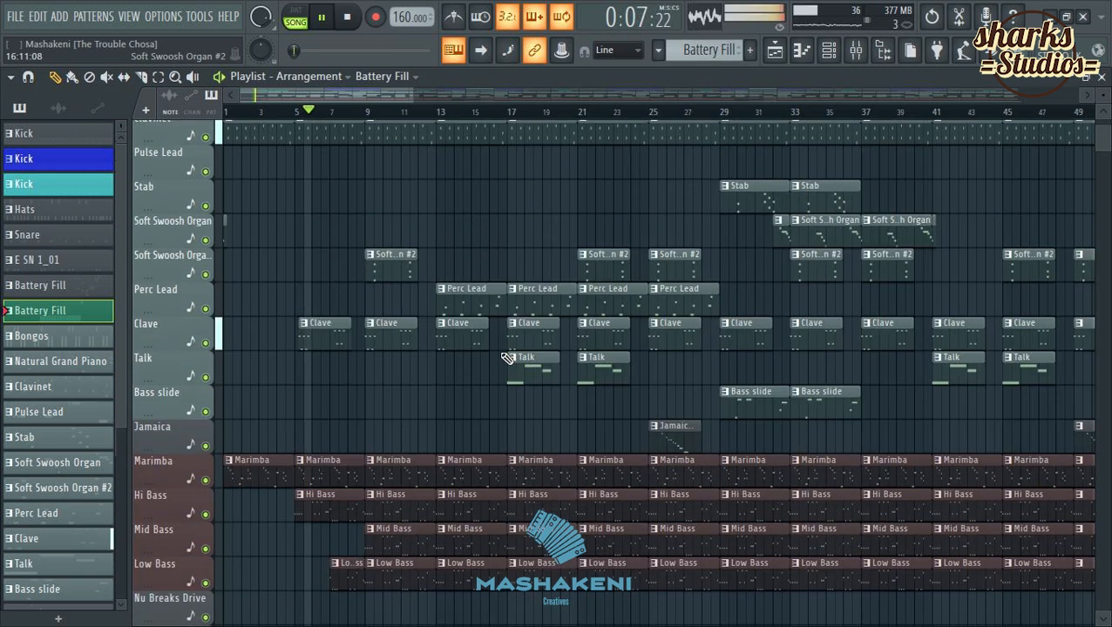
{"action": "scroll", "coordinate": [389, 113], "scroll_direction": "down", "scroll_amount": 5}
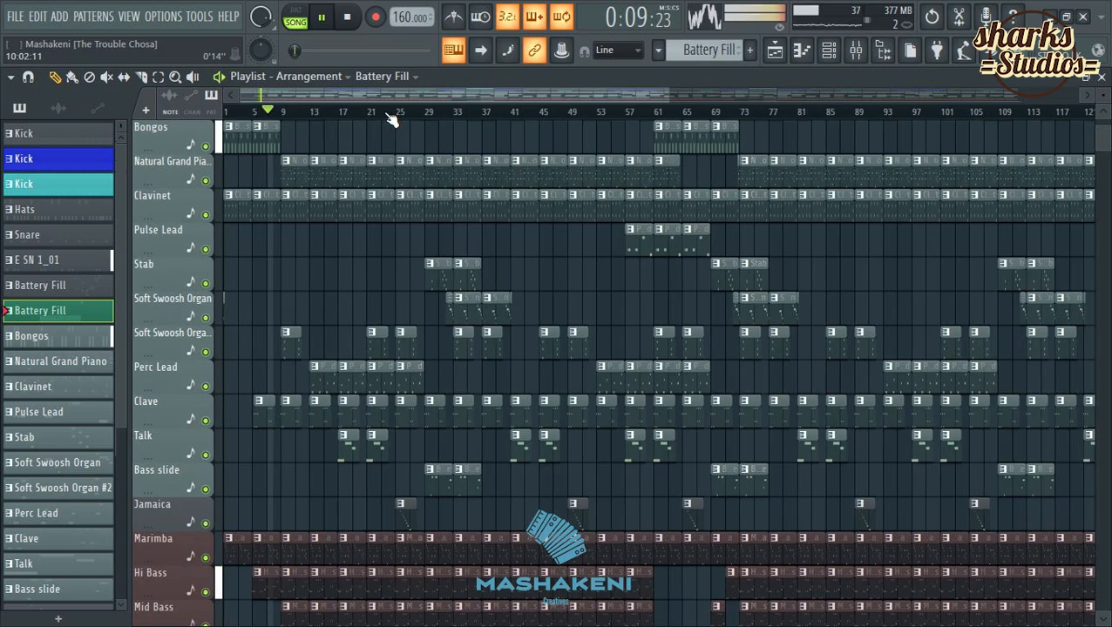
{"action": "scroll", "coordinate": [556, 290], "scroll_direction": "down", "scroll_amount": 4}
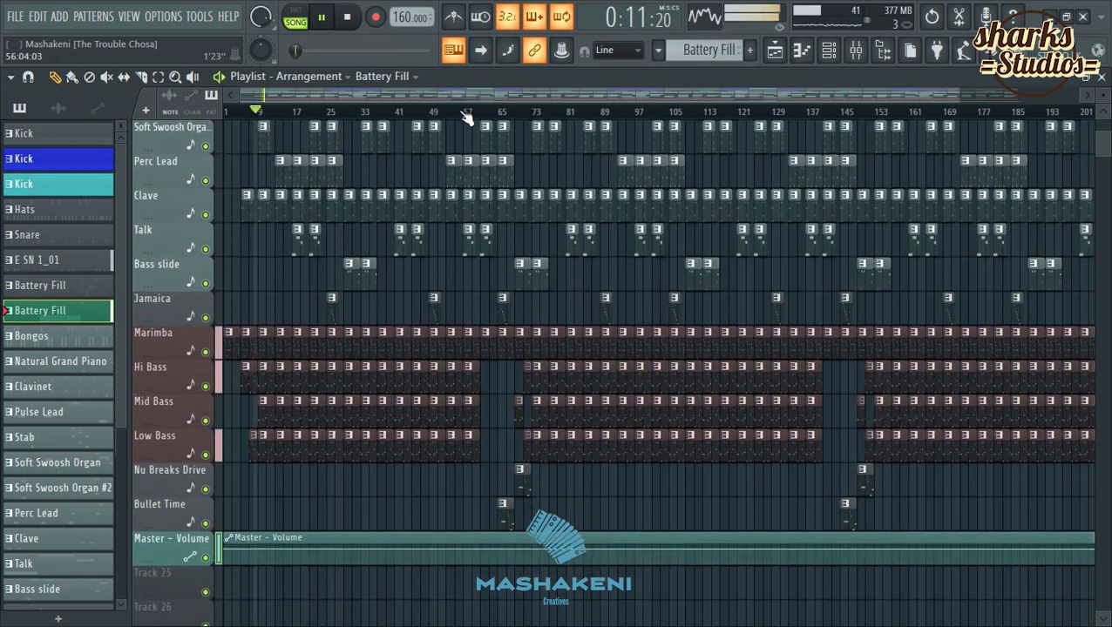
{"action": "scroll", "coordinate": [466, 118], "scroll_direction": "down", "scroll_amount": 1}
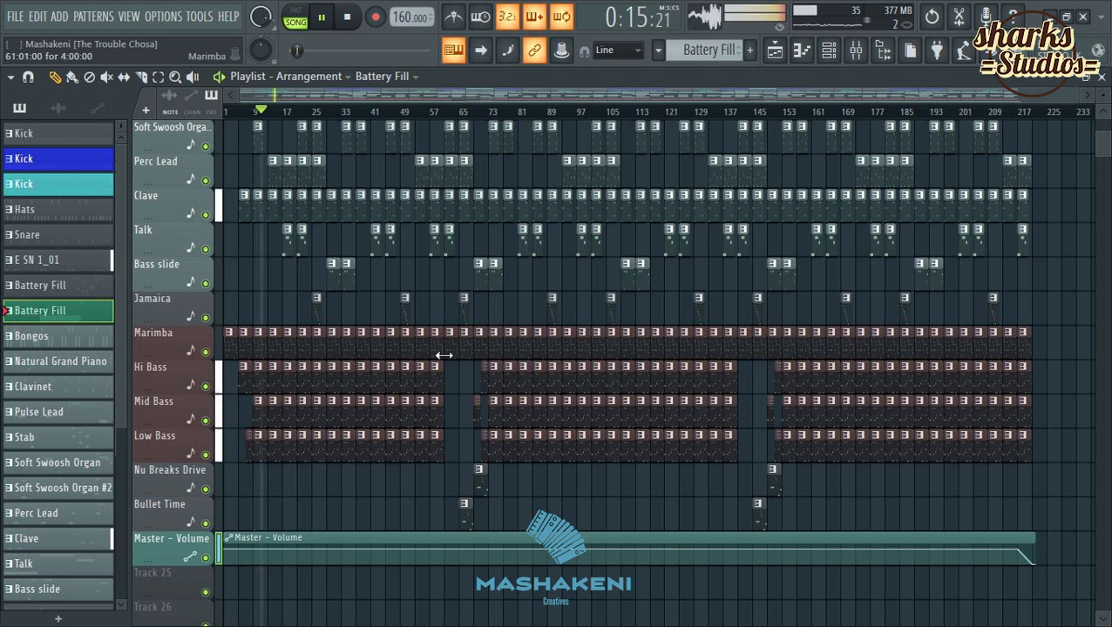
{"action": "key", "text": "space"}
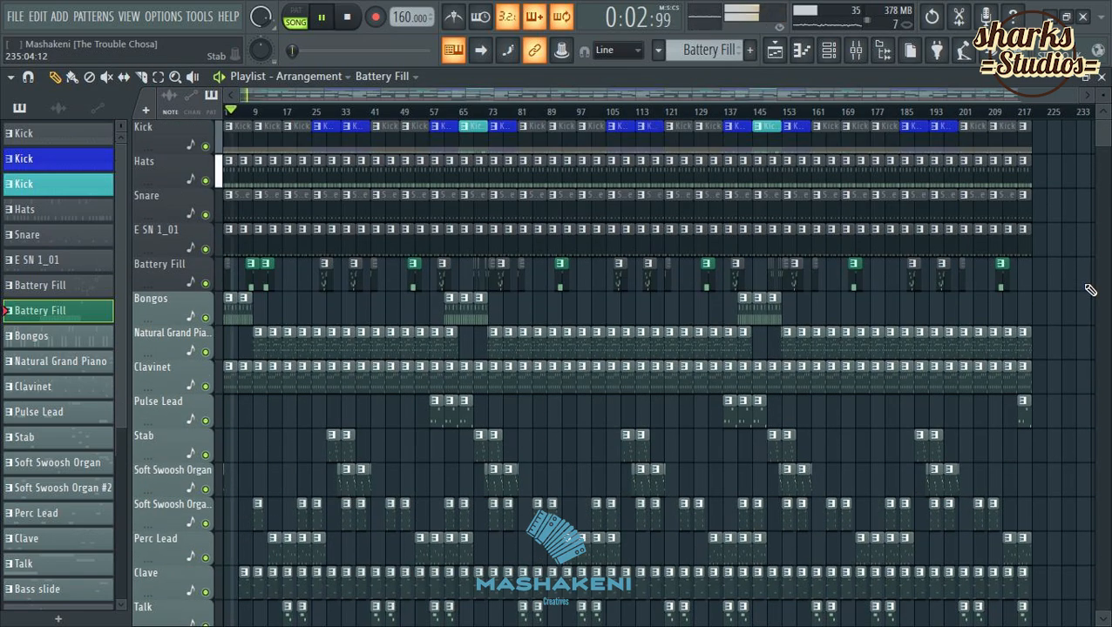
{"action": "scroll", "coordinate": [1089, 287], "scroll_direction": "down", "scroll_amount": 10}
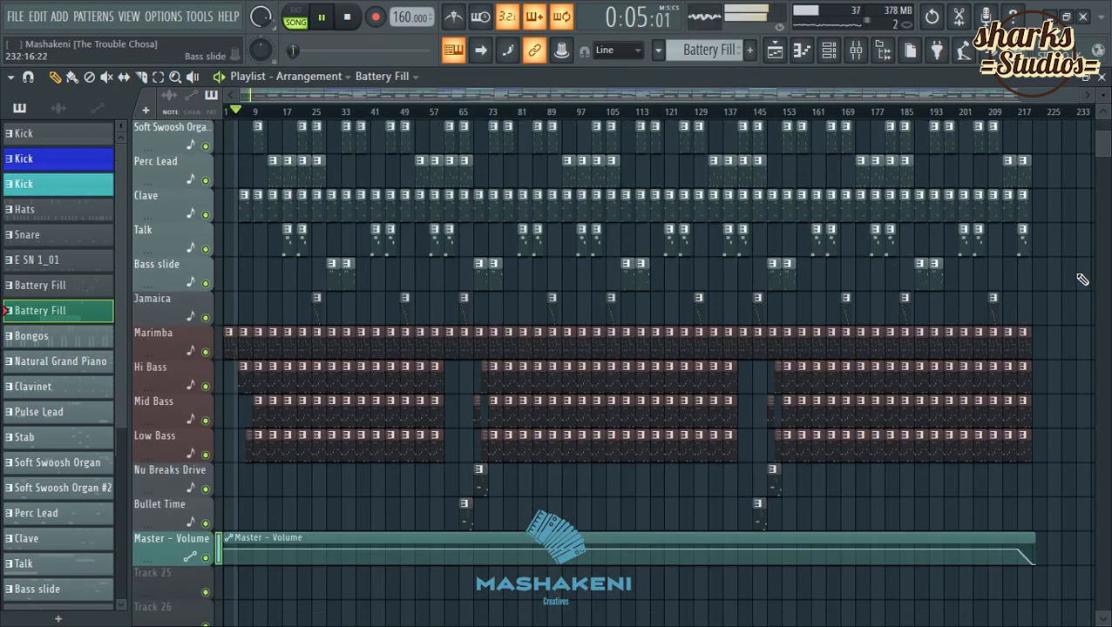
{"action": "scroll", "coordinate": [1085, 278], "scroll_direction": "down", "scroll_amount": 3}
{"action": "scroll", "coordinate": [1085, 277], "scroll_direction": "up", "scroll_amount": 12}
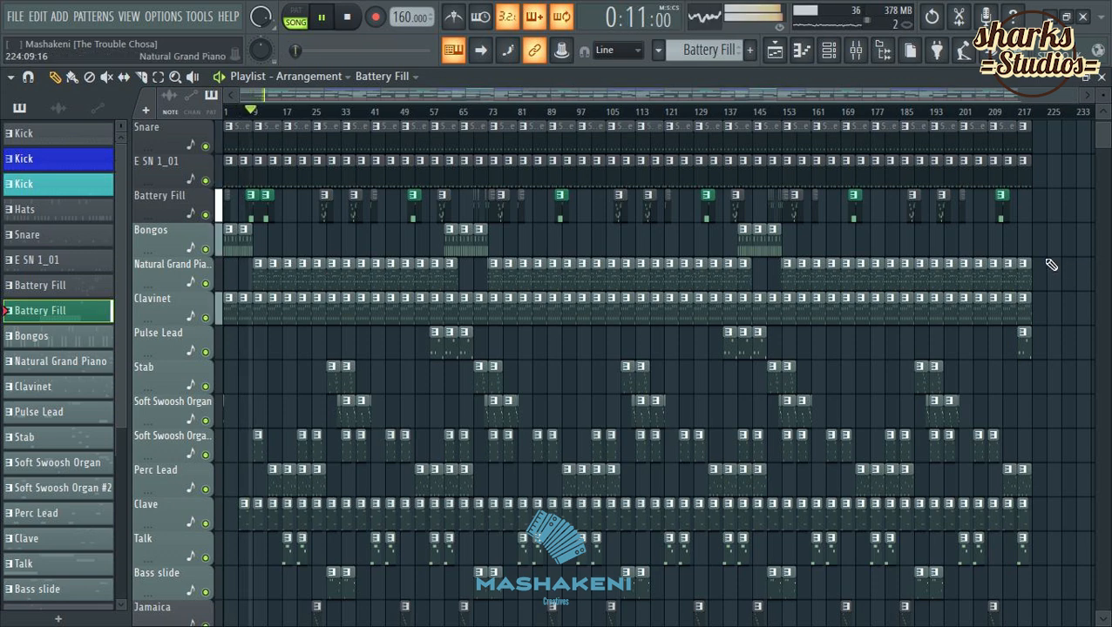
{"action": "scroll", "coordinate": [1051, 264], "scroll_direction": "down", "scroll_amount": 6}
{"action": "scroll", "coordinate": [1051, 264], "scroll_direction": "down", "scroll_amount": 5}
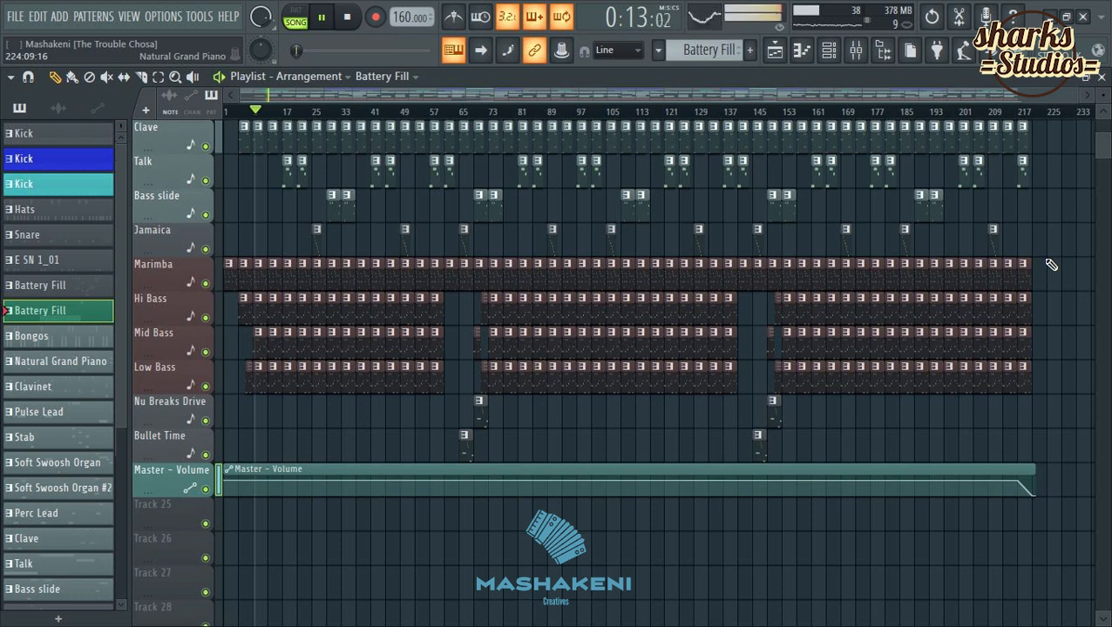
{"action": "scroll", "coordinate": [1050, 264], "scroll_direction": "up", "scroll_amount": 4}
{"action": "scroll", "coordinate": [1050, 264], "scroll_direction": "down", "scroll_amount": 1}
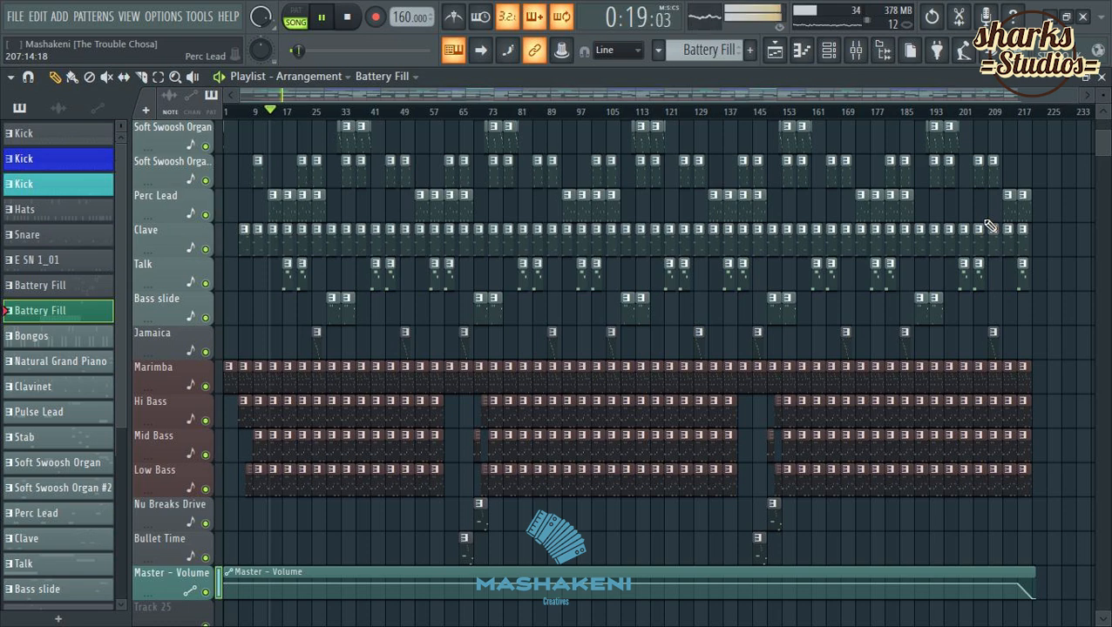
{"action": "scroll", "coordinate": [994, 226], "scroll_direction": "up", "scroll_amount": 6}
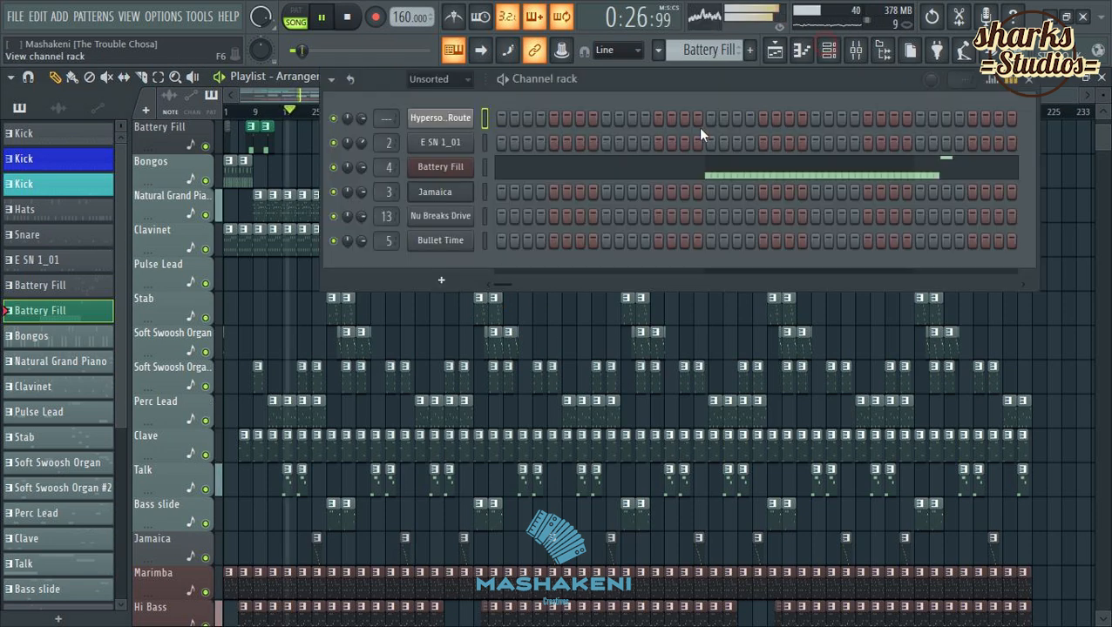
Show all channels in the channel rack, check the Talk channel's controls, and close the rack.
{"action": "left_click", "coordinate": [828, 50]}
{"action": "left_click", "coordinate": [436, 78]}
{"action": "left_click", "coordinate": [432, 104]}
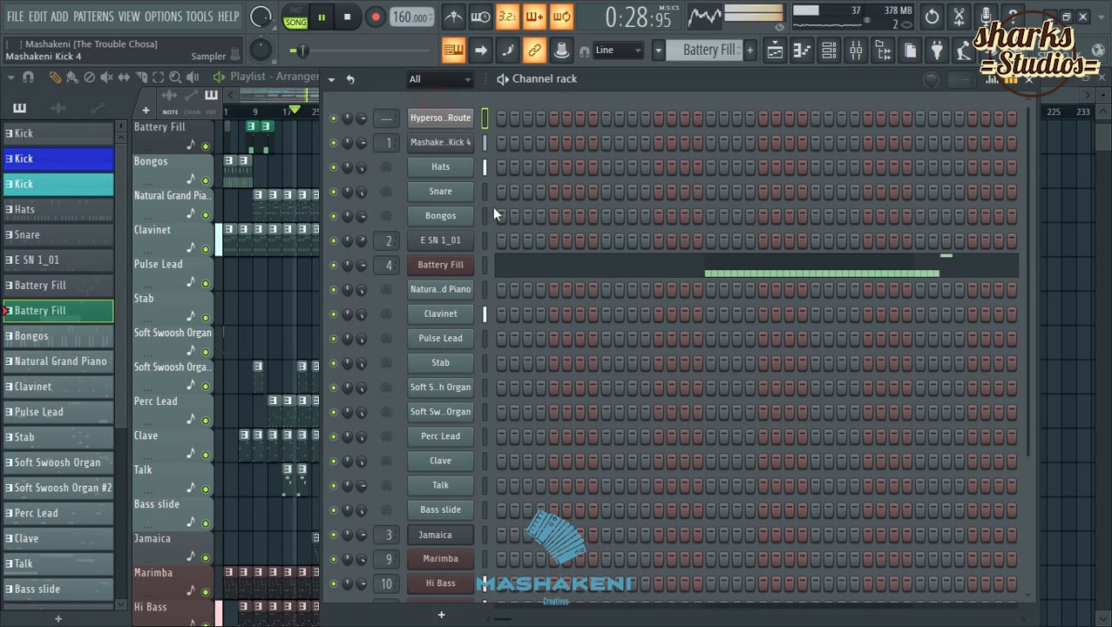
{"action": "right_click", "coordinate": [348, 486]}
{"action": "left_click", "coordinate": [389, 359]}
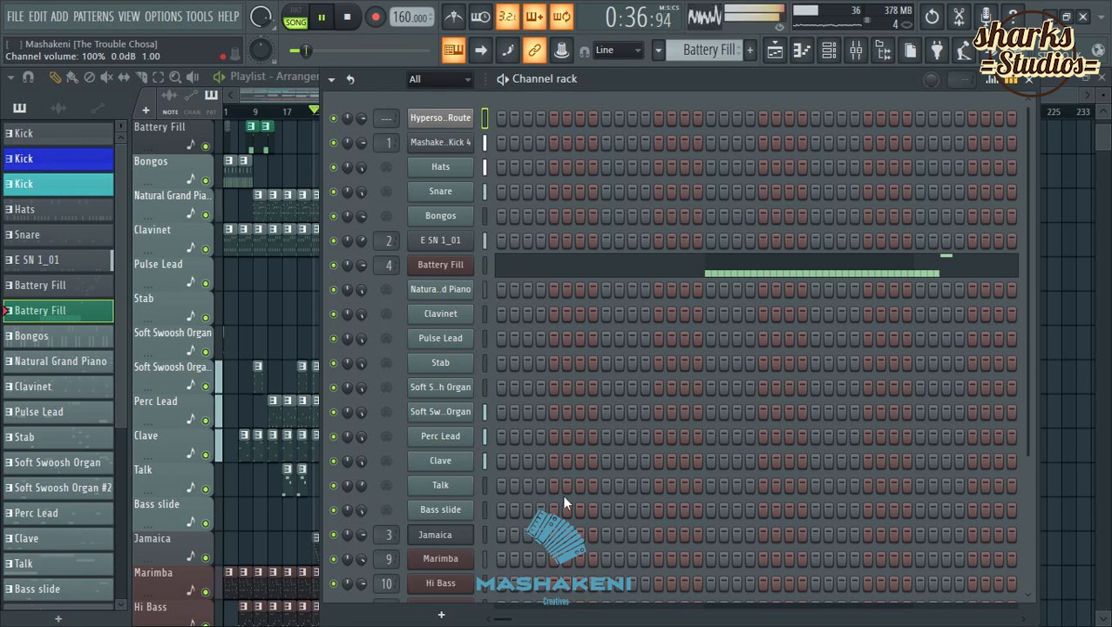
{"action": "left_click", "coordinate": [1028, 80]}
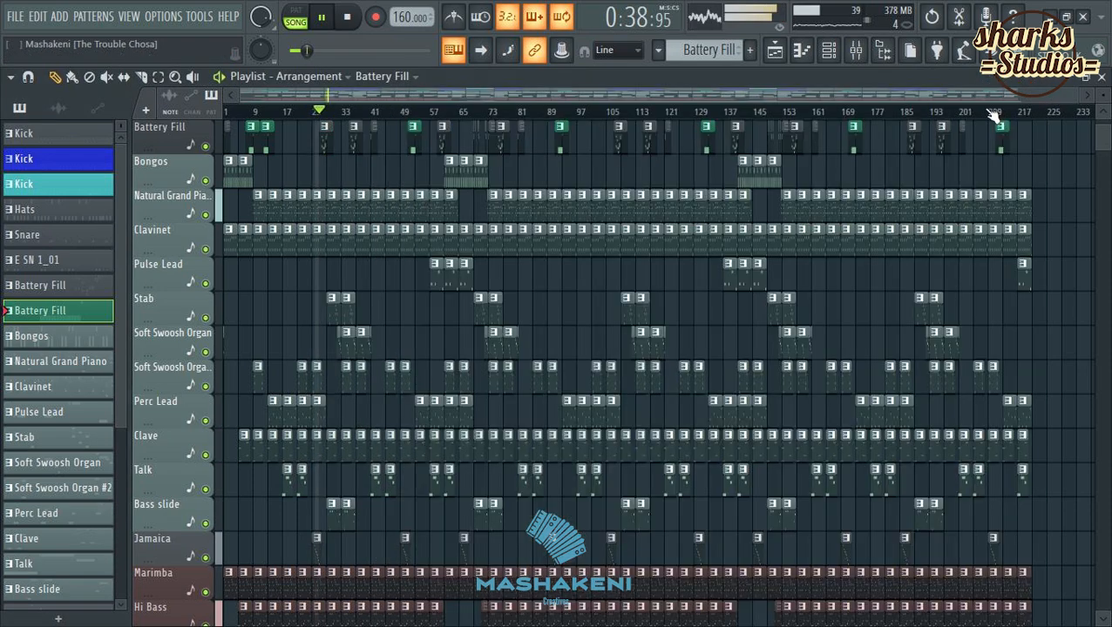
Look over the playlist tracks during playback and open the mixer.
{"action": "scroll", "coordinate": [871, 308], "scroll_direction": "down", "scroll_amount": 5}
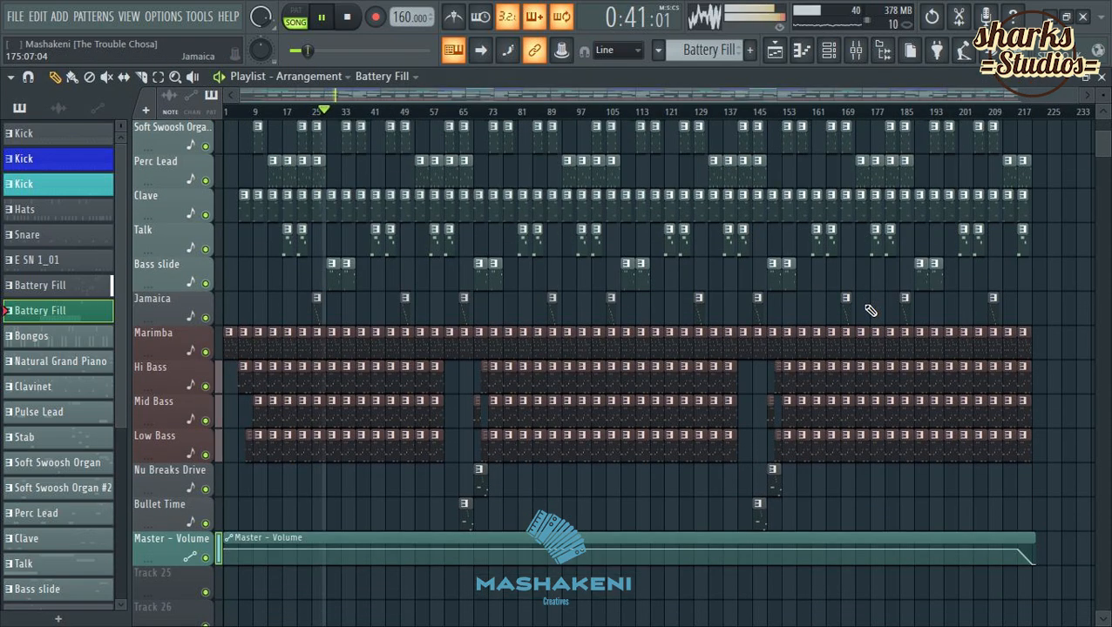
{"action": "scroll", "coordinate": [669, 337], "scroll_direction": "up", "scroll_amount": 3}
{"action": "scroll", "coordinate": [669, 337], "scroll_direction": "up", "scroll_amount": 7}
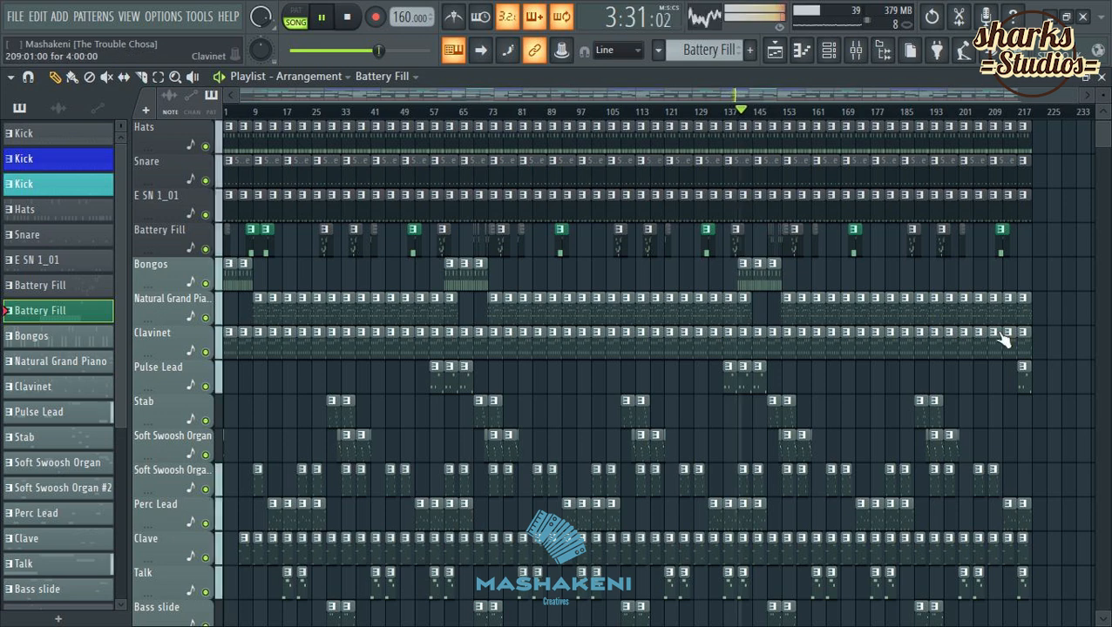
{"action": "scroll", "coordinate": [939, 338], "scroll_direction": "down", "scroll_amount": 3}
{"action": "scroll", "coordinate": [866, 322], "scroll_direction": "up", "scroll_amount": 4}
{"action": "left_click", "coordinate": [856, 50]}
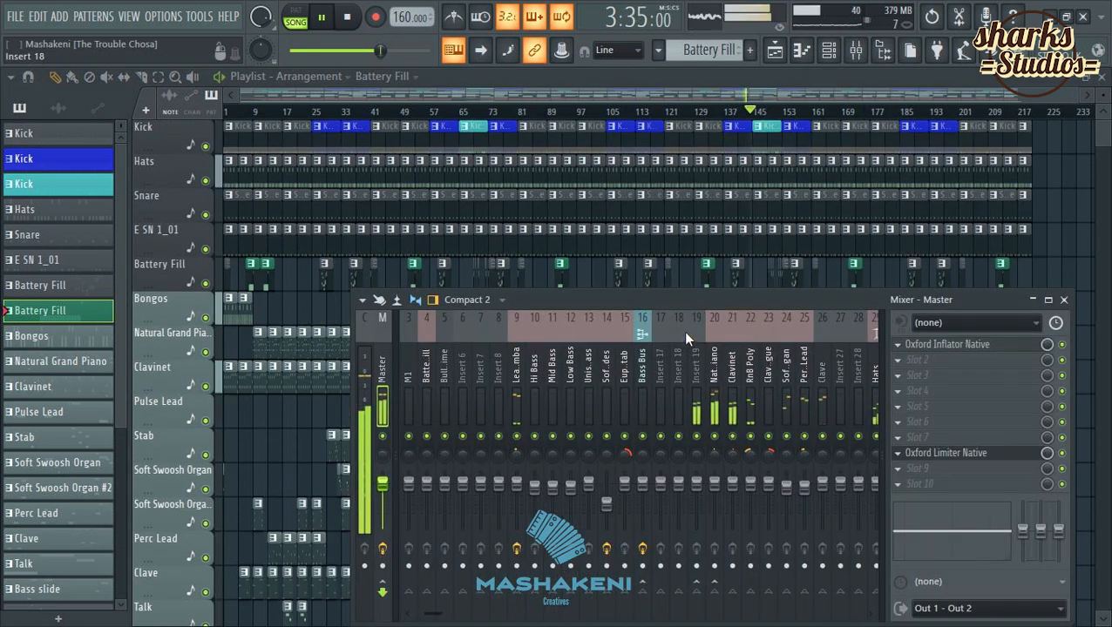
Maximize the mixer and dock the ValhallaRoom and MDE-X Delay tracks, inserts 100 and 101, to the Right section.
{"action": "left_click", "coordinate": [1048, 299]}
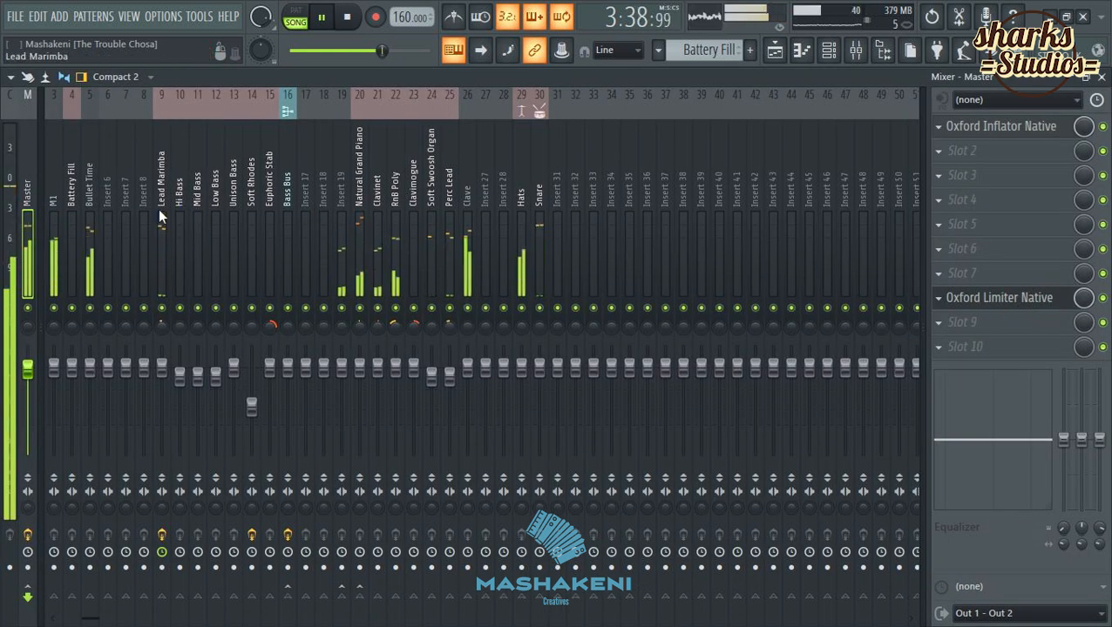
{"action": "scroll", "coordinate": [417, 189], "scroll_direction": "right", "scroll_amount": 7}
{"action": "scroll", "coordinate": [416, 189], "scroll_direction": "right", "scroll_amount": 12}
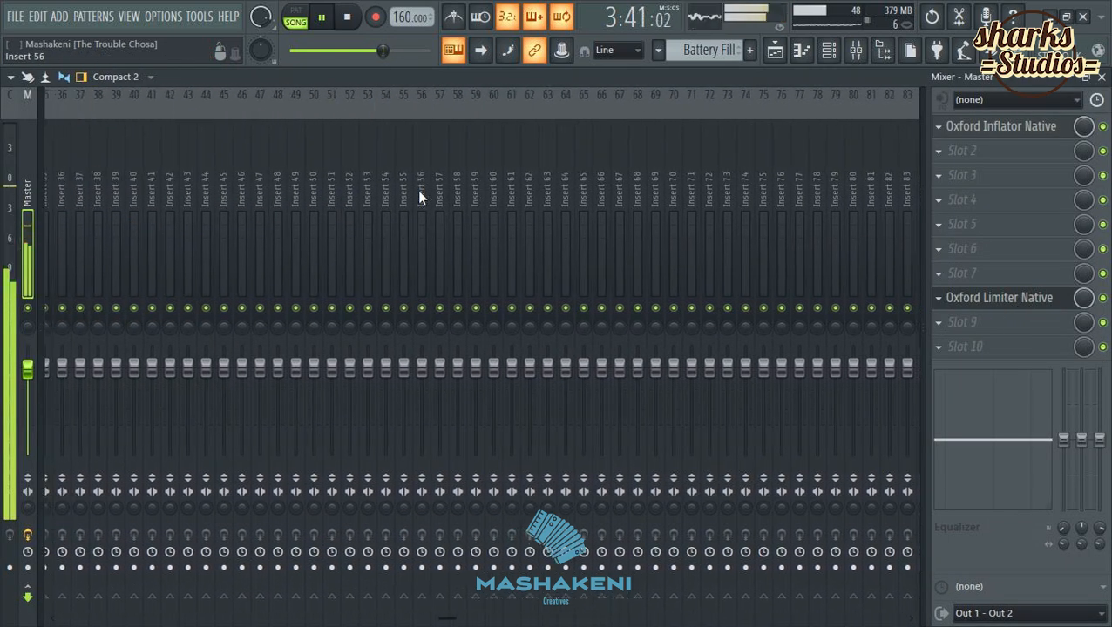
{"action": "left_click", "coordinate": [460, 181]}
{"action": "left_click", "coordinate": [477, 184], "text": "ctrl"}
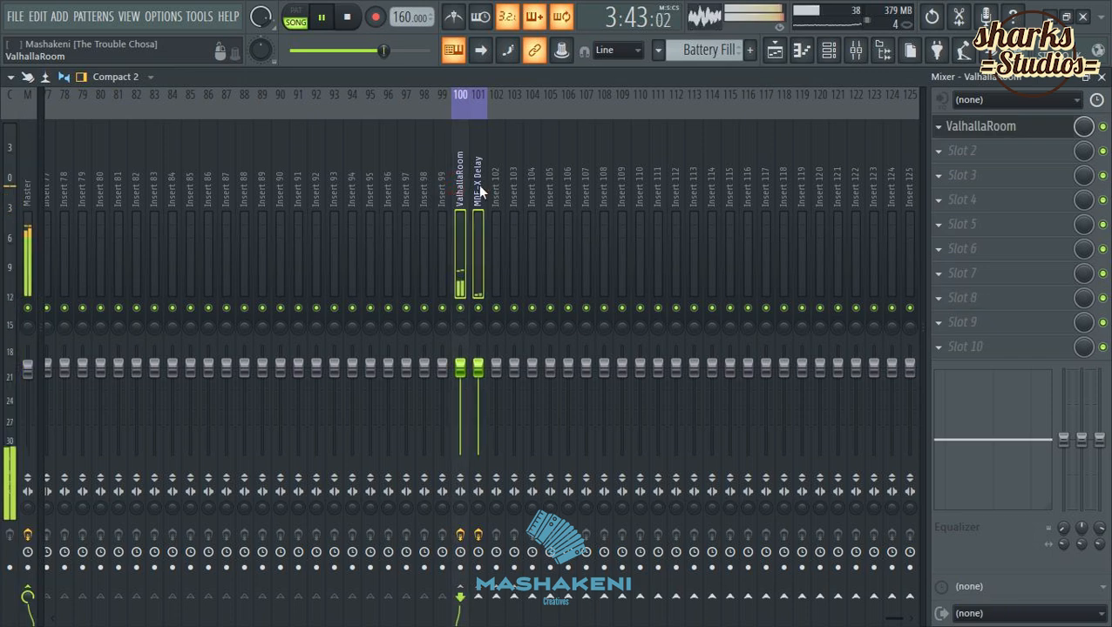
{"action": "right_click", "coordinate": [478, 184]}
{"action": "mouse_move", "coordinate": [537, 514]}
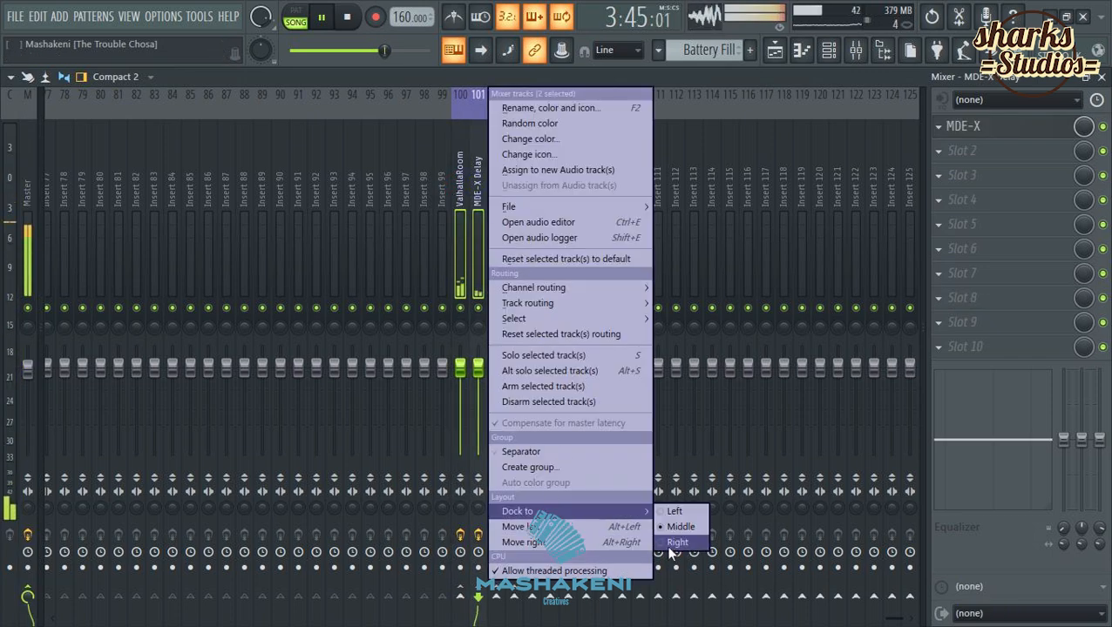
{"action": "left_click", "coordinate": [682, 547]}
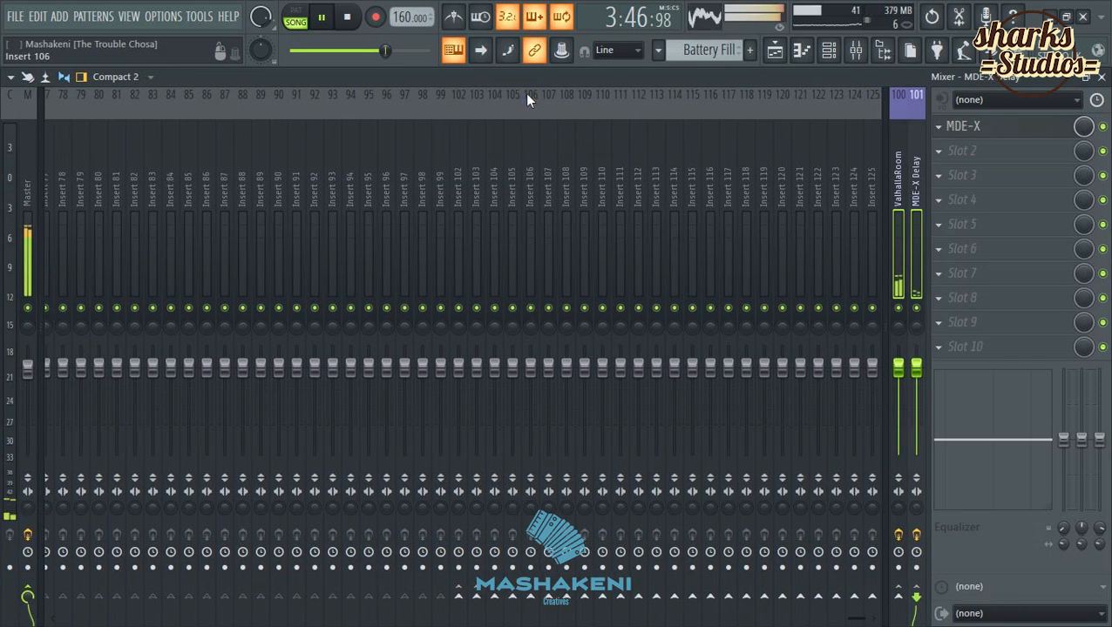
{"action": "scroll", "coordinate": [528, 98], "scroll_direction": "left", "scroll_amount": 18}
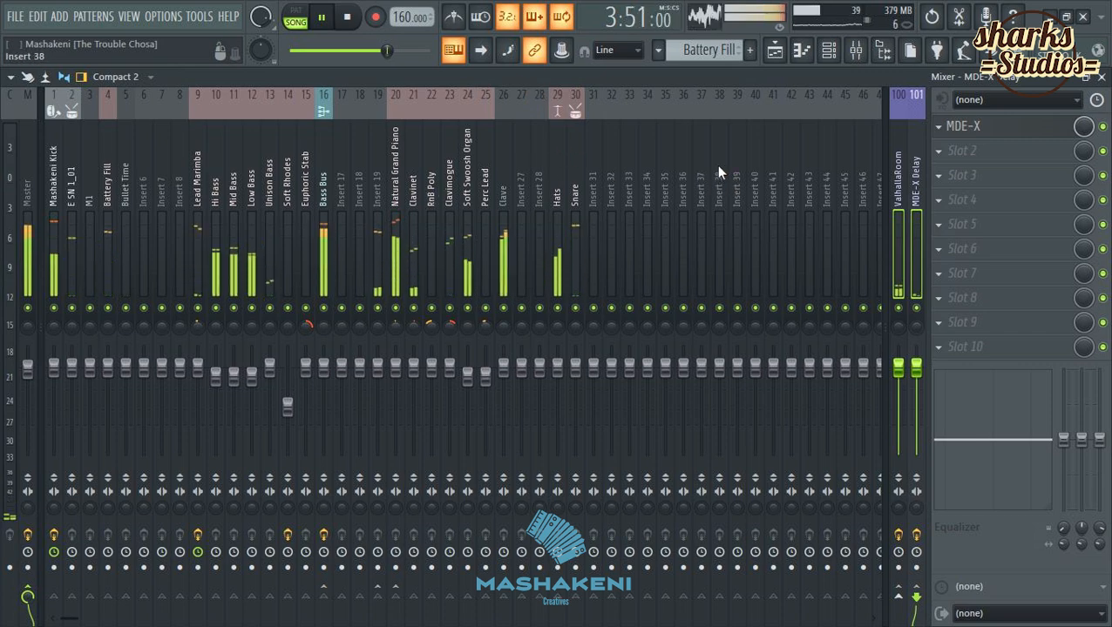
Look over the channel rack and the mixer track levels during playback, and return to the playlist.
{"action": "left_click", "coordinate": [828, 50]}
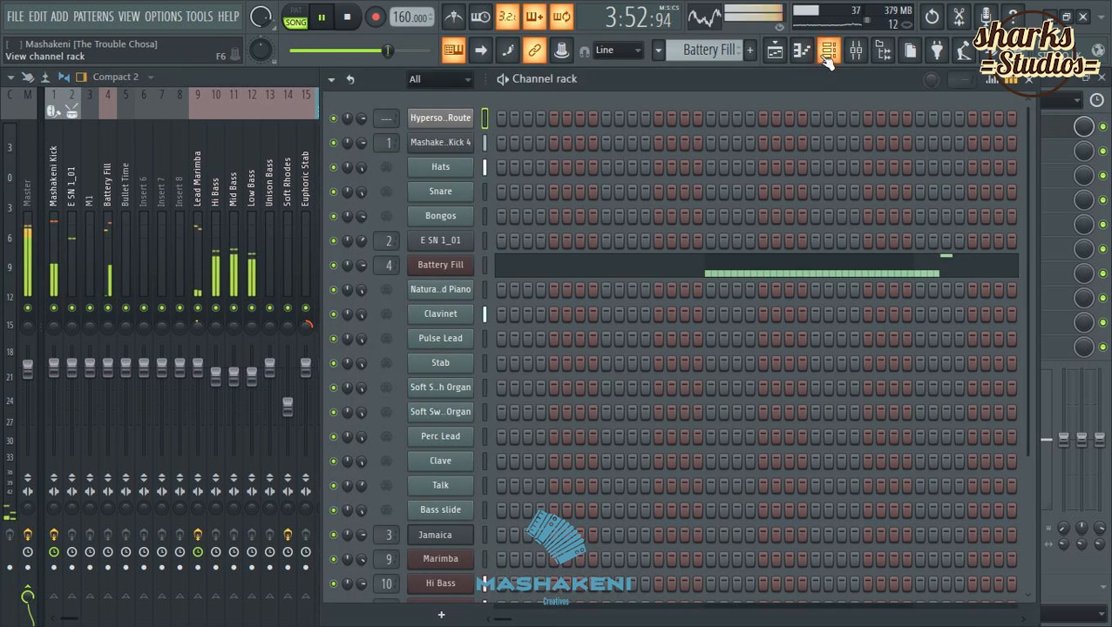
{"action": "left_click", "coordinate": [829, 50]}
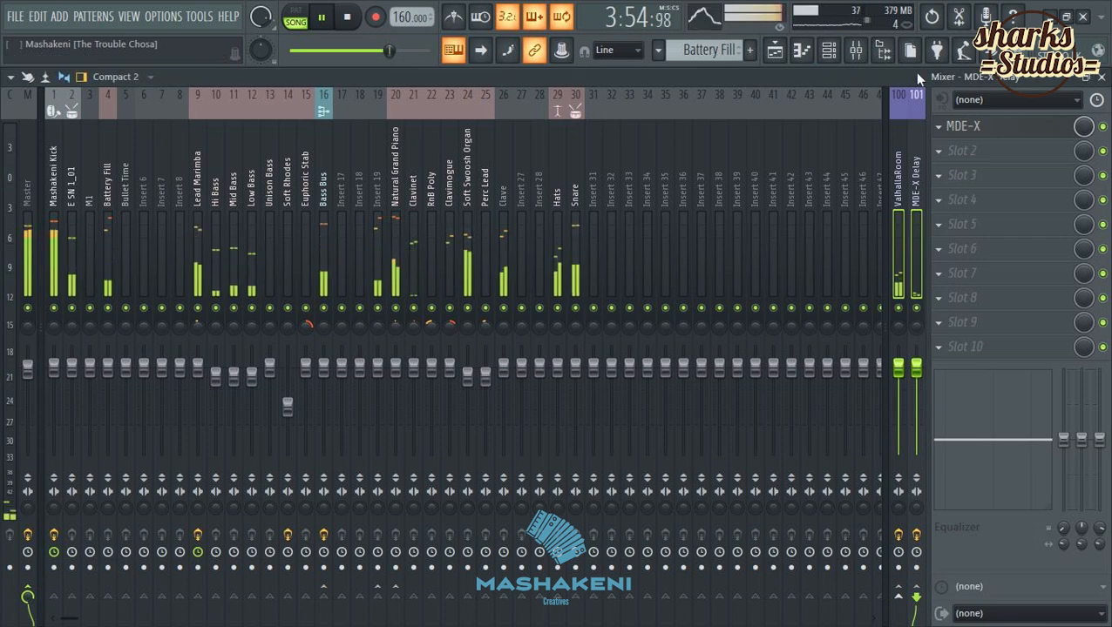
{"action": "left_click", "coordinate": [1102, 77]}
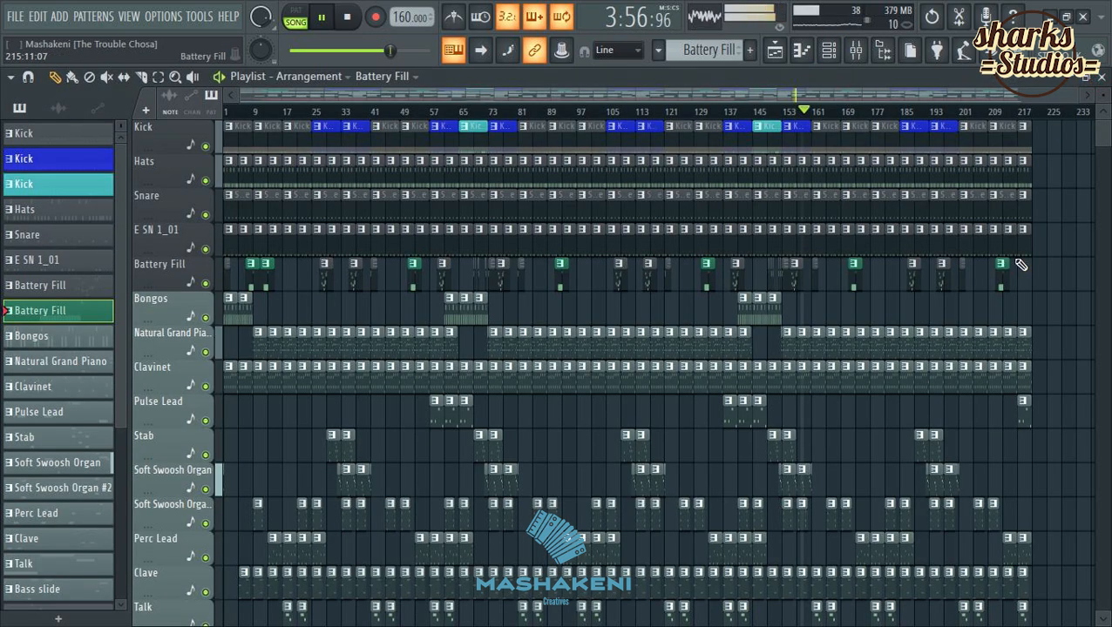
{"action": "left_click", "coordinate": [862, 54]}
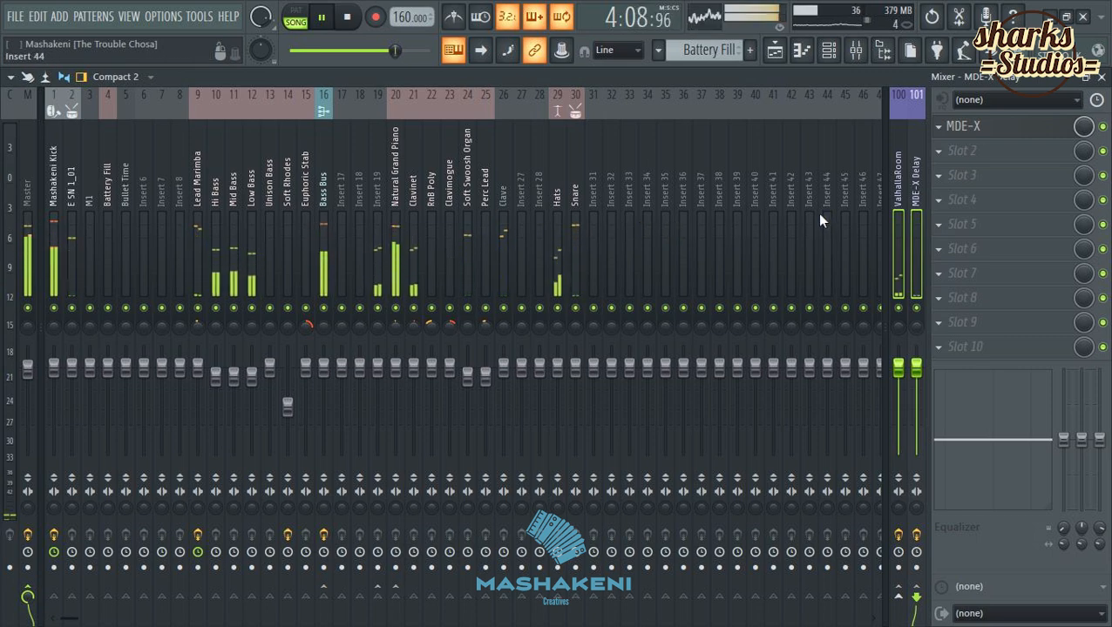
{"action": "left_click", "coordinate": [1102, 77]}
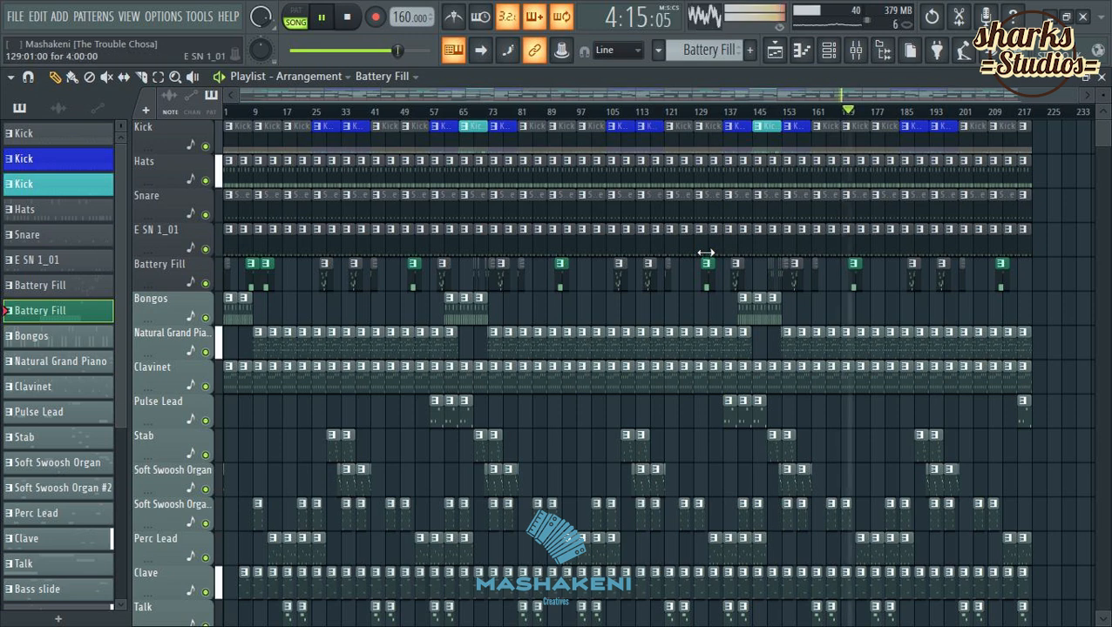
Examine all playlist tracks during playback, including the closing bars up to bar 220 and the Master volume fade-out.
{"action": "scroll", "coordinate": [776, 359], "scroll_direction": "down", "scroll_amount": 5}
{"action": "scroll", "coordinate": [774, 356], "scroll_direction": "down", "scroll_amount": 5}
{"action": "scroll", "coordinate": [770, 351], "scroll_direction": "up", "scroll_amount": 6}
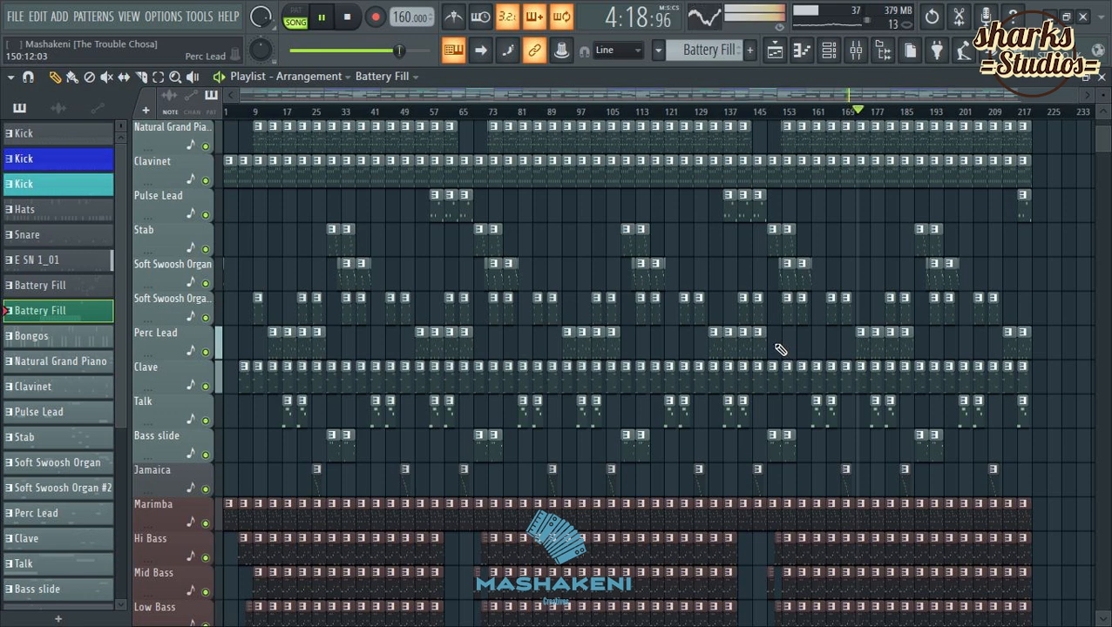
{"action": "scroll", "coordinate": [780, 351], "scroll_direction": "up", "scroll_amount": 5}
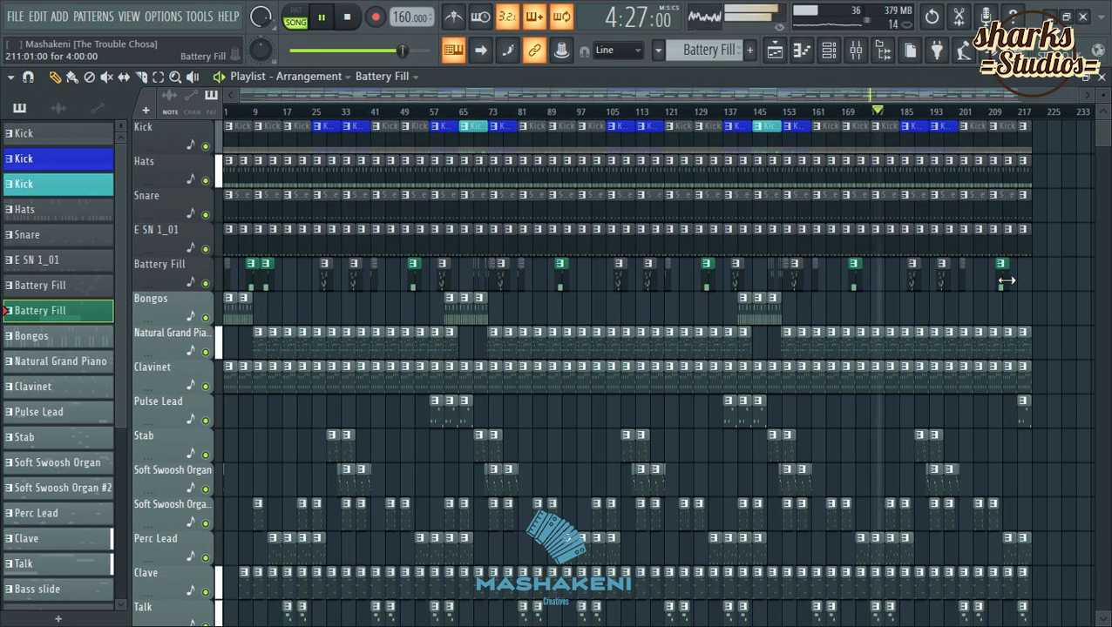
{"action": "scroll", "coordinate": [1001, 276], "scroll_direction": "down", "scroll_amount": 3}
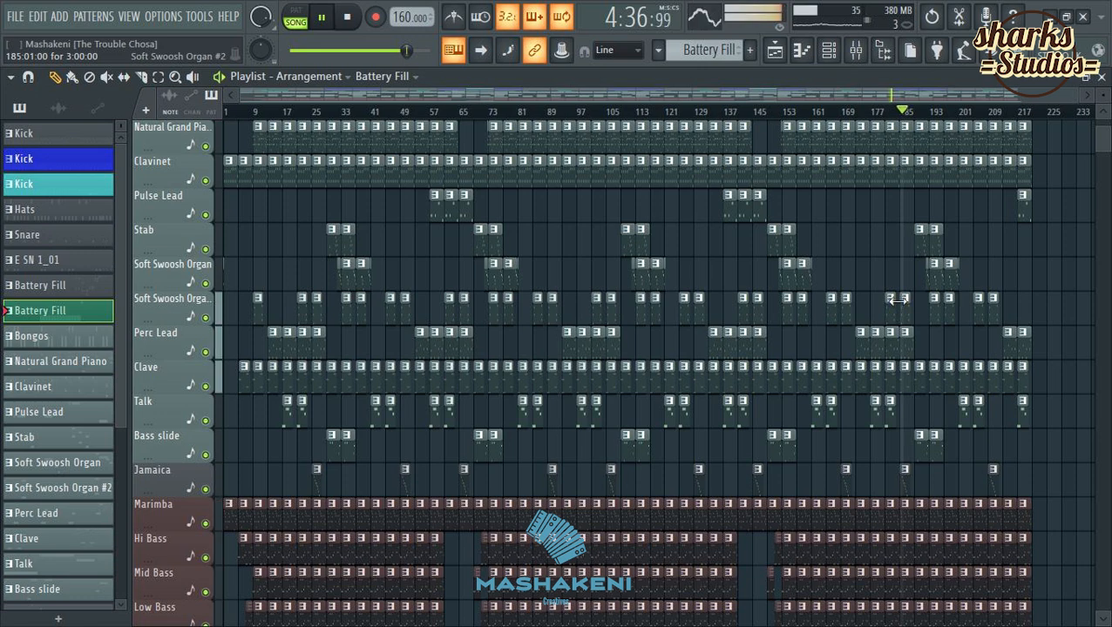
{"action": "scroll", "coordinate": [1036, 109], "scroll_direction": "up", "scroll_amount": 5}
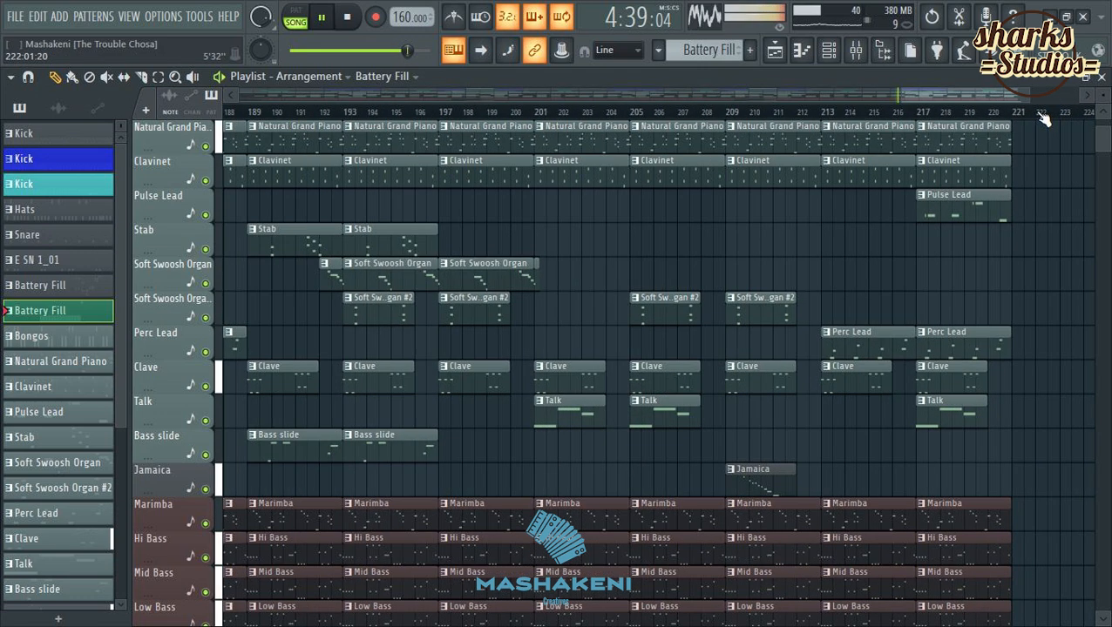
{"action": "scroll", "coordinate": [1046, 118], "scroll_direction": "down", "scroll_amount": 2}
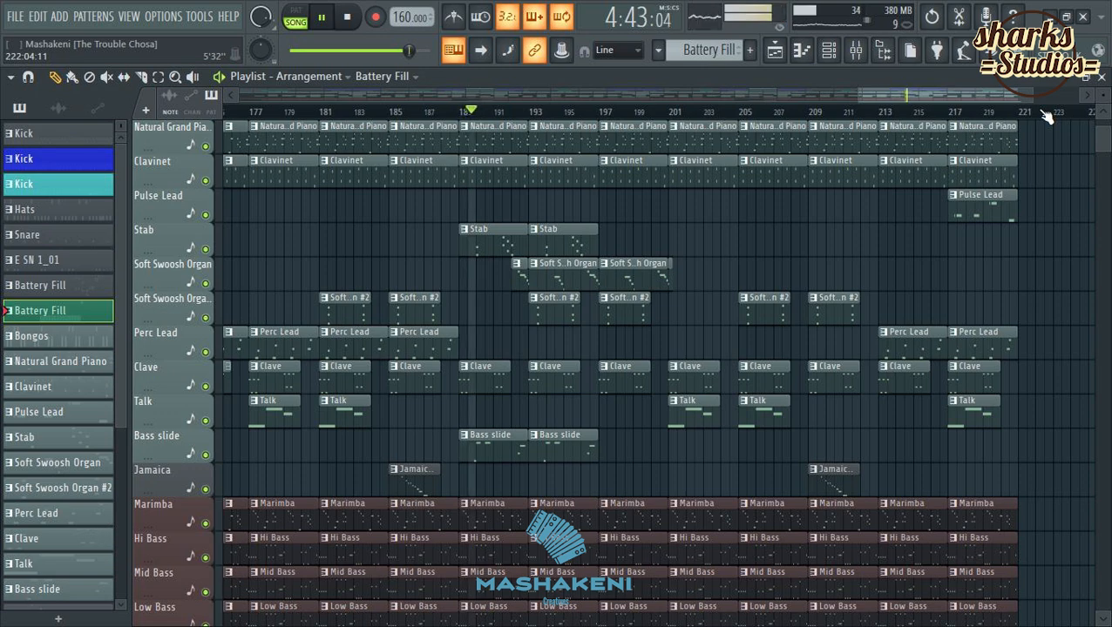
{"action": "scroll", "coordinate": [993, 296], "scroll_direction": "down", "scroll_amount": 8}
{"action": "scroll", "coordinate": [986, 293], "scroll_direction": "up", "scroll_amount": 5}
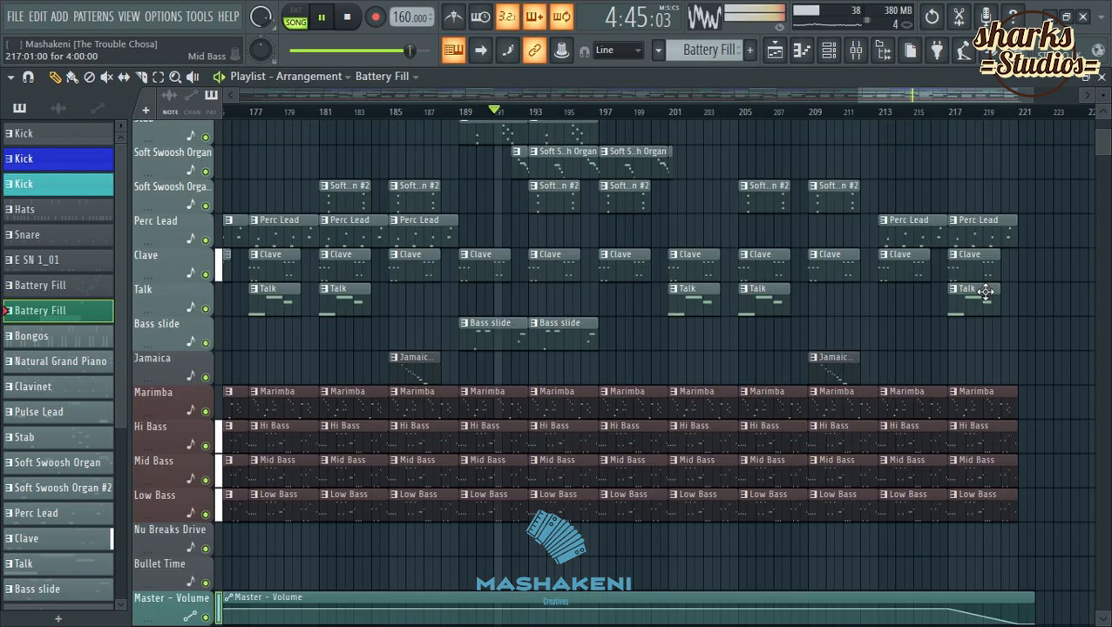
{"action": "scroll", "coordinate": [987, 289], "scroll_direction": "up", "scroll_amount": 6}
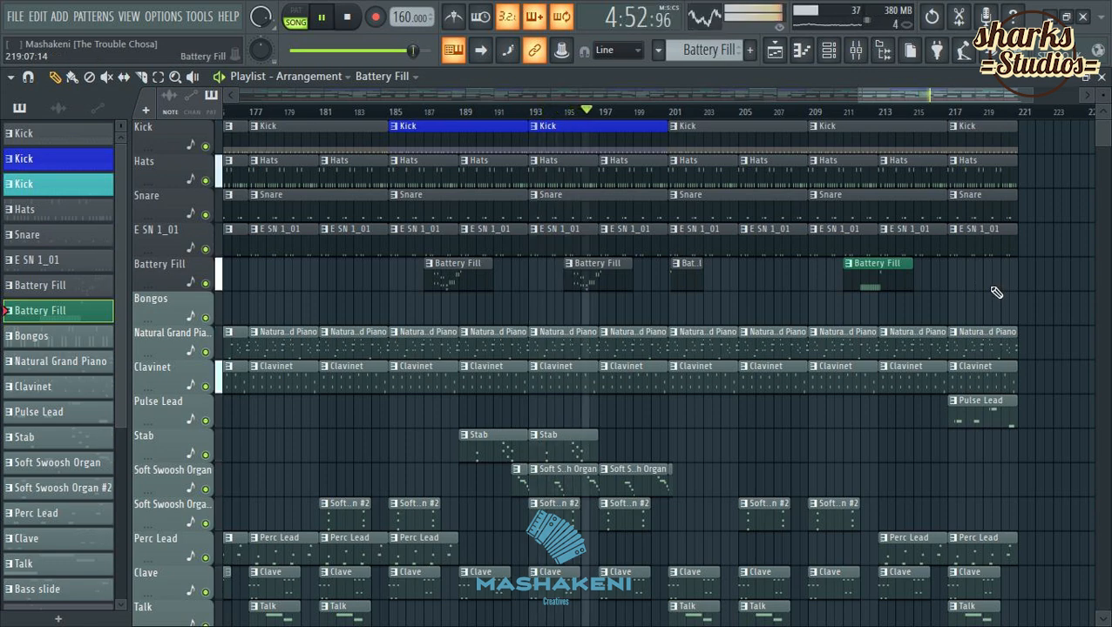
{"action": "scroll", "coordinate": [996, 293], "scroll_direction": "down", "scroll_amount": 4}
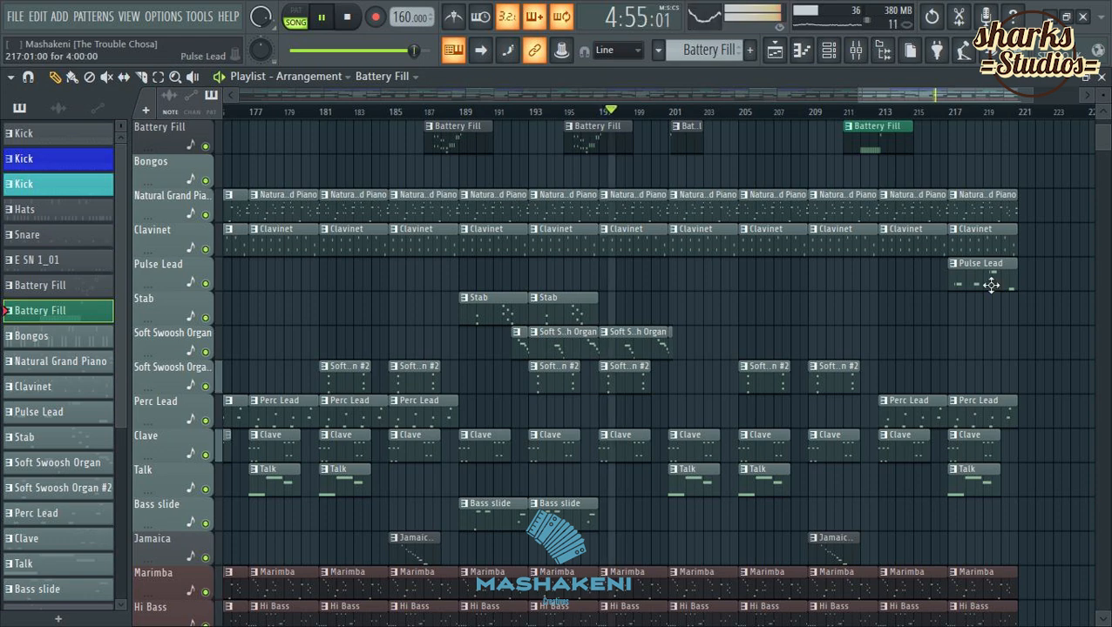
{"action": "scroll", "coordinate": [991, 286], "scroll_direction": "down", "scroll_amount": 12}
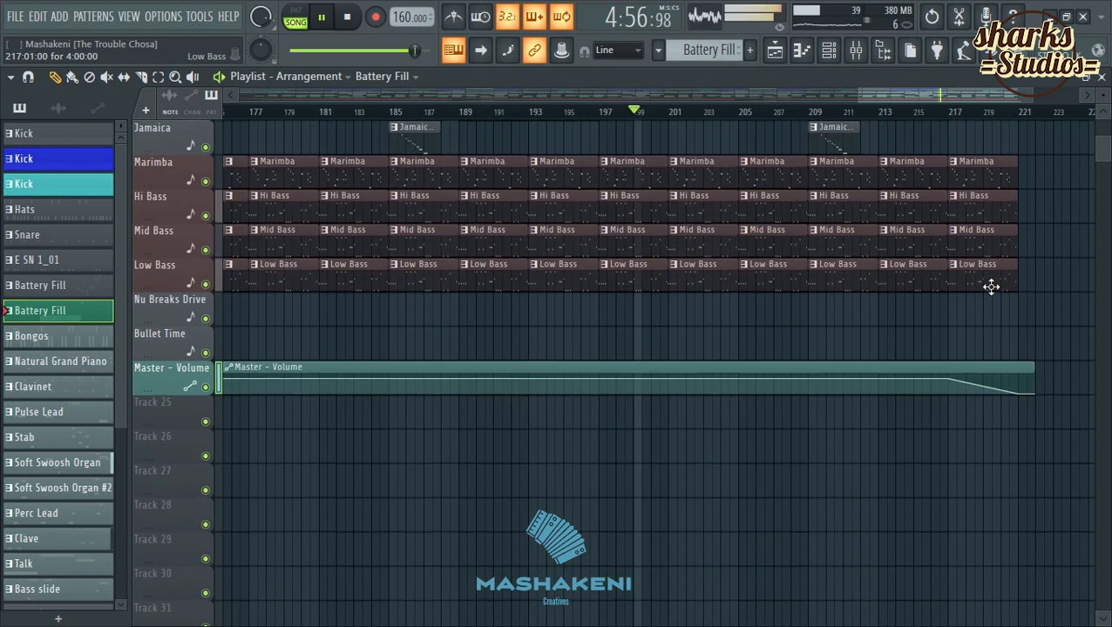
{"action": "scroll", "coordinate": [951, 102], "scroll_direction": "down", "scroll_amount": 8}
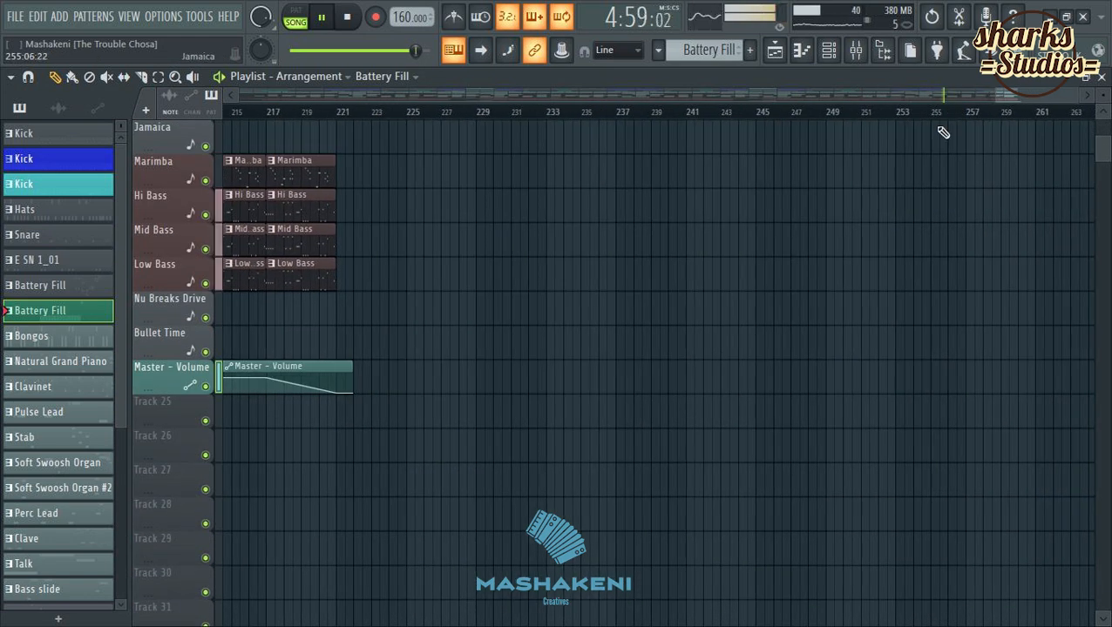
{"action": "scroll", "coordinate": [946, 116], "scroll_direction": "down", "scroll_amount": 5}
Reopen the mixer and restore it to a floating window over the playlist.
{"action": "left_click", "coordinate": [858, 53]}
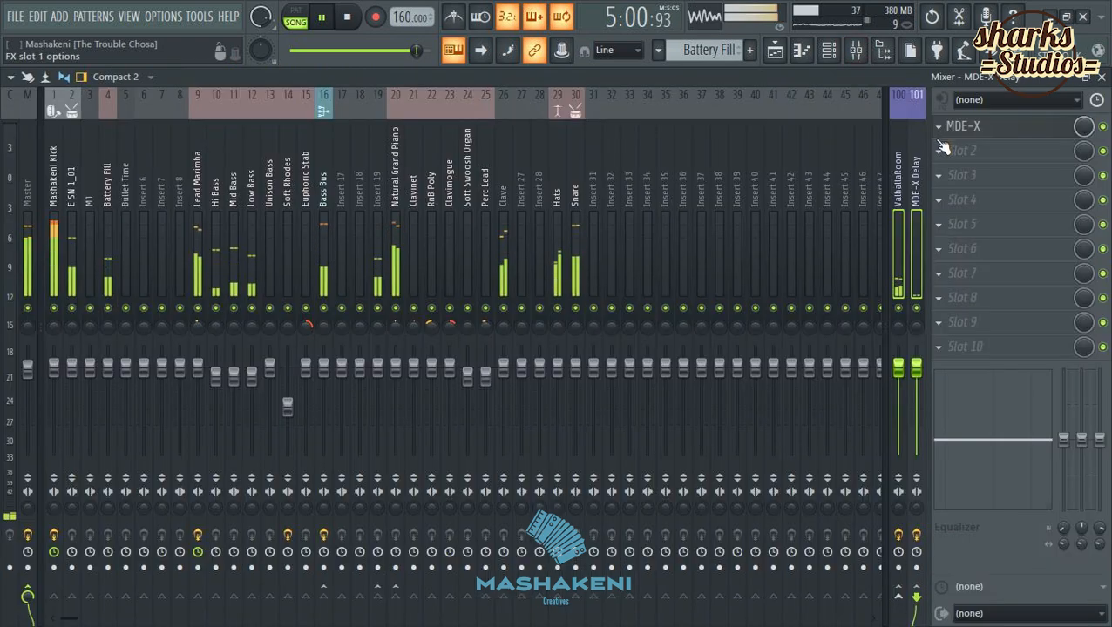
{"action": "left_click", "coordinate": [1085, 77]}
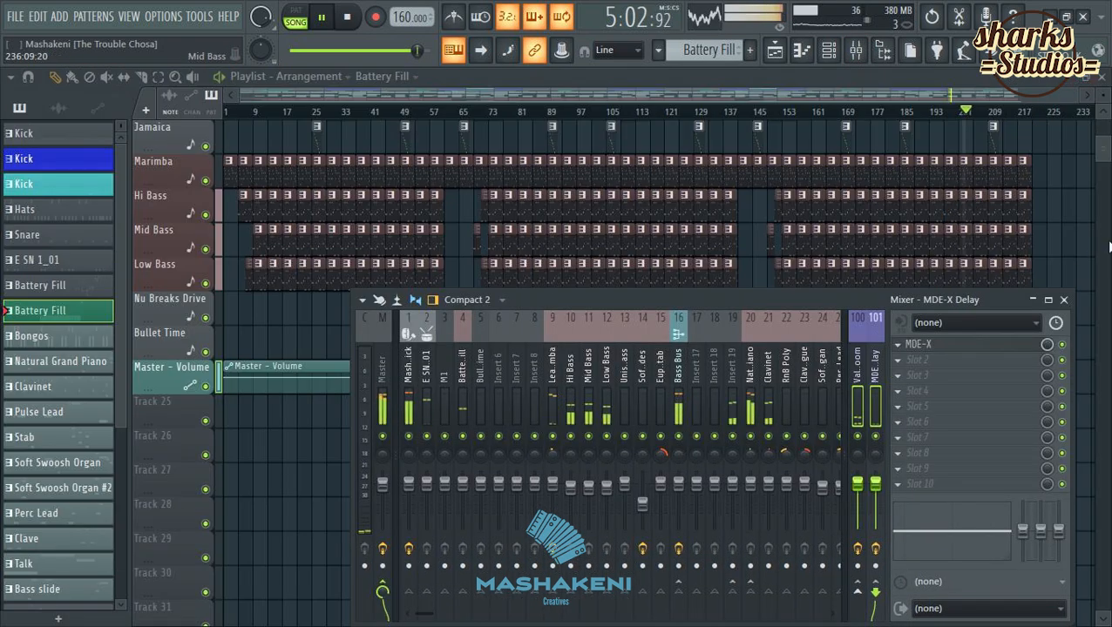